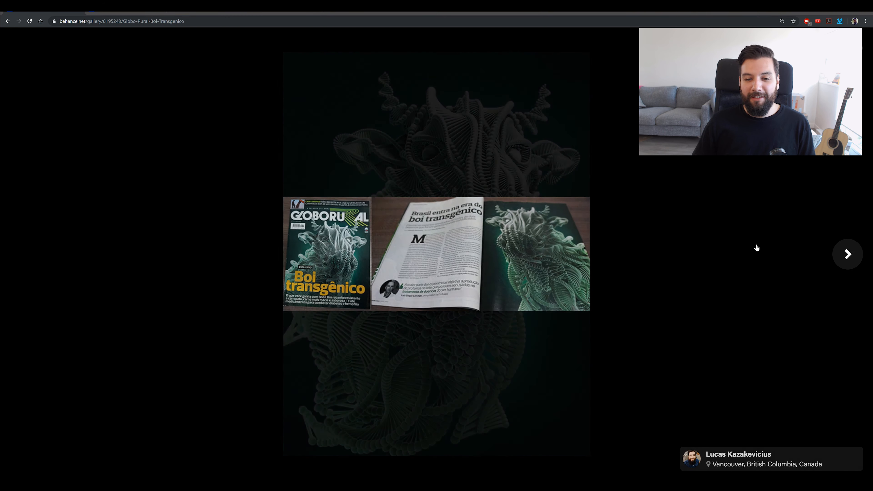
Switch to the Revista Saude project page and examine the DNA-style sneaker artwork down to its Making Of section.
ctrl+scroll(508, 224, up, 2)
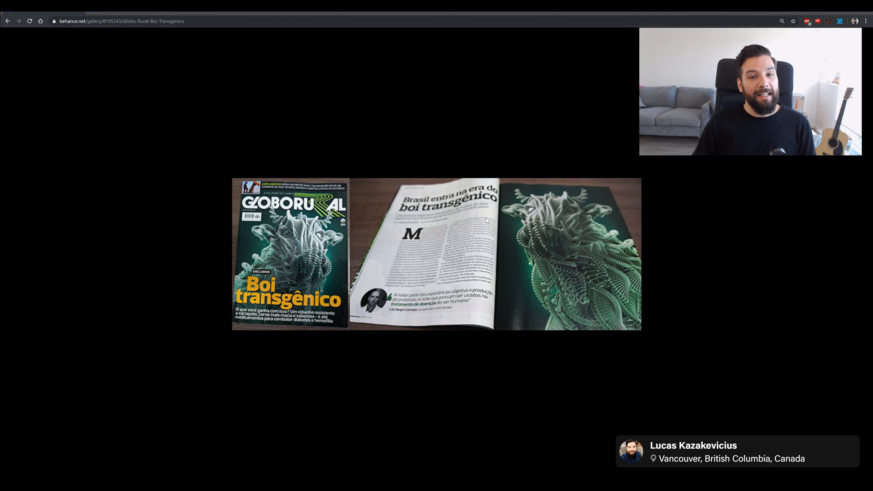
click(115, 12)
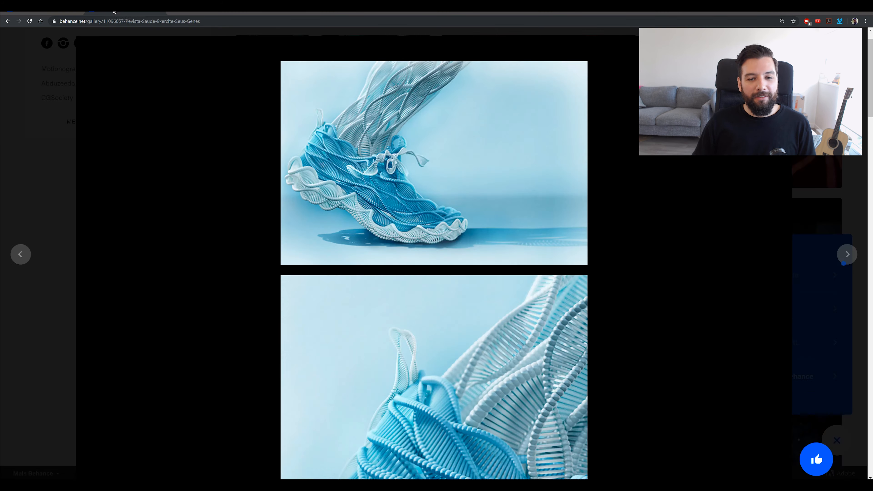
scroll(468, 150, down, 1)
scroll(517, 155, down, 15)
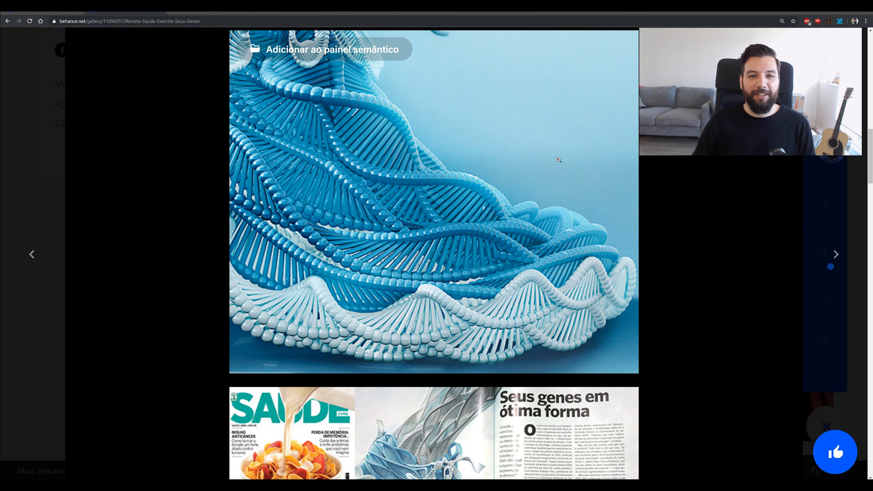
scroll(558, 159, down, 9)
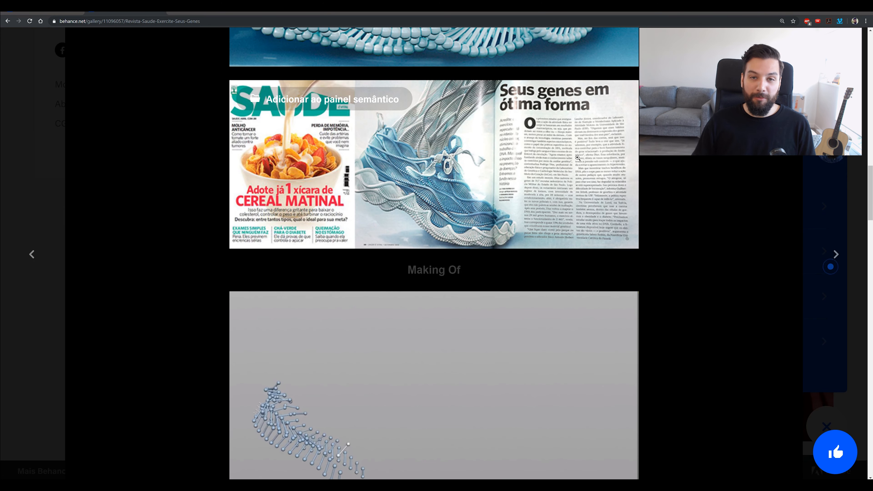
scroll(570, 158, down, 5)
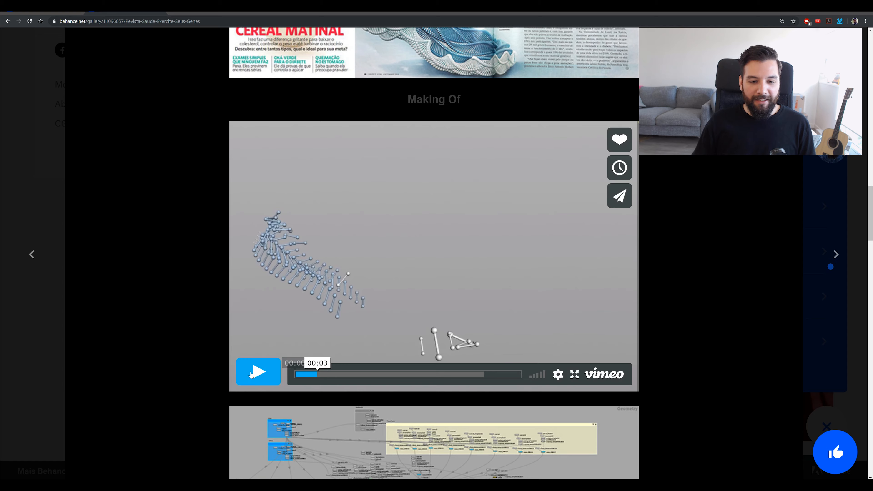
Review the Making Of video and the node network image below it, and return to the Globo Rural project page.
click(258, 372)
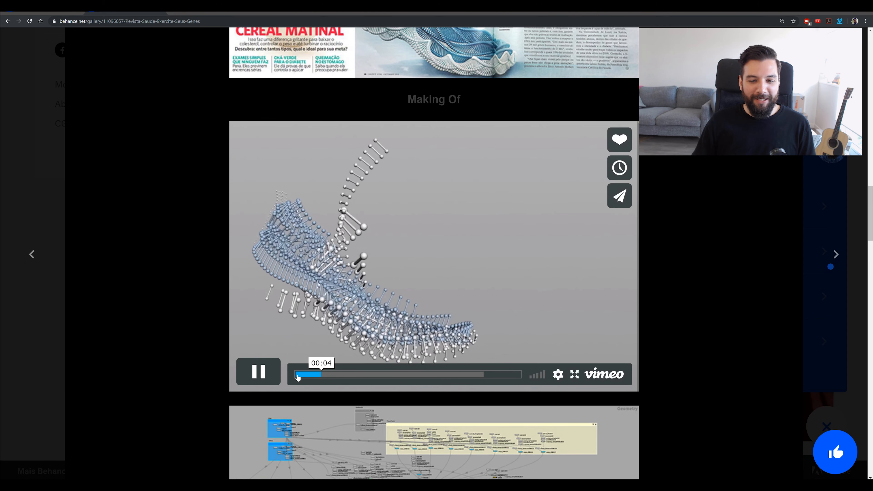
click(270, 377)
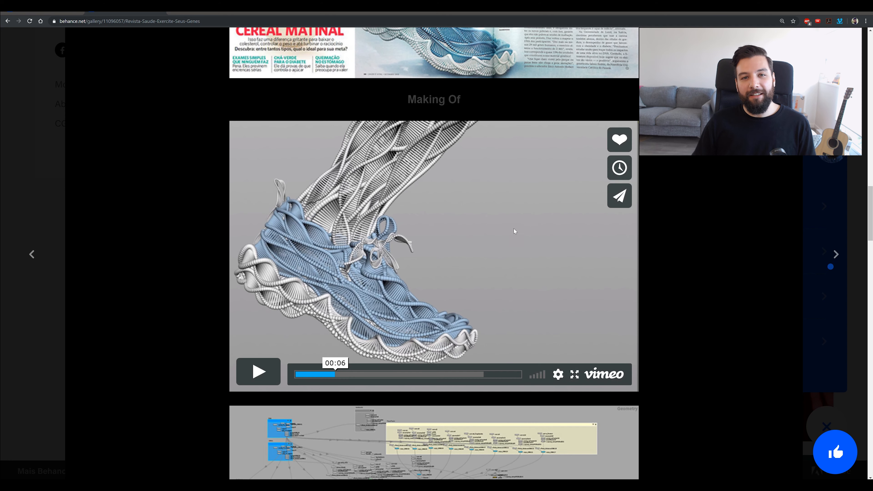
scroll(403, 192, down, 4)
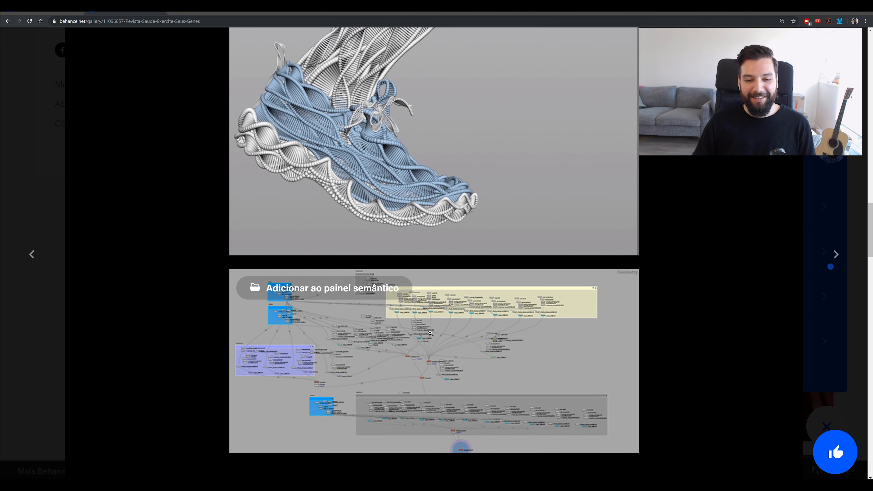
scroll(768, 350, down, 1)
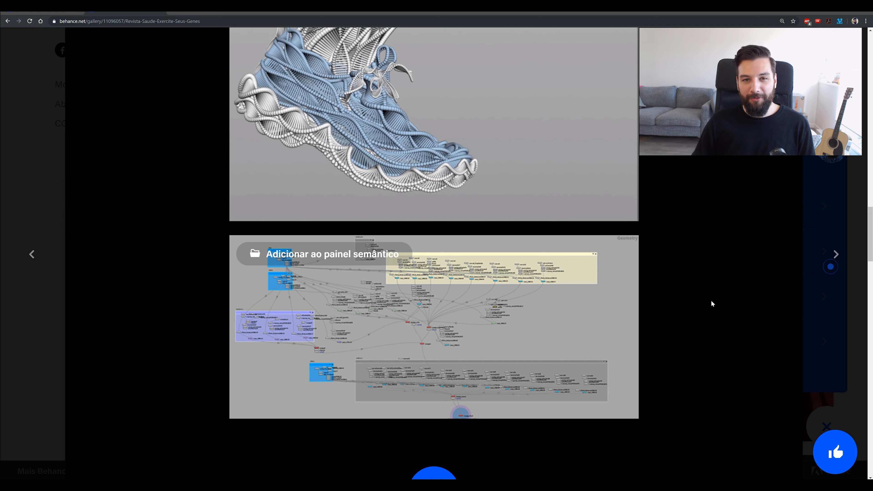
scroll(692, 338, down, 1)
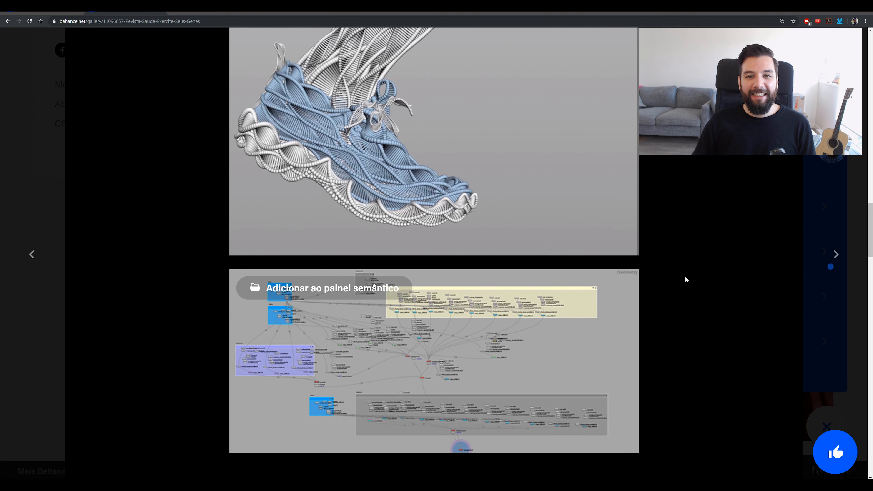
click(51, 13)
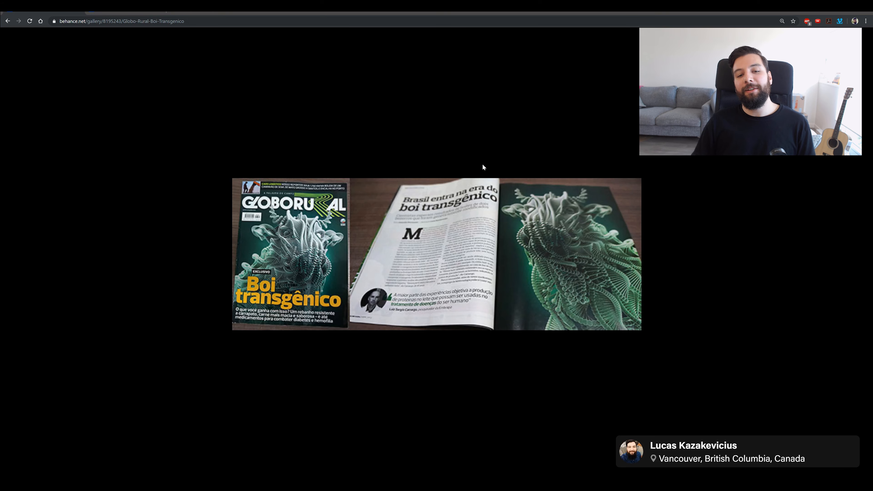
click(521, 194)
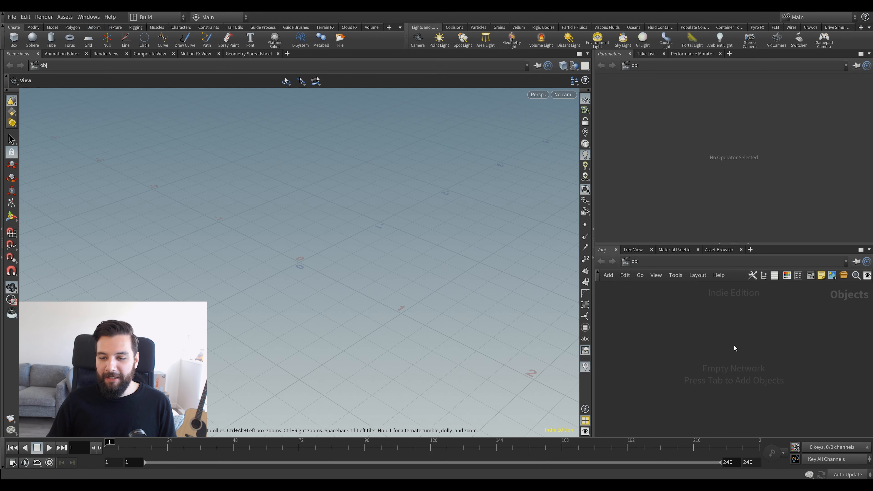
Switch to Houdini, create a Geometry object in the empty object network, and enter it.
key(Tab)
text(geo)
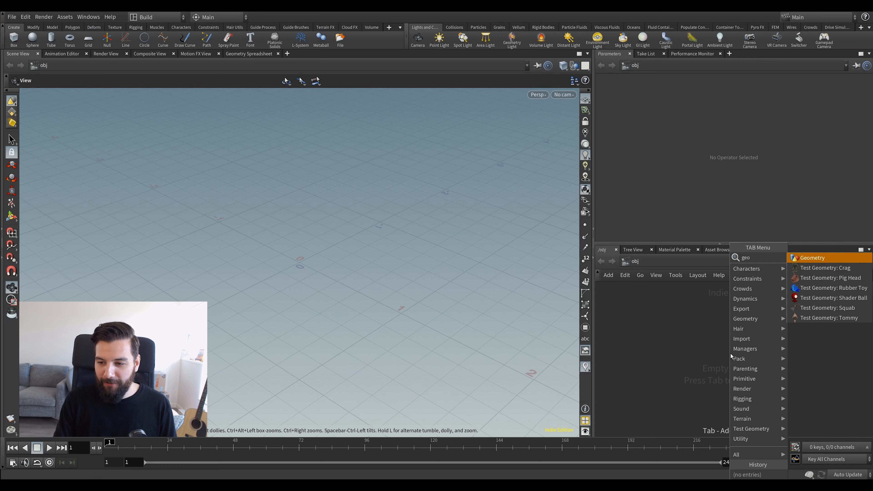
key(Return)
click(731, 353)
double_click(731, 354)
Add a Draw Curve node to the empty geometry network.
key(Tab)
key(Escape)
key(Tab)
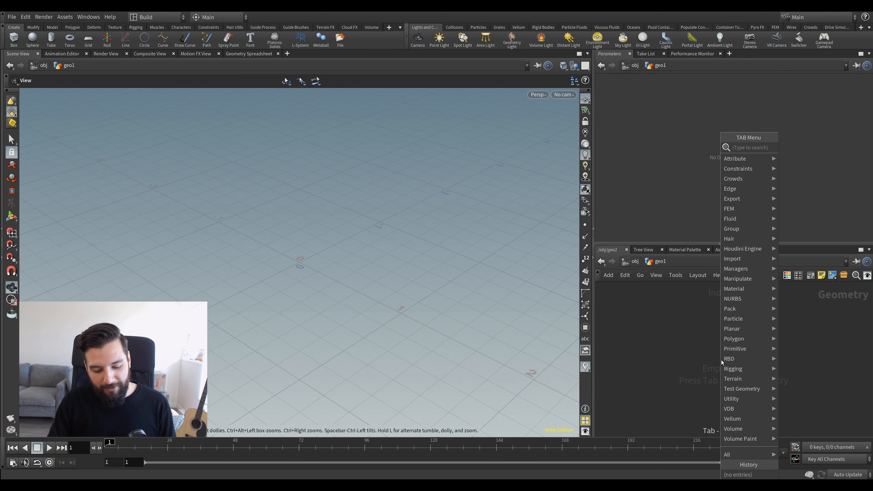
text(dra)
key(Return)
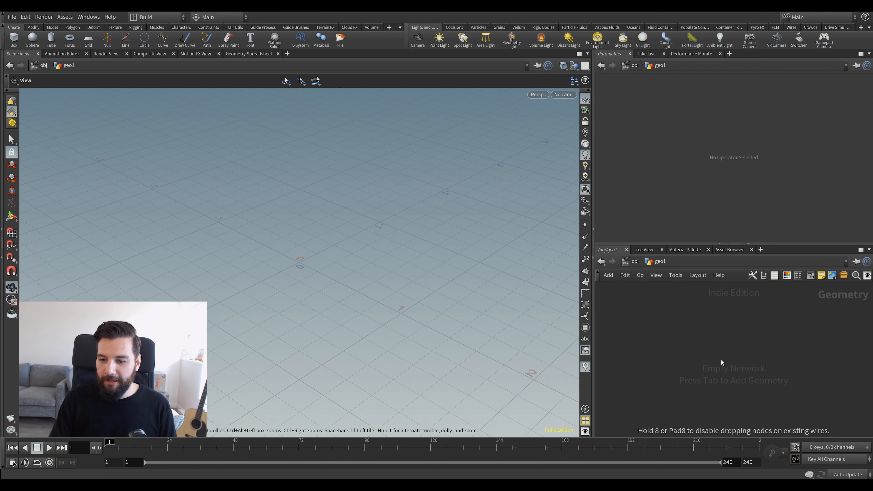
click(721, 360)
Set the Draw Curve node's projection to ZX Plane.
drag(351, 251, 444, 222)
right_drag(445, 222, 361, 253)
middle_drag(401, 201, 344, 266)
click(686, 104)
click(684, 134)
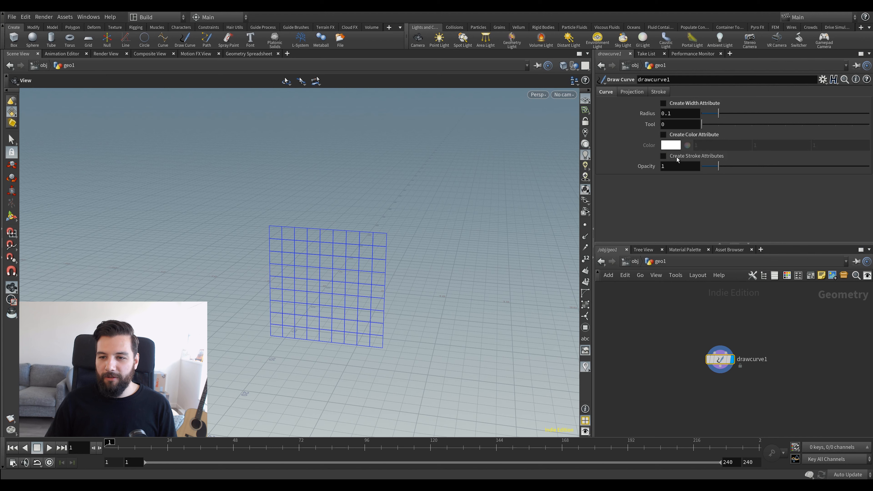
click(686, 157)
click(631, 91)
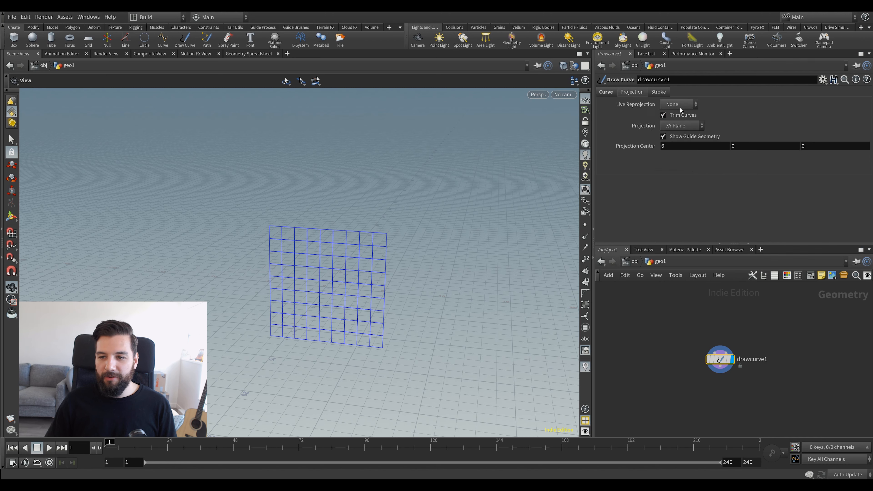
click(682, 125)
click(684, 157)
Sketch one long wavy curve across the ZX guide grid, running well beyond both sides of it.
mouse_move(315, 282)
mouse_down()
mouse_move(335, 249)
mouse_move(307, 269)
mouse_up()
key(Return)
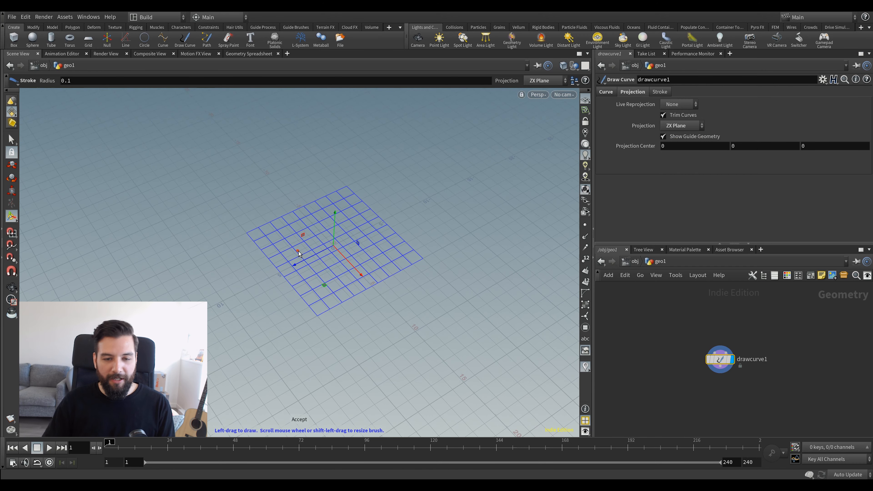
mouse_move(215, 299)
mouse_down()
mouse_move(247, 272)
mouse_move(444, 254)
mouse_move(556, 143)
mouse_move(572, 150)
mouse_up()
key(Escape)
mouse_move(511, 210)
mouse_down()
mouse_move(509, 234)
mouse_move(379, 240)
mouse_up()
key(Return)
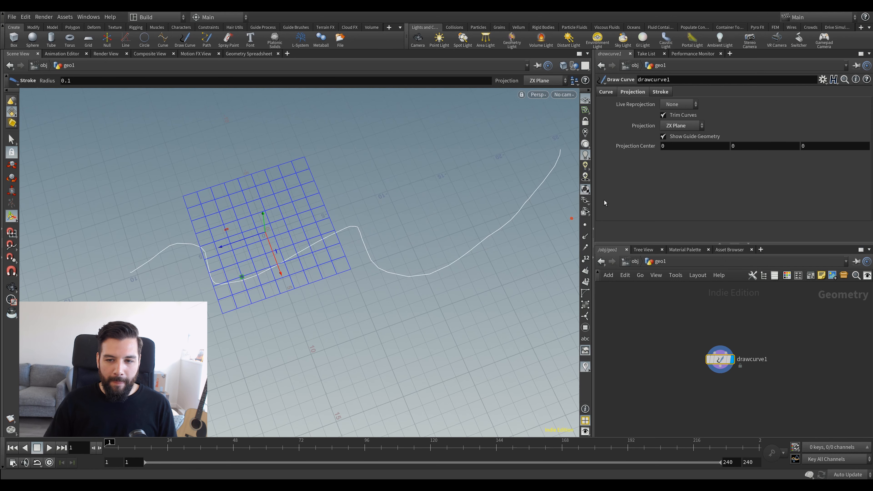
Leave the drawing tool and display the drawn curve's points in the viewport.
click(585, 226)
key(Escape)
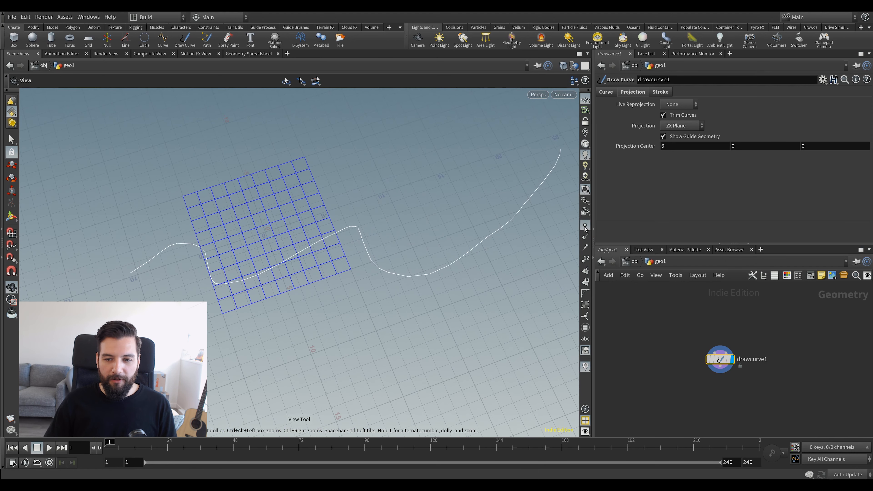
drag(200, 263, 405, 204)
scroll(405, 203, up, 3)
middle_drag(462, 257, 371, 253)
scroll(371, 253, down, 2)
Add a Resample node below the drawn curve and set its maximum segment length to about 1.269.
key(Tab)
text(res)
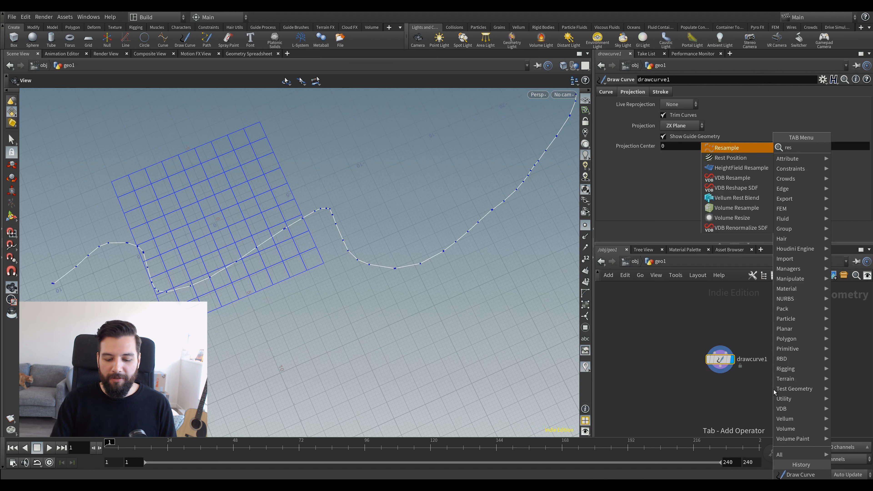
key(Return)
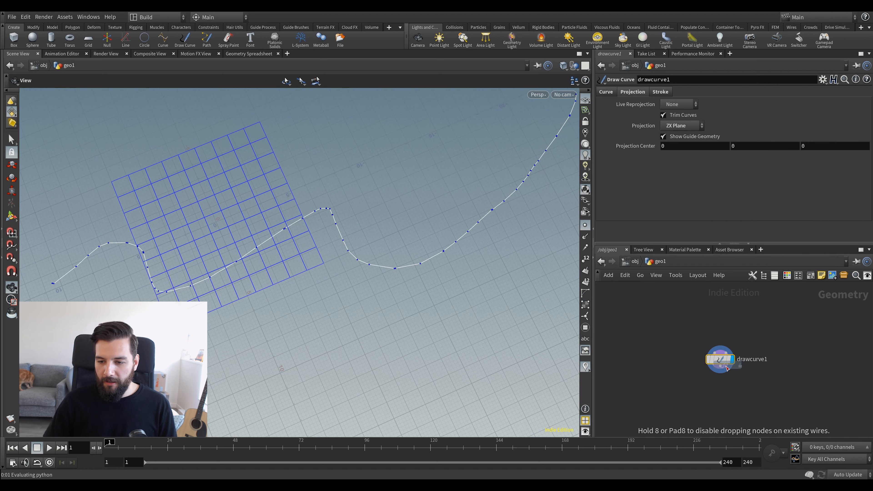
click(735, 389)
click(731, 388)
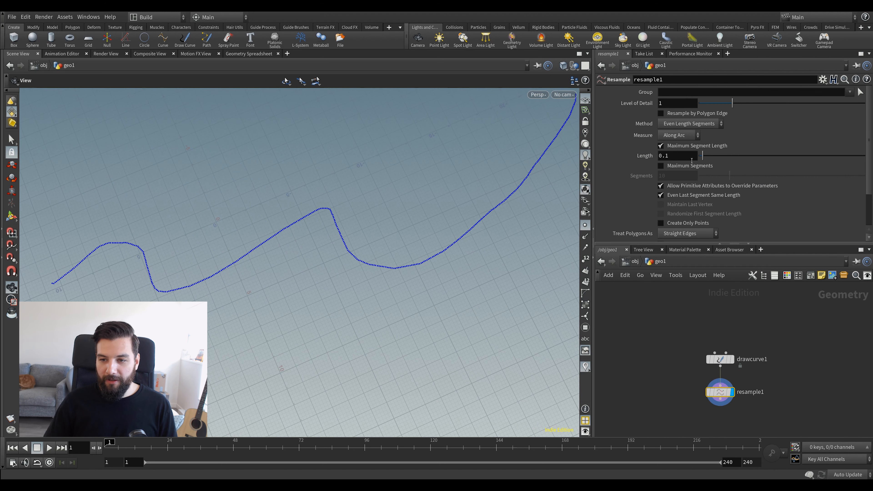
drag(702, 157, 745, 160)
scroll(208, 256, down, 2)
middle_drag(338, 216, 334, 224)
Duplicate the Resample node below the first one and set the copy to treat polygons as Subdivision Curves.
middle_drag(789, 343, 806, 297)
key(Tab)
click(739, 384)
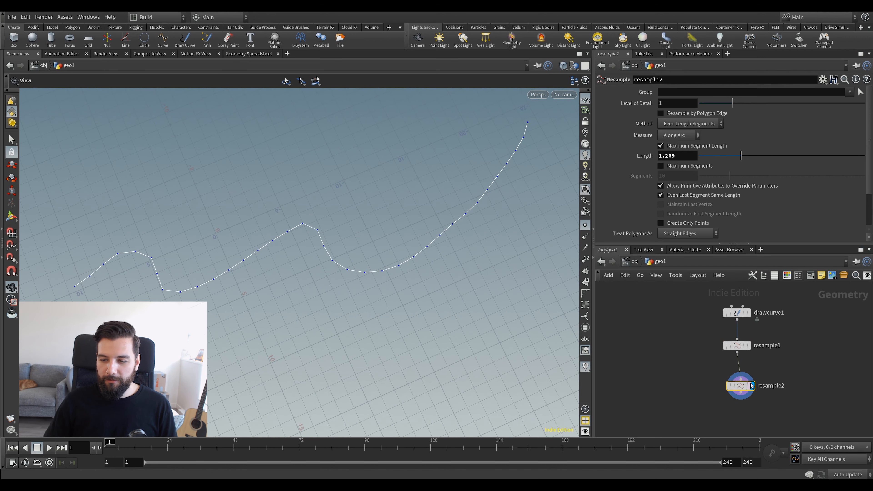
scroll(698, 132, down, 1)
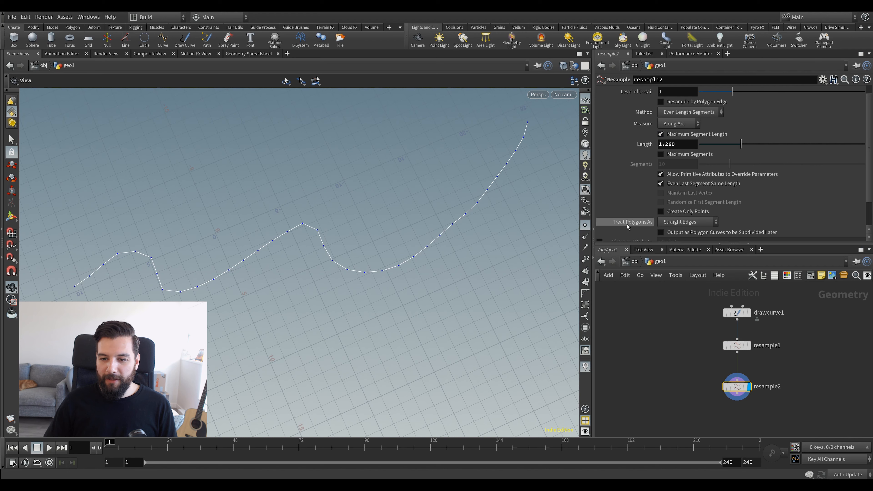
click(681, 223)
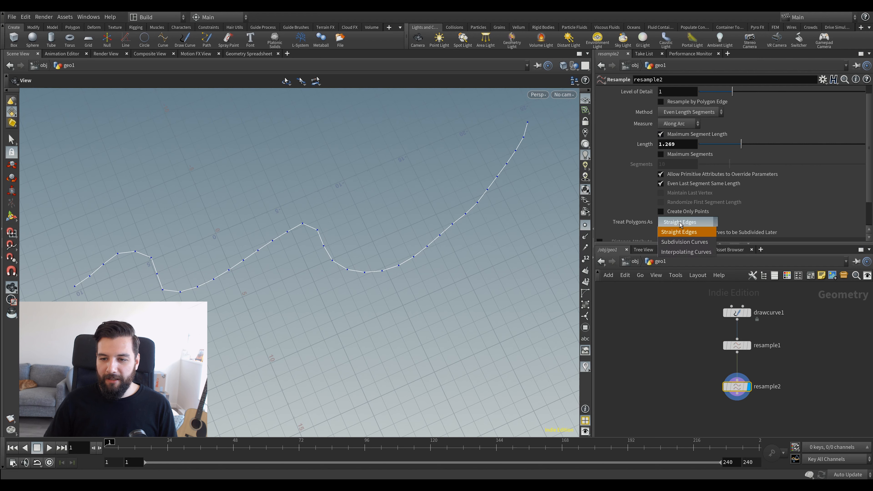
click(697, 245)
Try a segment length of 0.1 on the second Resample node.
drag(724, 148, 716, 144)
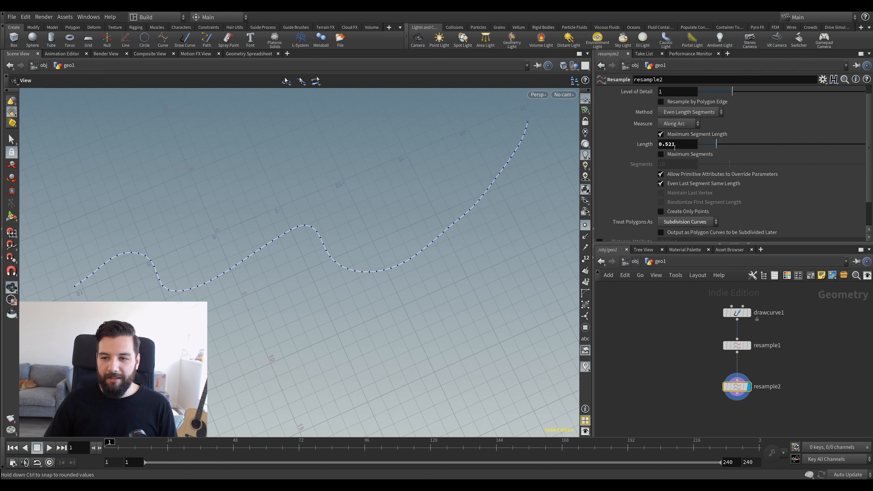
double_click(667, 145)
text(0.1)
key(Return)
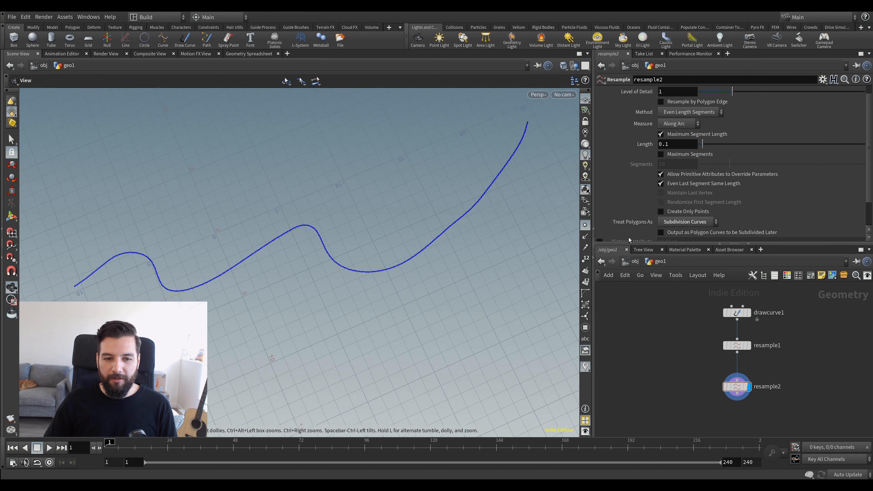
Set the second Resample node's segment length to 0.2 and hide the point markers in the viewport.
double_click(667, 145)
text(0.2)
key(Return)
click(584, 225)
drag(437, 221, 434, 211)
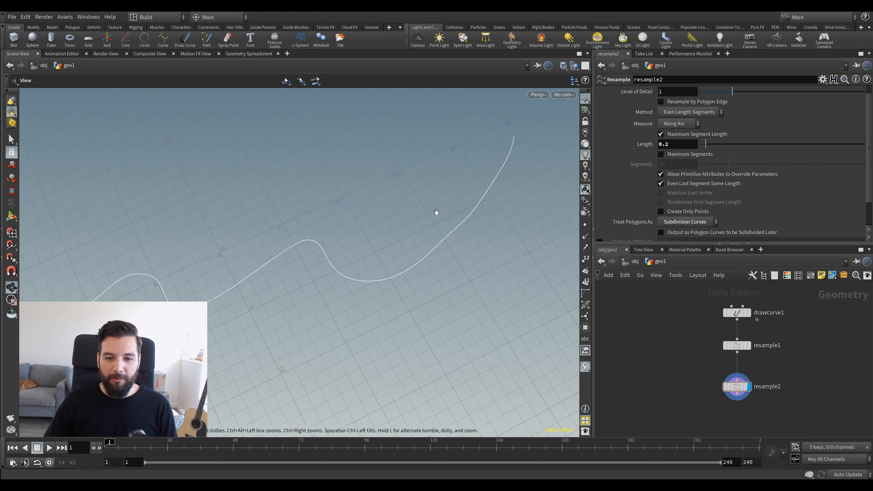
Overlay the original drawn curve as a template to compare it with the smoothed curve, and remove the overlay.
click(742, 313)
click(752, 328)
drag(356, 257, 339, 251)
mouse_move(339, 251)
right_down()
mouse_move(342, 265)
mouse_move(343, 252)
right_up()
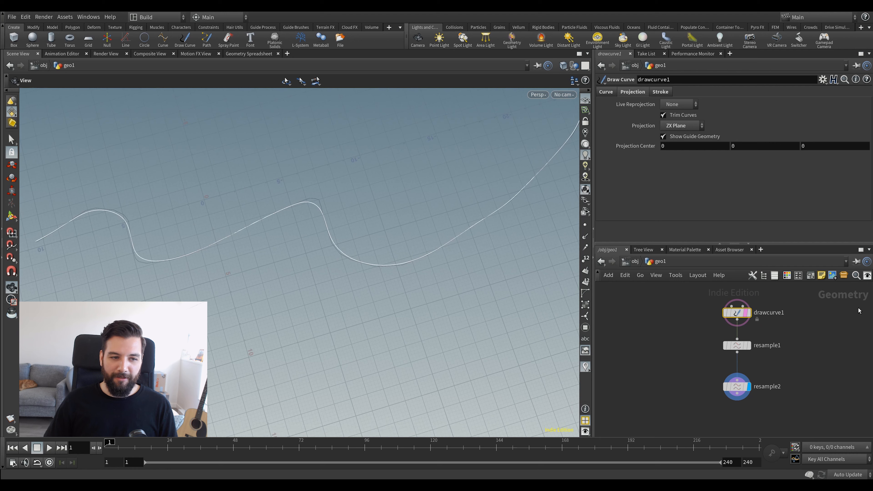
click(752, 328)
drag(344, 241, 283, 237)
right_drag(283, 237, 304, 228)
middle_drag(478, 311, 471, 308)
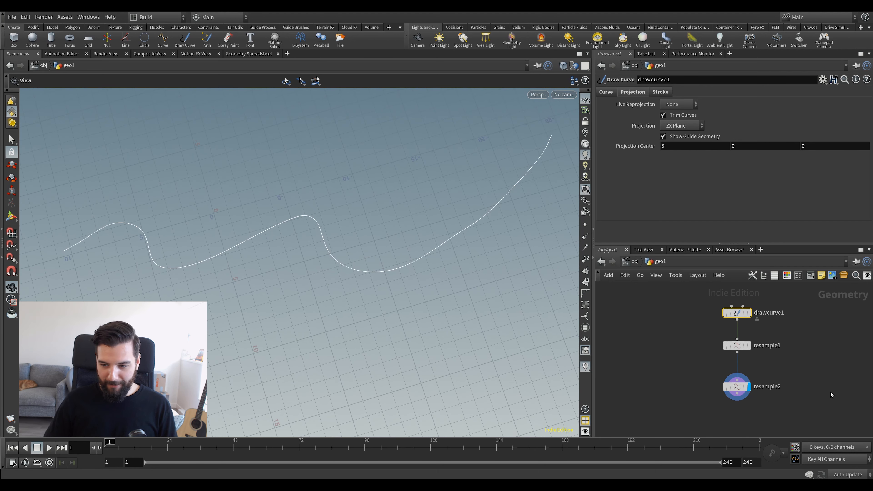
Add a Copy to Points node and wire the second Resample node into its target points input.
drag(797, 303, 713, 430)
scroll(806, 358, down, 3)
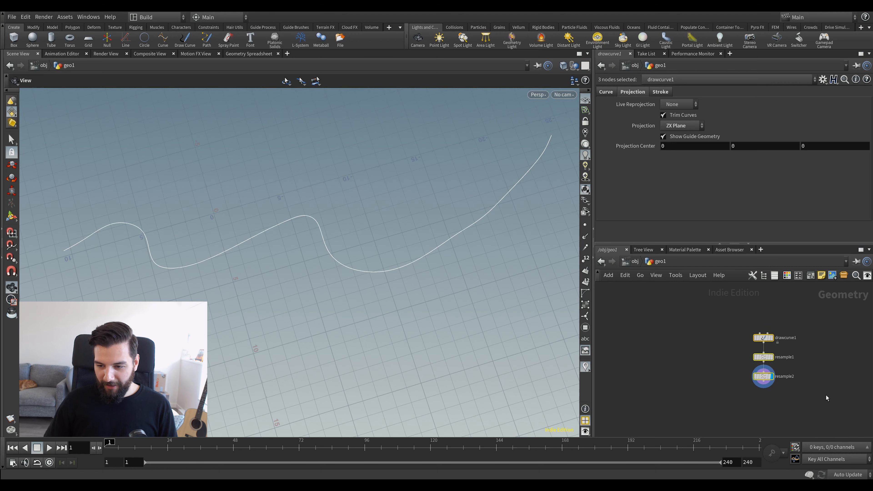
click(707, 378)
key(Tab)
text(copy)
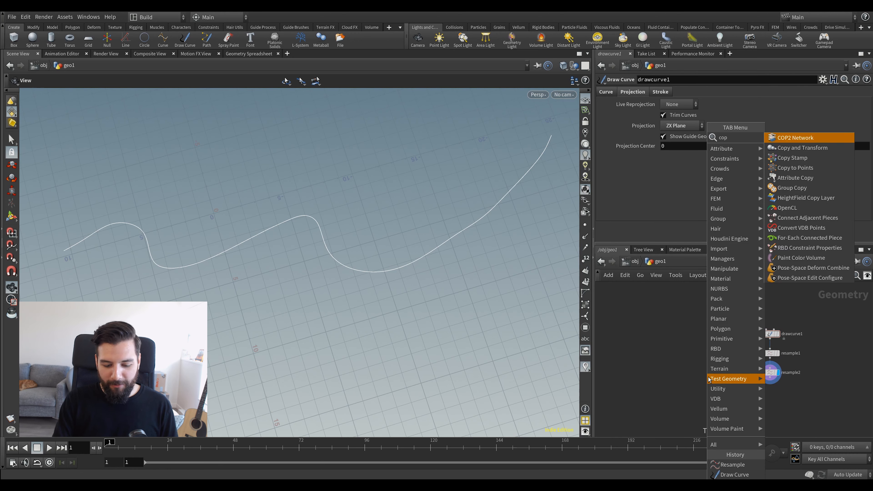
key(Down)
key(Down)
key(Return)
click(723, 406)
scroll(748, 398, up, 3)
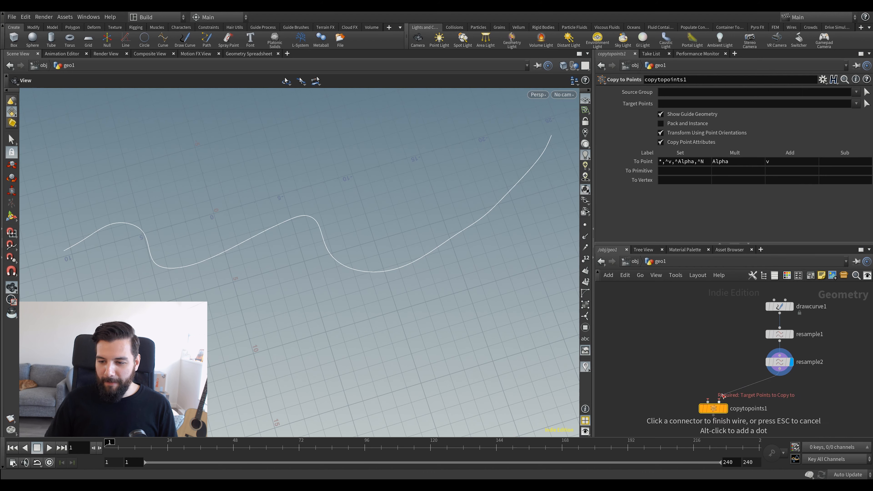
Add a Line node beside the curve chain and display it in the viewport.
key(Tab)
text(line)
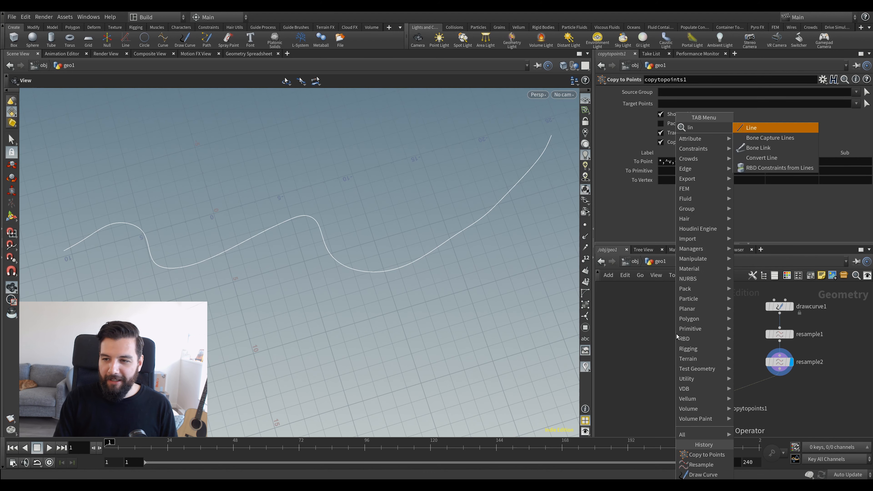
key(Return)
click(676, 336)
click(686, 334)
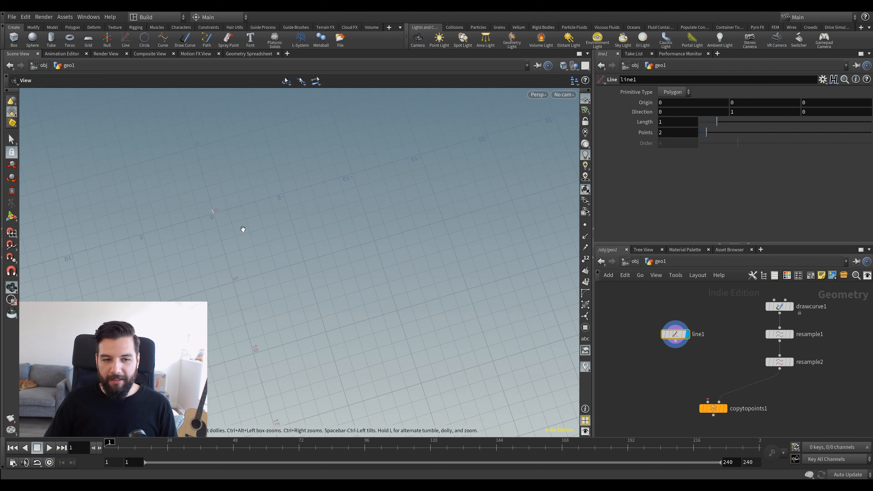
Wire the Line node into the Copy to Points source input and display the copied lines.
drag(675, 342, 712, 406)
click(724, 408)
alt+drag(395, 237, 359, 293)
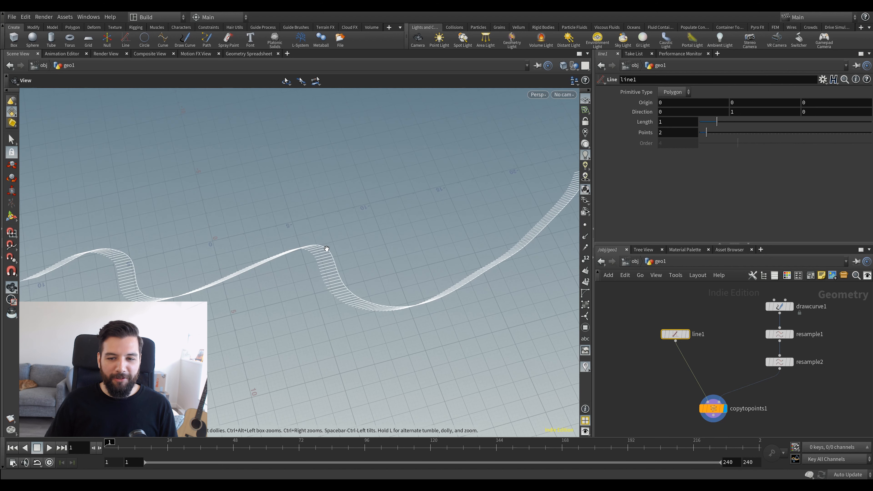
alt+drag(330, 250, 326, 269)
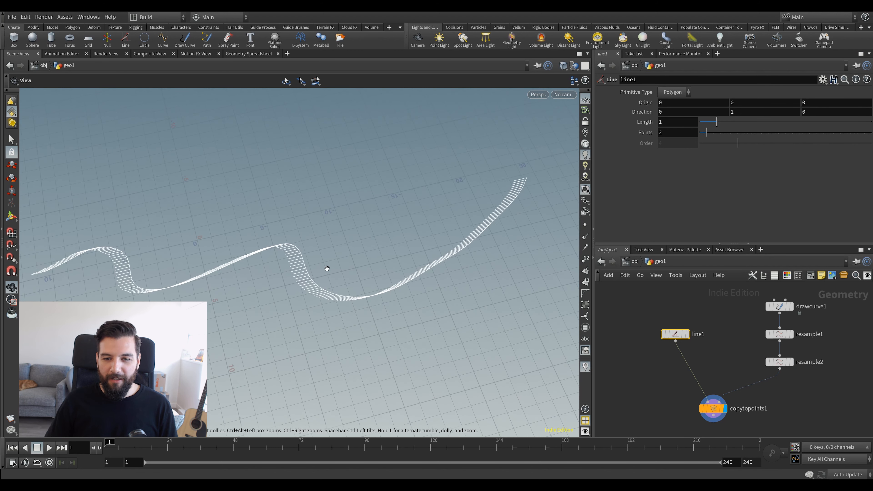
click(712, 409)
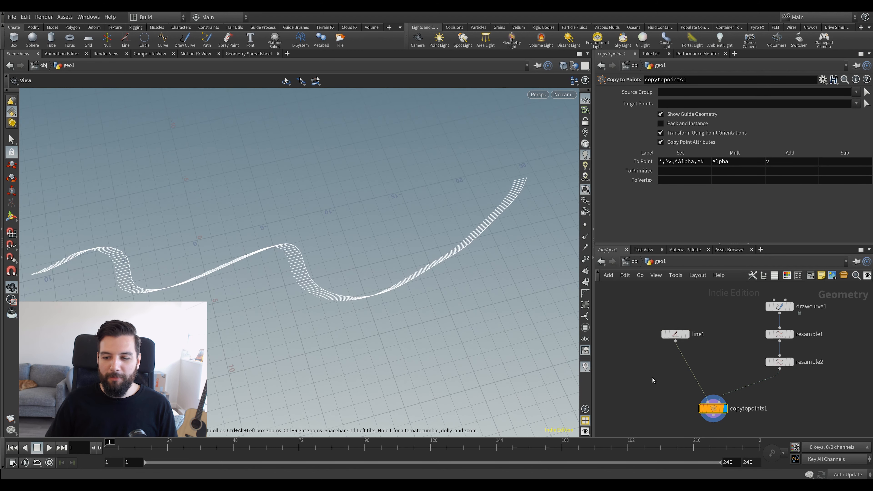
Add a PolyFrame node and insert it between the second Resample node and Copy to Points.
middle_drag(429, 280, 441, 286)
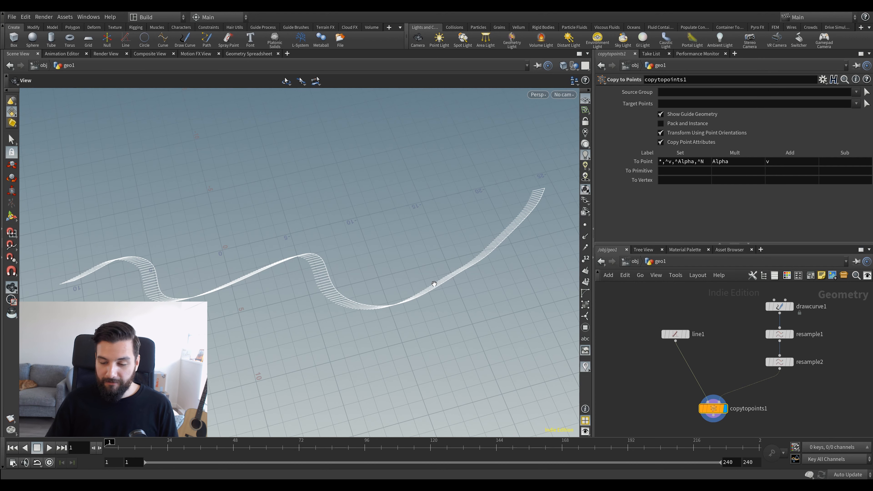
drag(411, 284, 406, 283)
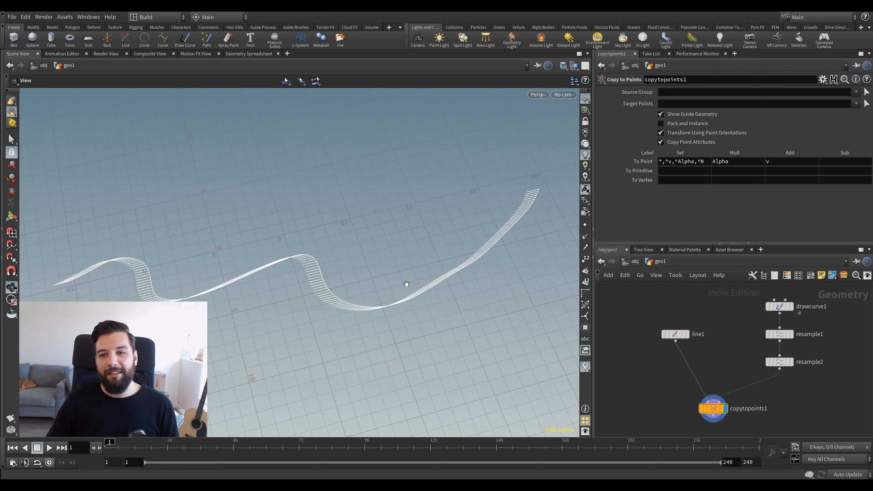
right_drag(408, 283, 412, 289)
mouse_move(412, 289)
middle_down()
mouse_move(408, 296)
mouse_move(423, 279)
middle_up()
middle_drag(843, 406, 826, 398)
key(Tab)
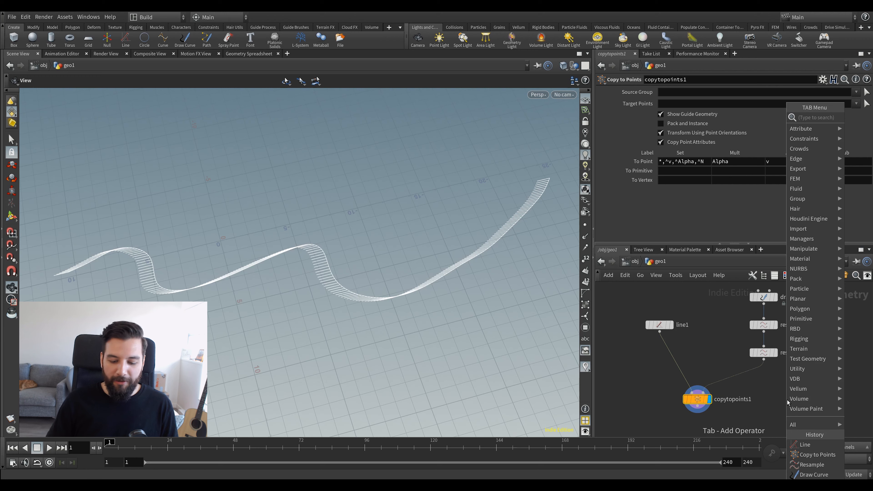
text(polyfr)
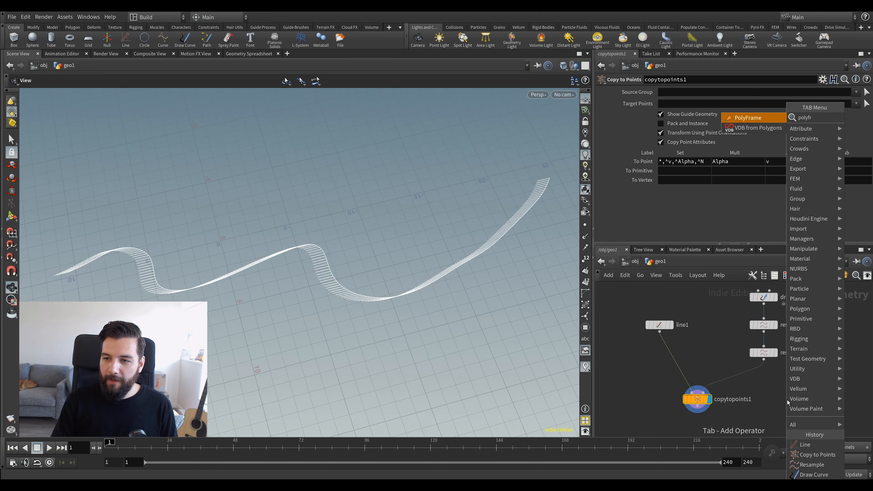
key(Return)
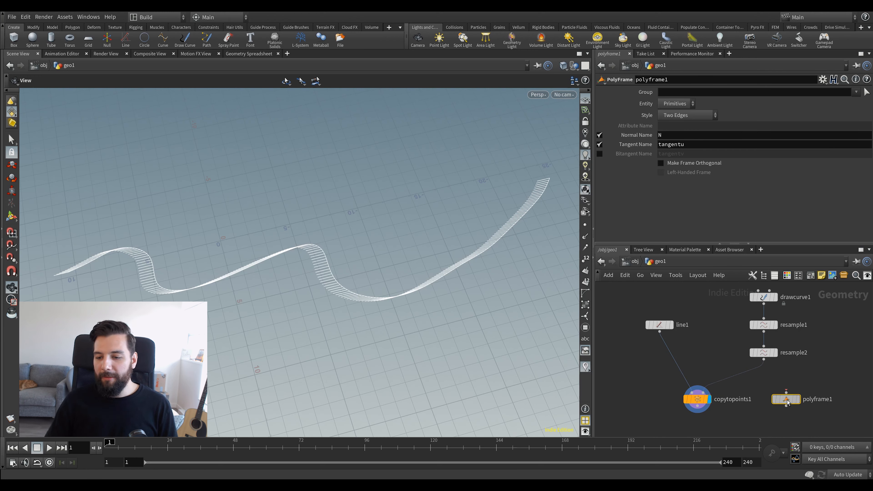
click(758, 380)
drag(759, 388, 772, 387)
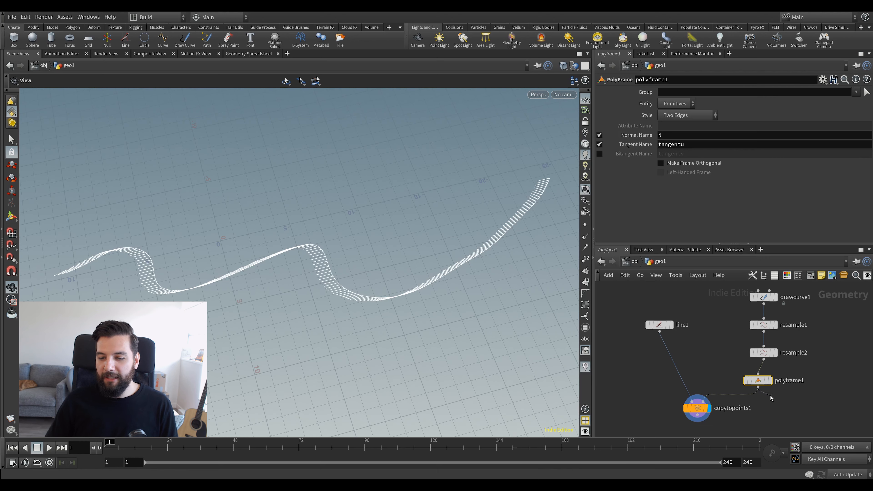
Display the PolyFrame node's output and show point normals in the viewport.
click(775, 380)
scroll(569, 241, up, 1)
click(585, 237)
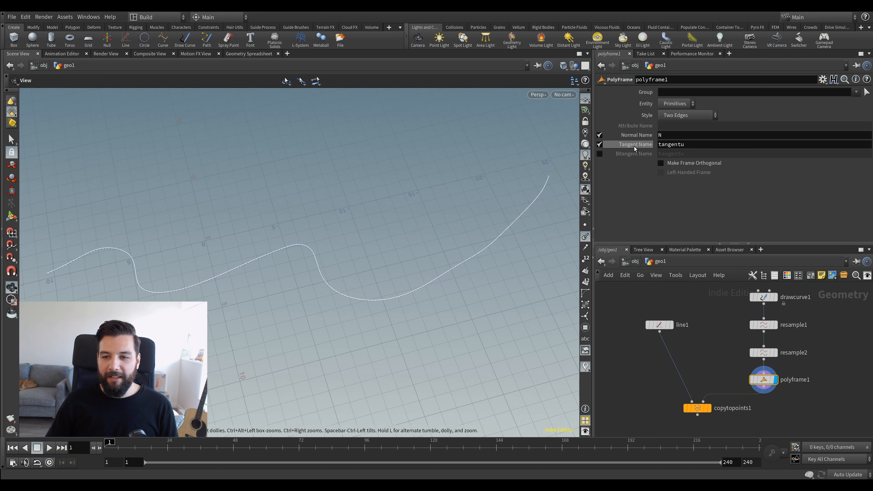
Disable the PolyFrame node's Normal Name output and set its Tangent Name to N.
drag(692, 146, 648, 152)
click(691, 144)
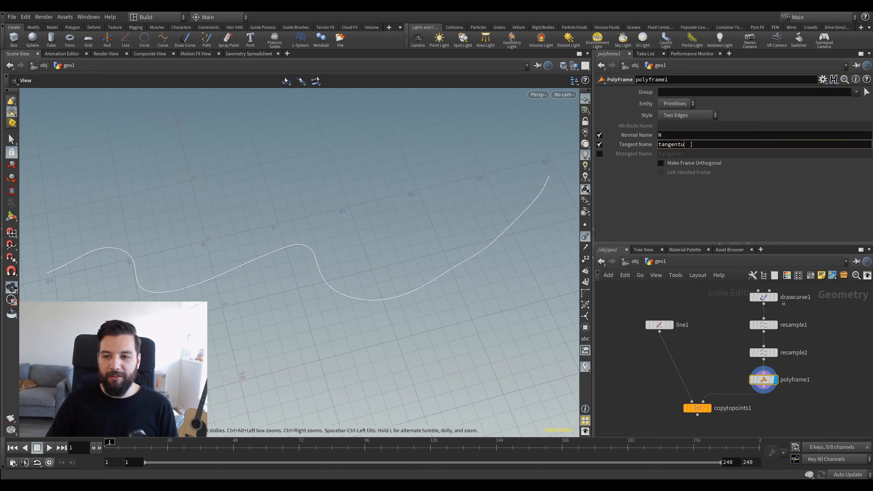
click(690, 144)
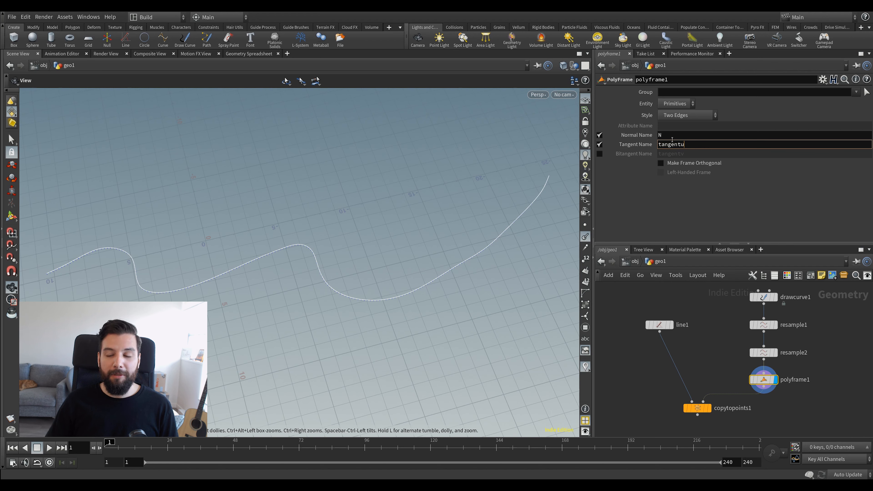
click(600, 135)
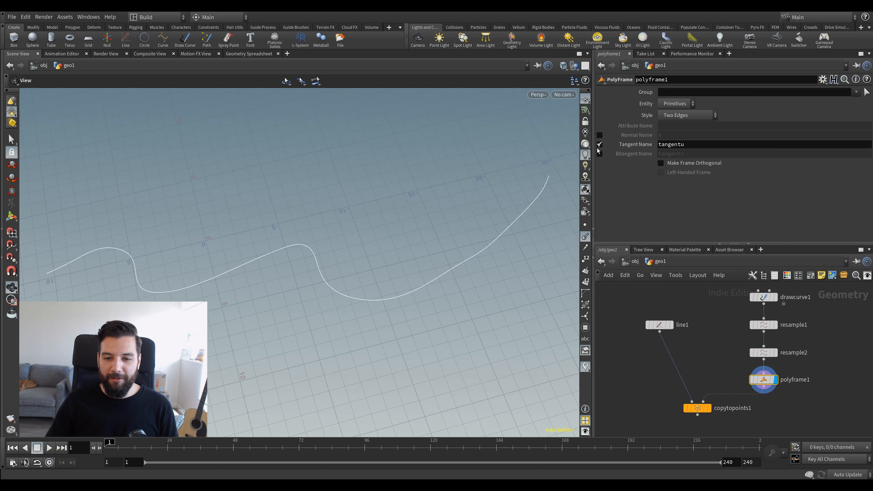
double_click(696, 144)
text(N)
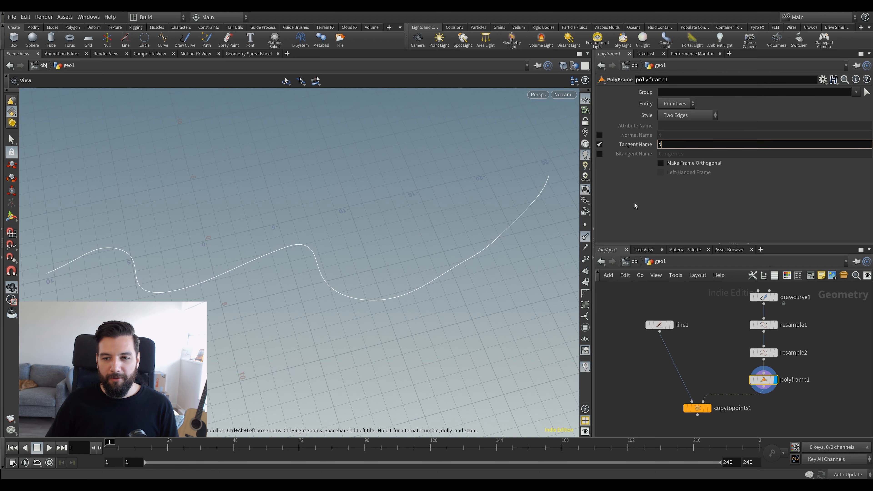
key(Return)
Set the viewport guide size for normals (Scale Normal) to 1 in the display options.
scroll(389, 242, up, 3)
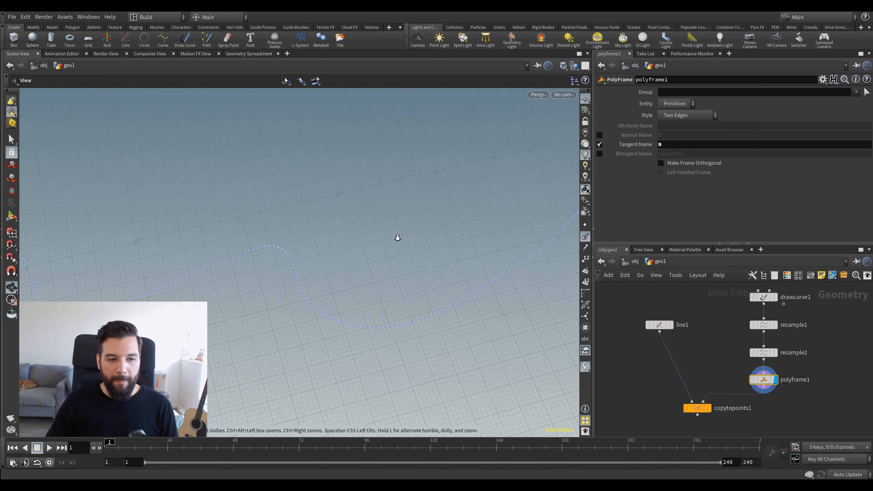
middle_drag(351, 244, 314, 245)
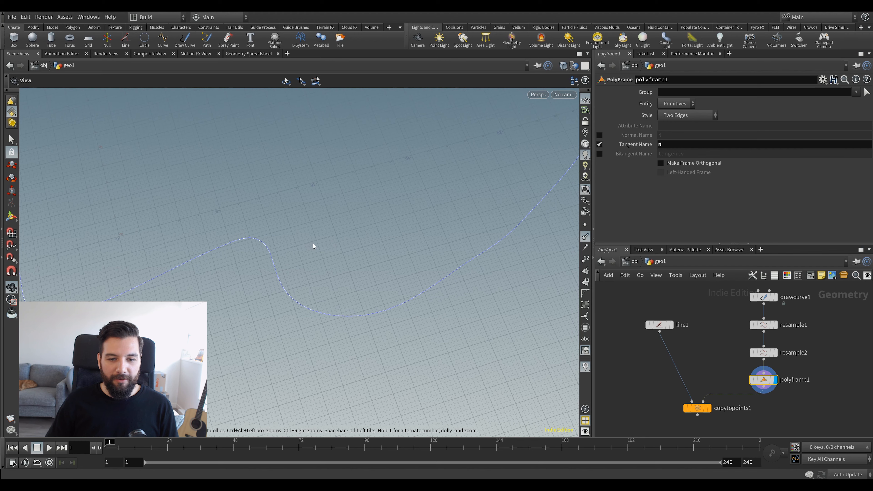
key(d)
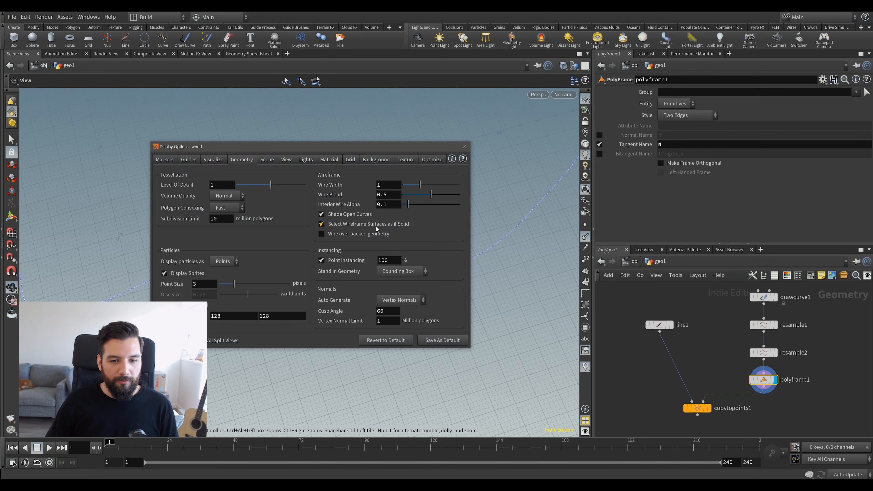
click(193, 162)
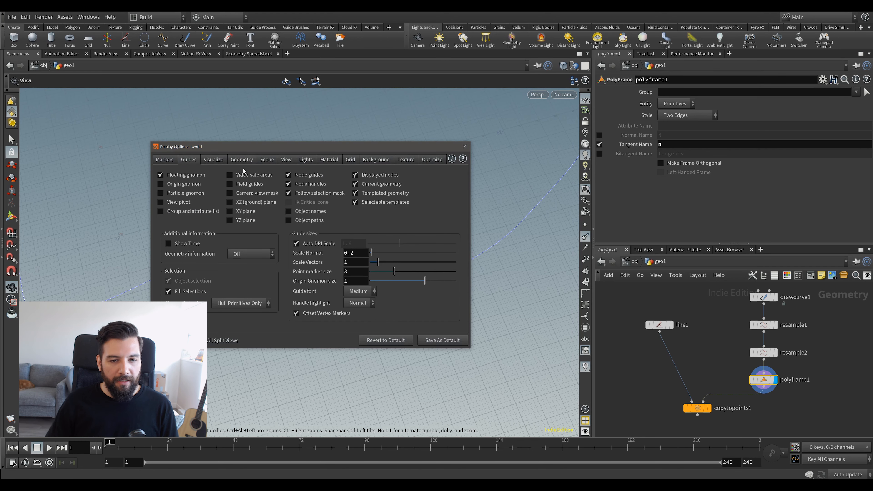
double_click(354, 254)
text(1)
key(Return)
click(465, 146)
Inspect the tangent normals along the curve's bend, and switch the display back to Copy to Points.
right_drag(276, 197, 271, 209)
middle_drag(271, 209, 292, 197)
right_drag(292, 197, 288, 213)
middle_drag(330, 186, 426, 154)
right_drag(271, 226, 267, 236)
drag(267, 235, 346, 187)
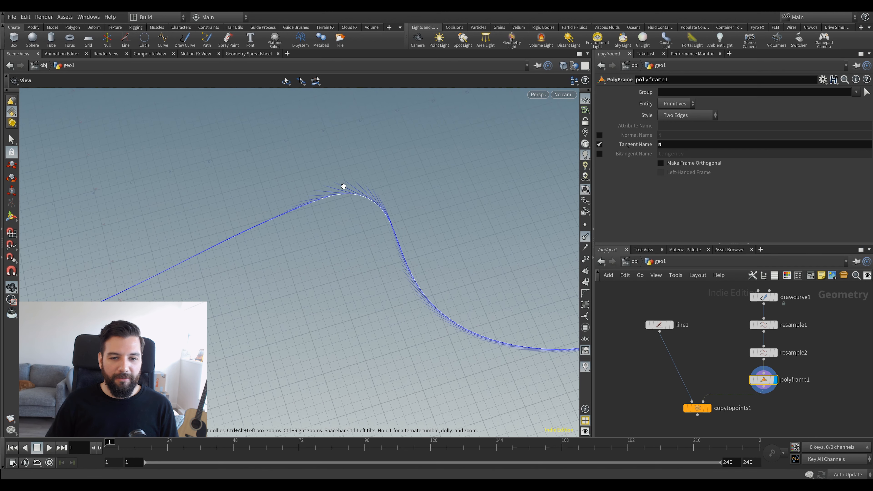
click(709, 408)
drag(468, 221, 360, 148)
Set the Line node's direction to 0, 0, 1 so the copies follow the curve's tangent.
click(660, 325)
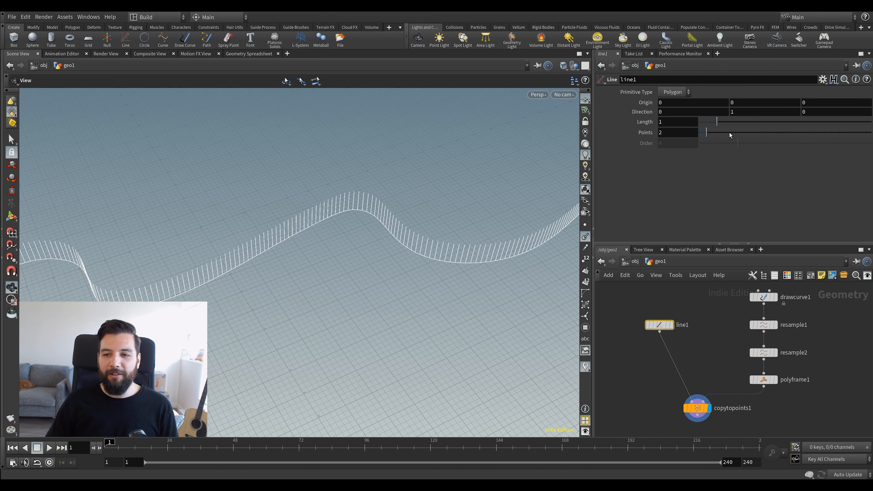
drag(396, 306, 384, 303)
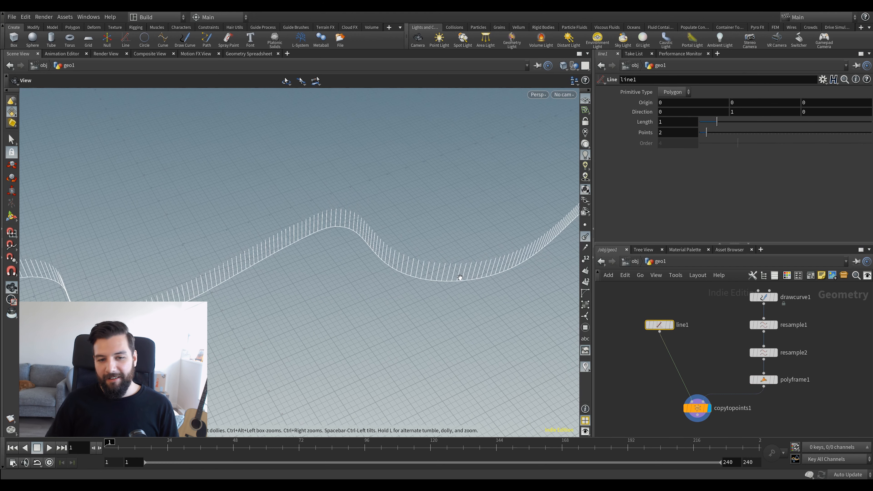
drag(545, 298, 577, 272)
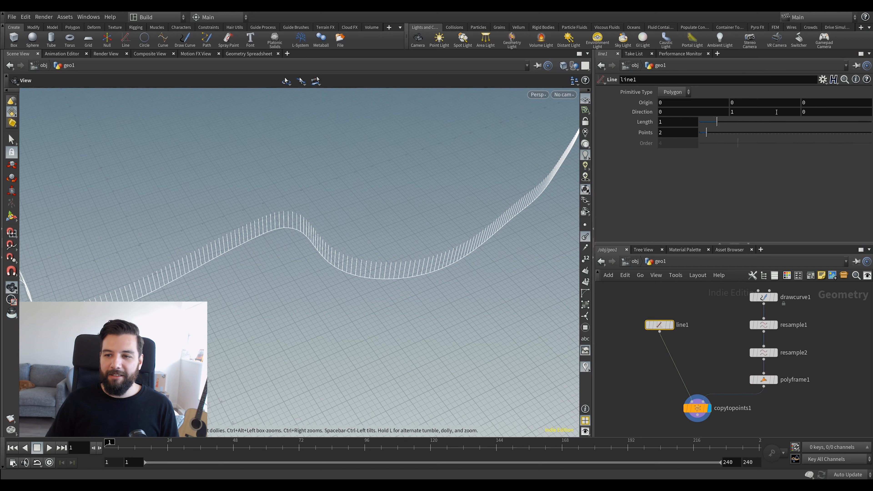
drag(331, 170, 343, 168)
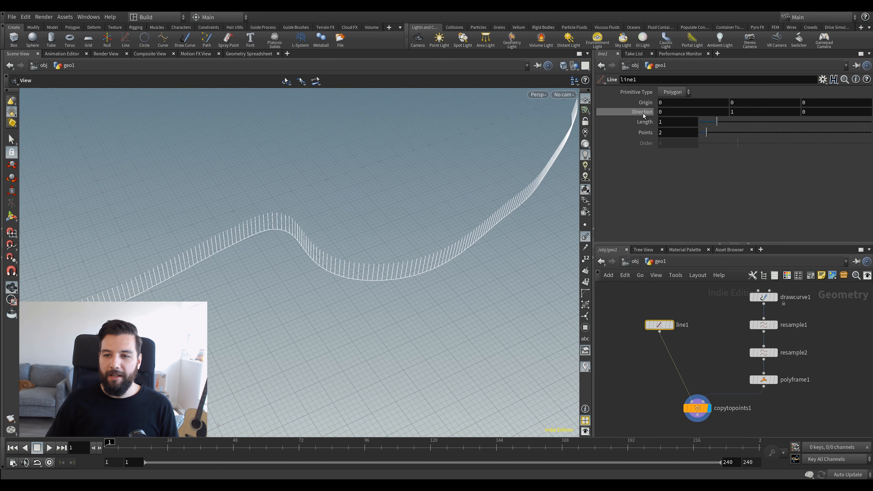
click(664, 113)
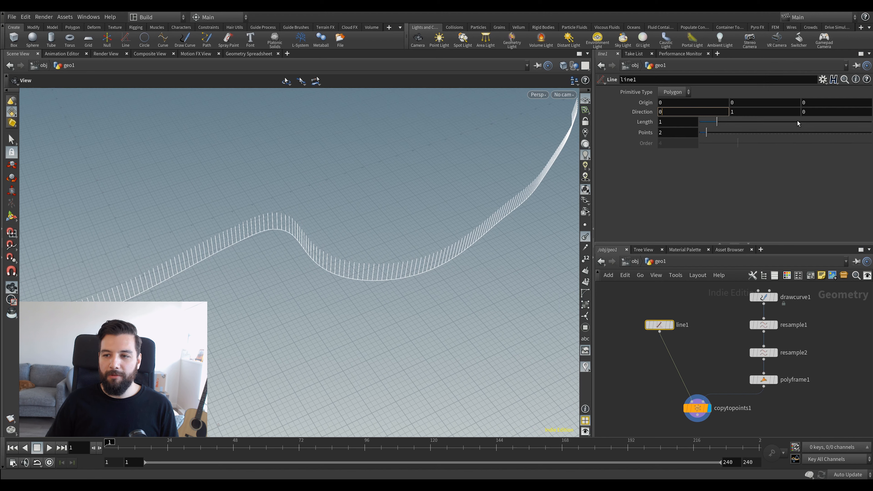
click(819, 115)
text(1)
key(Return)
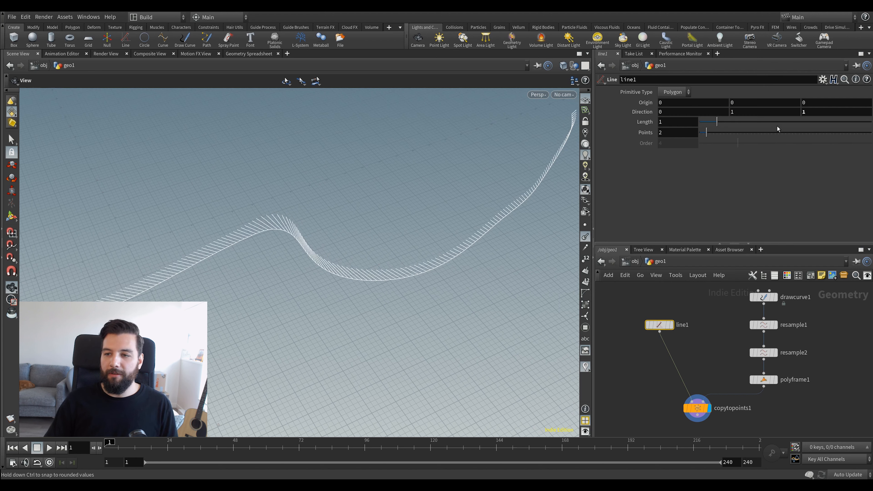
click(736, 112)
text(0)
key(Return)
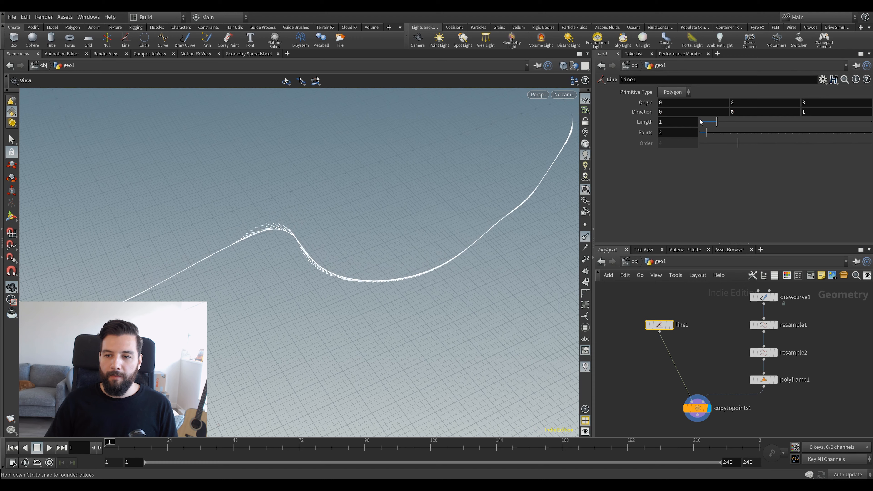
Compare the PolyFrame normals with the copied lines by displaying PolyFrame and returning to Copy to Points.
drag(145, 258, 509, 271)
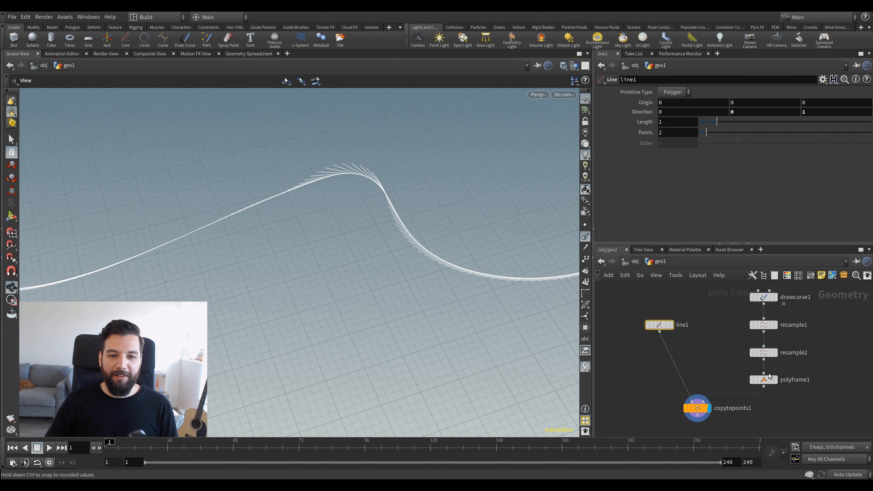
click(776, 380)
drag(347, 179, 374, 191)
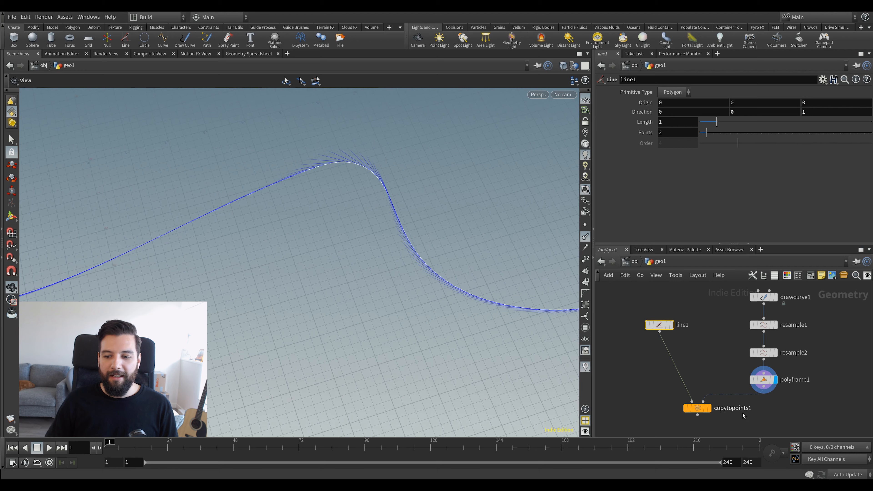
click(709, 409)
click(688, 412)
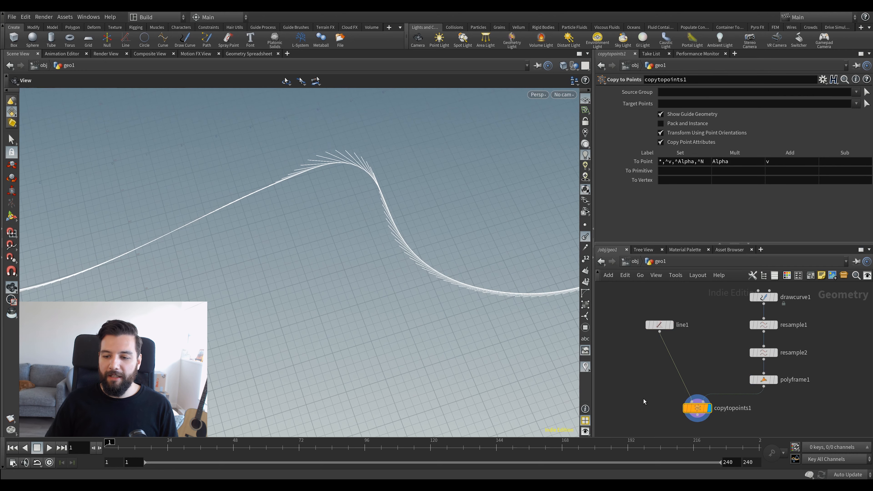
Turn off Show Guide Geometry on the Copy to Points node and examine the copied lines.
click(676, 116)
right_drag(416, 182, 592, 81)
right_drag(359, 178, 327, 228)
drag(328, 228, 400, 236)
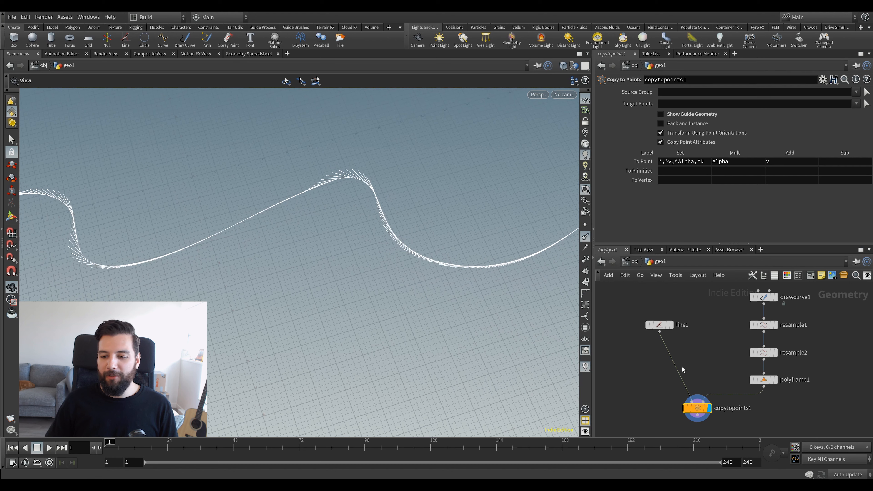
Set the Line node's direction to 1, 0, 0 so the copies stand perpendicular to the curve.
click(668, 324)
double_click(672, 114)
text(1)
key(Return)
double_click(820, 113)
text(0)
key(Return)
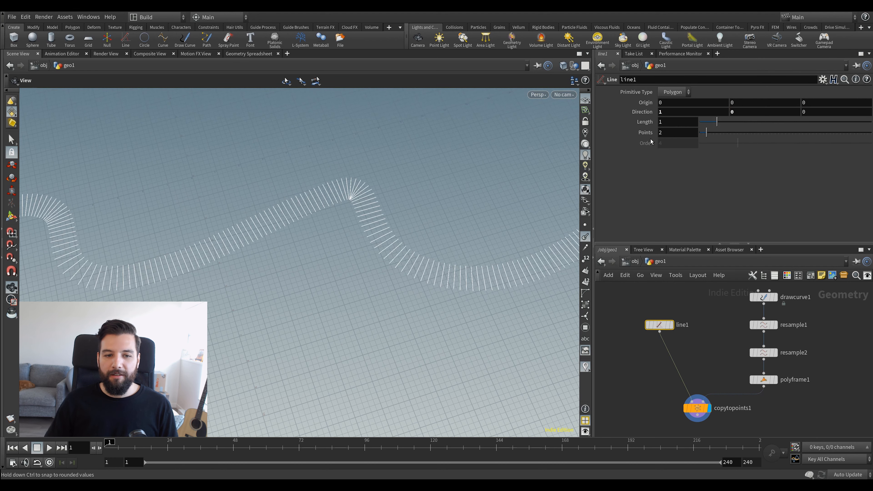
Turn Show Guide Geometry back on for the Copy to Points node and check the lines along the curve.
drag(714, 374, 684, 422)
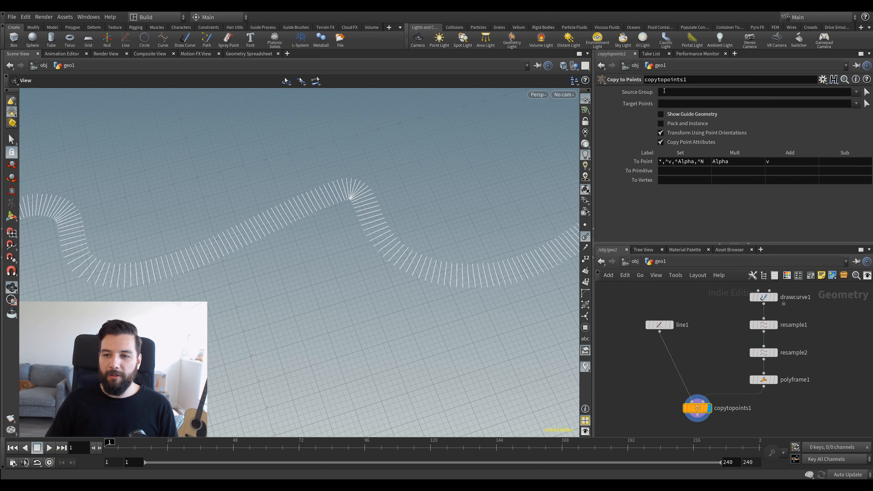
click(677, 116)
drag(379, 193, 266, 186)
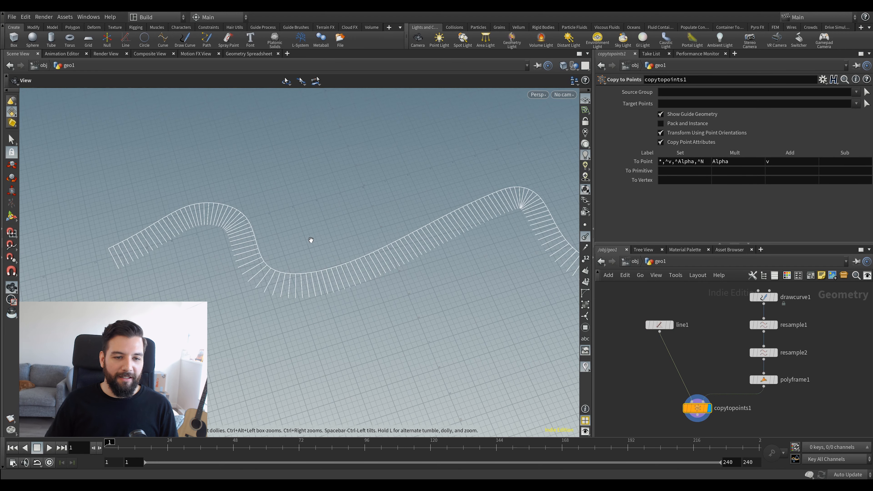
Set the Line node's Origin X to -0.5 so the copied lines centre on the curve.
drag(311, 240, 380, 223)
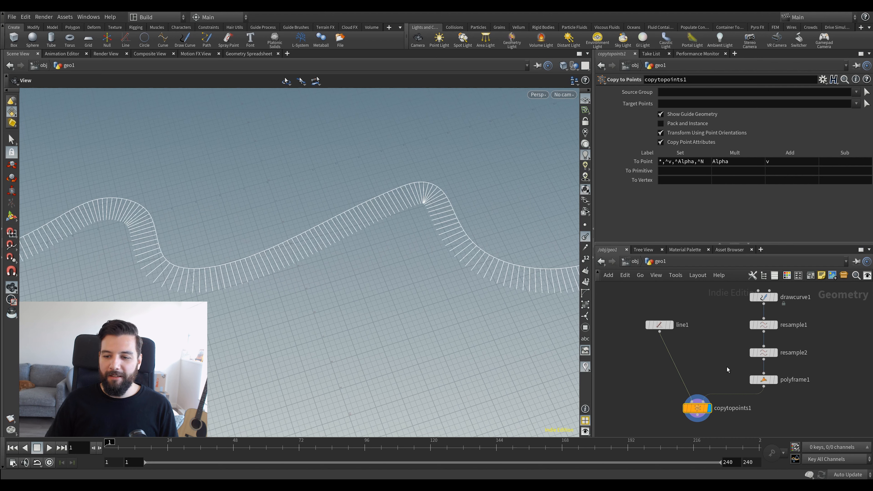
click(657, 324)
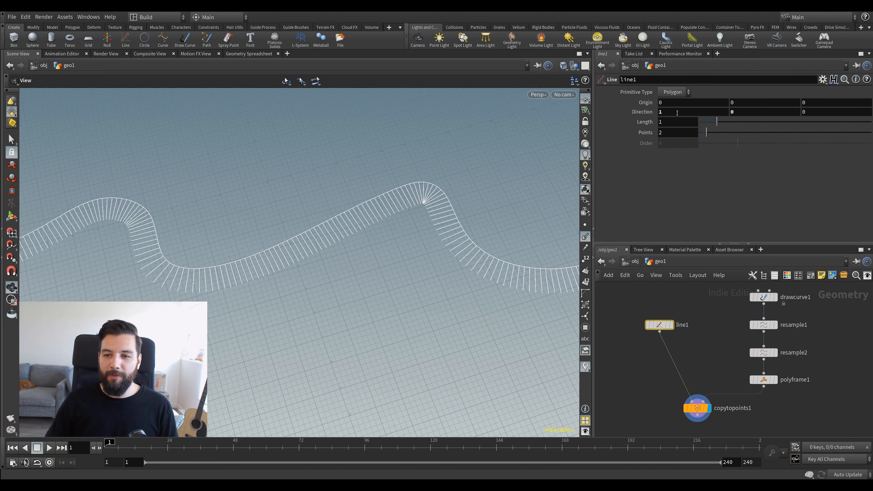
mouse_move(677, 103)
middle_down()
mouse_move(647, 108)
mouse_move(672, 105)
middle_up()
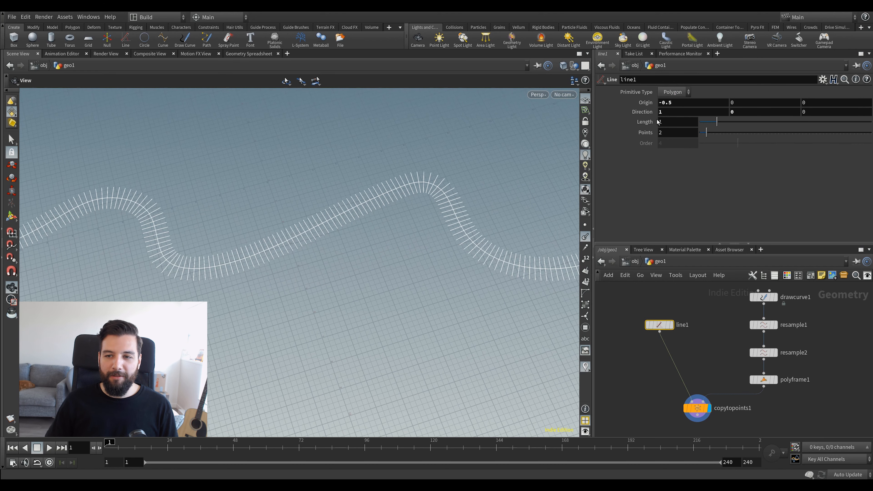
Try a different length on the Line node and undo the length change.
drag(382, 197, 390, 182)
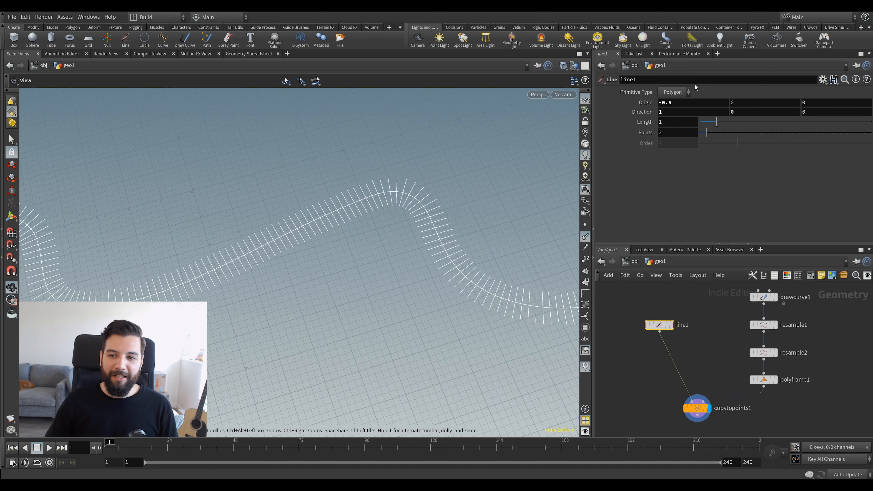
middle_drag(668, 124, 392, 220)
key(ctrl+z)
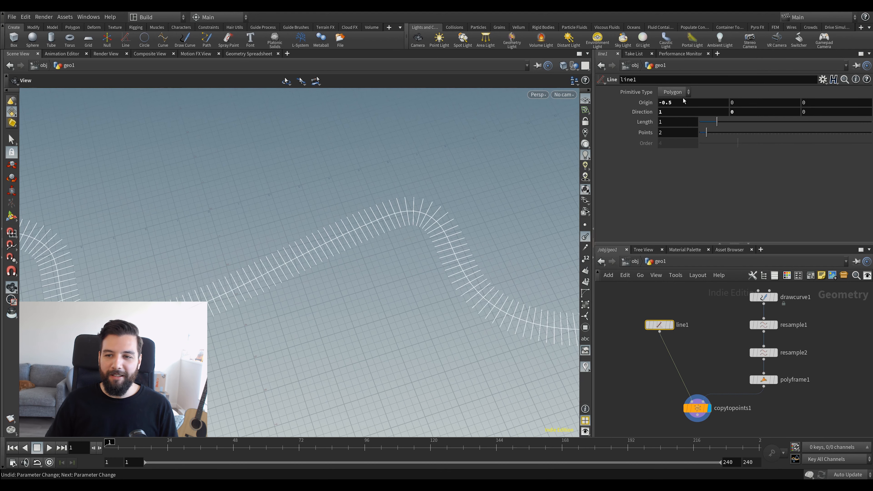
Copy the Line node's Length parameter and paste it into Origin X as a relative reference, ch("dist").
right_click(665, 124)
key(Escape)
right_click(671, 123)
click(692, 186)
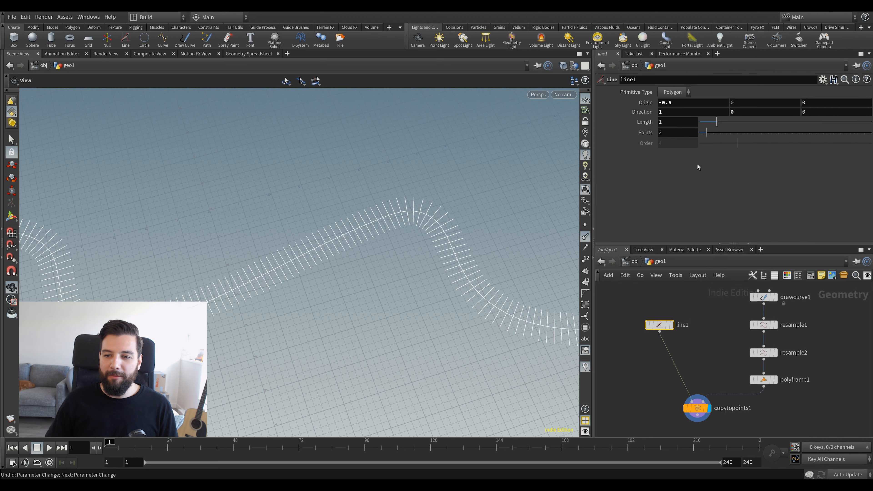
right_click(674, 102)
click(667, 140)
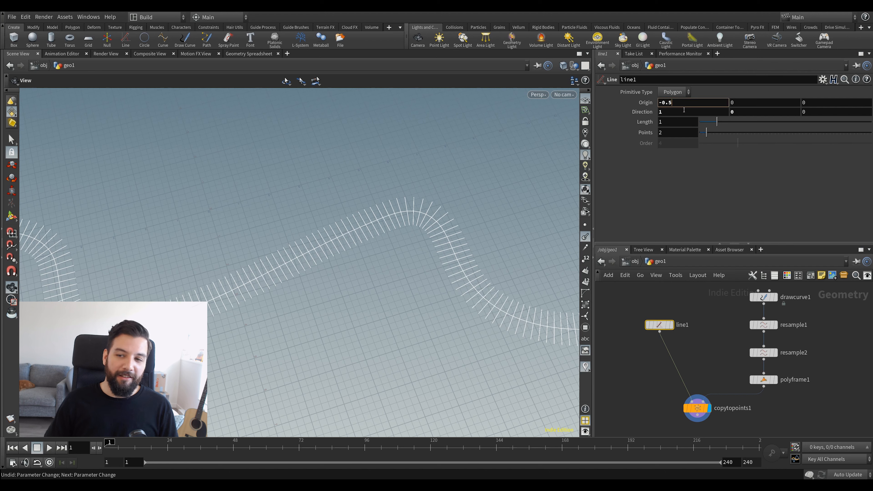
right_click(675, 122)
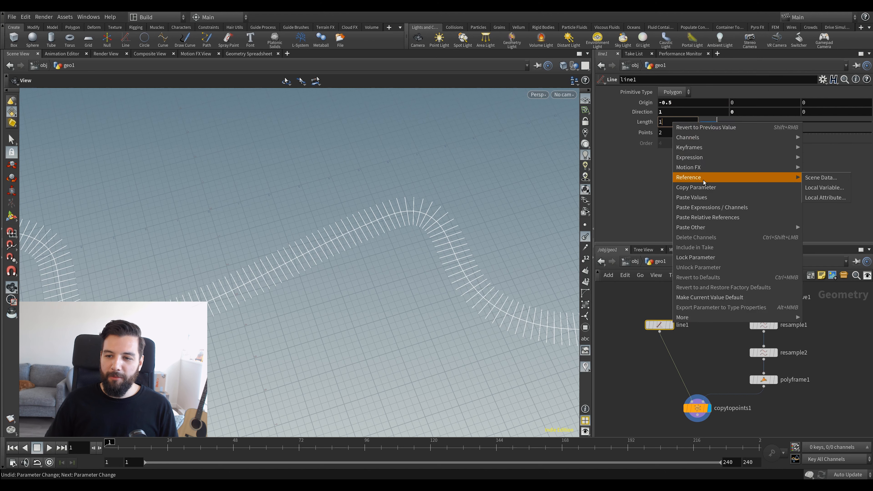
key(Escape)
right_click(674, 103)
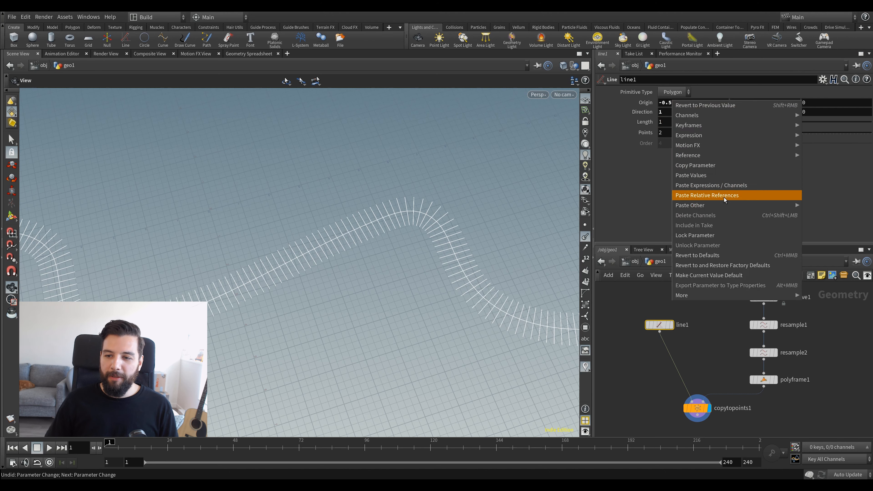
click(715, 195)
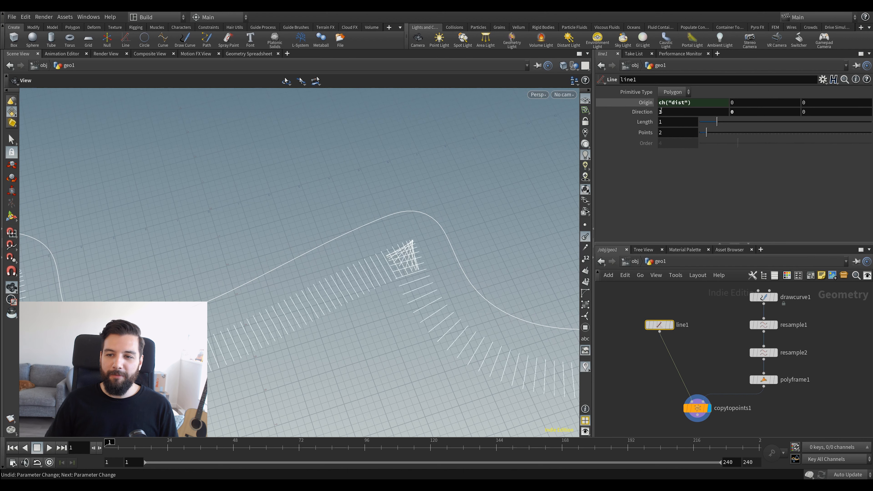
Vary the Line node's length to test the Origin X reference and set the length back to 1.
middle_drag(667, 122, 642, 110)
click(641, 106)
click(649, 106)
drag(671, 123, 643, 123)
text(1)
key(Return)
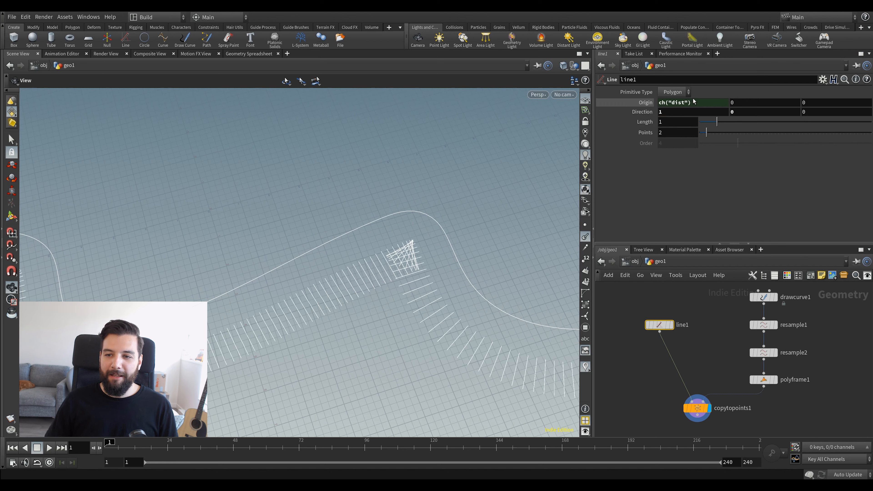
Extend the Line node's Origin X expression to ch("dist") / -2 so the lines centre on the curve.
click(701, 102)
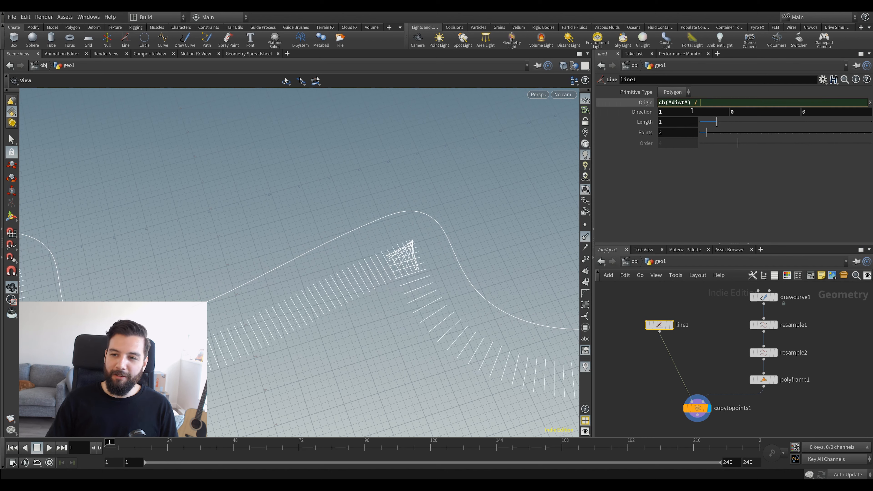
key(Return)
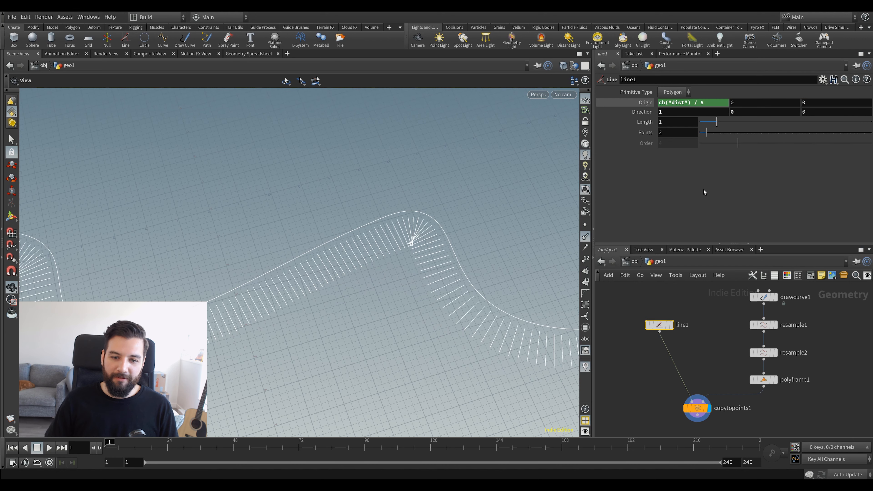
click(702, 103)
key(BackSpace)
text(2)
key(Return)
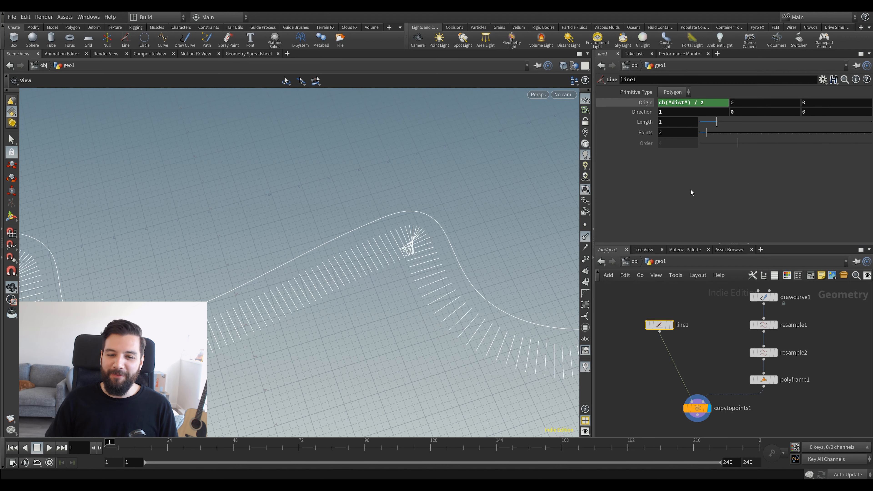
drag(468, 211, 425, 224)
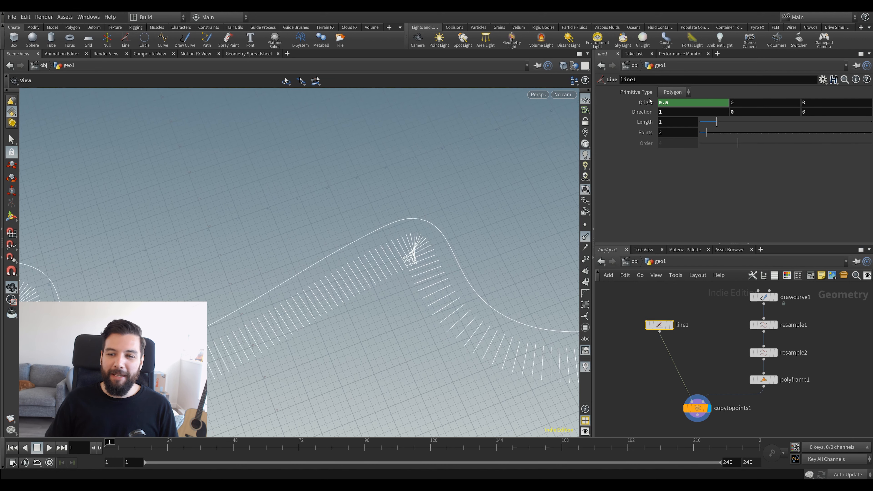
click(698, 103)
text(-2)
key(Return)
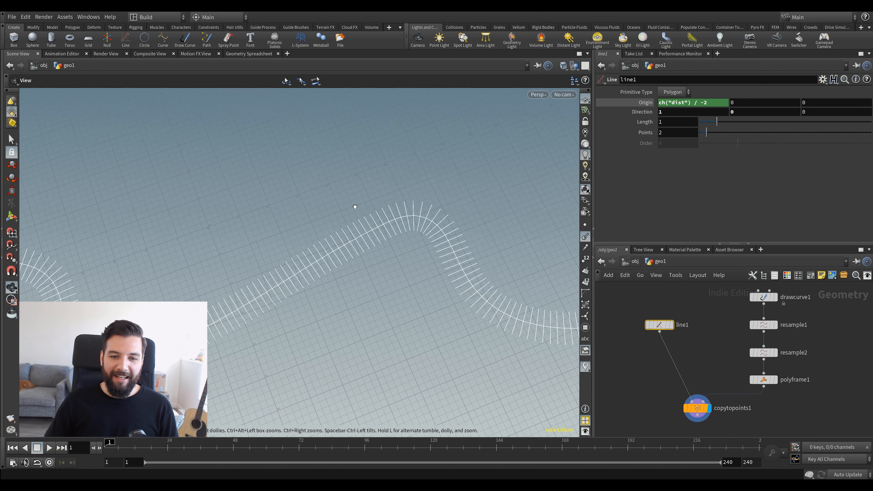
Check the centring of the copied lines at varying Line lengths and restore the length to 1.
middle_drag(672, 121, 704, 134)
click(676, 122)
text(1)
key(Return)
drag(330, 150, 424, 209)
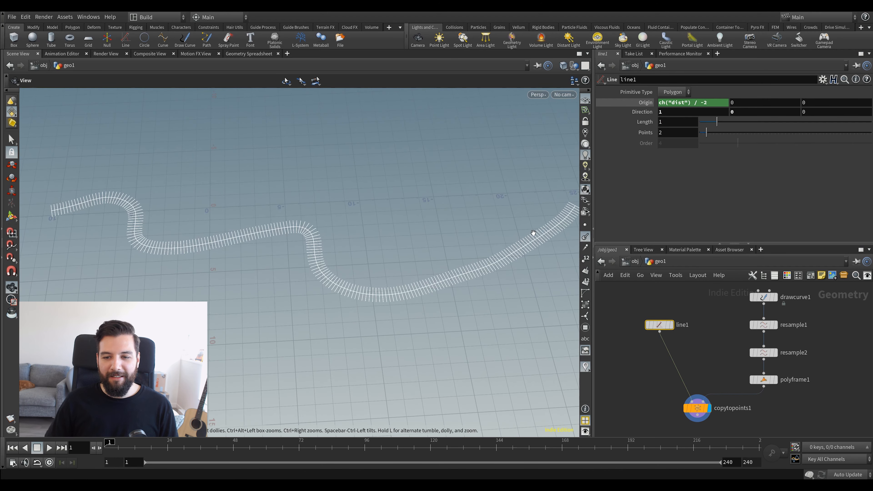
Move the Copy to Points node farther below PolyFrame to make room in the network and look over the curve.
drag(497, 240, 360, 217)
middle_drag(824, 418, 829, 385)
drag(703, 376, 704, 400)
click(770, 347)
middle_drag(821, 385, 812, 377)
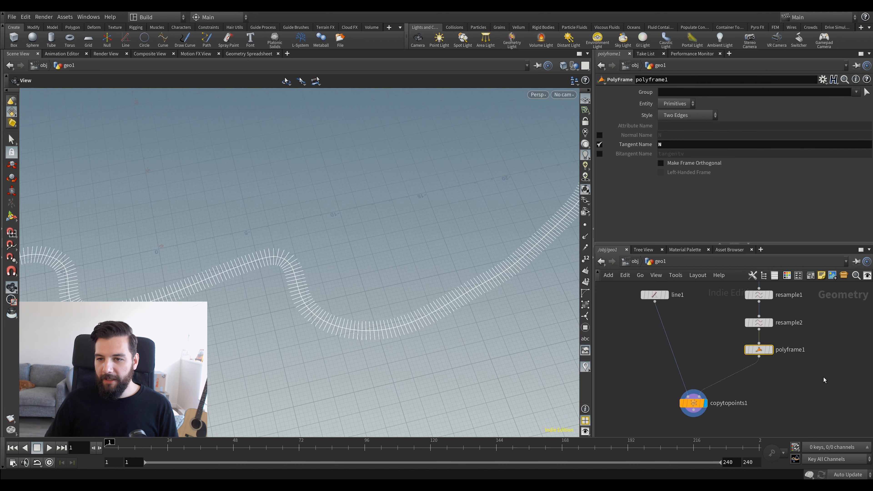
middle_drag(577, 174, 547, 162)
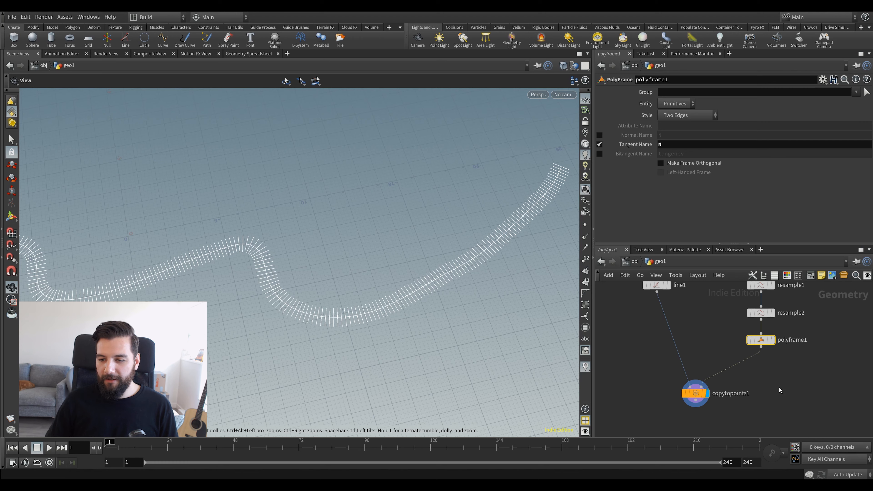
middle_drag(779, 387, 793, 380)
middle_drag(462, 244, 424, 257)
drag(156, 242, 322, 246)
middle_drag(781, 389, 759, 397)
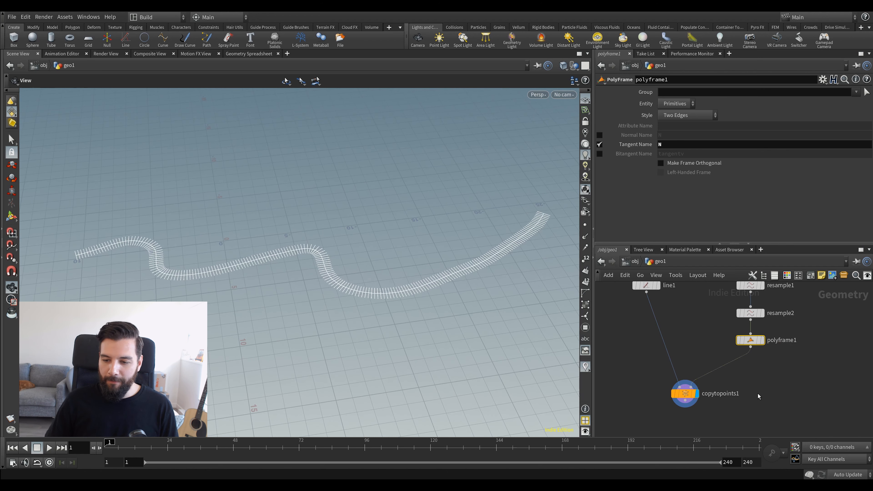
Add an Attribute VOP node and insert it between PolyFrame and Copy to Points.
key(Tab)
text(awt)
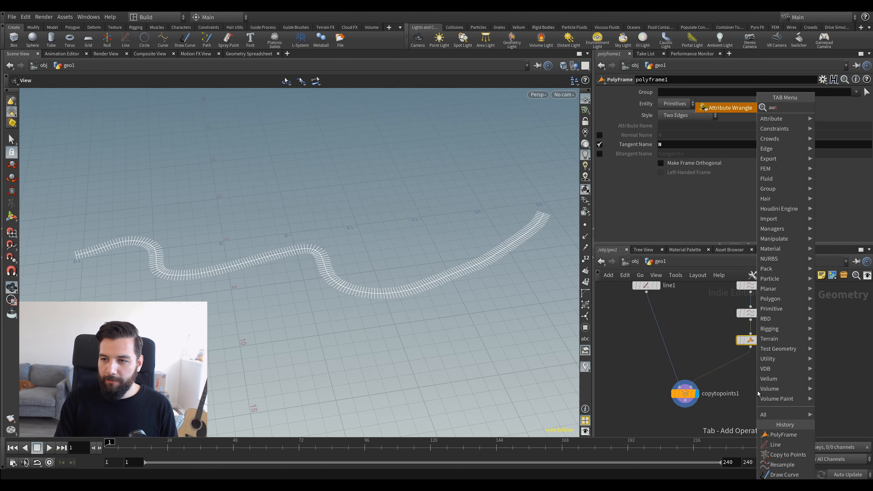
key(Escape)
key(Tab)
text(atv)
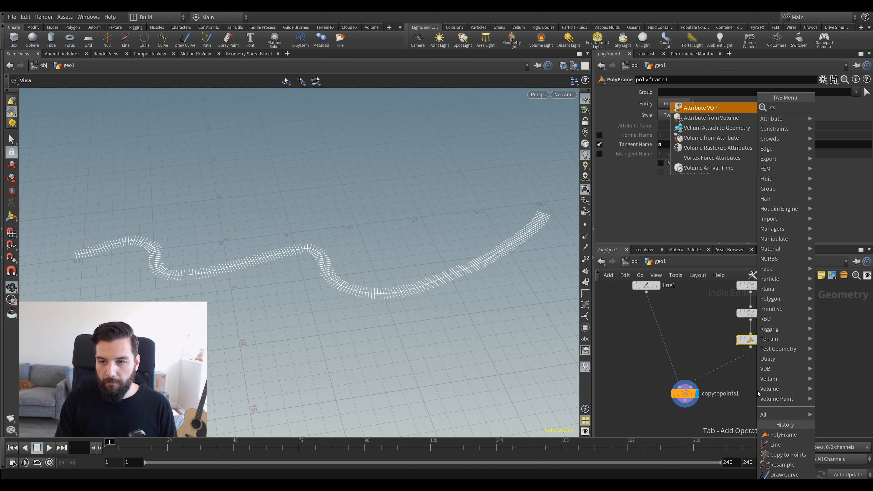
key(Return)
click(747, 359)
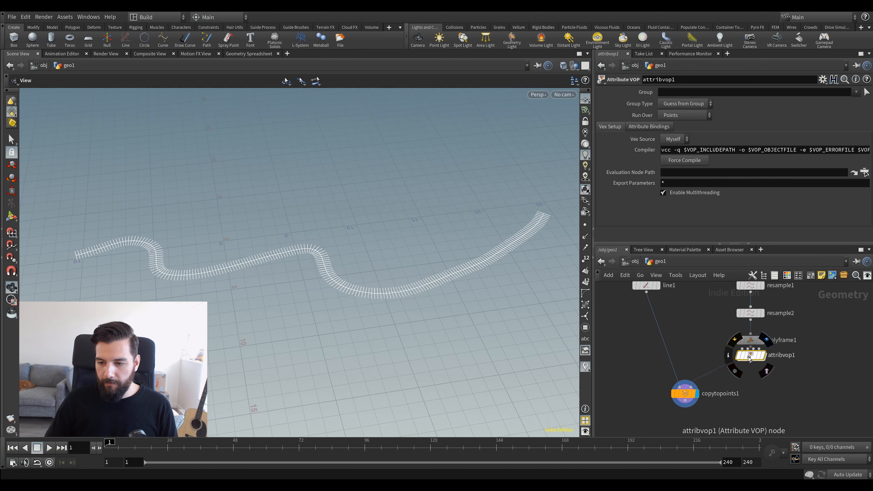
drag(742, 365, 749, 376)
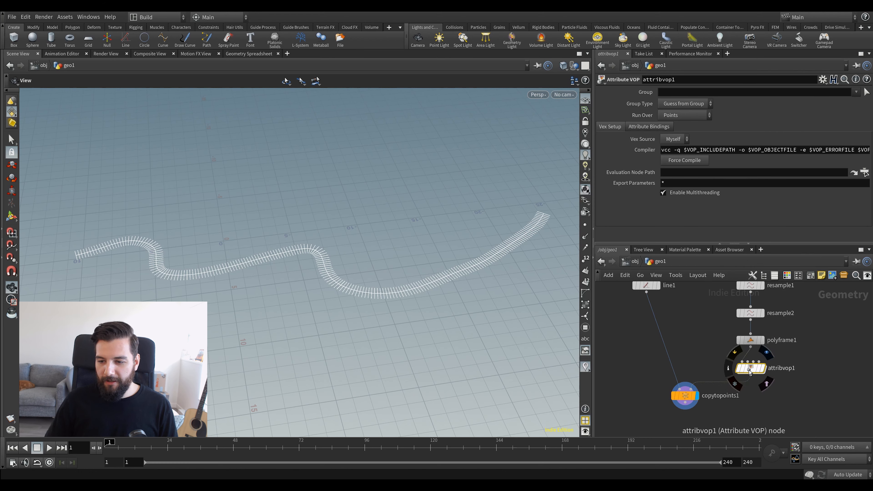
Rename the Attribute VOP node to pscale.
double_click(784, 370)
text(pscale)
key(Return)
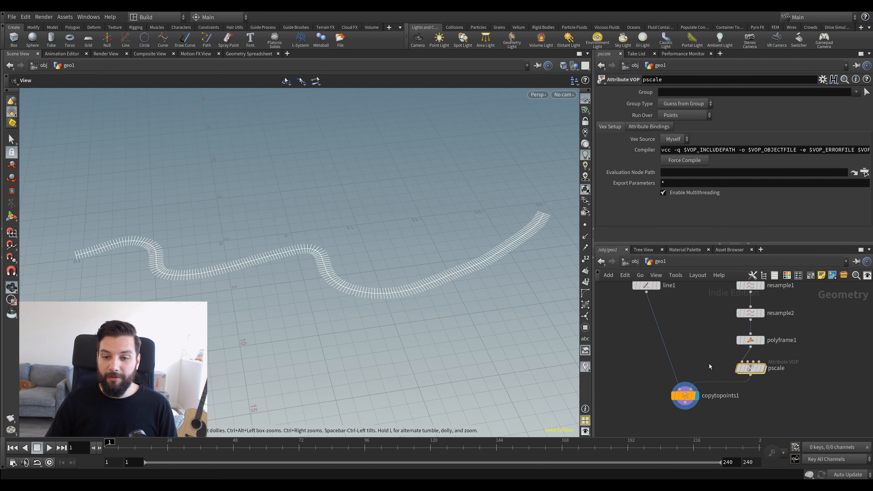
Open the pscale VOP network, space out its global and output nodes, and return to the geometry network.
double_click(748, 367)
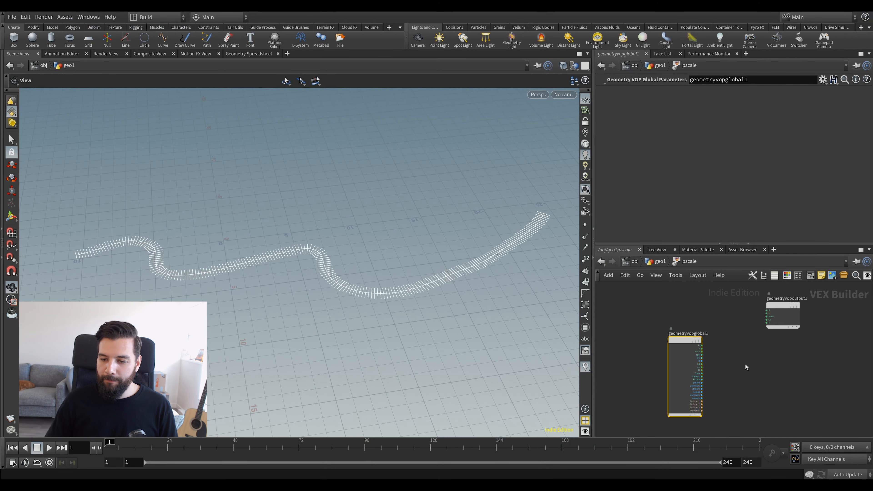
drag(758, 325, 782, 335)
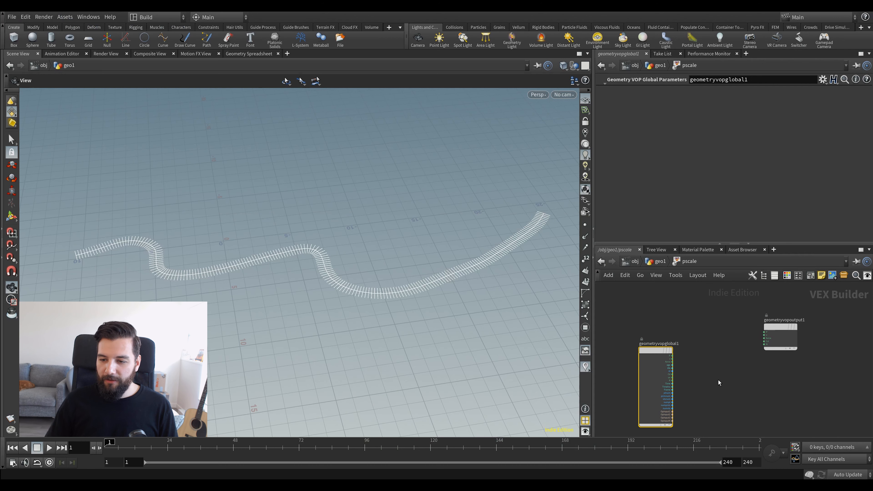
click(749, 359)
middle_drag(716, 382, 690, 363)
scroll(722, 349, up, 3)
drag(767, 289, 808, 318)
middle_drag(650, 374, 694, 378)
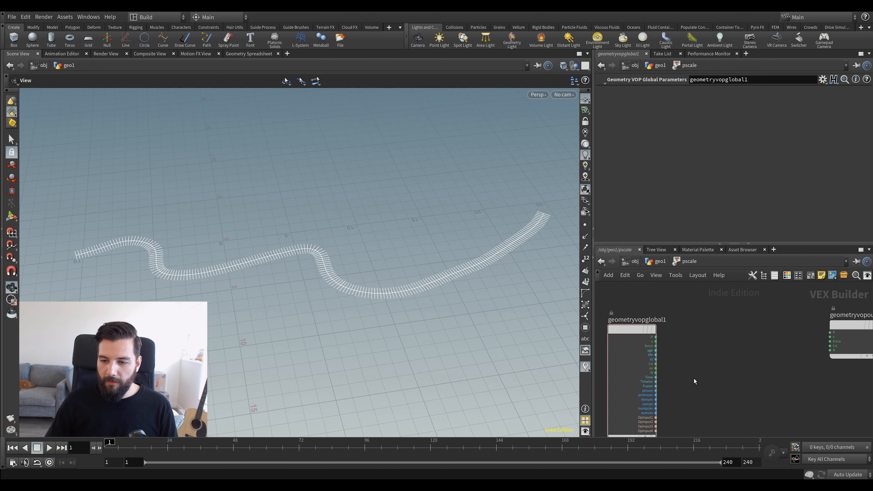
drag(466, 252, 468, 279)
key(u)
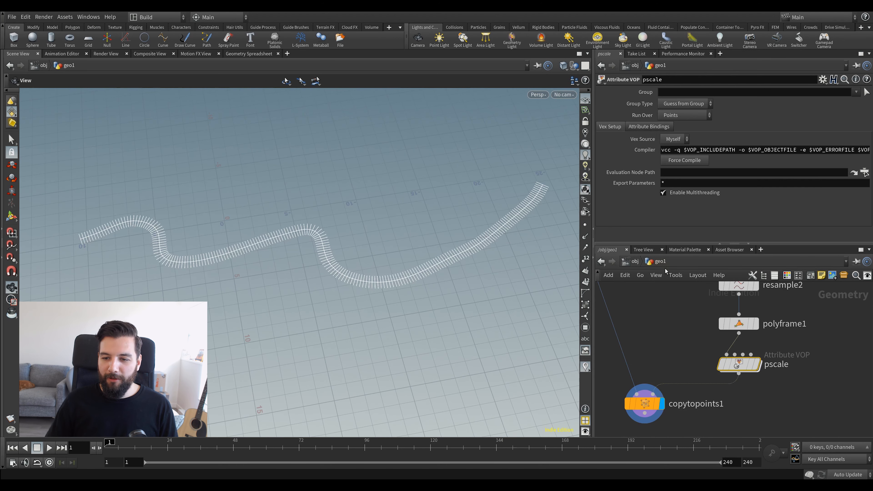
Display the resample2 node with point numbers shown in the viewport and check its node information.
click(762, 359)
click(585, 226)
click(741, 353)
right_drag(466, 245, 516, 222)
click(586, 260)
click(586, 228)
right_drag(426, 246, 478, 220)
right_click(353, 266)
click(329, 265)
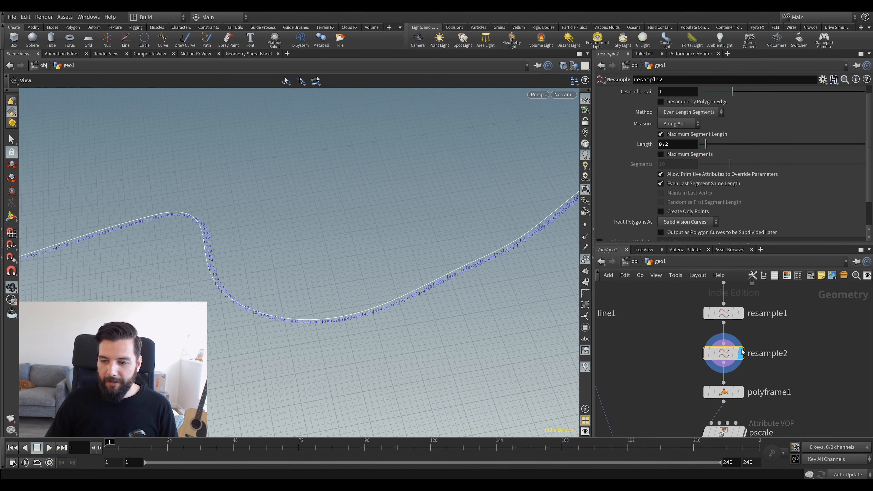
middle_click(726, 358)
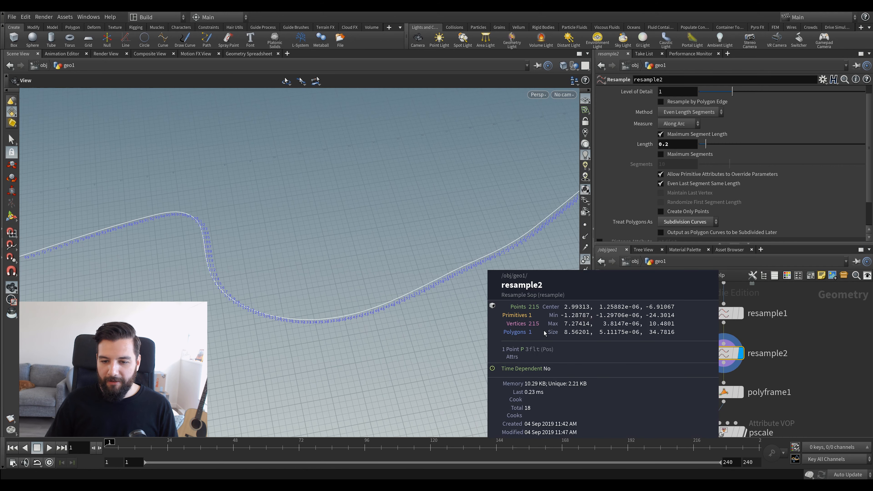
Set the resample2 node's segment Length to 0.995 and examine the point numbering along the curve.
drag(708, 145, 732, 144)
right_drag(280, 250, 240, 250)
middle_drag(227, 250, 320, 254)
right_drag(320, 254, 271, 212)
middle_drag(237, 213, 222, 222)
right_drag(303, 248, 327, 260)
drag(327, 261, 324, 221)
middle_drag(325, 221, 400, 218)
middle_drag(323, 219, 367, 220)
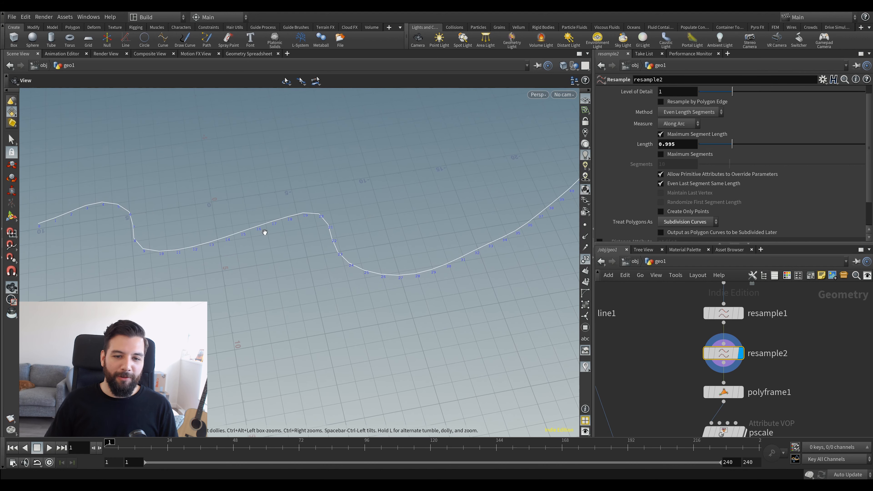
drag(390, 230, 358, 257)
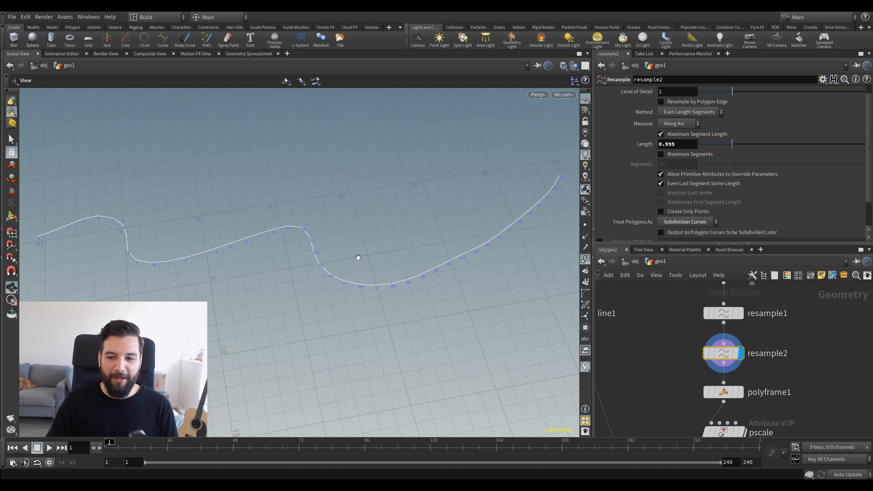
middle_drag(355, 256, 339, 267)
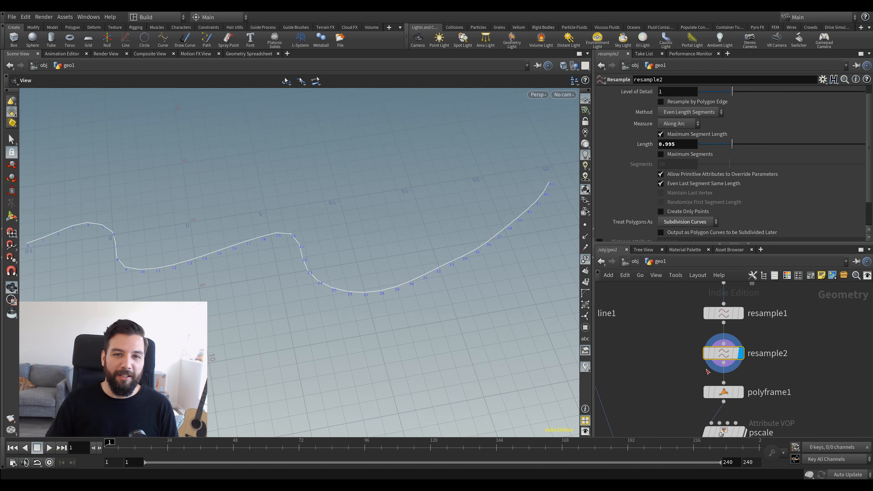
middle_drag(629, 373, 625, 337)
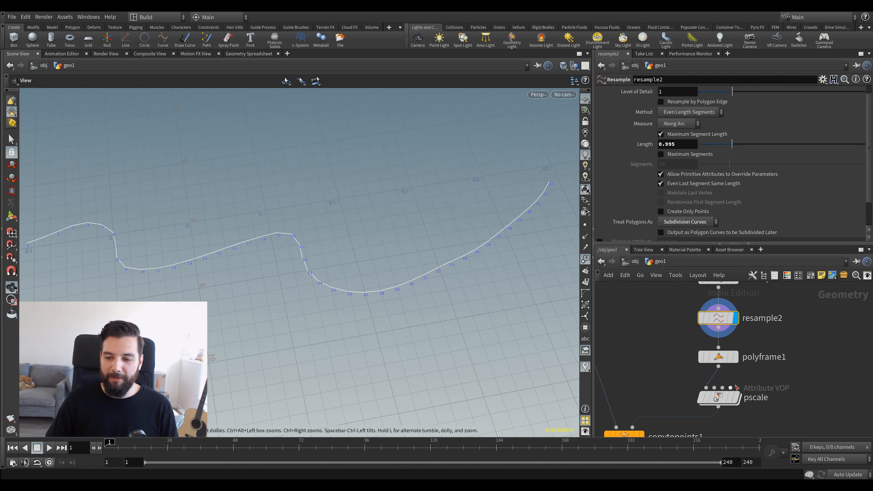
Open the pscale VOP network and add a Fit Range node between its global and output nodes.
double_click(731, 403)
key(Tab)
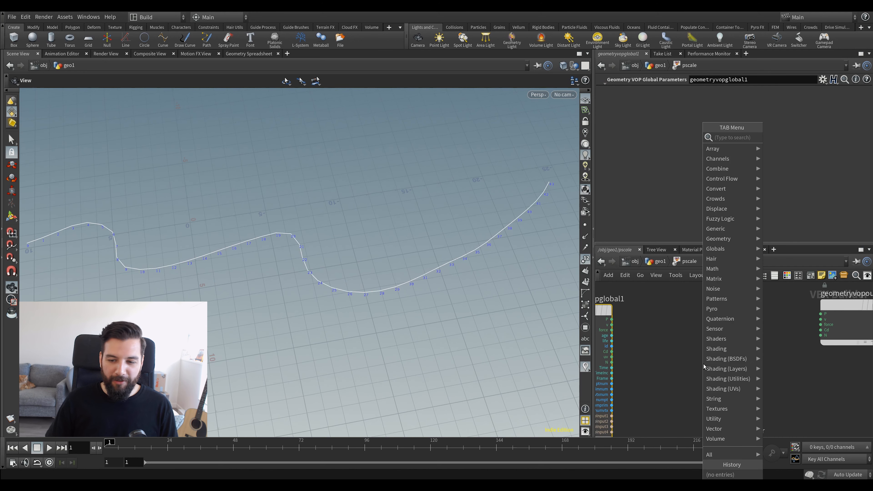
text(fit)
key(Return)
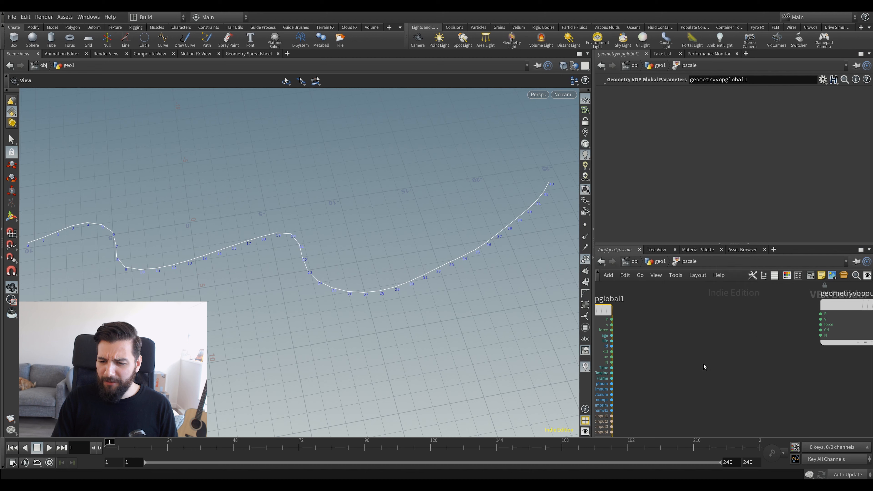
click(702, 375)
scroll(723, 335, up, 2)
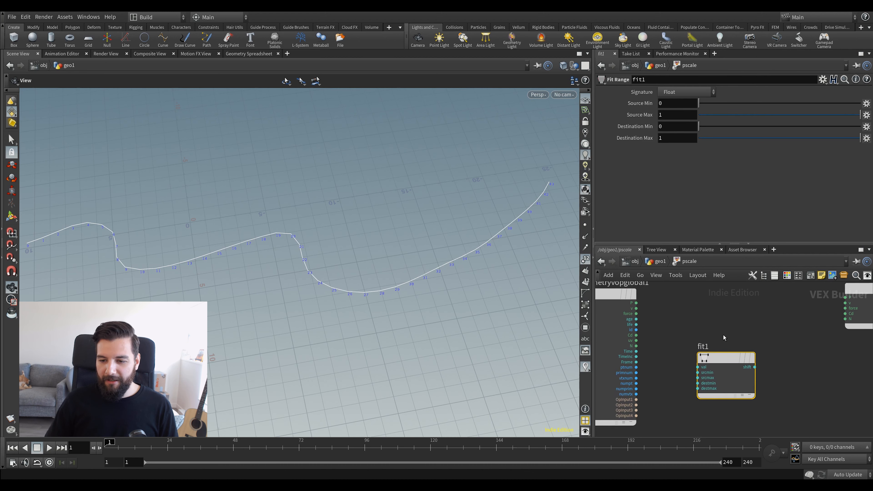
middle_drag(687, 334, 751, 312)
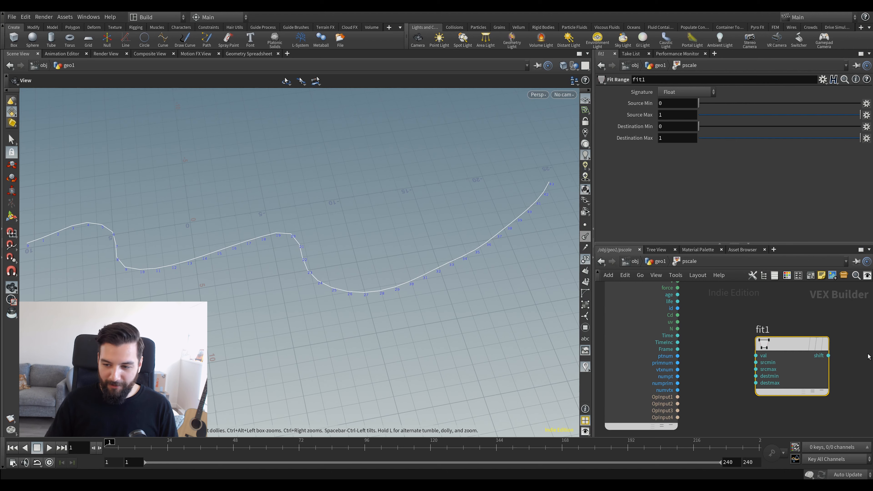
key(h)
scroll(698, 361, up, 4)
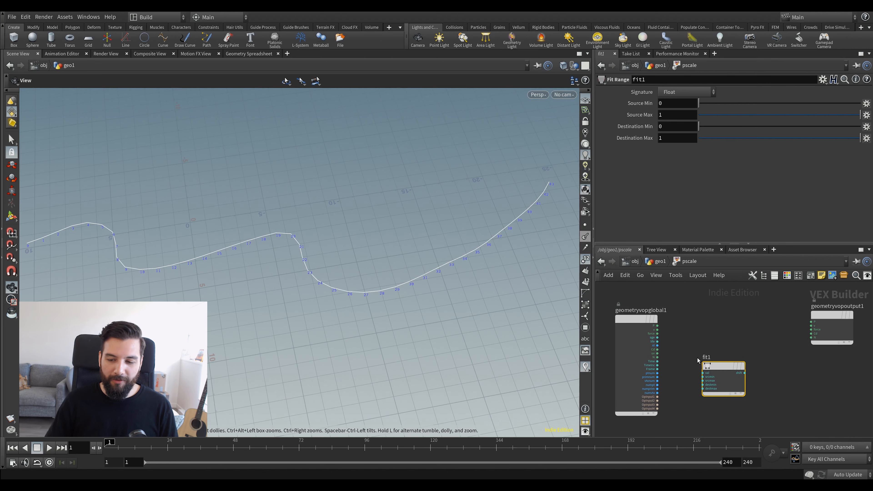
Connect the global node's ptnum output to fit1's val input and move fit1 farther away to make room between them.
click(669, 368)
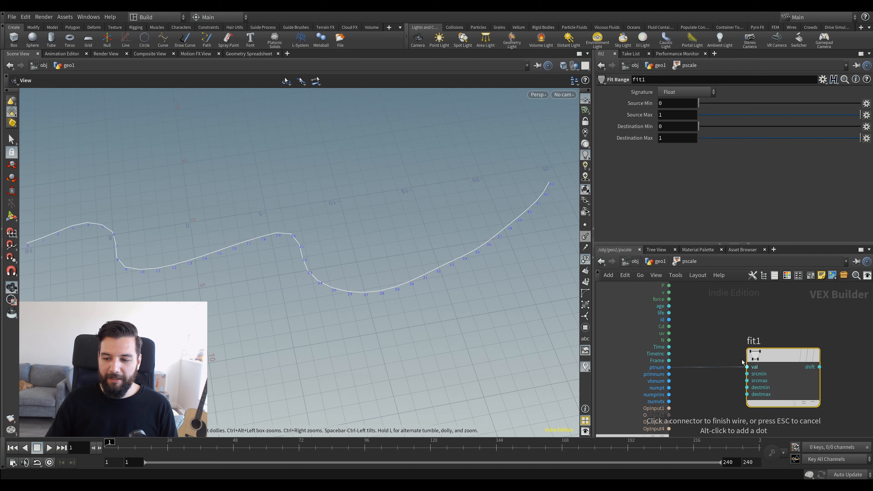
click(751, 366)
drag(755, 358, 779, 352)
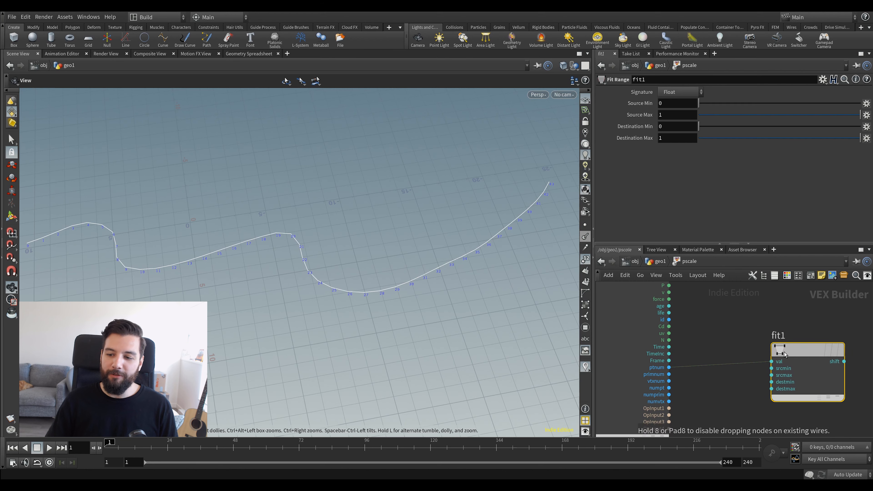
middle_drag(744, 361, 741, 334)
click(721, 335)
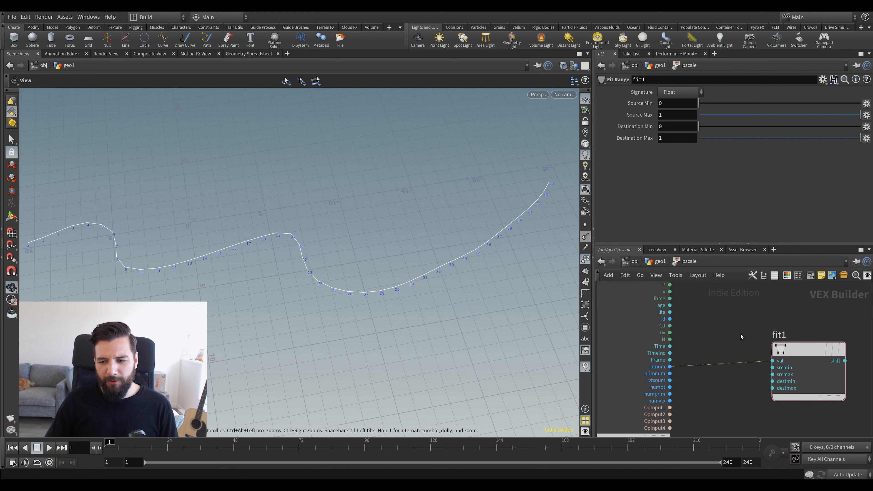
drag(788, 349, 820, 344)
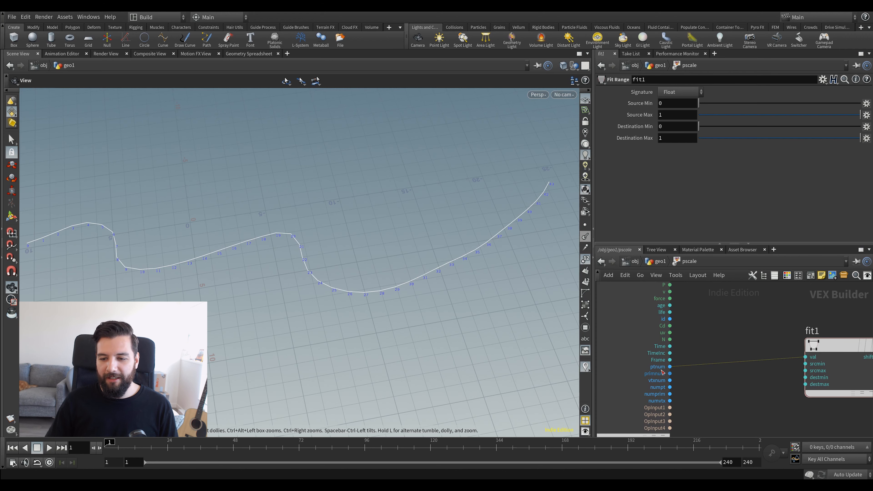
Insert an Integer to Float node on the wire between ptnum and fit1's val input.
key(Tab)
text(i)
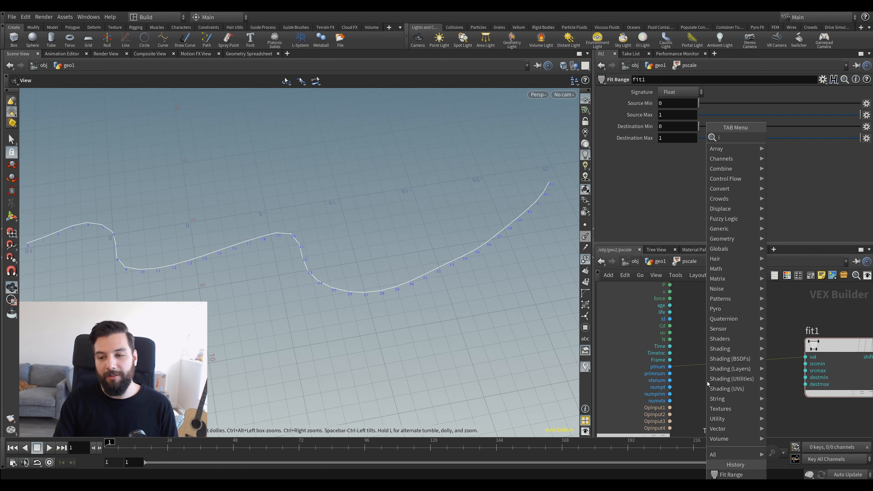
text(nt)
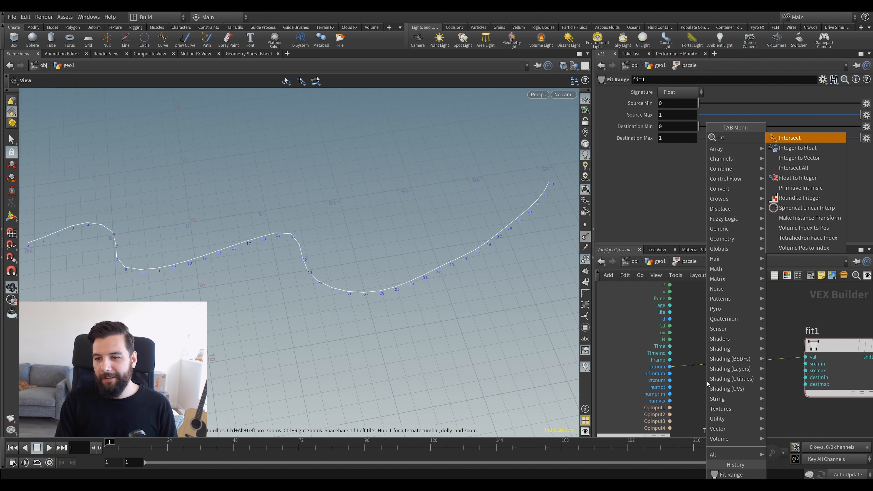
text(f)
key(Return)
click(770, 371)
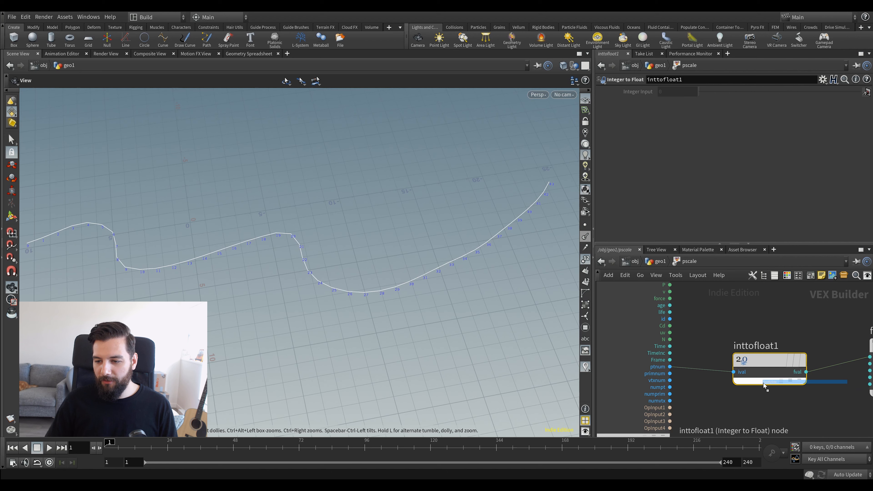
middle_drag(833, 387, 764, 388)
drag(728, 362, 731, 347)
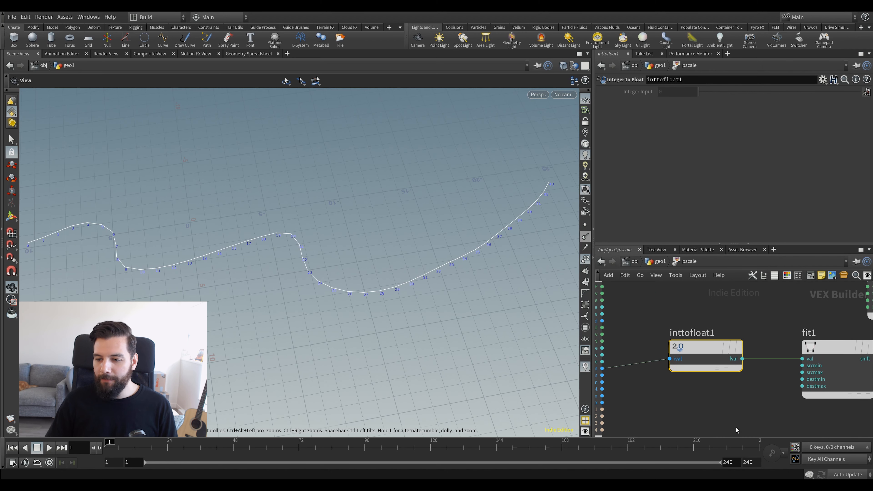
Connect the global node's numpt output to fit1's srcmax input.
click(828, 348)
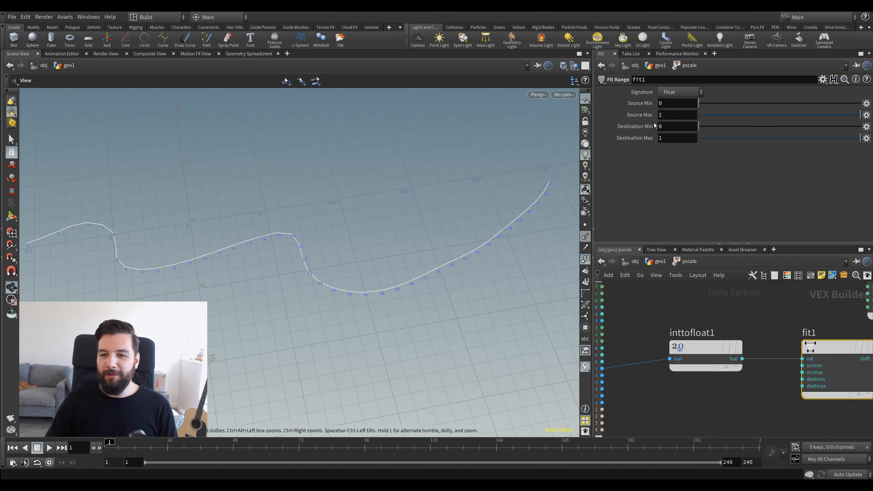
click(676, 138)
key(Return)
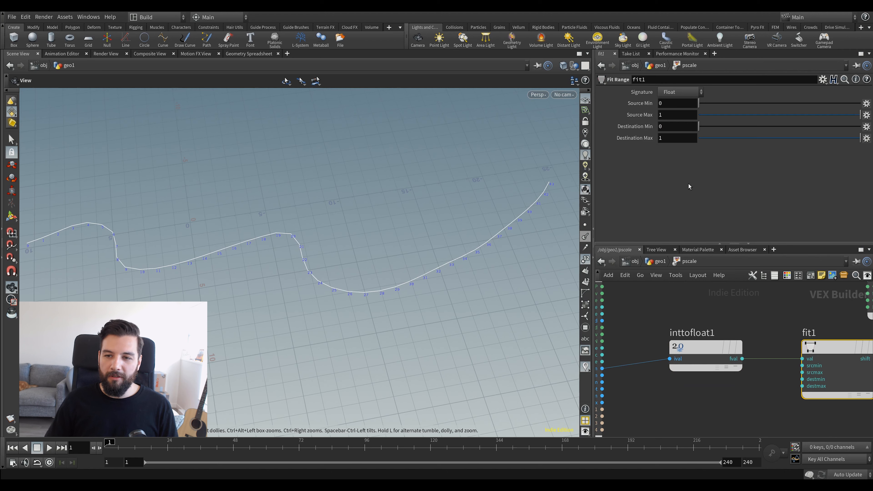
click(669, 116)
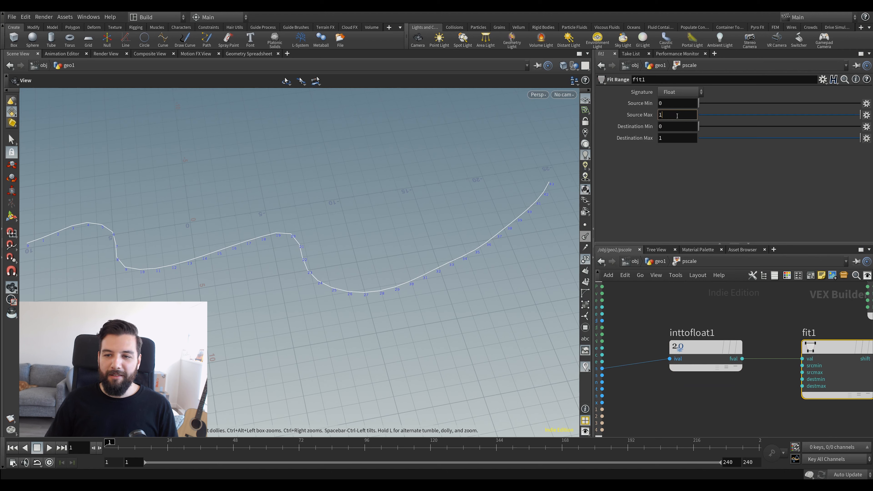
key(Return)
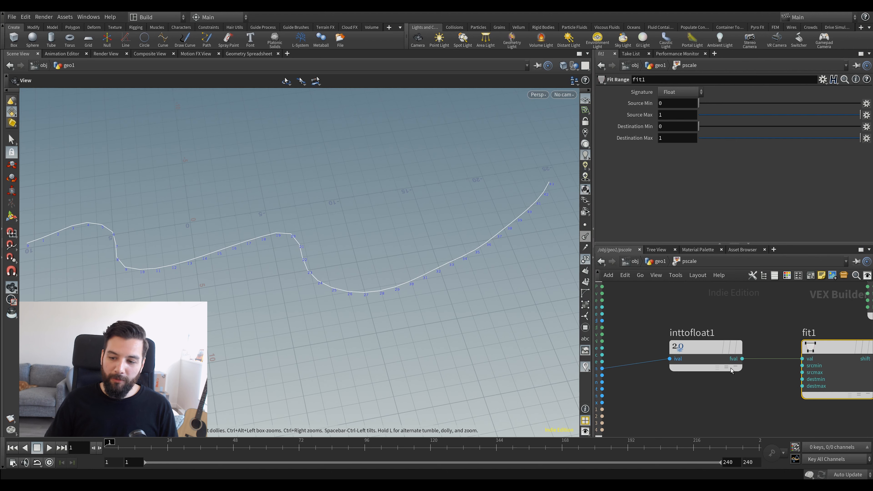
scroll(768, 376, down, 3)
scroll(644, 360, up, 1)
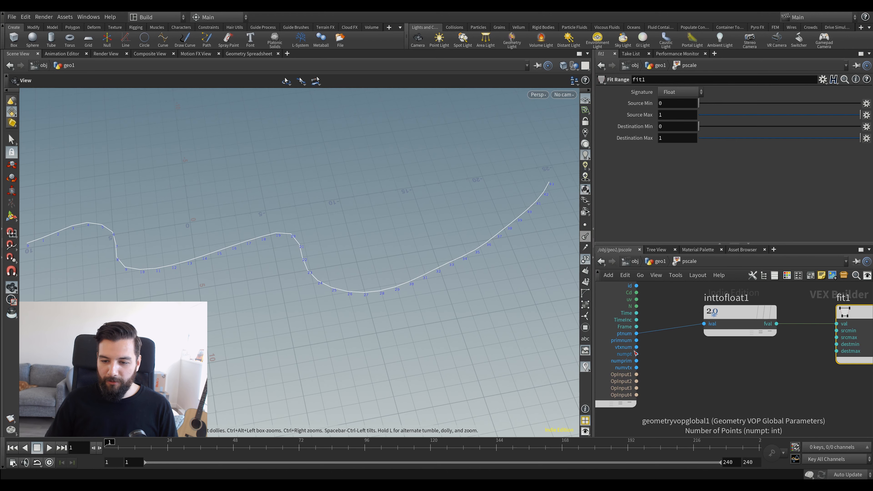
click(637, 354)
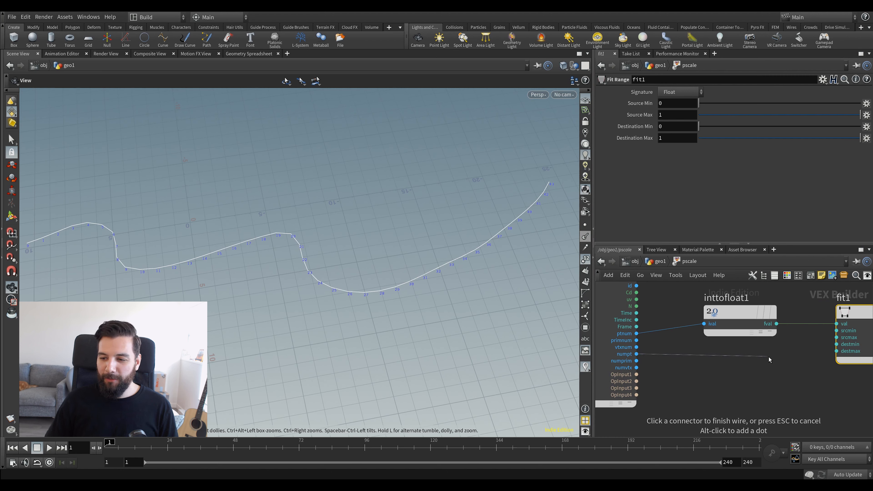
click(828, 338)
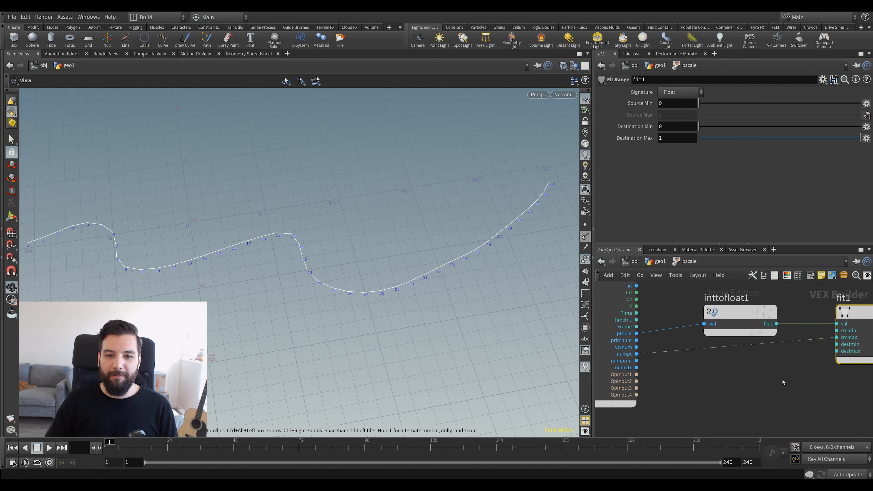
Space out the output node, wire fit1's shift output to its Cd input, and display the pscale node's colours on the curve.
middle_drag(778, 381, 646, 401)
scroll(646, 401, down, 2)
middle_drag(833, 381, 779, 401)
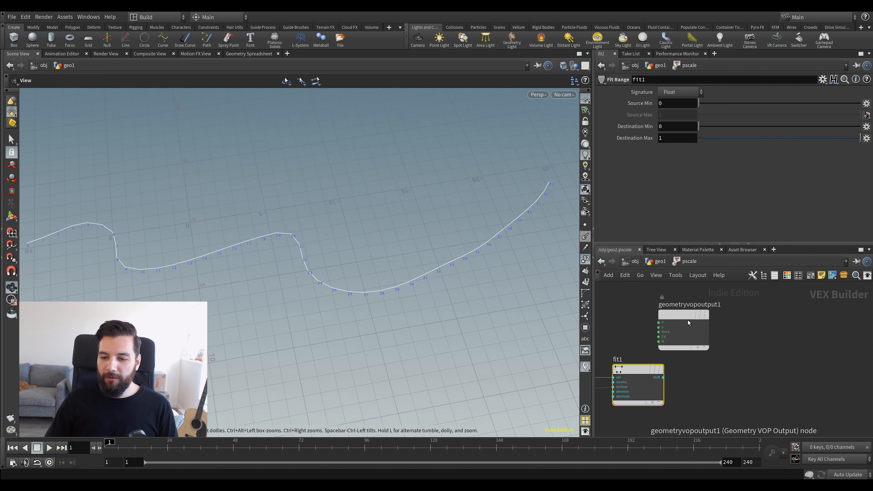
drag(688, 321, 803, 321)
scroll(698, 386, up, 2)
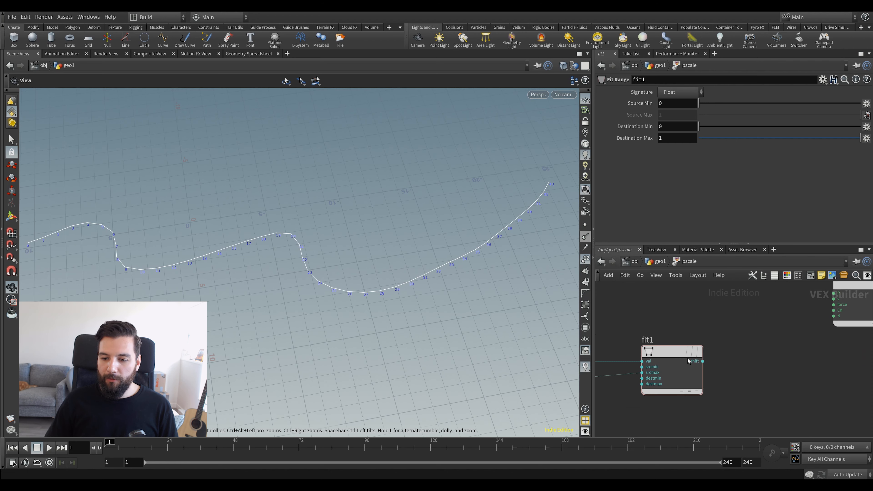
click(703, 361)
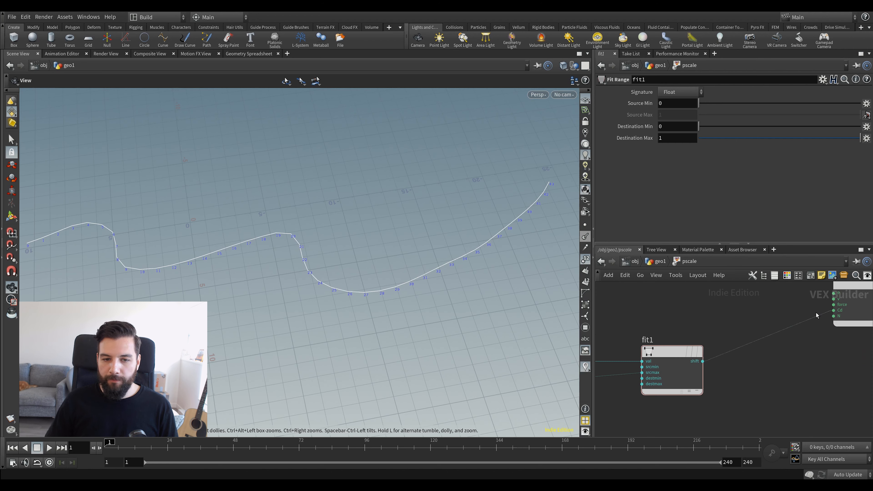
click(657, 261)
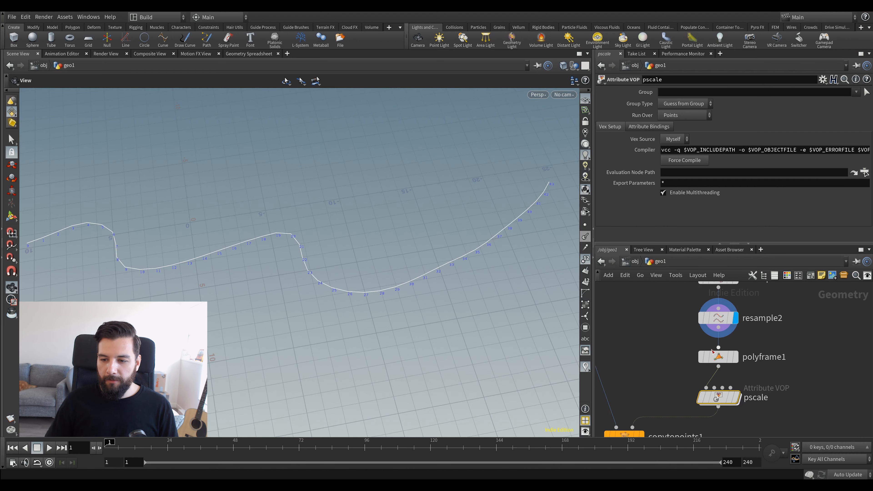
double_click(721, 400)
middle_drag(167, 231, 221, 230)
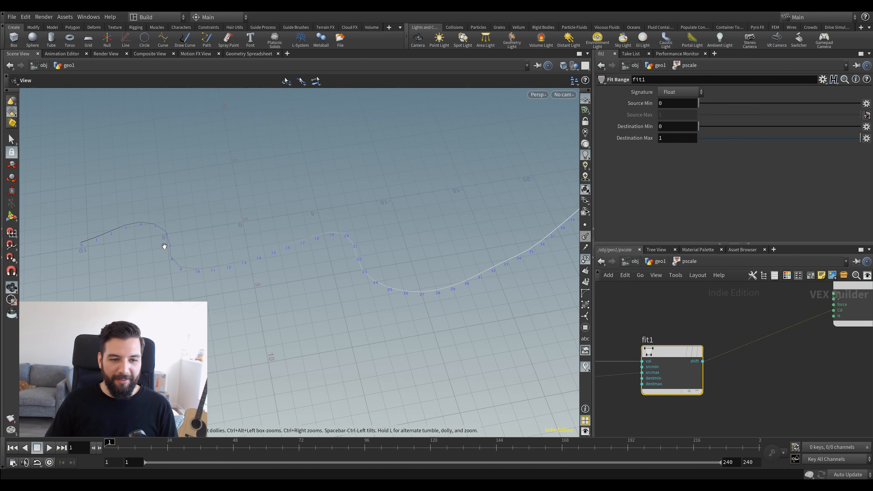
middle_drag(494, 277, 443, 290)
Add a Bind node beside fit1 and connect fit1's shift output to its input.
middle_drag(825, 381, 780, 385)
scroll(781, 383, down, 1)
drag(803, 305, 827, 305)
scroll(769, 374, down, 1)
middle_drag(770, 375, 762, 375)
scroll(761, 376, up, 1)
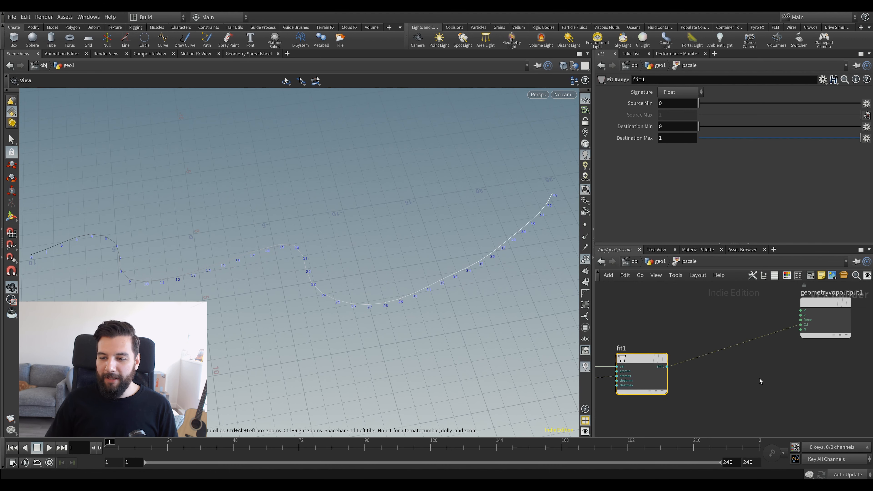
key(Tab)
text(bi)
key(Down)
key(Return)
click(760, 377)
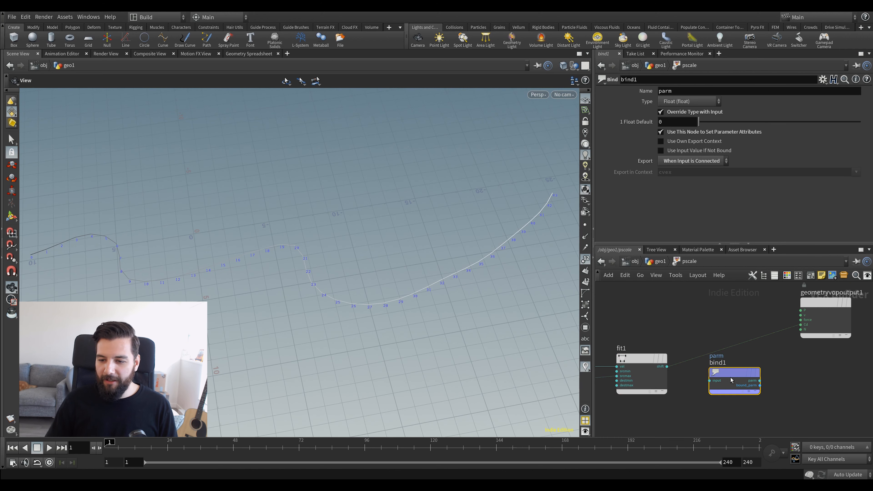
scroll(760, 376, up, 2)
drag(661, 369, 721, 389)
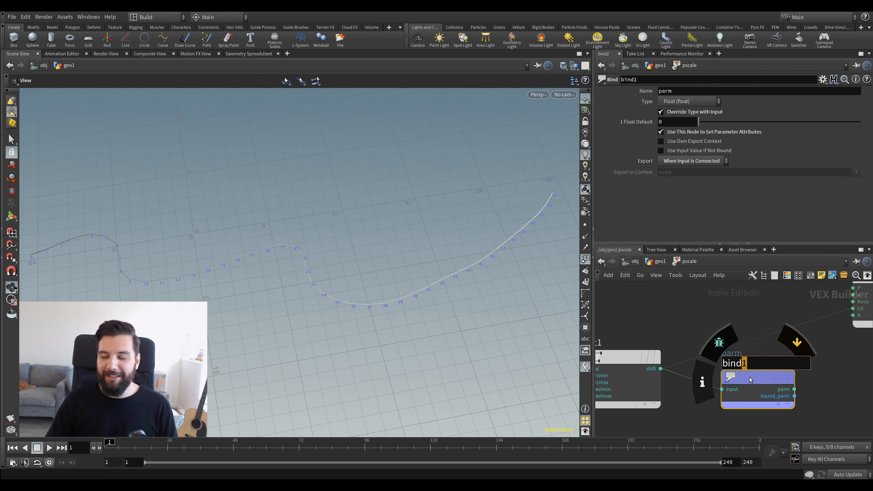
Set the Bind node's attribute Name to teste.
double_click(666, 91)
text(teste)
key(Return)
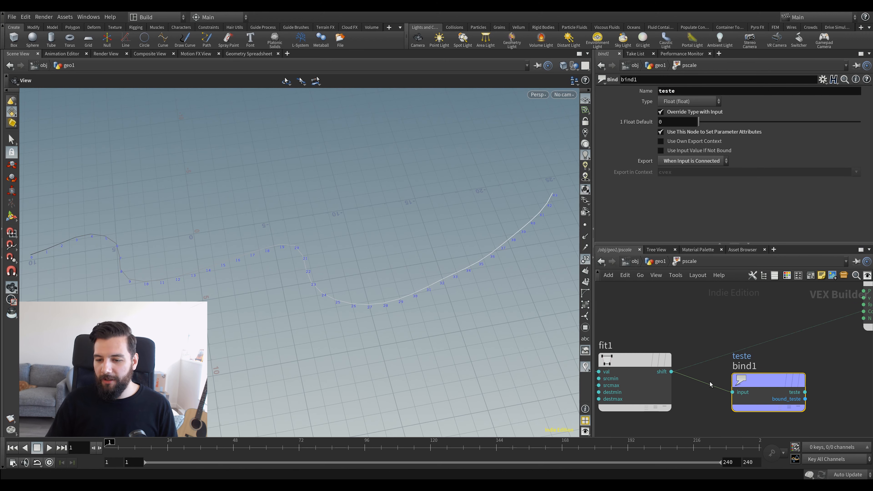
Return to the geometry network, check the pscale node's information, and open its geometry spreadsheet.
click(656, 261)
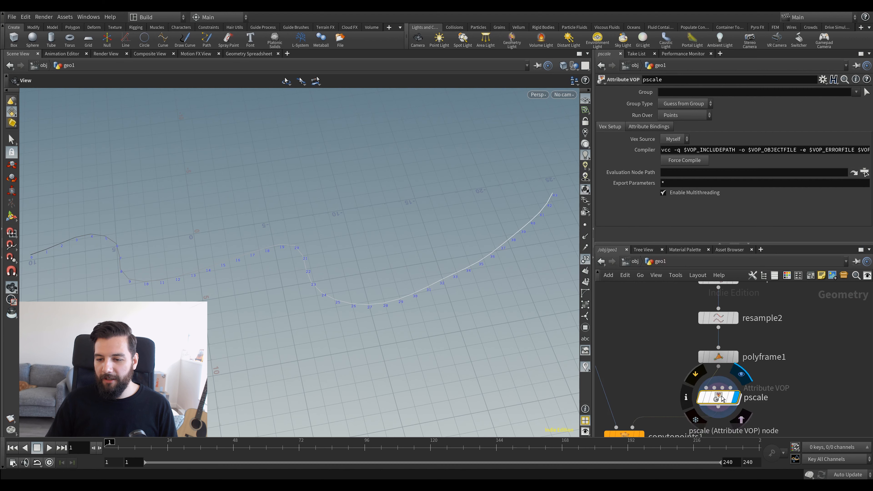
click(686, 398)
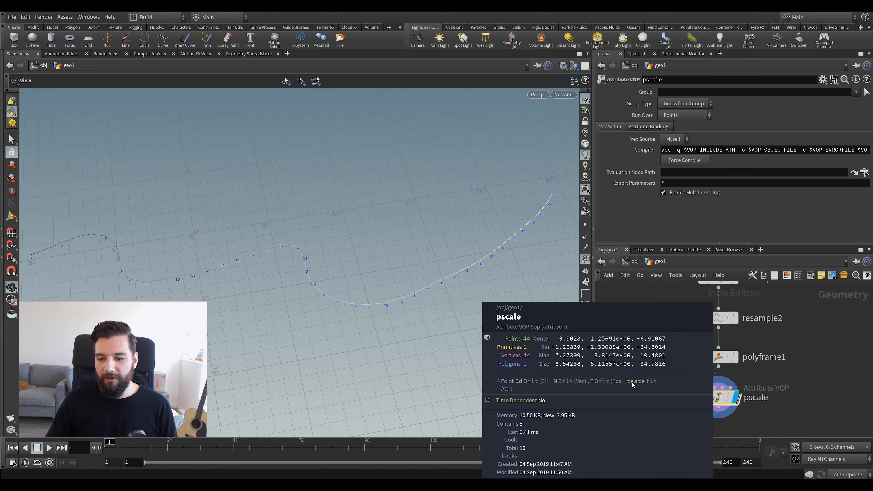
right_click(721, 399)
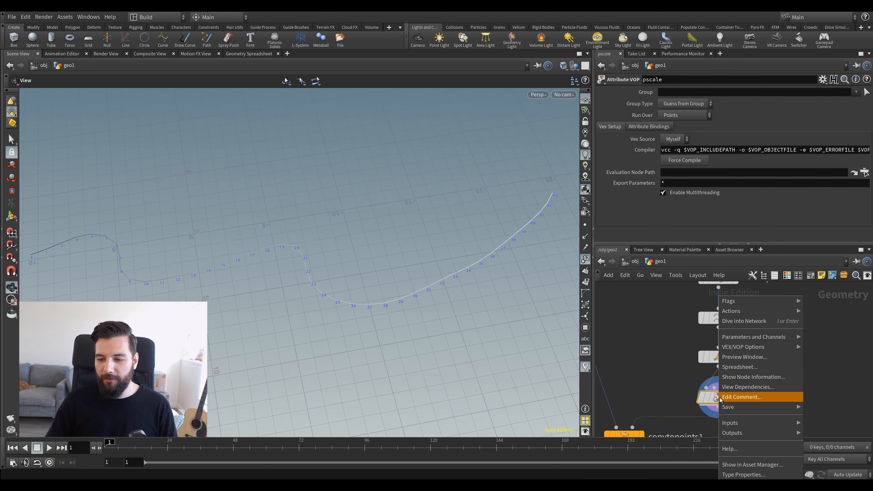
click(749, 368)
drag(648, 291, 391, 167)
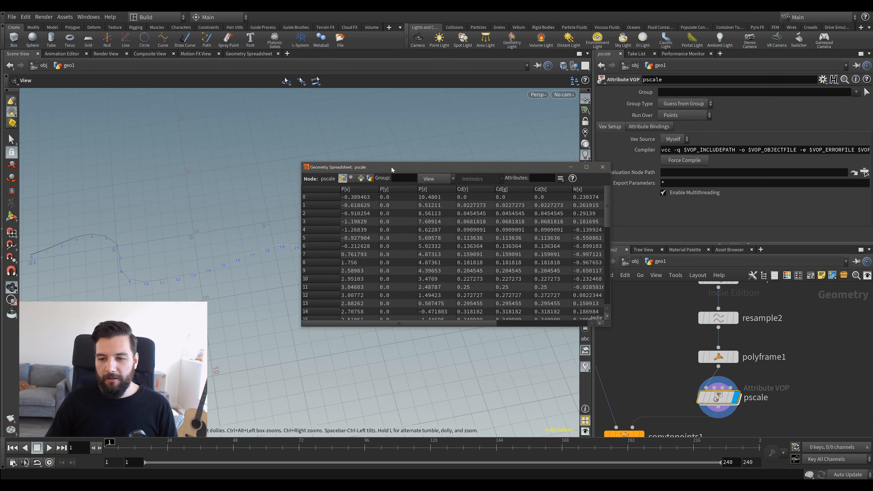
Show only the teste attribute in the geometry spreadsheet and sort the points by it in descending order.
click(426, 183)
click(442, 214)
click(447, 182)
click(444, 281)
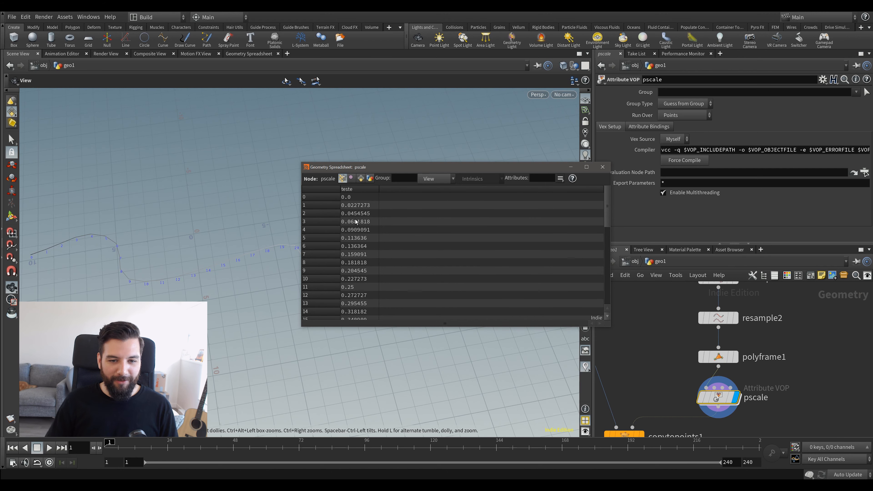
click(365, 189)
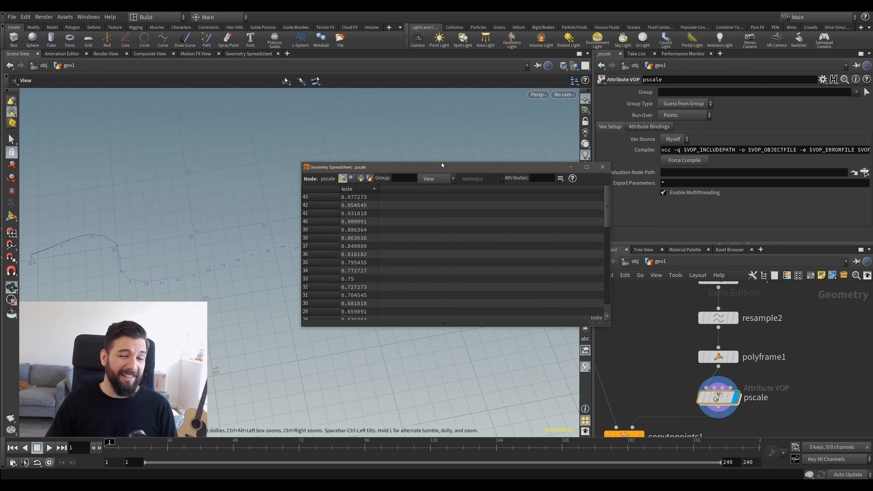
Move the floating geometry spreadsheet off the curve so its numbered points can be compared with the teste values.
drag(445, 167, 458, 143)
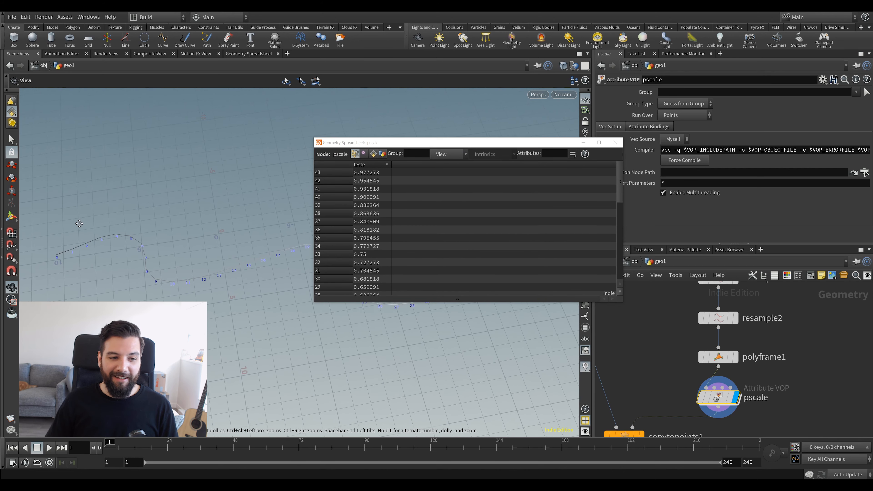
drag(478, 146, 505, 72)
middle_drag(52, 261, 52, 275)
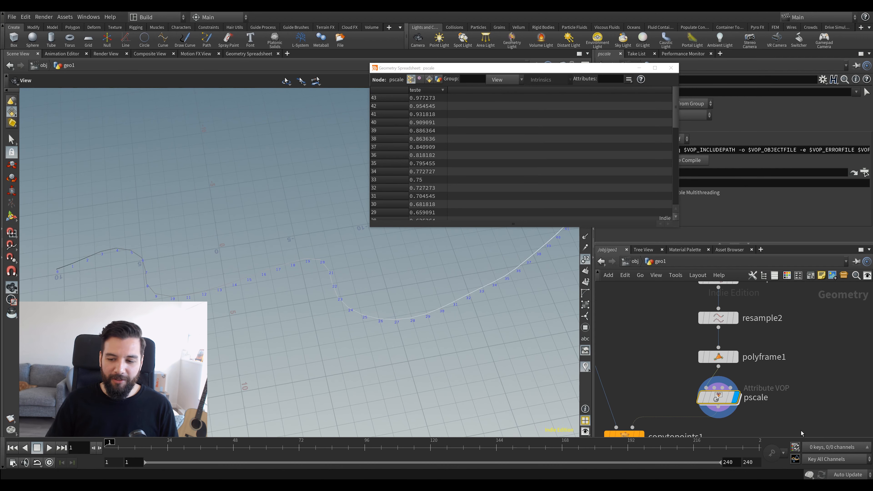
Reopen the pscale VOP network and move inttofloat1 up to make room beneath it.
double_click(719, 397)
scroll(713, 345, down, 2)
middle_drag(715, 346, 807, 336)
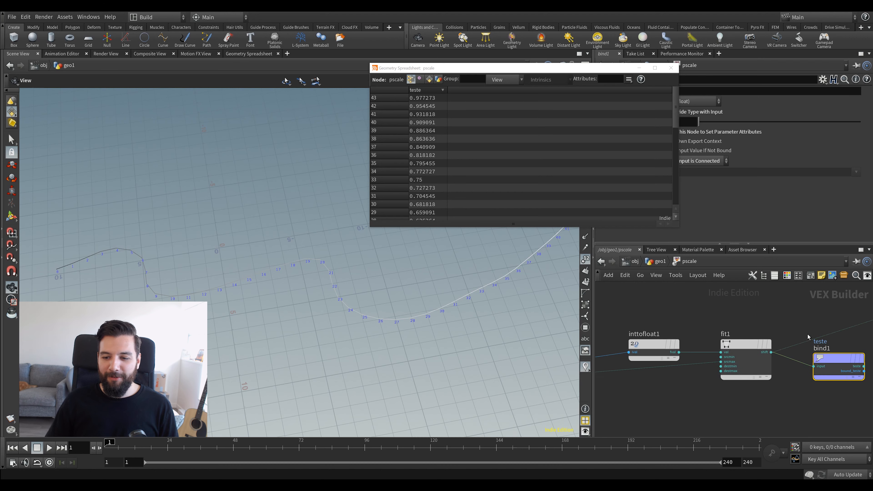
middle_drag(636, 335, 700, 328)
scroll(683, 351, up, 1)
drag(721, 339, 726, 317)
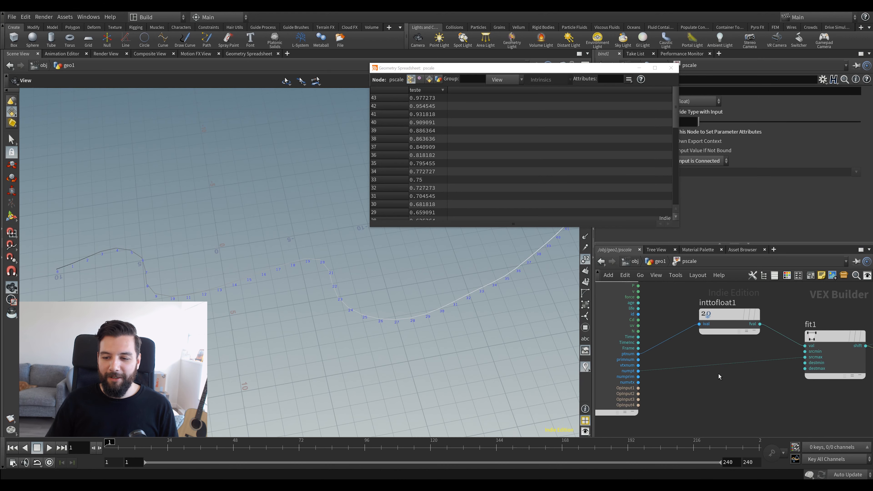
Insert a Subtract Constant node on the wire between the numpt output and fit1's srcmax input.
key(Tab)
text(sub)
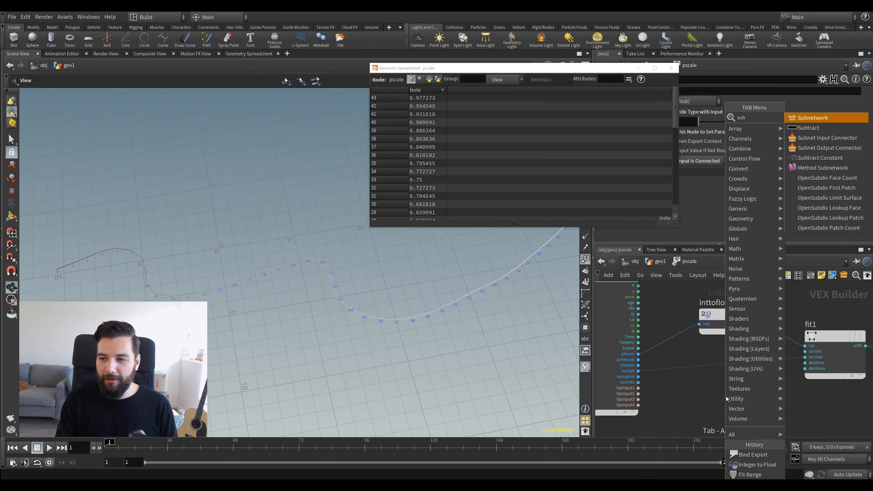
text(tra)
key(Return)
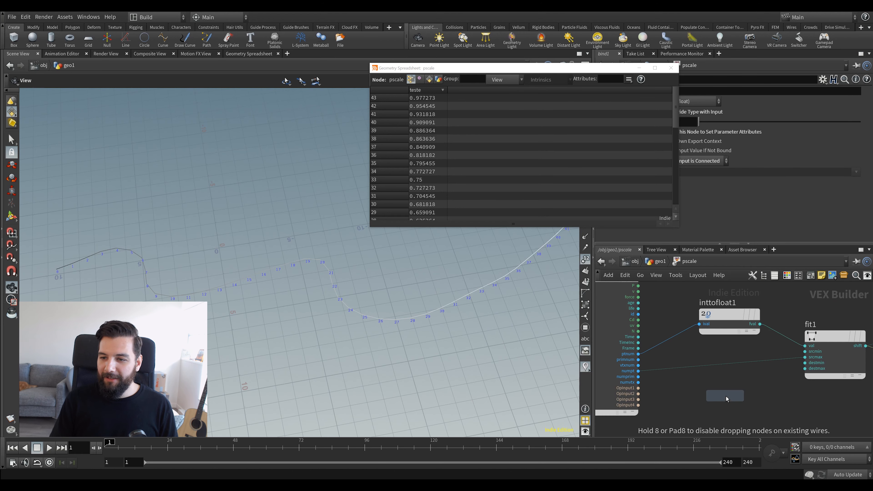
click(727, 399)
drag(726, 398, 728, 366)
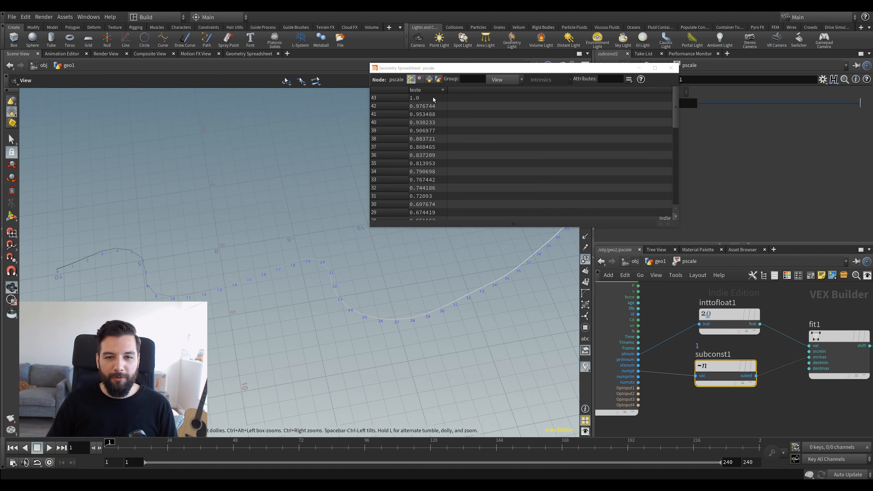
Realign inttofloat1 and subconst1 ahead of fit1 and switch the network wiring style to Rounded.
scroll(779, 379, down, 1)
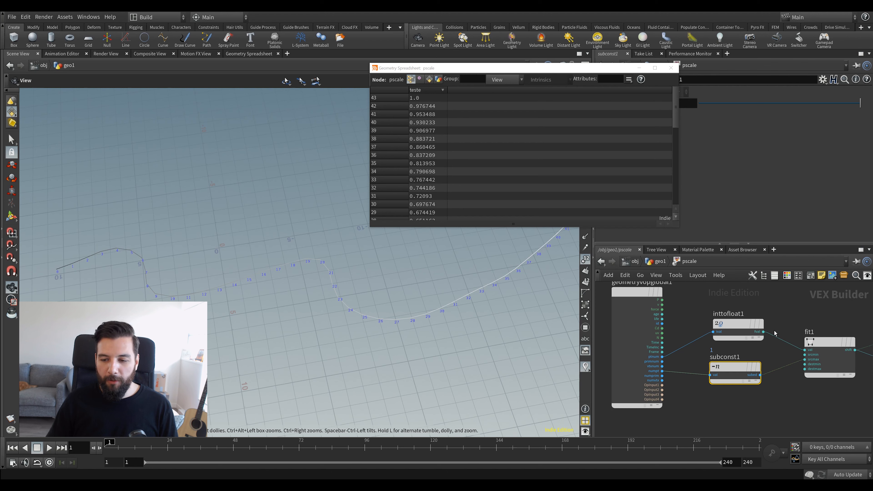
drag(735, 324, 713, 320)
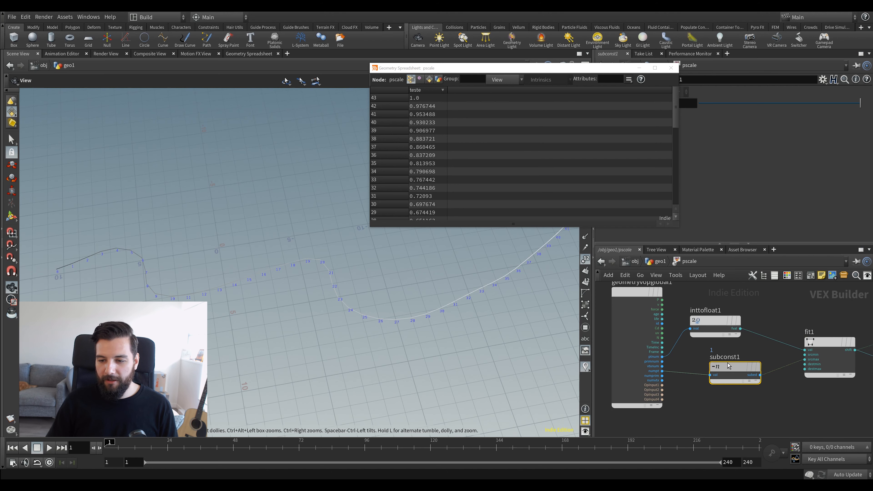
drag(736, 367, 716, 370)
middle_drag(743, 393, 731, 390)
key(shift+s)
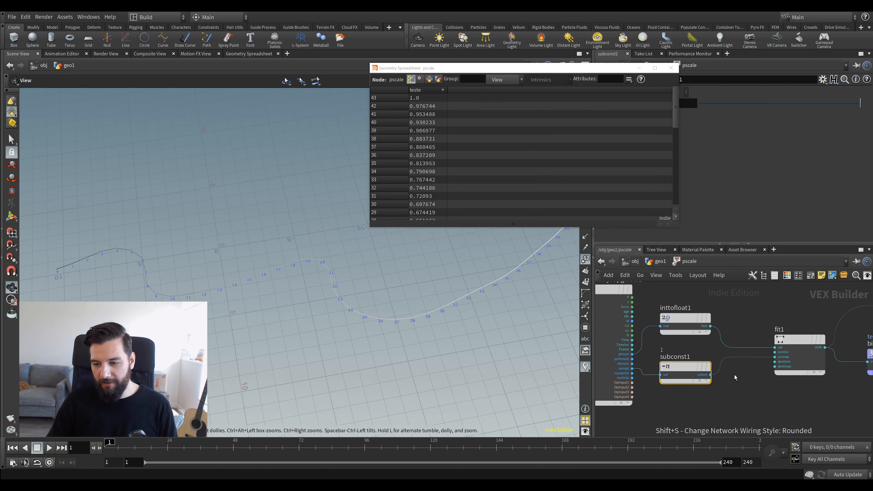
Delete the teste Bind node and close the floating geometry spreadsheet.
middle_drag(755, 337, 659, 405)
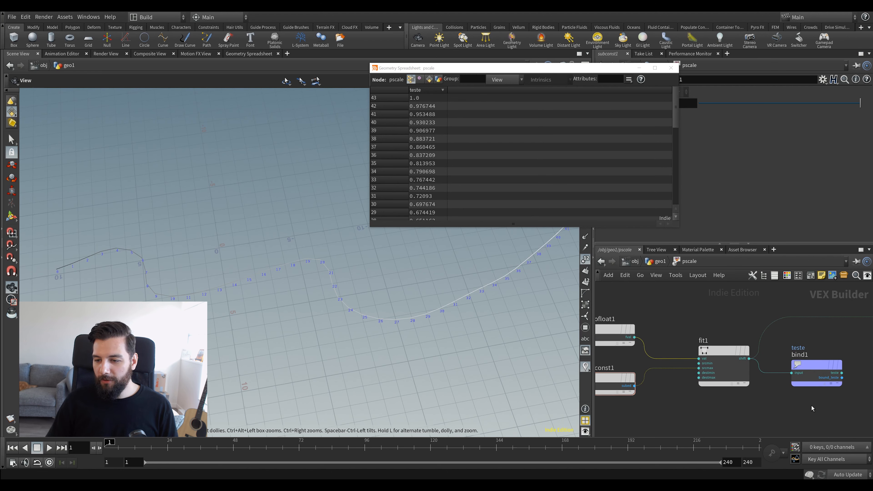
middle_drag(812, 405, 787, 352)
drag(787, 352, 726, 415)
key(Delete)
middle_drag(370, 271, 353, 326)
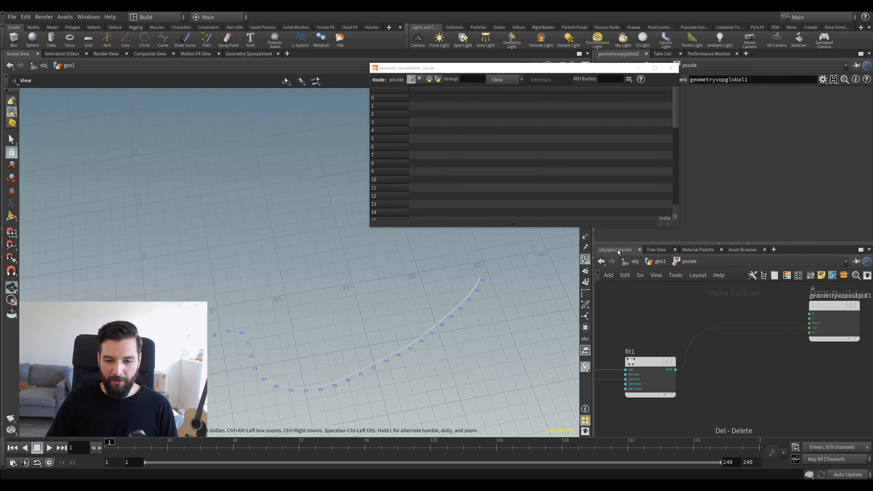
click(671, 67)
middle_drag(224, 324, 297, 276)
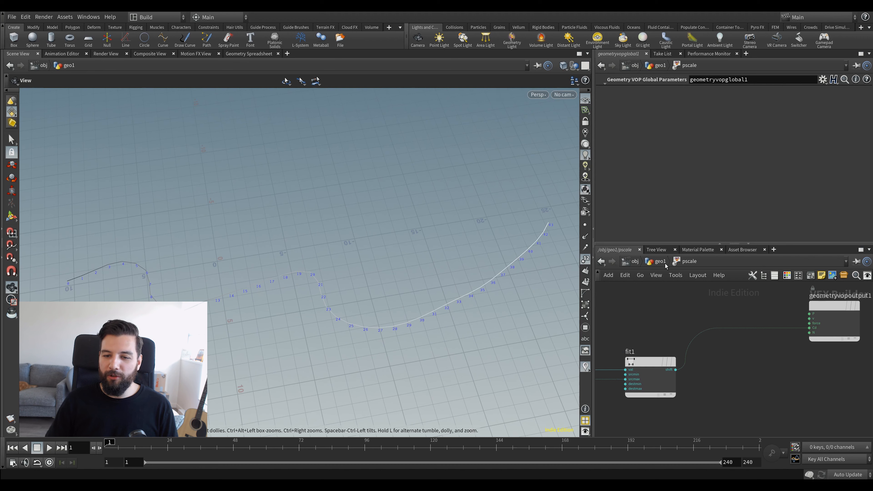
Insert a Ramp Parameter node on the wire between fit1's shift output and the Cd input of geometryvopoutput1.
middle_drag(728, 351, 706, 344)
key(Tab)
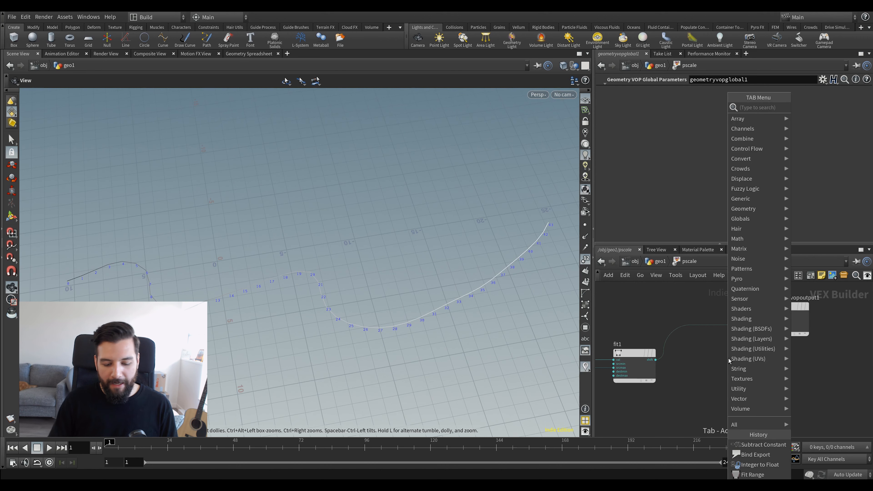
text(ram)
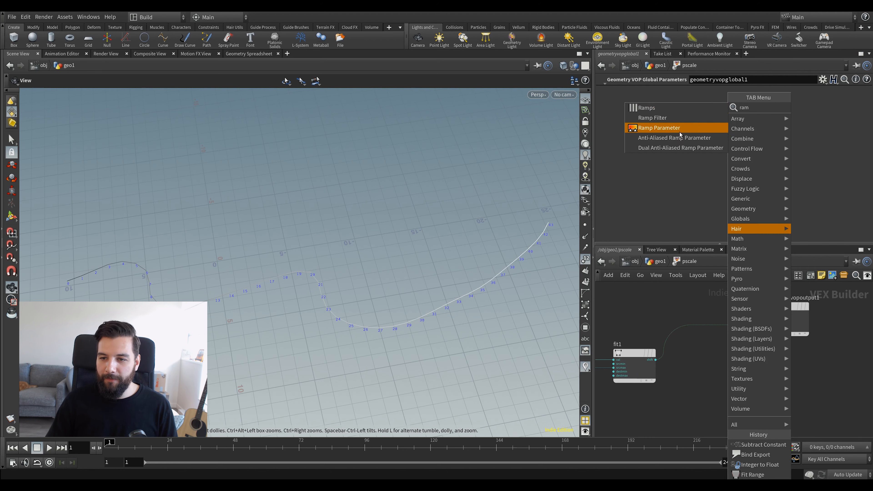
click(674, 138)
click(703, 331)
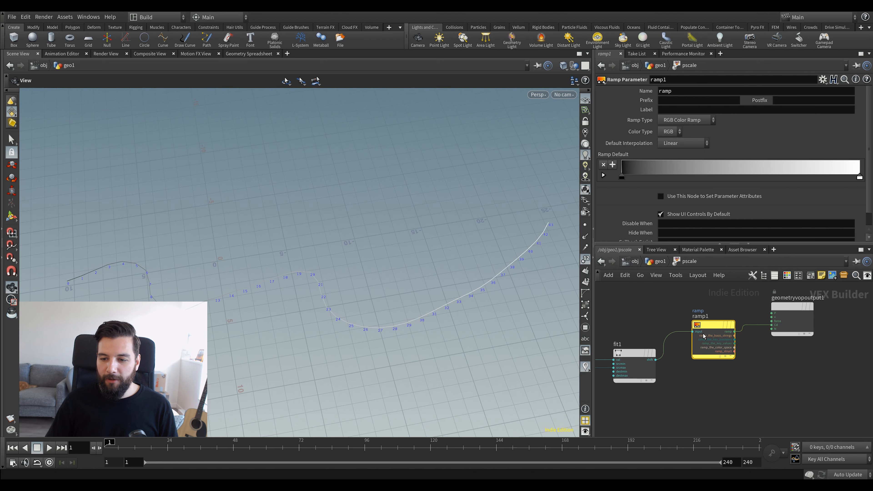
click(703, 331)
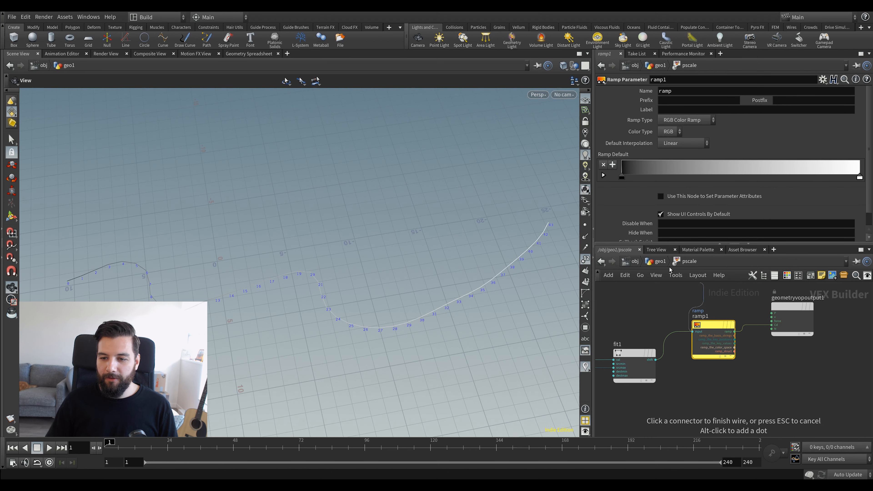
key(Escape)
scroll(707, 346, up, 2)
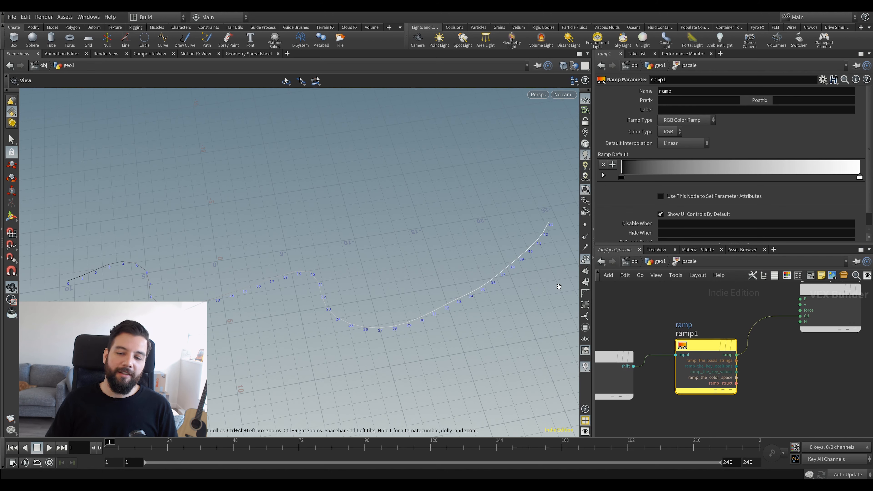
Return to the geometry network and colour the pscale node's ramp green at the start and red at the end.
click(660, 262)
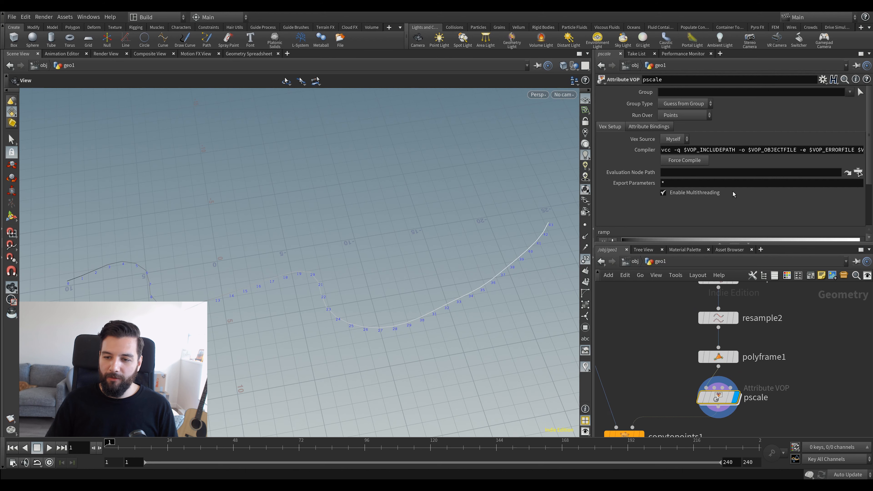
scroll(727, 191, down, 3)
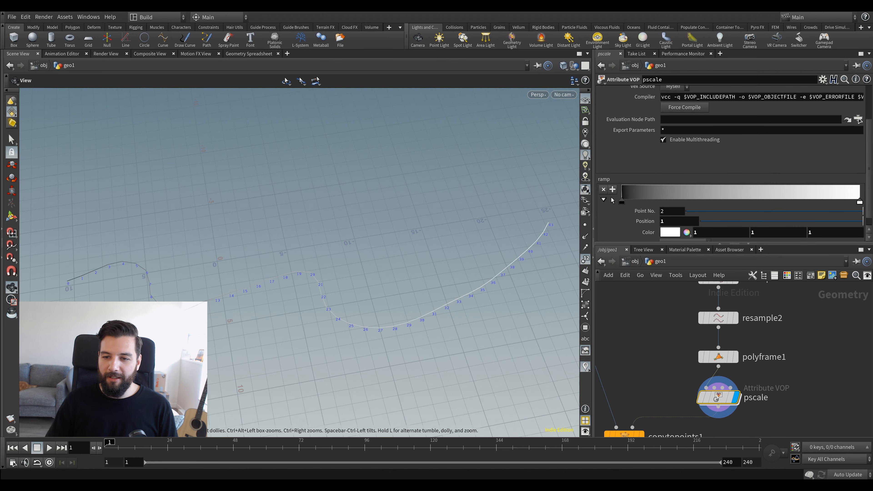
double_click(621, 201)
click(641, 155)
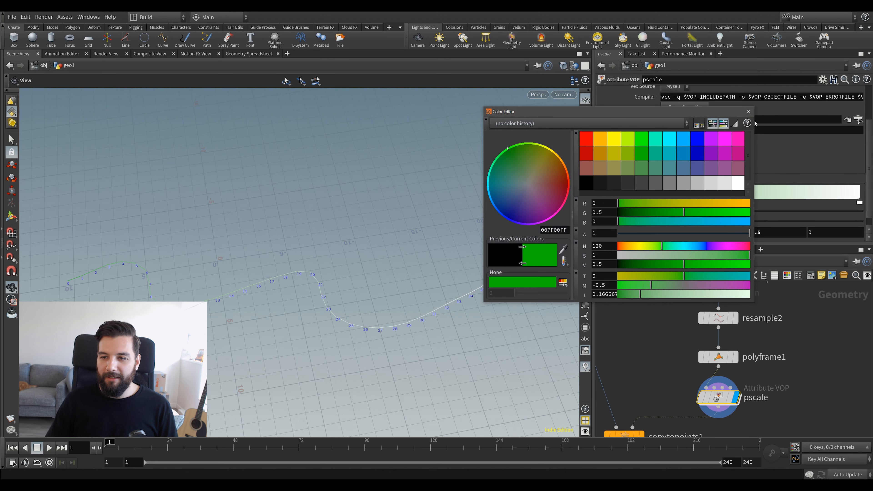
double_click(859, 202)
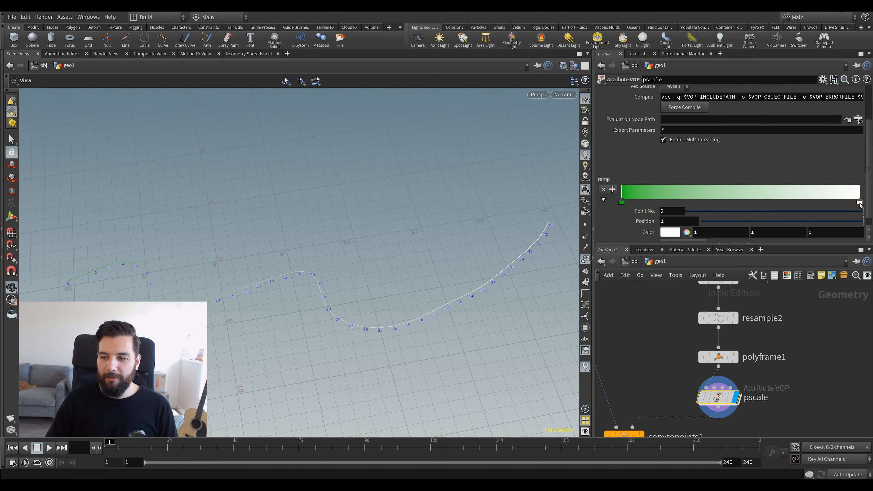
click(588, 155)
click(749, 113)
Add a ramp key at position 0.559694 and colour it dark blue (0, 0, 0.5).
click(756, 196)
double_click(757, 198)
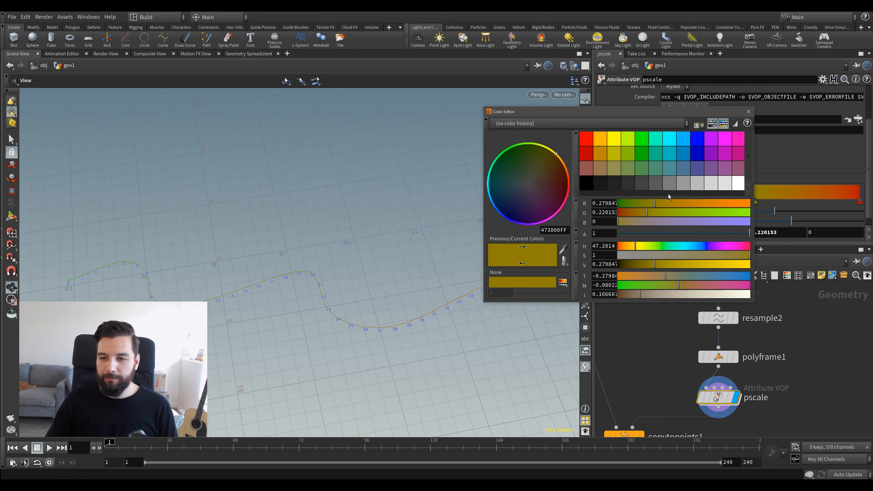
click(703, 157)
click(749, 112)
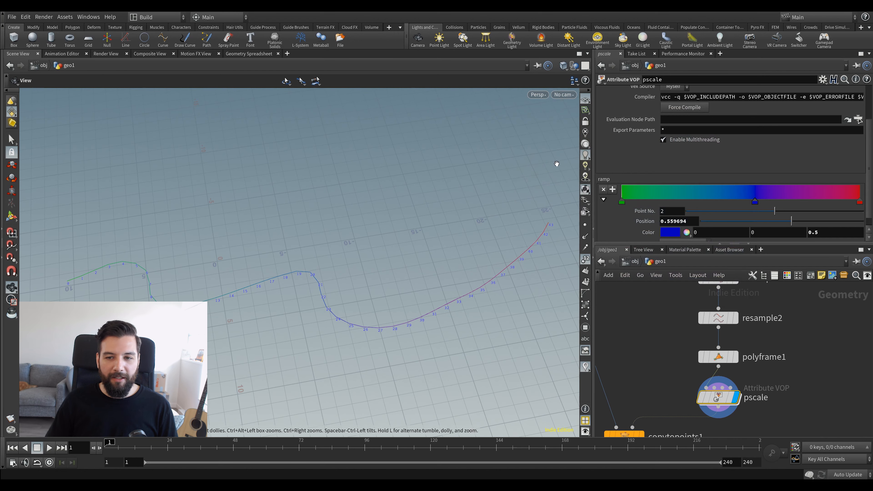
Hide the reference grid in the viewport and inspect the colour gradient along the curve.
click(585, 102)
middle_drag(147, 250, 216, 228)
right_drag(216, 228, 293, 252)
middle_drag(292, 251, 284, 238)
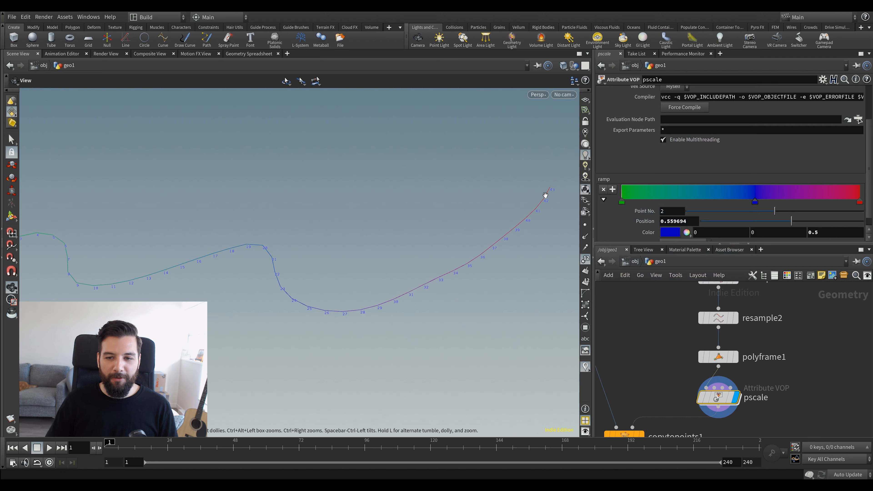
middle_drag(365, 229, 374, 236)
right_drag(374, 237, 344, 272)
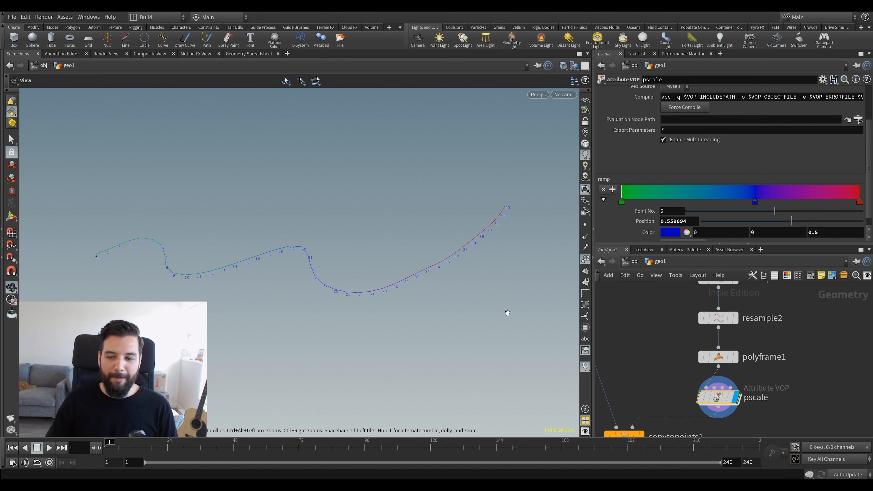
Reopen the pscale VOP network, move geometryvopoutput1 away from ramp1, and cut the wire from ramp1 to its Cd input.
double_click(717, 398)
scroll(751, 400, down, 2)
middle_drag(763, 390, 741, 390)
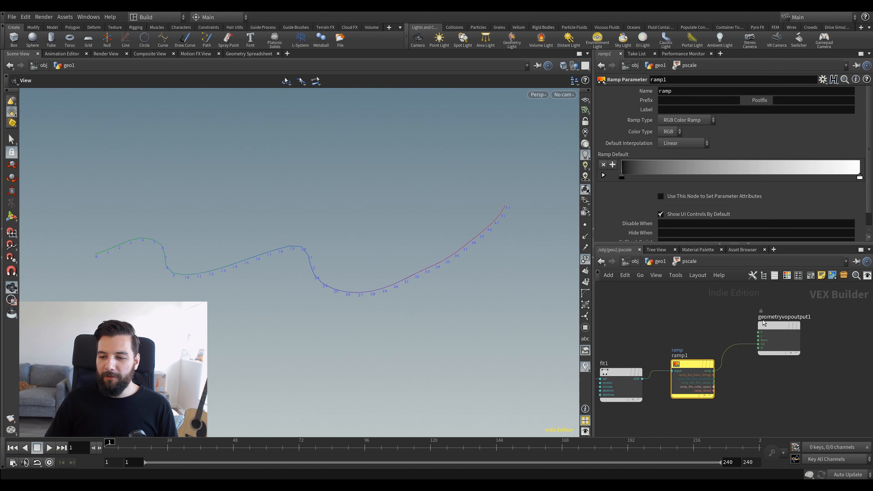
drag(770, 323, 801, 325)
click(754, 337)
drag(761, 352, 745, 322)
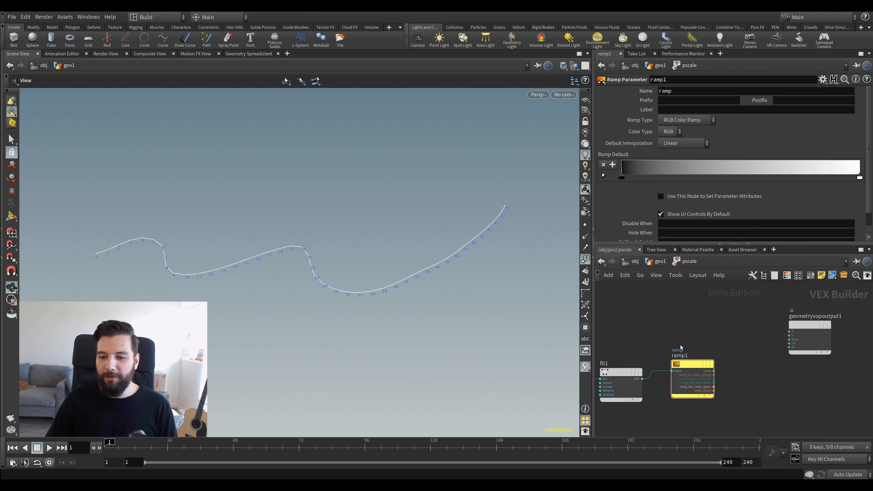
Move geometryvopoutput1 farther from ramp1 and set ramp1's Ramp Type to Spline Ramp (float).
scroll(703, 349, up, 2)
middle_drag(762, 350, 744, 358)
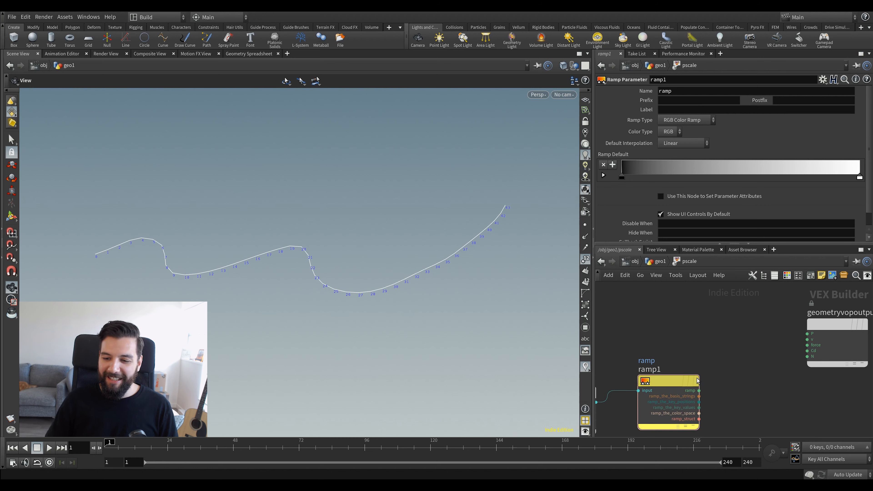
scroll(711, 370, up, 2)
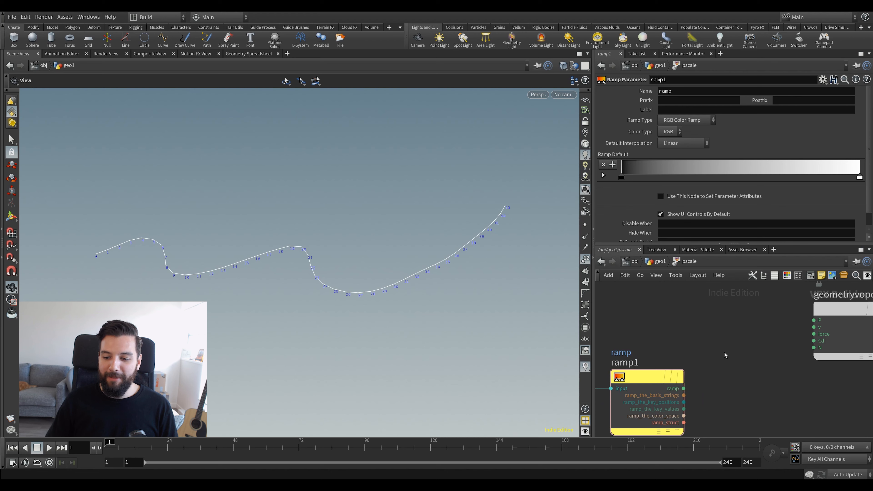
middle_drag(734, 360, 717, 376)
drag(810, 324, 861, 324)
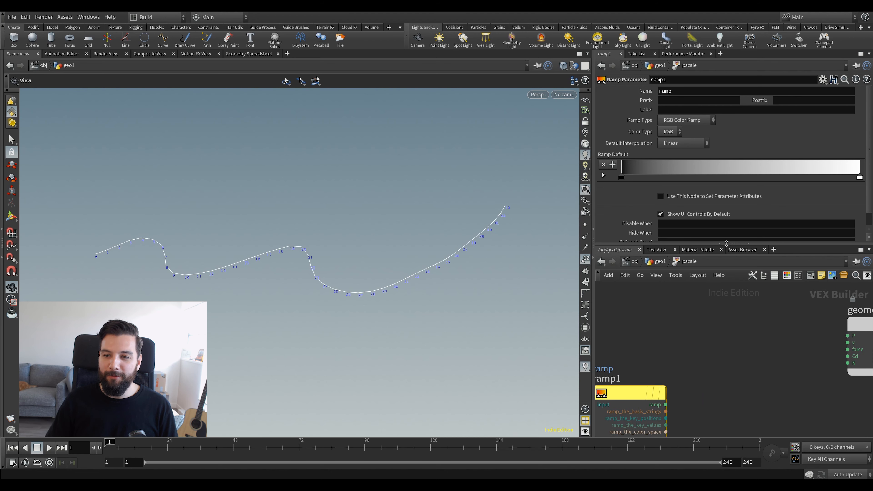
click(679, 120)
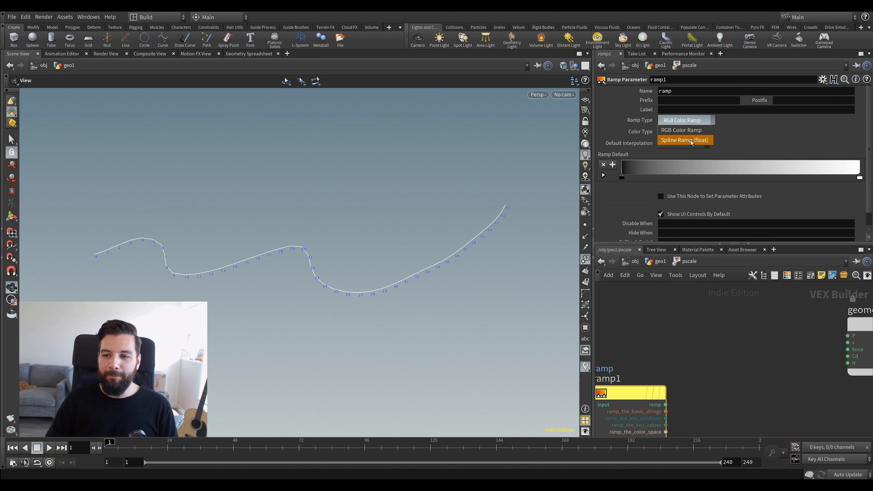
click(692, 140)
Add a Bind node between ramp1 and geometryvopoutput1 and set its Name to pscale.
scroll(759, 362, down, 1)
key(Tab)
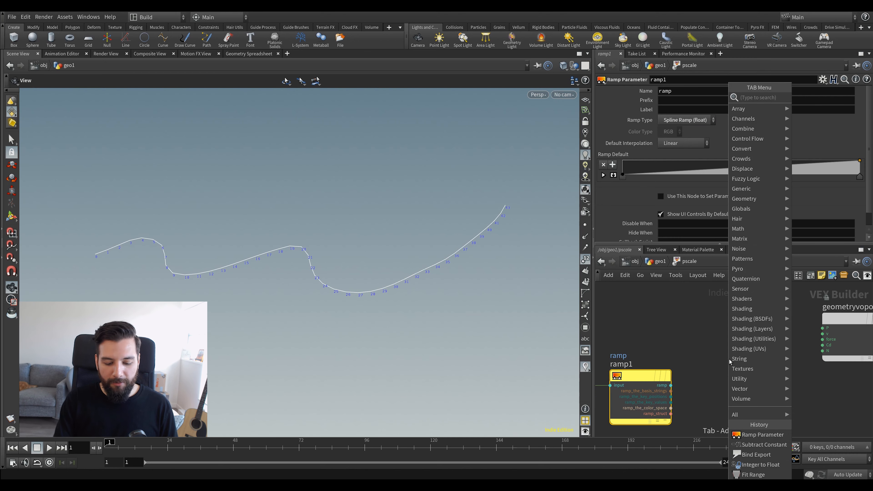
text(bin)
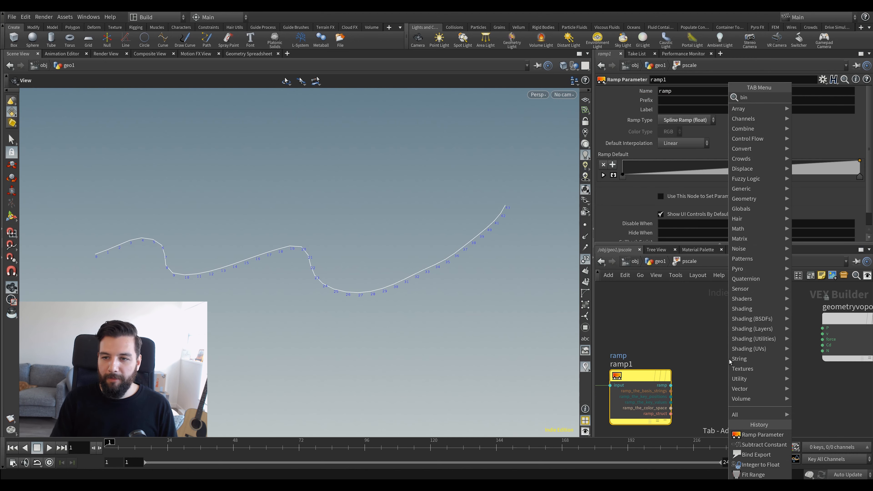
key(Return)
click(729, 359)
double_click(676, 91)
text(pscale)
key(Return)
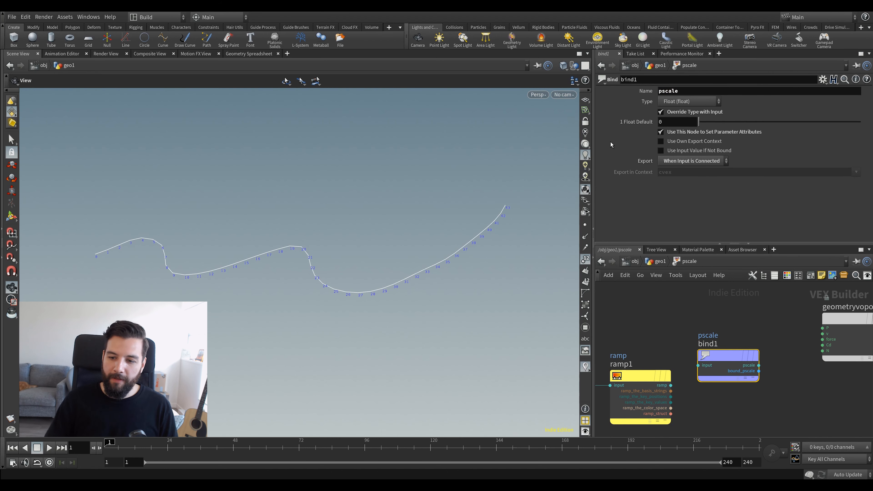
Wire the ramp output of ramp1 into the input of bind1 and return to the geo1 network.
scroll(713, 421, up, 2)
drag(662, 378, 752, 349)
click(660, 261)
Remove the middle point of the pscale ramp and raise the end point at position 1 to value 1.
scroll(749, 191, down, 3)
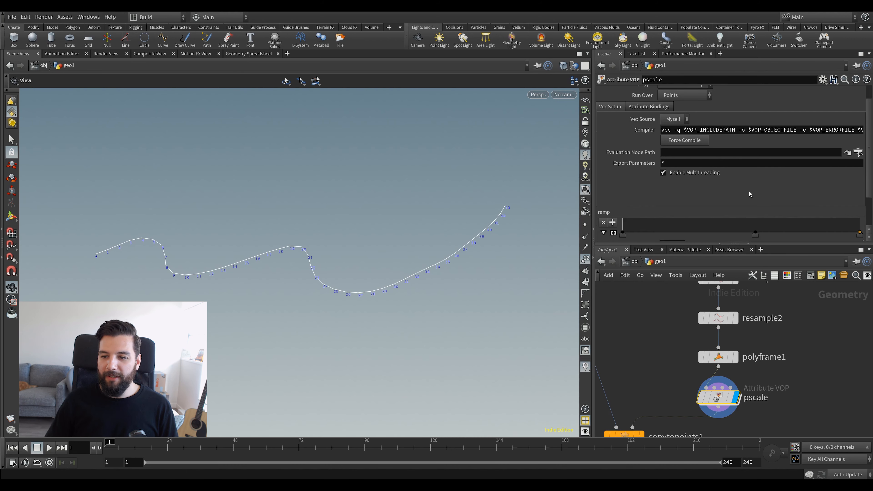
drag(756, 213, 766, 231)
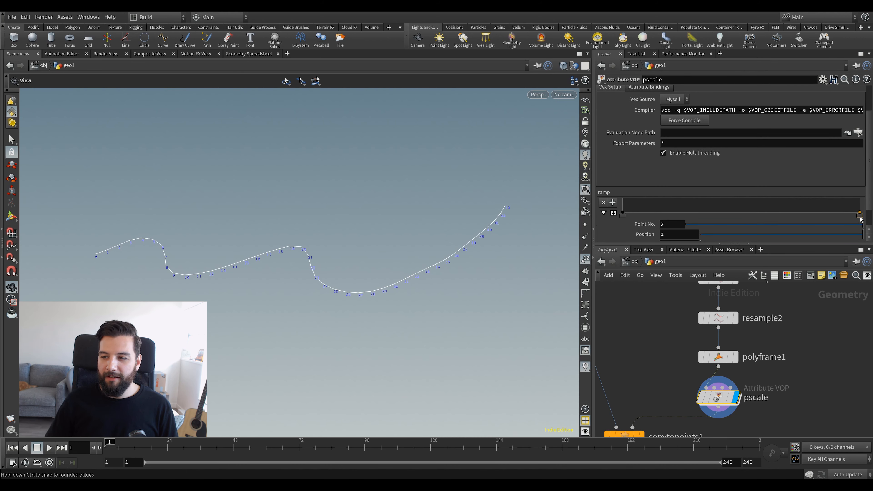
scroll(840, 204, down, 2)
drag(859, 190, 865, 176)
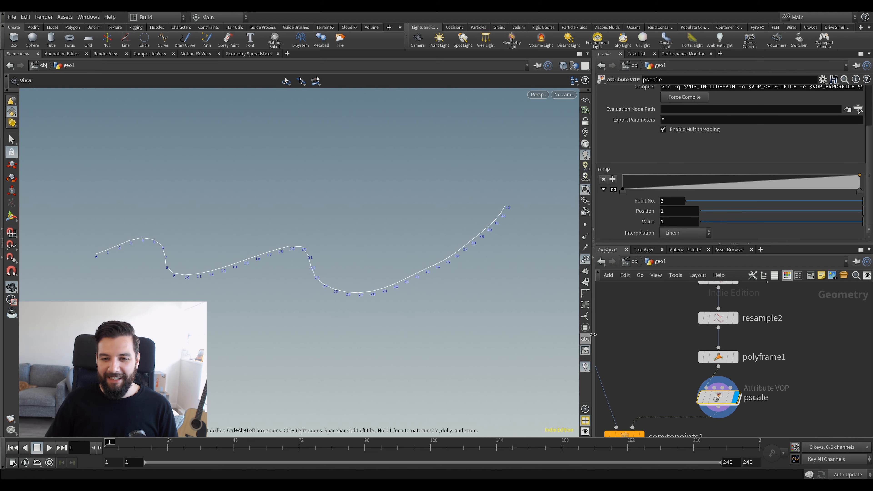
Display copytopoints1, turn off the point numbers in the viewport, and inspect the scaled lines along the curve.
right_click(723, 398)
click(673, 382)
middle_drag(674, 383, 723, 333)
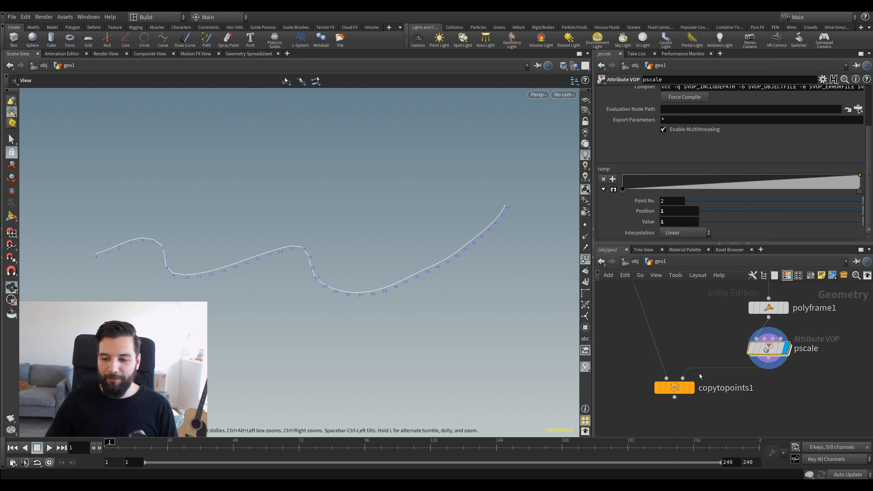
click(692, 388)
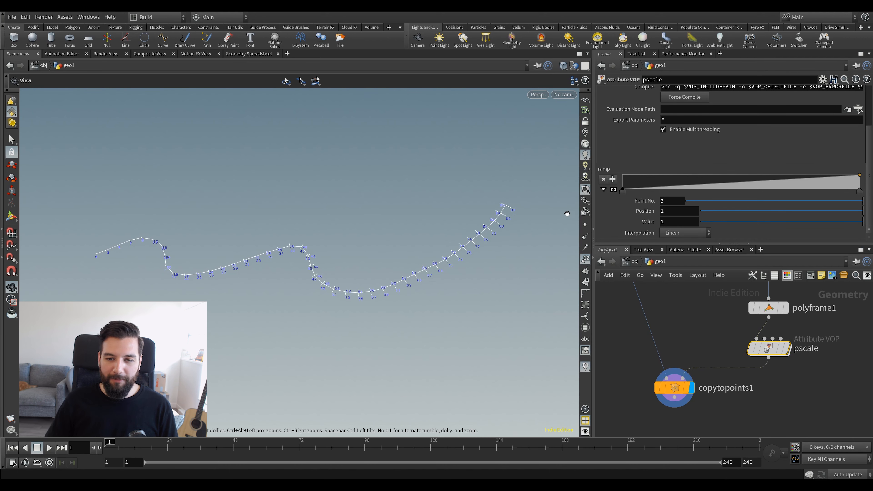
click(584, 264)
scroll(322, 257, up, 5)
middle_drag(322, 257, 284, 237)
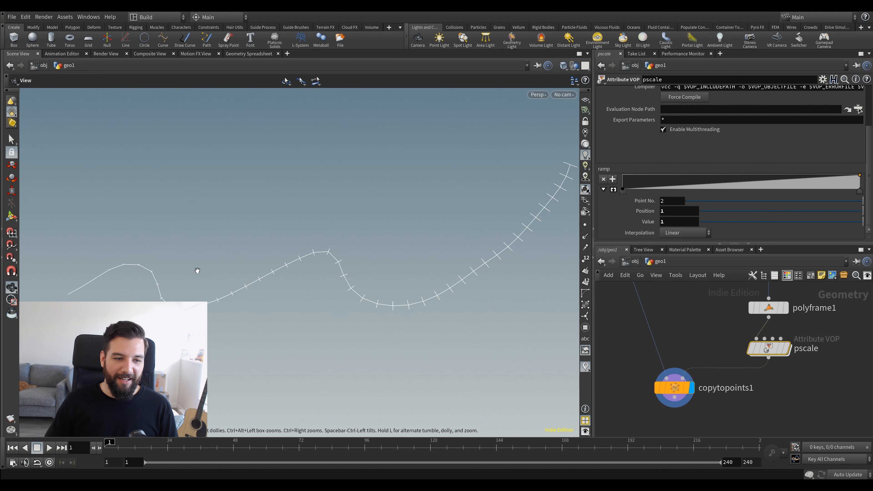
middle_drag(131, 276, 145, 248)
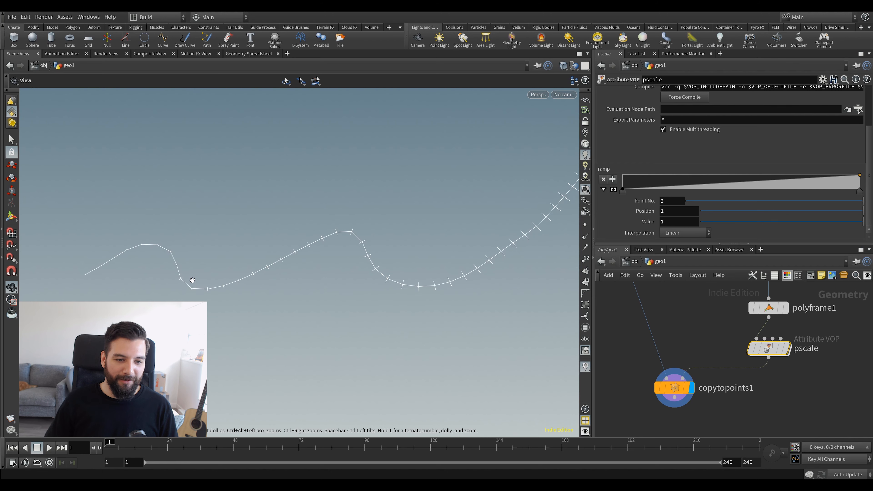
middle_drag(387, 239, 299, 254)
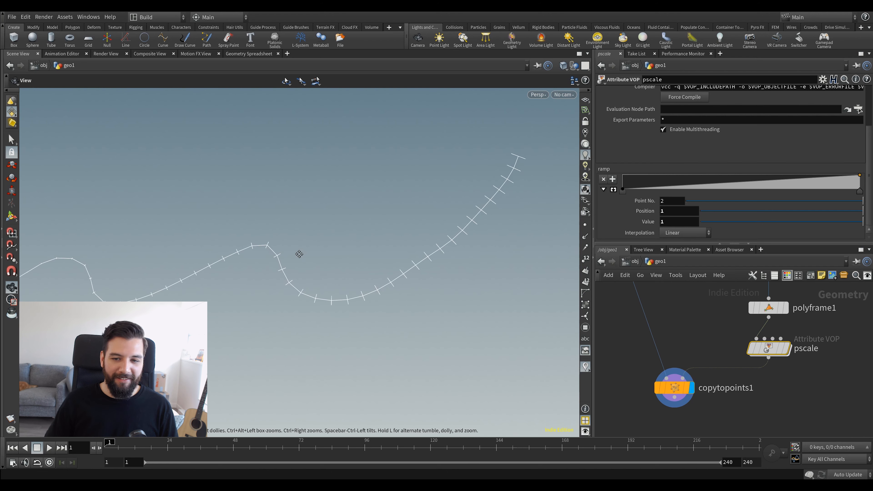
Add two middle points to the pscale ramp: a high one and one with value 0 at position 0.512943.
mouse_move(757, 179)
mouse_down()
mouse_move(727, 178)
mouse_move(745, 190)
mouse_up()
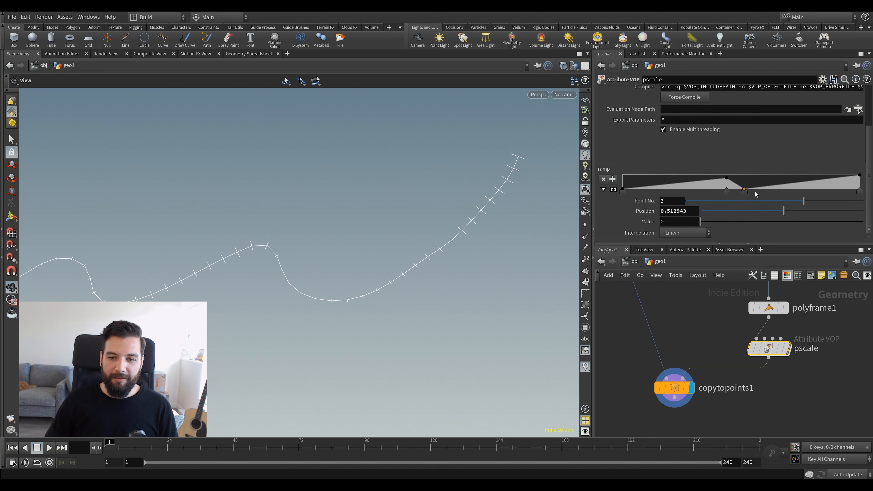
Set the segment Length of resample2 to 0.2.
scroll(764, 386, down, 3)
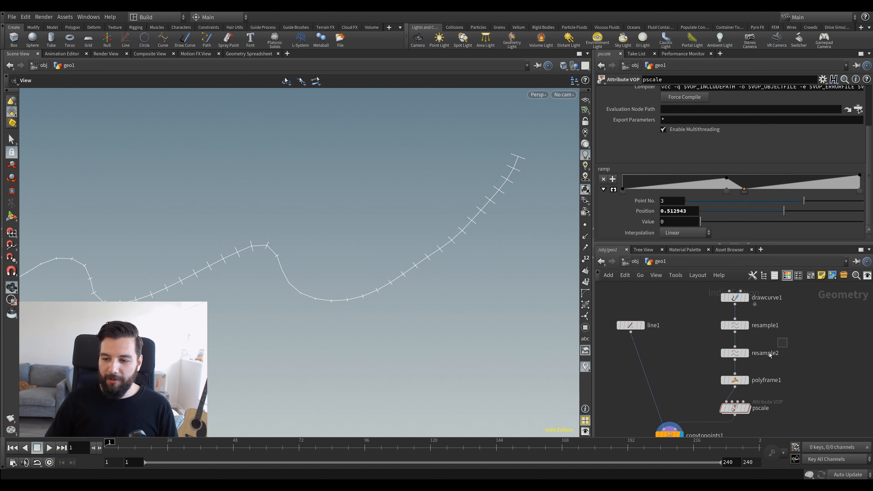
click(769, 354)
text(2)
key(Return)
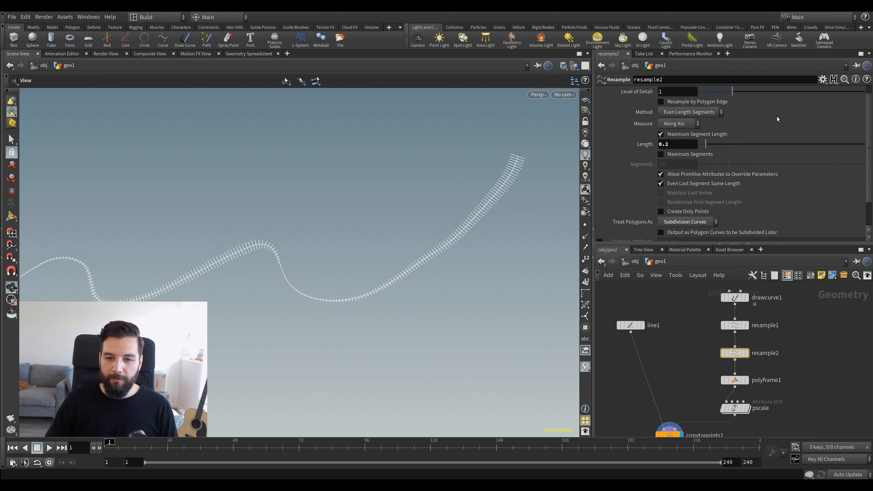
Add a second peak to the pscale ramp and lower its end point to value 0.0819672 at position 0.996165.
middle_drag(789, 400, 794, 361)
click(740, 369)
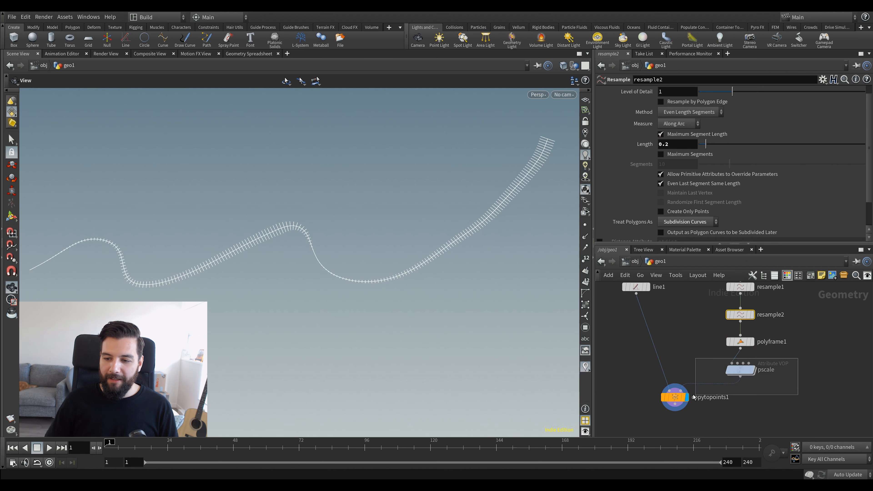
drag(745, 190, 802, 178)
click(825, 180)
drag(861, 176, 859, 188)
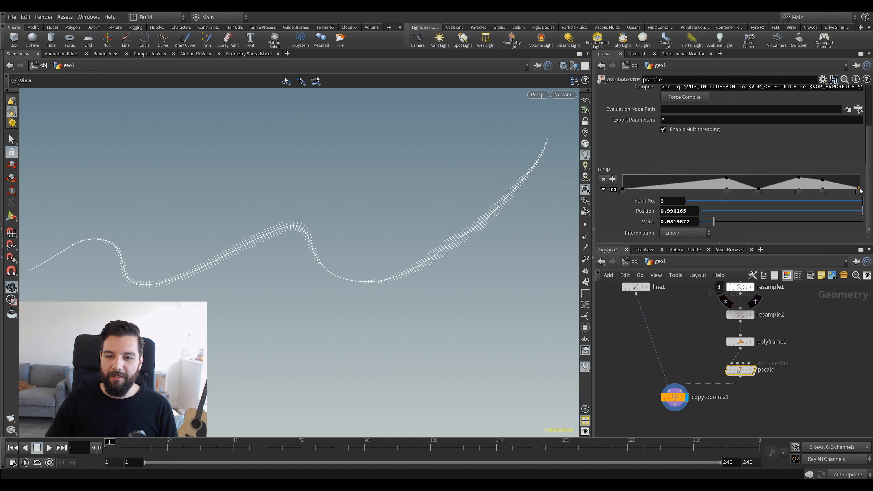
drag(511, 147, 508, 199)
middle_drag(507, 199, 472, 217)
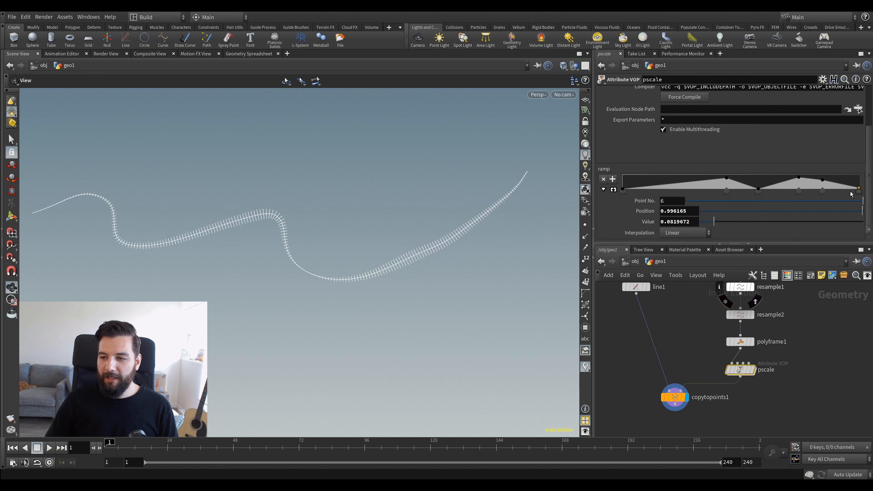
Remove the extra points from the pscale ramp and reset it to a straight rise from 0 to 1.
ctrl+click(860, 192)
ctrl+click(823, 192)
ctrl+click(799, 192)
click(757, 192)
ctrl+middle_click(606, 170)
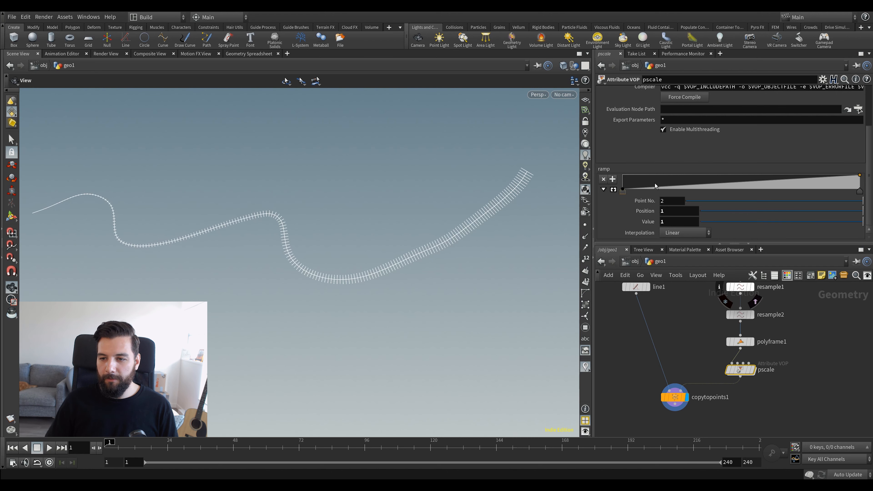
Set the ramp points to Catmull-Rom interpolation and add a central dip plus a peak at position 0.261745 with value 0.901639.
click(674, 232)
click(675, 262)
click(623, 191)
click(674, 232)
click(685, 263)
drag(742, 184, 685, 176)
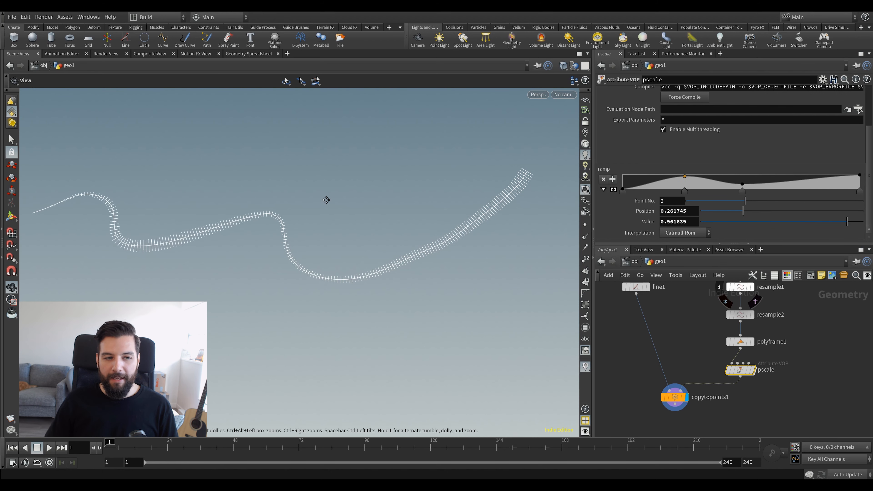
Turn off Show Guide Geometry on copytopoints1, reselect pscale, and inspect the copied lines along the whole curve.
click(674, 397)
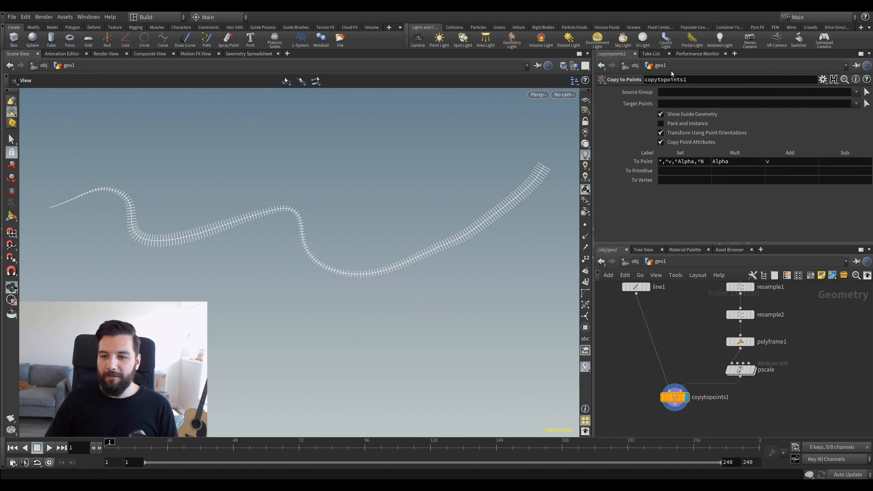
click(677, 115)
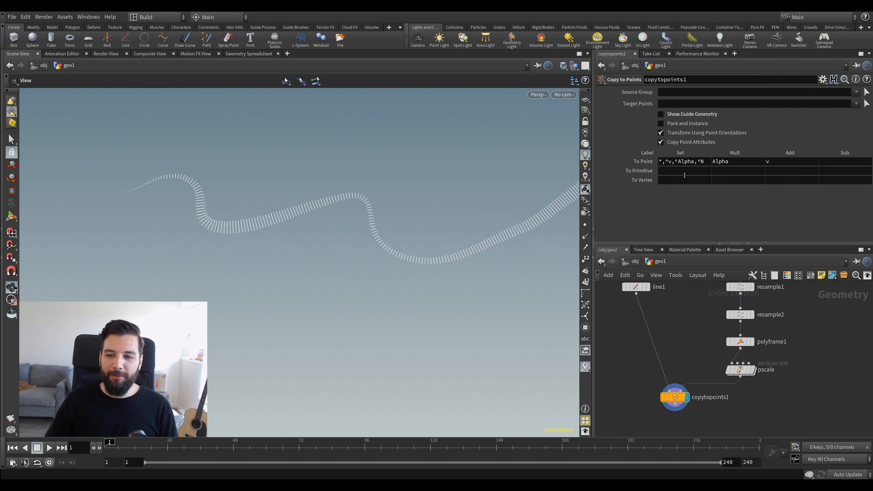
click(740, 370)
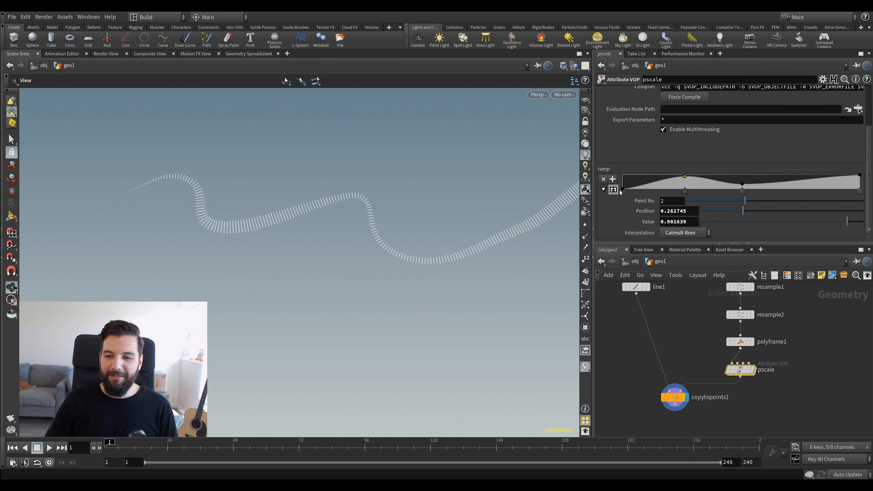
right_drag(133, 189, 215, 221)
right_drag(276, 261, 419, 270)
middle_drag(420, 270, 320, 220)
mouse_move(320, 220)
mouse_down()
mouse_move(335, 218)
mouse_move(277, 205)
mouse_move(308, 227)
mouse_up()
drag(490, 216, 316, 220)
scroll(316, 220, down, 1)
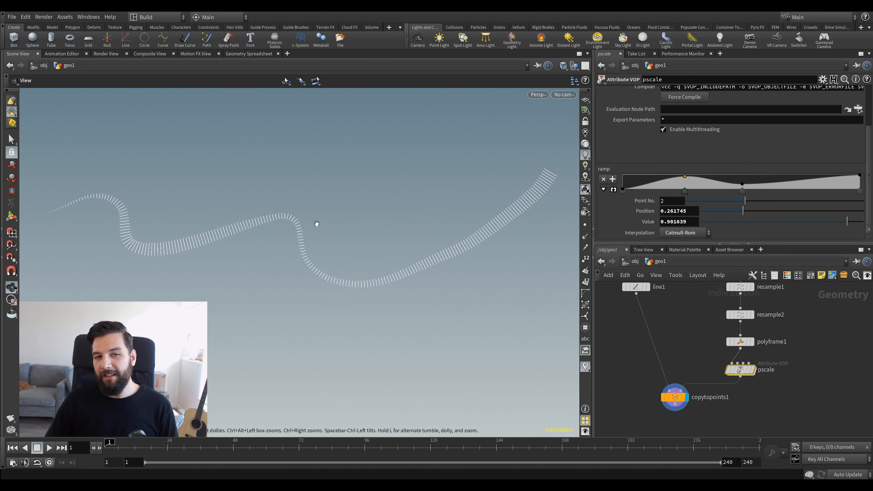
Open the pscale VOP network and move geometryvopoutput1 and bind1 away from ramp1 to make room between them.
double_click(743, 349)
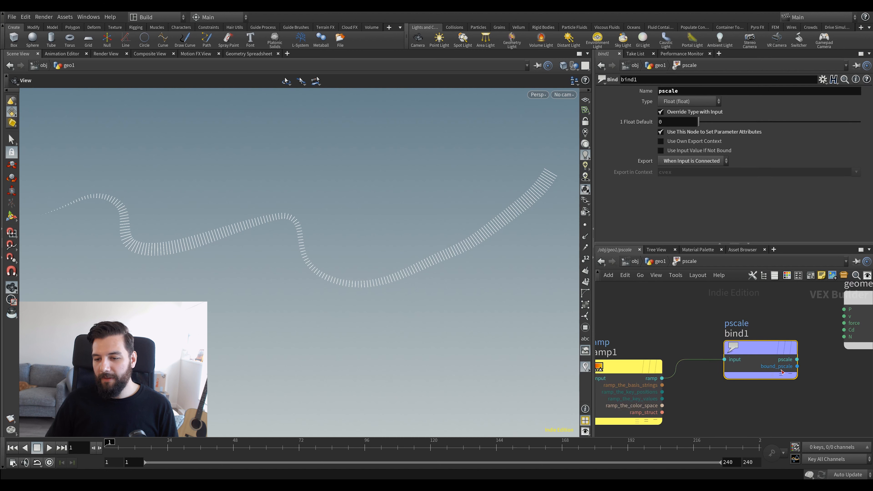
scroll(744, 380, down, 3)
drag(806, 337, 854, 324)
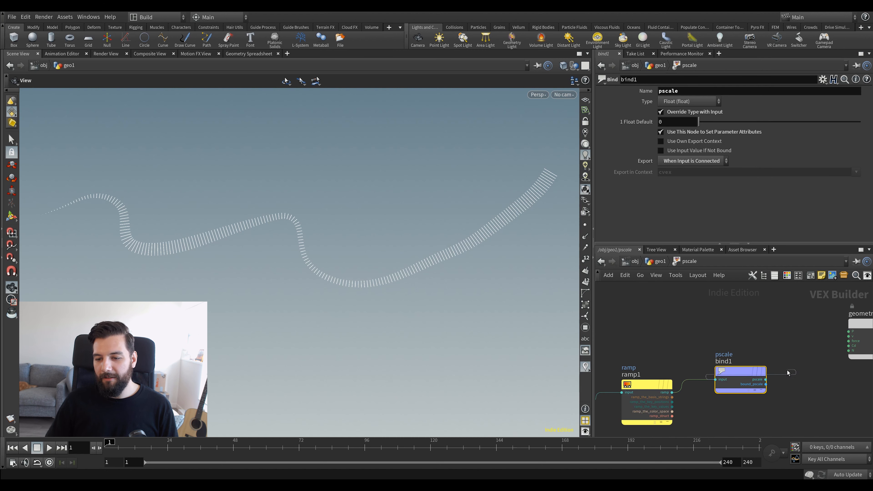
drag(740, 371, 797, 374)
middle_drag(713, 381, 709, 348)
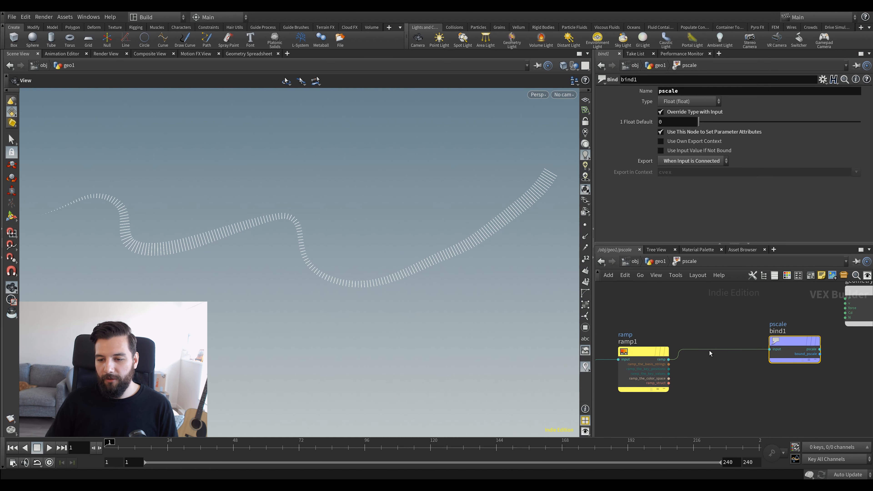
Insert a Fit Range node on the wire between ramp1 and bind1 and space it away from ramp1.
key(Tab)
text(fit)
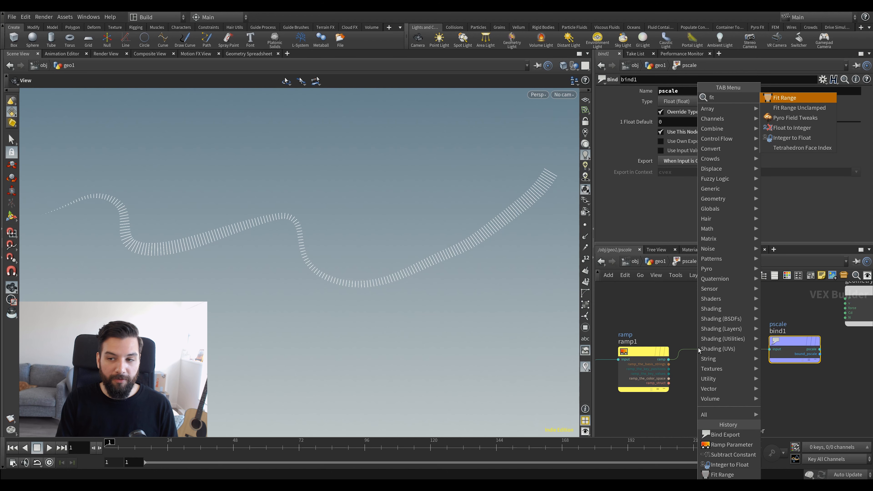
key(Return)
click(699, 348)
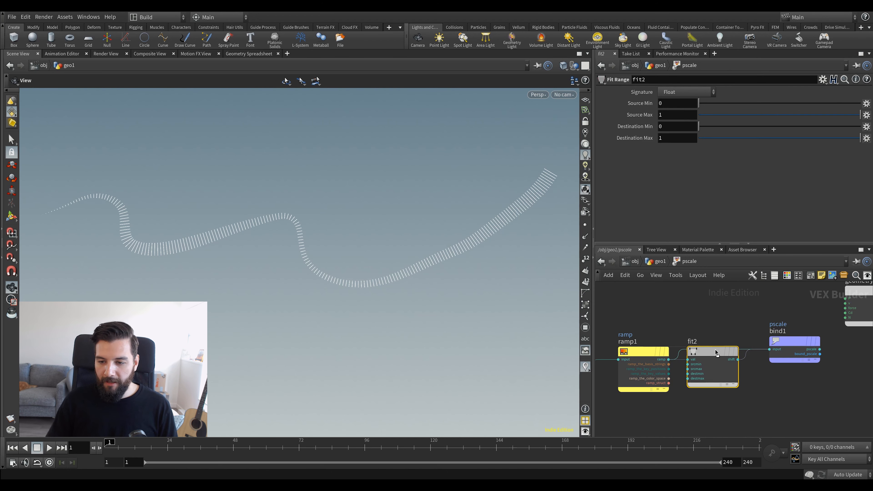
scroll(722, 358, up, 2)
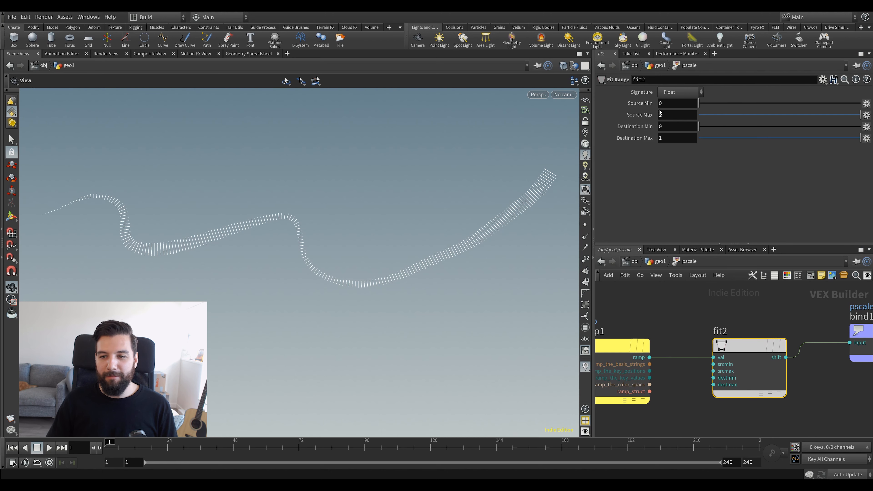
middle_drag(725, 308, 720, 289)
drag(722, 355, 749, 358)
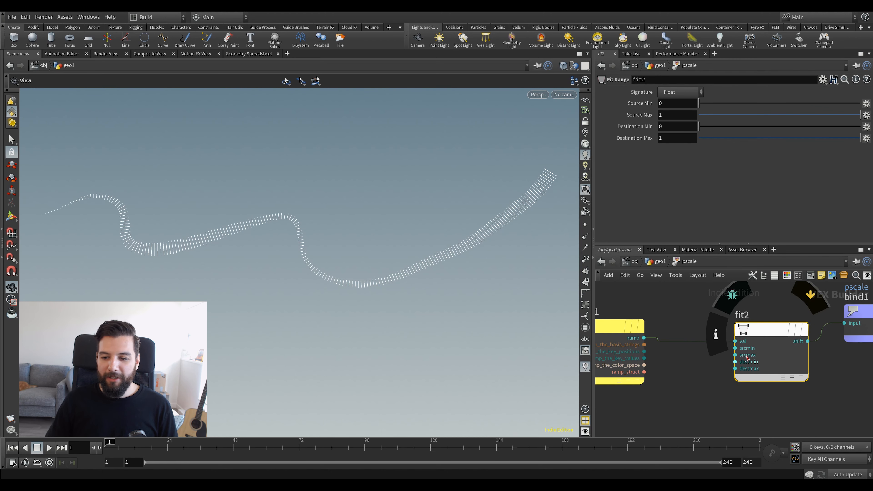
Promote the destmin input of fit2 to a parameter and move the new parameter node below ramp1.
right_click(735, 362)
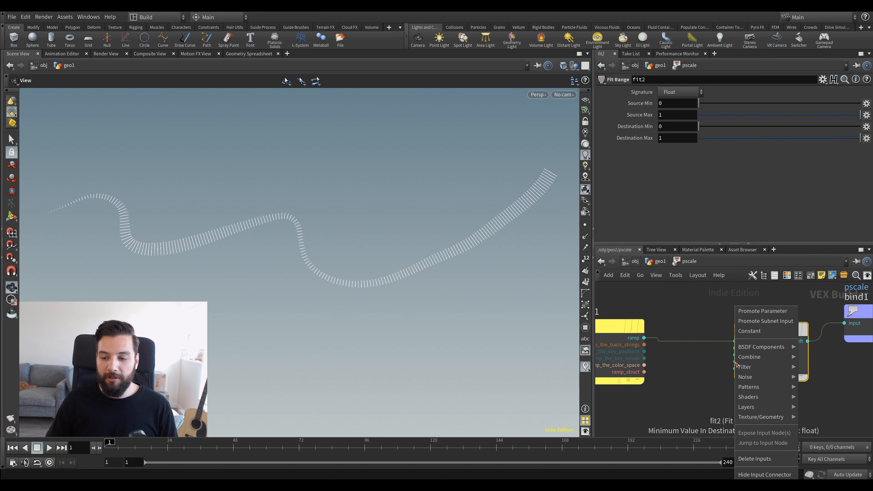
click(758, 311)
drag(677, 329, 686, 406)
middle_drag(691, 388, 709, 346)
Promote the destmax input of fit2 to a parameter and stack its node below the destmin parameter node.
right_click(755, 325)
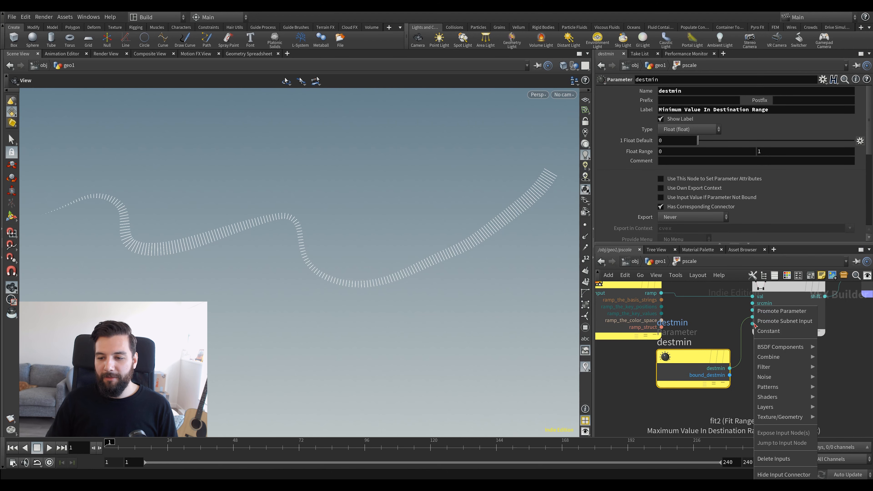
click(768, 309)
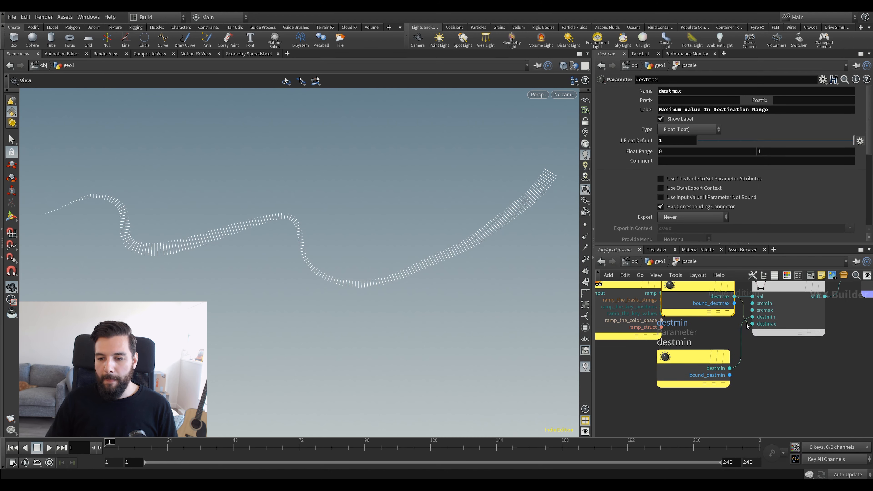
drag(691, 290, 693, 413)
middle_drag(698, 374, 707, 320)
drag(700, 355, 699, 393)
drag(705, 303, 702, 329)
Keep the destmin parameter's name and shorten its Label to Min.
double_click(696, 90)
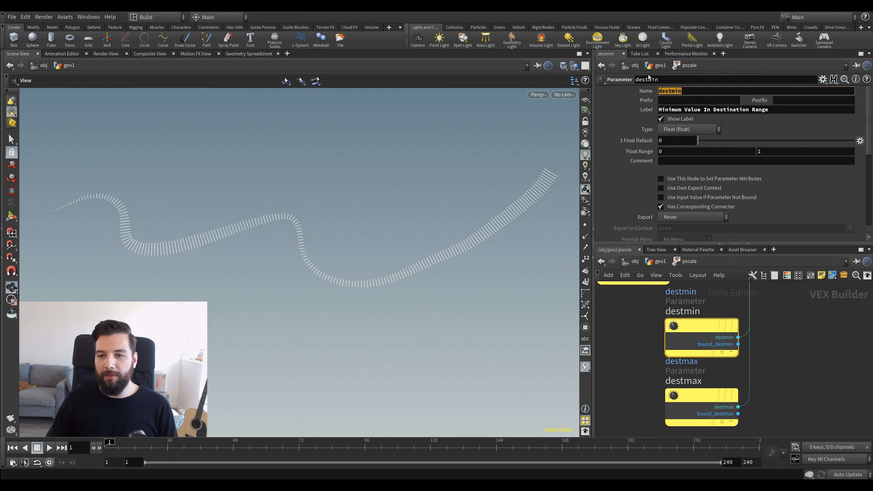
click(715, 90)
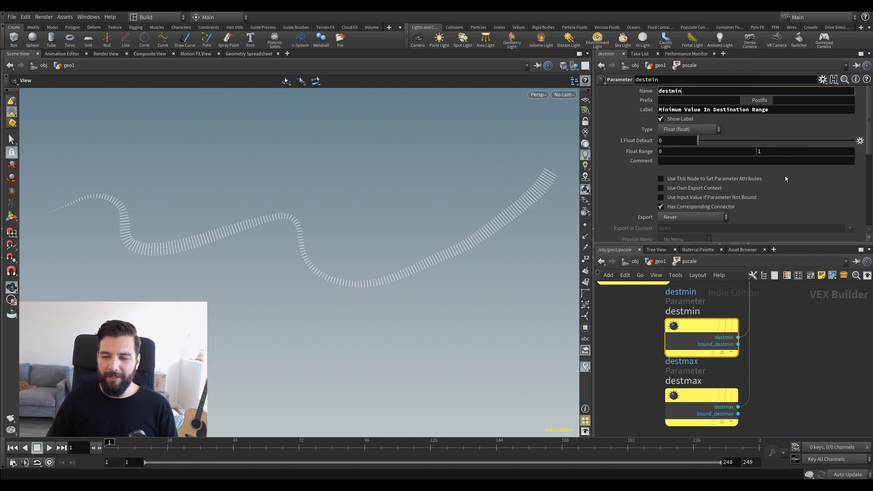
key(Tab)
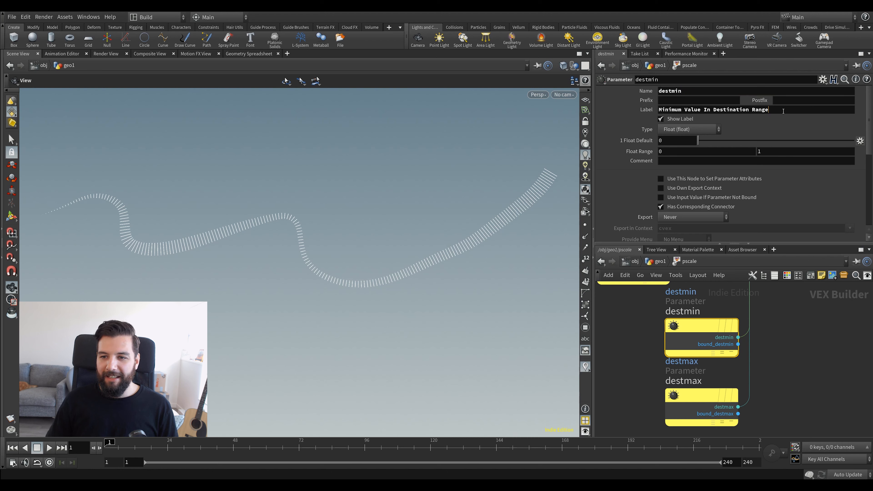
drag(669, 110, 784, 118)
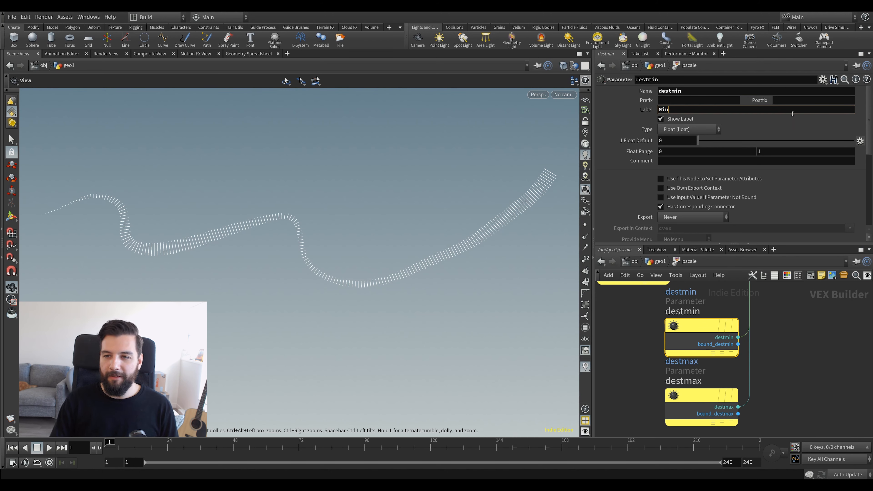
key(BackSpace)
Shorten the Label of the destmax parameter node to Max.
click(711, 402)
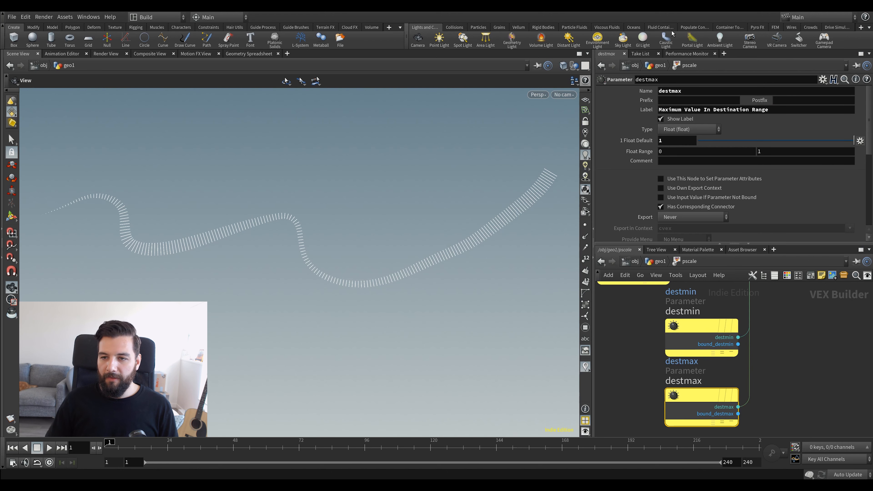
drag(669, 109, 777, 113)
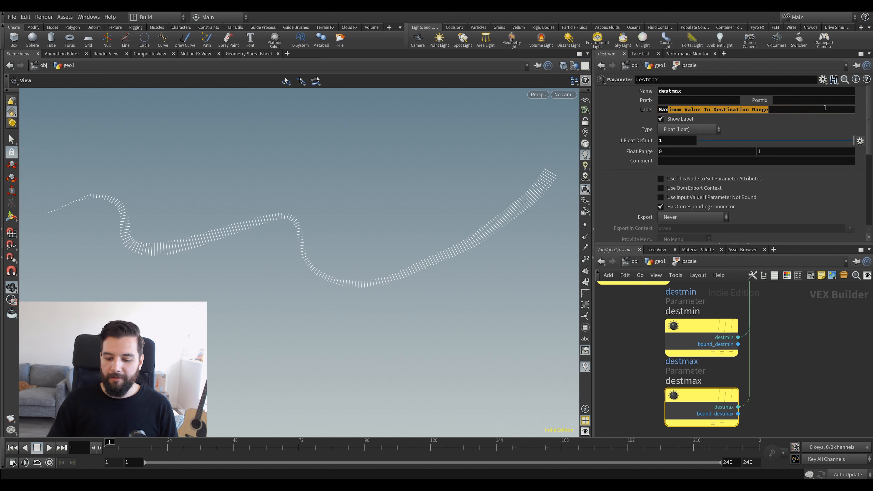
key(BackSpace)
scroll(699, 317, down, 3)
middle_drag(700, 318, 728, 384)
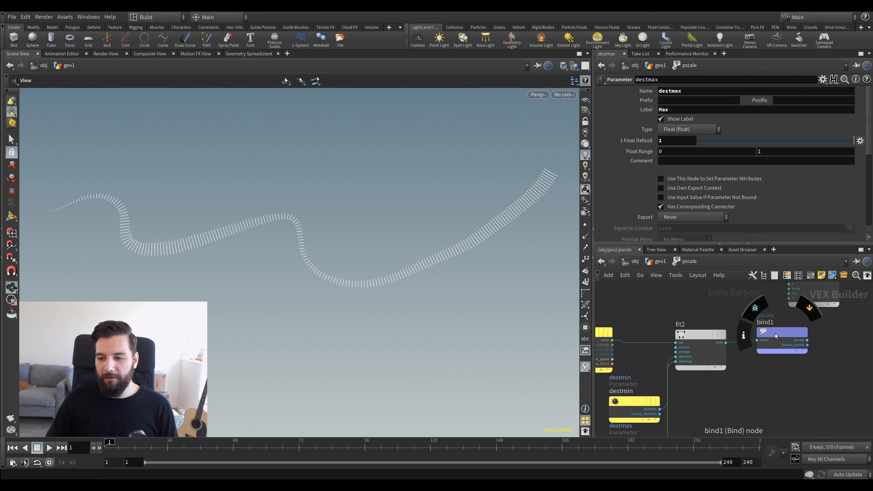
Return to the geo1 network and move the third point of the pscale ramp to position 0.537872.
click(659, 262)
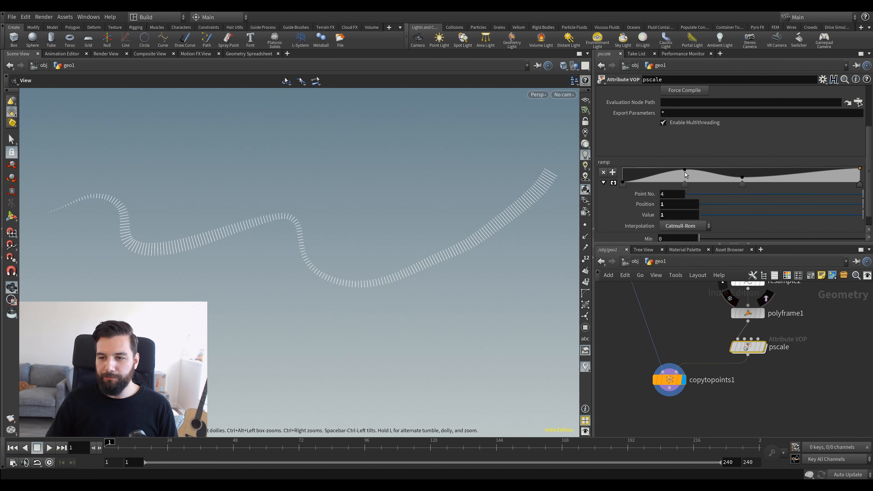
drag(742, 184, 750, 184)
scroll(761, 215, down, 2)
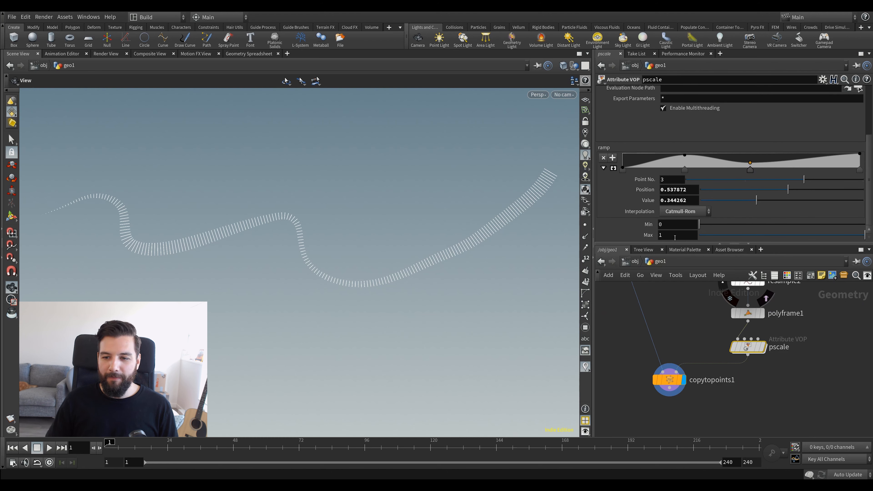
Set Min on the pscale node to 0.1 and move the ramp's first point to position 0.194631.
middle_drag(673, 224, 692, 224)
drag(62, 179, 113, 218)
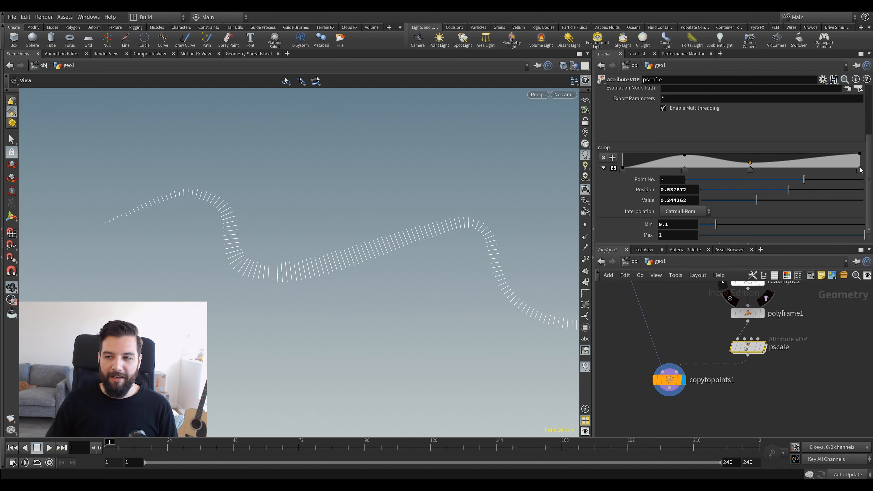
drag(623, 169, 675, 175)
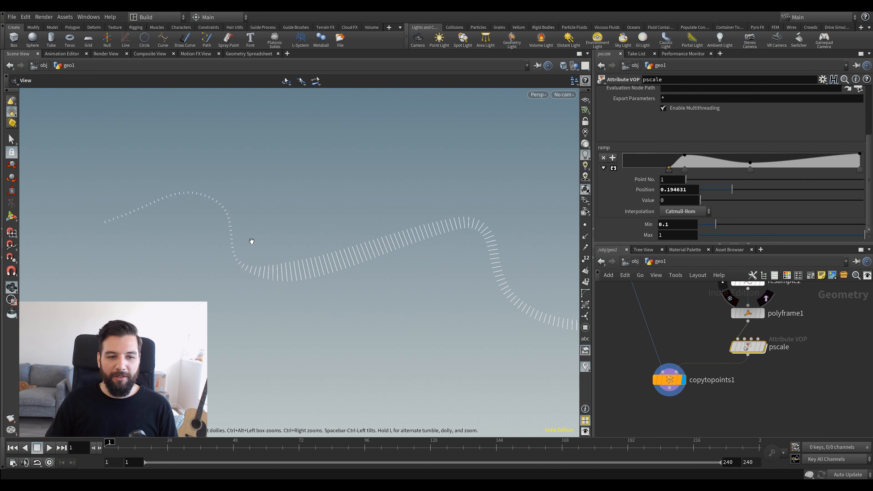
Set Min on the pscale node to 0.05.
double_click(667, 224)
text(0.05)
key(Return)
Try out larger Max values on the pscale node to widen the copied lines.
mouse_move(676, 236)
middle_down()
mouse_move(743, 229)
mouse_move(673, 236)
middle_up()
drag(331, 254, 433, 232)
middle_drag(678, 236, 696, 228)
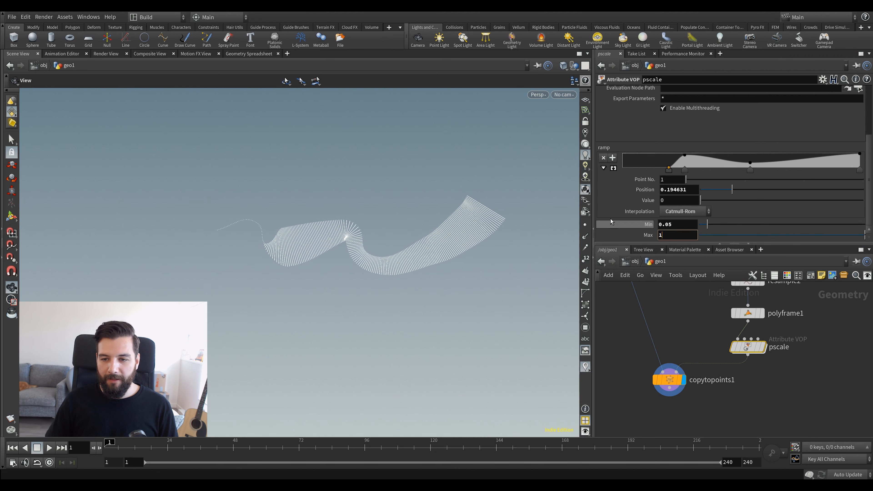
key(Return)
middle_drag(675, 235, 698, 233)
scroll(770, 351, up, 2)
Inside the pscale VOP, raise the upper limit of the destmax parameter's Float Range to 10.
double_click(744, 352)
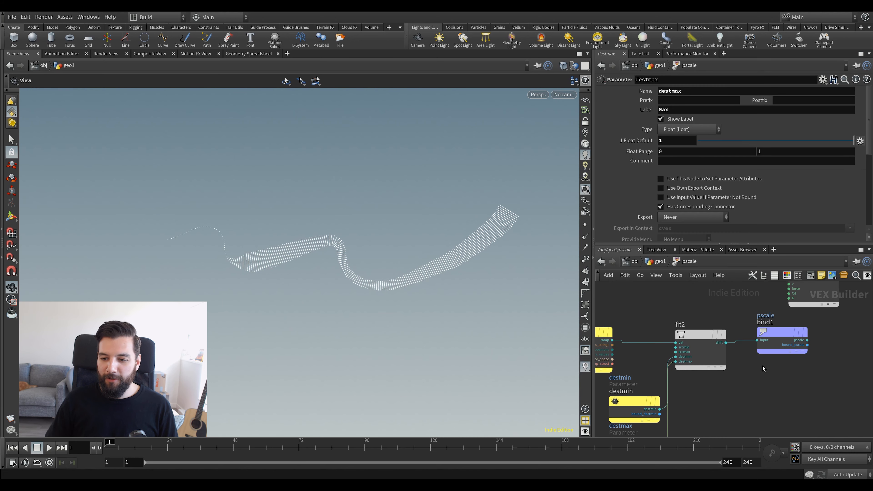
click(714, 412)
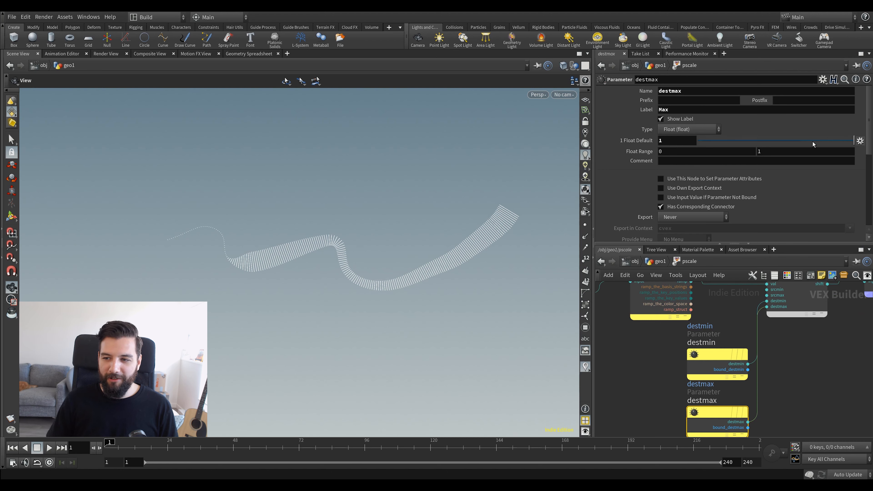
click(775, 152)
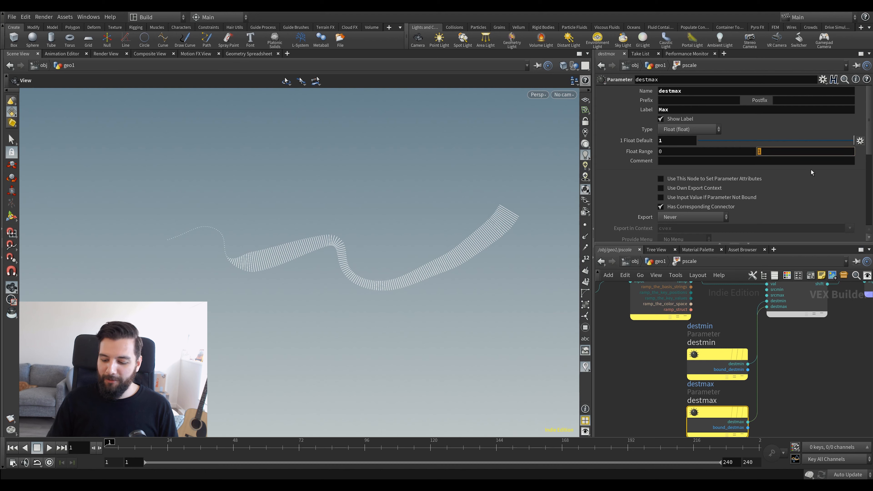
text(10u)
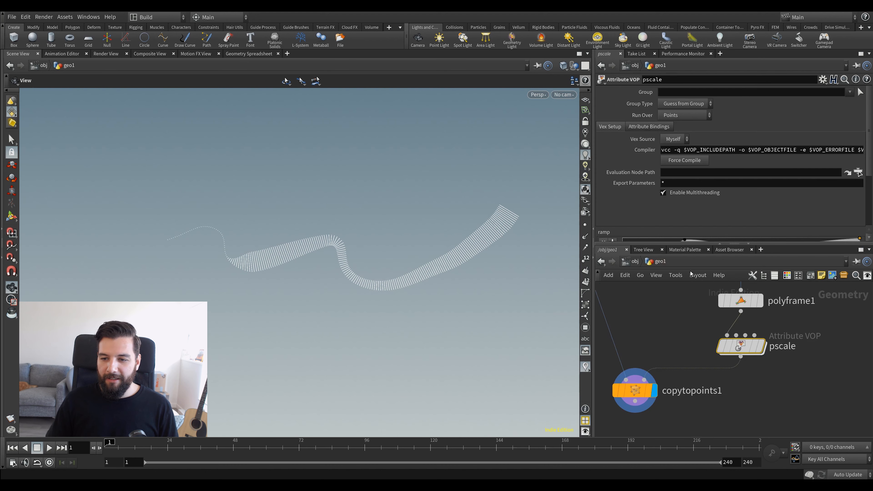
Test a Max of 2.52 on the pscale node and reset Max to 1.
scroll(753, 208, down, 5)
mouse_move(743, 236)
mouse_down()
mouse_move(837, 236)
mouse_move(835, 245)
mouse_move(743, 247)
mouse_up()
click(677, 235)
text(1)
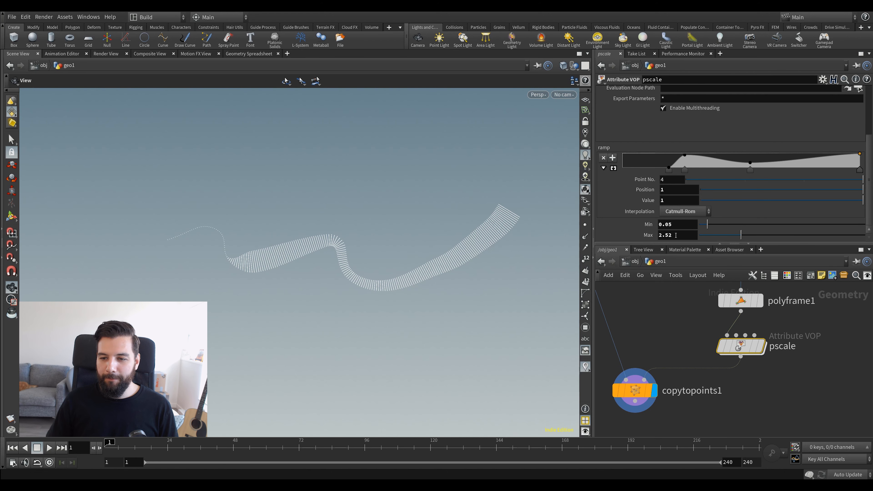
key(Return)
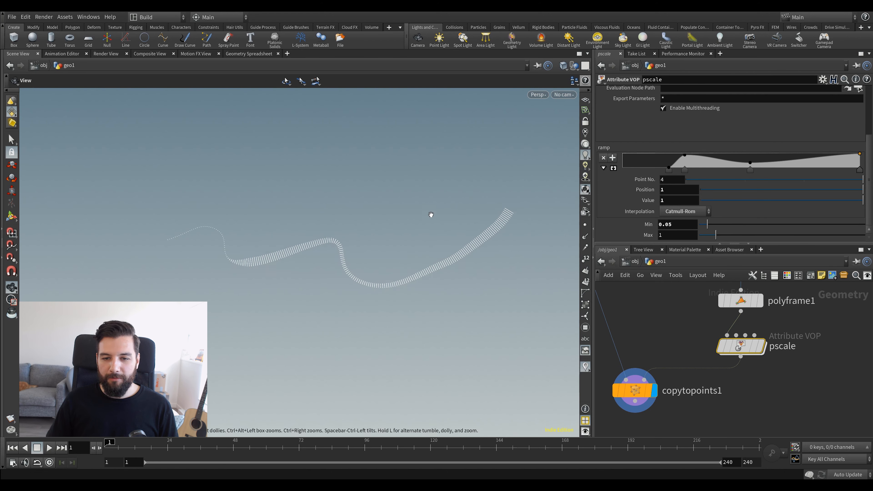
Examine the scaled lines along the curve from different distances and framings.
right_drag(440, 219, 511, 195)
mouse_move(416, 202)
middle_down()
mouse_move(459, 183)
mouse_move(407, 186)
middle_up()
right_drag(407, 186, 359, 222)
middle_drag(382, 212, 403, 225)
right_drag(404, 224, 423, 222)
middle_drag(400, 245, 411, 252)
right_drag(411, 252, 384, 244)
middle_drag(374, 233, 397, 216)
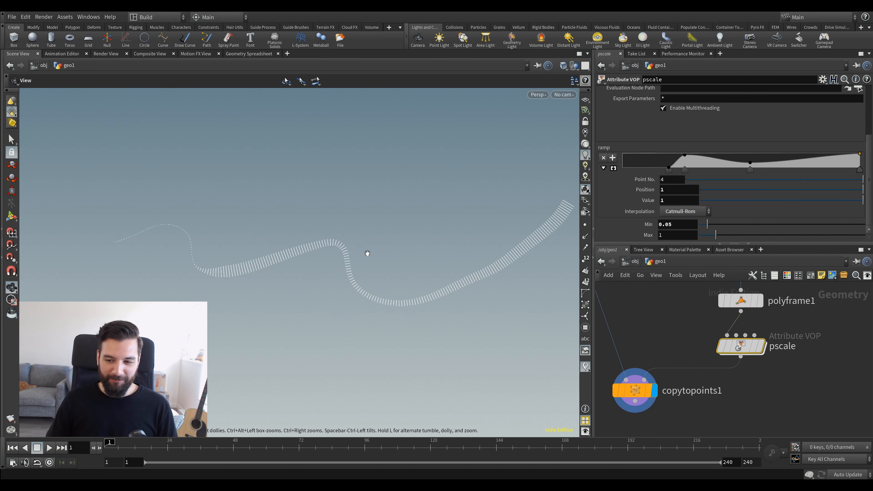
middle_drag(403, 269, 381, 250)
right_drag(381, 250, 377, 248)
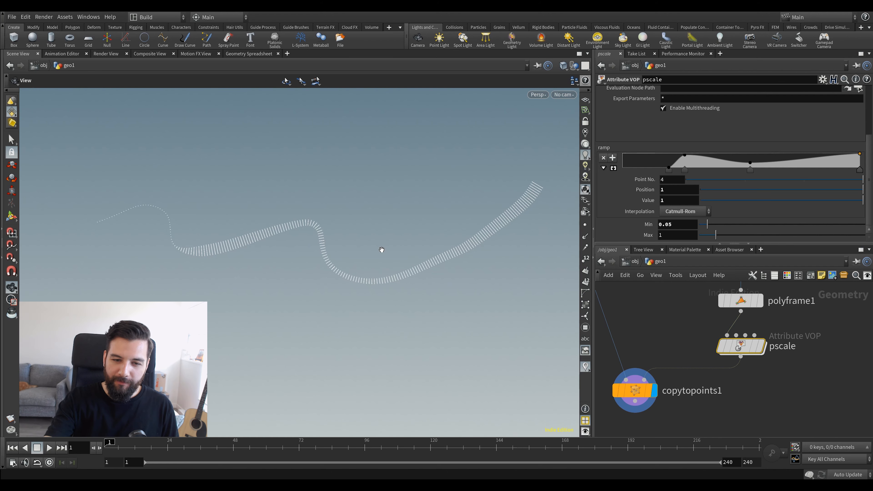
middle_drag(384, 259, 372, 258)
Move copytopoints1 further down to make room beneath the pscale node.
scroll(793, 396, down, 1)
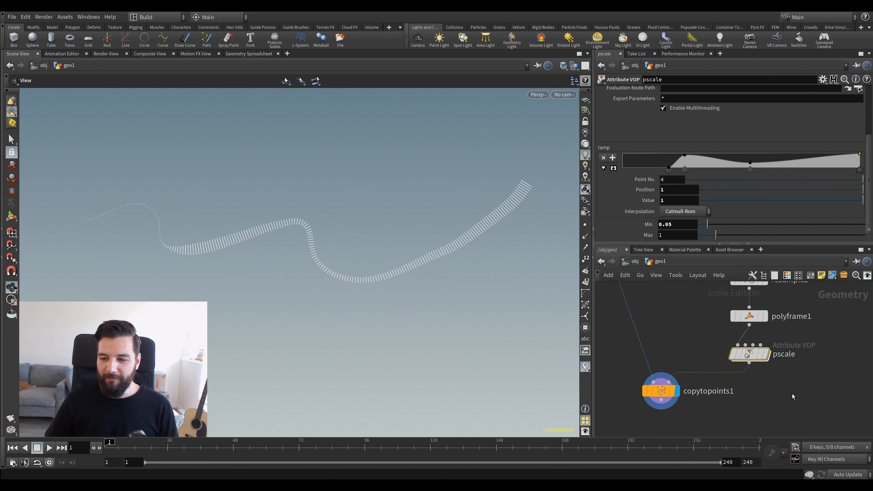
middle_drag(794, 396, 813, 372)
drag(687, 373, 680, 411)
middle_drag(770, 383, 761, 381)
key(Tab)
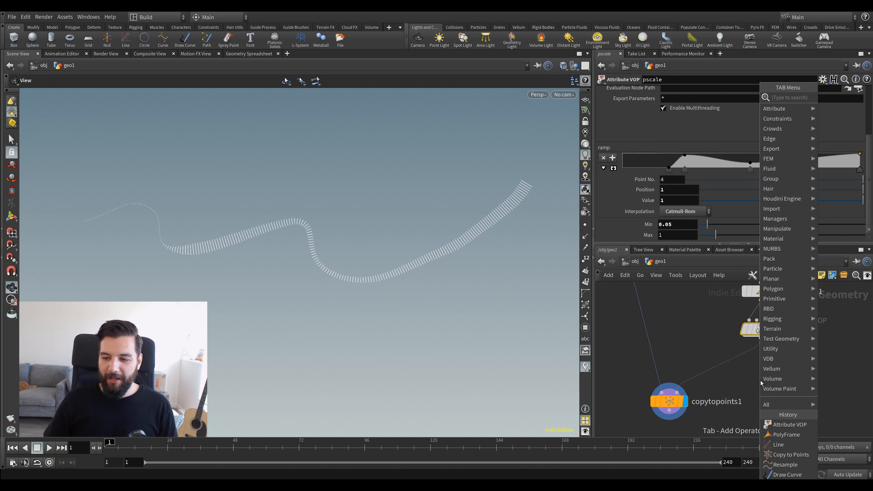
text(atr)
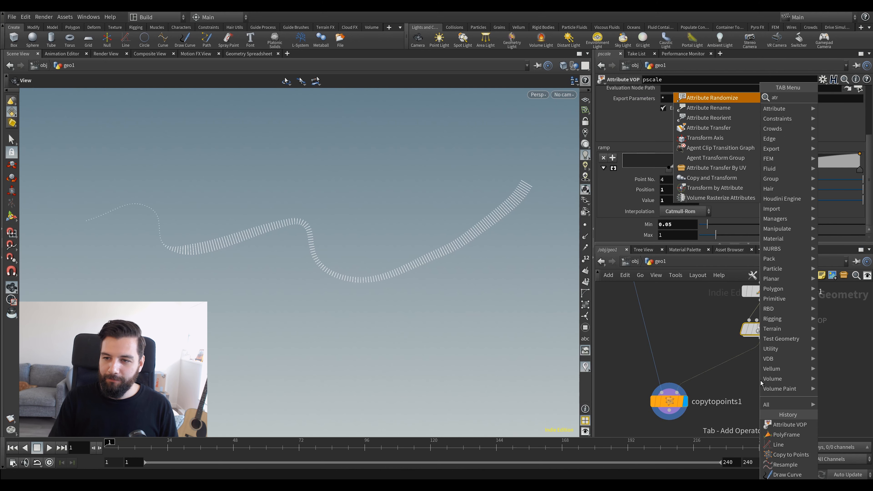
key(Down)
key(Down)
text(v)
key(Escape)
Insert an Attribute VOP between pscale and copytopoints1 and line it up beneath pscale.
key(Tab)
text(attribv)
key(Return)
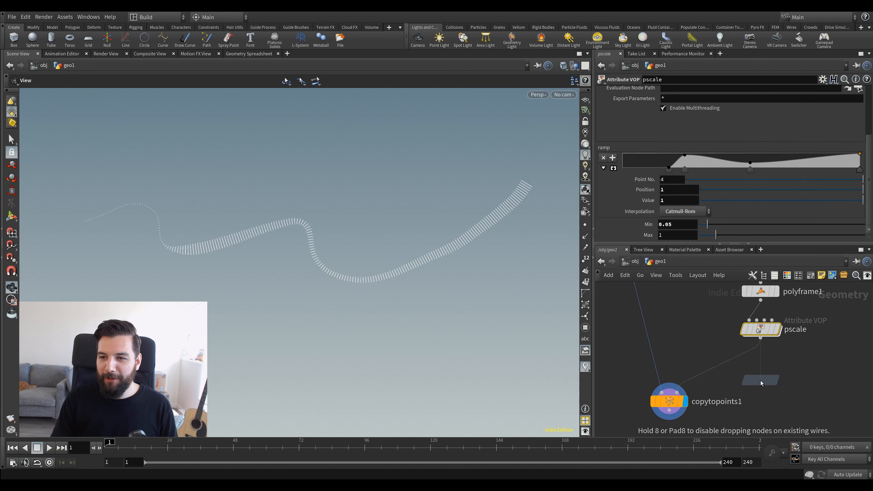
click(761, 380)
double_click(761, 381)
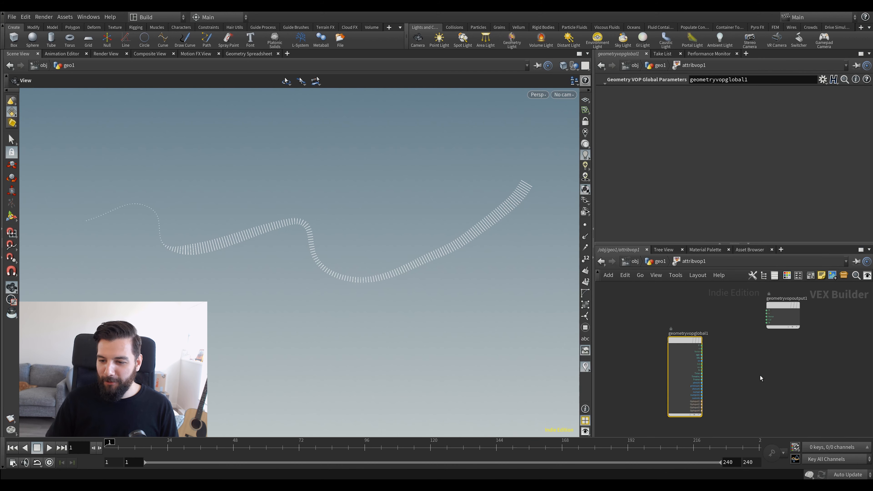
click(658, 261)
mouse_move(766, 379)
mouse_down()
mouse_move(749, 349)
mouse_move(761, 371)
mouse_up()
Enter attribvop1, move geometryvopoutput1 further away from geometryvopglobal1, and return to the geo1 network.
double_click(761, 372)
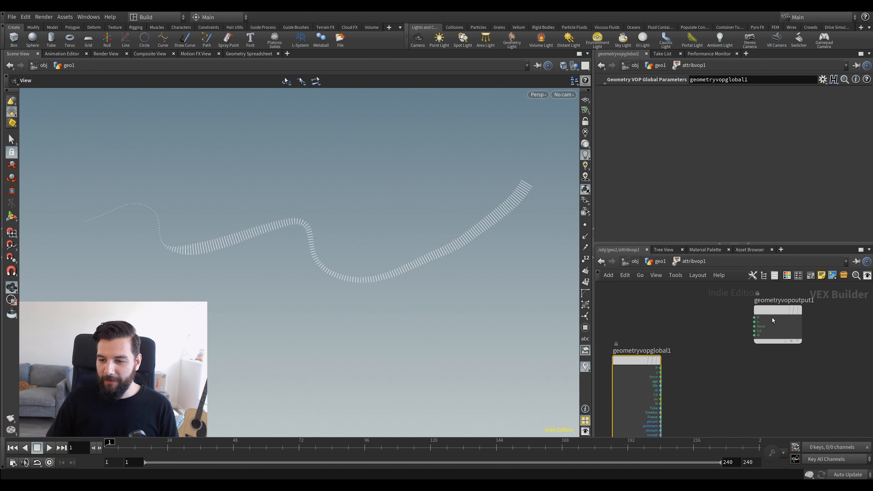
key(Tab)
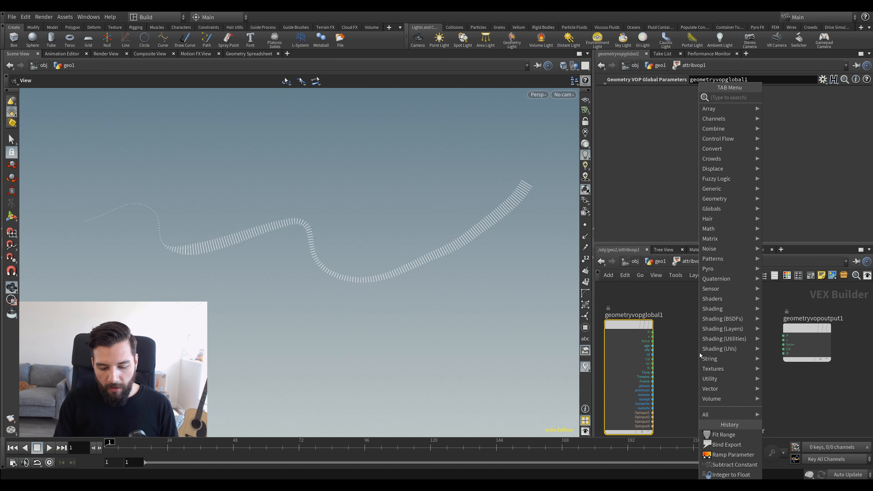
key(Escape)
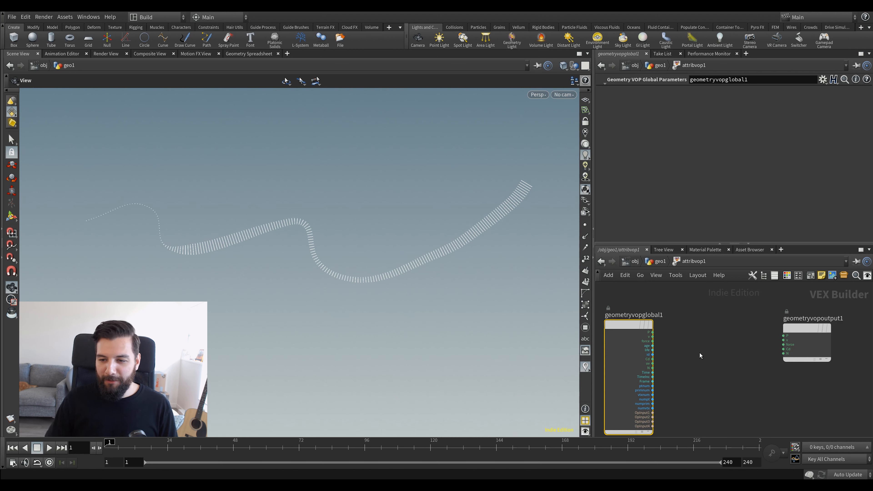
drag(801, 327, 828, 333)
middle_drag(718, 371, 693, 367)
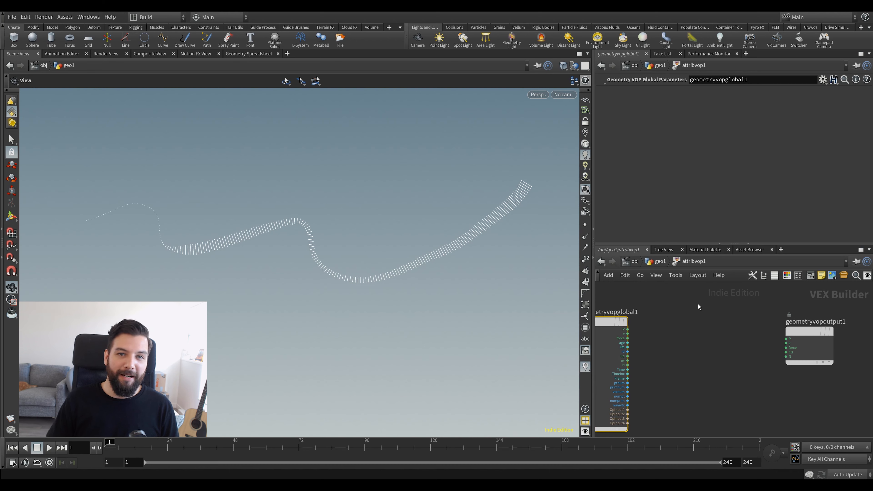
click(655, 260)
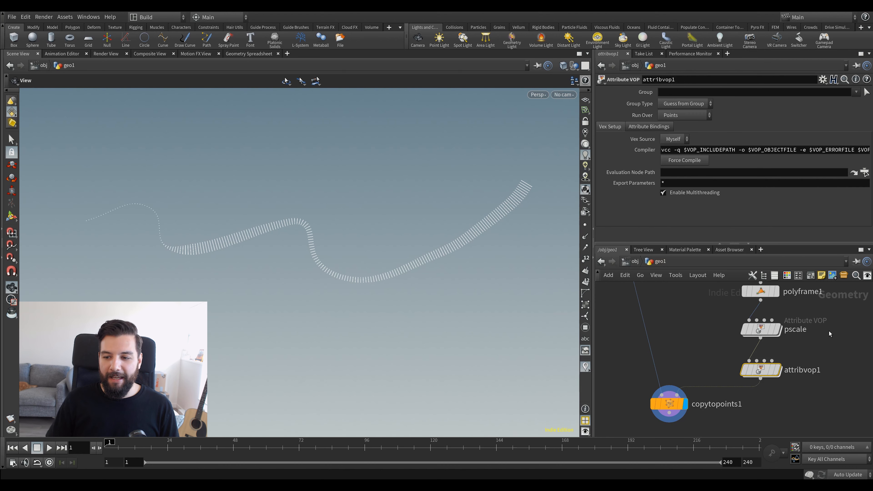
Insert an Attribute Wrangle on the wire between polyframe1 and pscale.
middle_drag(854, 339, 840, 375)
click(746, 327)
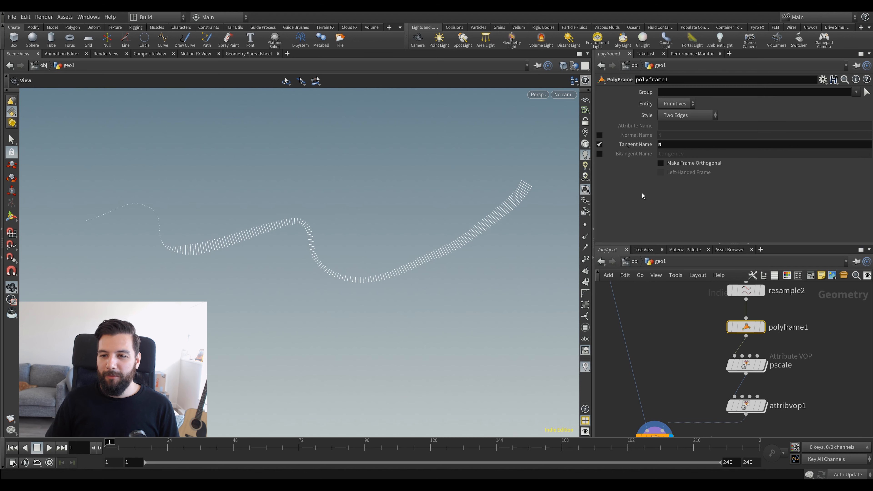
middle_drag(798, 350, 793, 333)
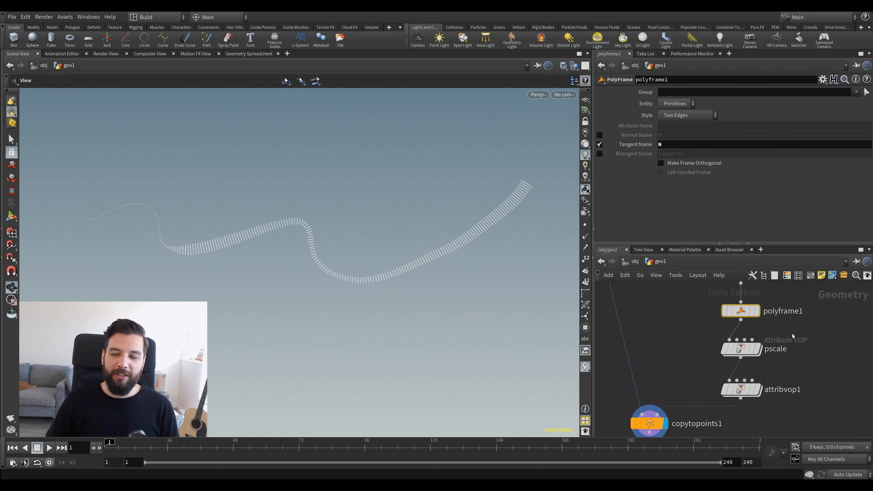
key(Tab)
text(aw)
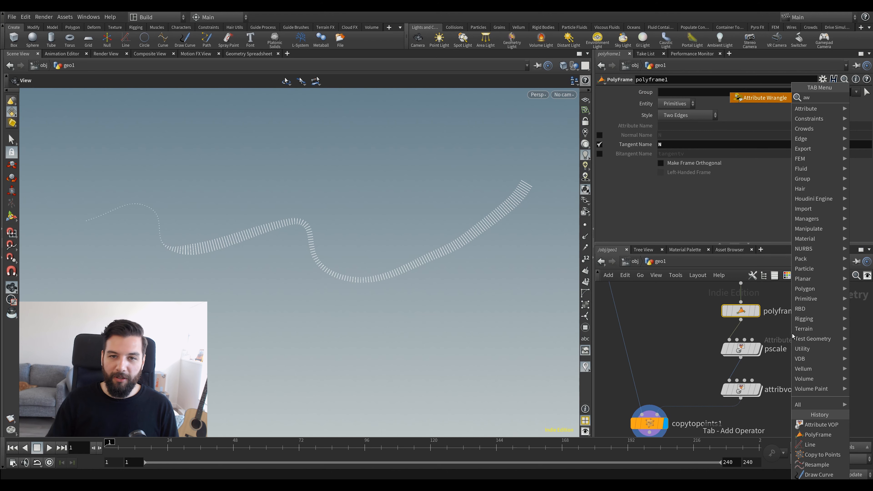
click(786, 100)
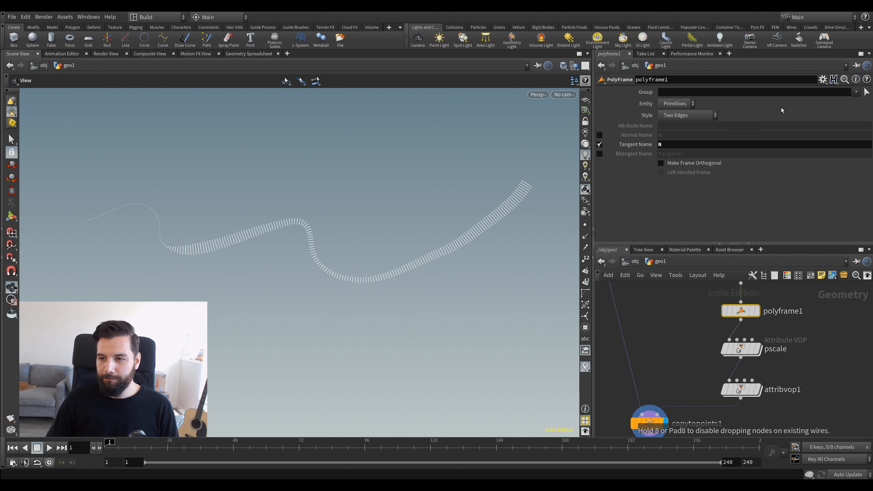
click(743, 336)
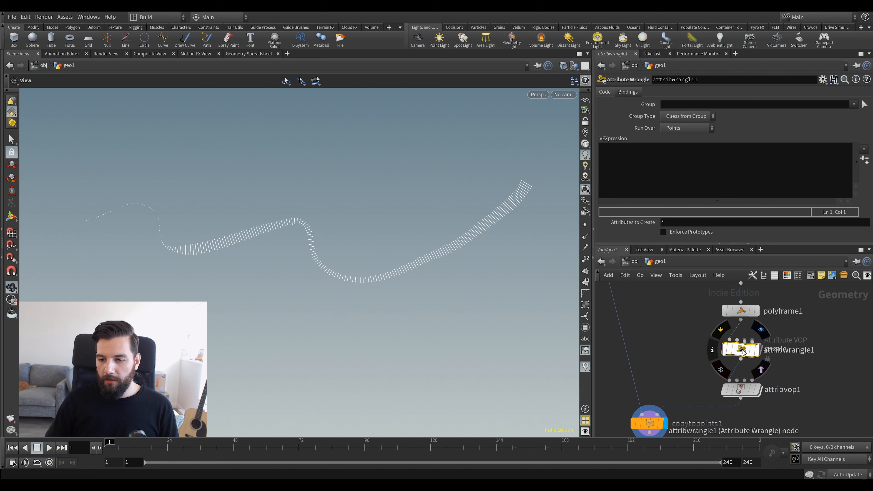
click(653, 151)
text(@)
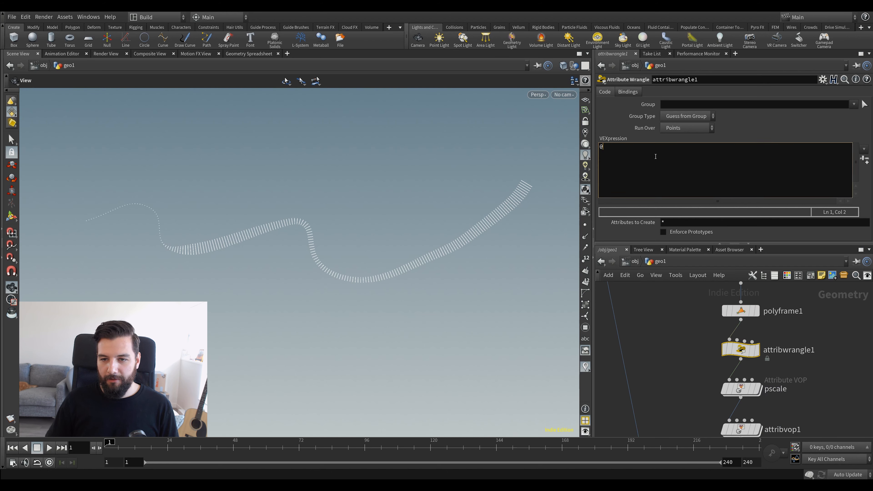
text(up )
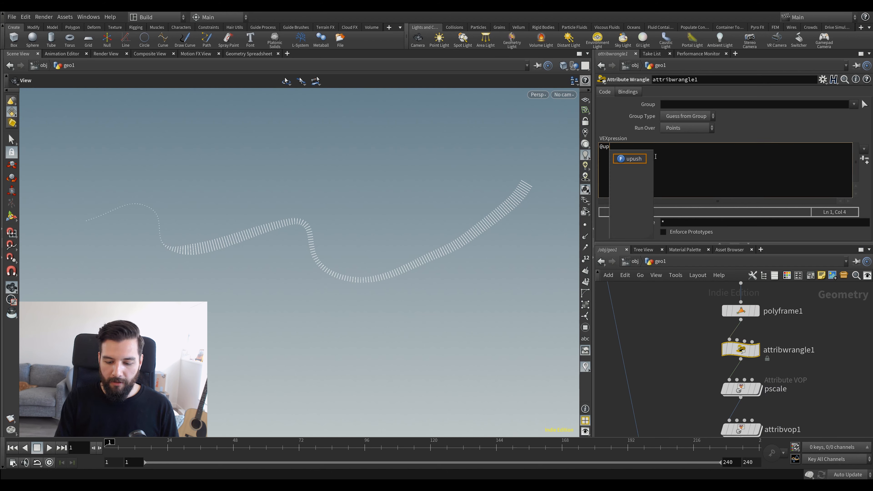
text(= {0)
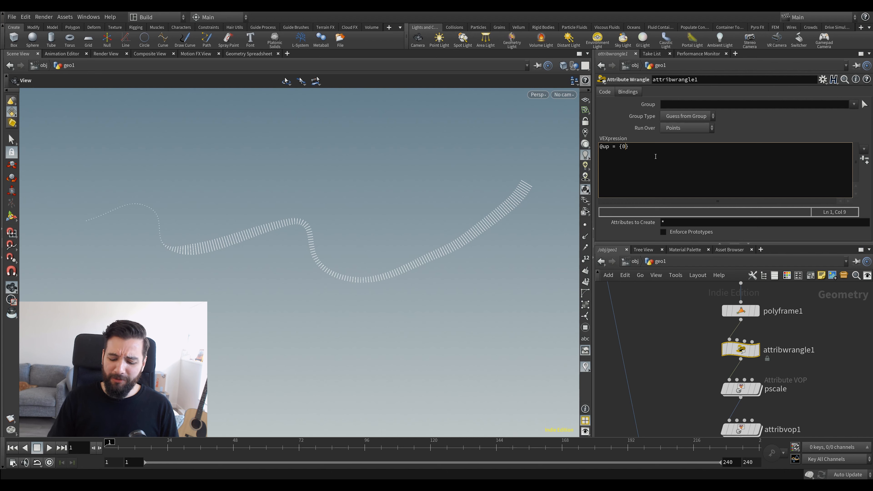
text(, 1, 0})
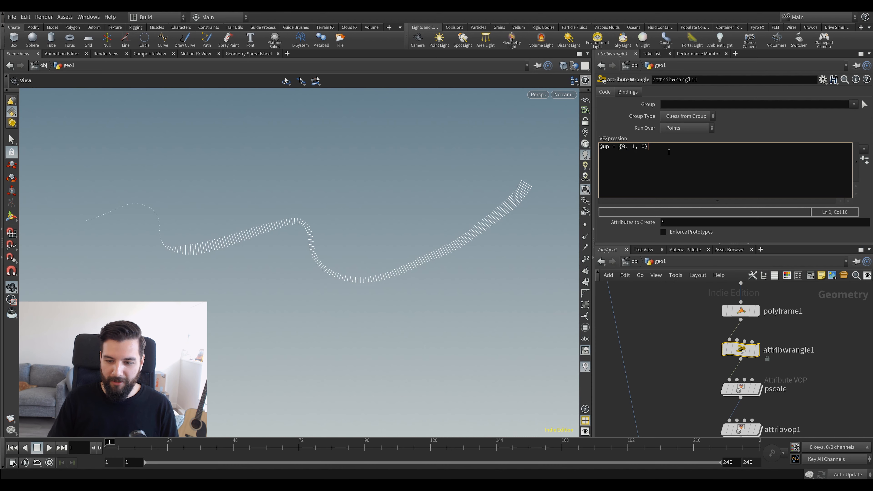
text(;)
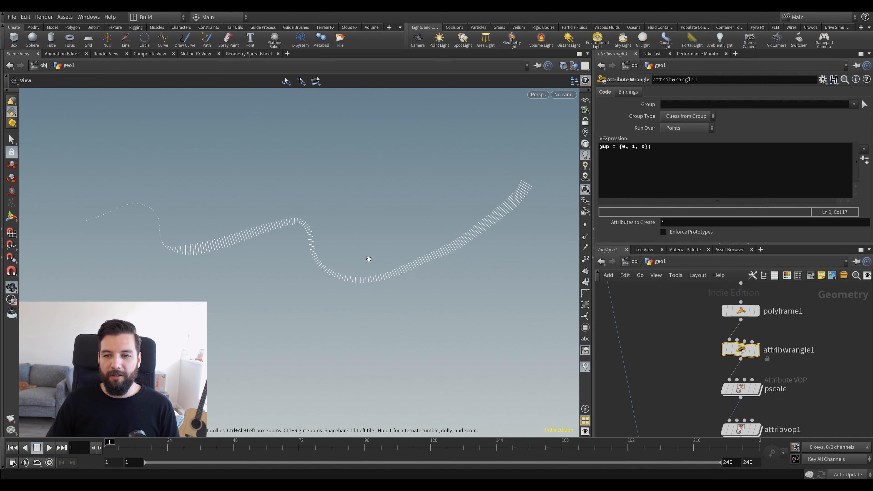
middle_click(741, 350)
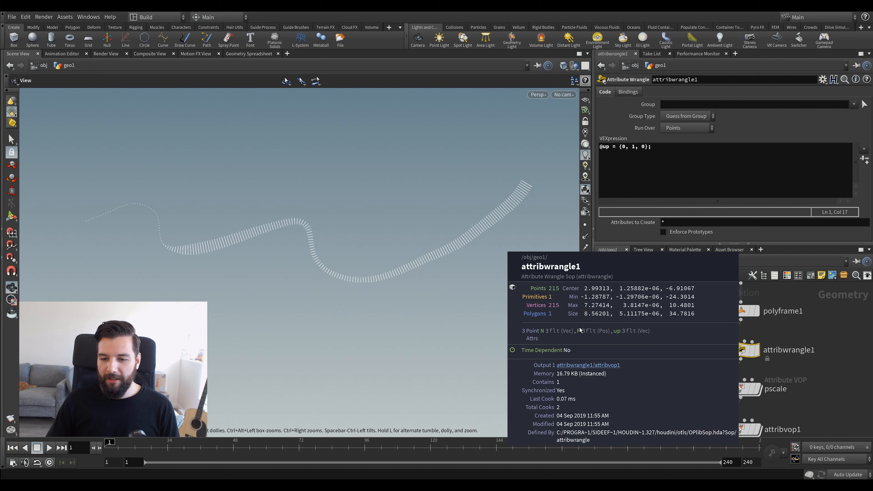
middle_drag(827, 400, 835, 352)
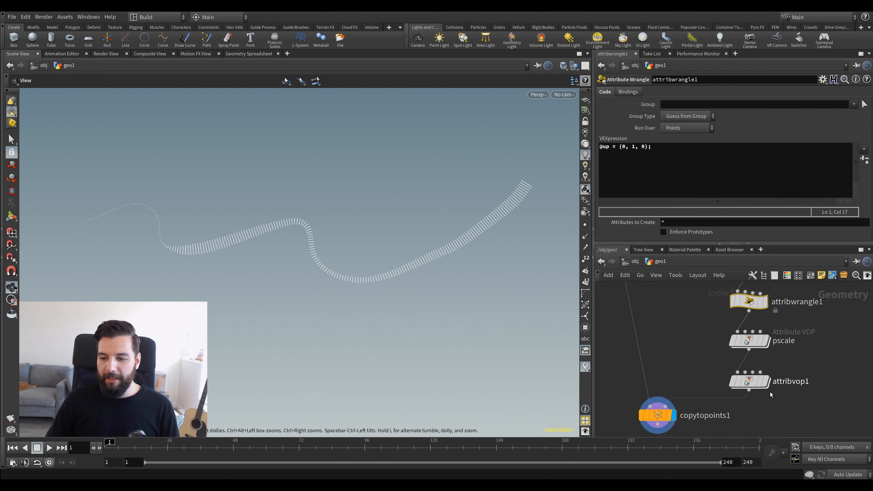
Nudge attribvop1 closer to the pscale node and rename it orient.
click(748, 383)
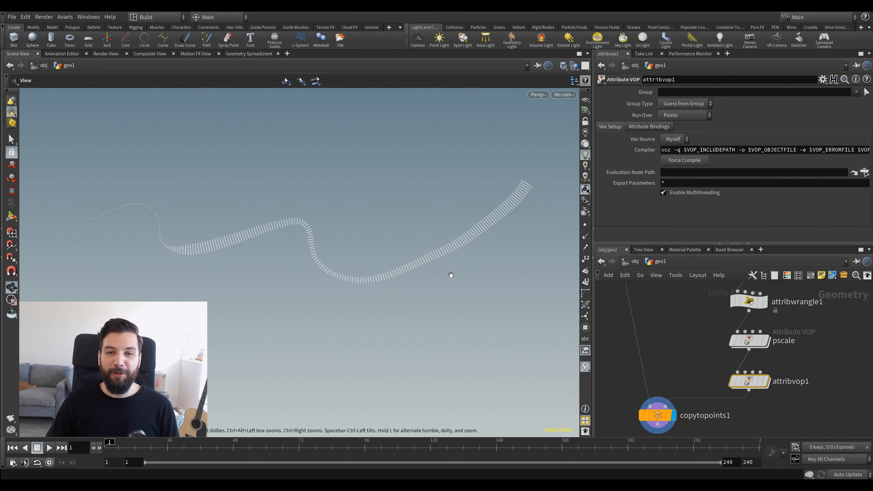
middle_drag(451, 276, 455, 296)
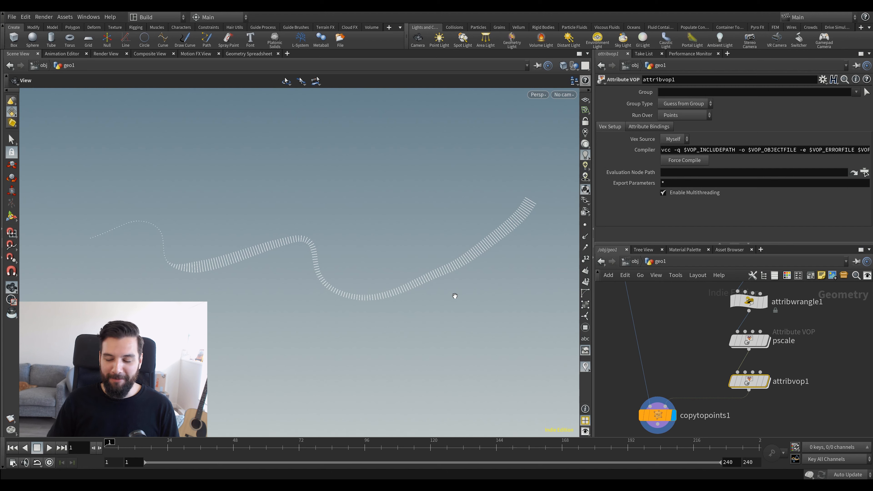
click(750, 340)
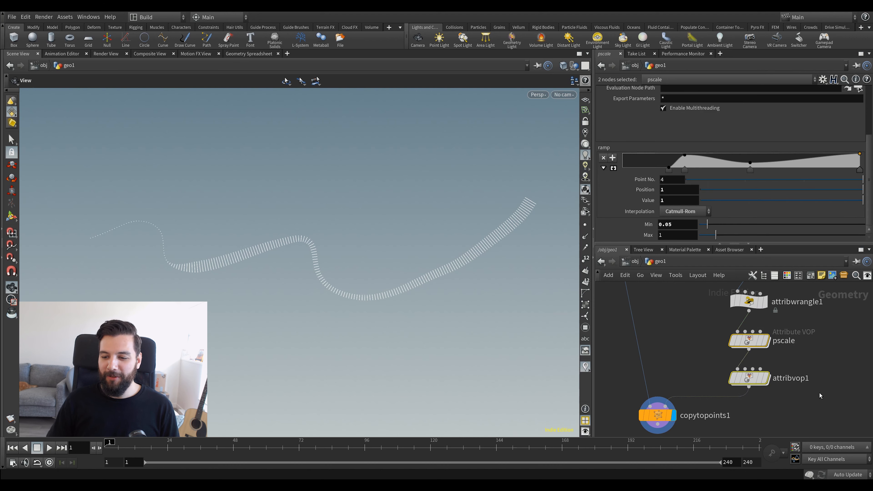
double_click(798, 381)
text(orient)
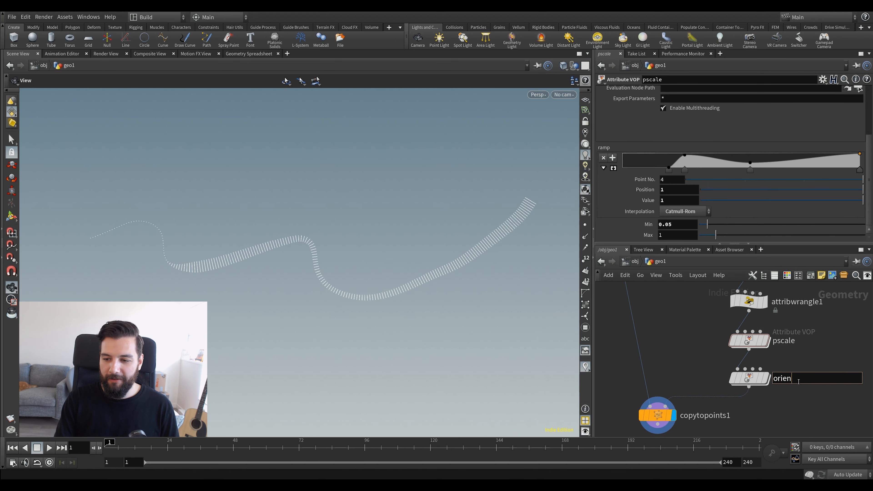
key(Return)
Enter the orient VOP network and move geometryvopoutput1 further away from geometryvopglobal1.
double_click(750, 378)
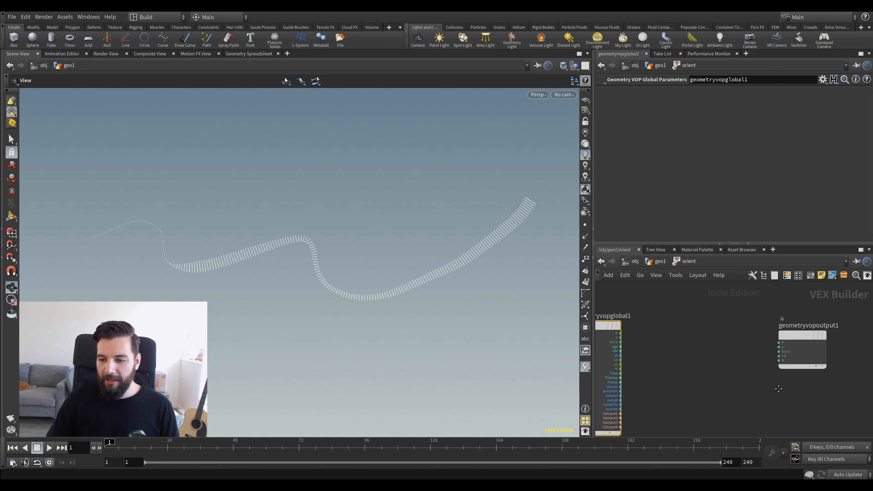
drag(795, 336, 830, 335)
middle_drag(701, 363, 706, 351)
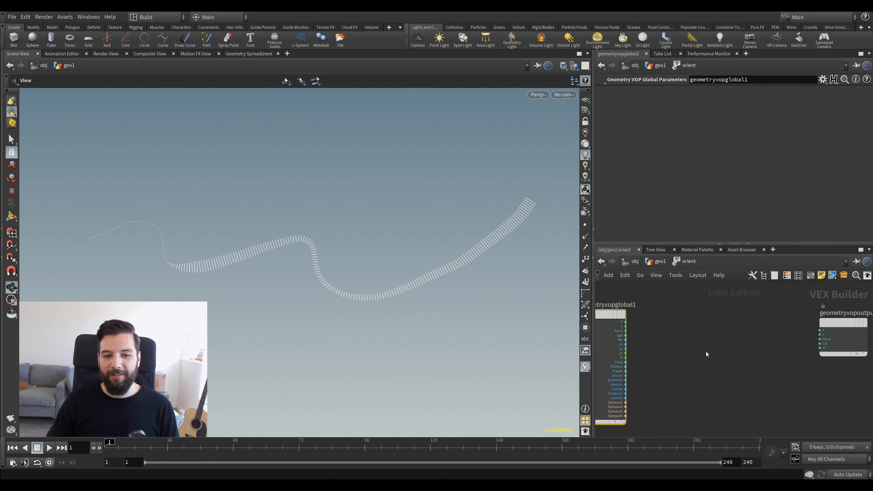
drag(170, 245, 386, 209)
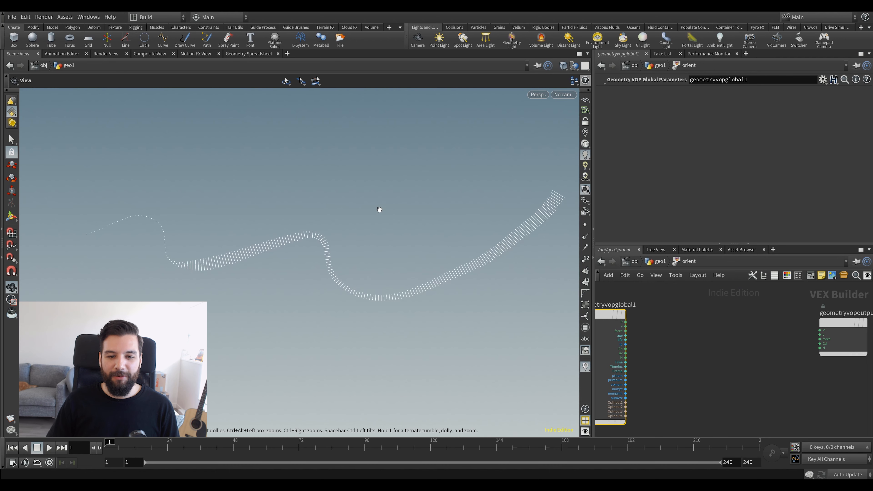
key(Tab)
key(Escape)
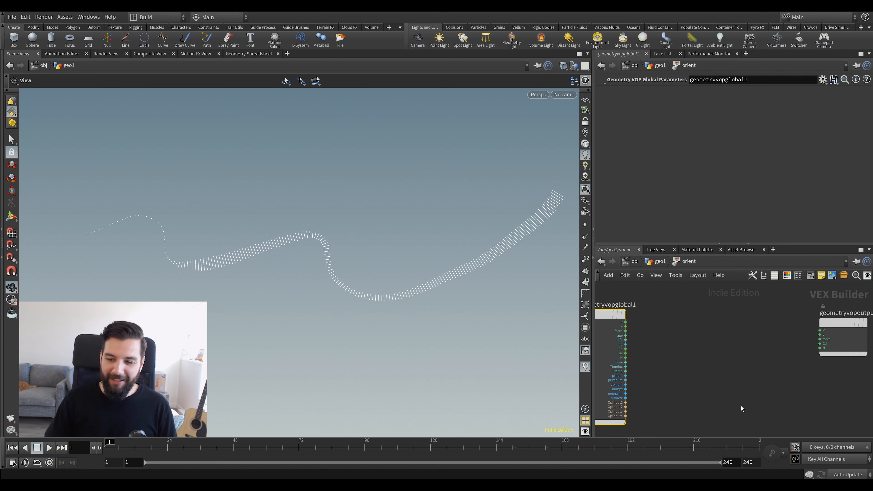
Add a Bind node beneath geometryvopoutput1 and set its attribute name to orient.
key(Tab)
text(bind)
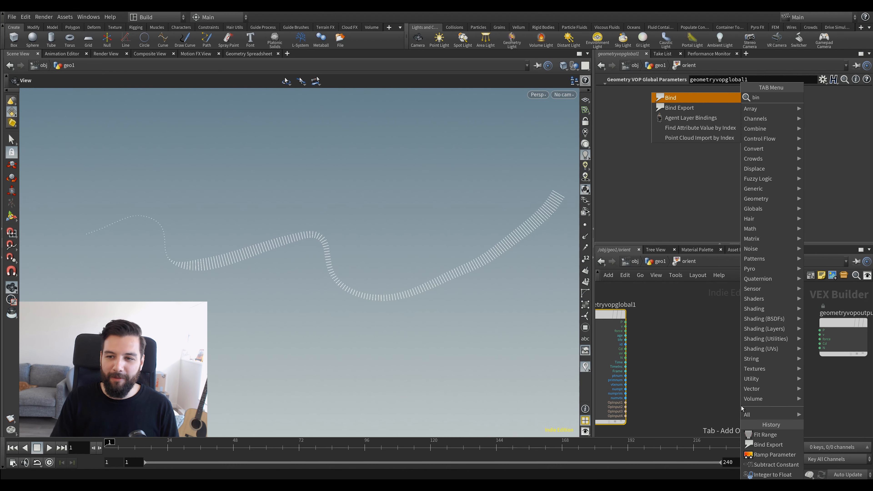
key(Return)
click(799, 383)
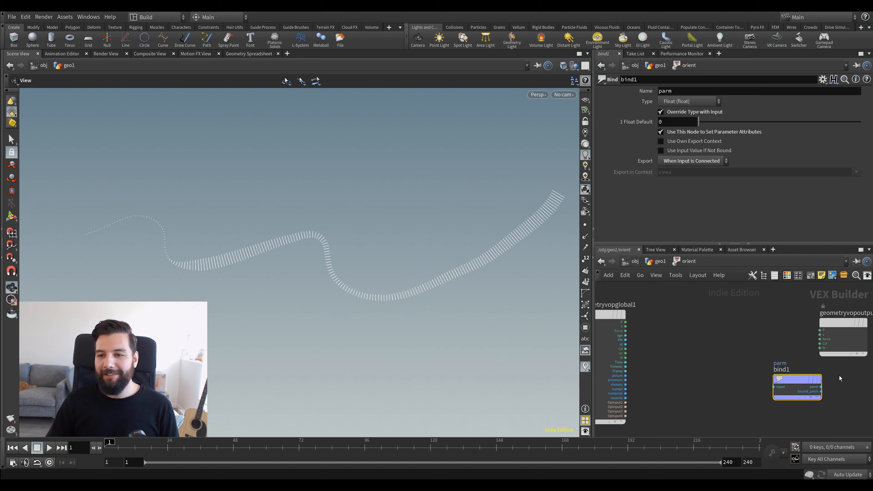
double_click(666, 91)
text(orient)
key(Return)
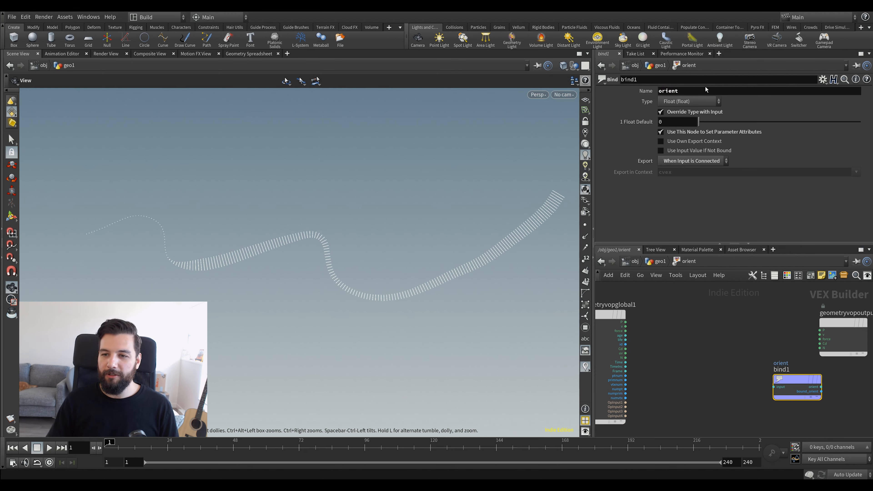
Set the type of the orient bind to 4 Floats (vector4).
click(695, 102)
click(695, 105)
click(701, 104)
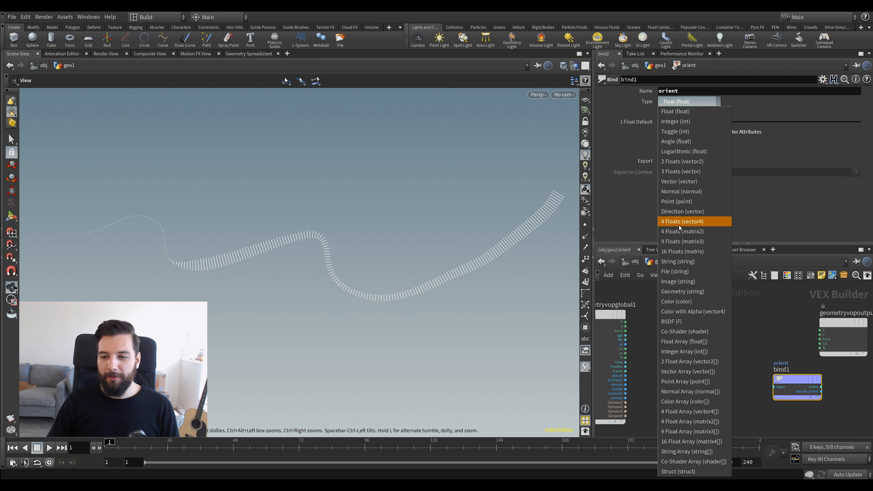
click(694, 222)
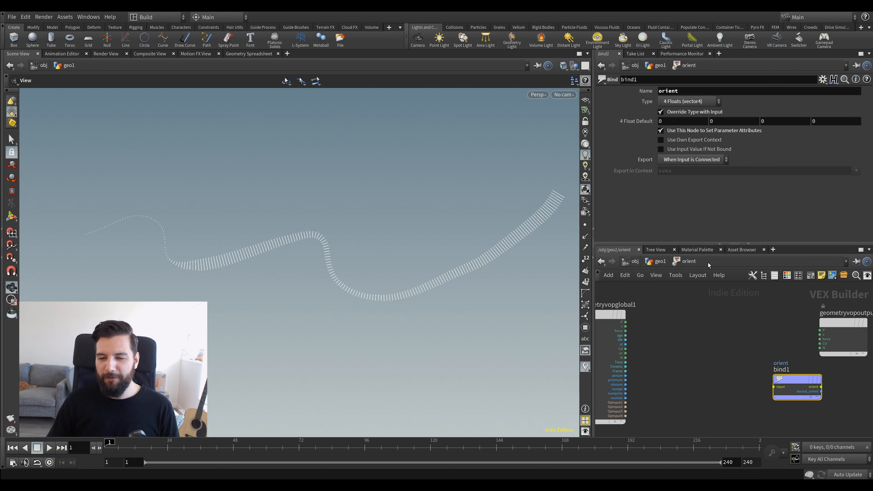
click(693, 100)
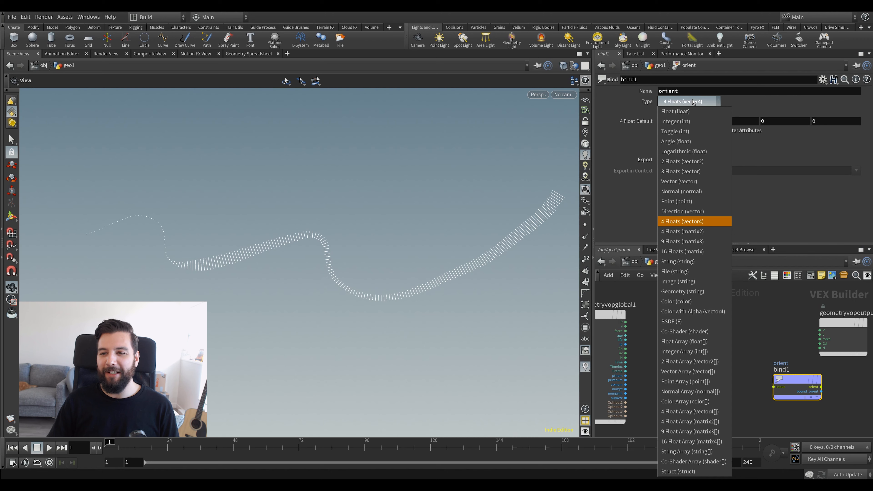
click(671, 103)
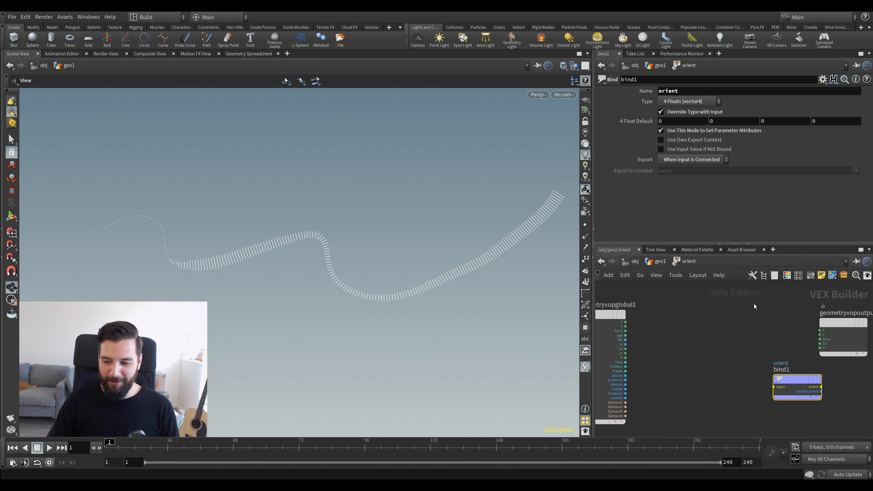
Shift bind1 slightly further from geometryvopglobal1 to leave space ahead of it.
middle_drag(768, 369, 744, 323)
scroll(753, 345, up, 2)
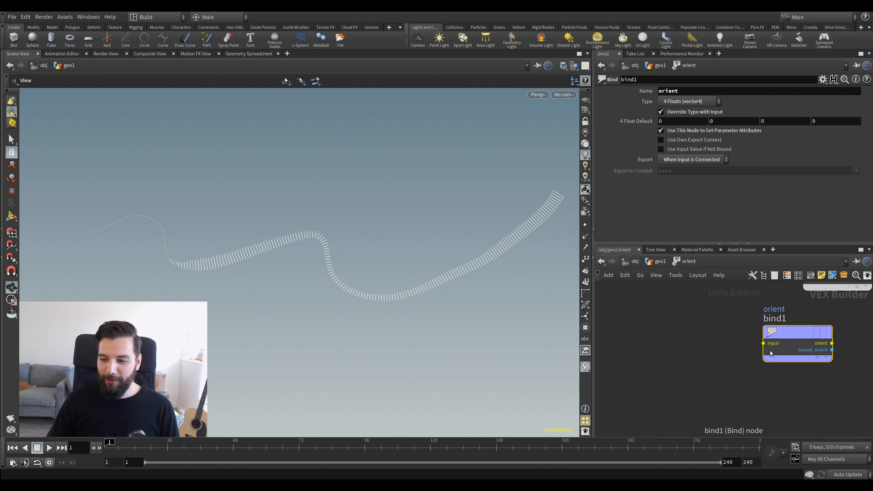
drag(774, 336, 789, 337)
scroll(684, 346, down, 1)
middle_drag(692, 345, 743, 368)
scroll(742, 366, down, 1)
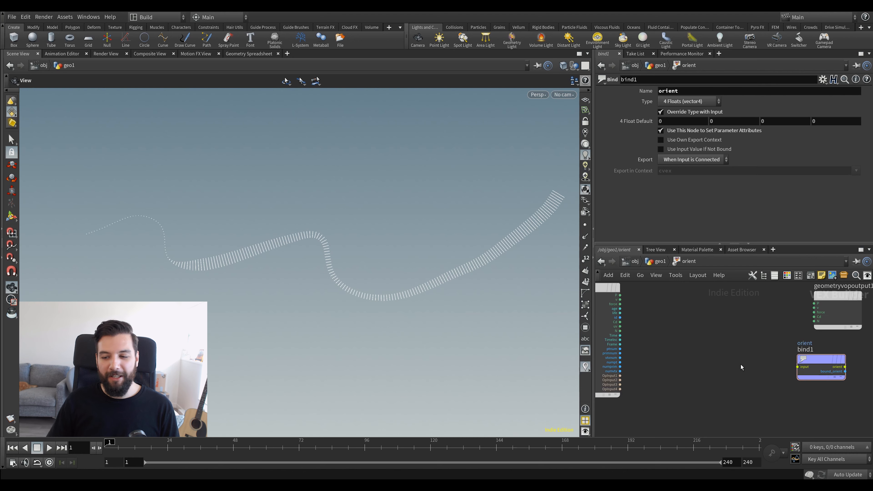
Add a Rotate node ahead of bind1 and line it up, keeping its signature at 4x4 Matrix.
key(Tab)
text(ro)
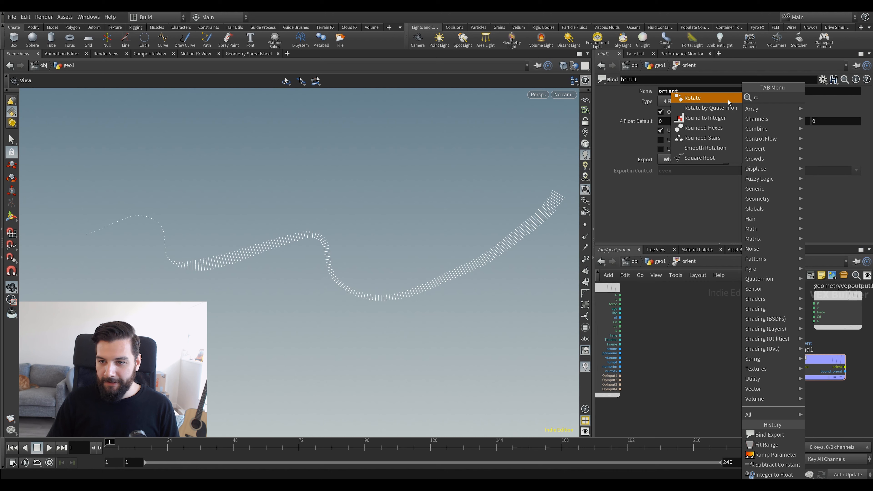
key(Return)
click(734, 387)
scroll(734, 387, up, 2)
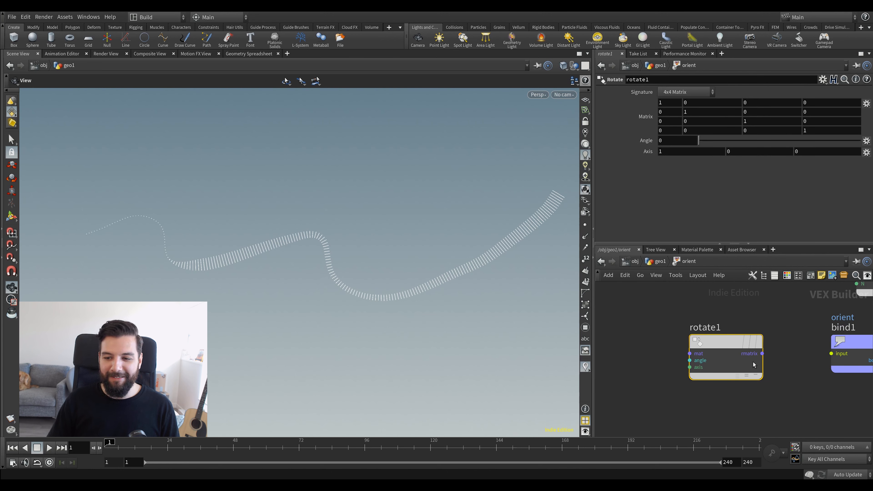
mouse_move(732, 344)
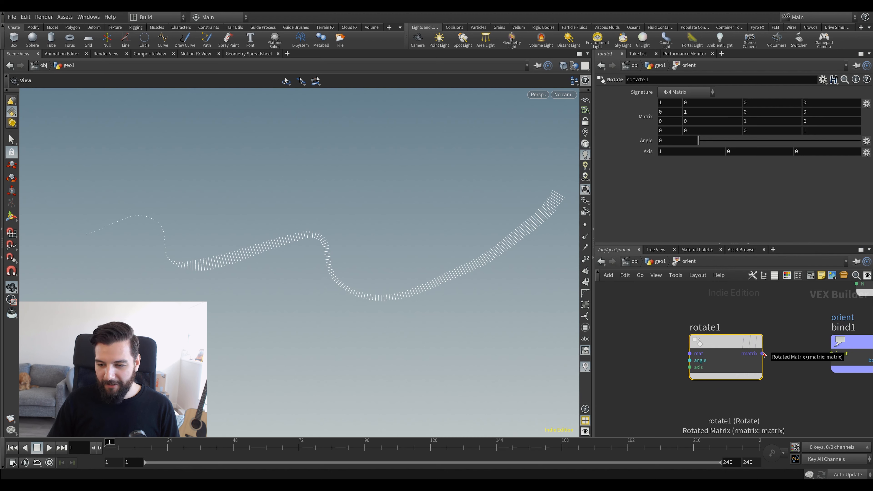
click(668, 95)
click(673, 92)
drag(709, 342, 717, 343)
Try connecting rotate1's rmatrix output directly to bind1's input, and undo the connection.
scroll(729, 306, down, 2)
middle_drag(727, 304, 717, 308)
scroll(744, 340, up, 2)
click(751, 345)
click(811, 345)
middle_drag(794, 326, 762, 338)
drag(539, 295, 472, 261)
right_drag(450, 226, 359, 272)
key(ctrl+z)
middle_drag(441, 307, 428, 249)
drag(443, 291, 517, 219)
key(g)
drag(450, 244, 395, 253)
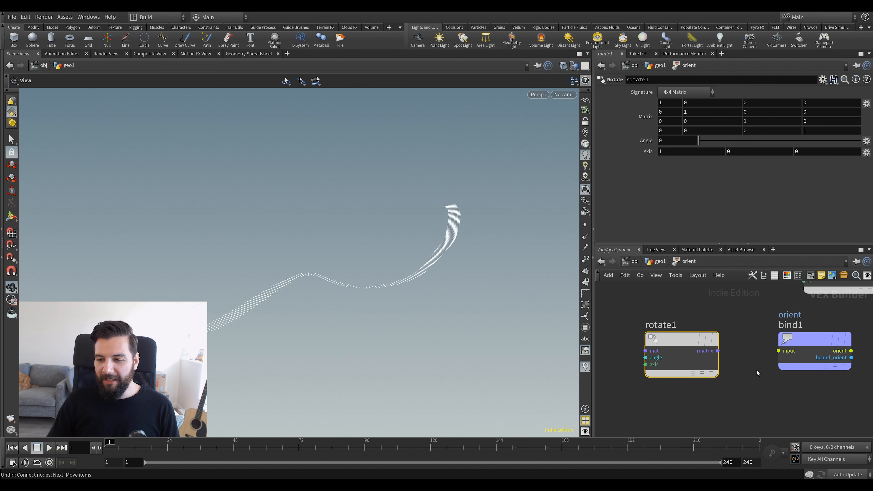
Move bind1 further away from rotate1 to make room for a node between them.
click(807, 341)
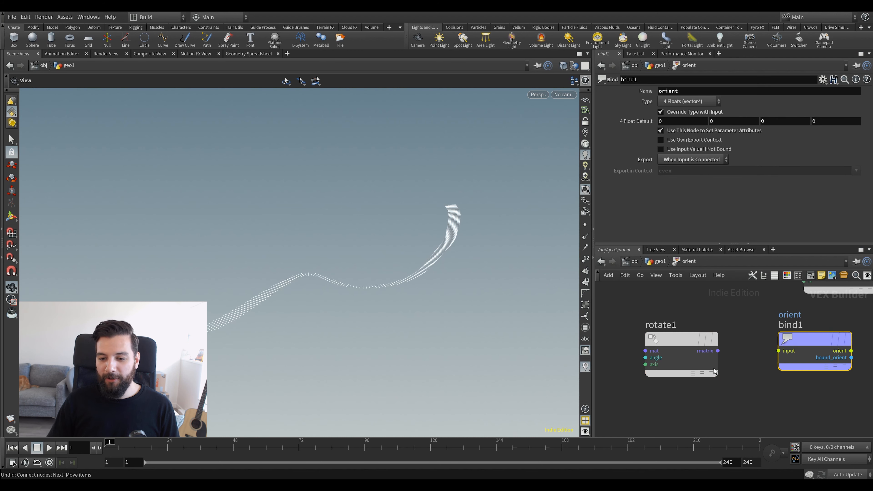
scroll(749, 398, down, 1)
middle_drag(746, 397, 701, 384)
drag(754, 341, 811, 343)
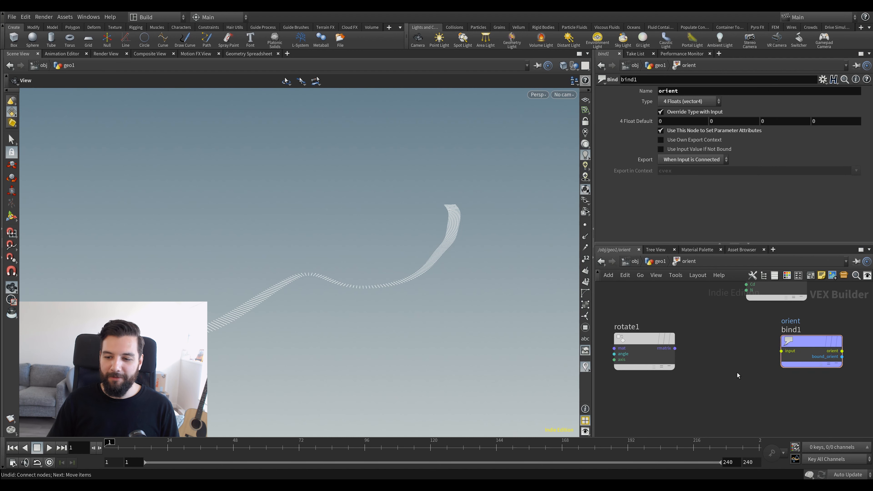
Add a Matrix3 to Quaternion node between rotate1 and bind1.
key(Tab)
text(matr)
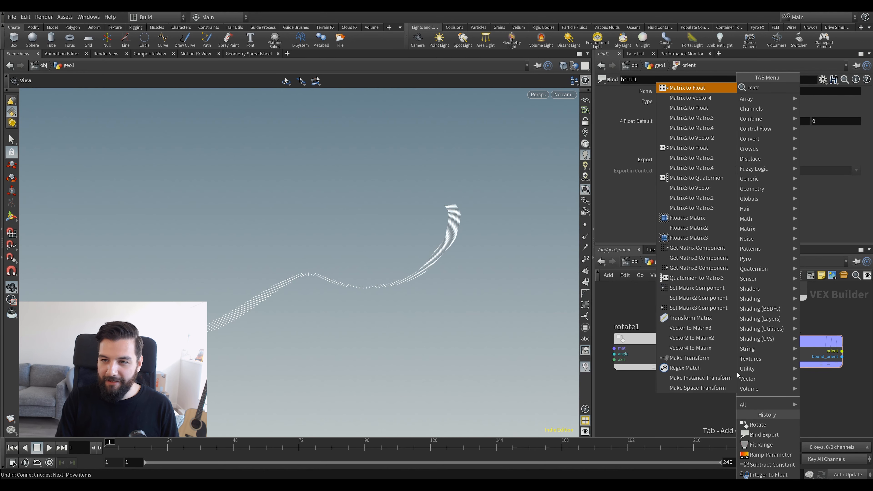
text(ixtoq)
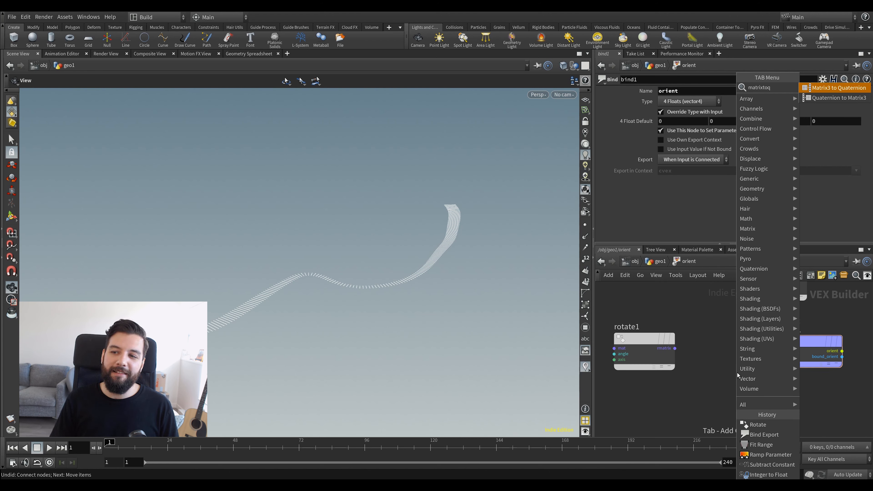
key(Return)
click(731, 374)
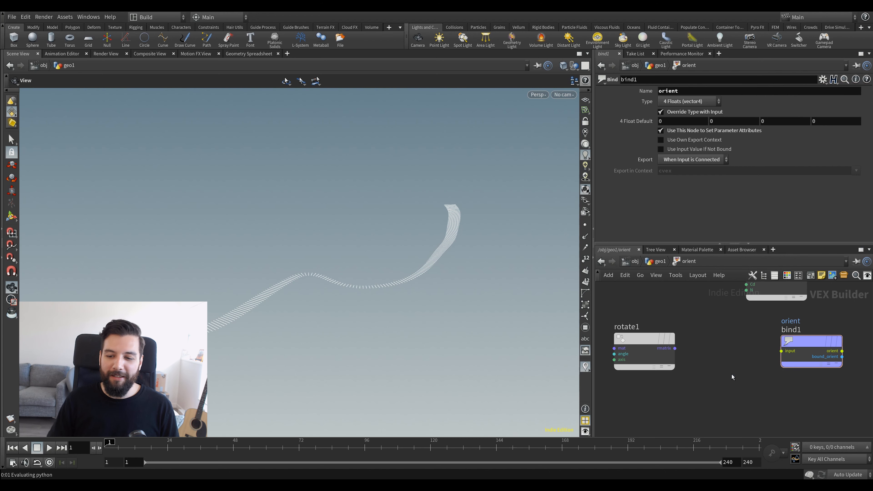
Connect rotate1's rmatrix output to the matx input of matxtoquat1.
scroll(724, 352, up, 2)
click(666, 347)
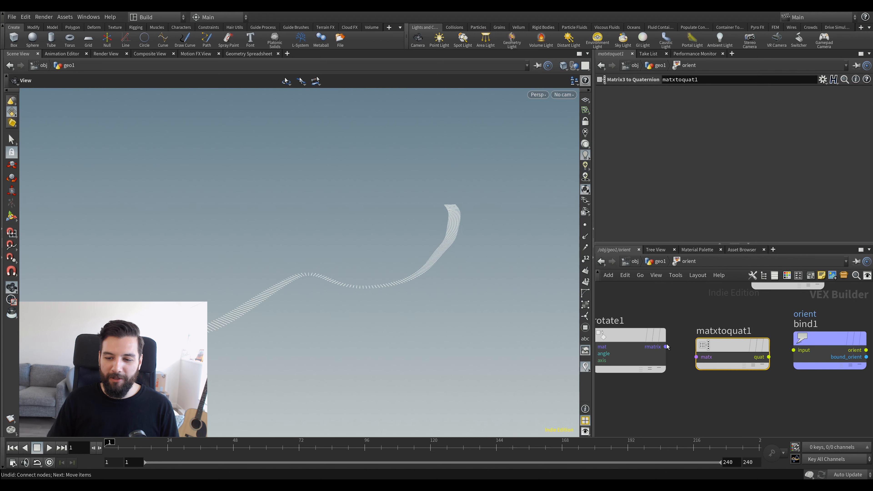
click(689, 360)
middle_drag(692, 346, 701, 325)
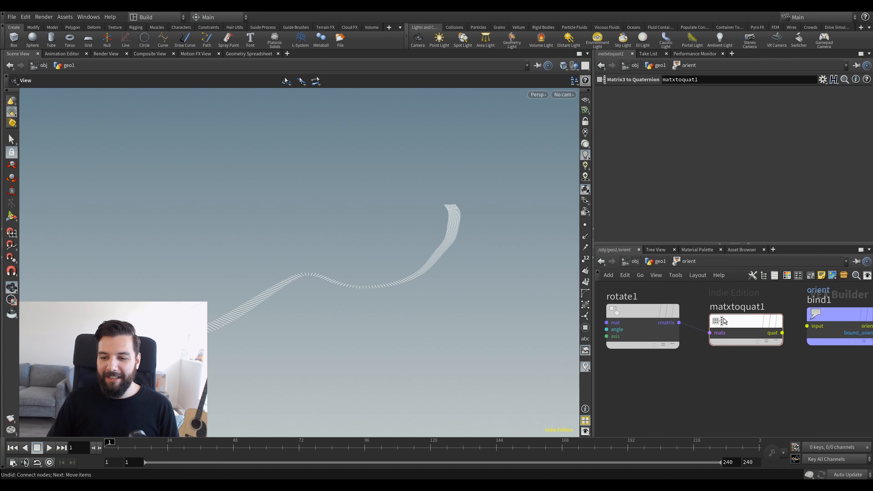
Set rotate1's signature to 3x3 Matrix and connect matxtoquat1's quat output to bind1's input.
click(640, 310)
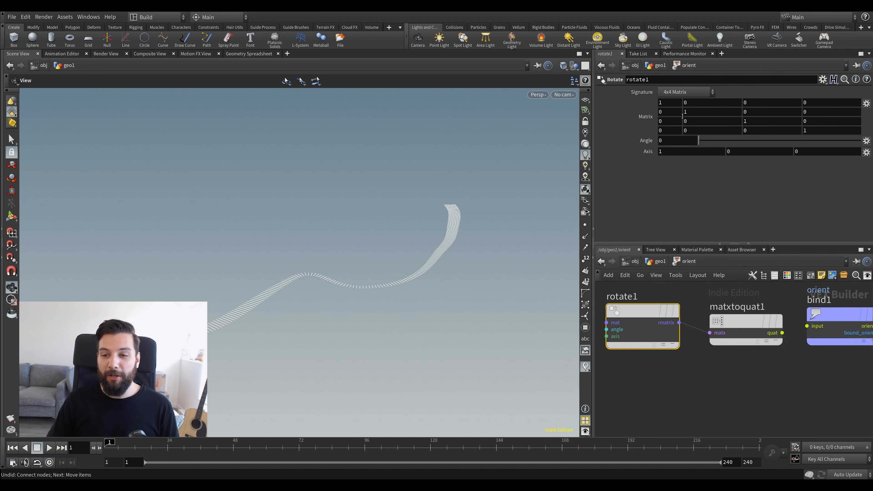
click(678, 95)
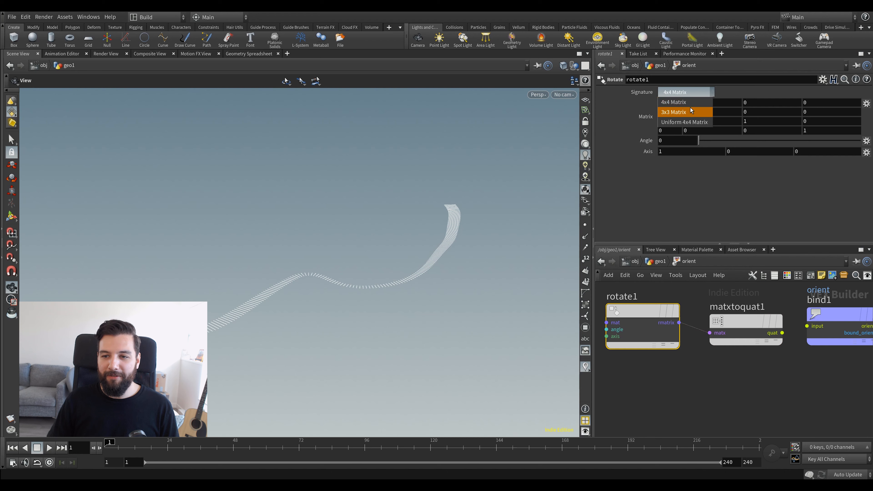
click(675, 113)
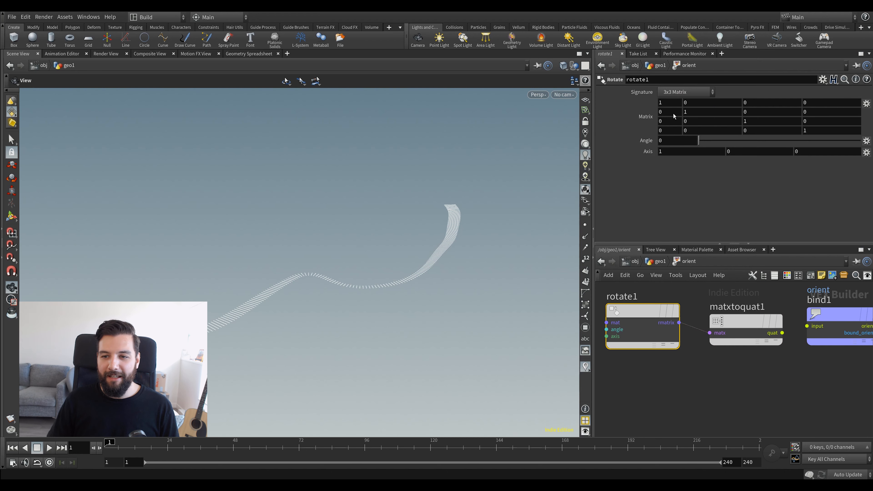
click(783, 333)
click(807, 326)
Connect the N output of the global variables node to rotate1's axis input.
middle_drag(711, 375, 785, 375)
scroll(784, 376, down, 3)
scroll(767, 363, up, 1)
middle_drag(687, 315, 738, 377)
drag(661, 320, 627, 320)
scroll(739, 365, up, 2)
middle_drag(744, 392, 756, 349)
mouse_move(752, 365)
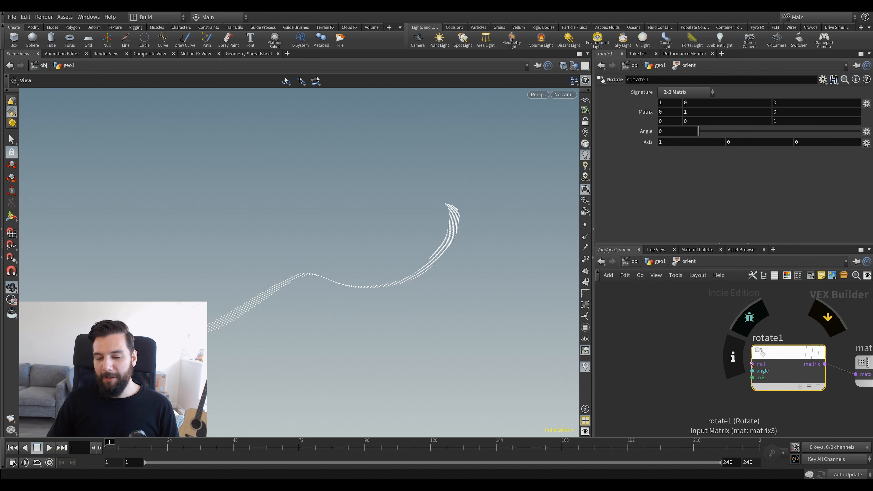
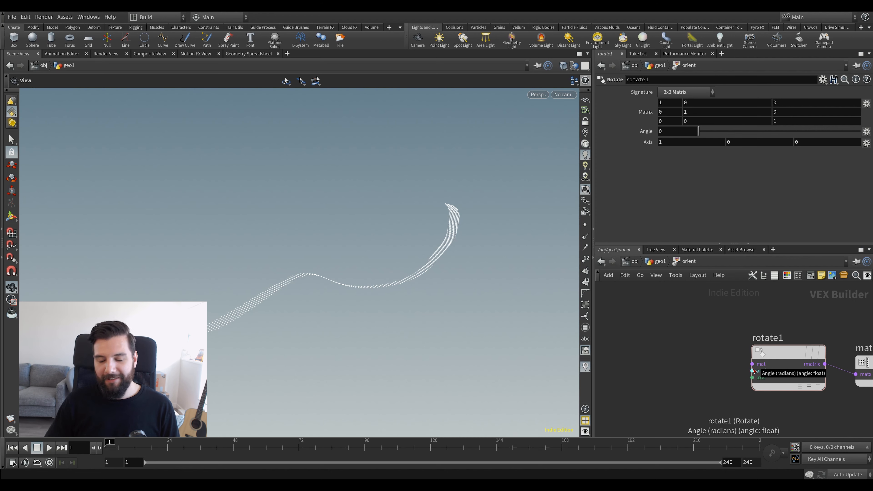
scroll(721, 352, down, 2)
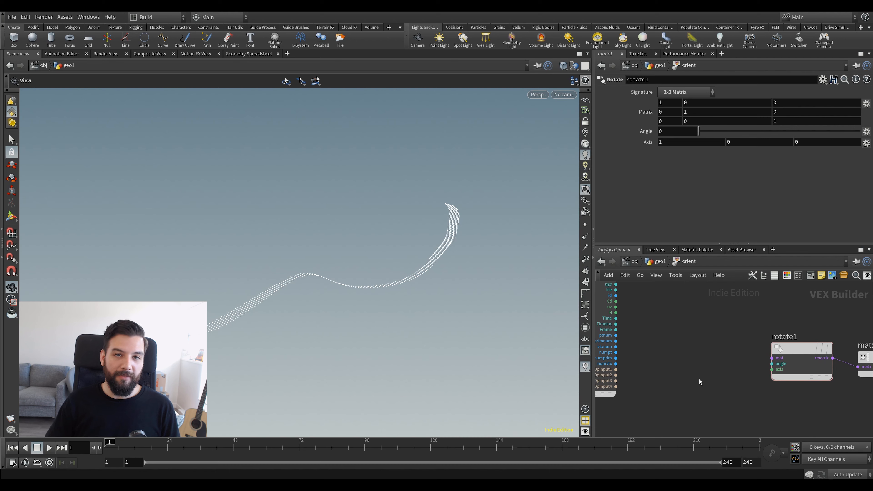
key(Tab)
key(Escape)
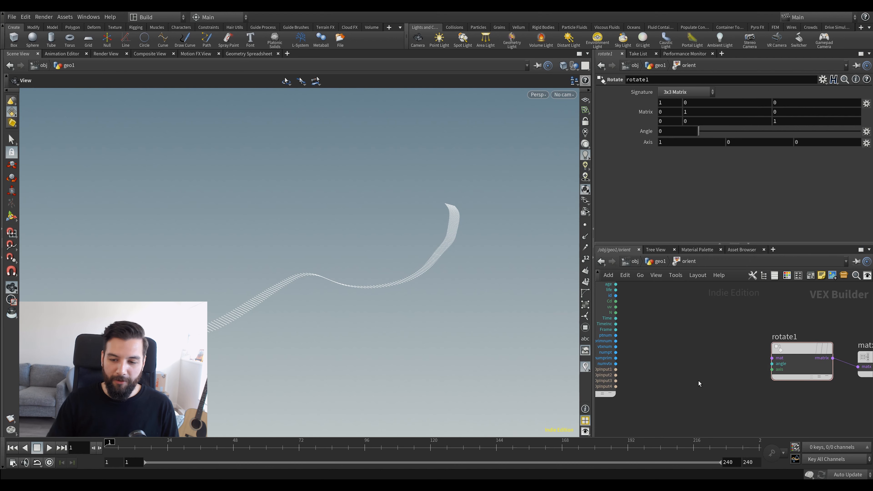
click(616, 312)
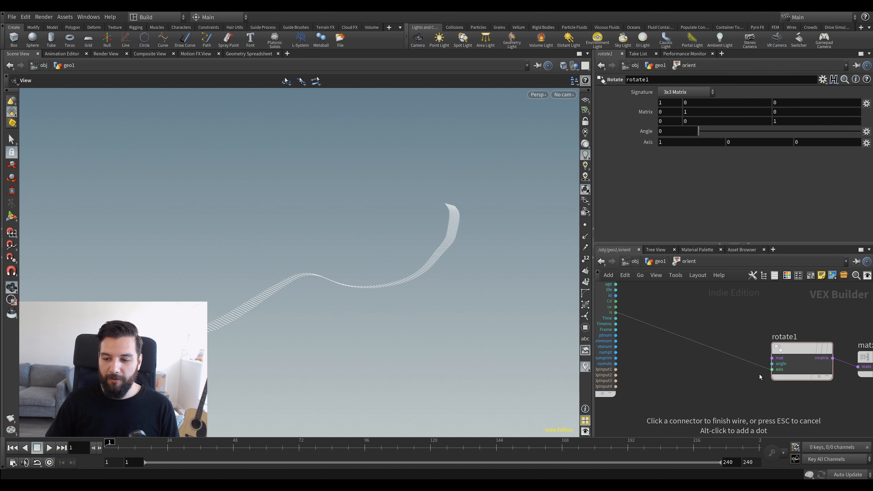
click(772, 370)
Insert a Normalize node on the wire between the N output and rotate1's axis input.
key(Tab)
text(const)
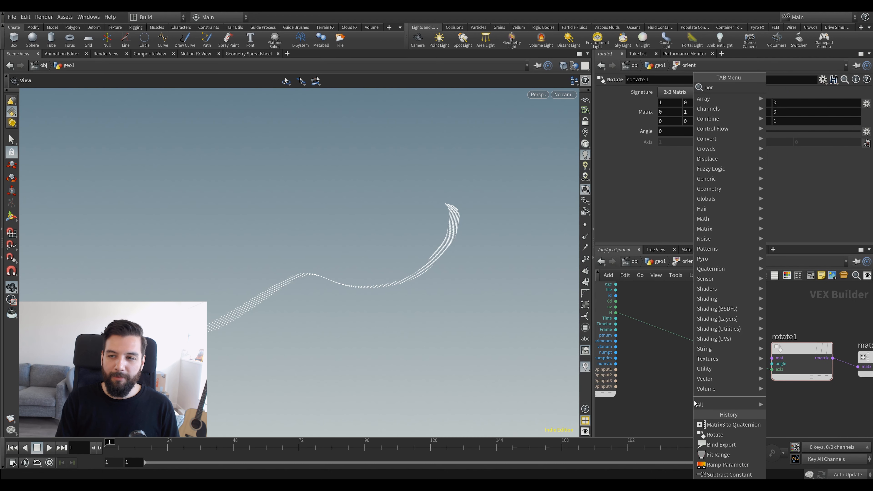
key(Return)
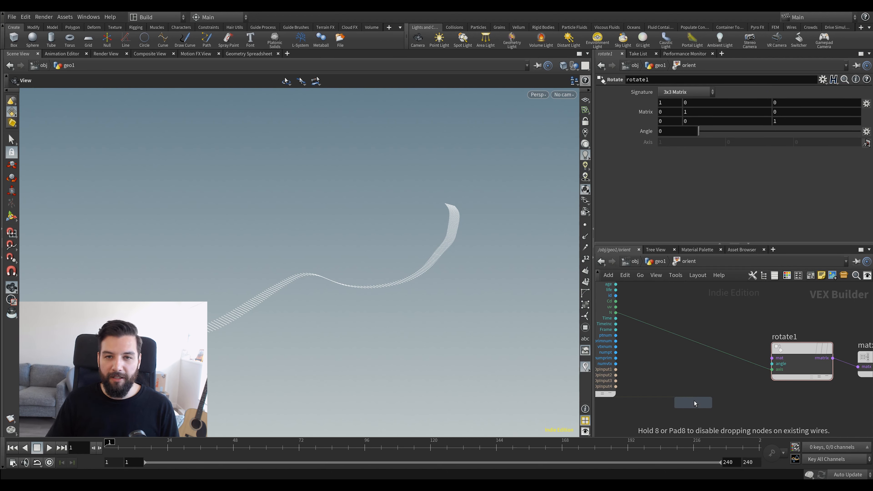
click(690, 344)
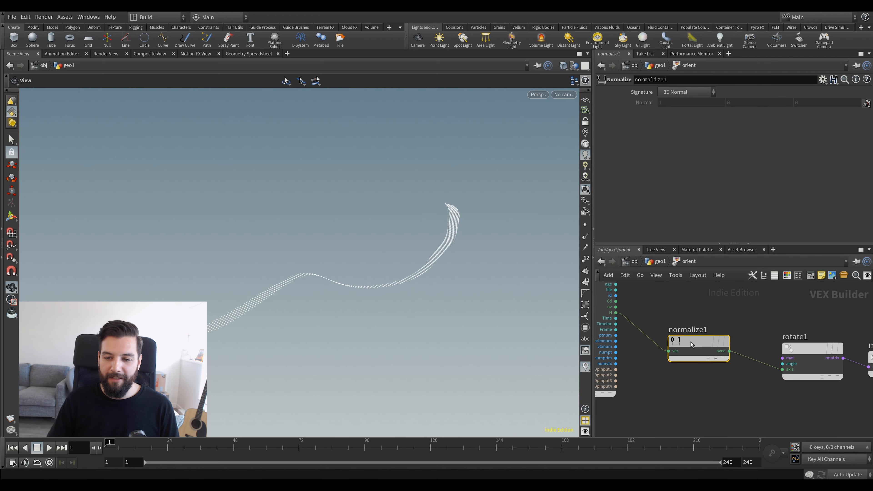
scroll(688, 362, up, 2)
click(815, 351)
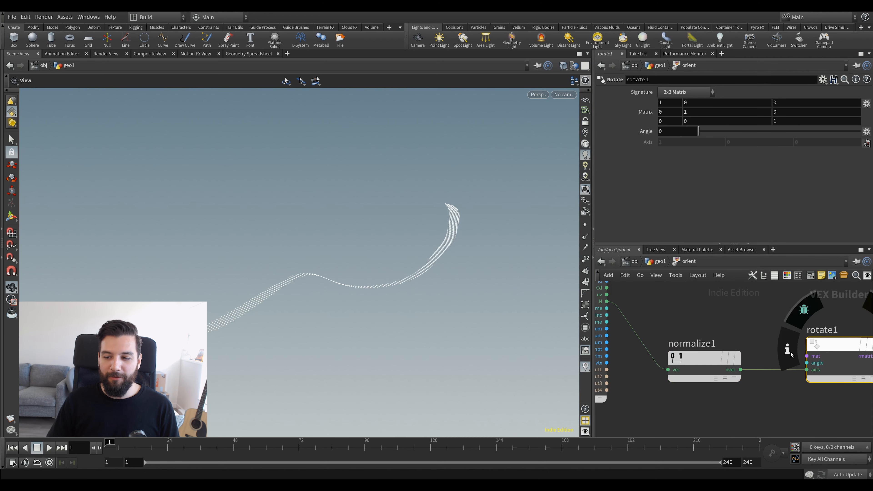
mouse_move(722, 350)
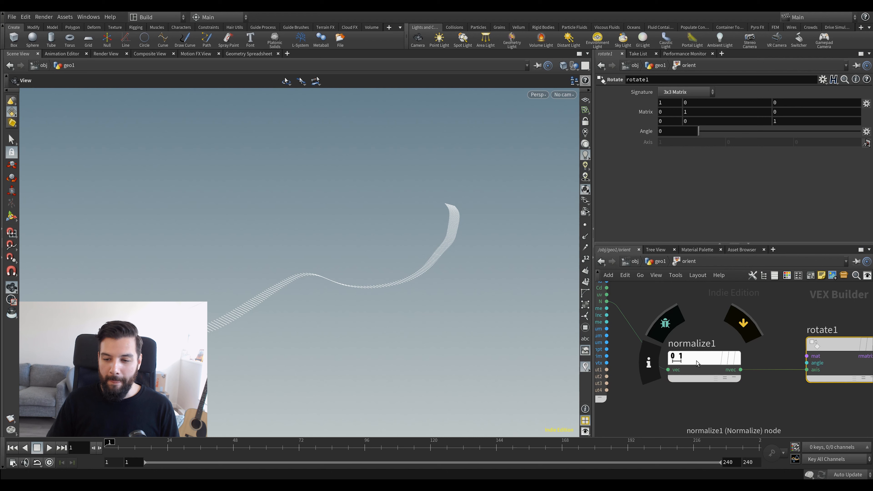
drag(699, 361, 701, 360)
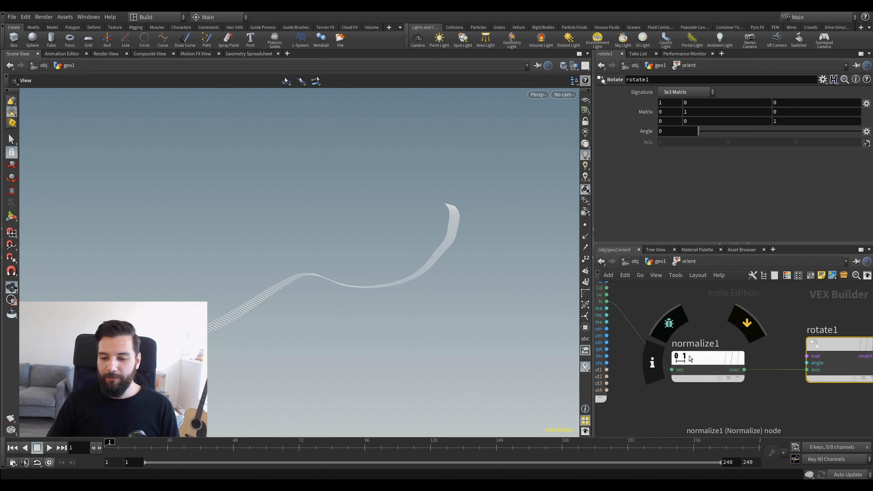
middle_drag(732, 415, 715, 417)
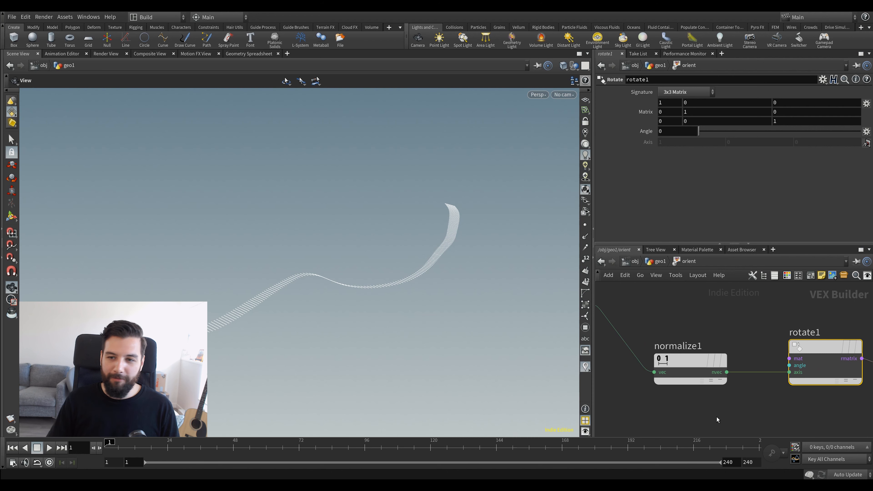
Add a Degrees to Radians node in the free space above normalize1.
drag(497, 369, 438, 265)
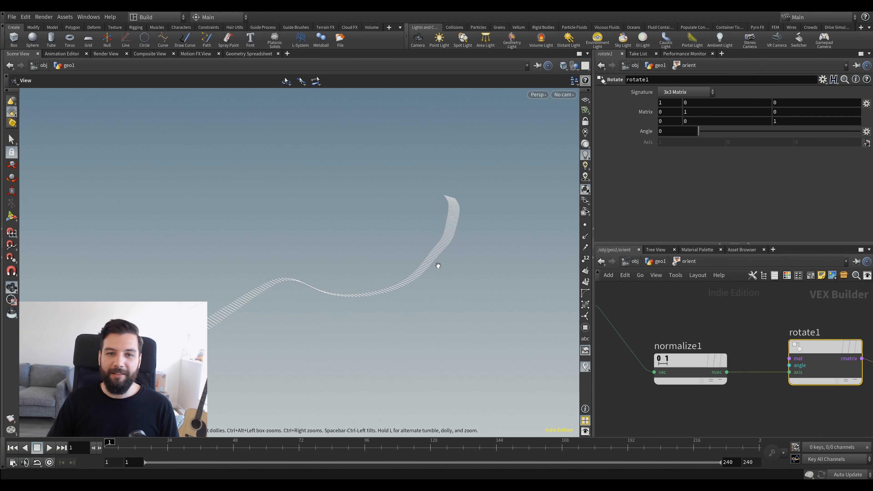
key(h)
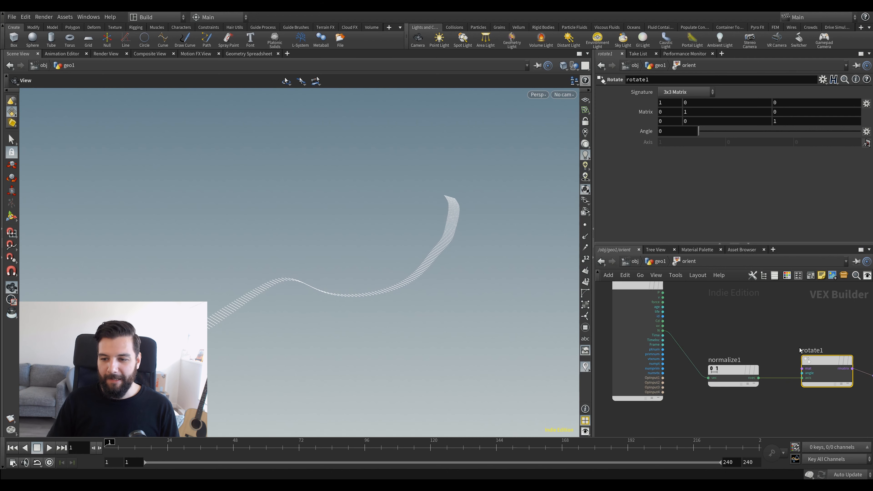
scroll(736, 340, up, 2)
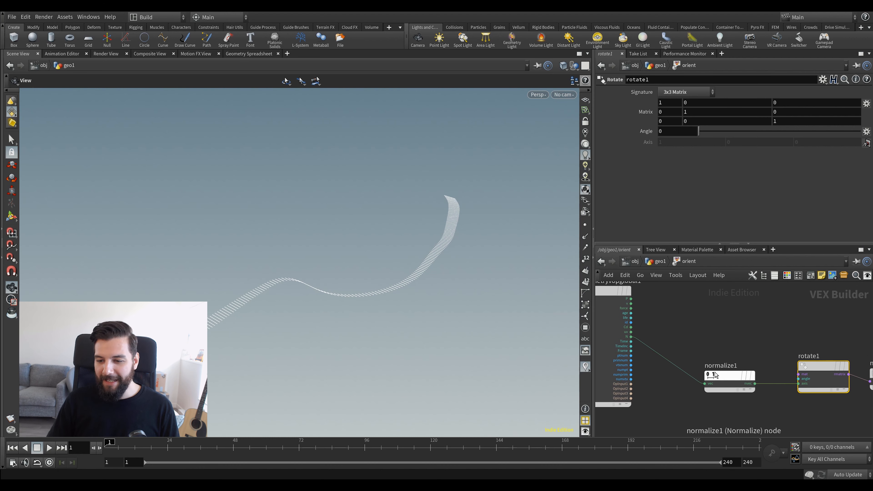
scroll(741, 374, up, 2)
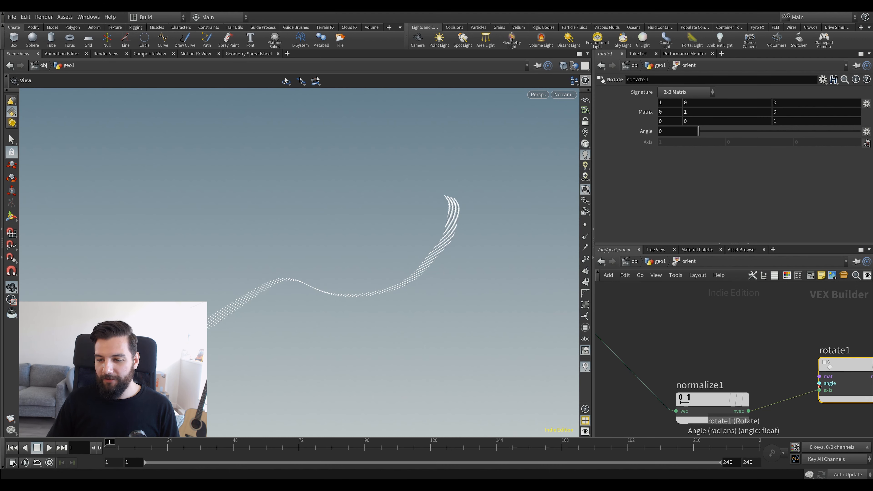
key(Tab)
text(deg)
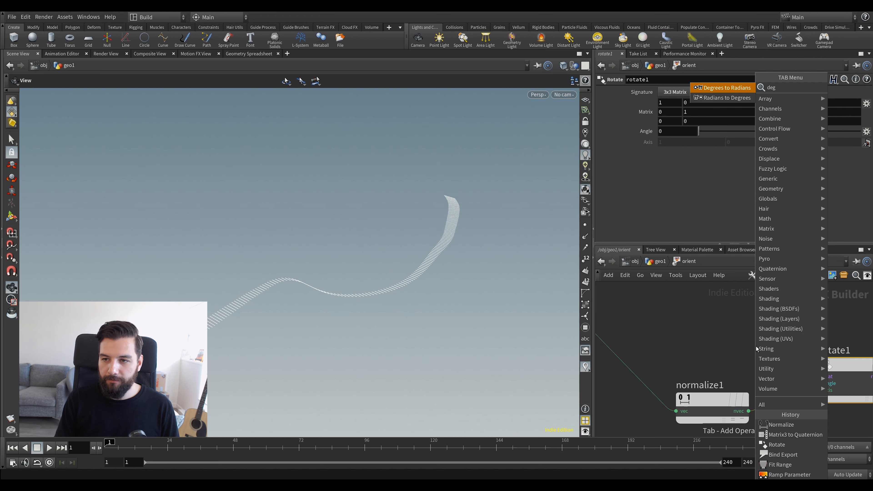
key(Return)
click(704, 314)
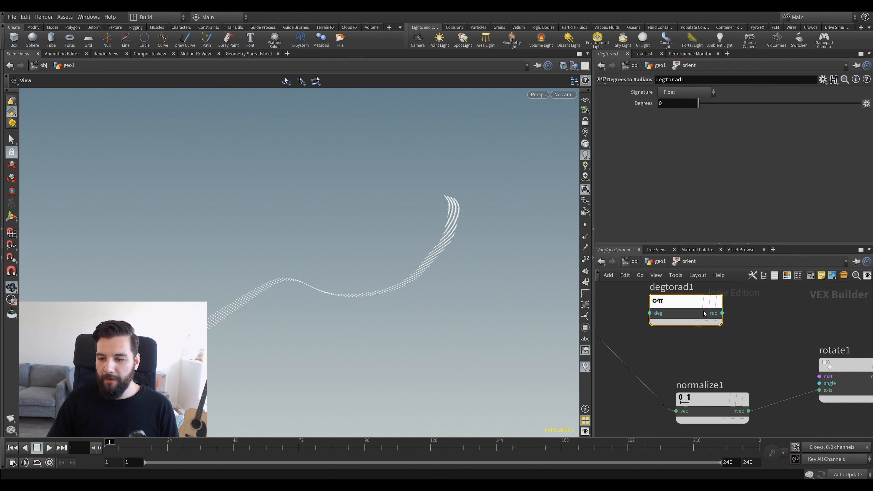
Connect the rad output of degtorad1 to the angle input of rotate1 and set its Degrees to 5.
click(723, 313)
click(820, 383)
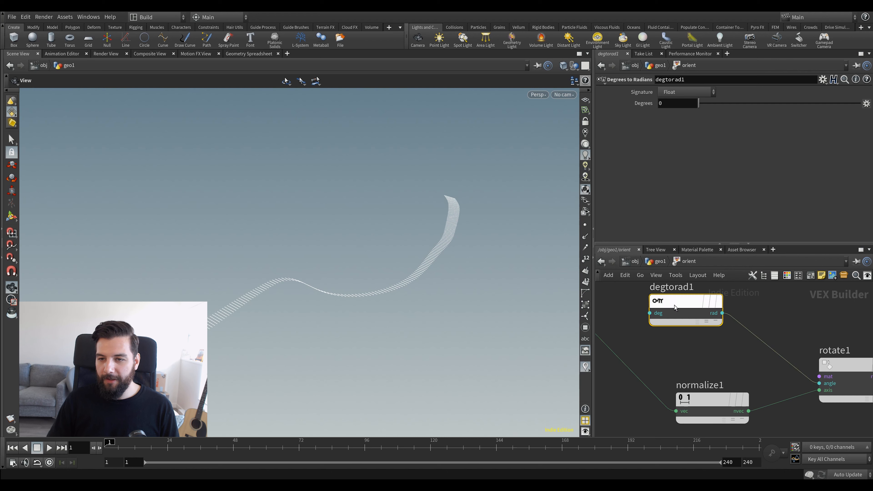
middle_drag(682, 103, 702, 108)
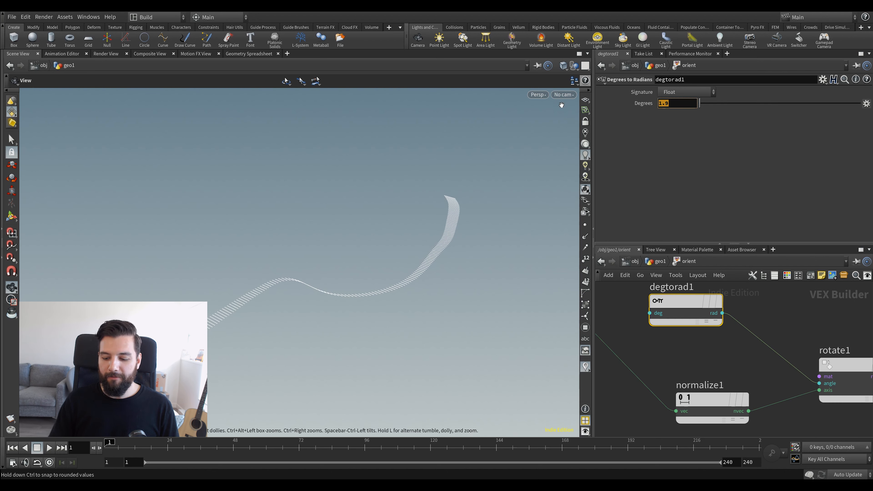
text(5)
key(Return)
drag(275, 314, 240, 310)
Set the Degrees of degtorad1 to 90 and inspect the rotated copies along the curve.
double_click(661, 104)
text(90)
key(Return)
drag(320, 261, 239, 303)
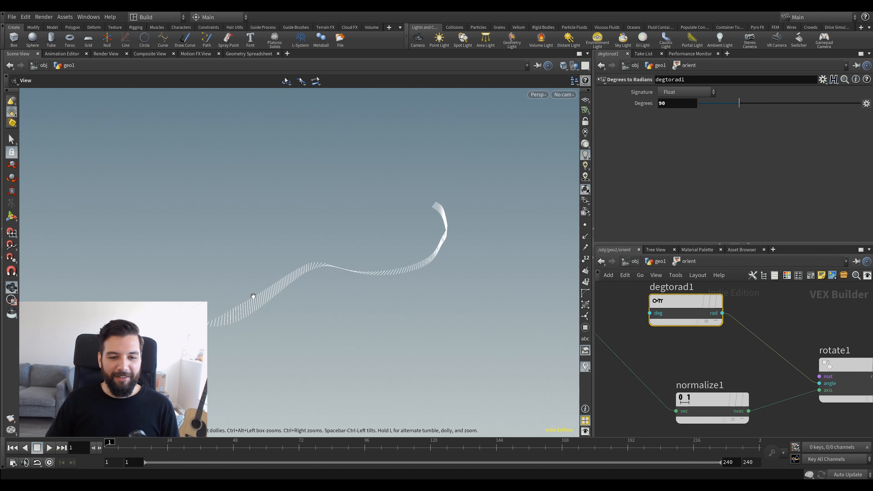
drag(451, 231, 445, 277)
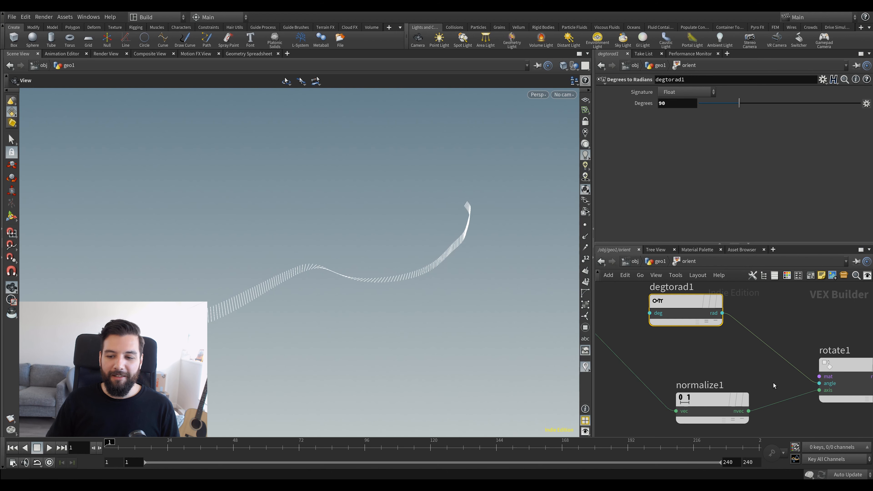
Reposition degtorad1 directly above the normalize1 node in the orient network.
drag(656, 302, 663, 333)
scroll(726, 302, down, 5)
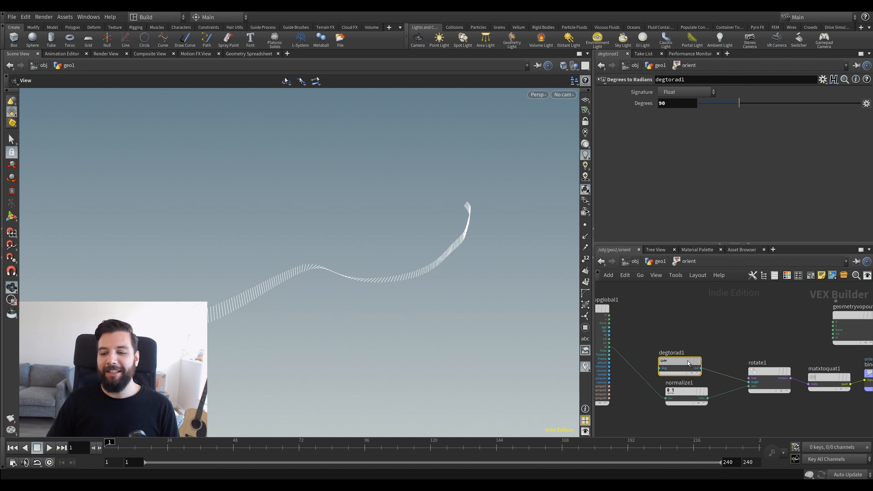
drag(685, 364, 692, 365)
middle_drag(703, 303, 764, 282)
drag(647, 299, 631, 349)
scroll(711, 344, up, 4)
scroll(688, 329, down, 2)
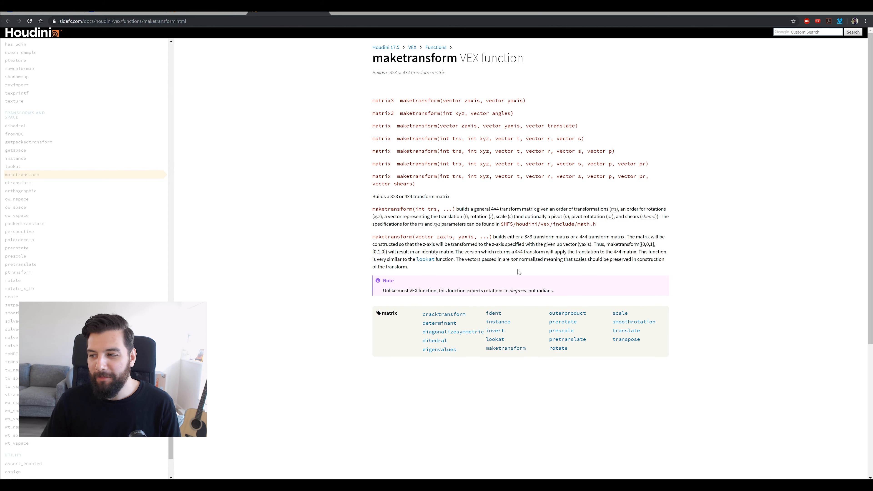
Examine the title of the maketransform VEX function page in the browser documentation.
drag(372, 59, 540, 62)
click(512, 61)
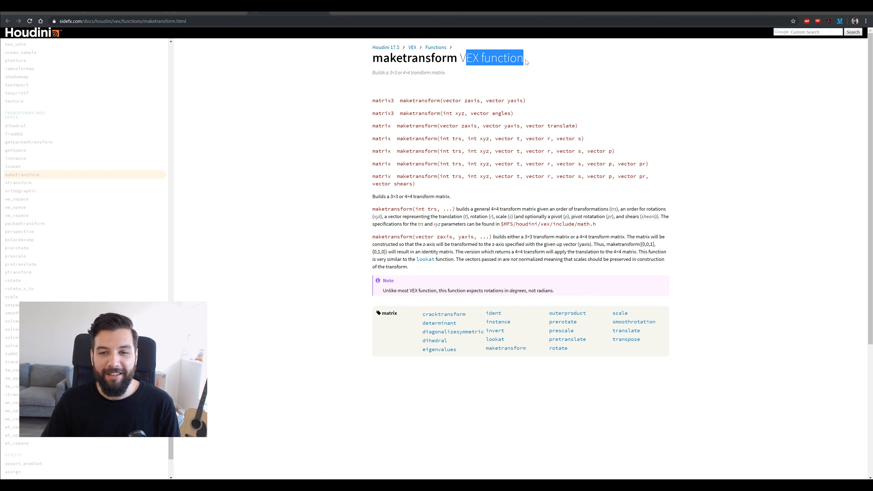
click(528, 61)
drag(460, 57, 485, 57)
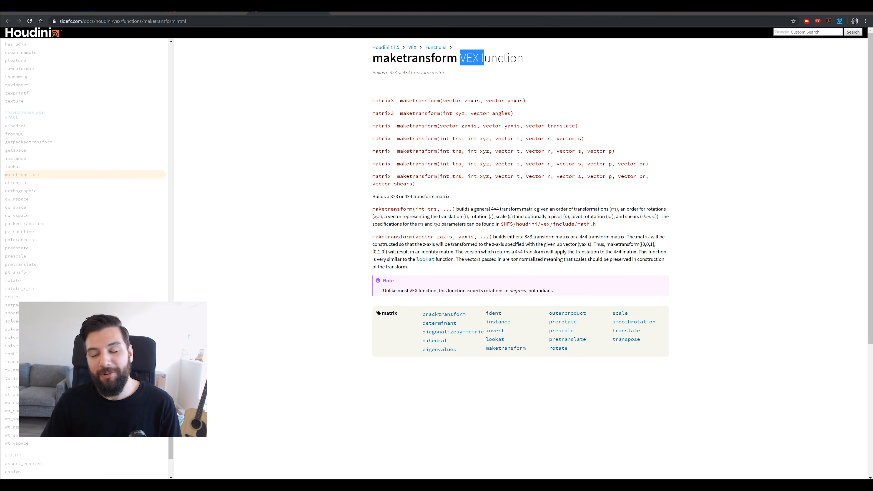
click(486, 70)
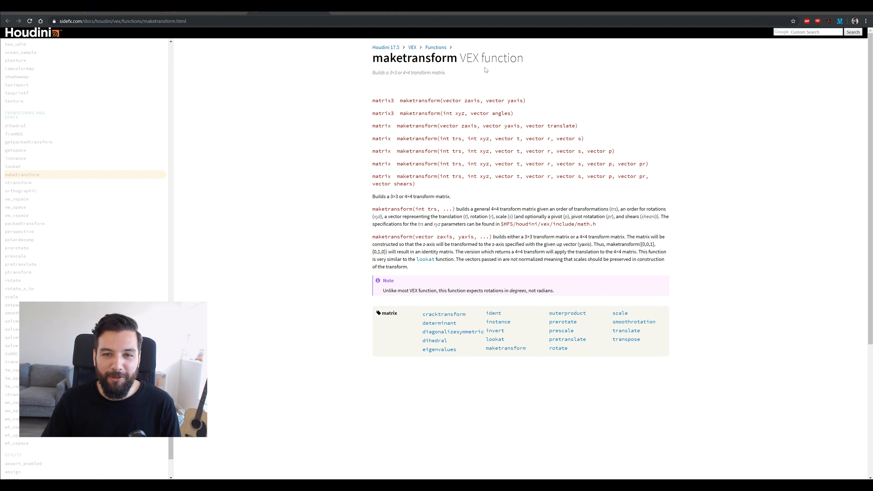
Switch back to Houdini and delete the unconnected attribute wrangle containing maketransform( from geo1.
key(alt+Tab)
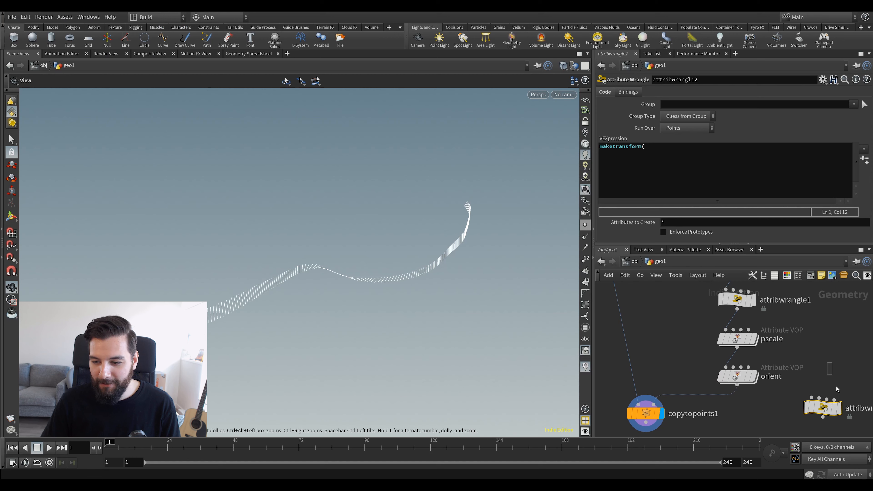
key(Delete)
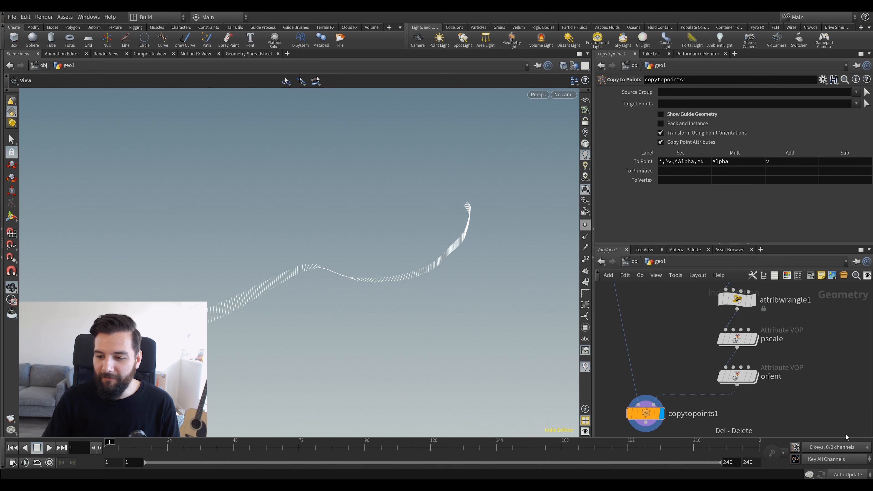
Inside the orient VOP network, place a Make Transform node above degtorad1 and inspect its inputs and output.
double_click(735, 378)
drag(714, 331, 703, 326)
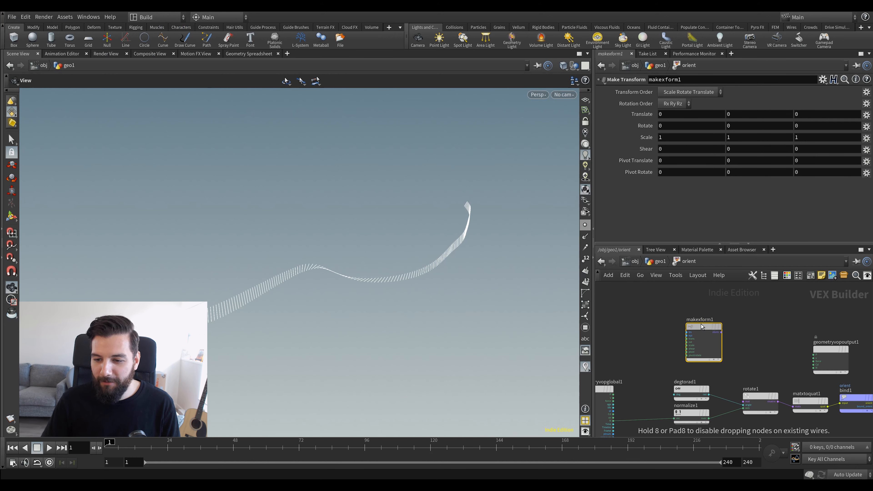
scroll(703, 327, up, 2)
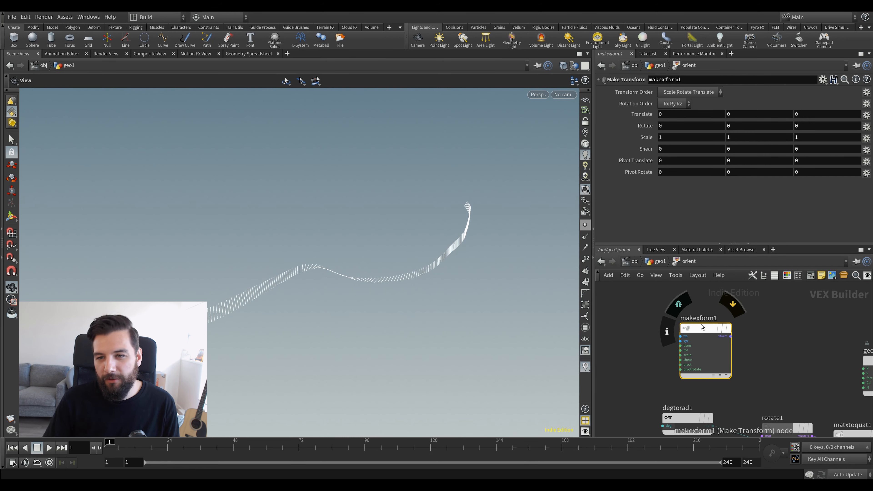
scroll(752, 338, up, 1)
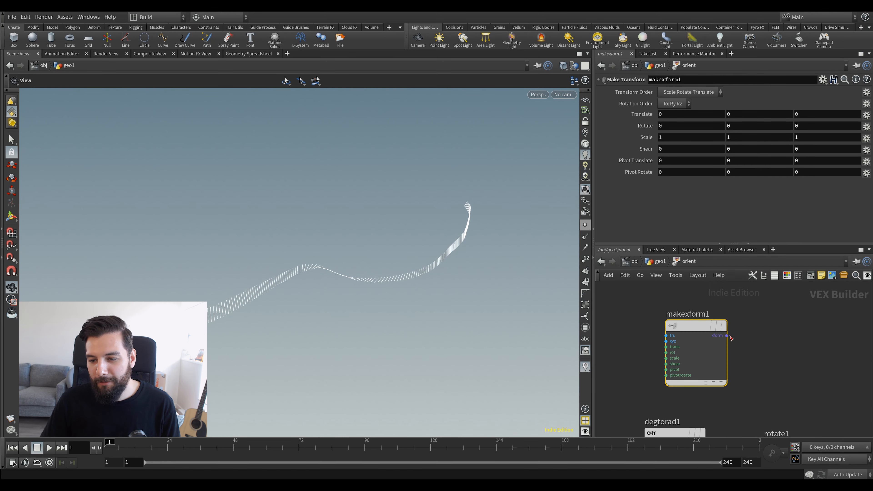
scroll(748, 343, down, 2)
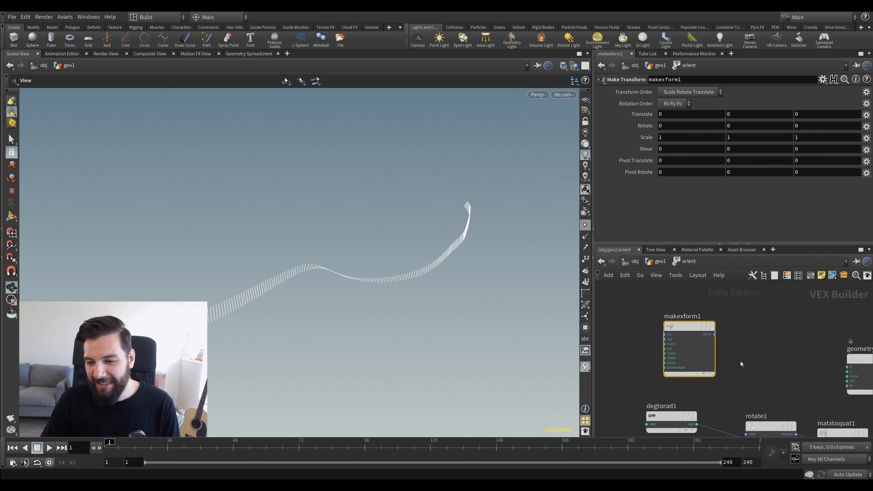
scroll(717, 348, up, 1)
middle_drag(727, 347, 712, 322)
drag(734, 432, 736, 433)
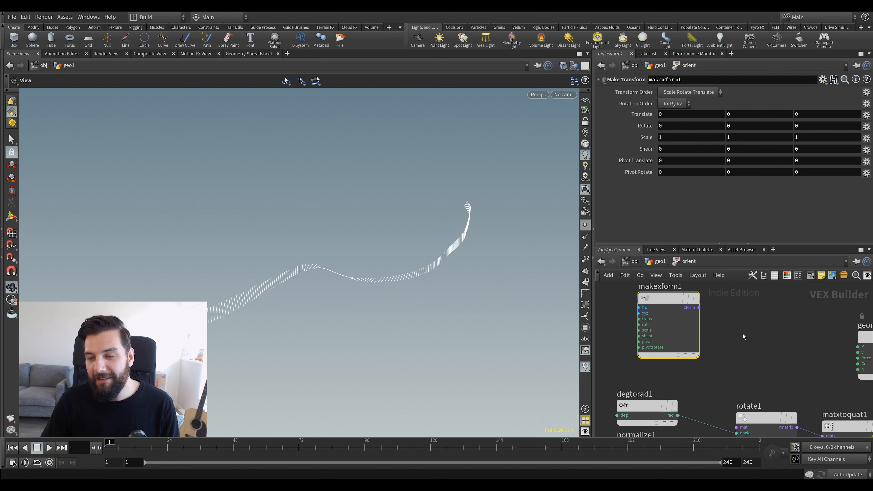
middle_drag(671, 305, 678, 314)
drag(678, 314, 657, 319)
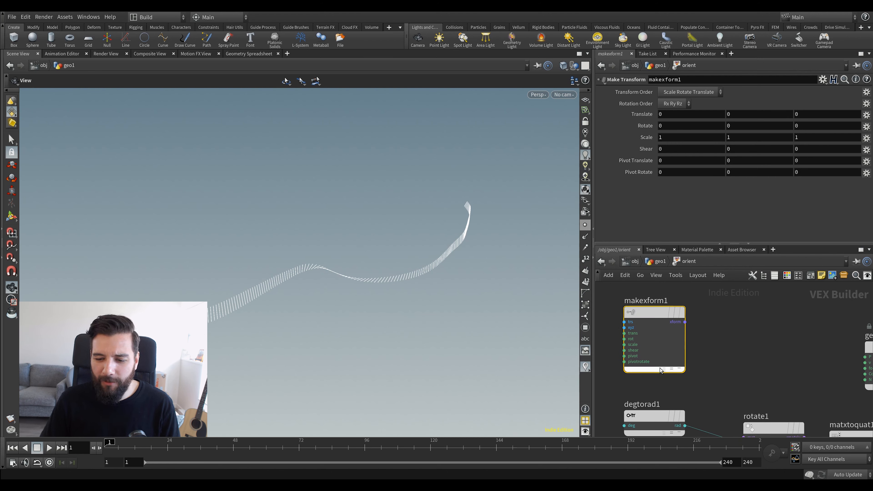
Switch to the browser and examine the maketransform signature that takes vector zaxis and vector yaxis.
click(275, 485)
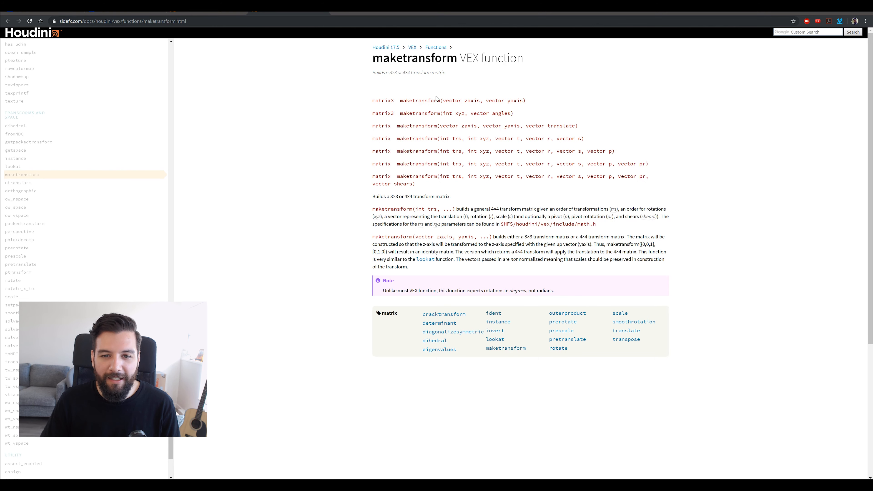
drag(397, 100, 526, 101)
click(423, 101)
click(451, 101)
click(483, 101)
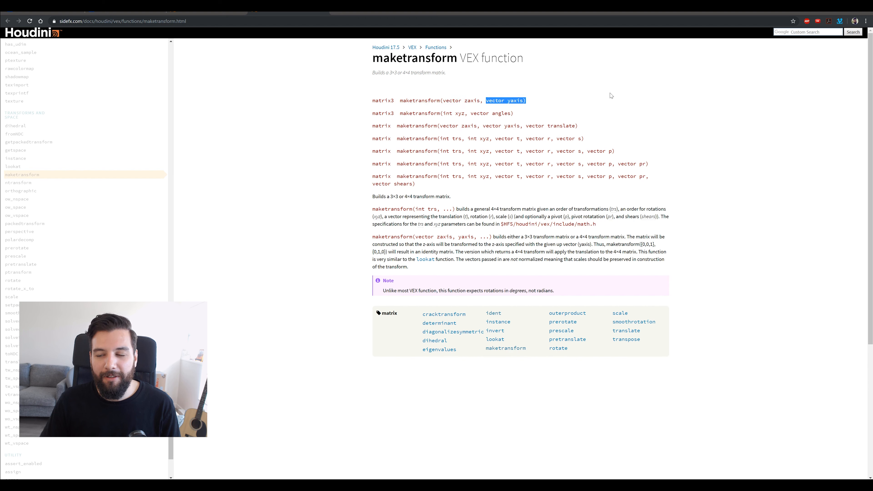
click(649, 93)
drag(452, 101, 483, 100)
click(484, 101)
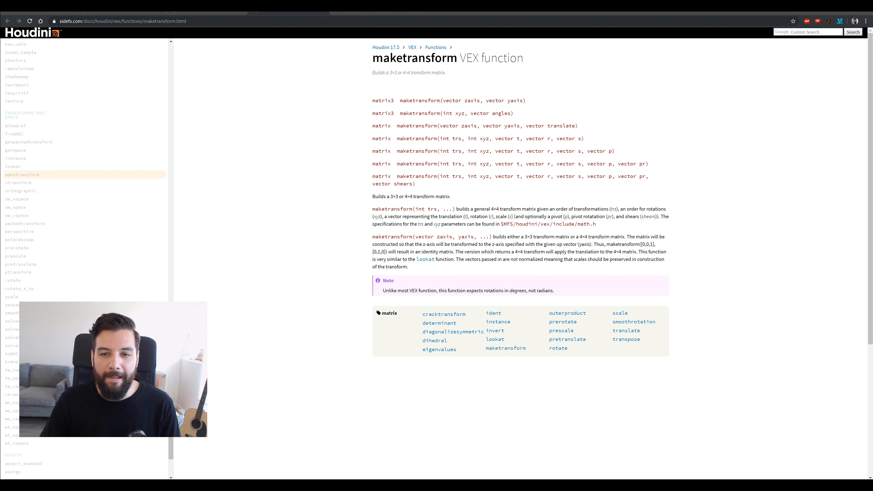
Switch back to Houdini and delete the Make Transform node from the orient network.
click(835, 12)
middle_drag(700, 323, 724, 330)
mouse_move(687, 316)
key(Delete)
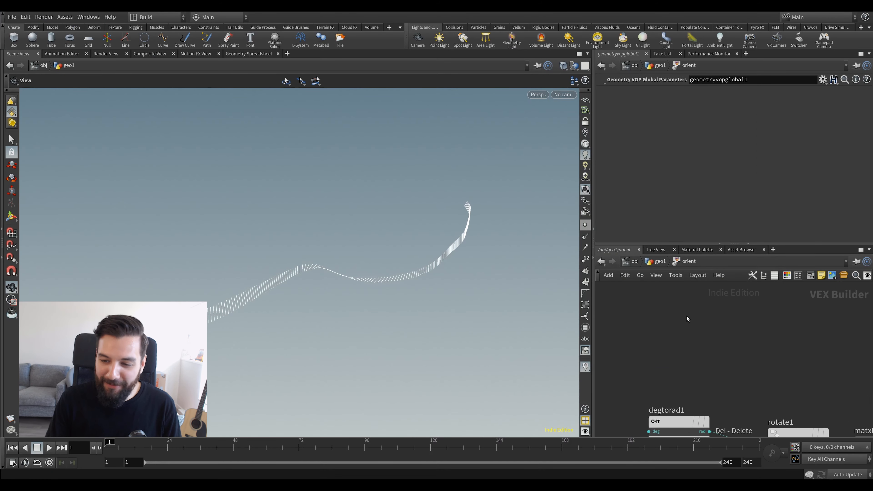
Add an Align node and a Look At node in the empty area above degtorad1.
key(Tab)
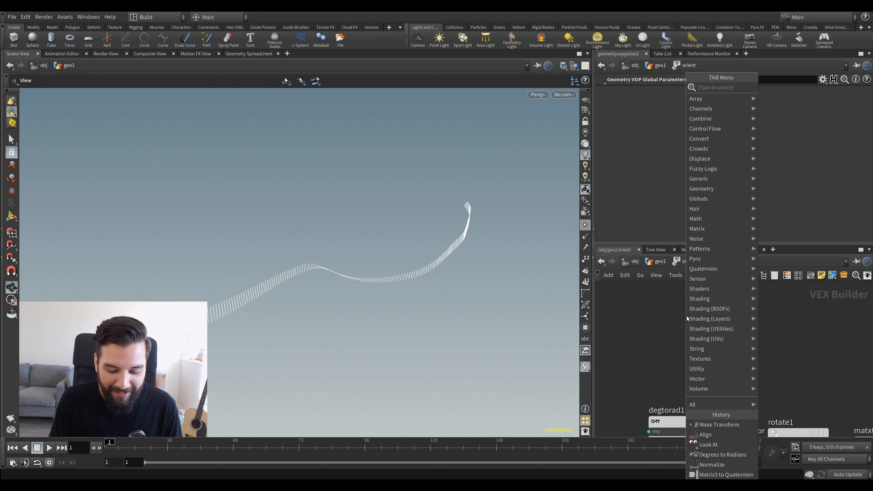
text(align)
key(Return)
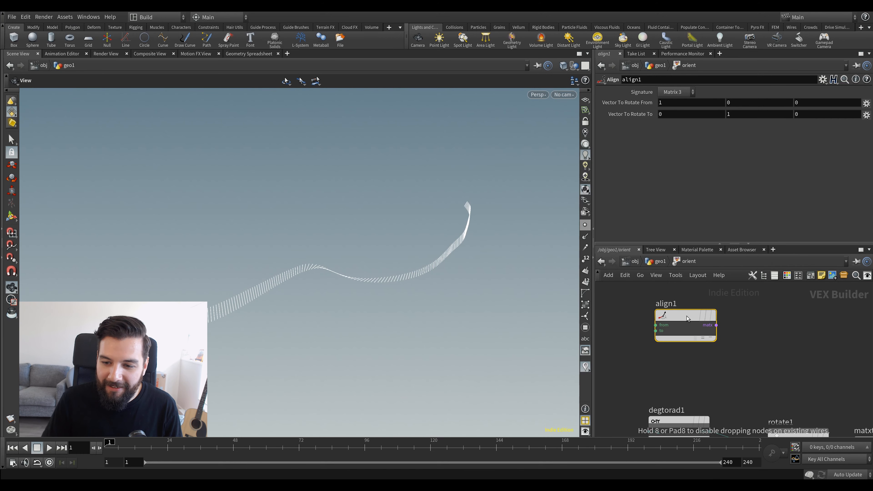
click(703, 354)
key(Tab)
text(look)
key(Return)
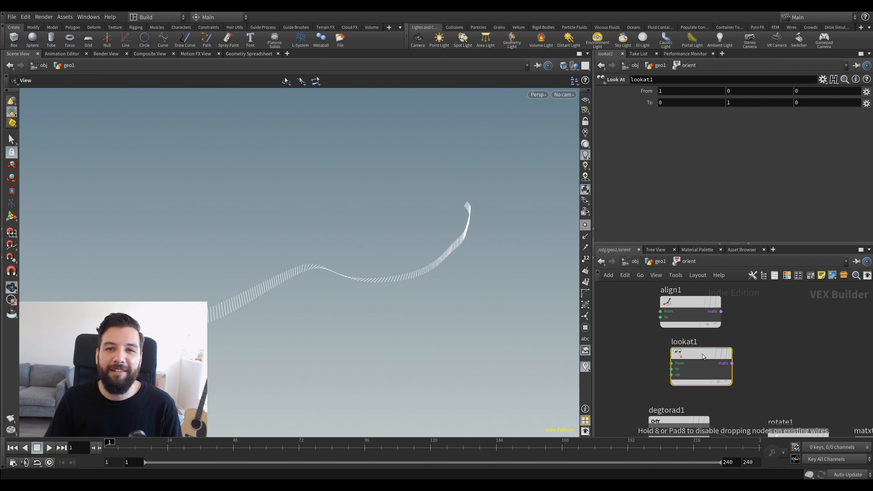
Switch to the browser and read the maketransform description, covering the identity matrix result and its comparison with lookat.
mouse_move(727, 359)
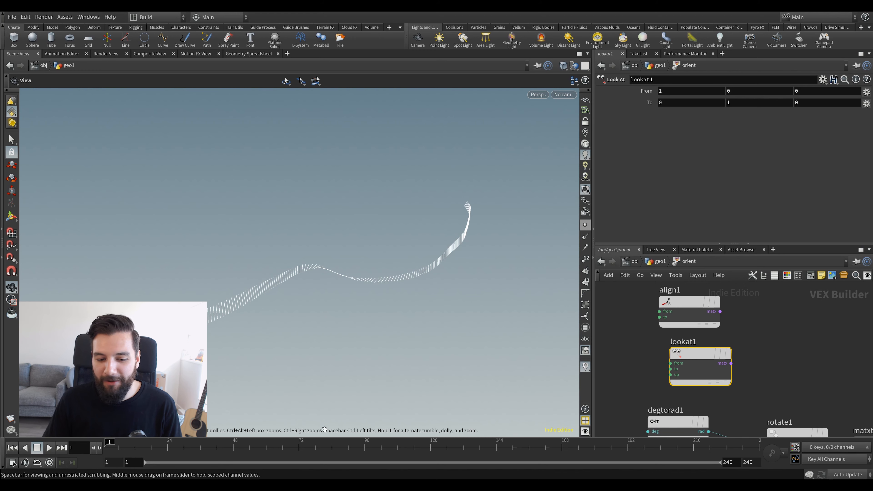
key(alt+Tab)
click(521, 101)
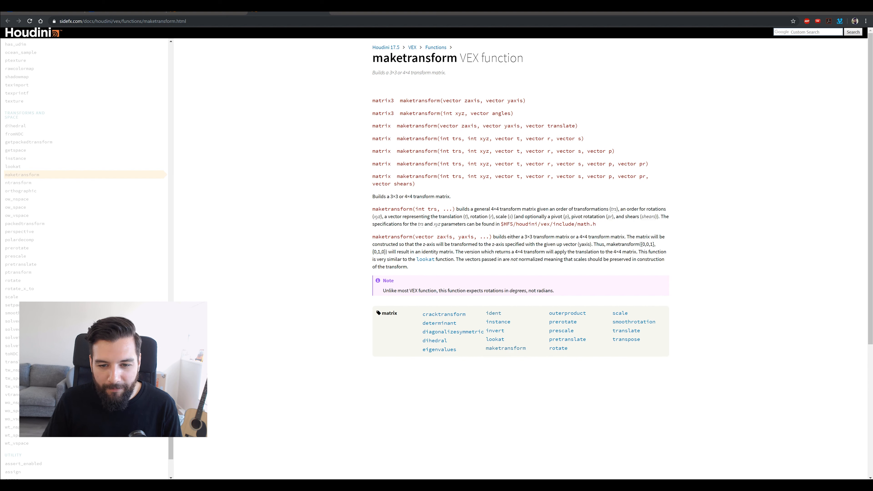
drag(421, 252, 451, 252)
click(451, 252)
click(453, 252)
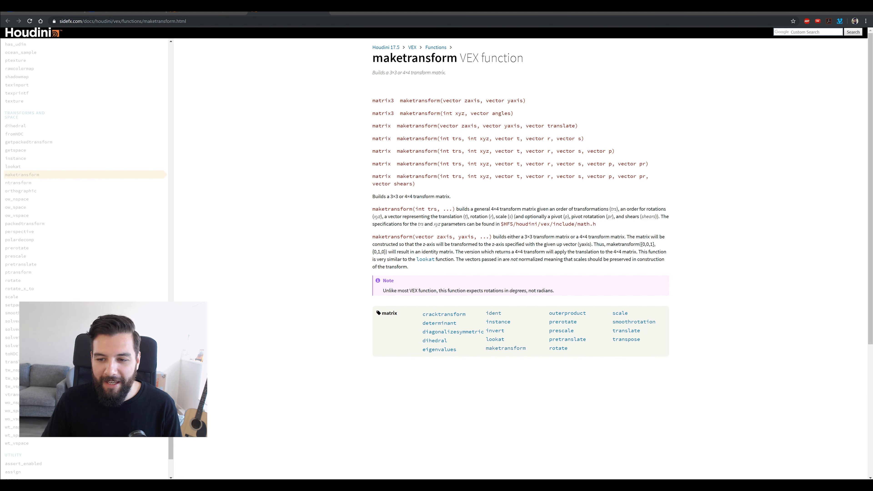
drag(377, 259, 436, 259)
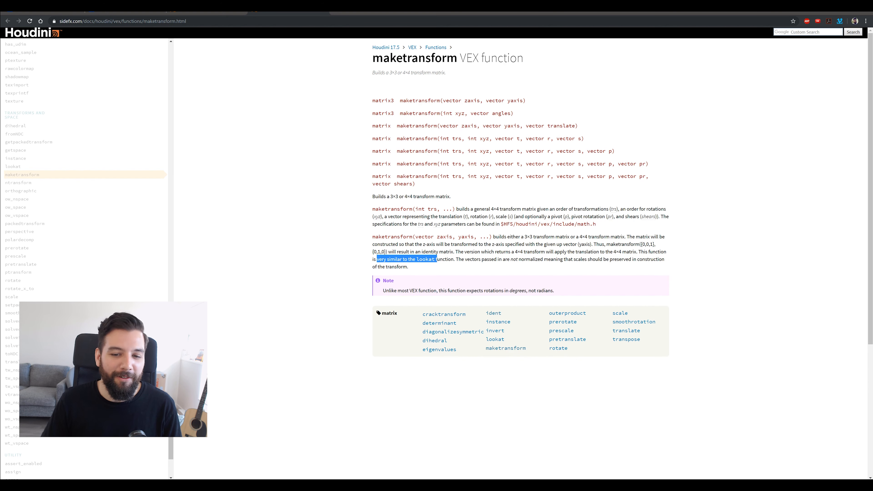
click(442, 260)
drag(377, 259, 403, 259)
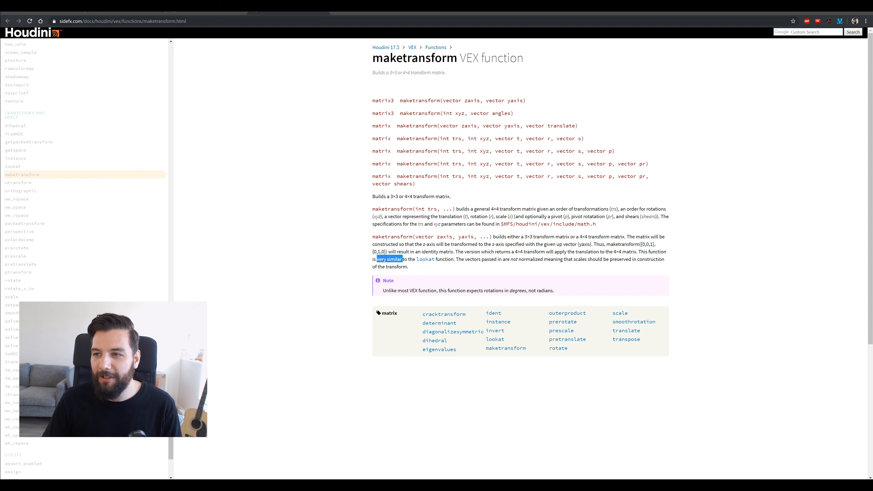
Switch back to Houdini, delete the Align and Look At nodes, and leave the orient network for geo1.
key(alt+Tab)
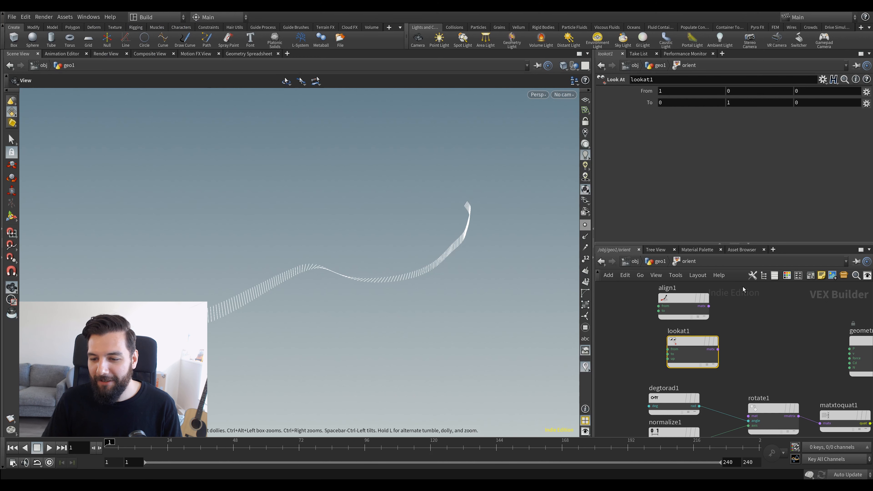
drag(743, 287, 658, 368)
key(u)
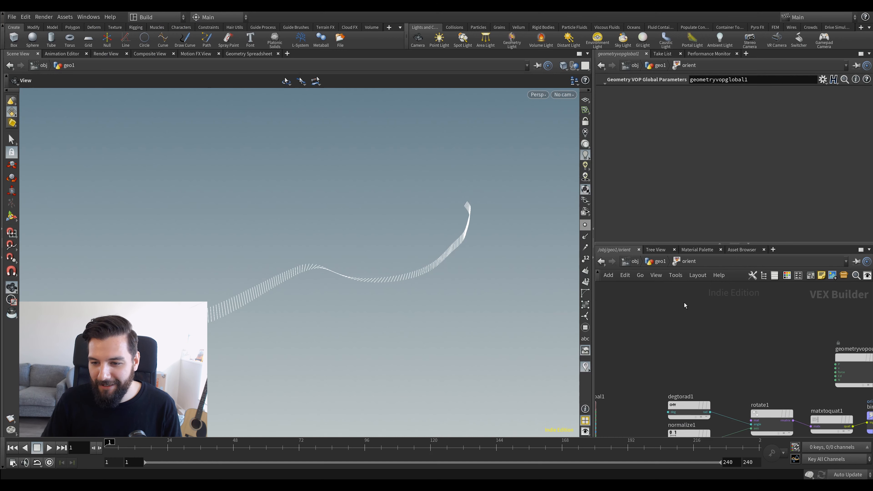
Add an Attribute Wrangle beside the pscale and orient nodes and rename it matriz.
key(Tab)
text(aw)
key(Return)
click(805, 359)
double_click(850, 360)
text(matriz)
key(Return)
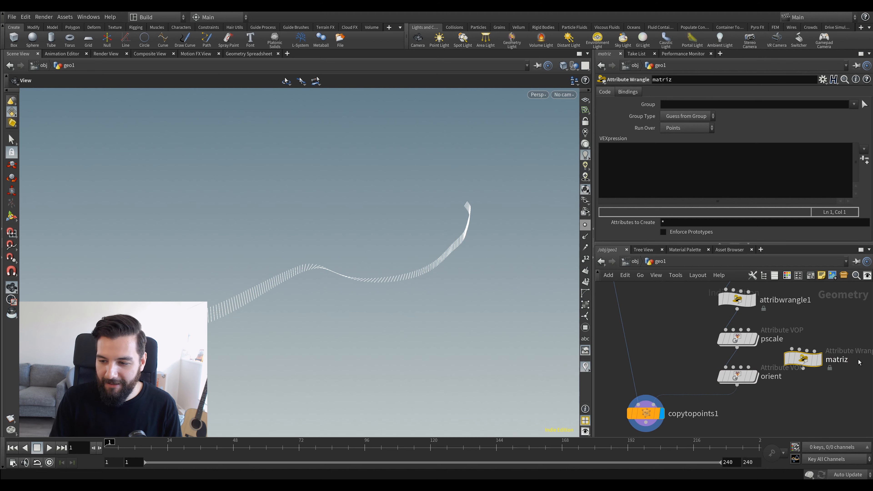
Space out the lower nodes and insert the matriz wrangle into the wire between pscale and orient.
middle_drag(821, 417, 802, 395)
drag(633, 393, 637, 421)
drag(731, 357, 730, 393)
drag(784, 339, 718, 358)
Begin the matriz wrangle's VEX expression with the 3x3 matrix attribute assignment "3@matriz =".
click(649, 163)
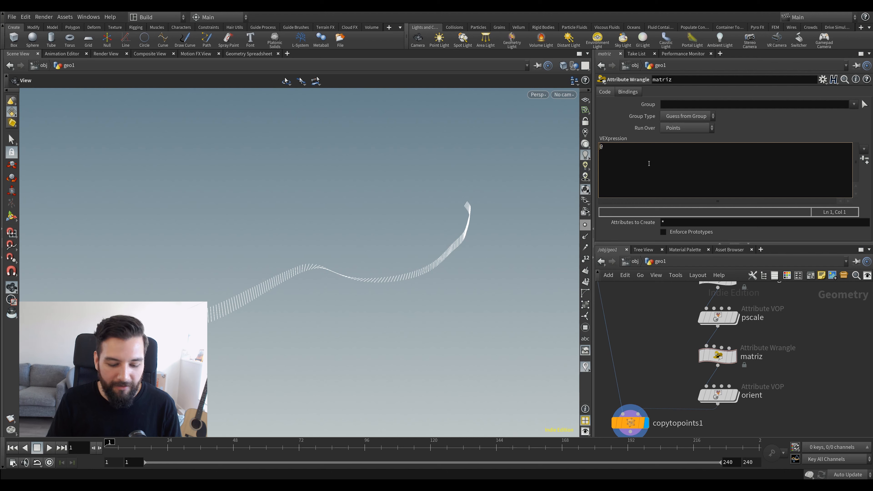
key(BackSpace)
text(f)
key(Escape)
key(BackSpace)
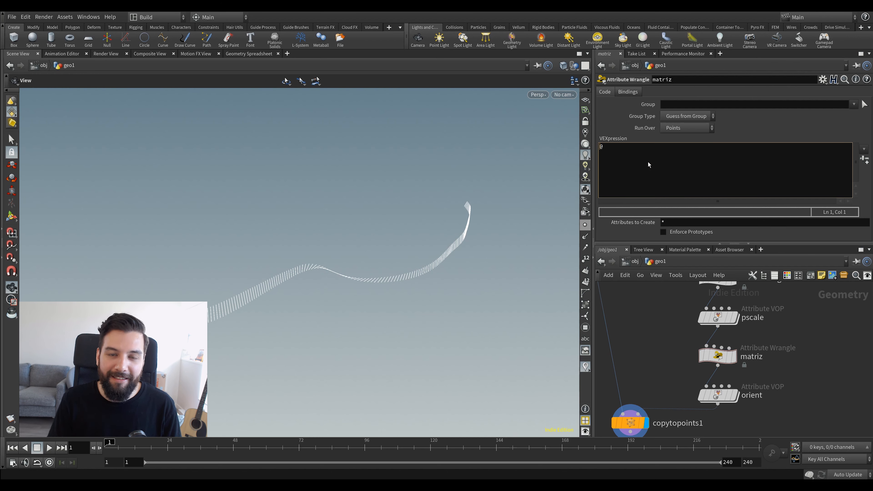
text(3@)
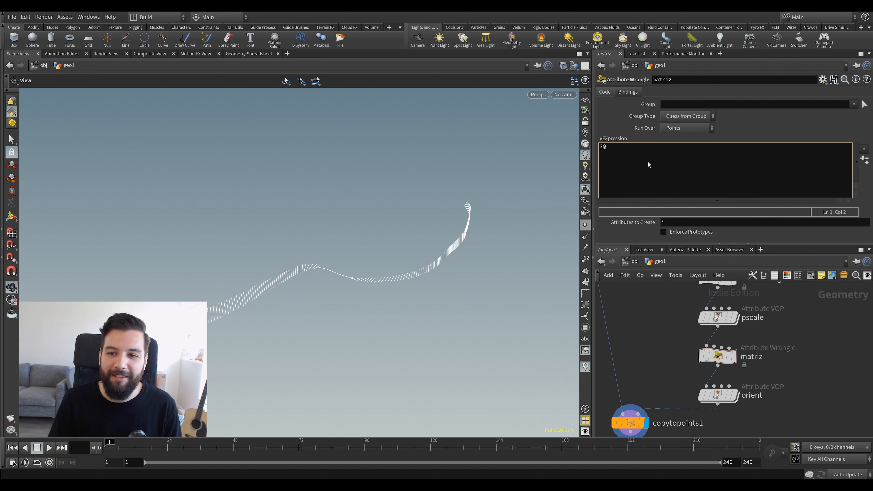
text(matriz)
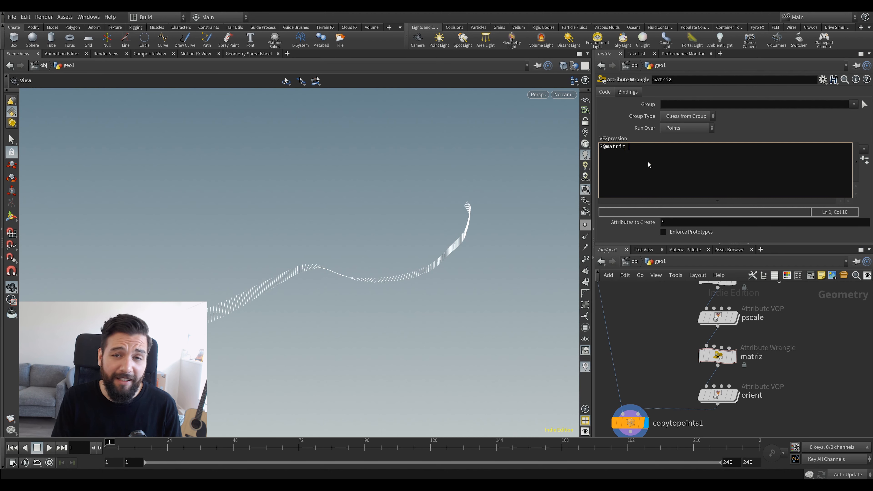
text( =)
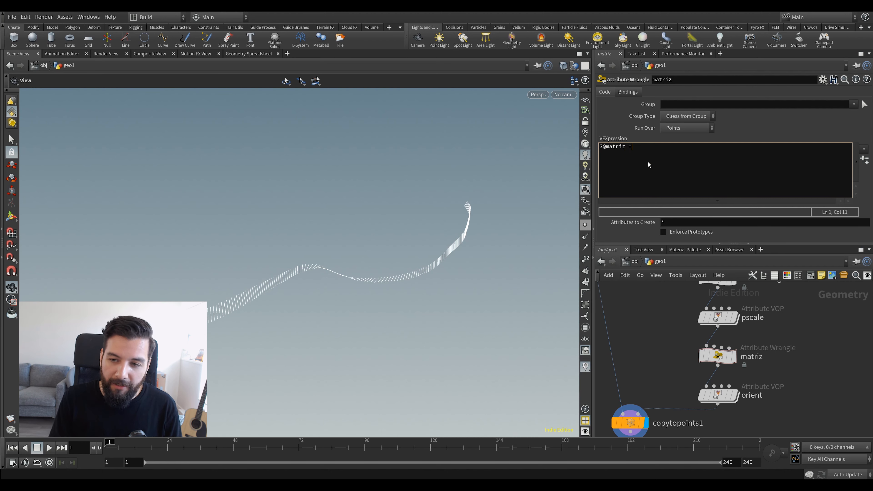
text( maketr)
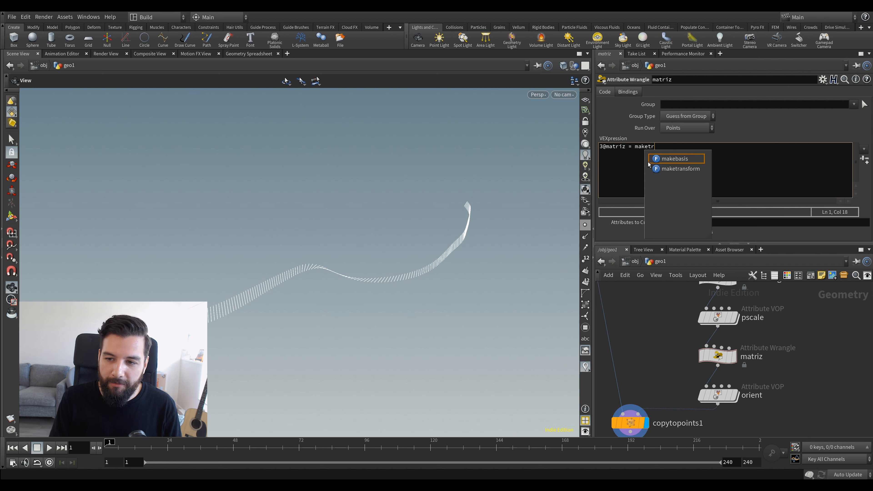
text(ansform)
key(Return)
text((@)
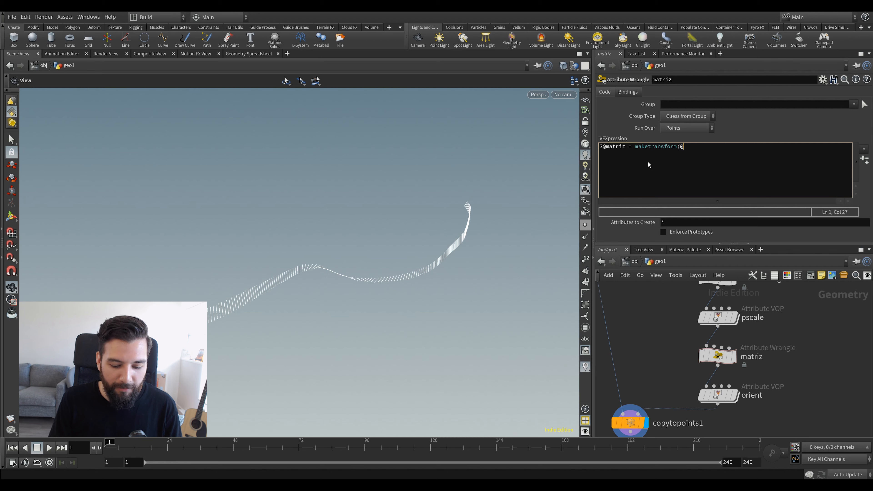
text(N, @up)
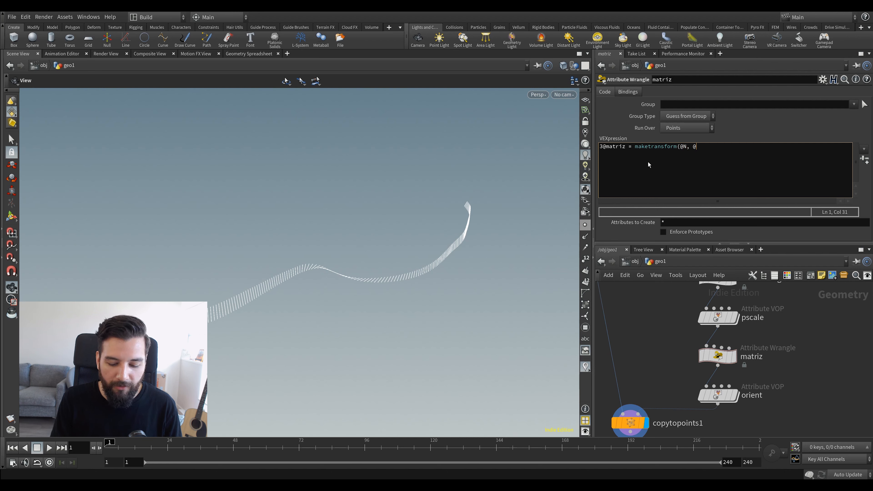
text();)
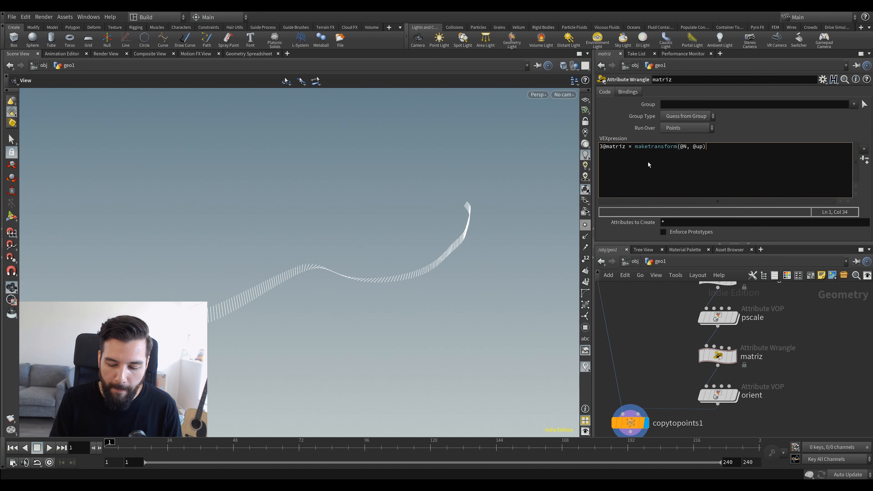
click(744, 128)
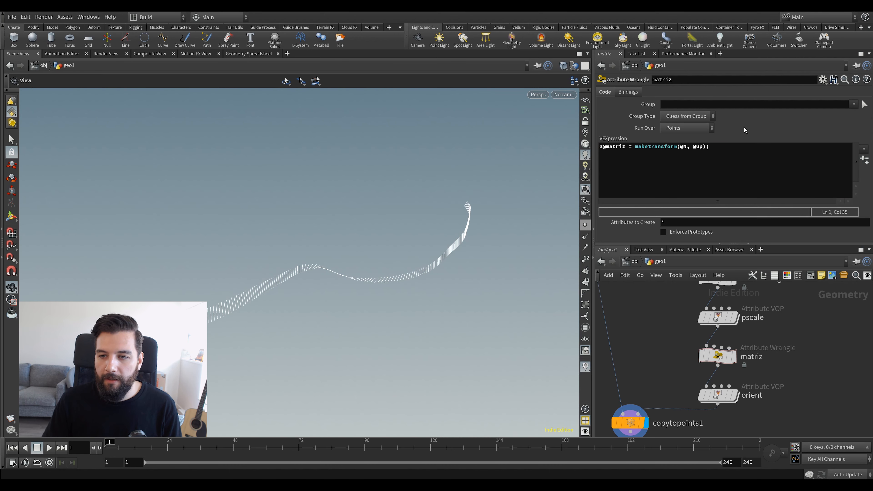
middle_click(730, 351)
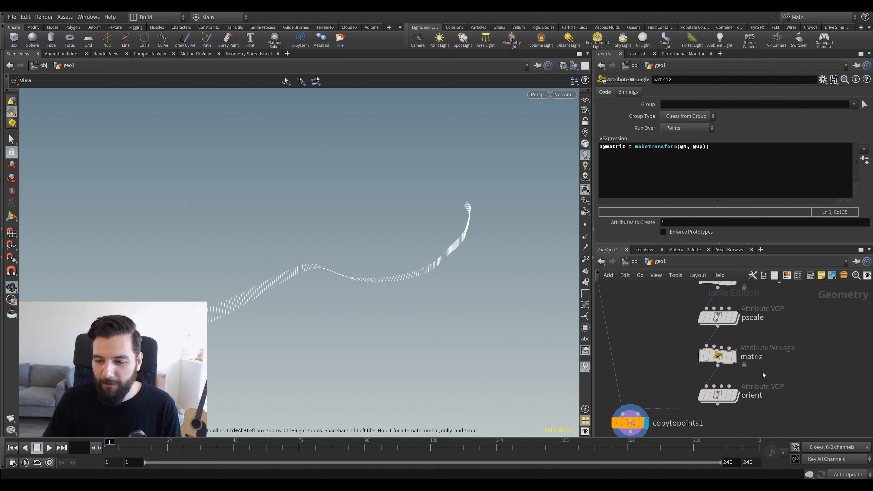
Inside the orient VOP network, add a Bind node named matriz with type 9 Floats (matrix3).
middle_drag(763, 372, 767, 343)
double_click(726, 367)
key(Tab)
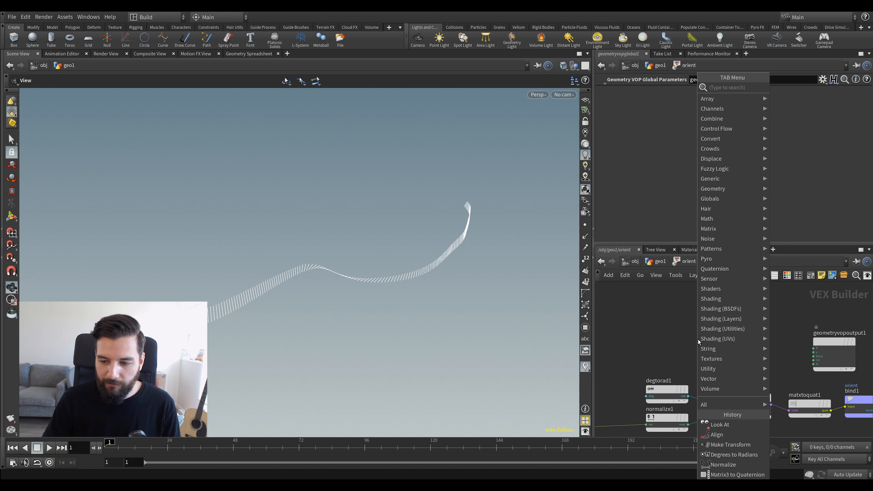
text(bin)
key(Return)
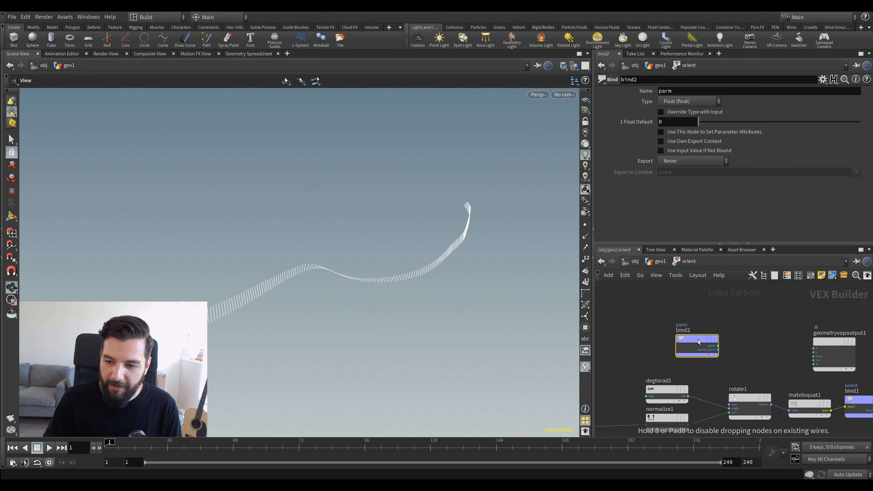
click(669, 337)
double_click(667, 91)
text(matriz)
key(Return)
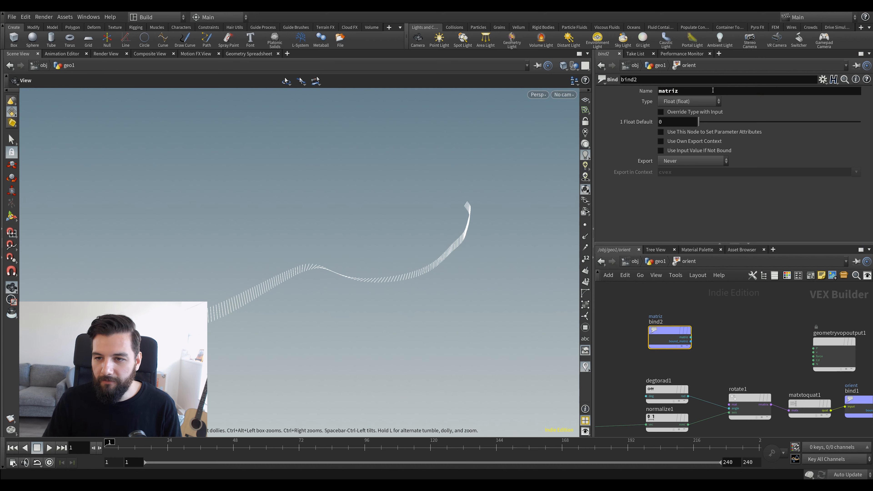
click(704, 102)
click(682, 242)
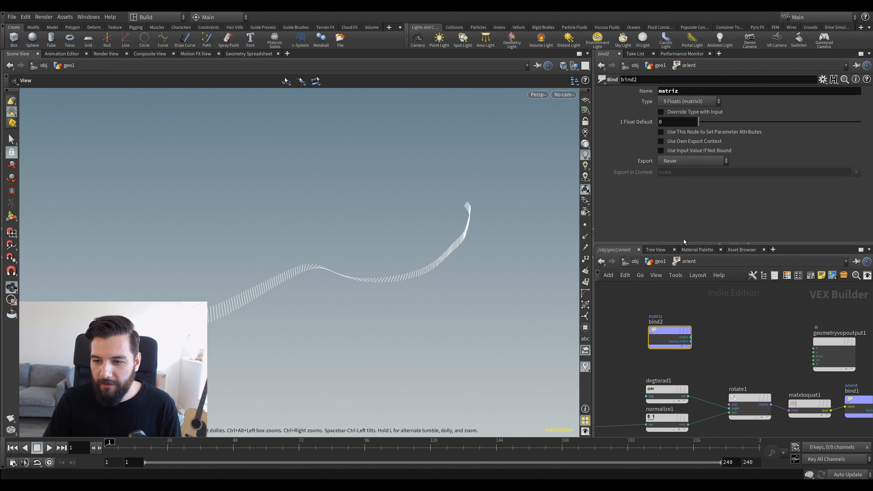
Wire the matriz bind output into the rotate node's mat input and set the Degrees to Radians value to 45.
scroll(686, 314, up, 2)
drag(686, 309, 740, 406)
mouse_move(418, 278)
mouse_down()
mouse_move(259, 268)
mouse_move(255, 279)
mouse_move(409, 274)
mouse_up()
click(650, 384)
double_click(688, 105)
text(45)
key(Return)
mouse_move(485, 212)
mouse_down()
mouse_move(450, 211)
mouse_move(417, 240)
mouse_move(450, 226)
mouse_move(408, 197)
mouse_move(365, 269)
mouse_move(399, 271)
mouse_up()
Return to the geo1 network and bypass the pscale node.
key(u)
middle_drag(711, 310, 716, 334)
click(711, 310)
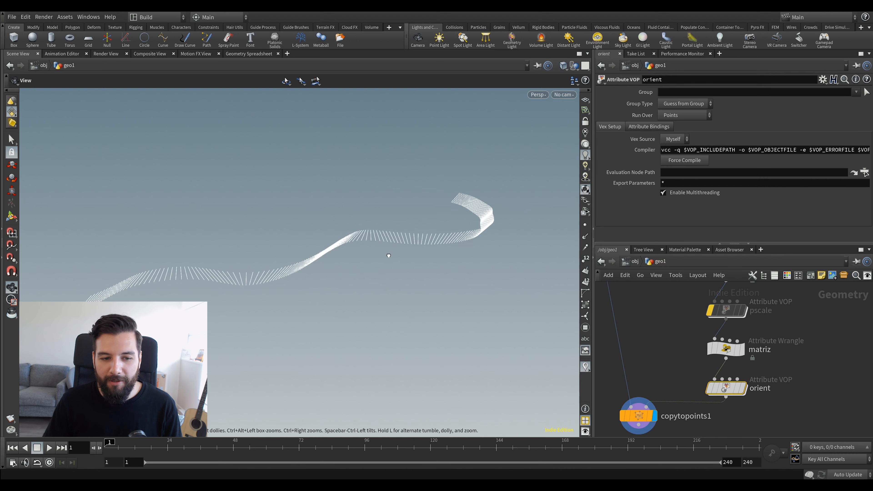
drag(398, 259, 376, 250)
Change the viewport background color scheme to Dark in the display options.
key(d)
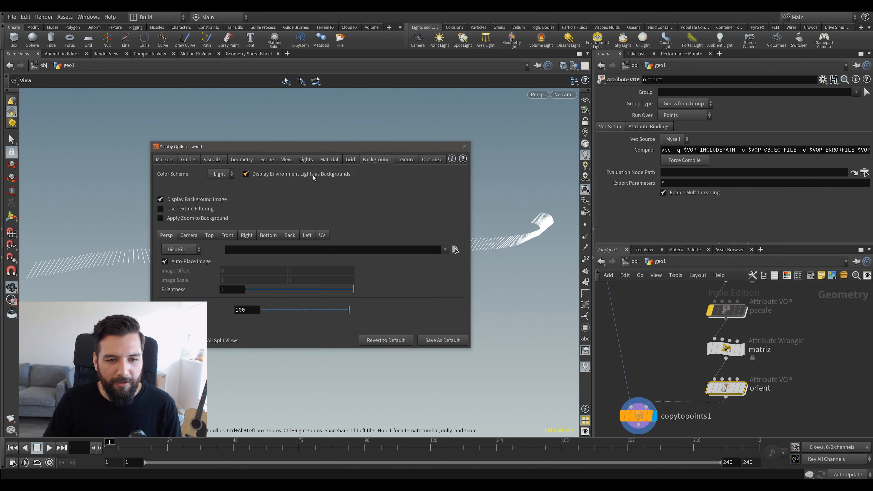
click(217, 194)
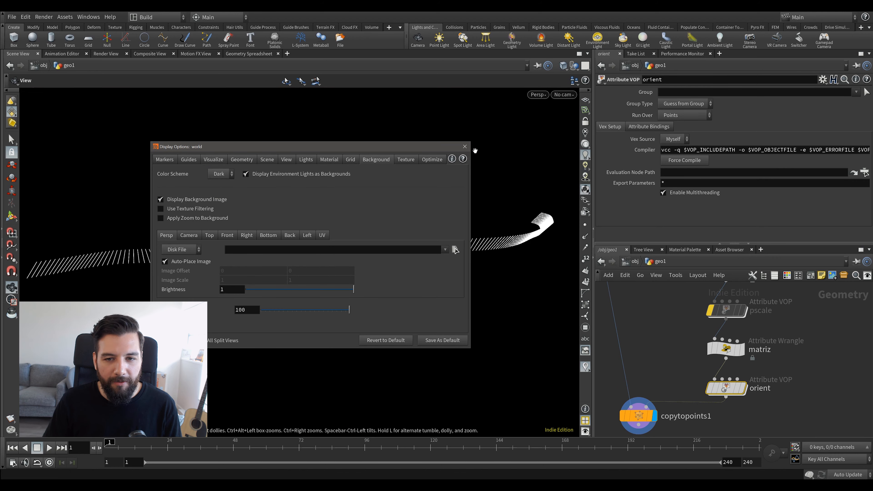
click(465, 146)
drag(308, 221, 358, 233)
Reopen the orient VOP network and space out the matriz bind and Degrees to Radians nodes.
double_click(732, 388)
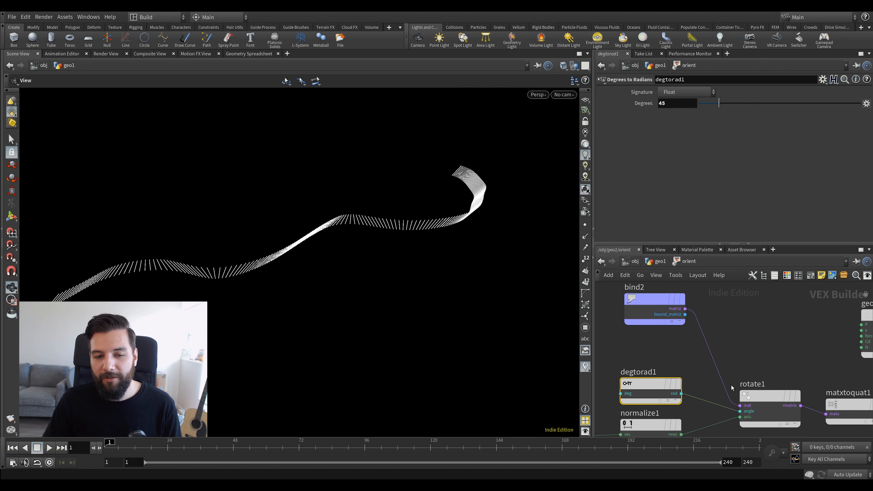
scroll(744, 343, down, 4)
drag(693, 324, 712, 314)
scroll(691, 358, up, 4)
drag(692, 371, 692, 334)
Try other Degrees values on the Degrees to Radians node, including -4, and undo the change.
middle_drag(673, 104, 866, 96)
mouse_move(673, 80)
middle_down()
mouse_move(684, 80)
mouse_move(674, 80)
middle_up()
key(ctrl+z)
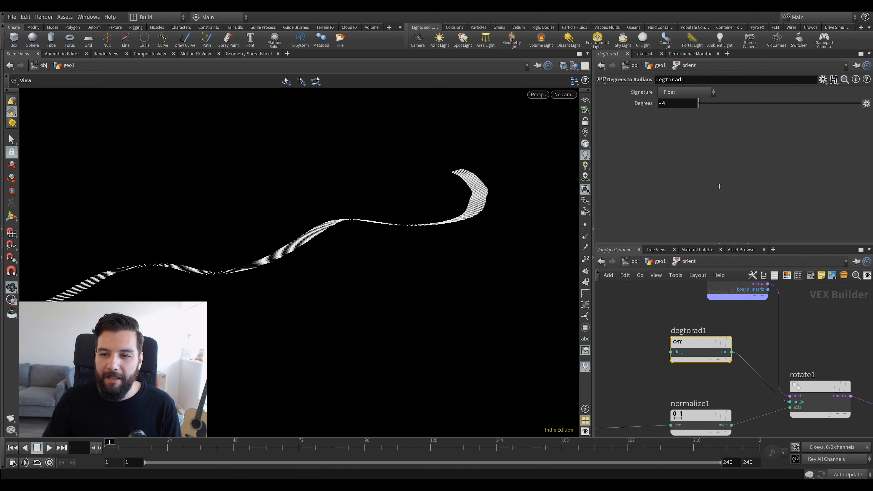
drag(548, 247, 400, 291)
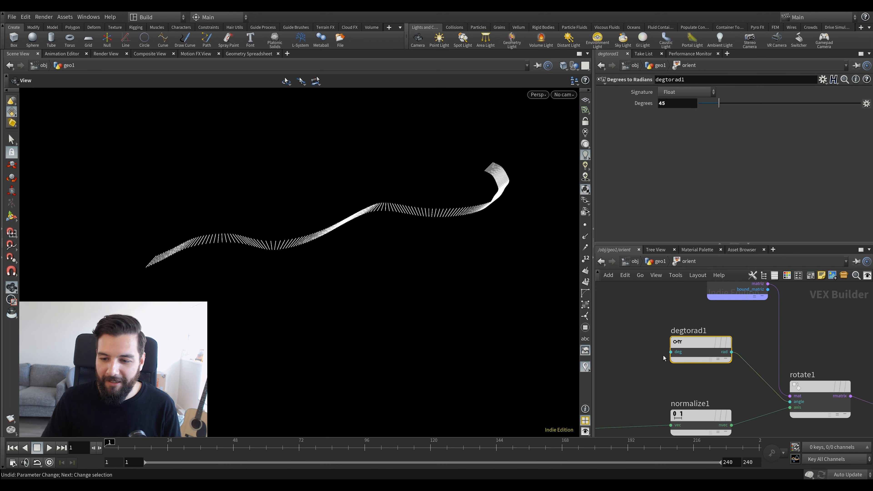
Add a Multiply node before the Degrees to Radians node and create a Constant on its first input.
middle_drag(668, 363, 726, 367)
scroll(659, 344, down, 1)
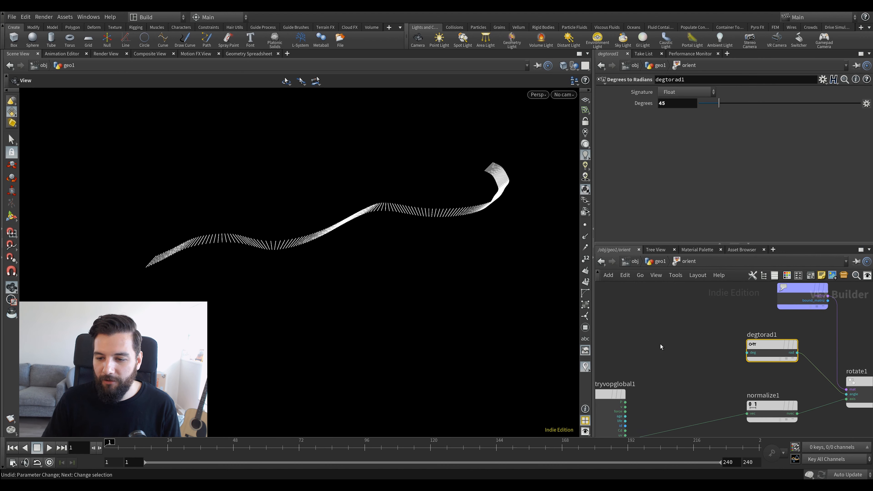
key(Tab)
text(multiply)
key(Return)
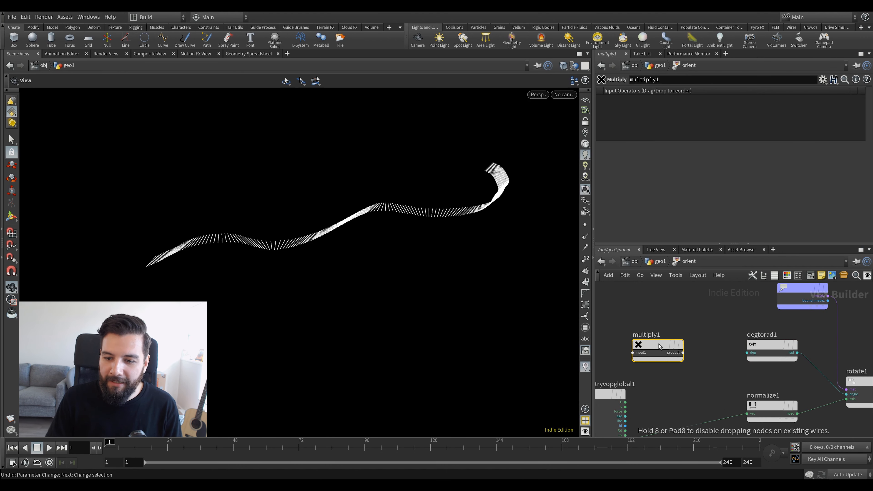
drag(659, 344, 678, 334)
mouse_move(665, 338)
right_click(658, 340)
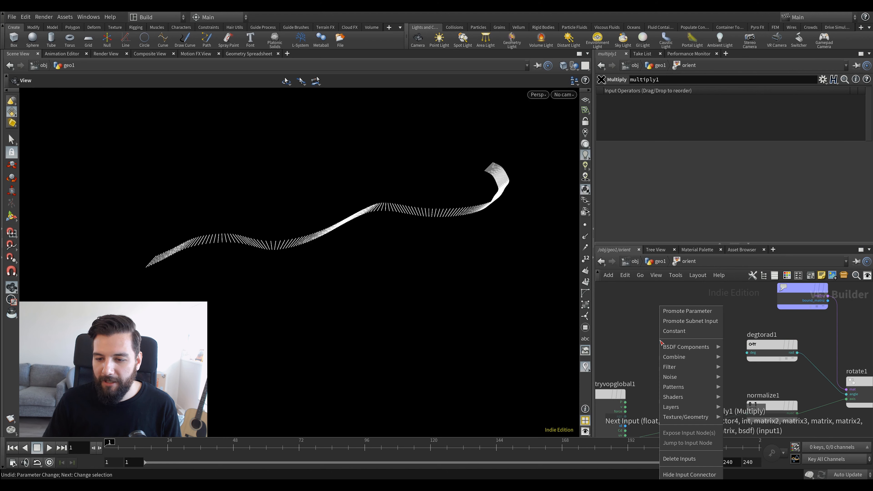
click(672, 331)
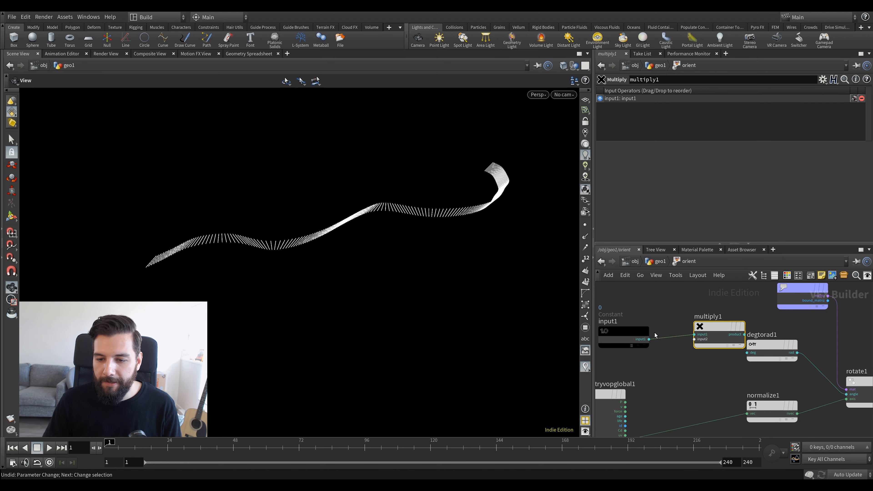
Wire the geometry globals' ptnum output into the Multiply node's second input and reposition the Multiply node.
click(695, 340)
middle_drag(661, 400, 666, 371)
click(634, 401)
drag(693, 315, 671, 329)
scroll(649, 359, up, 2)
middle_drag(649, 359, 676, 369)
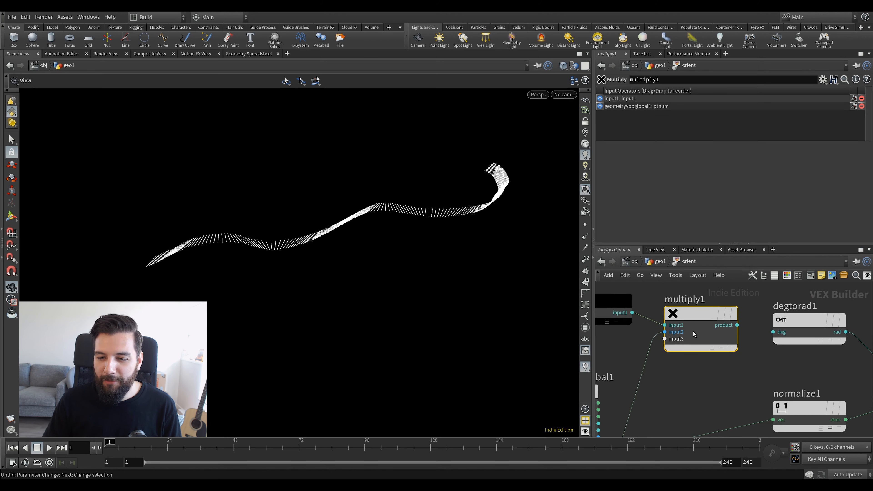
scroll(674, 326, down, 2)
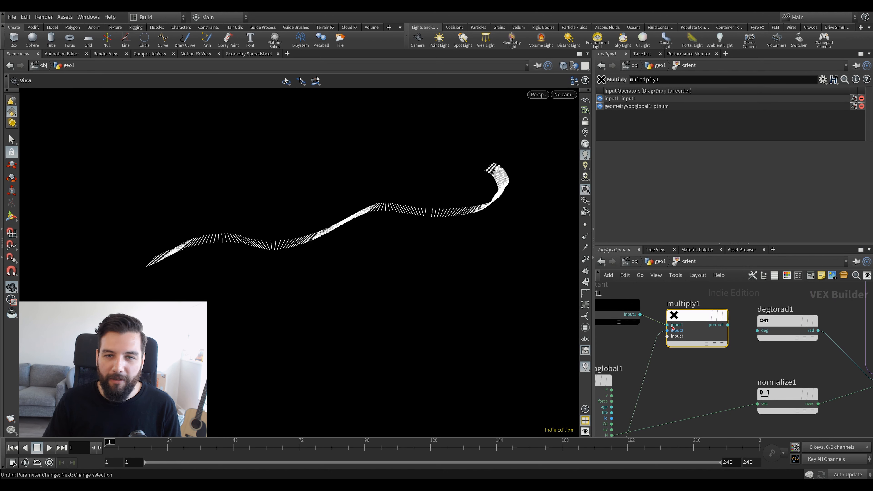
Try swapping the order of the Multiply node's two inputs and restore the original order.
mouse_move(692, 317)
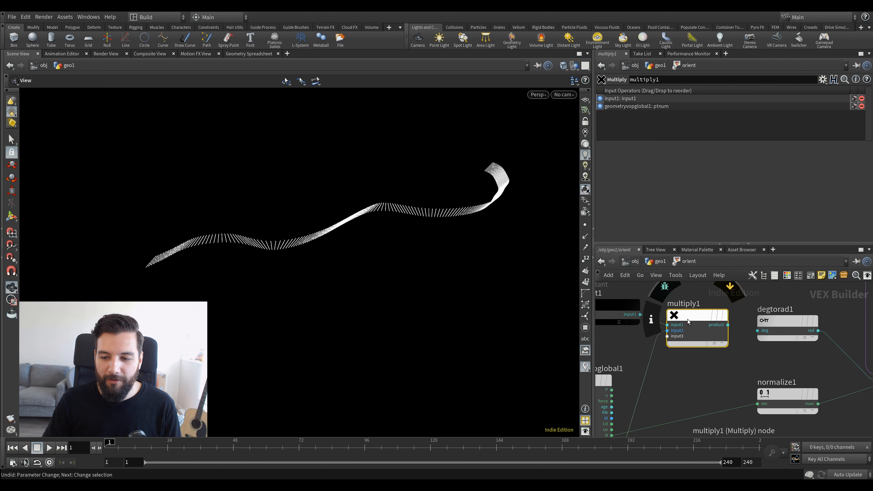
key(shift+r)
scroll(731, 333, up, 2)
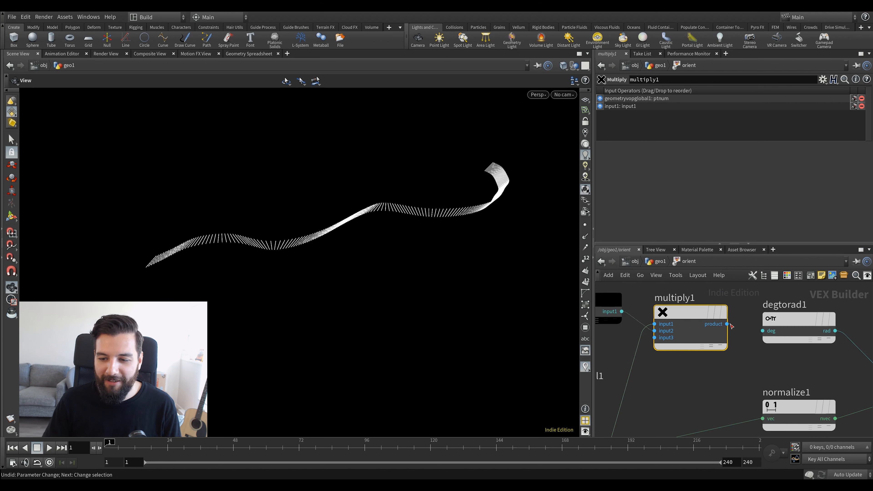
key(shift+r)
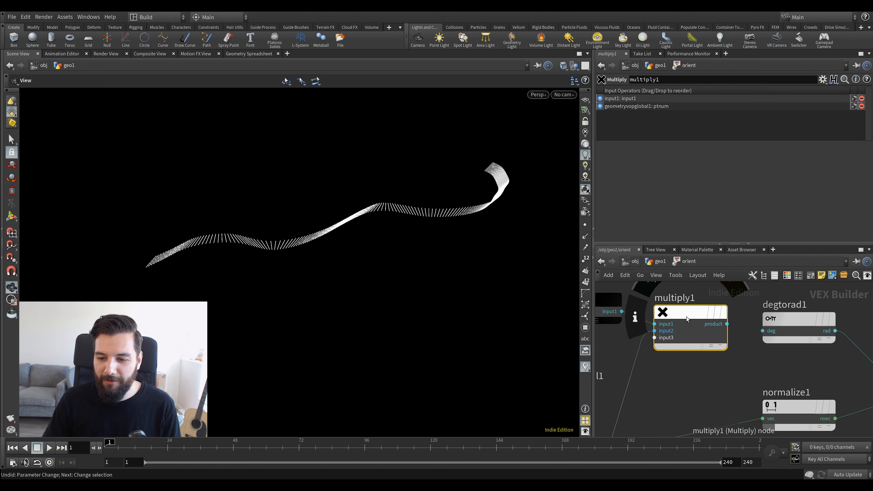
scroll(722, 334, down, 2)
Wire the Multiply node's product into the deg input of the Degrees to Radians node.
click(715, 326)
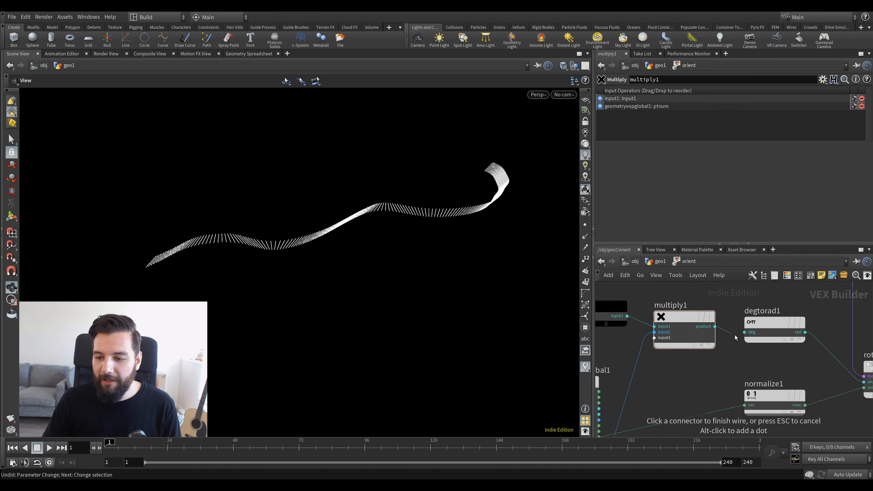
click(744, 332)
click(684, 320)
middle_drag(674, 299, 736, 309)
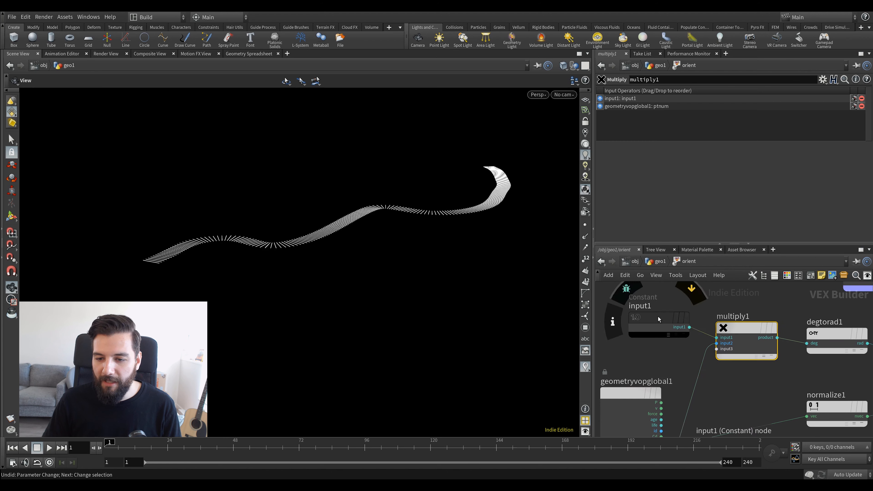
Set the Multiply node's input constant to 10 and view the twist along the curve.
click(658, 316)
click(660, 103)
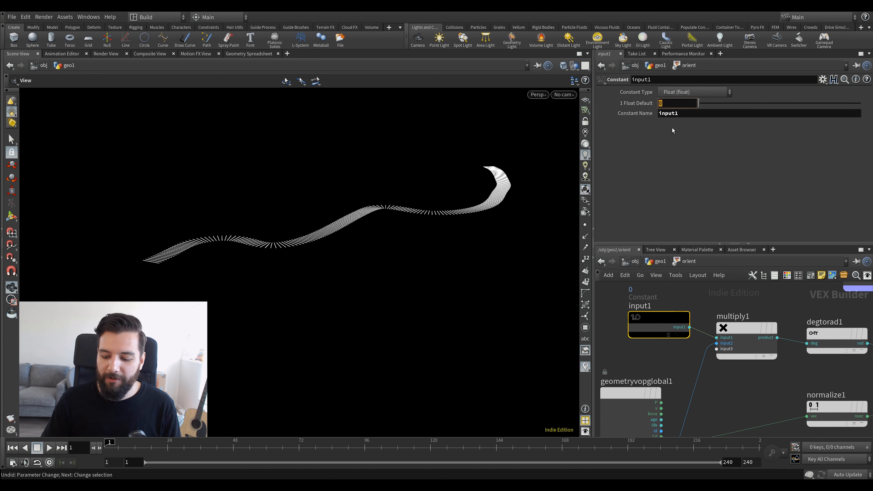
text(10)
key(Return)
drag(370, 240, 443, 193)
Inspect the twisted copies along the curve and set the input constant to 15.
double_click(680, 105)
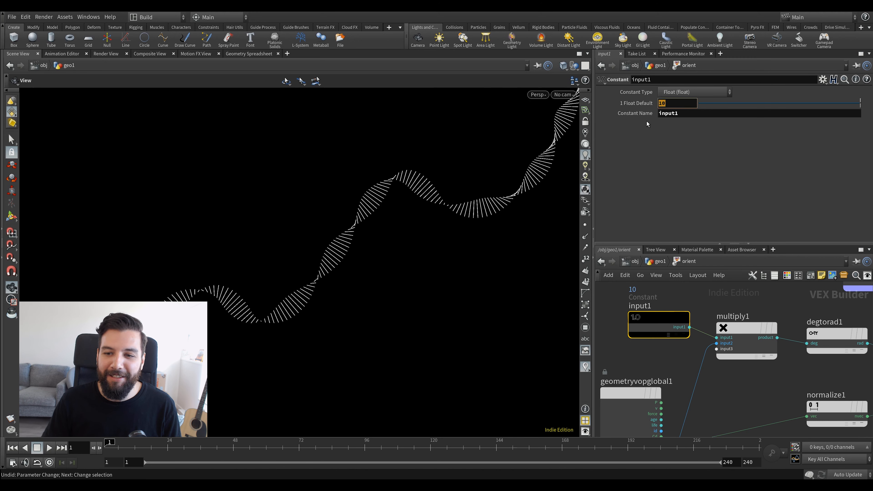
drag(399, 179, 381, 200)
drag(480, 244, 355, 263)
drag(562, 283, 533, 273)
drag(680, 103, 596, 109)
text(15)
key(Return)
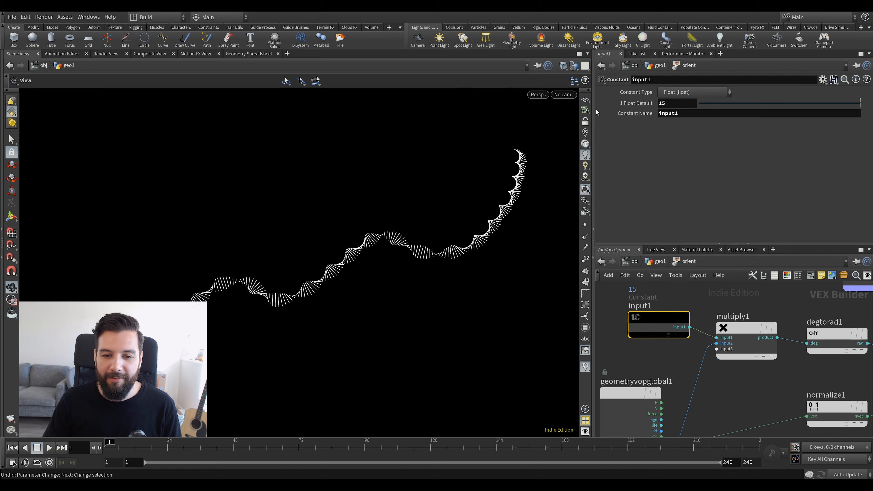
Reduce the segment length of resample2 to 0.05 and inspect the denser twisted copies along the curve.
drag(440, 197, 418, 218)
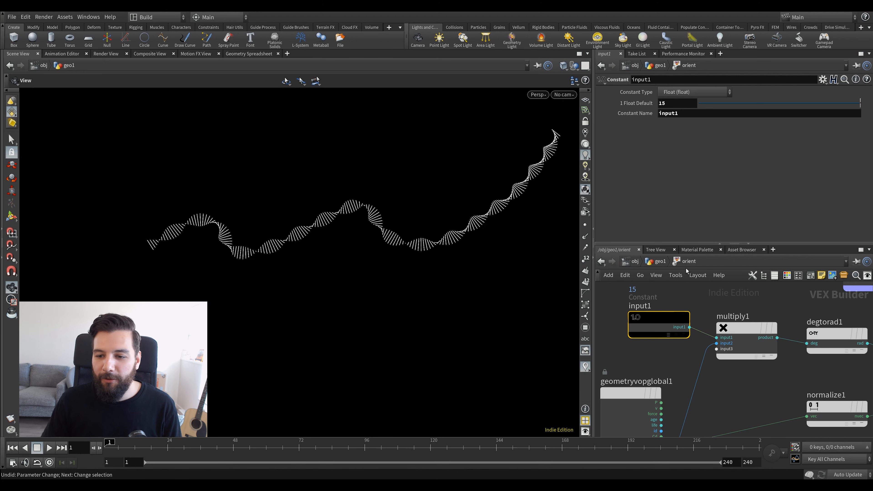
click(658, 262)
middle_drag(802, 316, 792, 363)
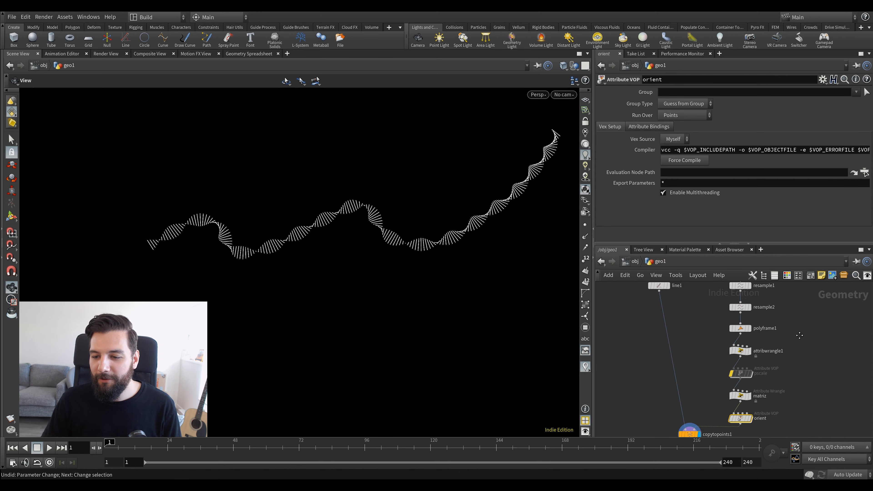
middle_drag(802, 289, 804, 342)
click(700, 368)
middle_drag(682, 145, 636, 151)
right_click(387, 210)
key(Escape)
drag(358, 206, 394, 191)
Set the input constant inside the orient VOP network to 5 and inspect the twist along the curve.
scroll(770, 362, down, 1)
middle_drag(770, 362, 778, 282)
middle_drag(722, 435, 734, 374)
double_click(734, 384)
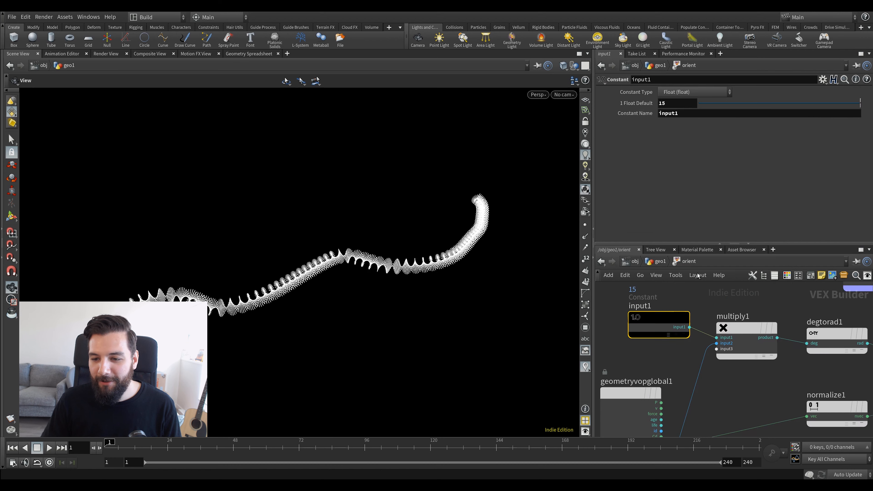
double_click(676, 106)
text(5)
key(Return)
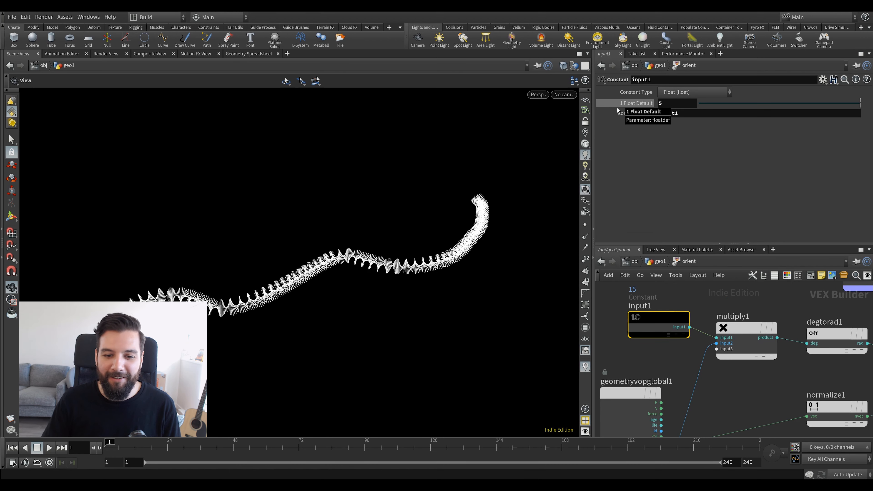
drag(424, 240, 383, 295)
Try a segment length of 0.2 on resample2 and refine it to a somewhat denser spacing.
click(658, 261)
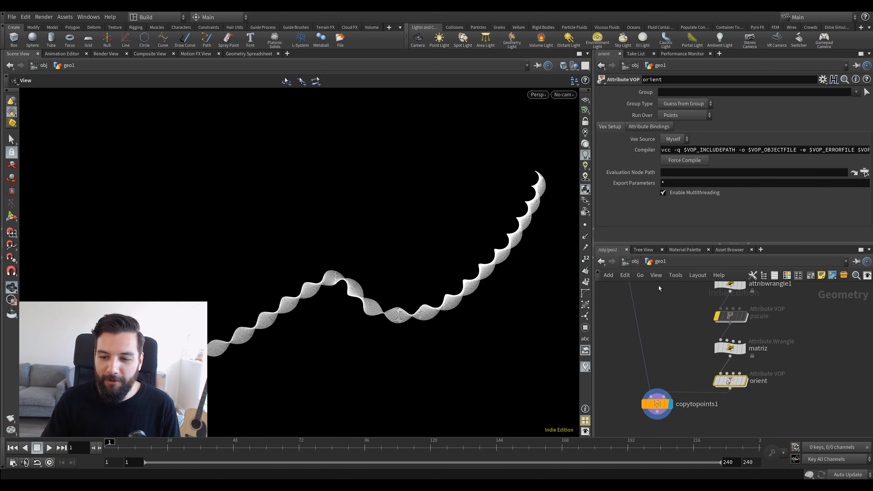
click(721, 299)
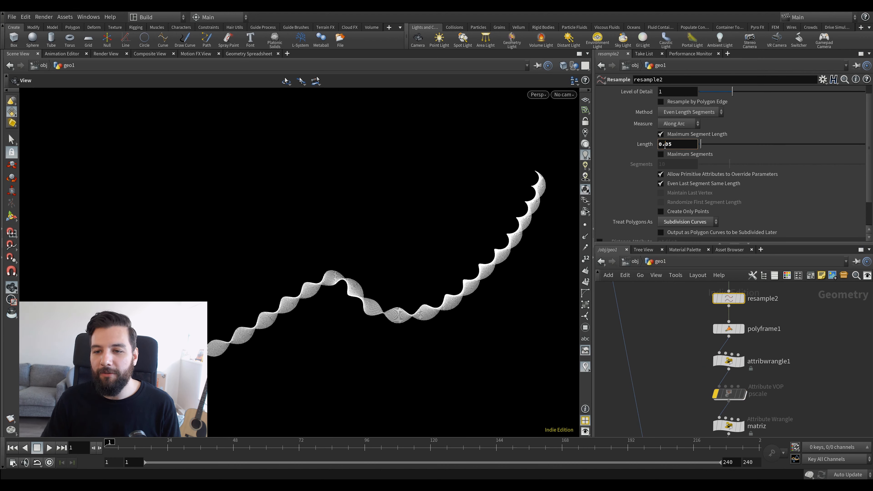
key(Return)
middle_drag(809, 372, 801, 344)
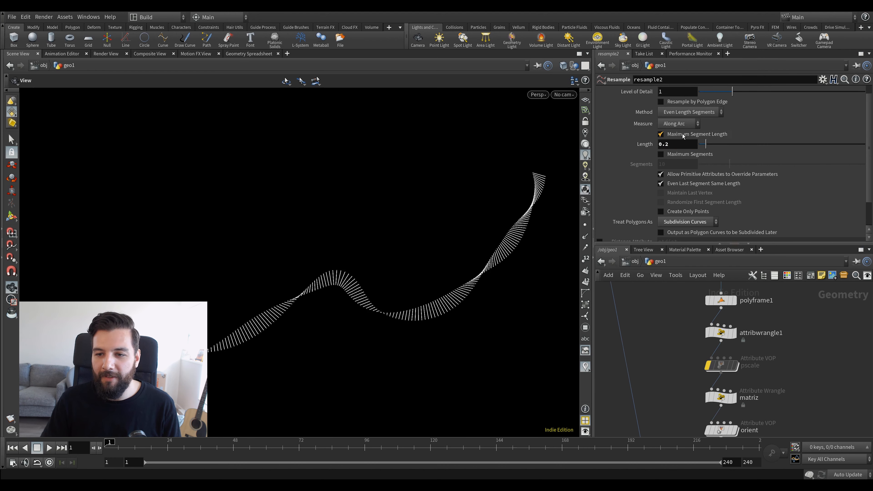
middle_drag(804, 385, 801, 328)
Delete the input constant and the Multiply node from the orient VOP network.
double_click(721, 377)
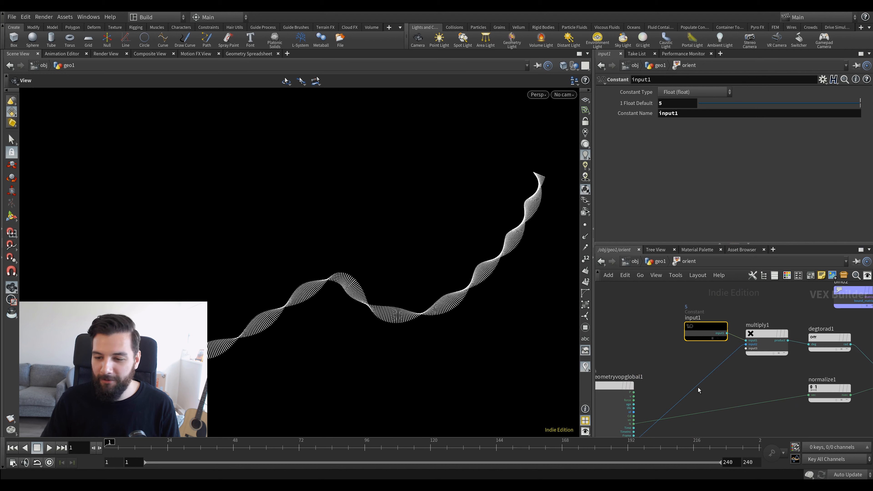
scroll(718, 365, down, 3)
scroll(759, 360, up, 2)
scroll(760, 360, down, 1)
drag(778, 358, 644, 283)
key(Delete)
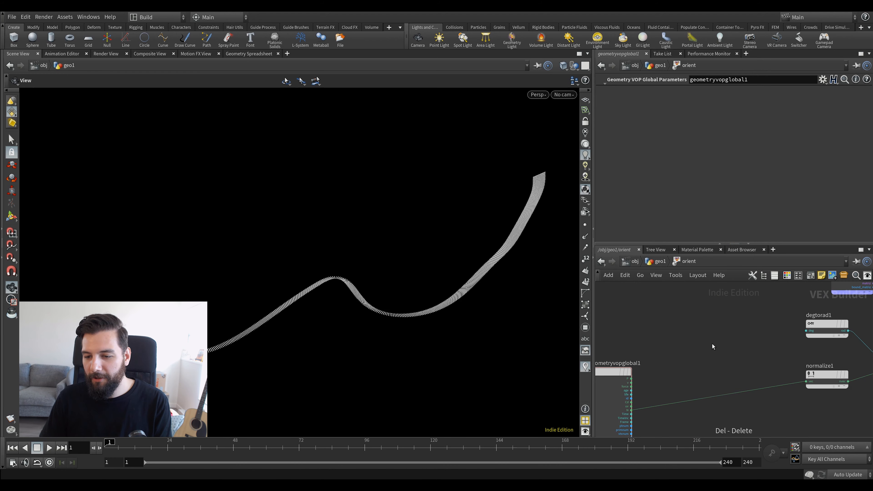
Add a Fit Range node between the geometry global parameters and the Degrees to Radians node.
key(Tab)
text(fit)
key(Return)
click(695, 339)
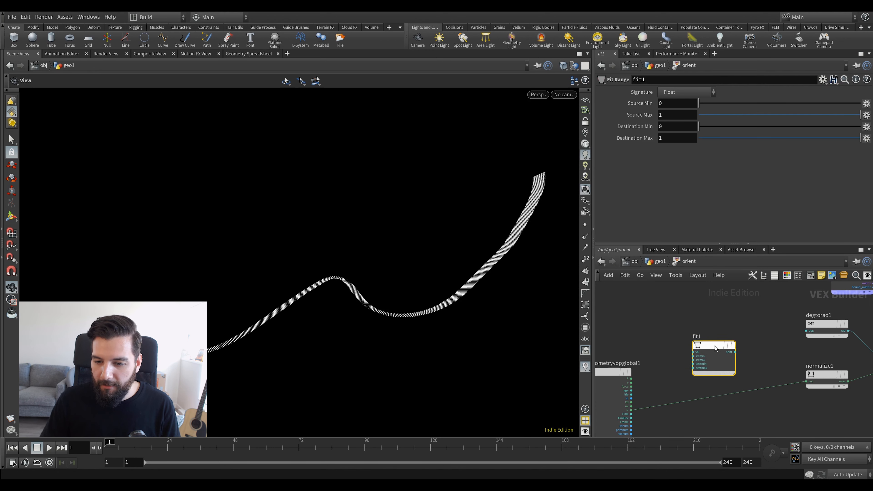
Wire the global ptnum output to the Fit Range node's val input and numpt to its srcmax input.
scroll(691, 348, up, 2)
middle_drag(657, 409, 698, 331)
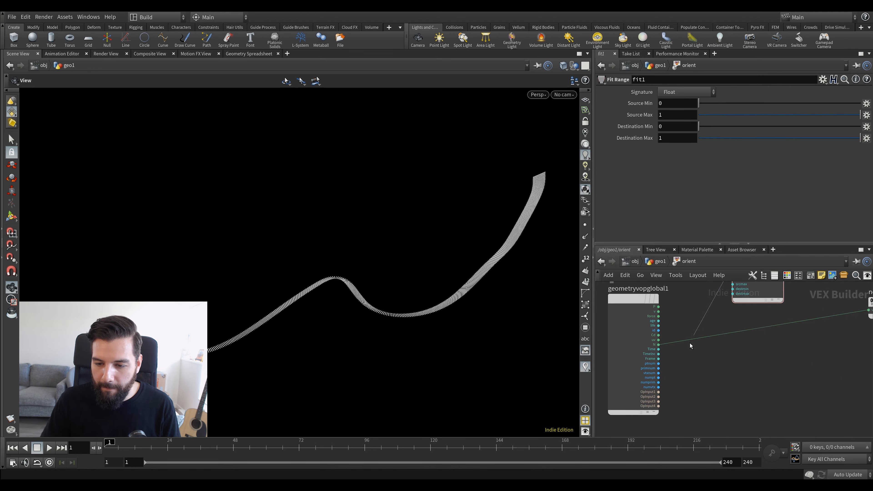
scroll(671, 360, up, 1)
click(657, 363)
click(657, 380)
middle_drag(657, 384, 622, 433)
click(710, 317)
scroll(739, 341, right, 3)
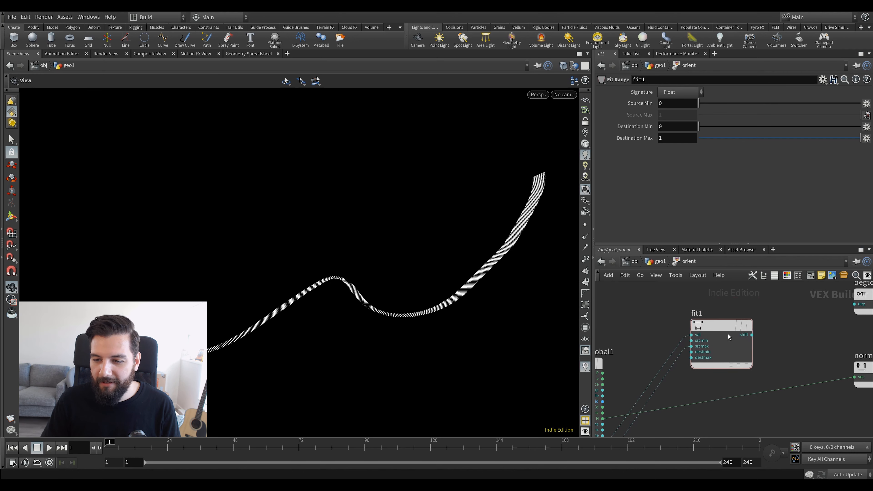
key(Tab)
mouse_move(754, 330)
text(ramp)
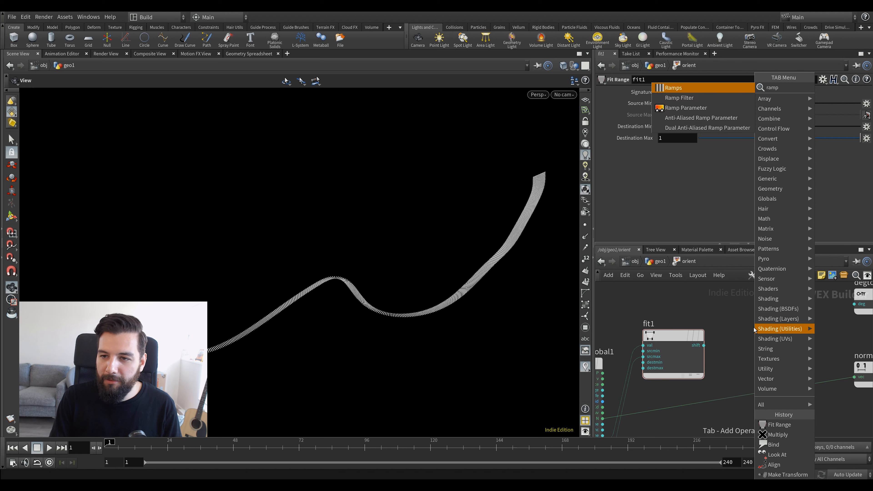
key(Down)
key(Down)
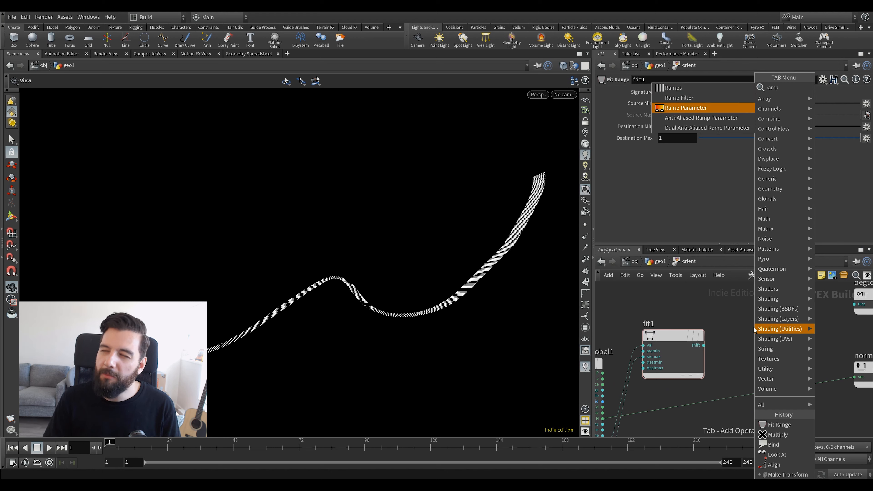
key(Return)
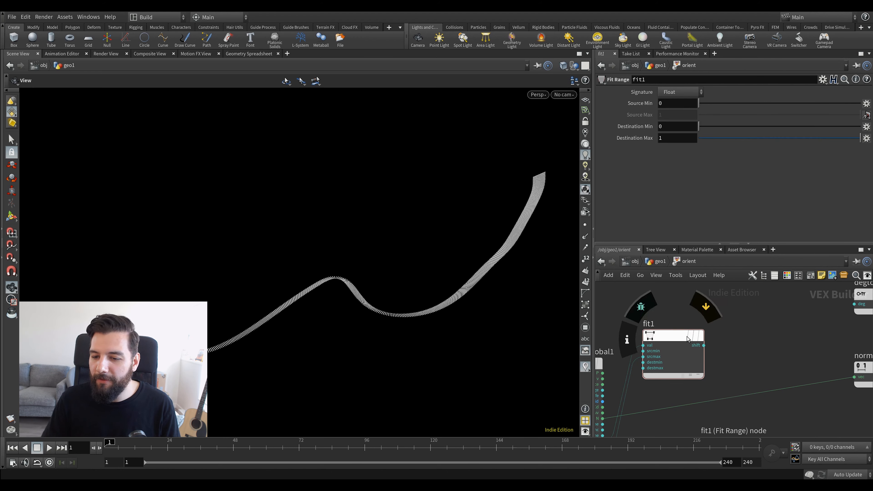
Wire the Fit Range output into the deg input of Degrees to Radians and set Destination Max to 360.
click(716, 363)
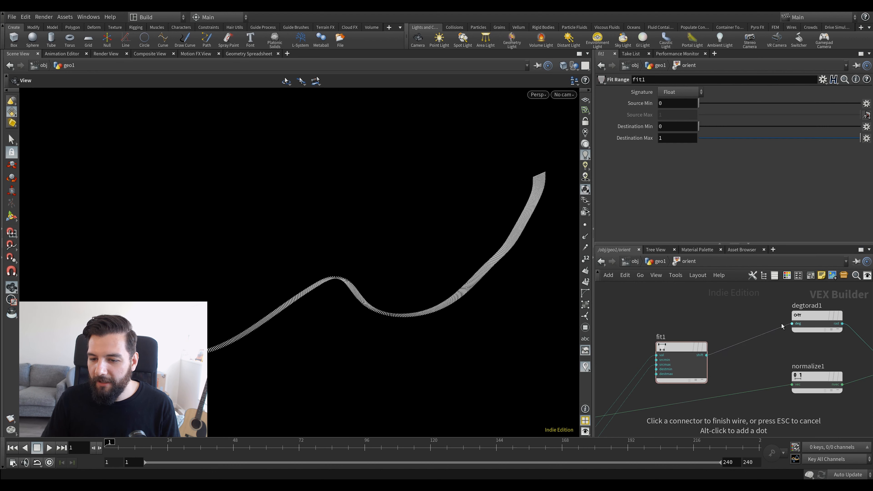
click(792, 324)
middle_drag(687, 126, 688, 126)
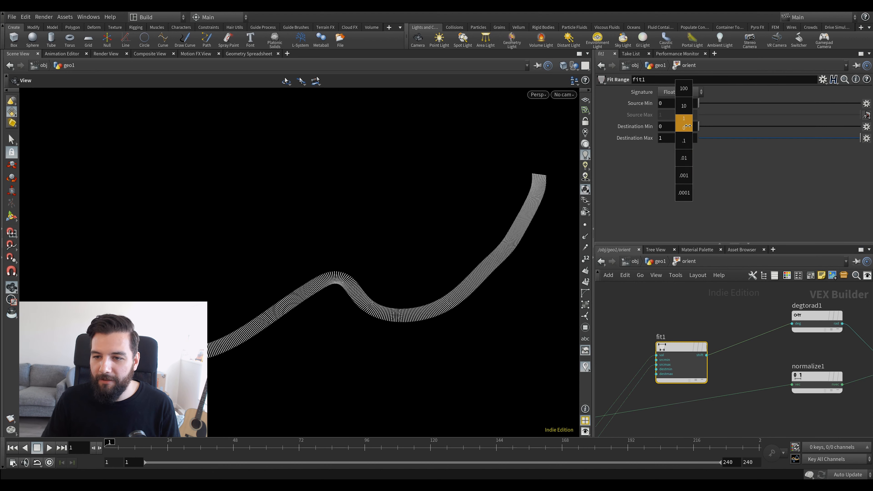
middle_drag(771, 121, 704, 137)
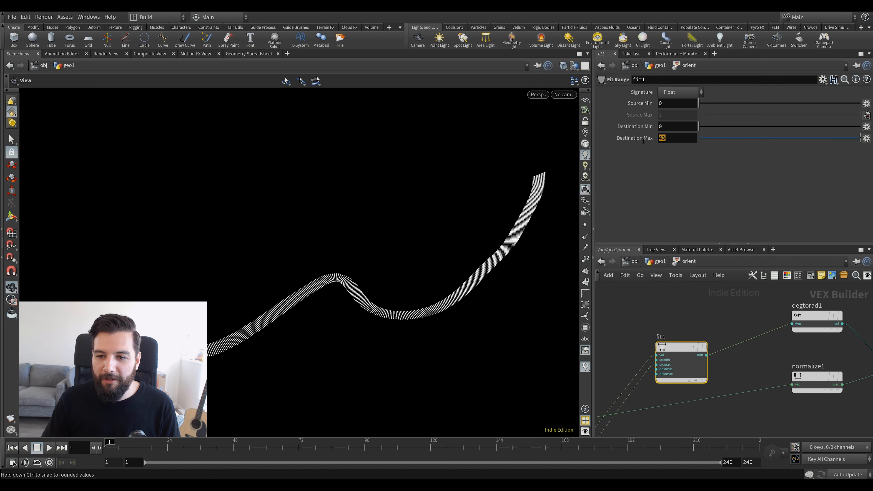
text(360)
key(Return)
Set the Fit Range node's Destination Max to 3600 and inspect the twisted copies.
drag(430, 203, 452, 173)
key(Return)
drag(430, 201, 387, 282)
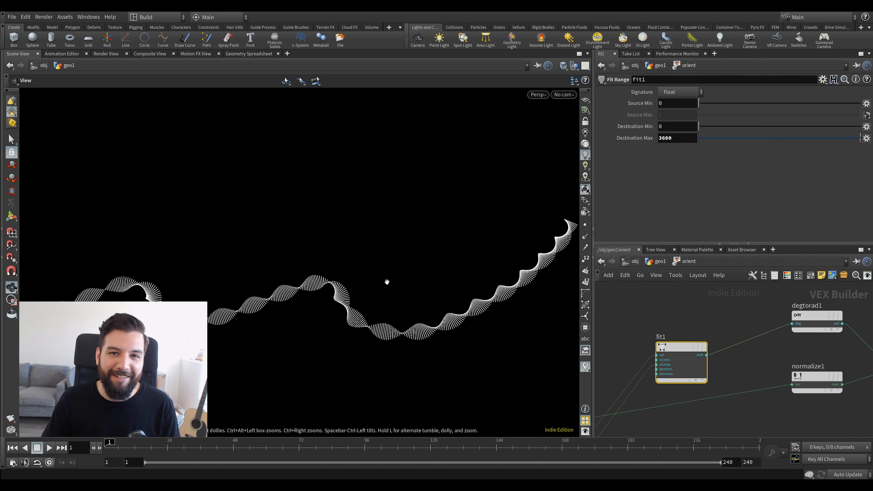
Move the Fit Range node away from the global parameters and reset its Destination Max to 0.
middle_drag(676, 347, 749, 323)
scroll(749, 323, down, 1)
drag(749, 322, 777, 311)
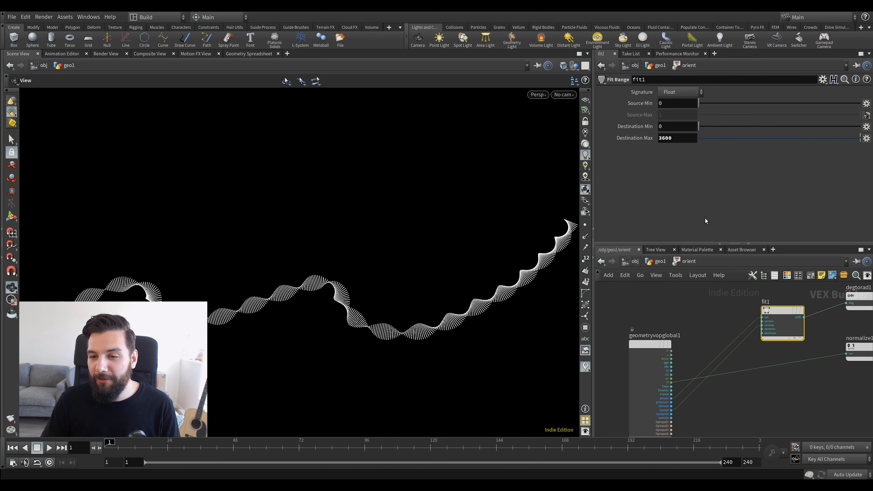
ctrl+middle_click(637, 140)
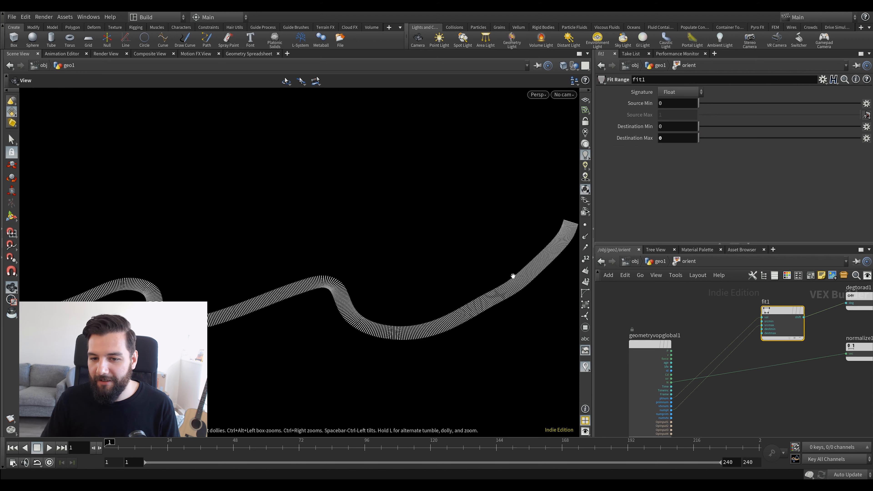
Try promoting the Fit Range node's destmax input to a parameter and undo it.
scroll(767, 313, up, 5)
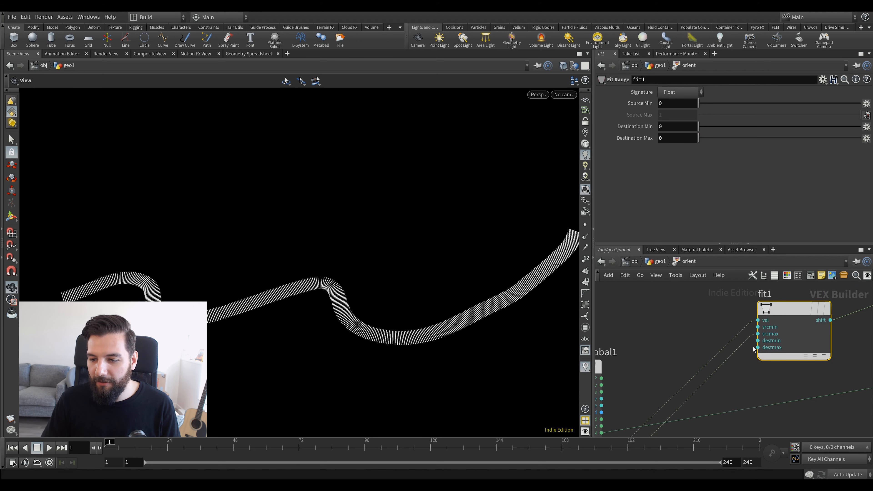
right_click(759, 348)
click(779, 326)
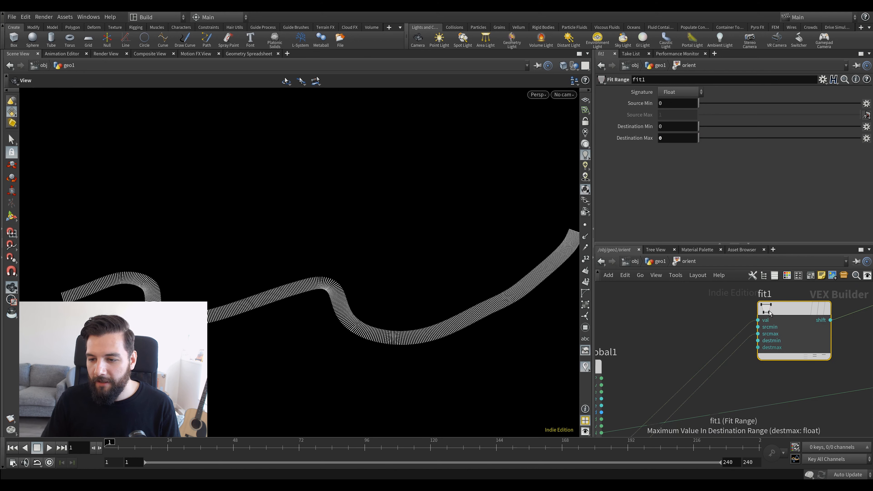
click(751, 348)
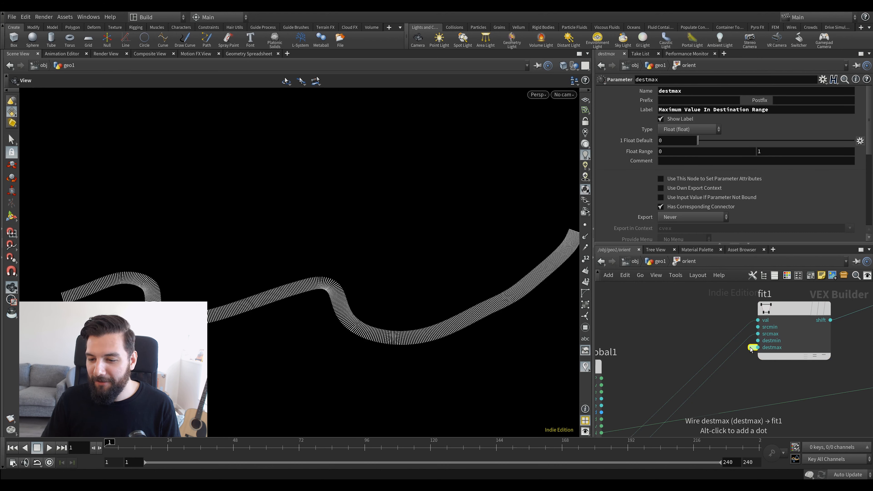
key(ctrl+z)
key(ctrl+z)
right_click(750, 352)
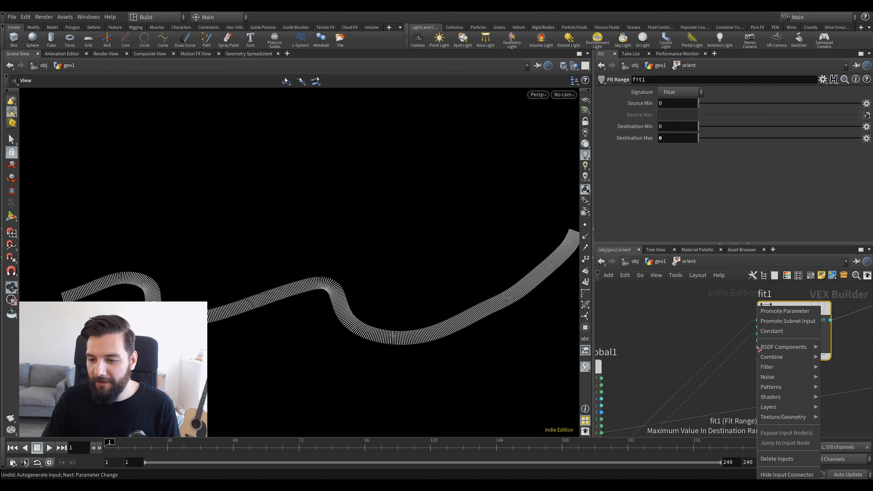
click(725, 341)
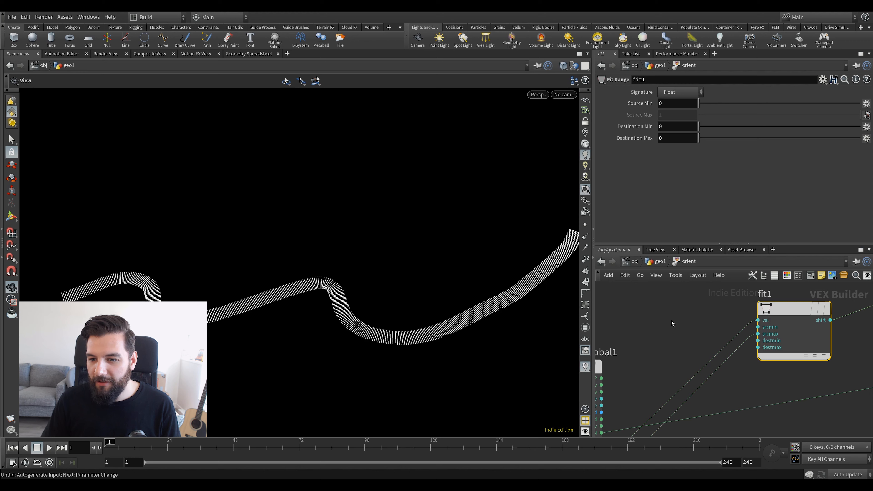
Add a float Constant node beside the Fit Range node and set its value to 360.
middle_drag(672, 321, 682, 344)
key(Tab)
text(con)
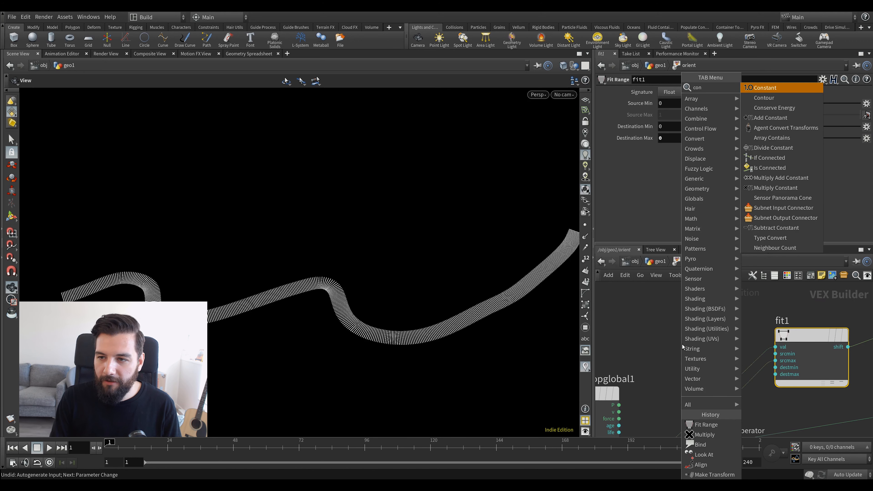
key(Return)
click(682, 344)
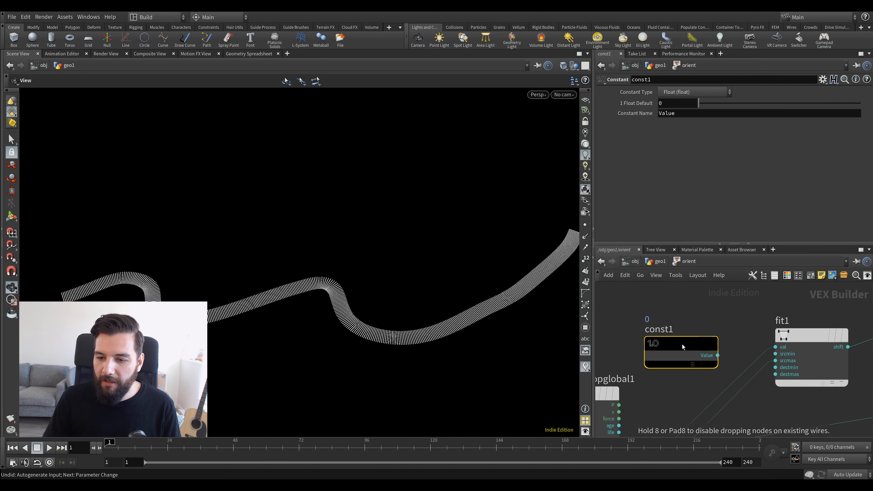
text(36)
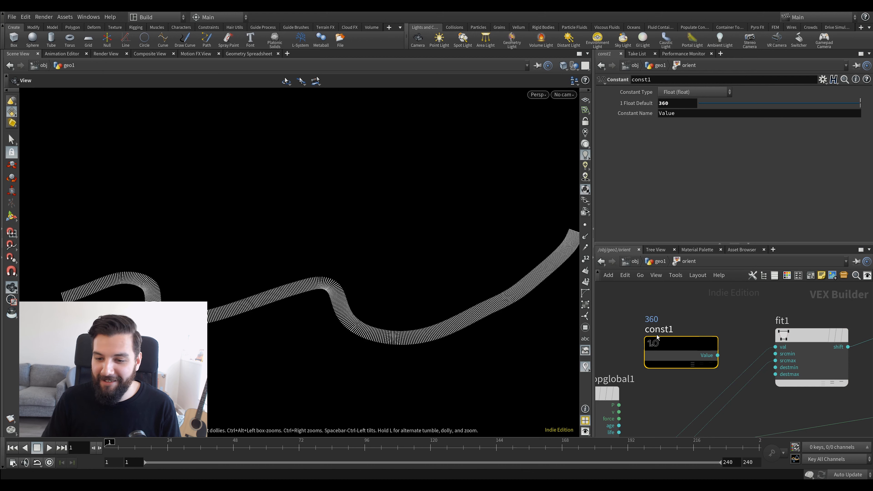
Promote the Fit Range node's destmax input to a parameter and arrange the 360 constant below the new parameter node.
scroll(657, 334, down, 2)
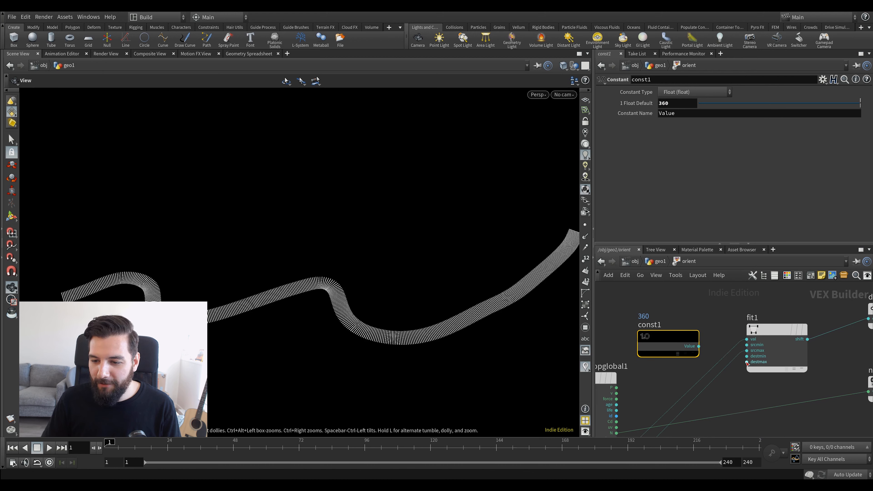
right_click(747, 363)
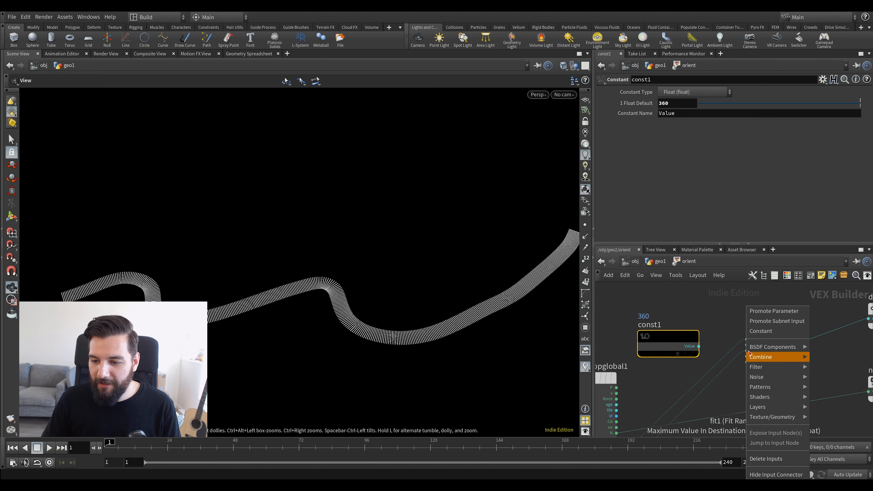
click(757, 313)
drag(703, 327, 624, 304)
middle_drag(646, 379, 740, 381)
scroll(739, 381, down, 1)
drag(694, 382, 637, 415)
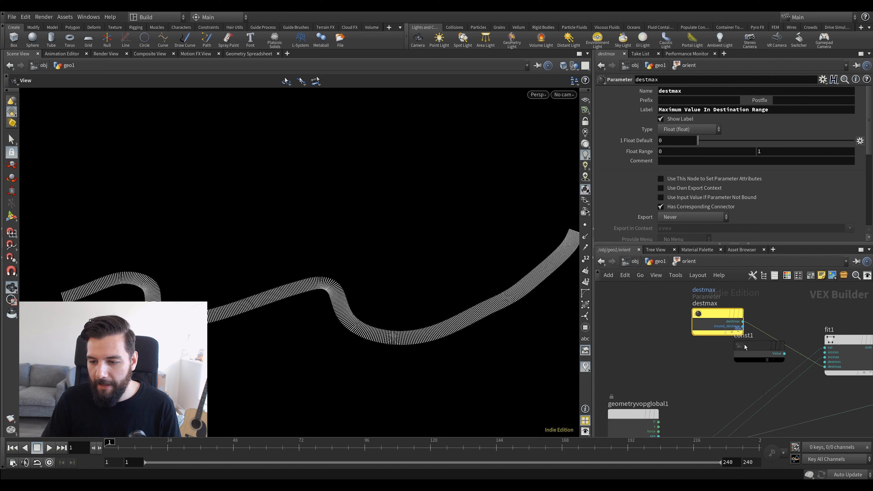
drag(745, 345, 683, 371)
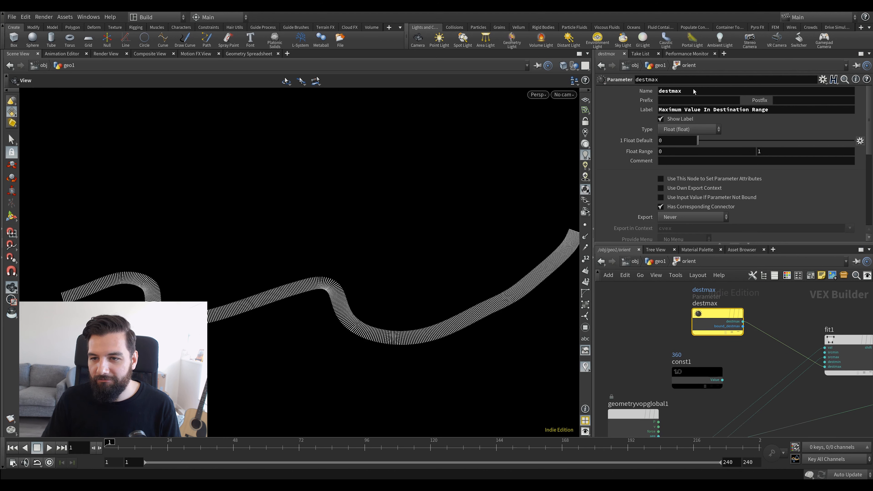
Name the promoted destmax parameter voltas and label it Voltas.
double_click(686, 91)
text(voltas)
key(Tab)
key(Tab)
text(Volta)
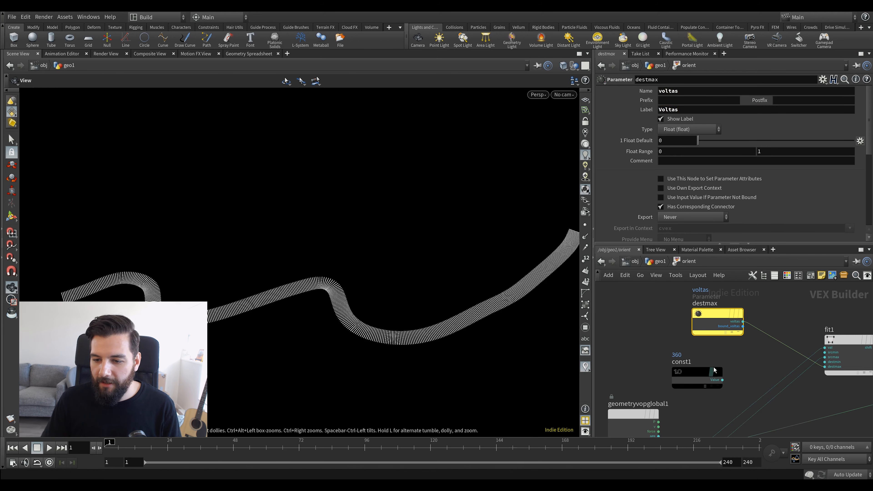
Add a Multiply node that multiplies the voltas parameter by the 360 constant and feeds the Fit Range node's destmax input.
key(Tab)
text(mu)
key(Return)
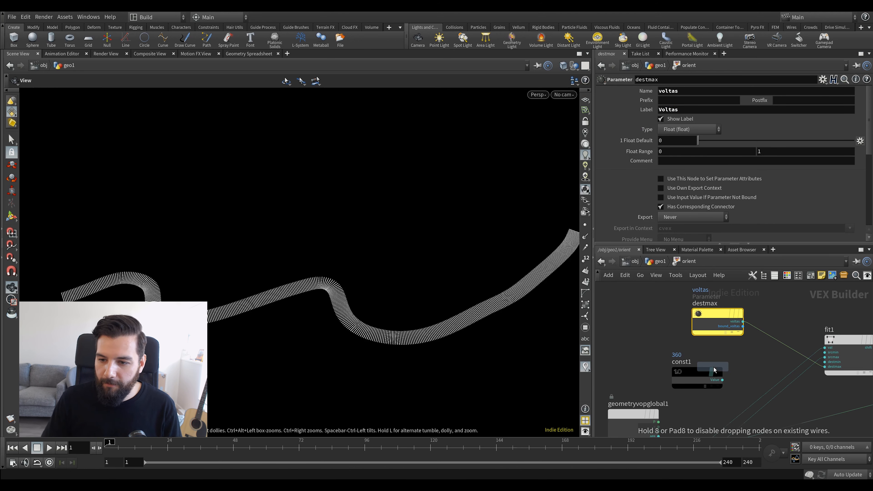
click(770, 339)
click(722, 380)
click(787, 349)
middle_drag(784, 370, 696, 371)
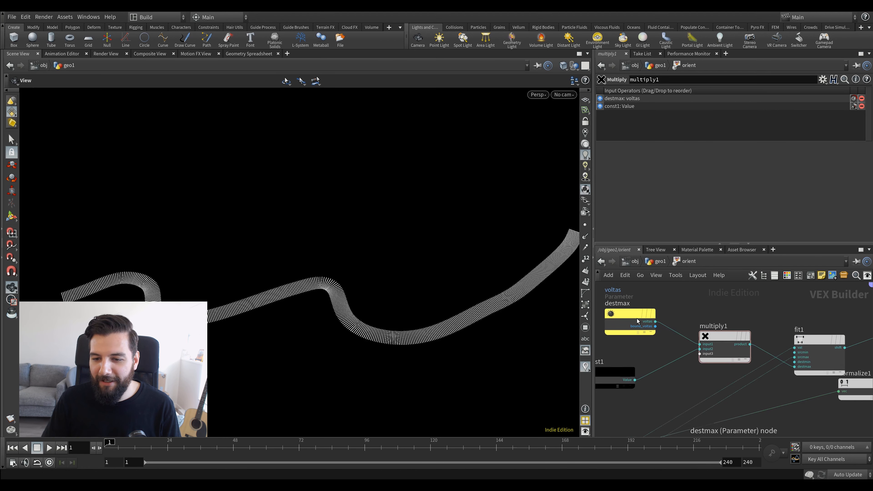
Set the upper limit of the voltas parameter's float range to 100.
click(629, 313)
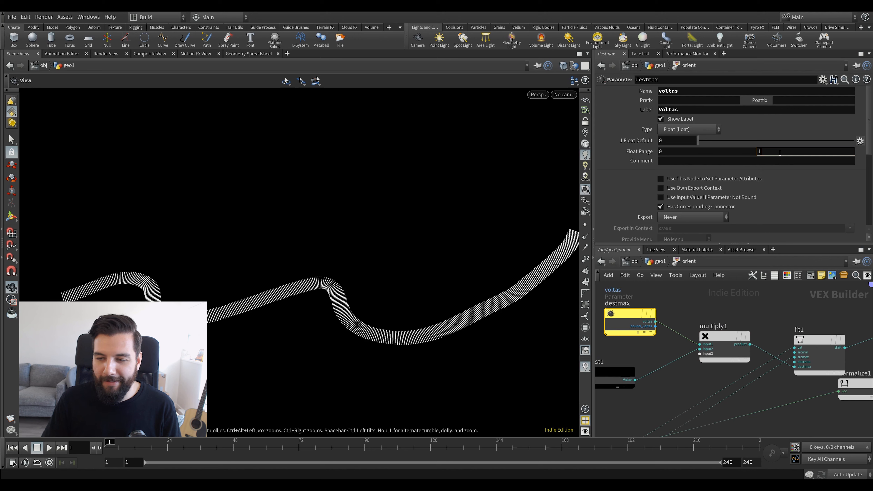
text(0)
key(Return)
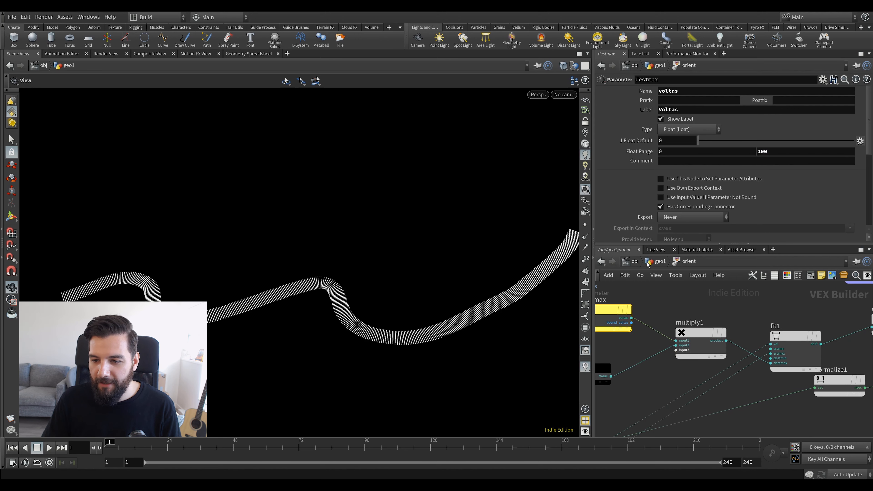
Return to the geo1 network level and set Voltas to 10 on the orient node.
key(u)
drag(704, 233, 714, 233)
key(Return)
drag(474, 244, 422, 220)
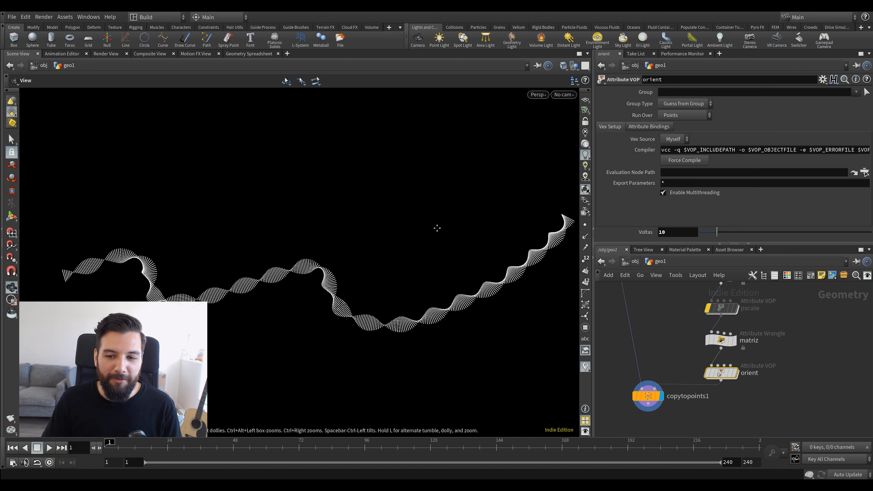
middle_drag(437, 229, 420, 231)
scroll(826, 392, down, 1)
middle_drag(295, 278, 303, 287)
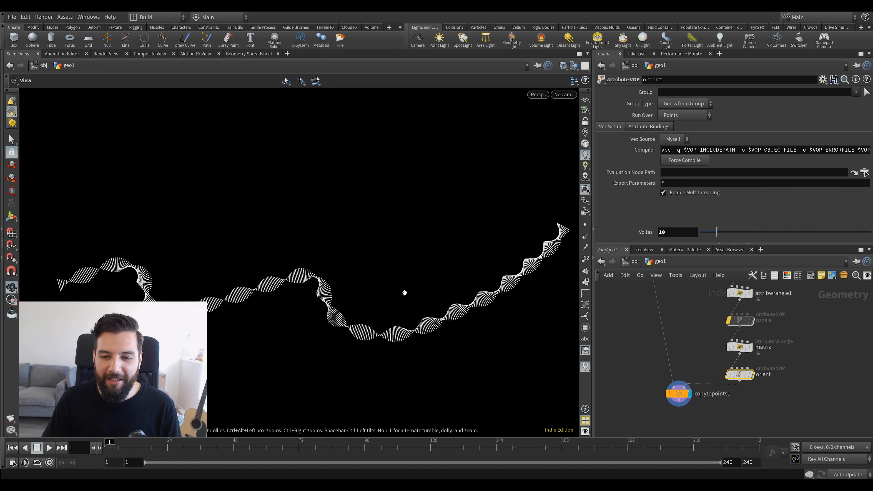
middle_drag(405, 293, 416, 295)
scroll(798, 384, down, 1)
Set the Length of the resample2 node to 0.06.
middle_drag(818, 340, 806, 378)
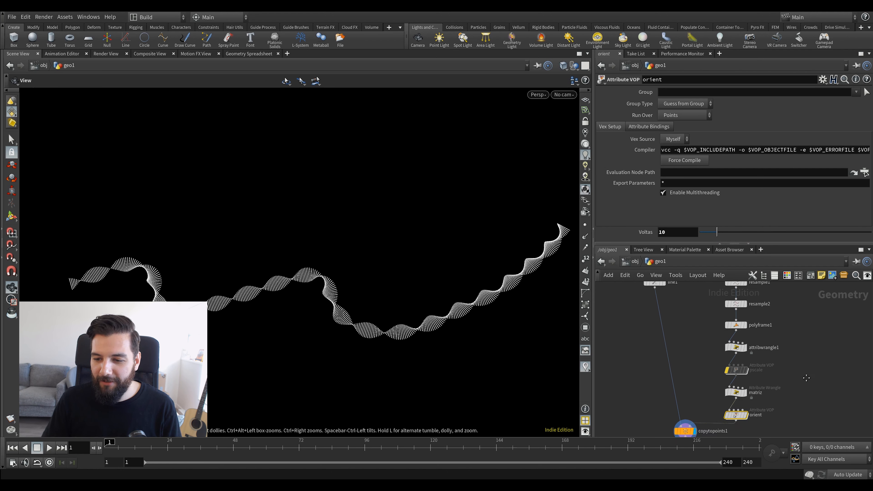
middle_drag(796, 315, 803, 353)
click(749, 342)
mouse_move(675, 141)
middle_down()
mouse_move(674, 152)
mouse_move(772, 147)
mouse_move(665, 153)
middle_up()
middle_drag(354, 265, 376, 238)
right_drag(376, 238, 458, 210)
middle_drag(675, 144, 660, 161)
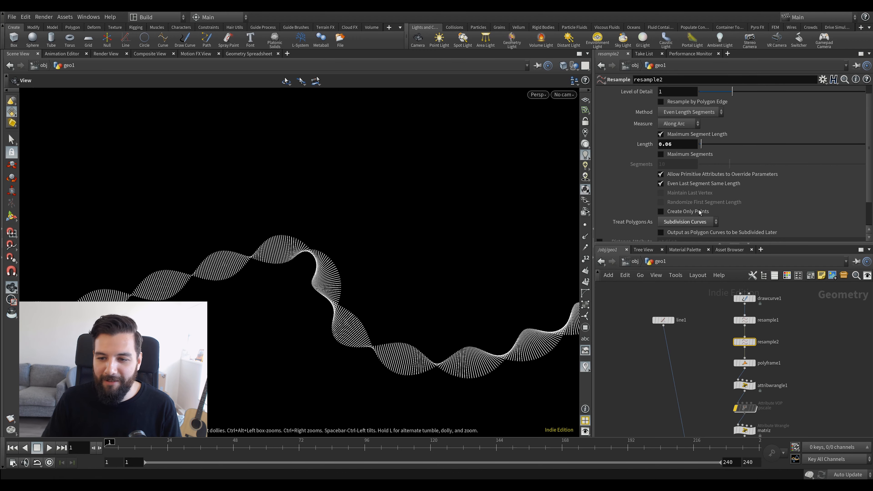
Try other Voltas values on the orient node, set it back to 10 and inspect the twisted ribbon.
middle_drag(810, 433, 792, 351)
click(726, 370)
drag(717, 232, 699, 237)
right_drag(481, 220, 292, 249)
drag(292, 249, 314, 232)
right_drag(314, 232, 492, 221)
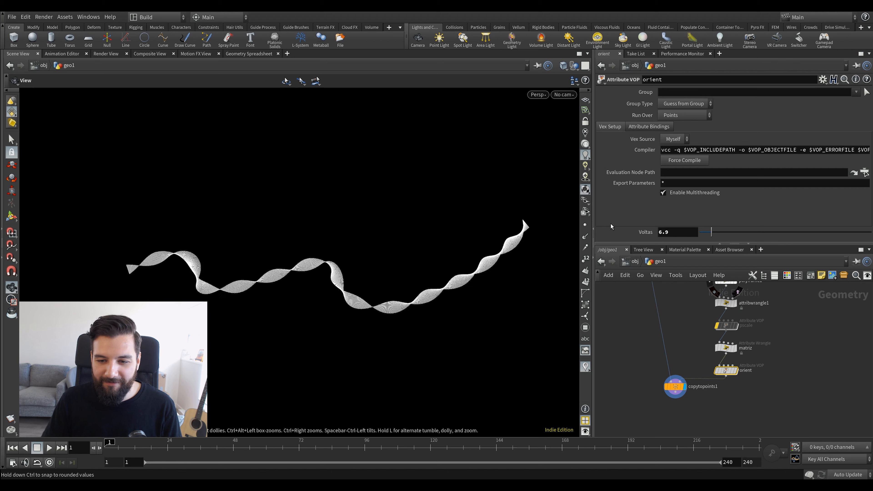
drag(711, 232, 714, 233)
text(10)
key(Return)
drag(463, 234, 452, 233)
right_drag(453, 232, 406, 187)
drag(405, 187, 392, 206)
right_drag(392, 207, 390, 203)
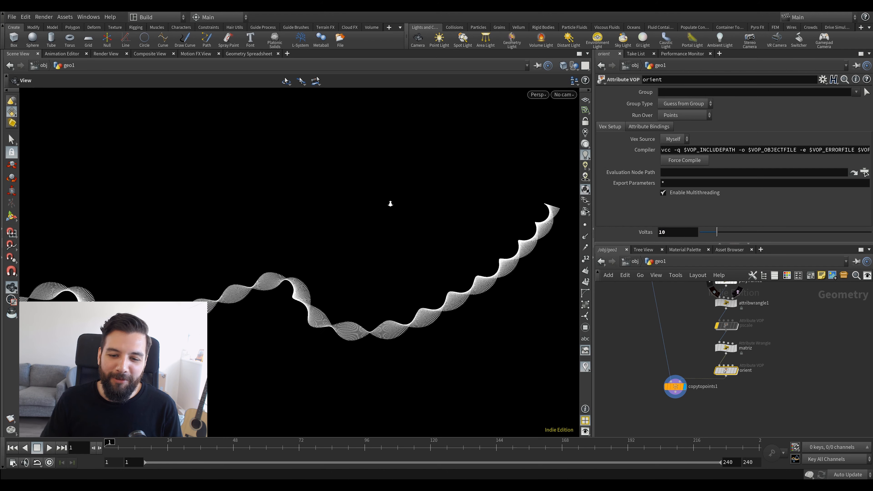
drag(391, 204, 354, 227)
Review the up vector expression in attribwrangle1 and compare it with the twisted ribbon.
scroll(765, 388, up, 3)
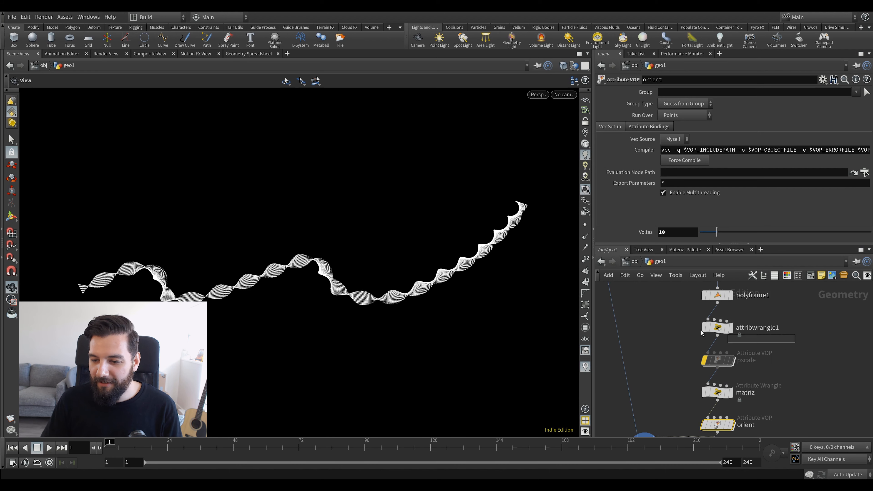
click(718, 328)
click(659, 156)
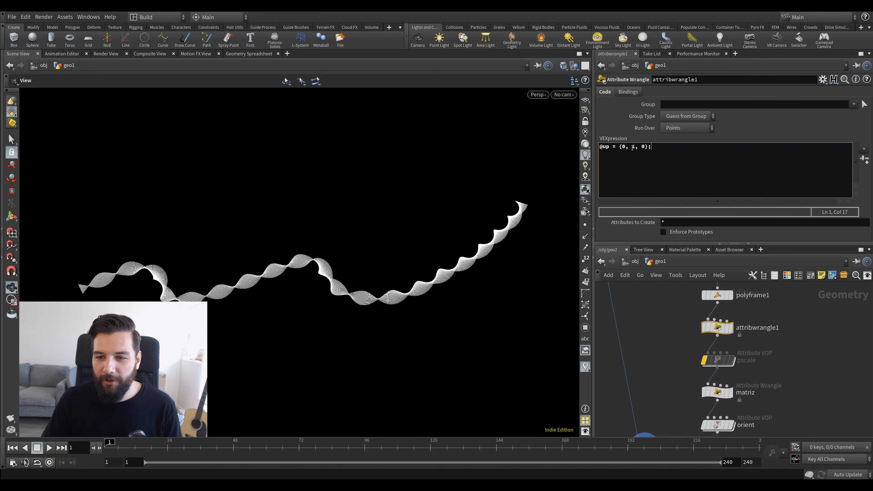
drag(454, 211, 384, 213)
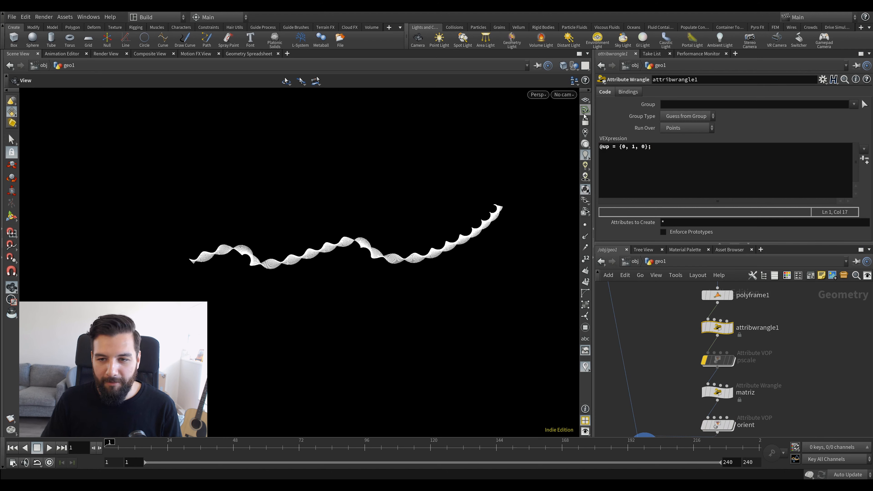
middle_drag(434, 173, 373, 246)
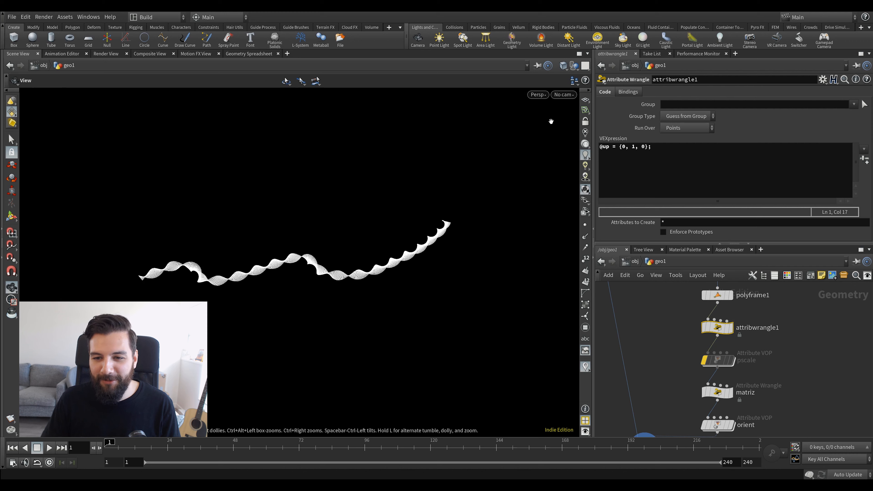
Turn on the reference grid in the viewport.
click(586, 100)
key(Tab)
key(Escape)
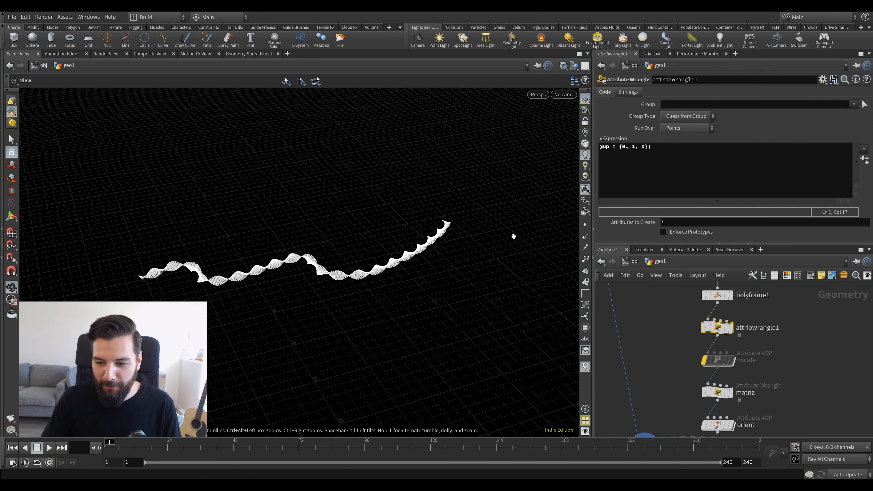
Add a Curve node beside the drawcurve1 chain, display it and activate its point drawing in the viewport.
scroll(835, 353, down, 3)
middle_drag(836, 352, 764, 437)
scroll(767, 385, up, 1)
key(Tab)
text(urve)
key(Return)
click(776, 382)
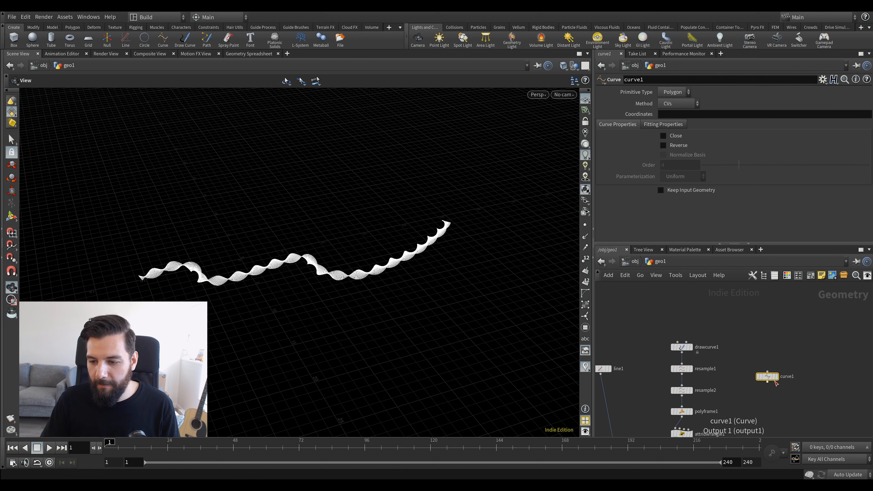
click(775, 376)
key(Return)
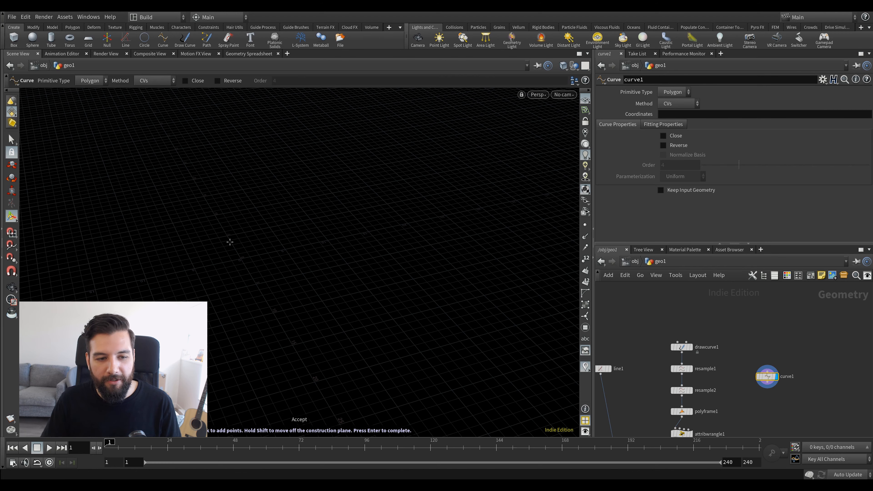
Draw a curve through several points at different heights and depths in the viewport and complete it.
mouse_move(455, 204)
alt+mouse_down()
mouse_move(396, 256)
mouse_move(382, 238)
mouse_move(459, 215)
mouse_move(303, 214)
mouse_move(277, 175)
alt+mouse_up()
click(266, 140)
click(274, 112)
drag(276, 112, 298, 107)
alt+middle_drag(317, 143, 302, 189)
click(389, 111)
key(Return)
Change the new curve's primitive type to NURBS.
drag(390, 117, 406, 193)
click(673, 91)
click(673, 112)
drag(244, 211, 244, 236)
Connect curve1 to resample1 in place of drawcurve1 and display the copytopoints1 result.
drag(775, 383, 760, 351)
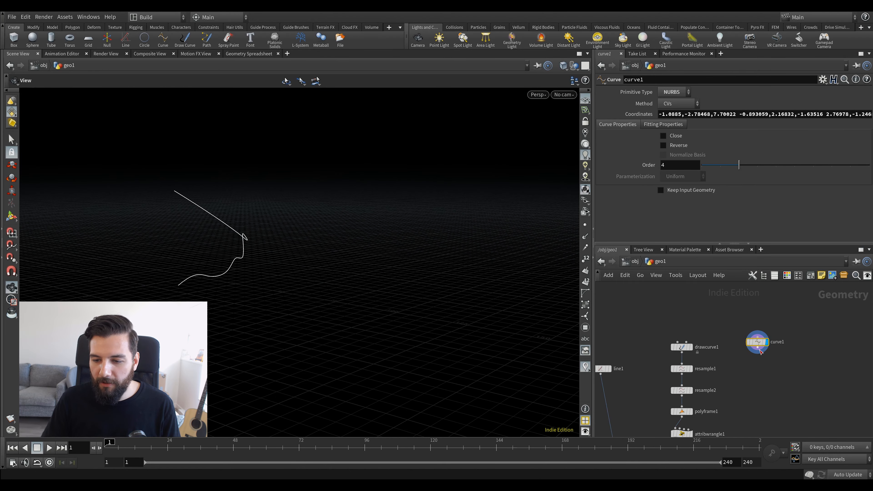
click(758, 348)
click(682, 364)
middle_drag(724, 382, 774, 271)
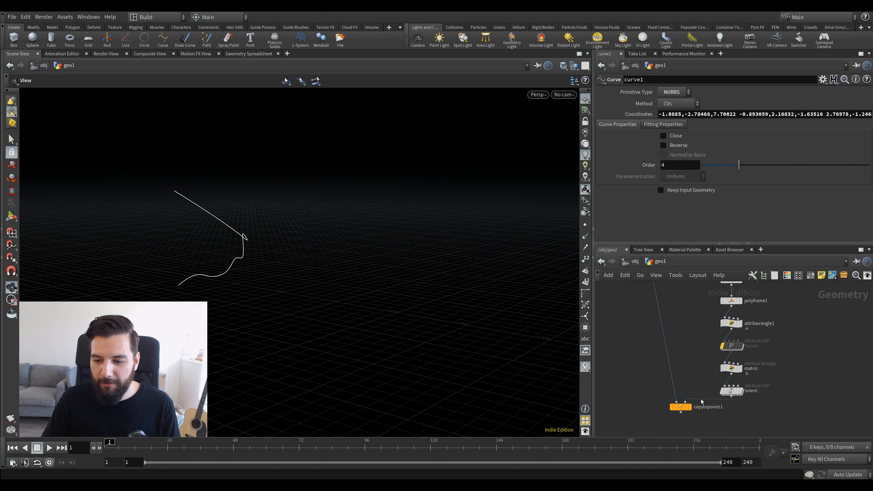
click(691, 410)
drag(216, 249, 286, 227)
drag(239, 279, 275, 274)
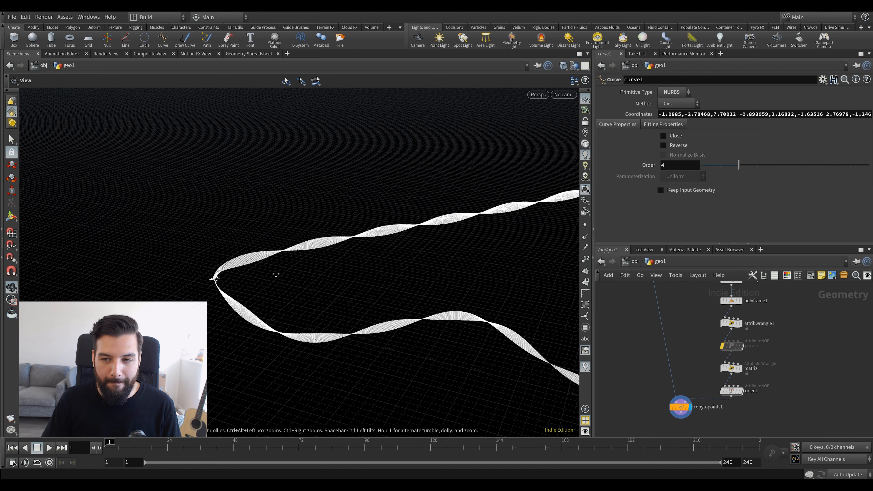
middle_drag(275, 273, 208, 259)
scroll(788, 345, down, 2)
Select polyframe1 to show its settings and bypass the attribwrangle1 node.
middle_drag(789, 345, 788, 389)
click(743, 351)
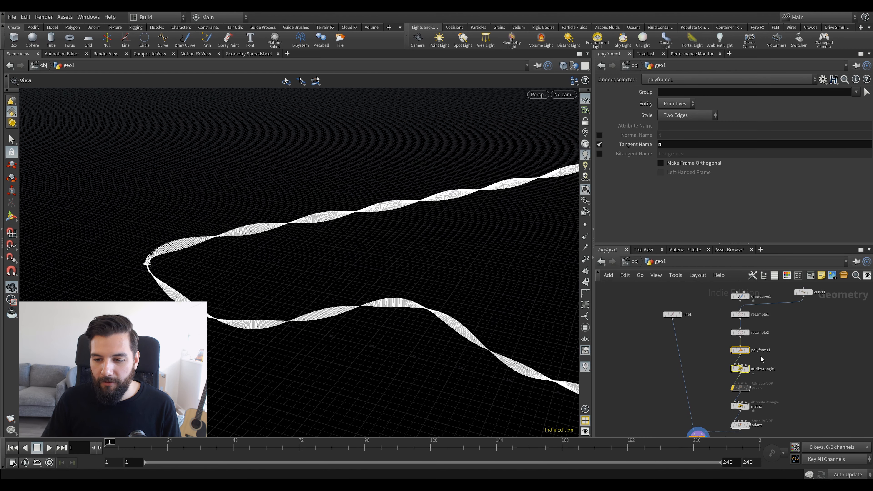
scroll(762, 356, up, 2)
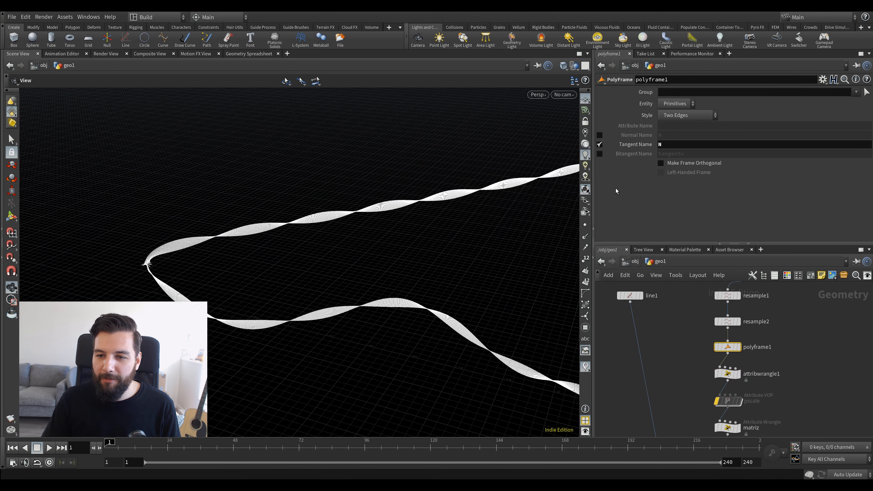
scroll(727, 355, up, 2)
mouse_move(713, 379)
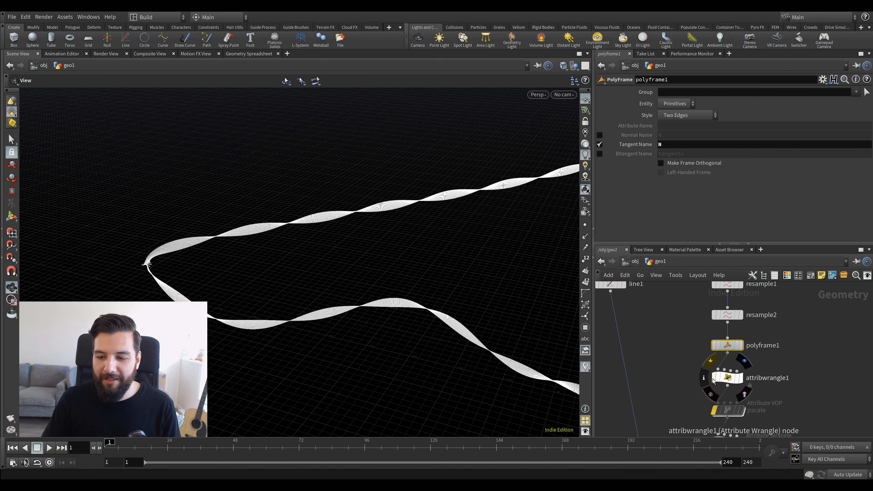
drag(351, 293, 321, 269)
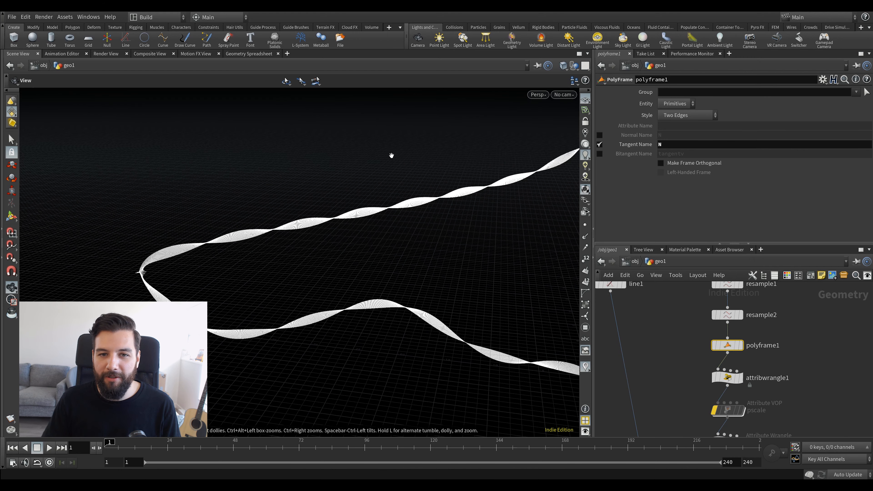
scroll(706, 345, up, 2)
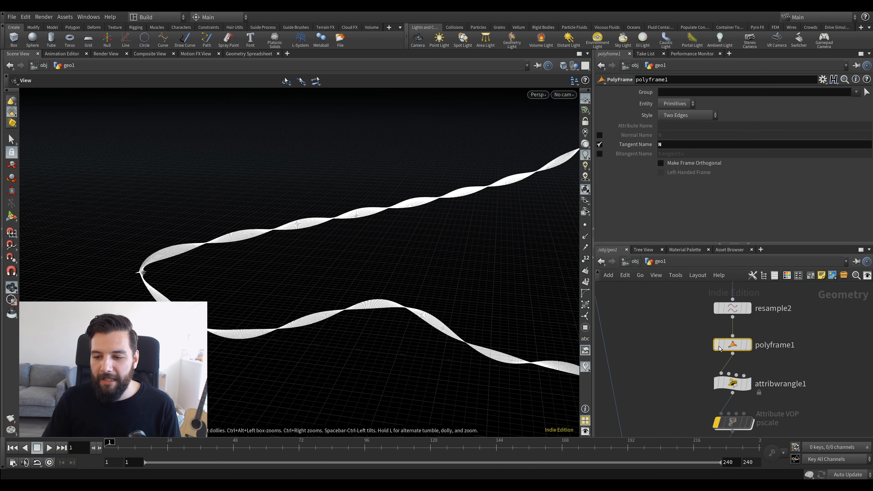
click(715, 389)
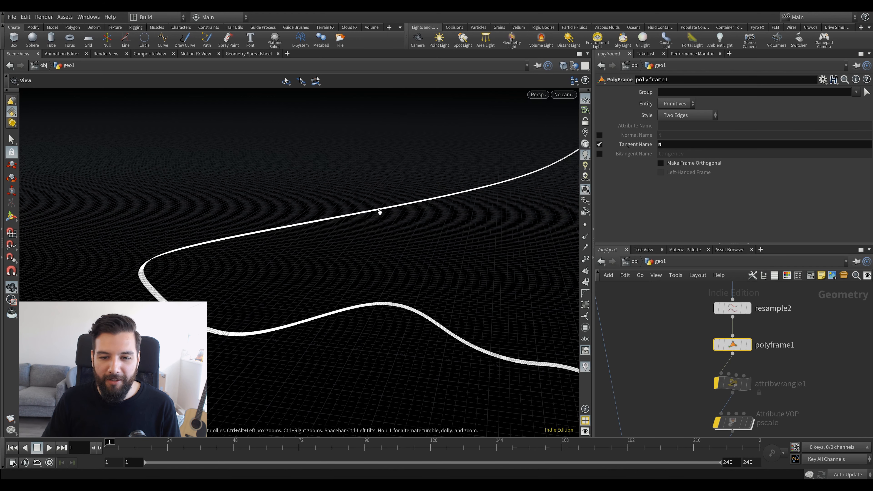
drag(363, 191, 395, 193)
Enable the Bitangent Name output on polyframe1 and name it up.
click(600, 153)
drag(696, 154, 610, 203)
text(up)
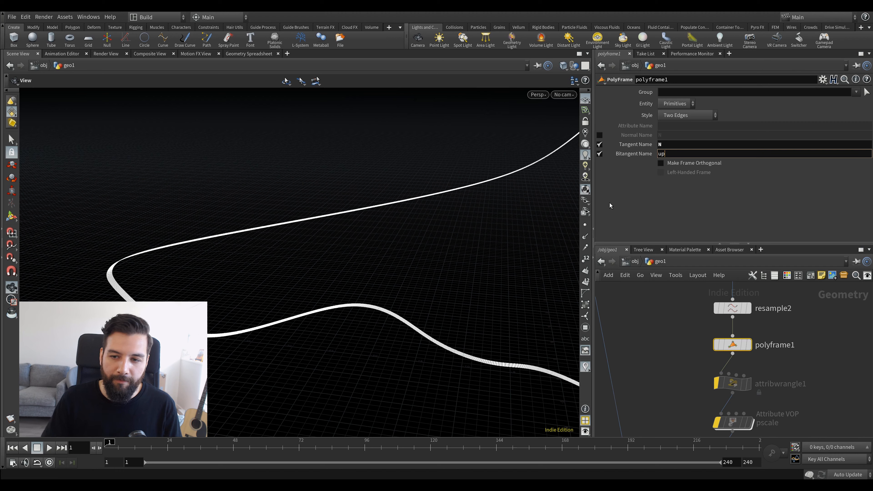
key(Return)
drag(322, 243, 225, 328)
drag(214, 256, 408, 282)
scroll(360, 273, up, 3)
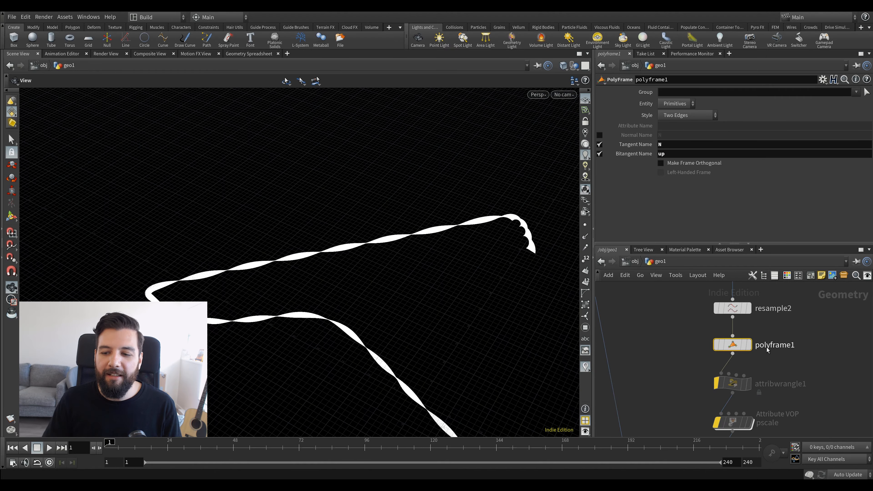
Increase the segment Length on resample2 to space the copies farther apart.
click(750, 311)
middle_drag(672, 120, 733, 130)
Try the First Edge and Texture UV Gradient styles on polyframe1, then set the style back to Two Edges.
click(732, 346)
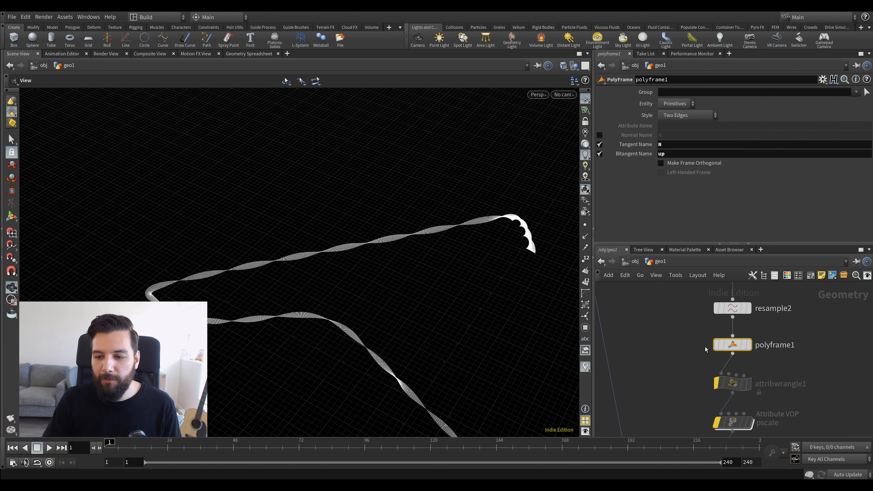
click(700, 116)
click(694, 125)
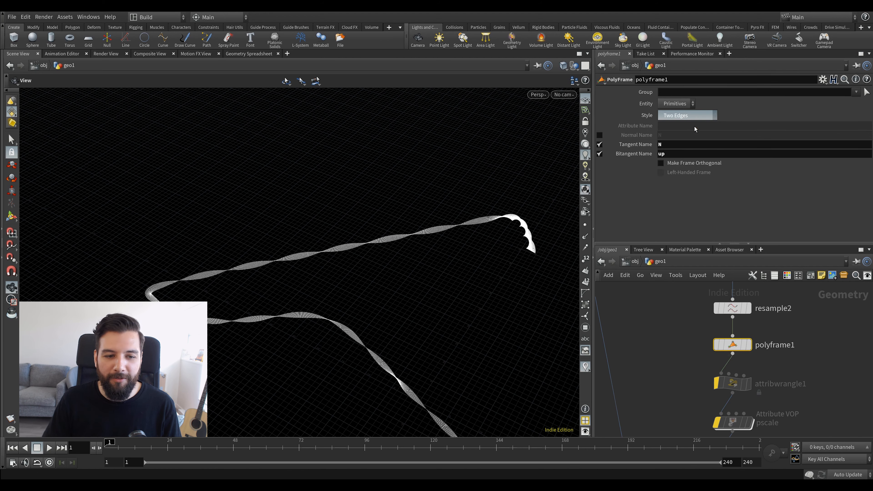
click(695, 119)
click(688, 127)
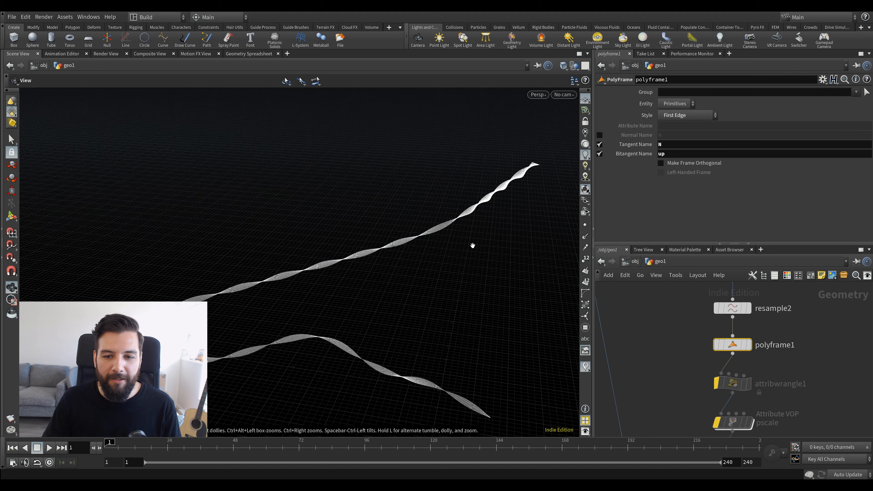
click(684, 116)
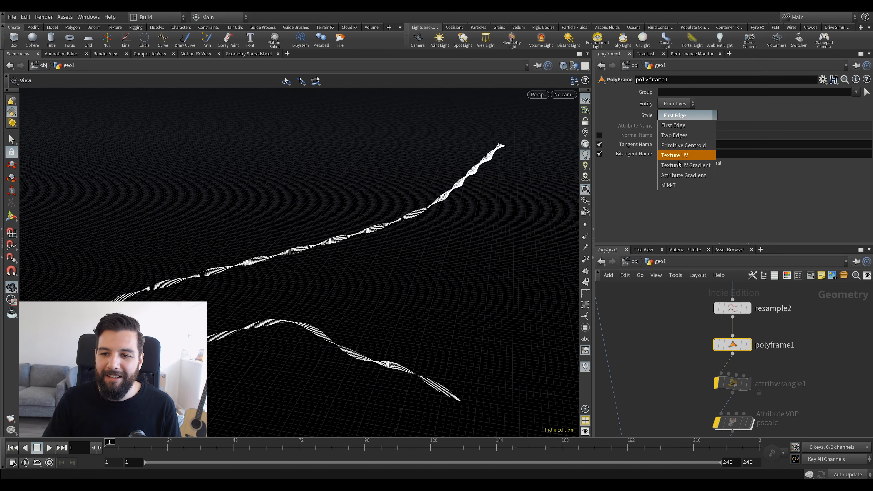
click(693, 168)
click(681, 116)
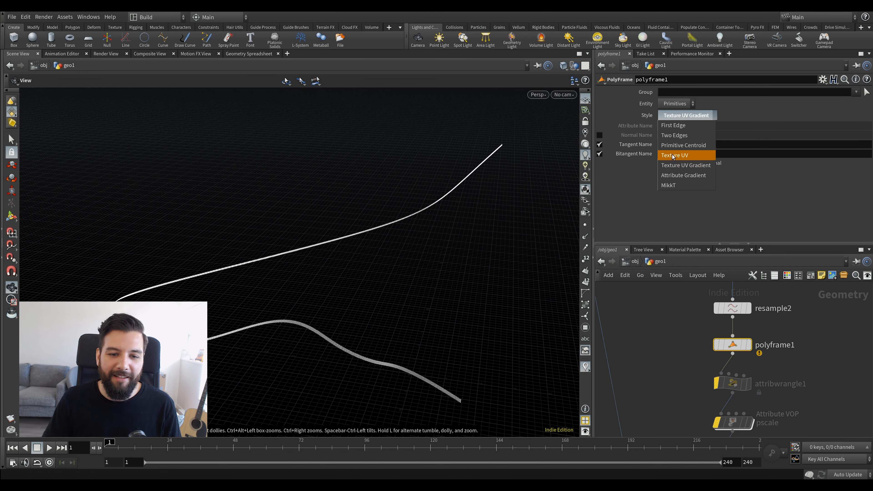
click(675, 135)
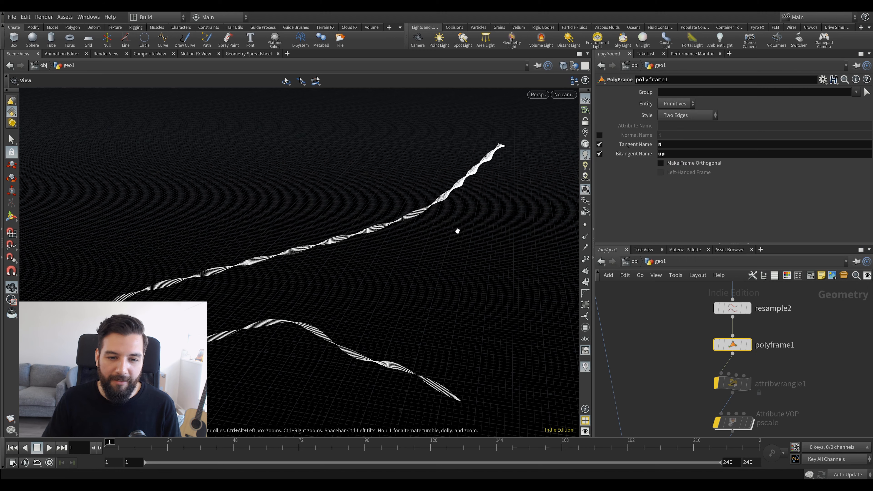
key(v)
key(Escape)
drag(361, 228, 309, 250)
middle_drag(857, 400, 821, 334)
scroll(820, 339, down, 1)
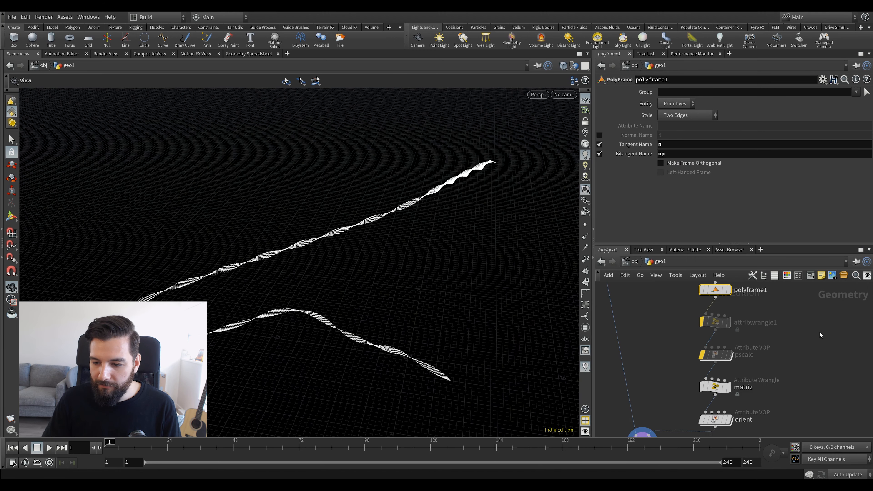
Enable the pscale node, raise its Max to 4.22 to try the varying copy width, and bypass the node again.
click(712, 355)
drag(714, 236, 769, 236)
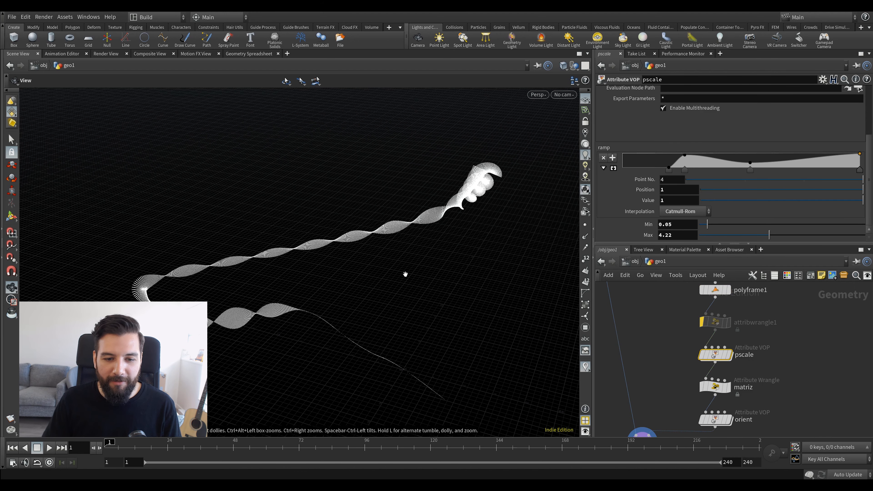
drag(708, 225, 708, 230)
click(698, 358)
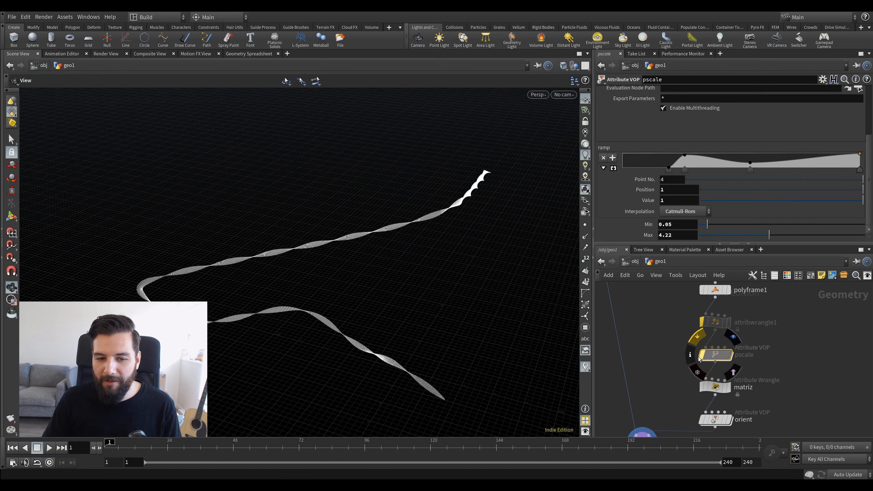
Examine the twisted copies along the curve and the node chain from resample1 down to orient.
middle_drag(793, 305, 783, 351)
drag(806, 316, 674, 294)
mouse_move(678, 121)
middle_down()
mouse_move(703, 123)
mouse_move(679, 126)
middle_up()
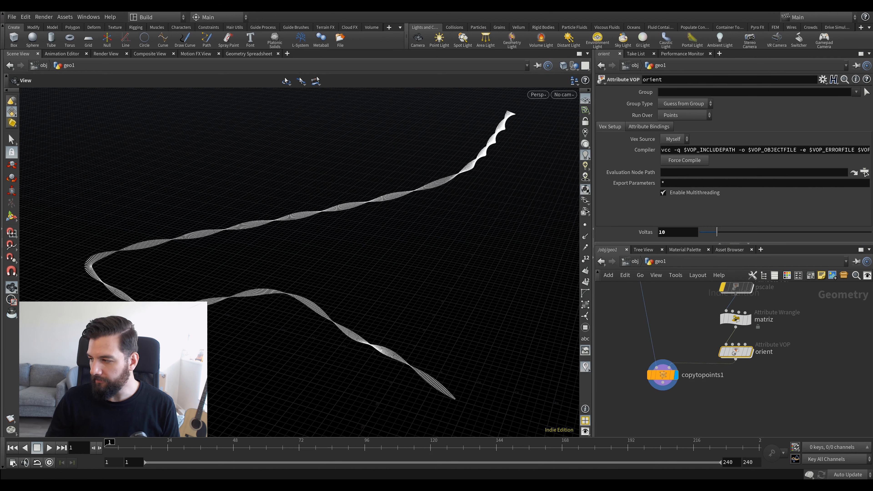
middle_drag(748, 390, 750, 398)
middle_drag(702, 342, 687, 425)
scroll(688, 424, down, 2)
middle_drag(753, 304, 755, 361)
scroll(755, 361, up, 2)
drag(698, 336, 699, 359)
middle_drag(775, 386, 763, 318)
scroll(428, 272, up, 3)
drag(428, 271, 303, 282)
key(g)
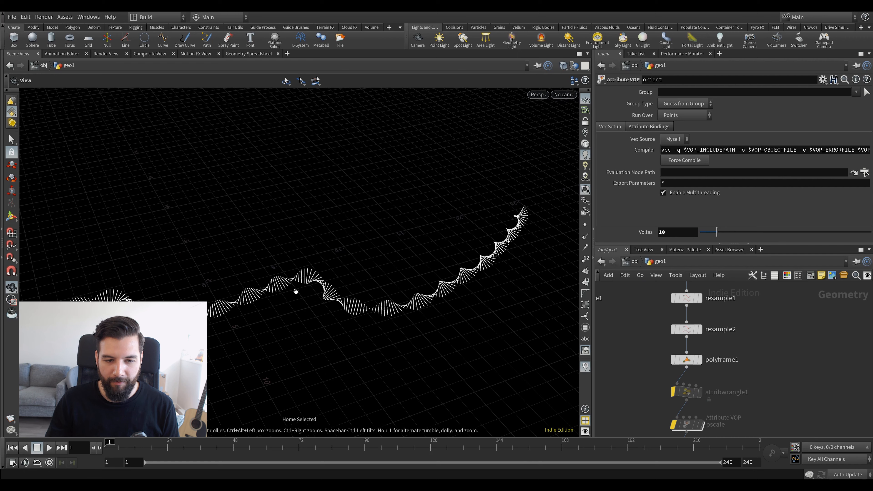
middle_drag(296, 291, 305, 281)
scroll(788, 404, down, 2)
middle_drag(769, 431, 770, 365)
scroll(771, 373, up, 2)
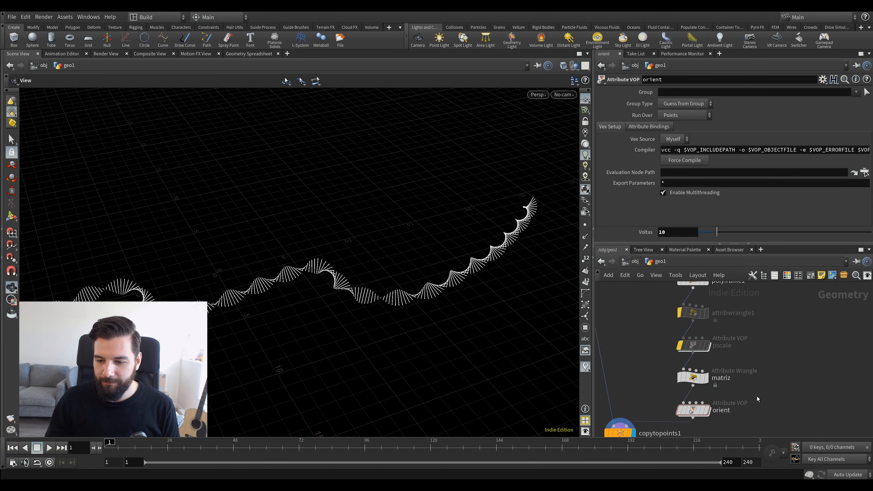
Set the Voltas parameter on the orient node to 5.
middle_drag(679, 232, 706, 237)
text(5)
key(Return)
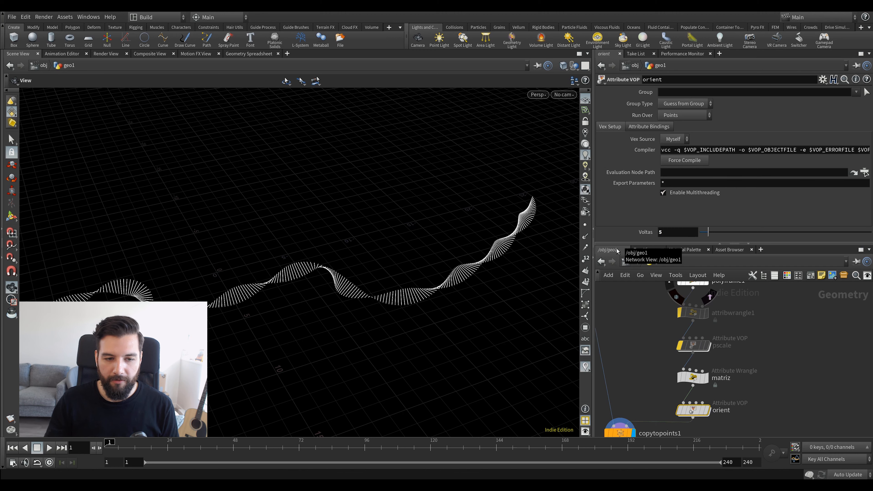
drag(449, 174, 332, 243)
scroll(332, 243, down, 2)
middle_drag(331, 242, 352, 217)
middle_drag(471, 265, 458, 263)
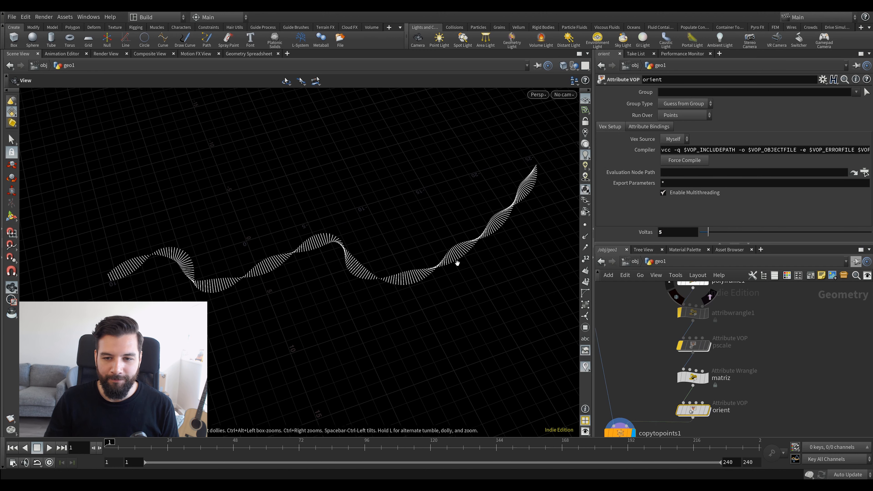
Turn on point display in the viewport to check the end points of the copied lines.
middle_drag(795, 391, 817, 360)
scroll(736, 347, down, 3)
middle_drag(702, 403, 760, 390)
scroll(723, 399, down, 1)
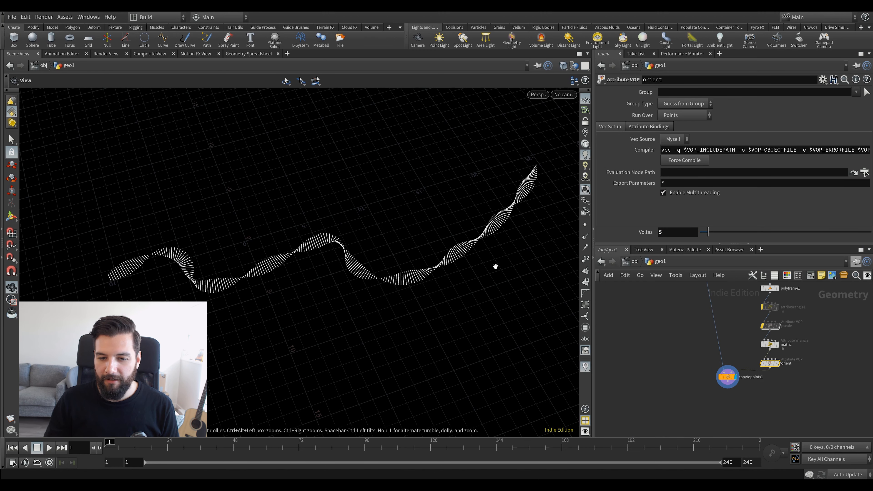
click(585, 225)
drag(564, 236, 388, 238)
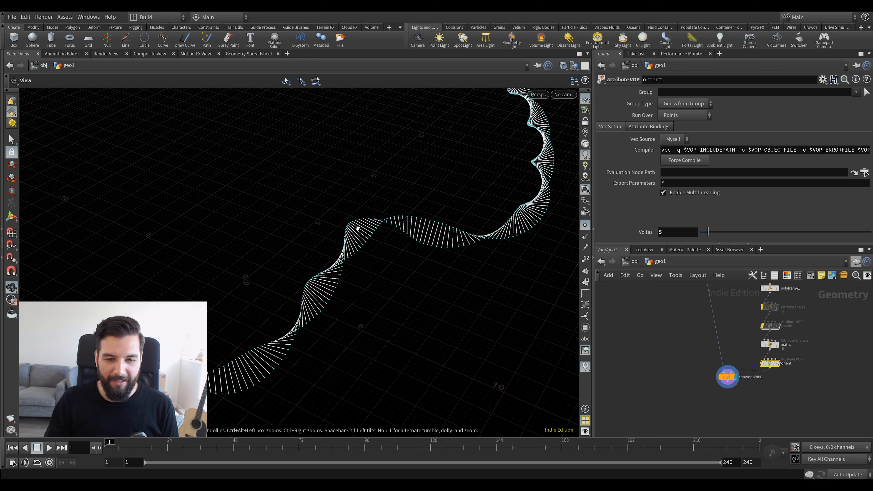
Try a different Points count on line1 and undo the change.
scroll(389, 238, up, 3)
middle_drag(687, 338, 747, 416)
drag(737, 391, 775, 318)
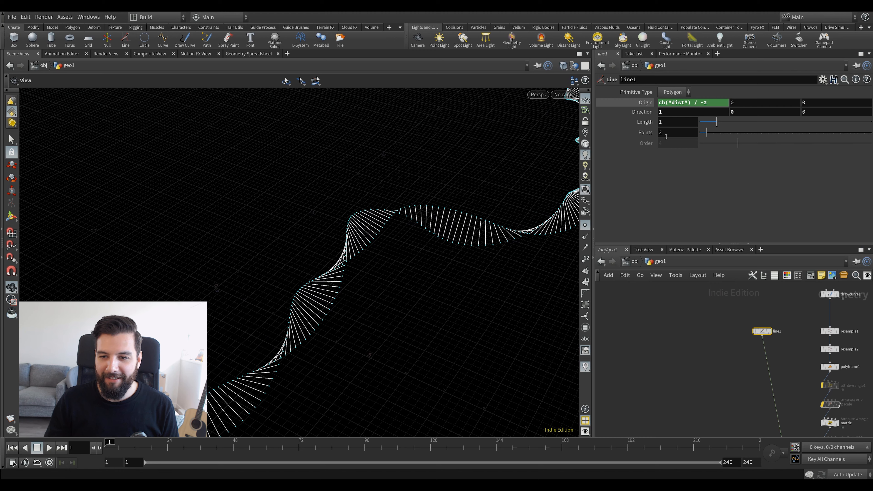
mouse_move(681, 132)
middle_down()
mouse_move(708, 132)
mouse_move(690, 134)
middle_up()
key(ctrl+z)
drag(437, 297, 275, 240)
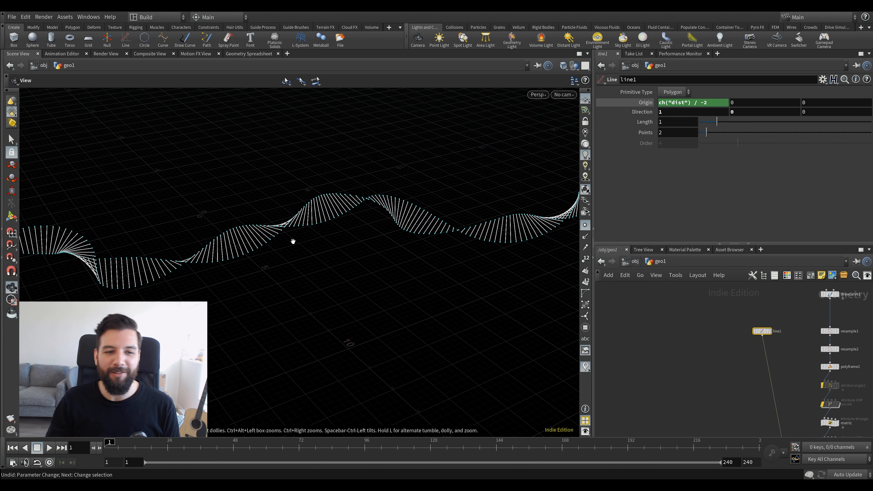
drag(253, 228, 271, 231)
Move line1 away from the curve's node chain and add a Sphere node beside copytopoints1.
middle_drag(725, 416, 722, 385)
scroll(711, 373, up, 1)
drag(740, 305, 689, 349)
middle_drag(698, 404, 690, 365)
scroll(690, 365, down, 1)
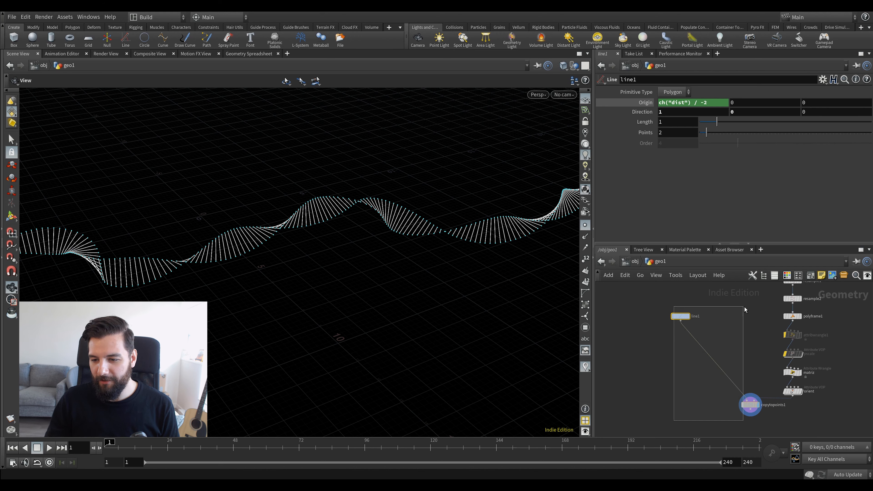
drag(744, 307, 745, 308)
middle_drag(663, 407, 667, 390)
key(Tab)
text(sphere)
key(Return)
click(666, 388)
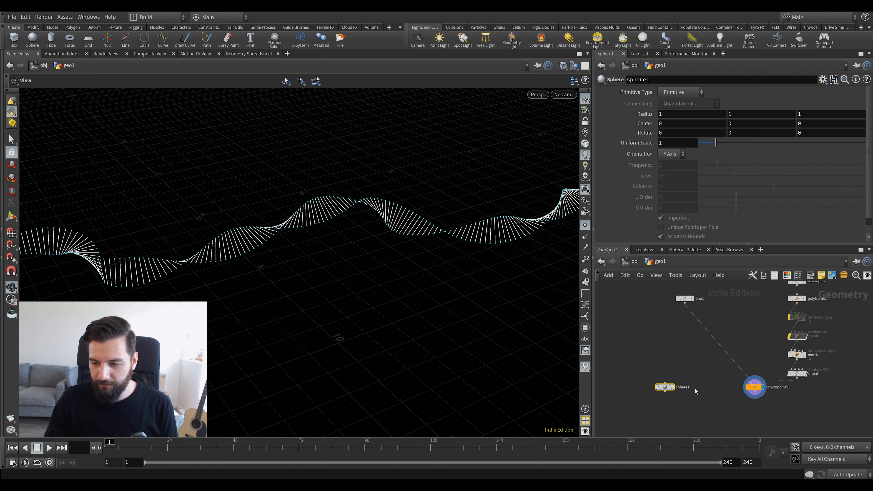
Add a Copy to Points node below sphere1 with the sphere as its source geometry.
middle_drag(696, 388, 709, 374)
scroll(709, 375, up, 2)
key(Tab)
text(copy)
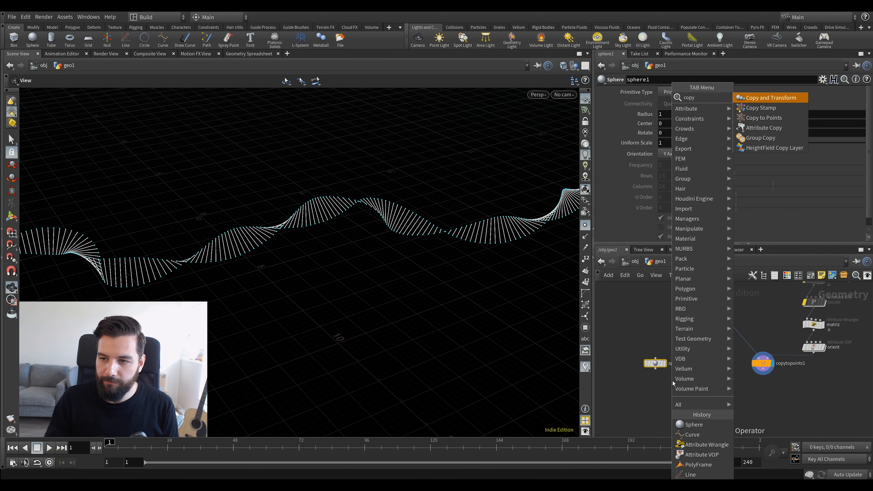
key(Up)
key(Up)
key(Up)
key(Up)
key(Return)
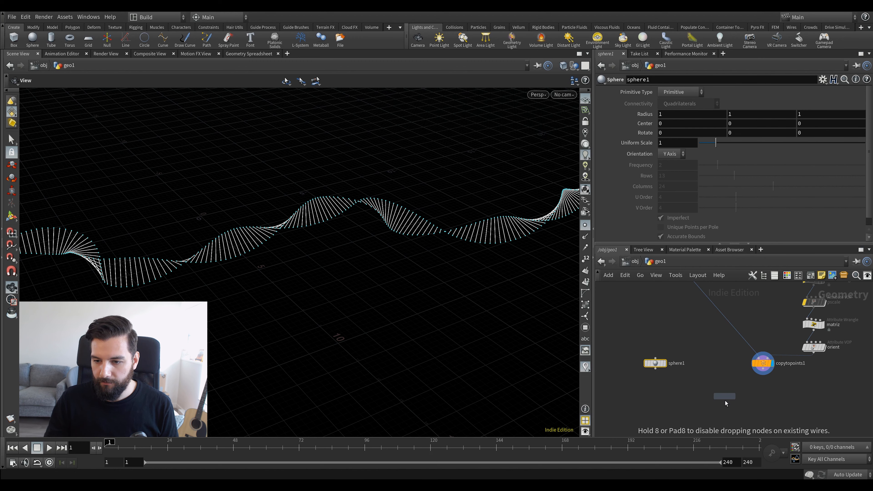
click(726, 411)
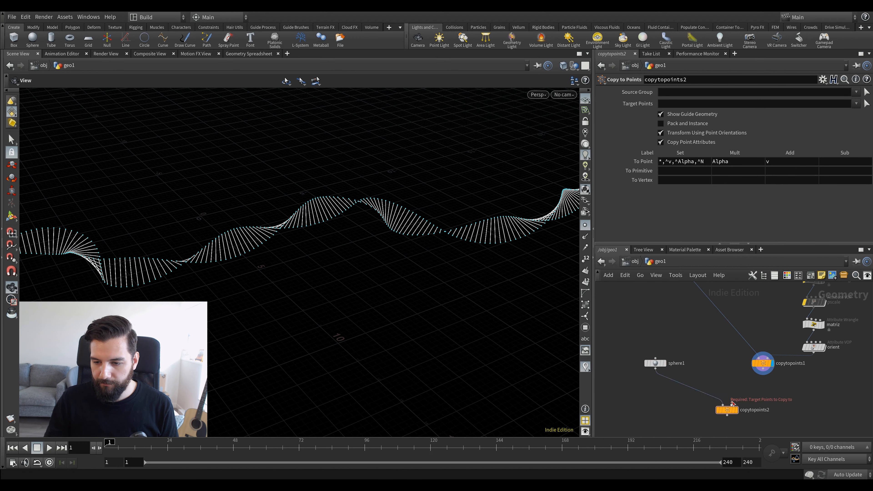
Feed copytopoints1's output into the displayed copytopoints2 as target points and turn off its Show Guide Geometry option.
drag(732, 405, 763, 369)
click(737, 411)
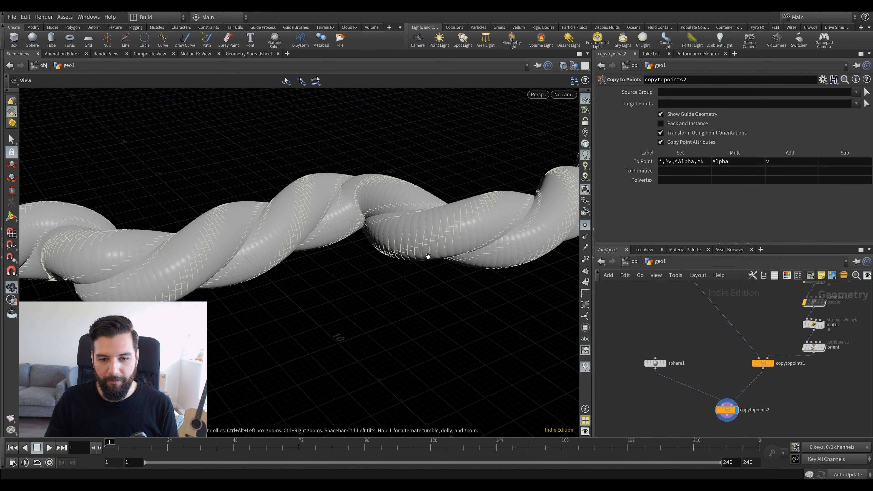
drag(734, 430, 734, 430)
middle_drag(787, 414, 793, 387)
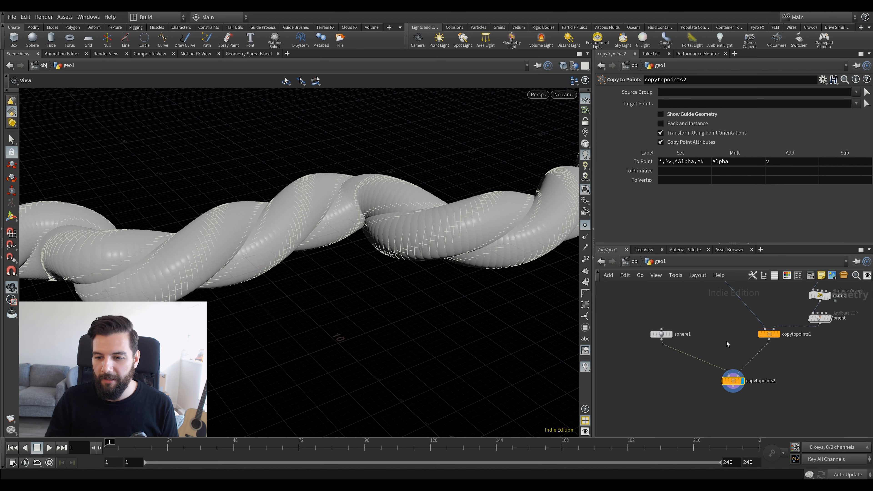
Set sphere1's Uniform Scale to 0.1.
click(661, 334)
middle_drag(681, 145, 681, 145)
scroll(776, 335, up, 1)
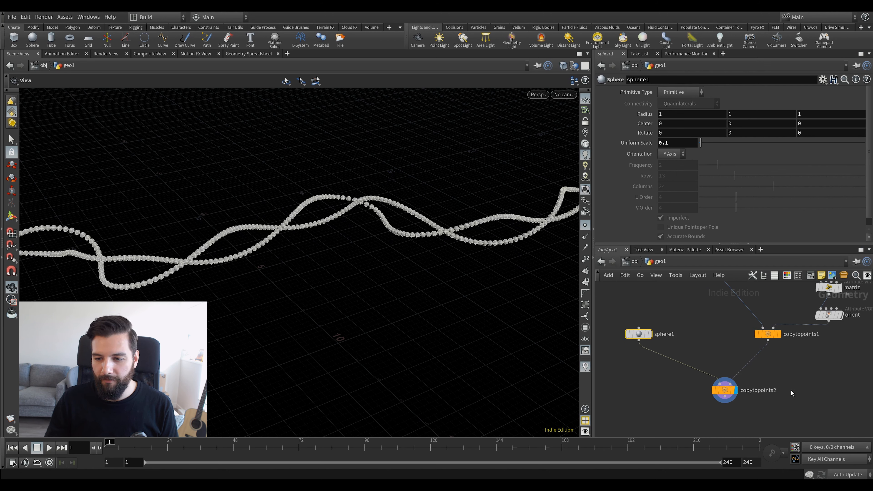
Add a Merge node combining copytopoints2 and copytopoints1, and display its result.
key(Tab)
text(merge)
key(Return)
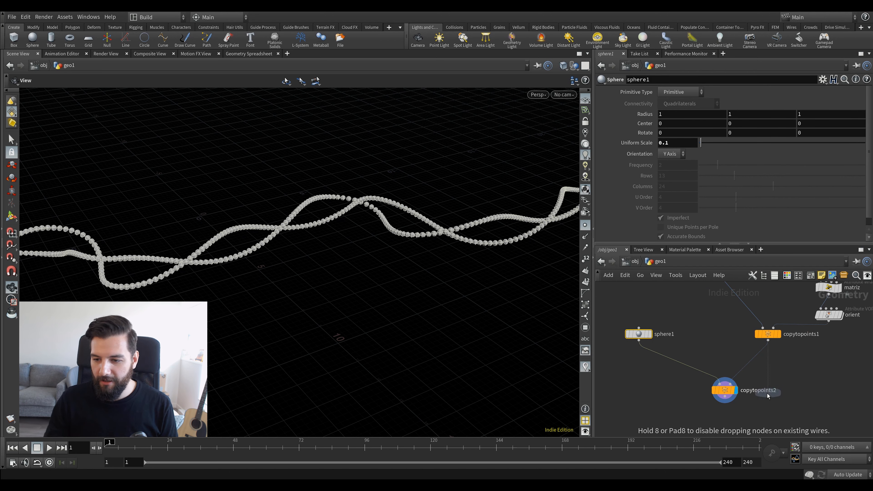
click(748, 404)
click(765, 311)
click(750, 399)
click(759, 404)
drag(332, 209, 351, 203)
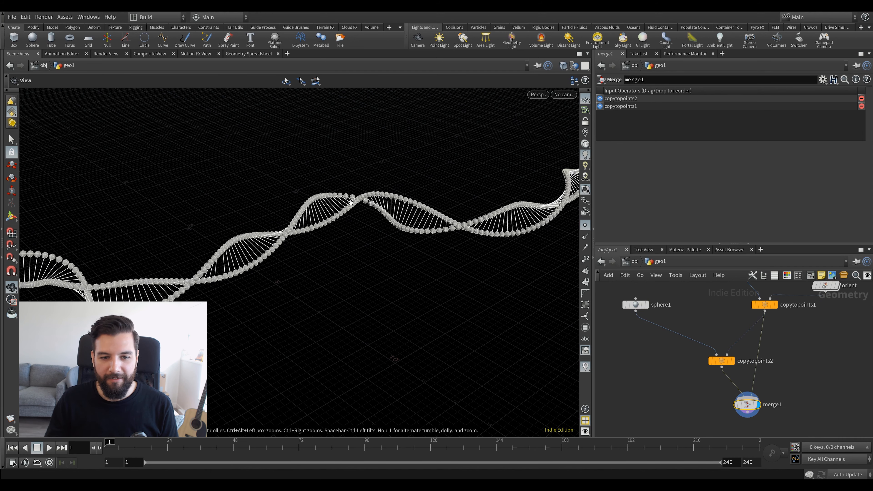
Change sphere1's Primitive Type to Polygon and turn off point display in the viewport.
click(636, 305)
click(674, 92)
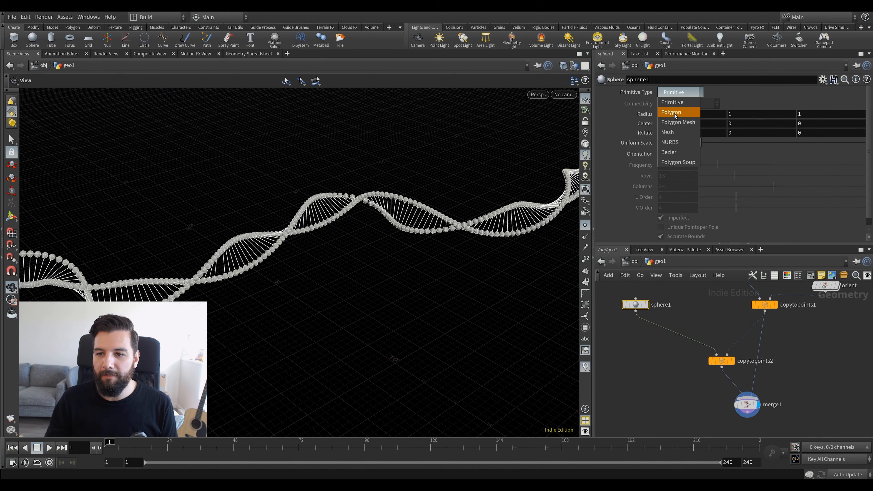
click(676, 113)
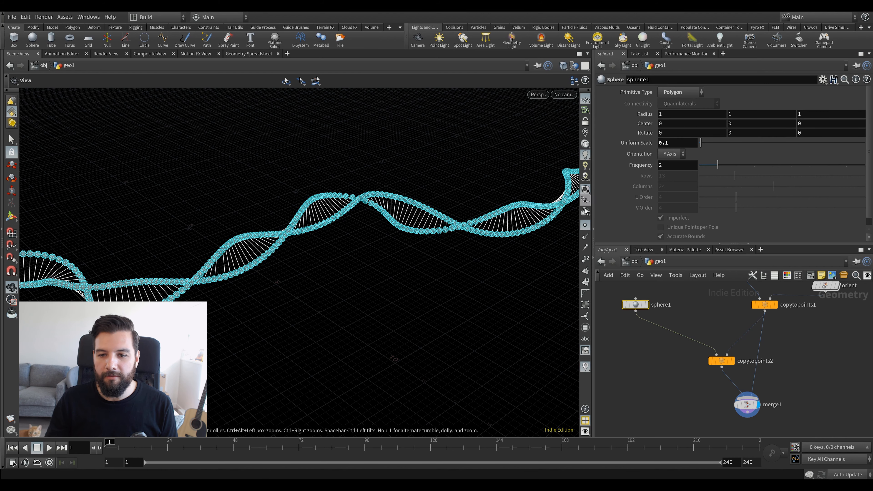
click(680, 92)
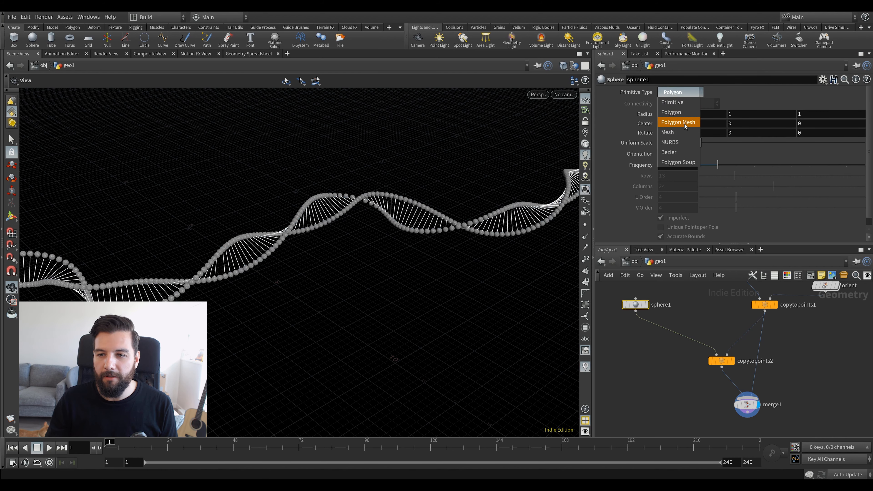
click(672, 112)
Examine the merged spheres and connecting lines along the curve, with copytopoints1 selected.
drag(357, 162, 279, 257)
drag(213, 253, 211, 238)
key(Tab)
key(Escape)
mouse_move(785, 384)
middle_down()
mouse_move(793, 353)
mouse_move(780, 368)
middle_up()
click(754, 344)
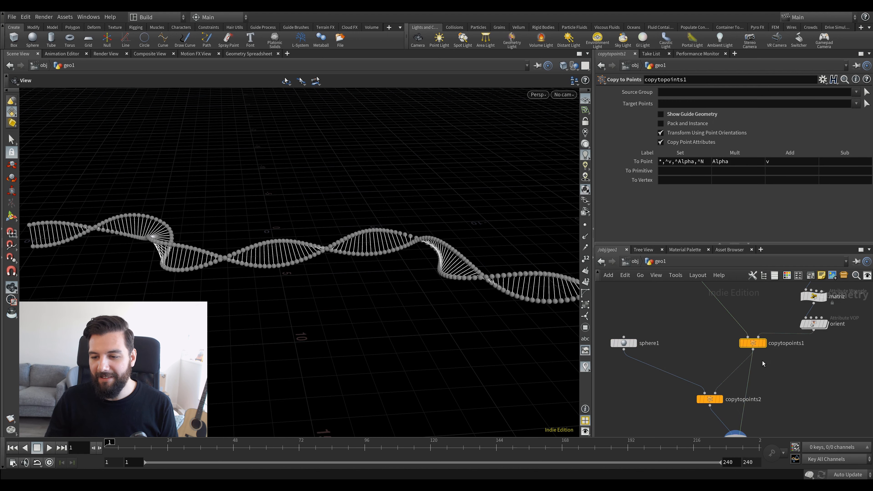
scroll(763, 361, down, 2)
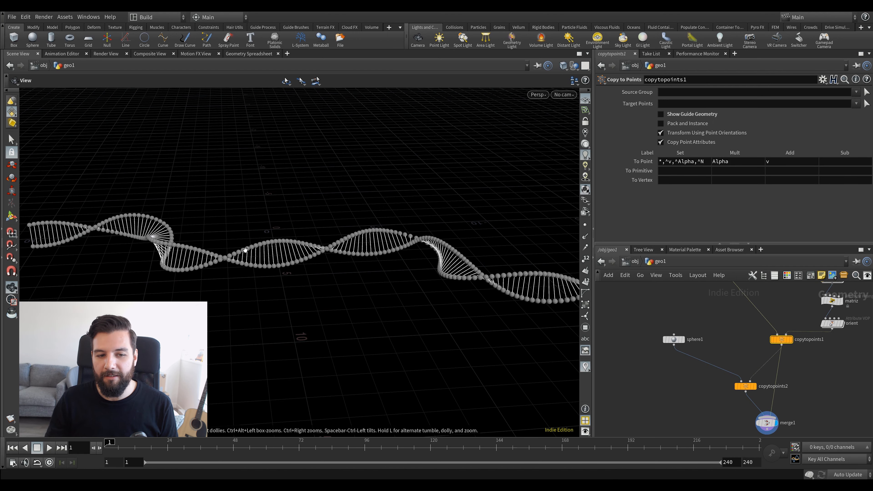
scroll(295, 263, up, 3)
drag(259, 241, 271, 252)
scroll(339, 224, up, 2)
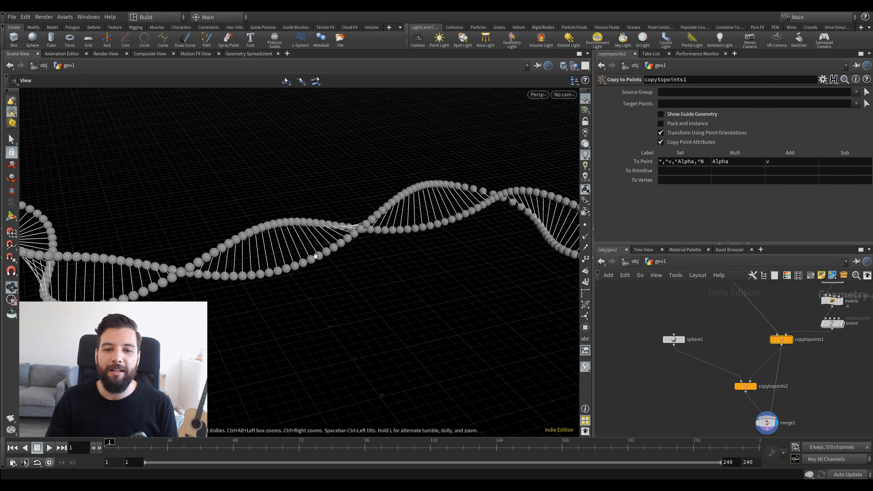
scroll(727, 338, down, 3)
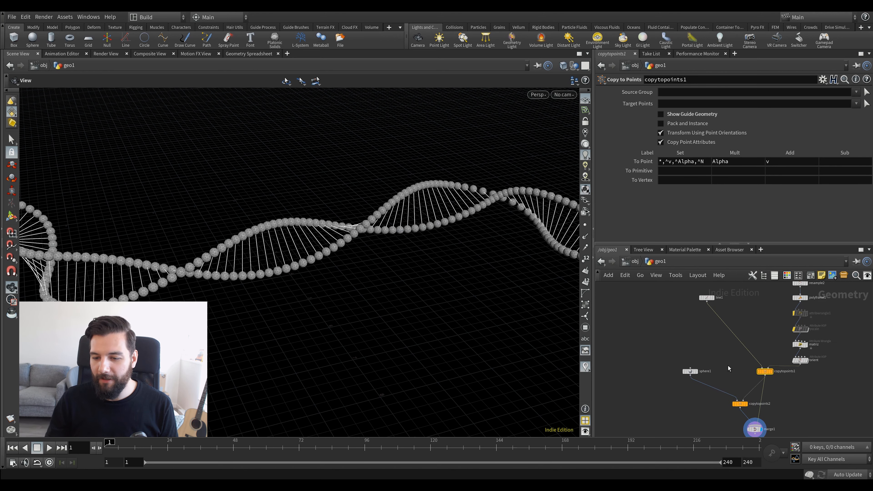
Add a Tube node and place it above sphere1 in the network.
key(Tab)
text(tu)
key(Return)
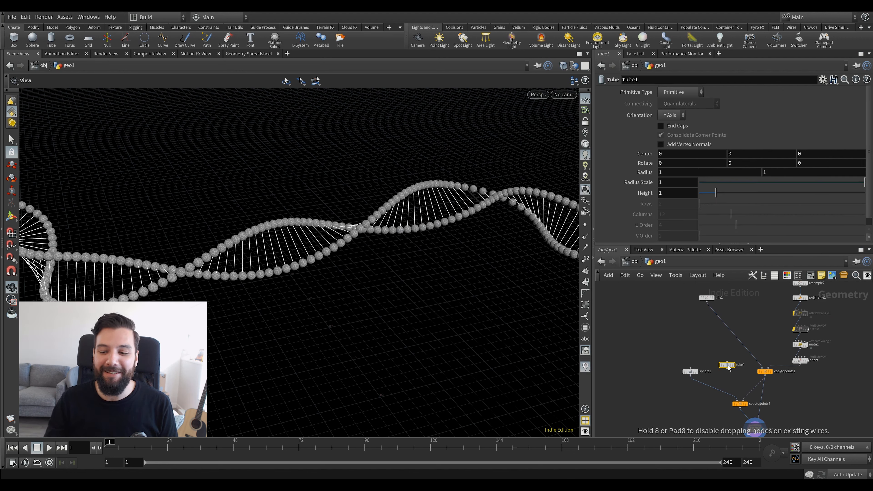
scroll(728, 367, up, 3)
drag(728, 366, 717, 353)
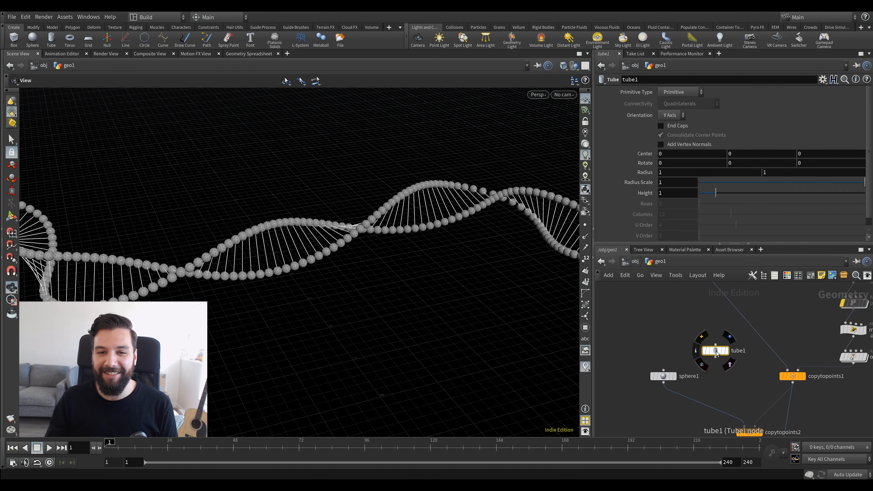
Duplicate a Copy to Points node, with tube1 as its source geometry and the orient node's points as targets.
middle_drag(763, 378, 757, 326)
drag(738, 380, 726, 383)
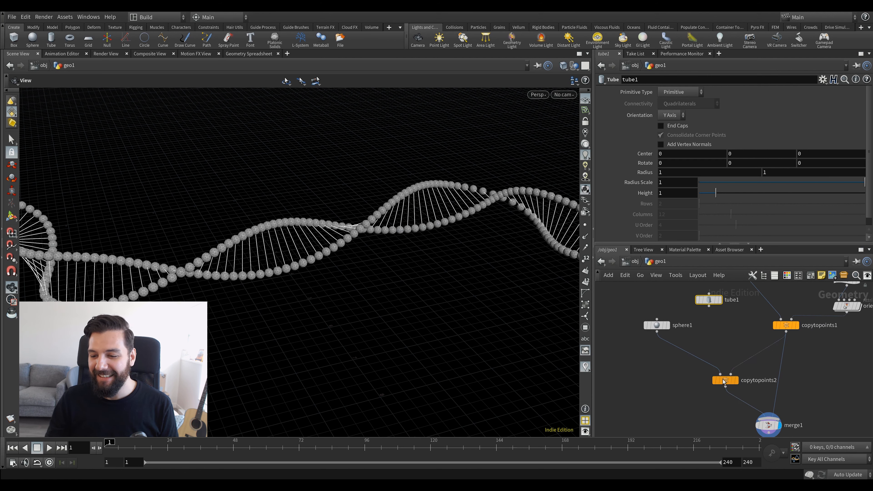
scroll(791, 365, down, 2)
alt+drag(764, 327, 702, 311)
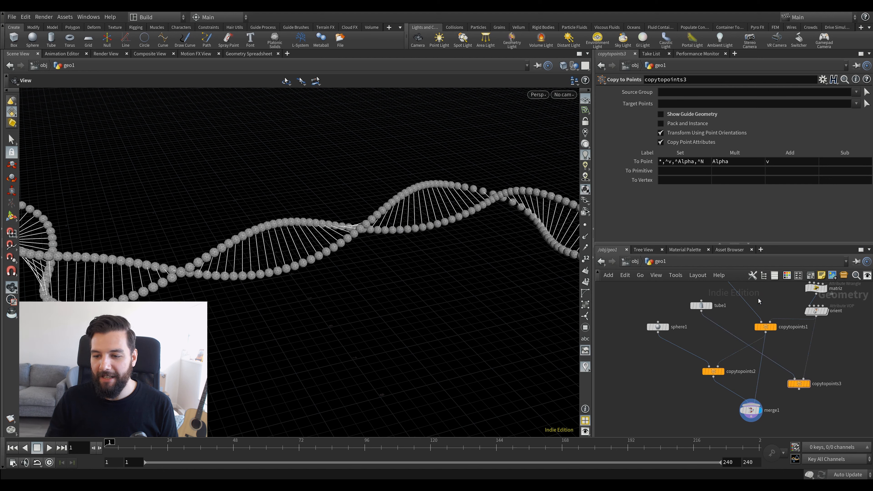
Display the copytopoints3 result and select tube1 to show its settings.
middle_drag(686, 293, 655, 342)
middle_drag(801, 405, 811, 375)
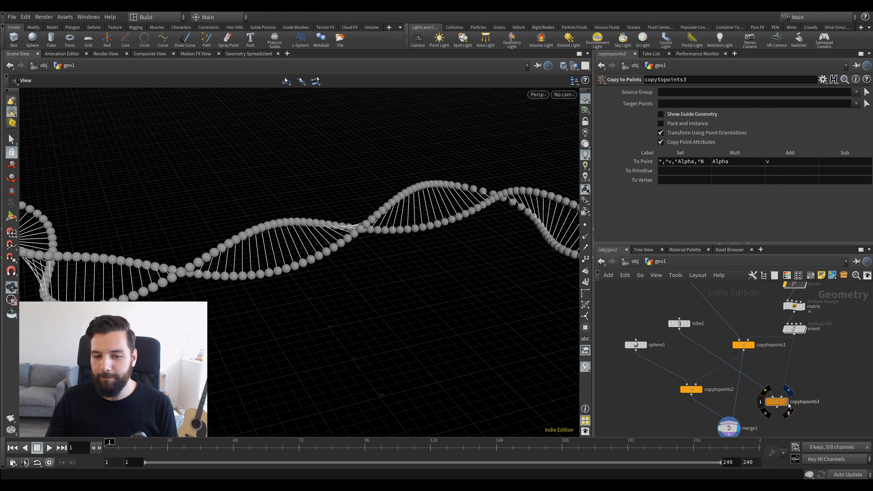
click(786, 401)
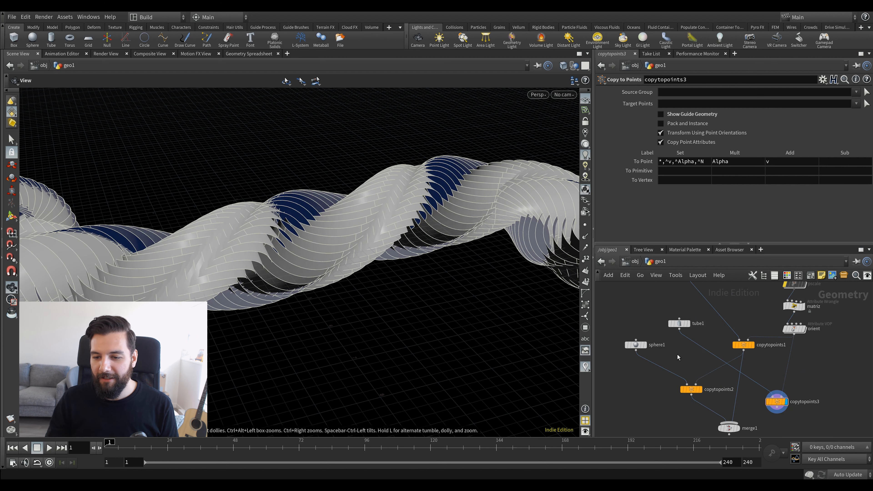
click(679, 323)
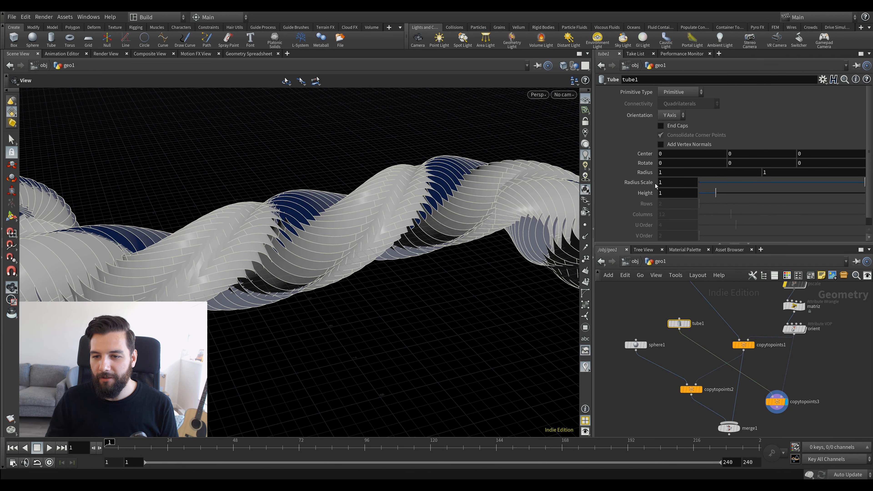
Set tube1's radius scale to 0.06 and its primitive type to Polygon.
middle_drag(651, 184, 624, 201)
click(680, 91)
click(679, 112)
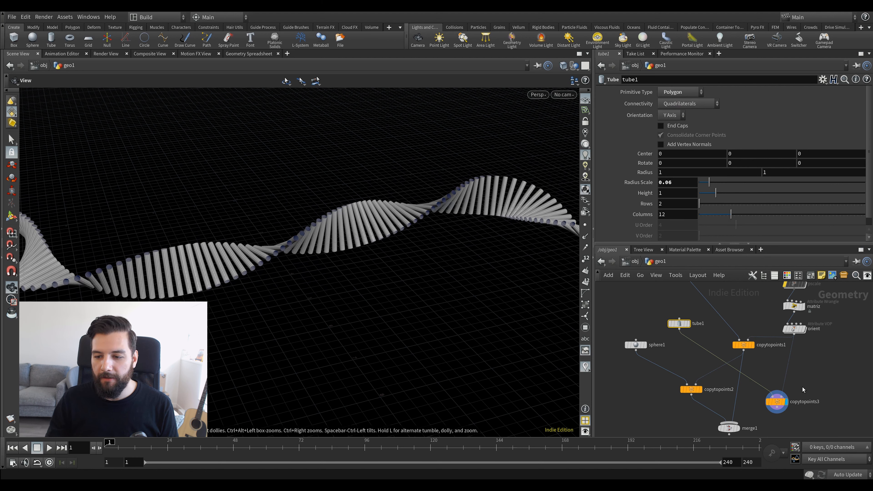
Connect copytopoints3 into merge1 and display the merged result.
drag(736, 404, 777, 407)
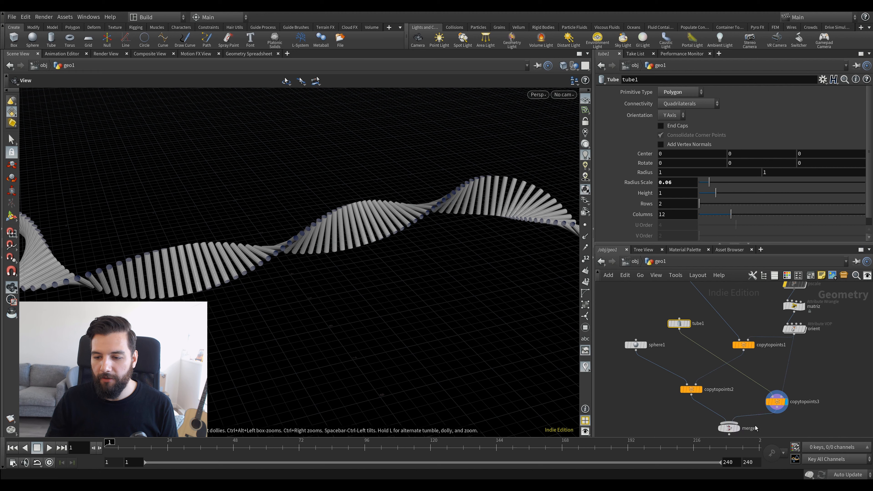
click(740, 427)
drag(415, 240, 381, 243)
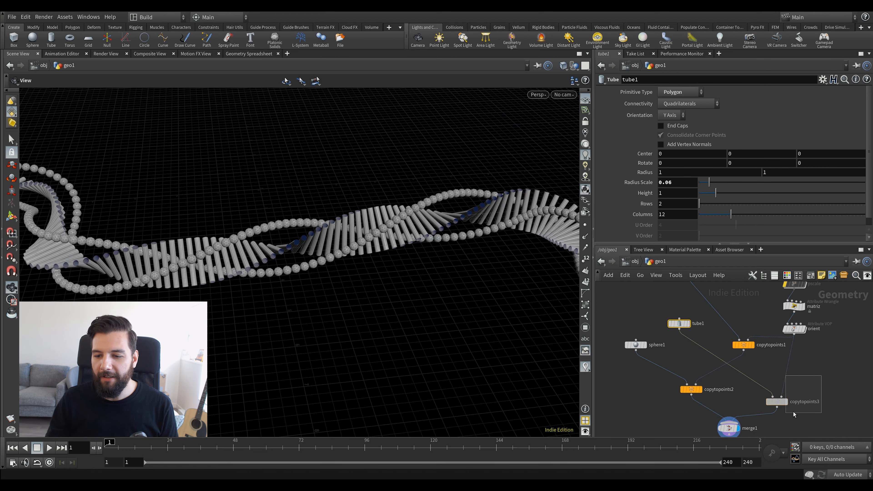
Set tube1's orientation to X Axis so the rungs span between the two strands.
drag(785, 417, 774, 410)
middle_drag(673, 293, 697, 360)
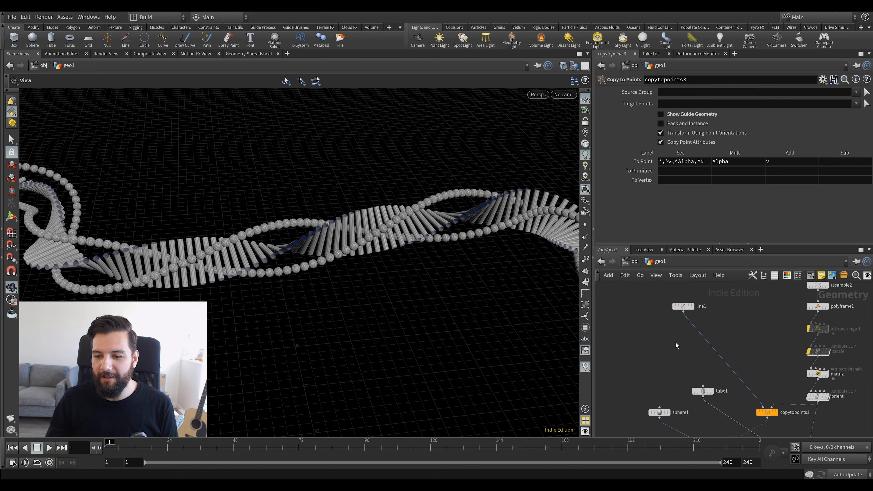
click(683, 306)
middle_drag(793, 406, 779, 358)
click(689, 345)
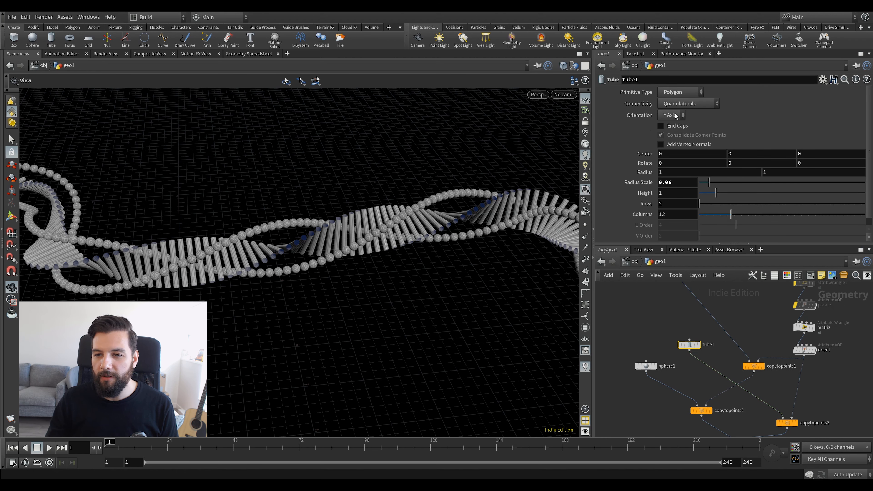
click(676, 116)
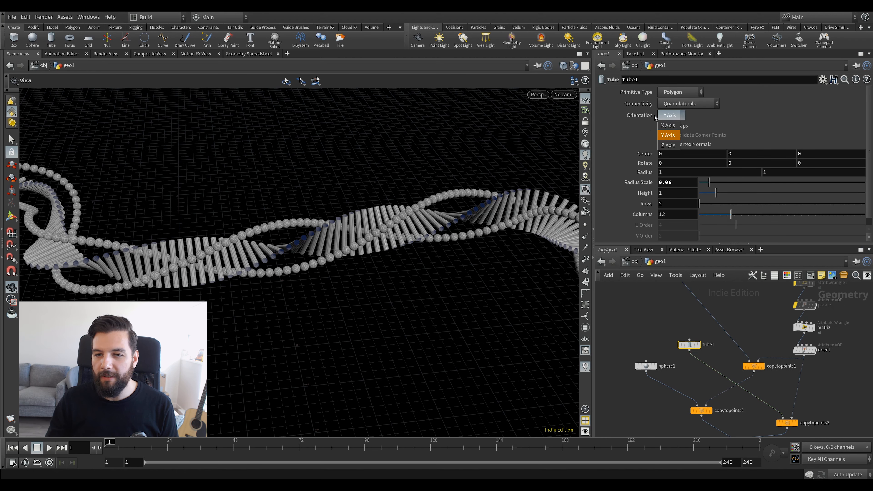
click(668, 125)
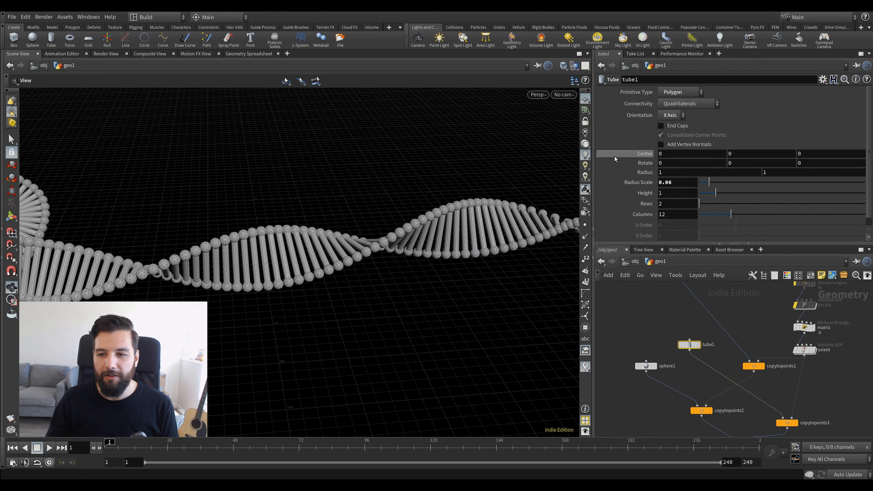
Try increasing tube1's height to about 2.28 and undo the change.
scroll(673, 162, down, 1)
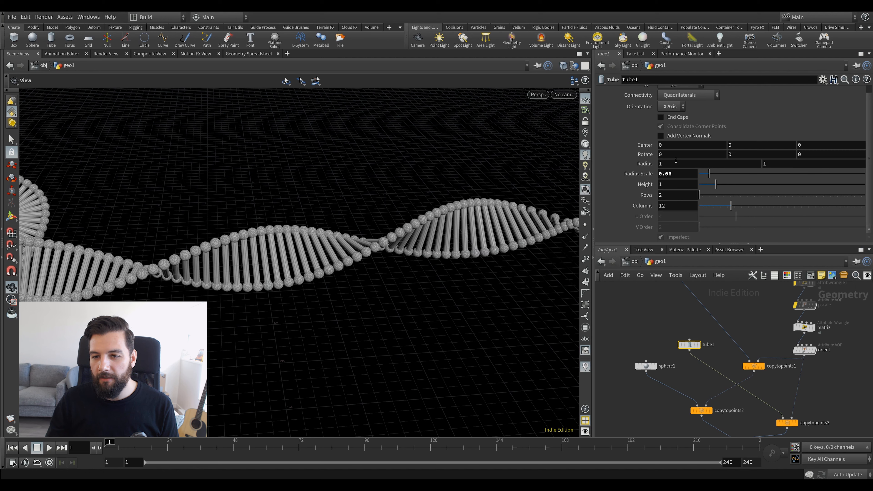
middle_drag(743, 324, 743, 342)
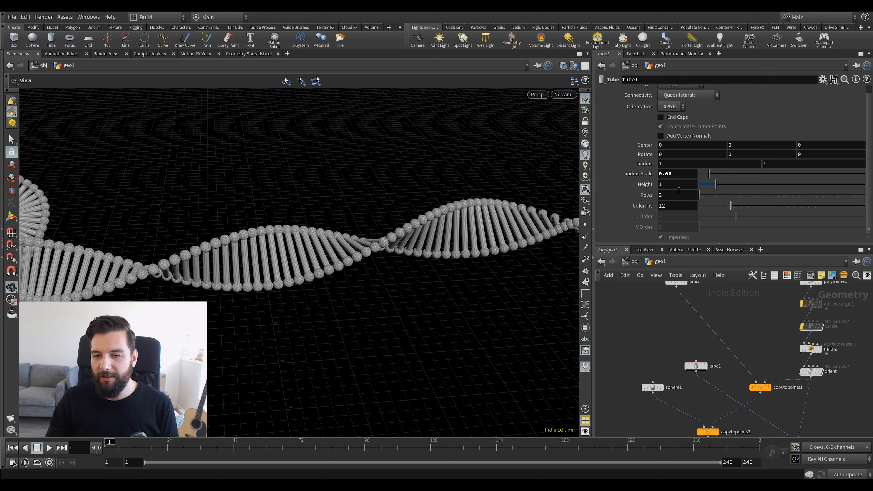
drag(717, 185, 731, 186)
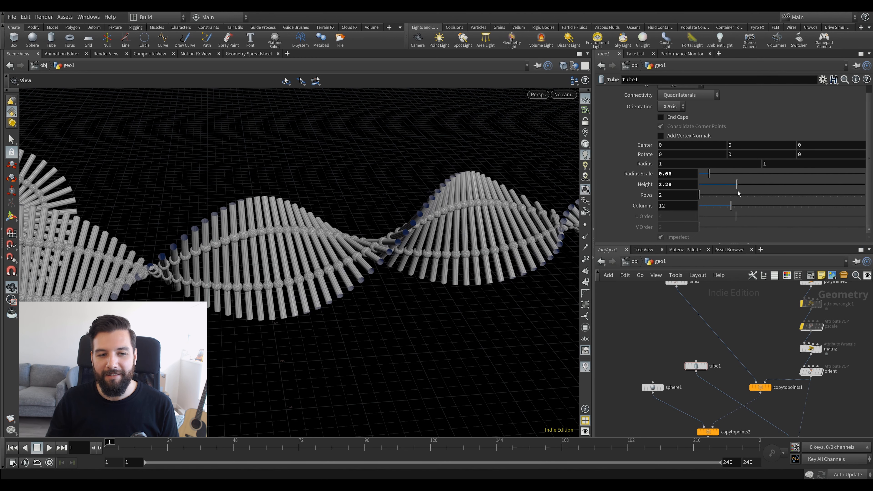
key(ctrl+z)
Copy line1's Length parameter and paste it as a relative reference into tube1's Height.
middle_drag(747, 337, 749, 358)
drag(734, 315, 666, 297)
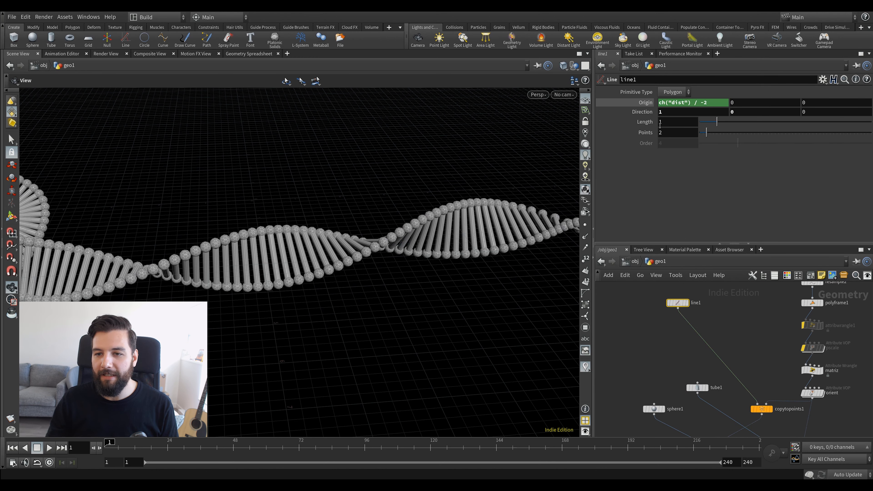
click(691, 187)
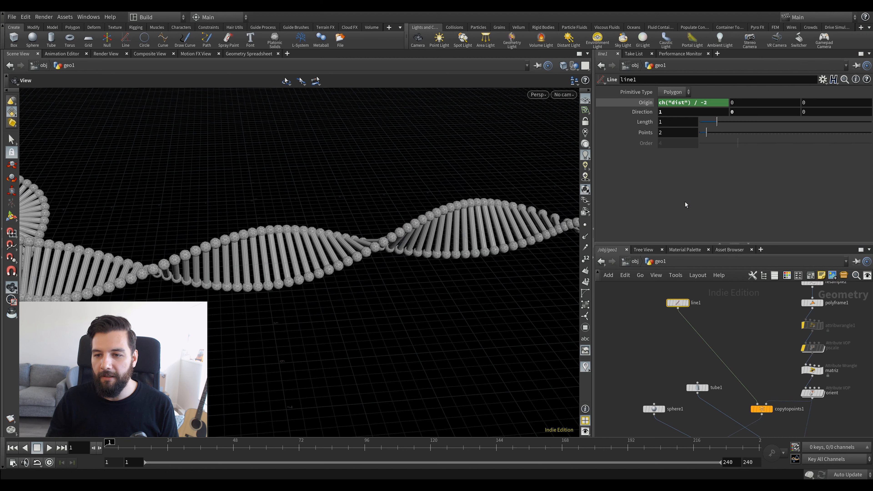
click(702, 388)
right_click(672, 184)
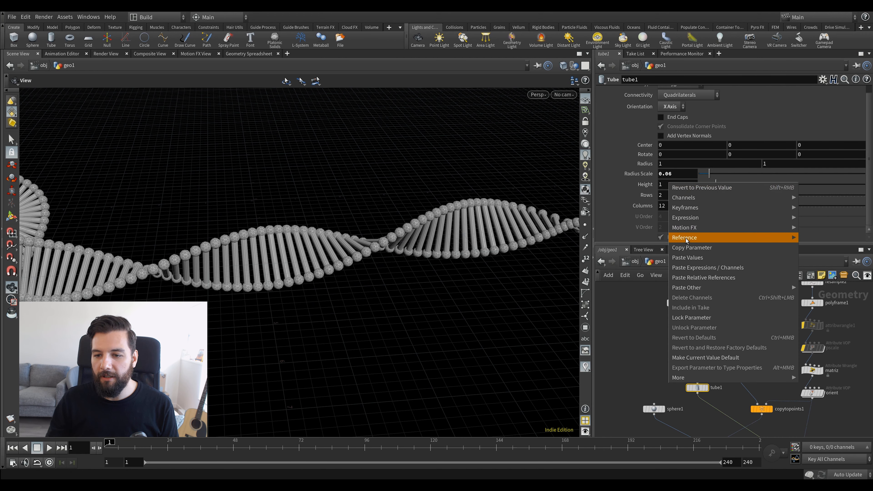
click(707, 279)
Try a longer Length on line1 to test the linked tube height, and undo it.
click(678, 303)
mouse_move(670, 124)
middle_down()
mouse_move(715, 121)
mouse_move(669, 121)
middle_up()
scroll(380, 211, down, 3)
key(ctrl+z)
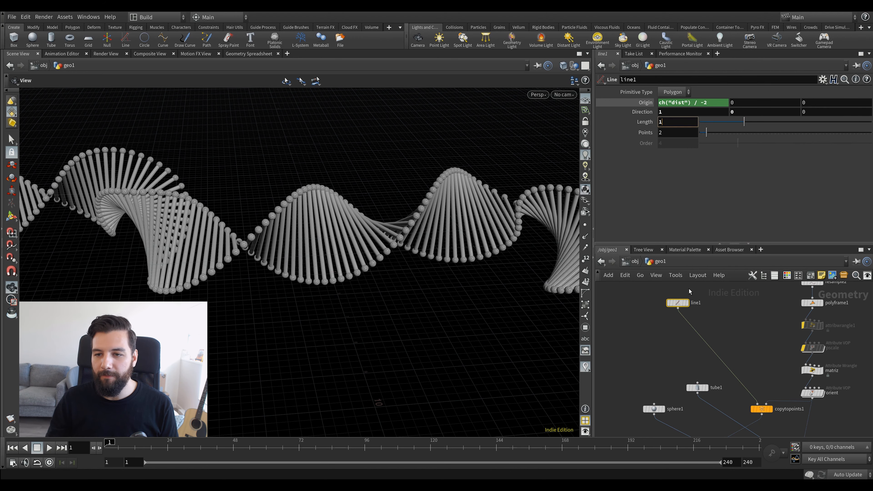
Enable the bypassed pscale node and inspect how the spheres and rungs scale along the curve.
click(753, 327)
middle_drag(755, 328, 724, 322)
scroll(783, 345, up, 2)
click(770, 342)
scroll(359, 217, down, 2)
drag(360, 219, 320, 224)
scroll(378, 220, down, 3)
middle_drag(446, 223, 433, 199)
scroll(289, 207, down, 5)
scroll(432, 199, down, 2)
scroll(267, 222, up, 4)
drag(267, 222, 474, 184)
scroll(366, 247, up, 3)
drag(353, 268, 396, 230)
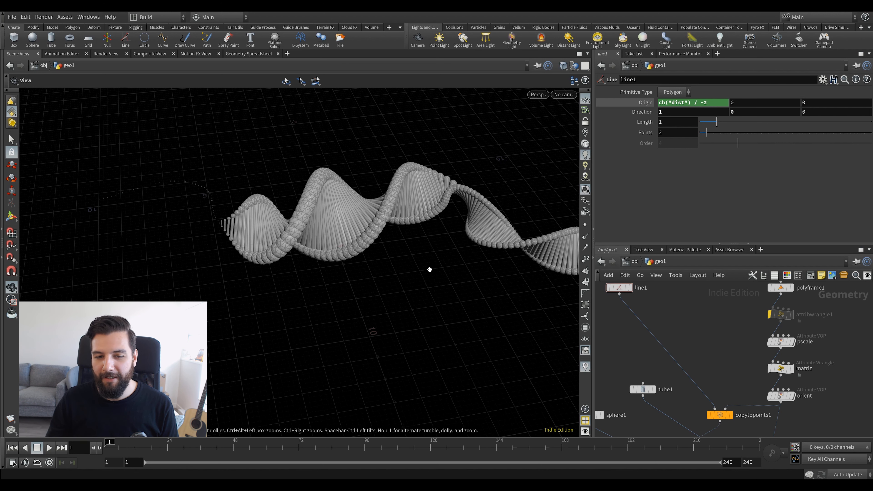
Switch the viewport to plain shading without wireframe and move the sphere1 node slightly away from tube1.
key(shift+w)
key(h)
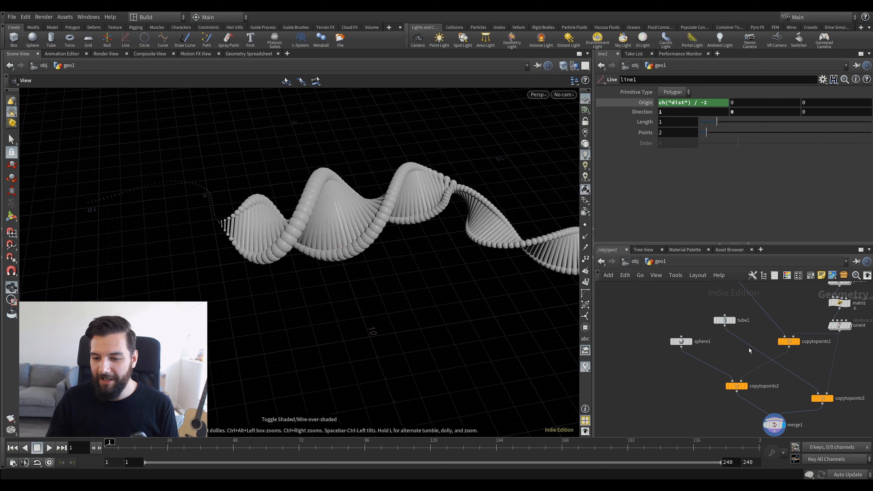
click(684, 343)
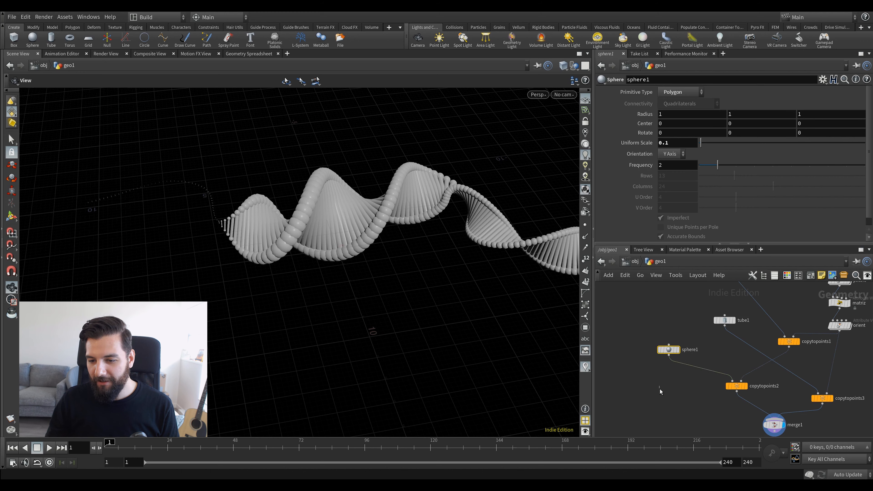
click(660, 387)
middle_drag(703, 401, 682, 394)
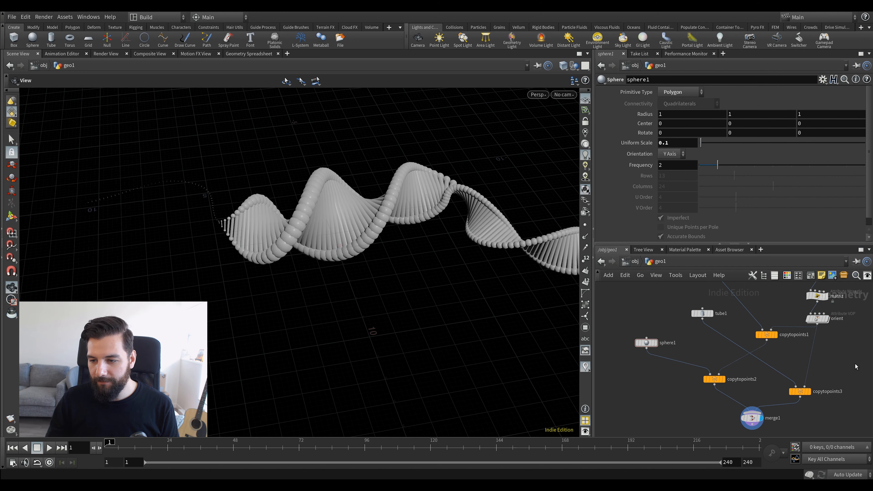
Bypass the pscale node again and inspect the helix without the scaling.
middle_drag(857, 367, 809, 416)
click(761, 323)
scroll(270, 204, down, 3)
middle_drag(271, 204, 222, 219)
drag(223, 218, 330, 183)
right_drag(329, 183, 335, 193)
drag(335, 192, 322, 193)
right_drag(322, 193, 318, 192)
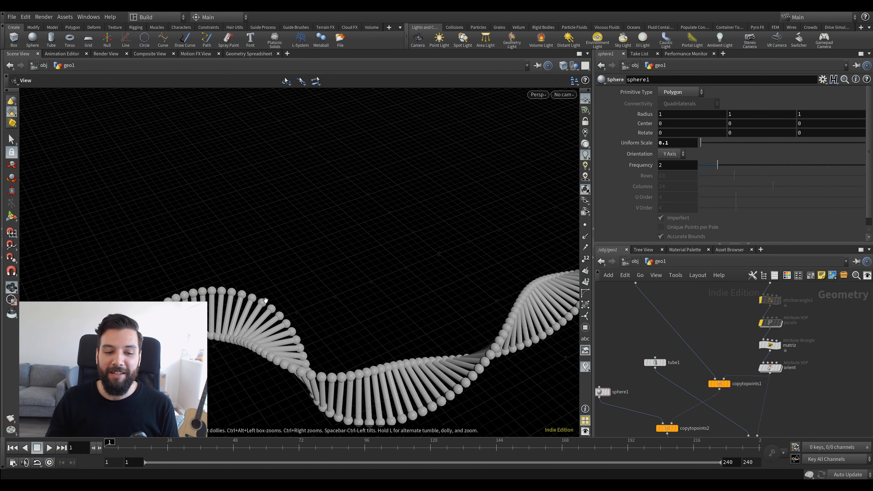
mouse_move(673, 144)
middle_down()
mouse_move(684, 144)
mouse_move(673, 144)
middle_up()
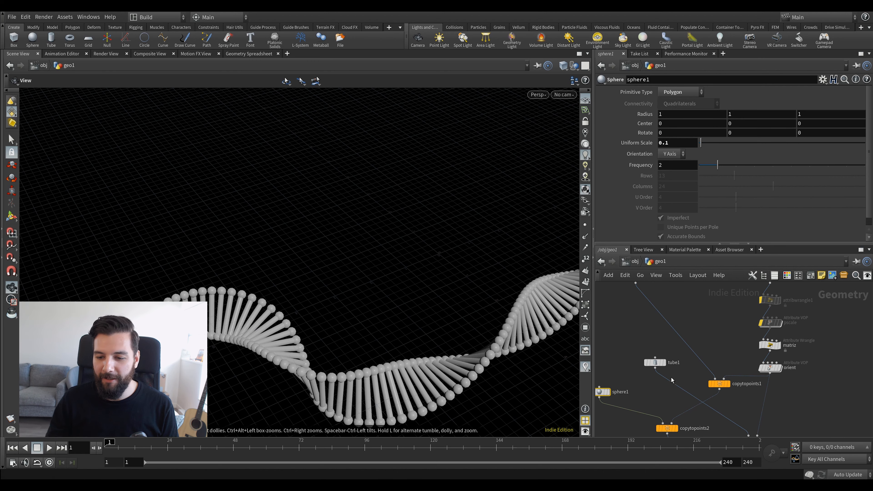
Add a Circle node beside sphere1 and display it.
middle_drag(641, 432, 691, 389)
drag(656, 350, 662, 335)
key(Tab)
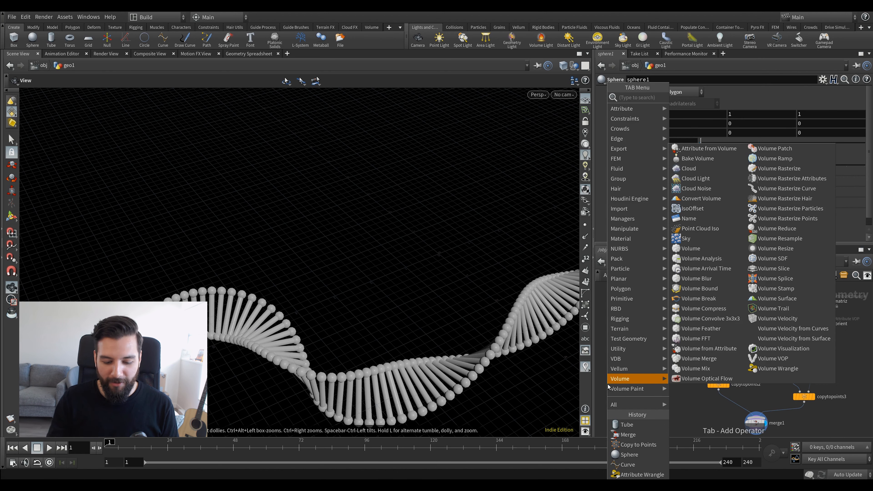
text(cir)
key(Return)
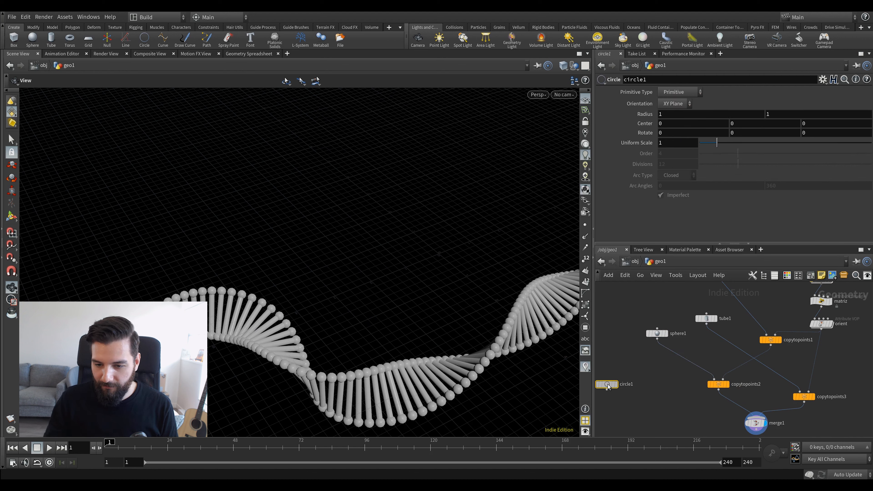
click(614, 368)
drag(614, 367, 615, 355)
Compare the Polygon, Primitive and NURBS Curve primitive types on circle1.
click(676, 104)
click(680, 93)
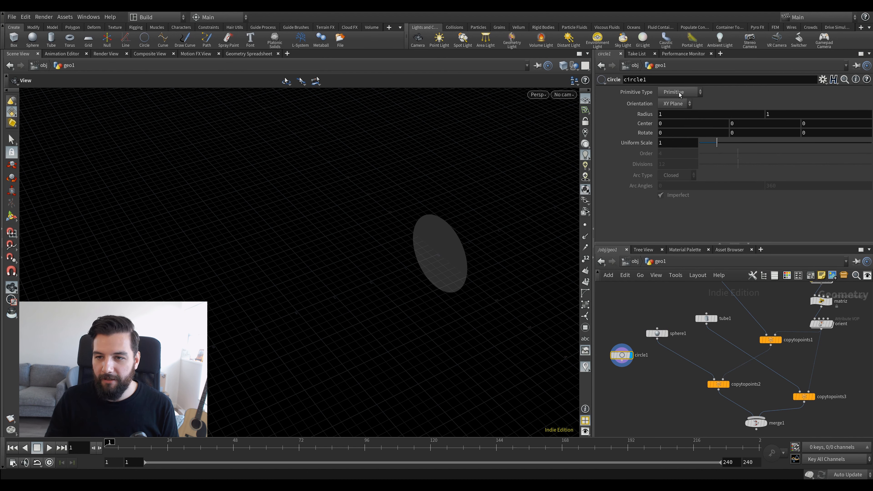
click(680, 92)
click(677, 114)
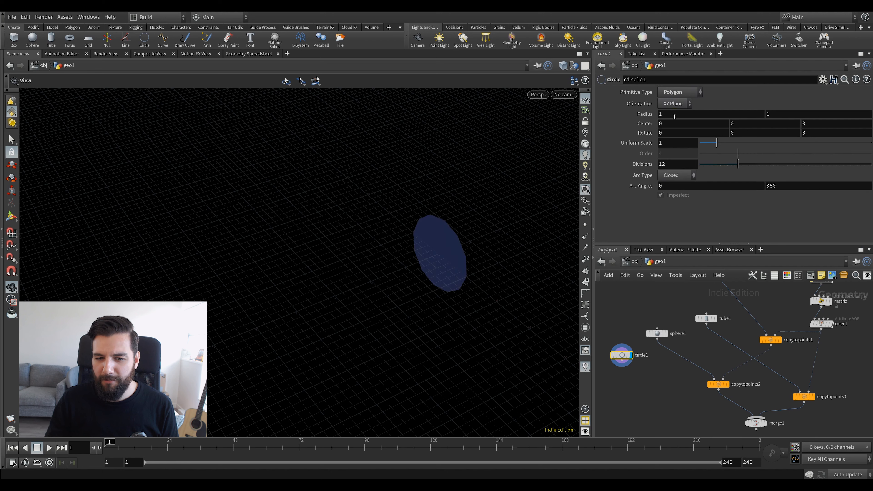
click(678, 93)
click(679, 102)
click(680, 93)
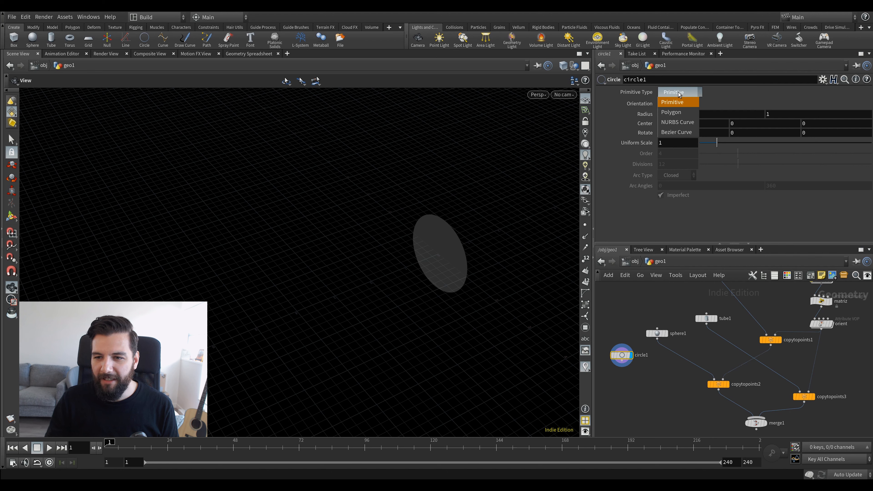
click(680, 119)
Make circle1 a Polygon with the Open Arc type and 5 divisions.
click(672, 176)
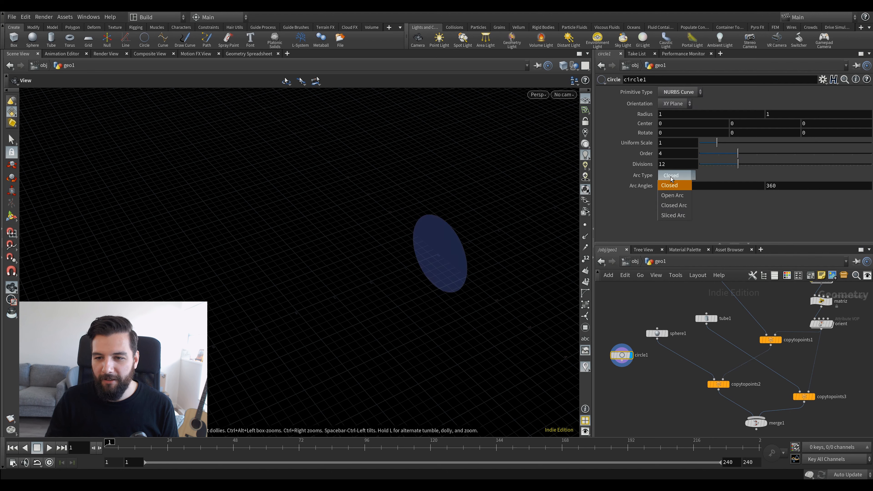
click(673, 195)
mouse_move(421, 244)
mouse_down()
mouse_move(407, 250)
mouse_move(434, 236)
mouse_up()
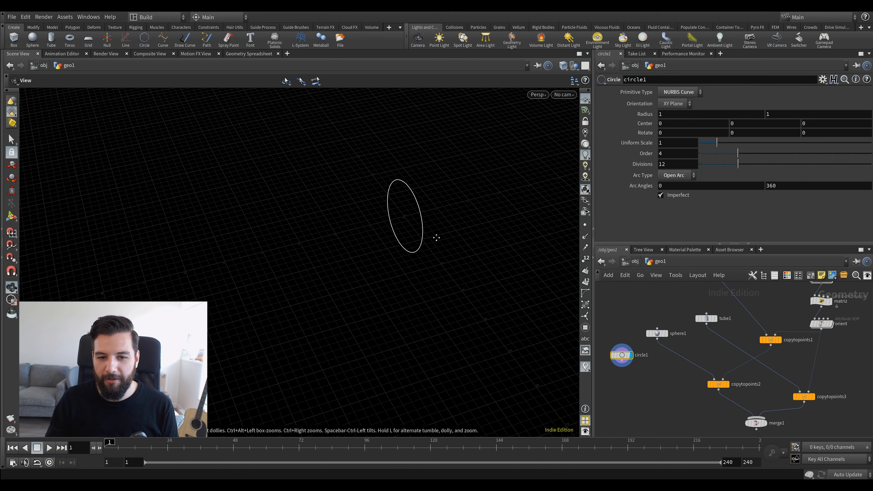
click(674, 113)
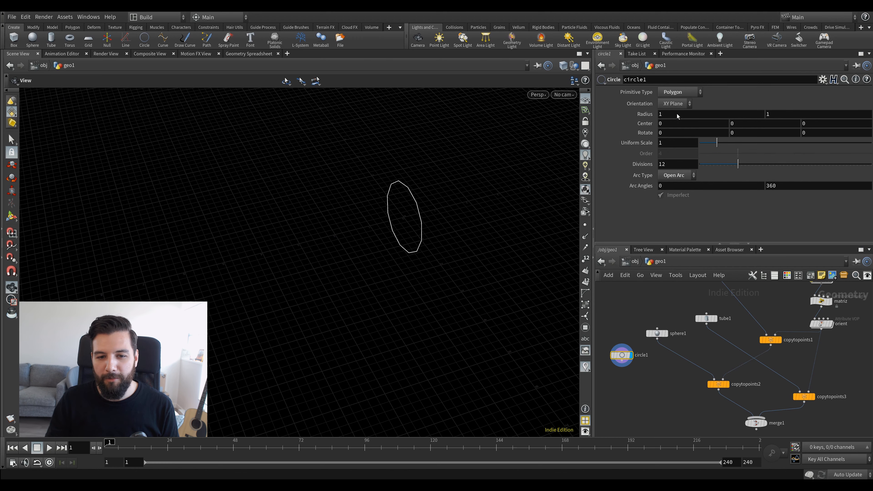
drag(400, 204, 411, 189)
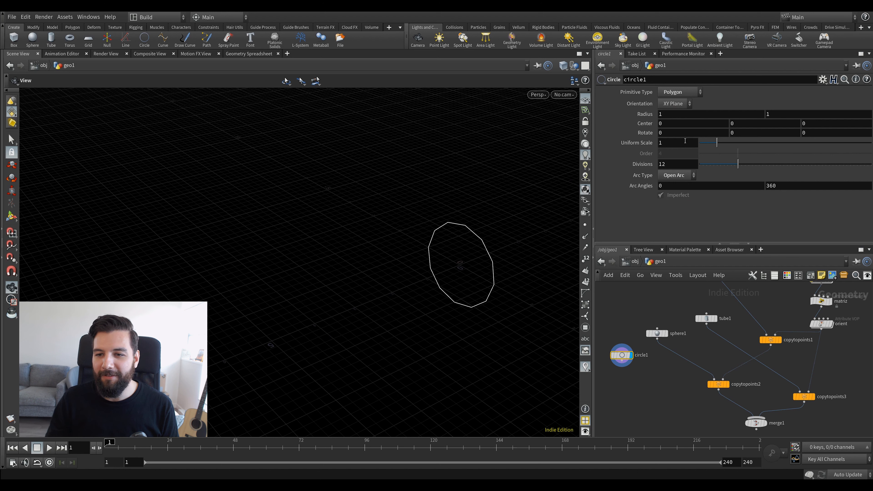
mouse_move(732, 168)
mouse_down()
mouse_move(707, 172)
mouse_move(716, 168)
mouse_up()
Replace sphere1 with circle1 as copytopoints2's source geometry and display merge1 with wireframe shading.
middle_drag(647, 393, 640, 369)
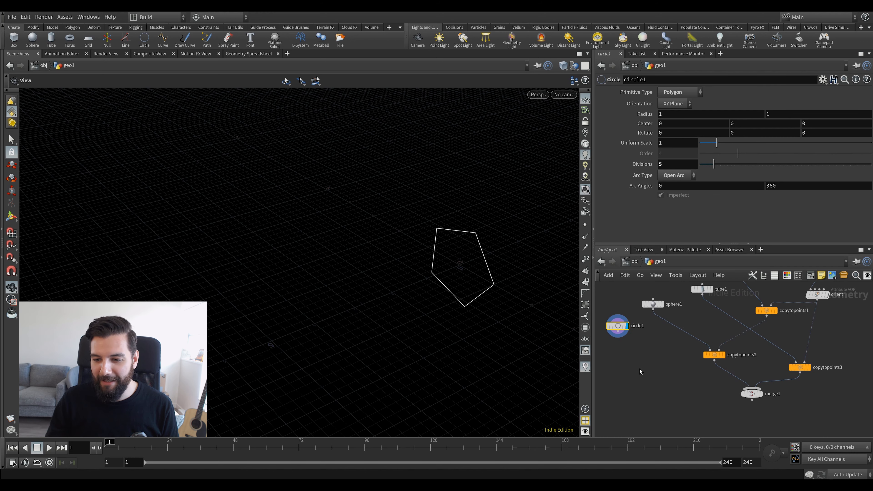
click(723, 354)
click(714, 354)
drag(327, 310, 293, 287)
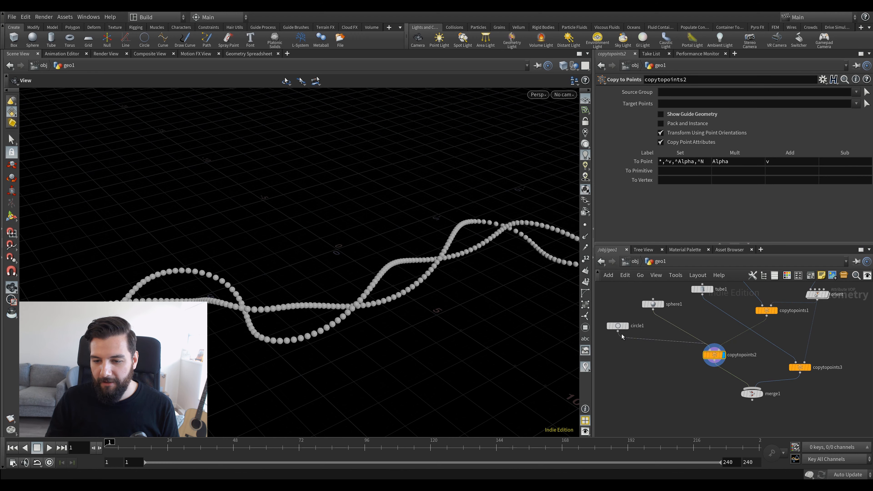
drag(618, 331, 700, 355)
click(761, 394)
drag(344, 268, 375, 254)
key(w)
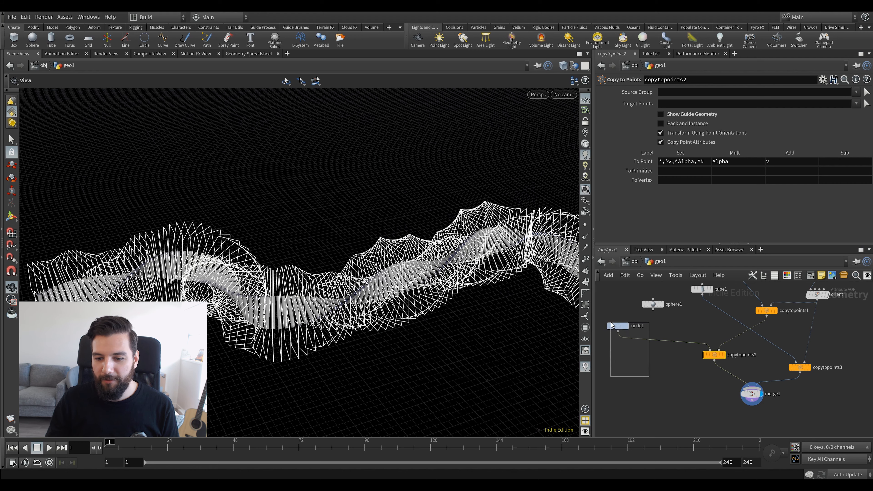
Set circle1's uniform scale to 0.1 and check the small outlines along the strands.
click(612, 326)
middle_drag(674, 143, 632, 149)
drag(303, 275, 483, 298)
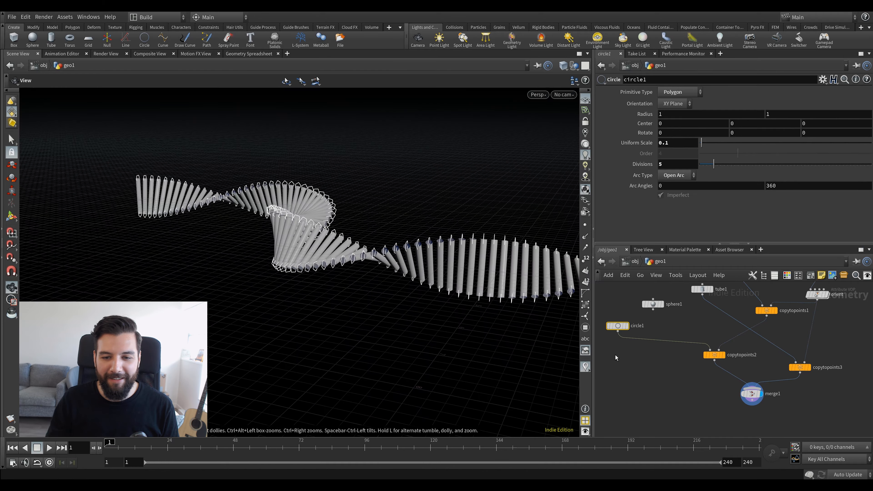
Add a Skin node fed by copytopoints2 and display its surface across the copied circles.
key(Tab)
text(skin)
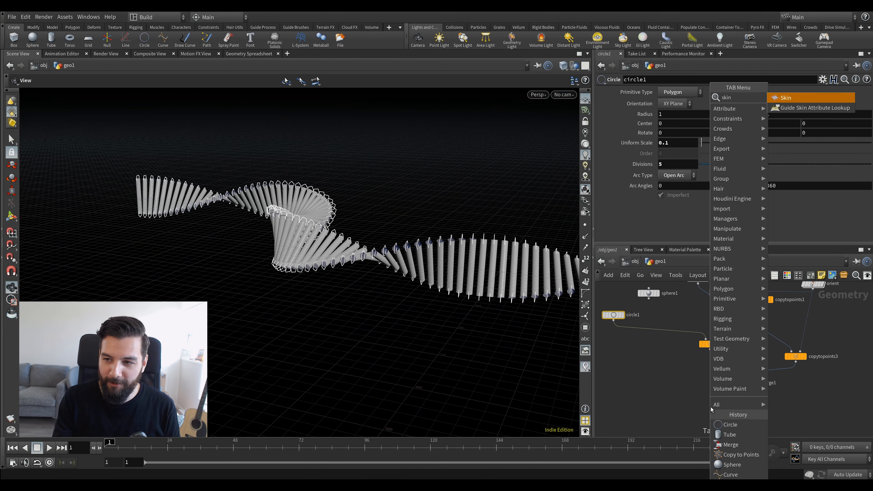
key(Return)
click(706, 401)
click(710, 349)
click(720, 406)
drag(509, 327, 333, 246)
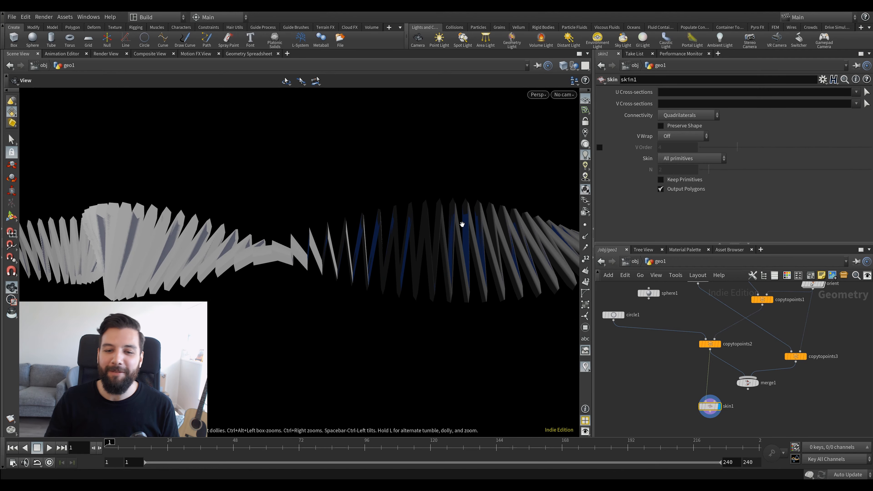
Set skin1 to skip every Nth primitive with N at 2, separating the two strand surfaces.
drag(462, 224, 387, 248)
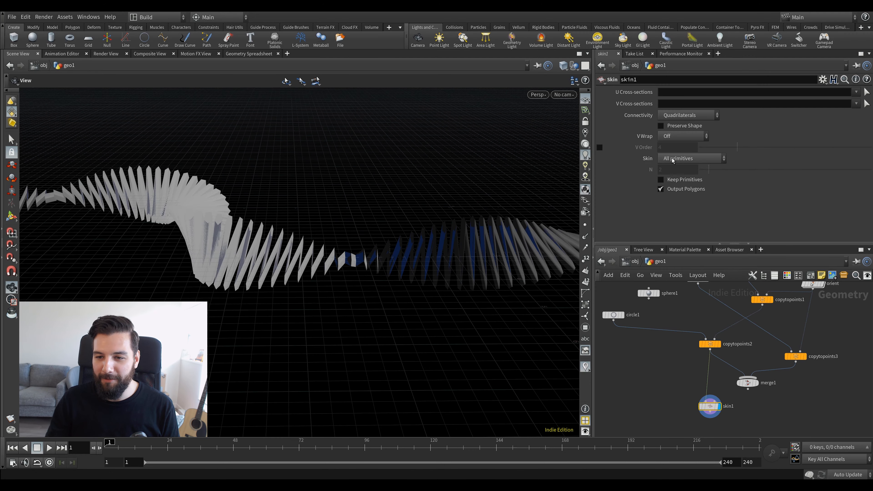
click(685, 157)
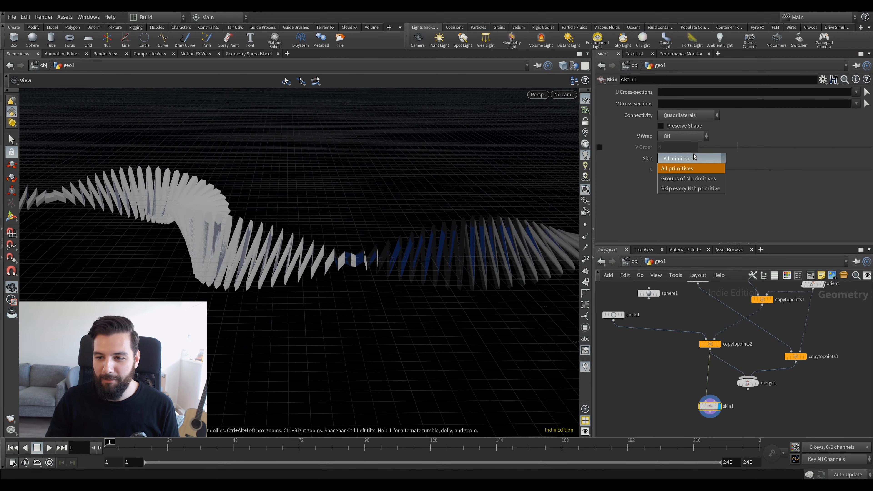
click(698, 189)
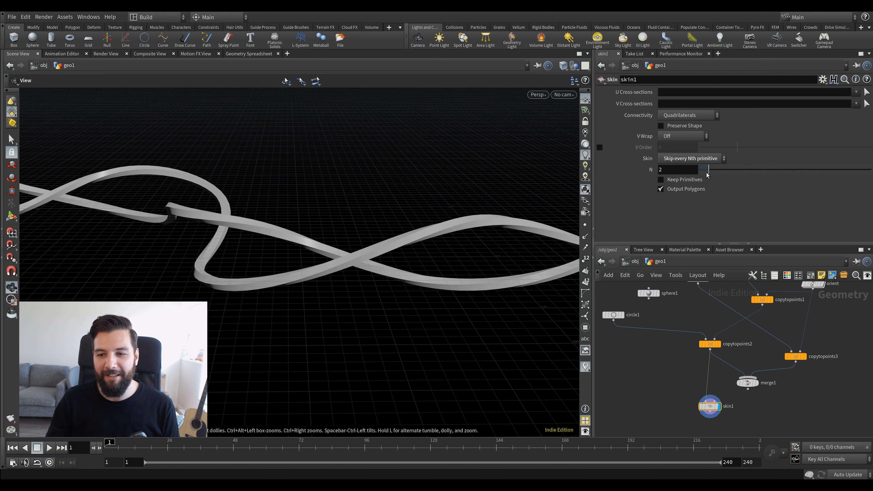
drag(432, 263, 240, 221)
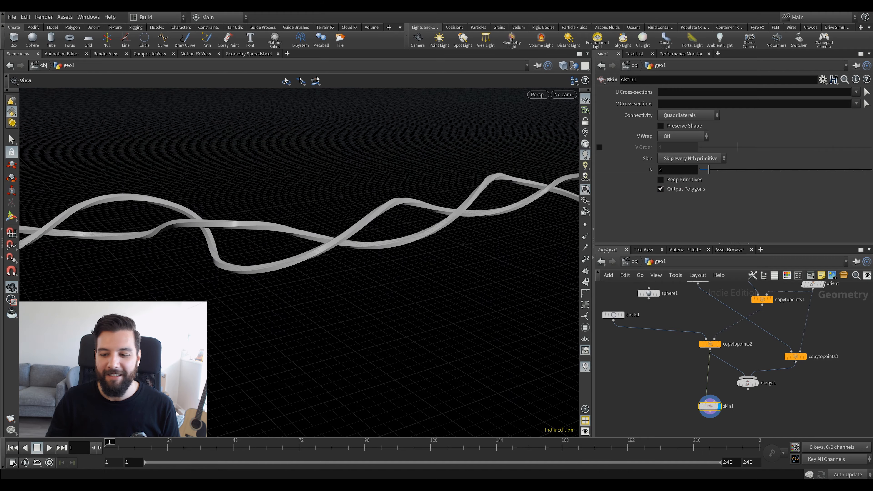
Insert skin1 between copytopoints2 and merge1, and display merge1 to show the skinned strands together with the rungs.
drag(752, 383, 711, 412)
drag(712, 405, 712, 378)
click(767, 406)
drag(462, 299, 330, 232)
right_drag(330, 231, 404, 202)
click(348, 227)
middle_drag(627, 348, 637, 361)
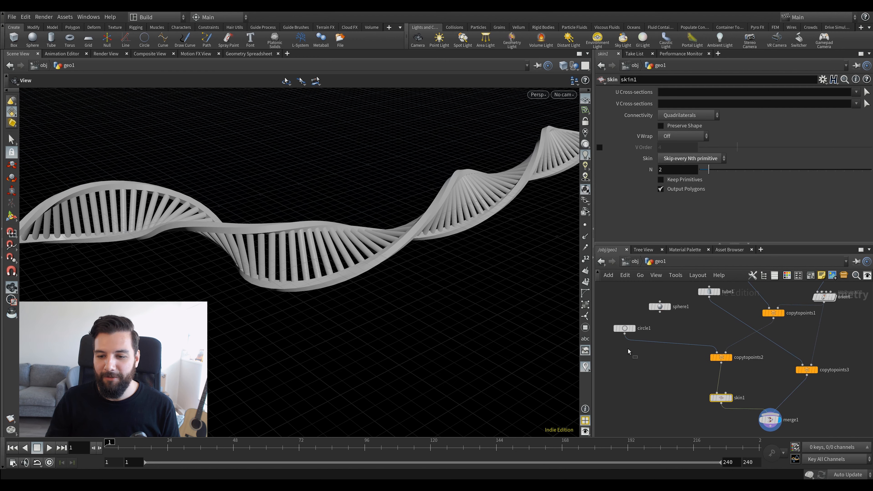
Examine the parameters of circle1 and tube1 and look along the combined helix.
click(625, 329)
middle_drag(679, 165, 664, 155)
drag(433, 192, 482, 208)
middle_drag(712, 345, 709, 368)
click(706, 316)
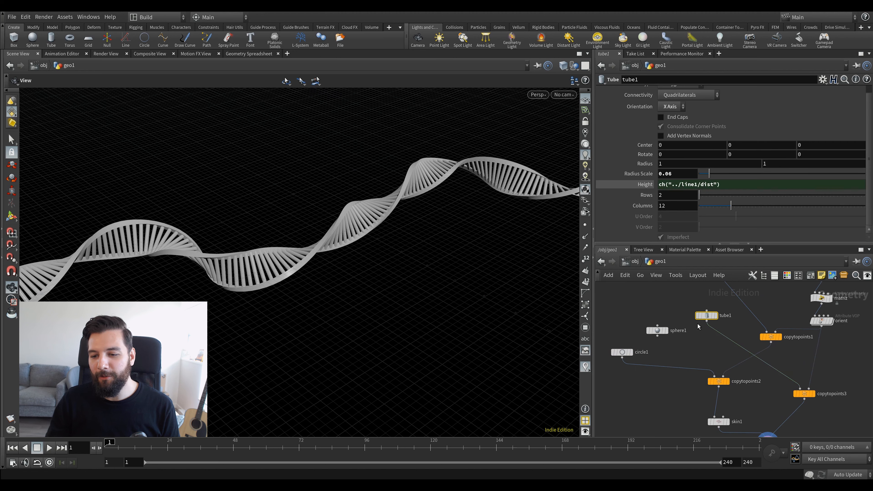
key(shift+s)
drag(331, 260, 406, 238)
Re-enable the bypassed pscale Attribute VOP so the helix width varies along the curve.
middle_drag(867, 395, 765, 411)
scroll(765, 411, down, 4)
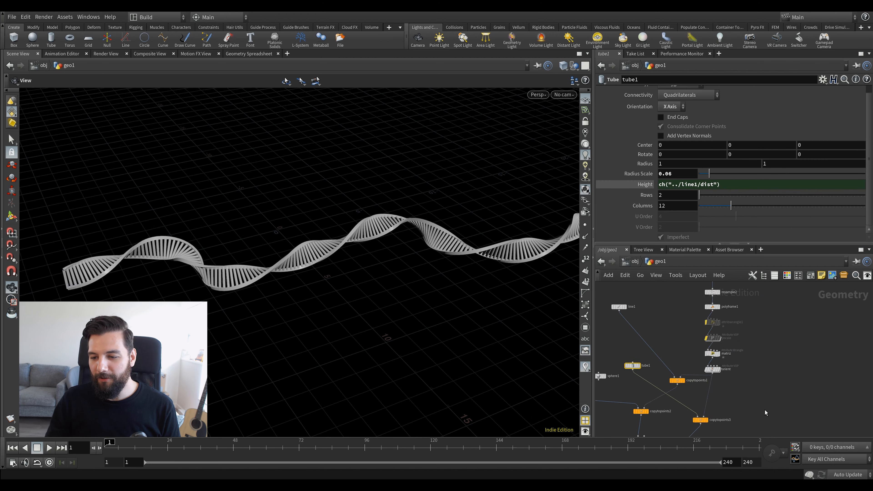
scroll(768, 380, up, 4)
drag(779, 359, 674, 335)
scroll(703, 347, up, 2)
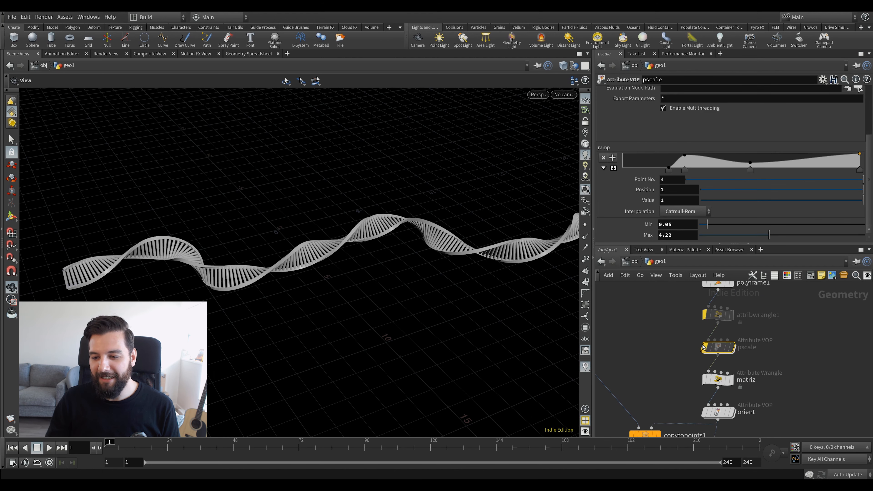
click(706, 348)
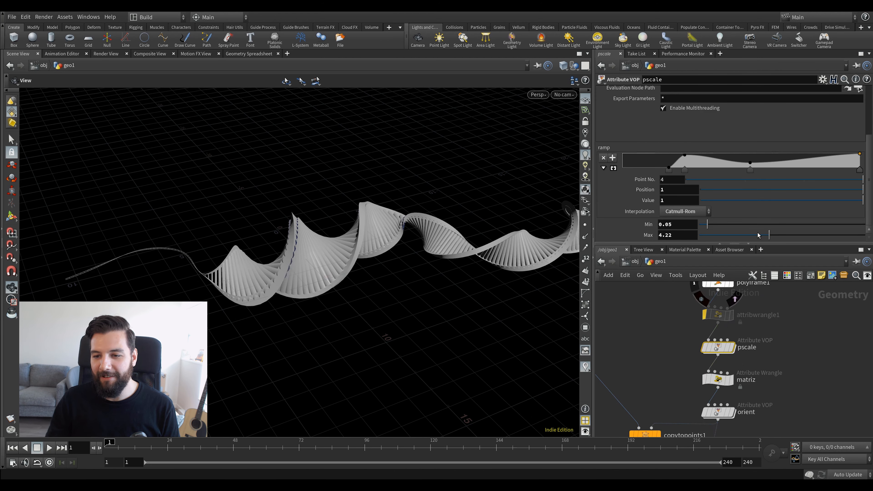
Set pscale's Min to 0.252 and Max to 2.77, and move the ramp's first point to position 0.
drag(764, 234, 741, 226)
drag(673, 172, 623, 171)
middle_drag(423, 250, 385, 256)
Set the orient Attribute VOP's Voltas value to 7.3.
middle_drag(819, 377, 797, 349)
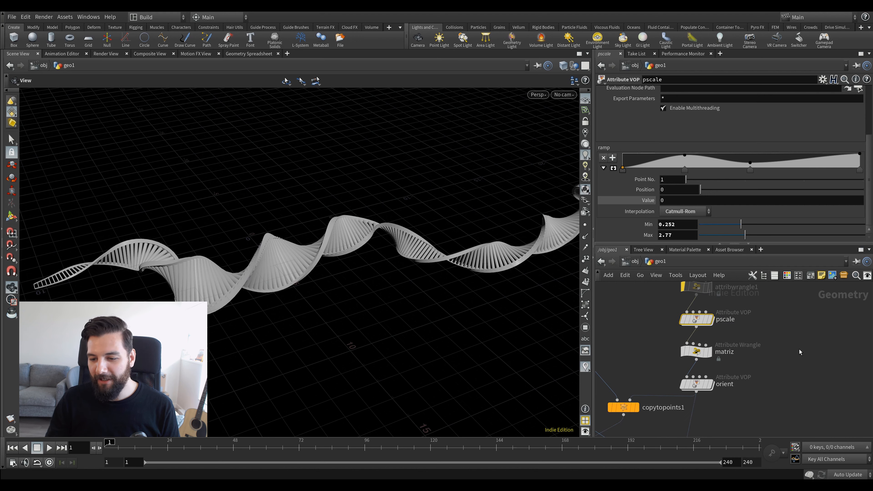
click(697, 384)
mouse_move(710, 233)
mouse_down()
mouse_move(727, 233)
mouse_move(712, 236)
mouse_up()
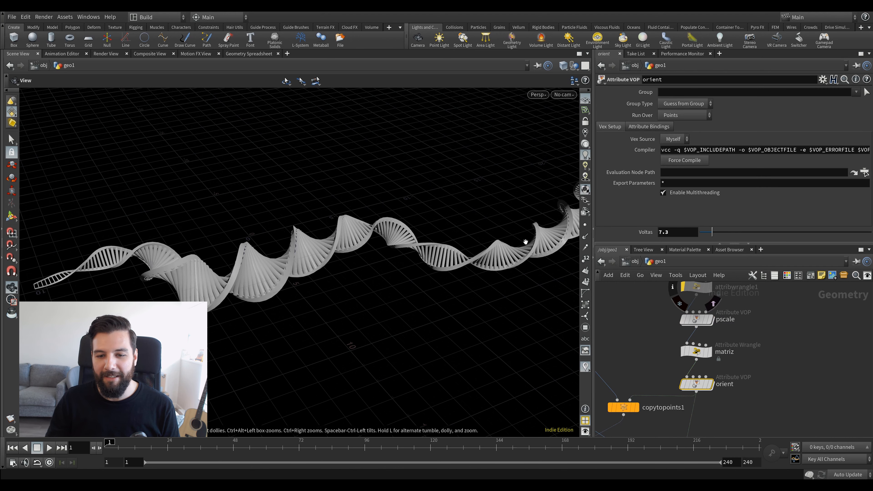
Switch to the browser, examine the node network image in the Behance sneaker project, and return to Houdini.
scroll(801, 372, up, 5)
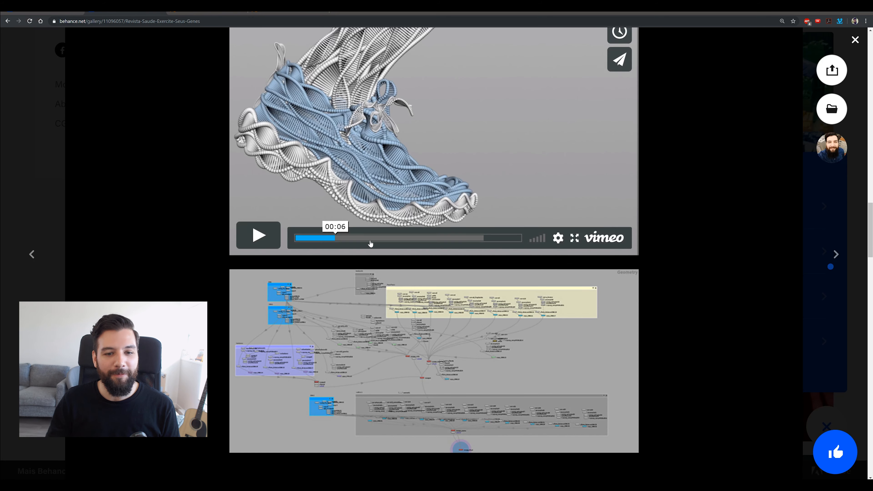
scroll(444, 311, down, 2)
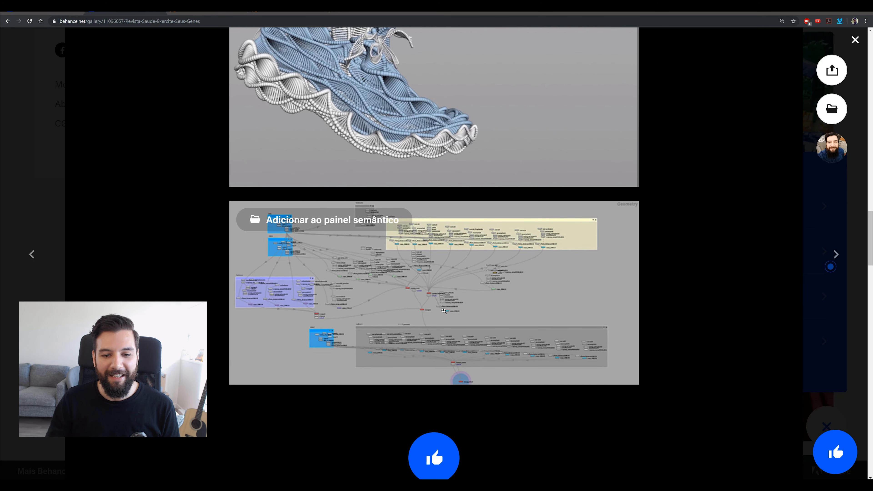
click(444, 311)
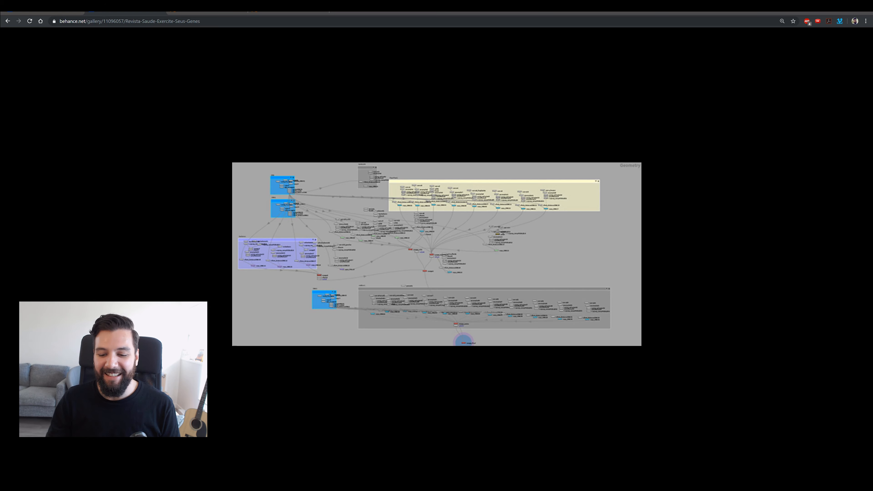
key(alt+Tab)
drag(458, 250, 360, 302)
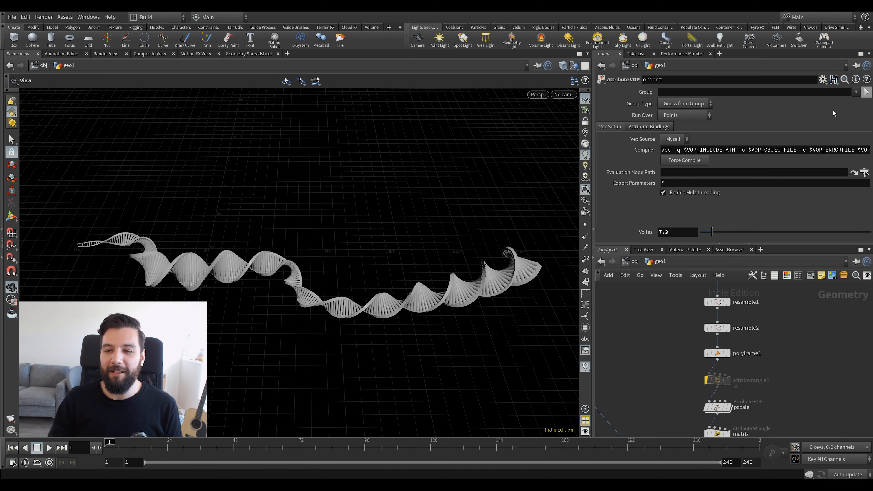
drag(488, 275, 484, 277)
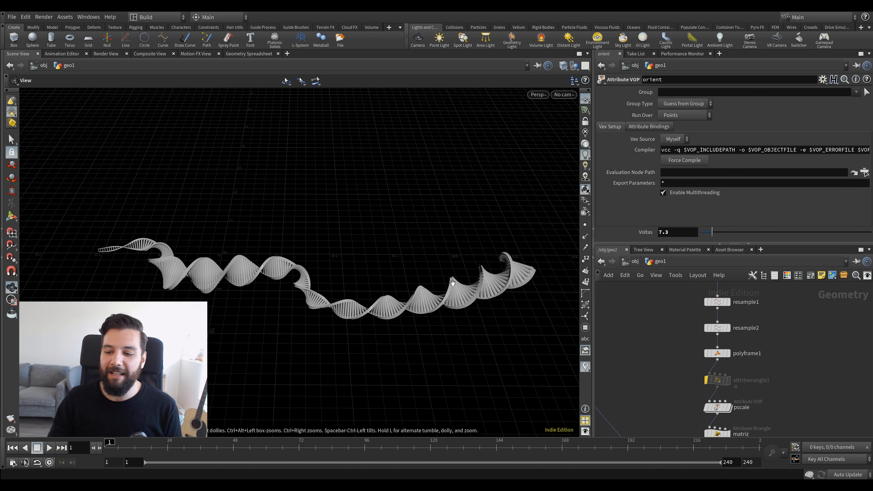
middle_drag(453, 282, 450, 284)
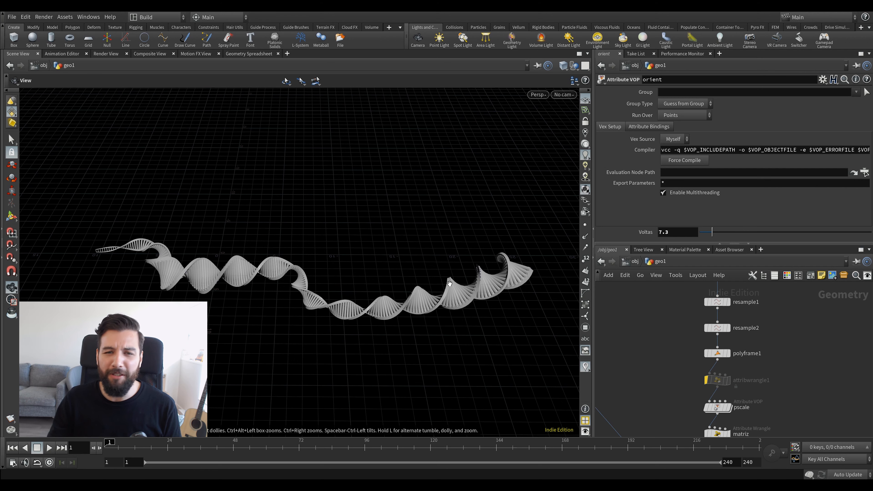
middle_drag(450, 283, 450, 296)
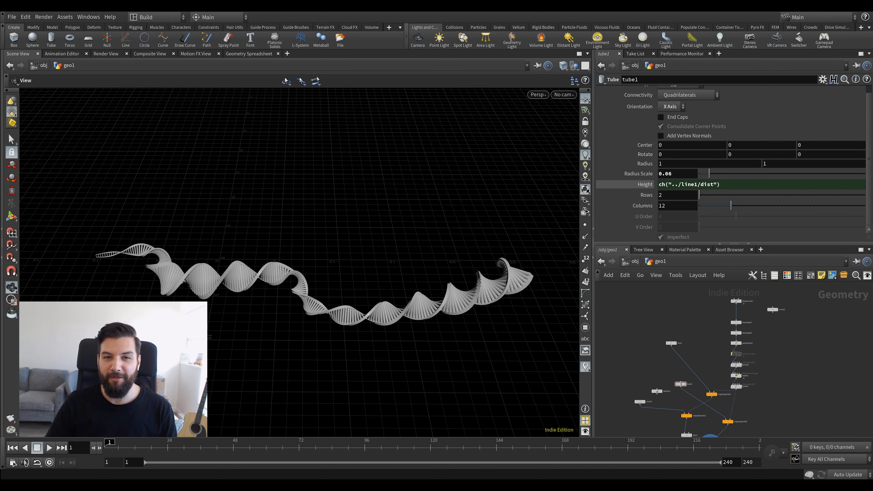
Inspect the matriz wrangle's VEXpression and the snippet inside its attribvop1, and return to the geo1 network.
scroll(785, 335, up, 6)
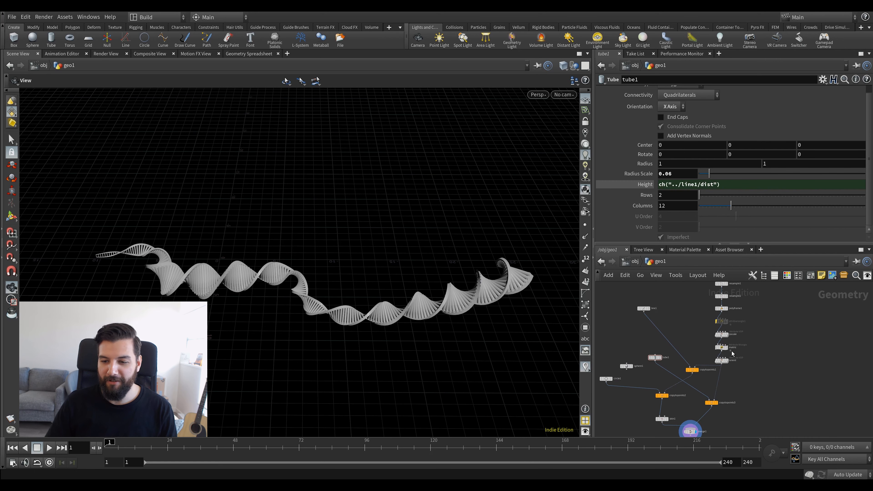
scroll(771, 357, up, 4)
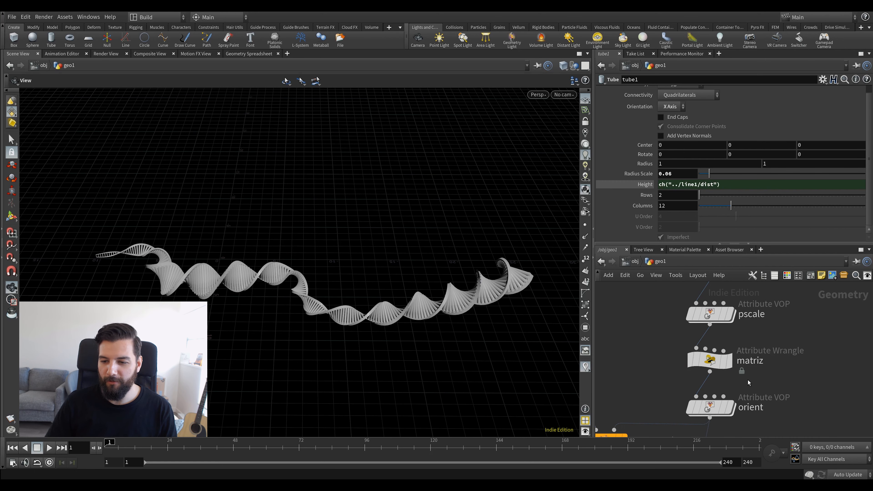
scroll(738, 375, up, 1)
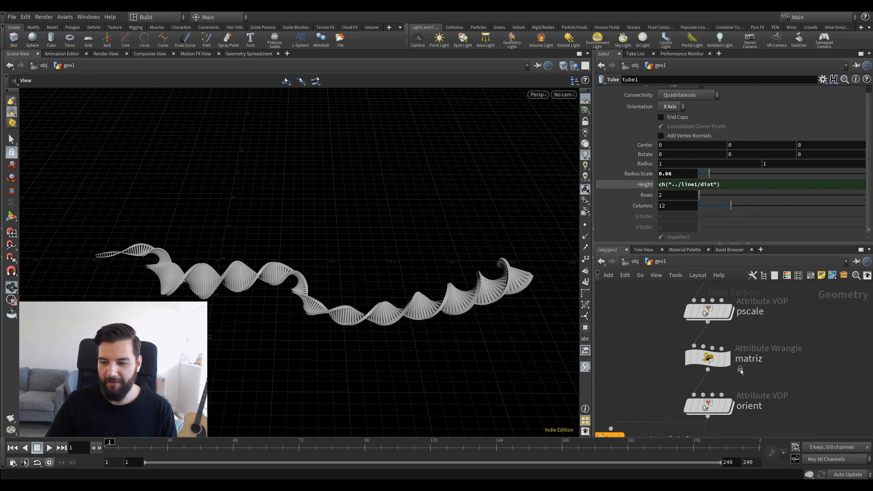
click(715, 365)
scroll(795, 339, down, 2)
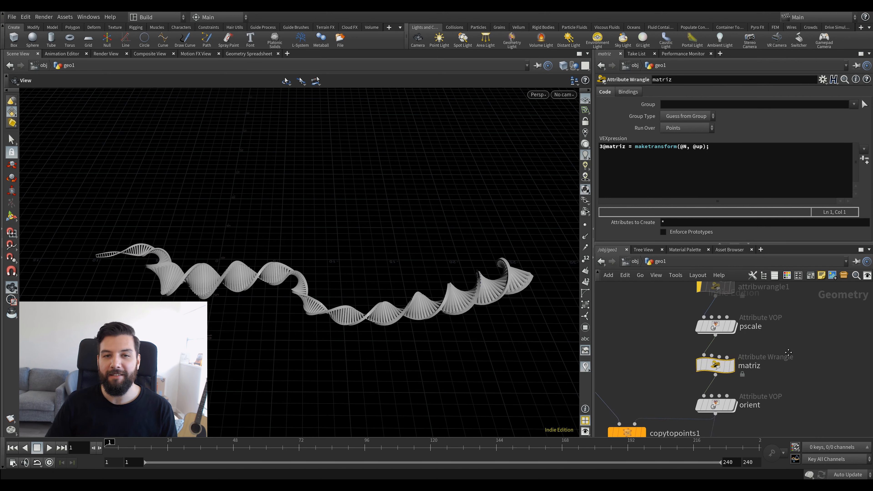
double_click(716, 367)
double_click(644, 403)
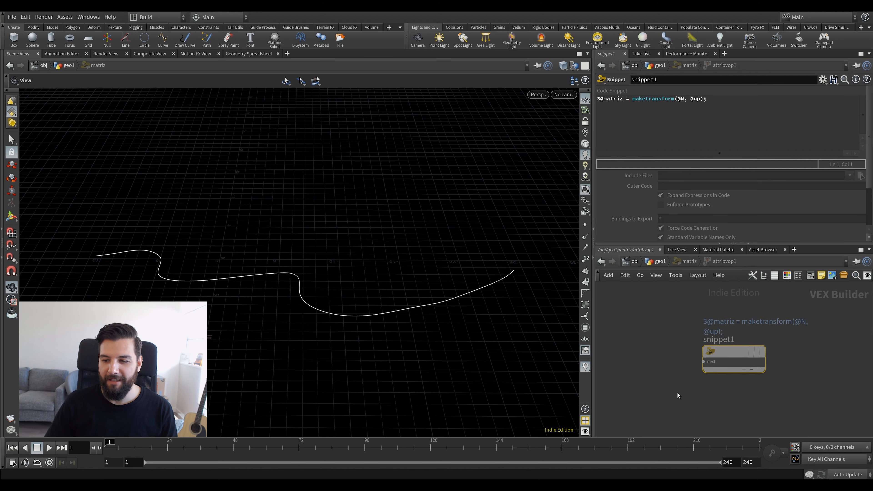
click(658, 263)
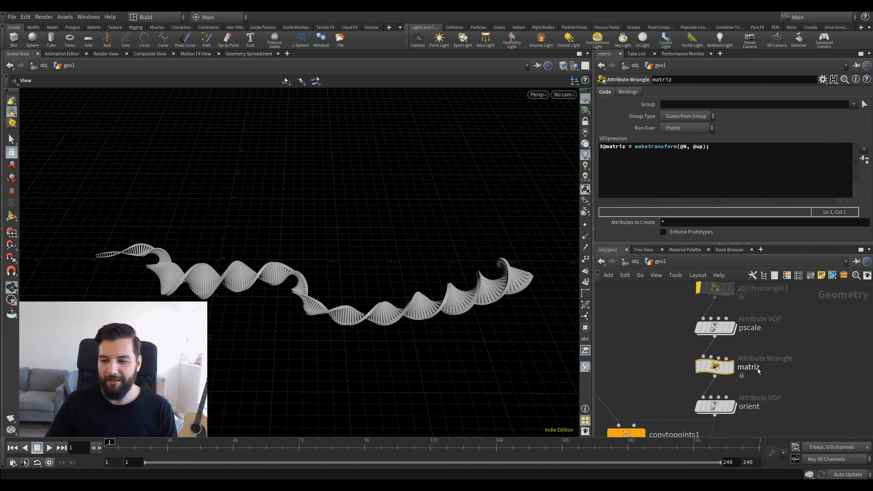
Add an unconnected Color node beside the matriz wrangle.
key(Tab)
text(col)
key(Return)
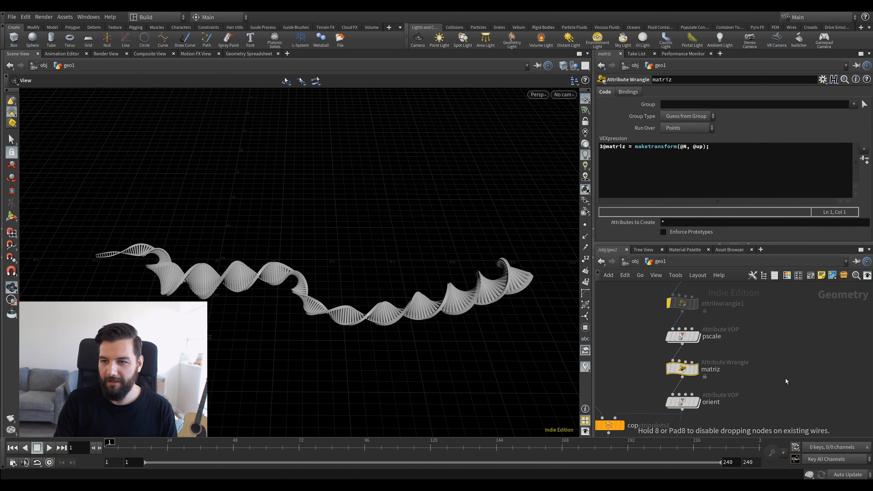
click(785, 378)
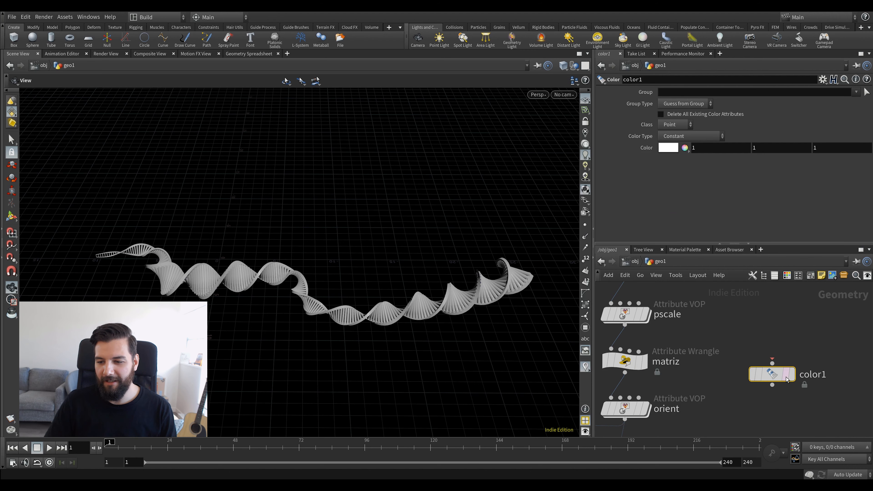
Examine the locked network inside color1, including its bounding box, random and ramp branches, and return to geo1.
double_click(785, 378)
scroll(753, 349, up, 8)
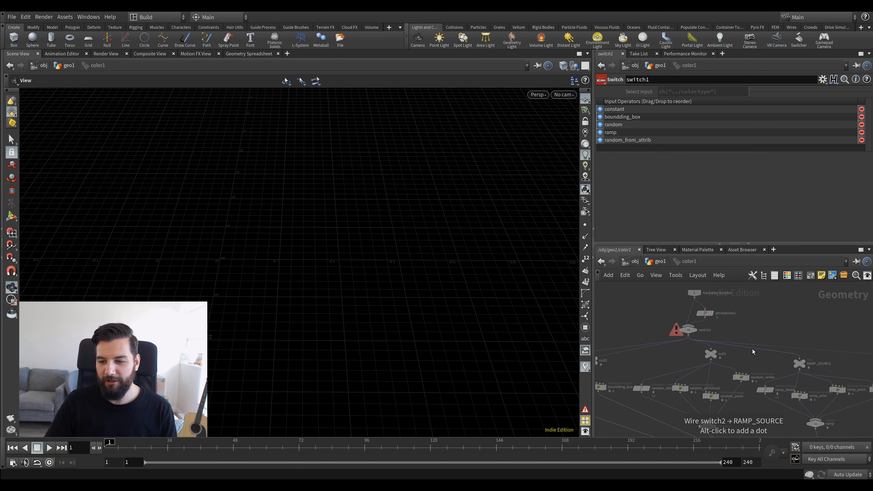
scroll(762, 342, down, 6)
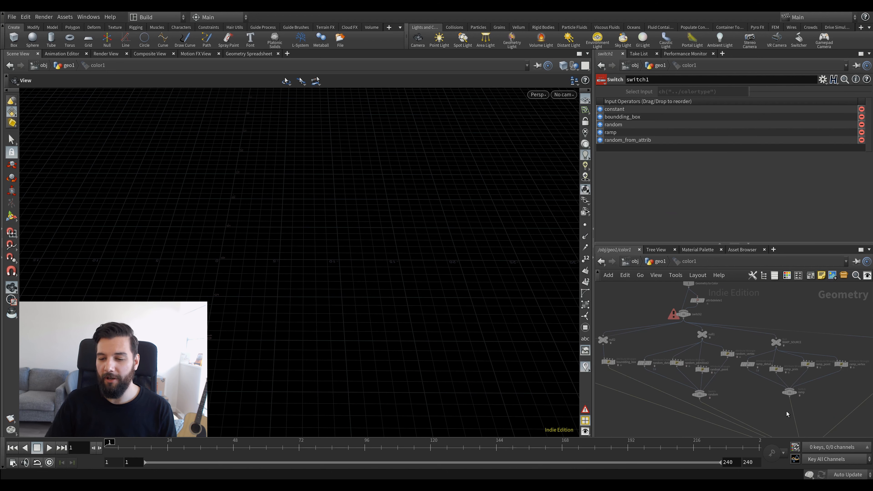
middle_drag(788, 412, 775, 389)
scroll(782, 376, up, 2)
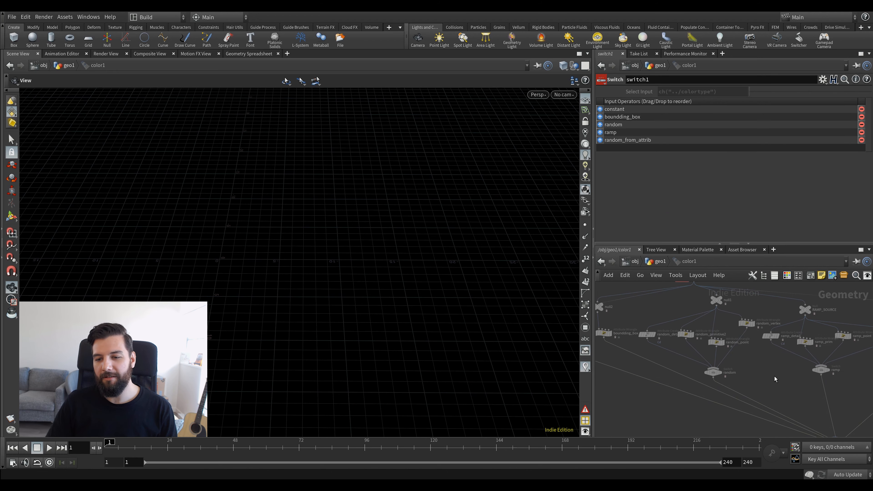
middle_drag(714, 364, 728, 369)
key(Tab)
key(Escape)
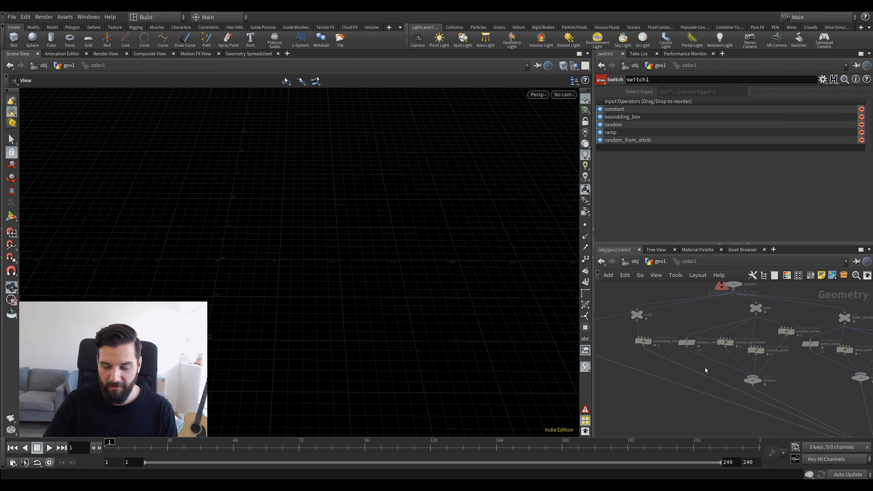
scroll(706, 368, up, 4)
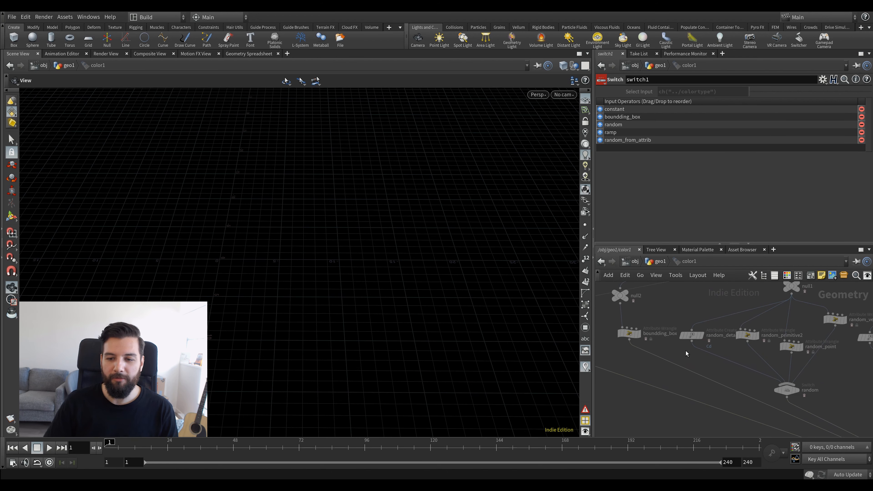
scroll(689, 353, up, 4)
scroll(754, 320, down, 1)
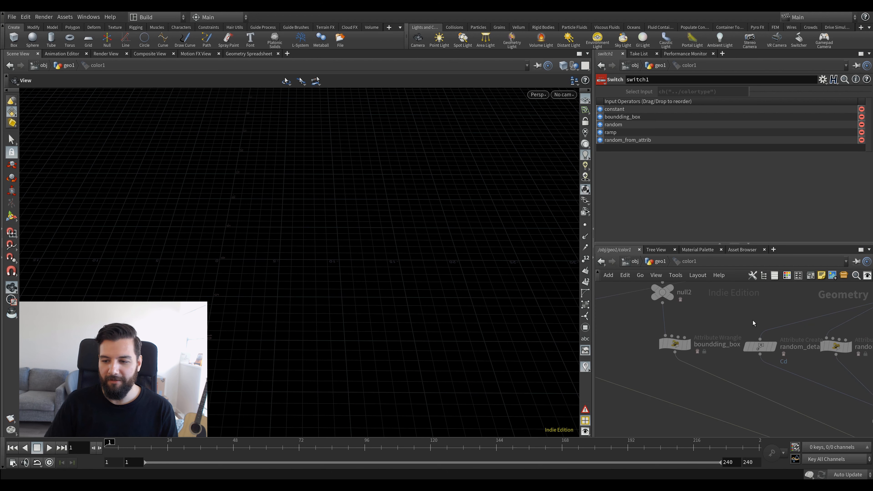
middle_drag(753, 320, 698, 317)
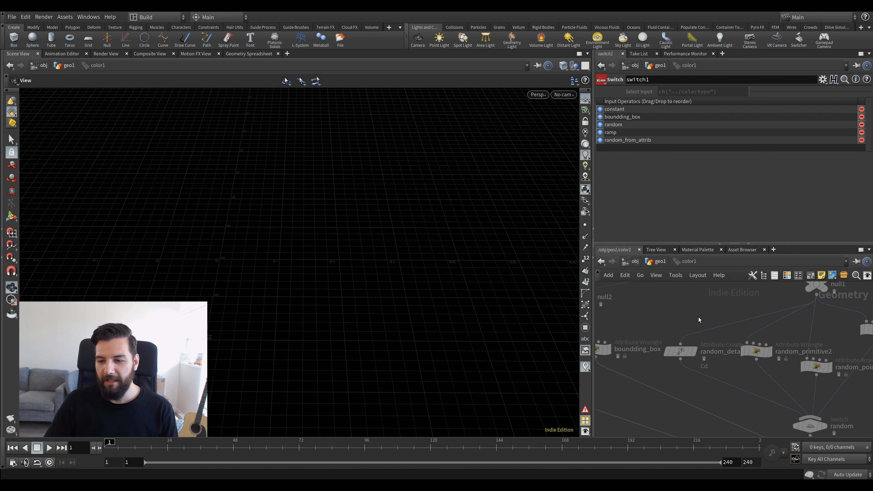
click(650, 262)
Unlock color1 by allowing editing of its contents.
right_click(760, 375)
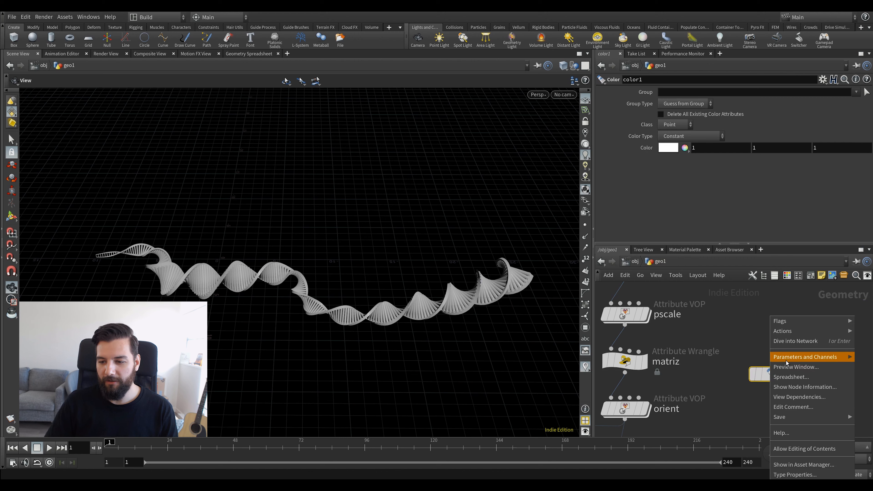
click(791, 447)
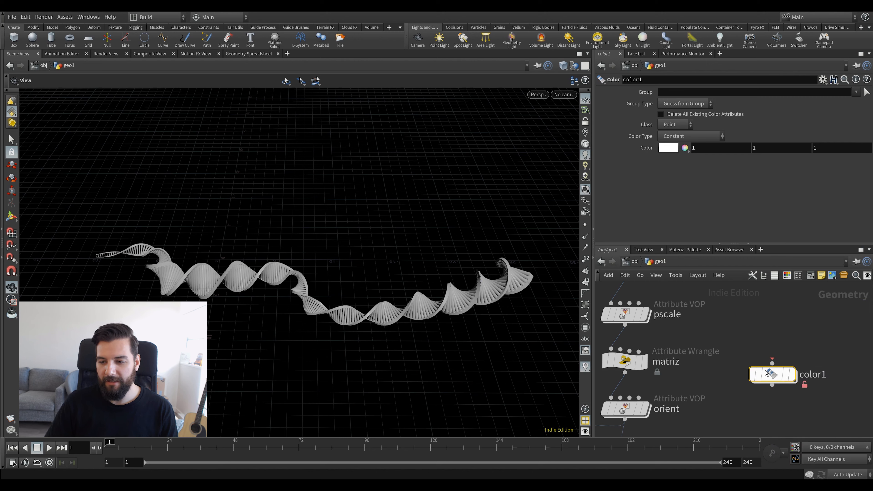
Examine the ramp_point and ramp_prim wrangle code inside the unlocked color1, and return to the geo1 network.
double_click(766, 374)
middle_drag(792, 365, 734, 361)
scroll(734, 361, down, 4)
middle_drag(795, 403, 676, 385)
scroll(662, 346, down, 2)
scroll(751, 360, up, 5)
middle_drag(741, 350, 792, 377)
key(shift+s)
click(782, 353)
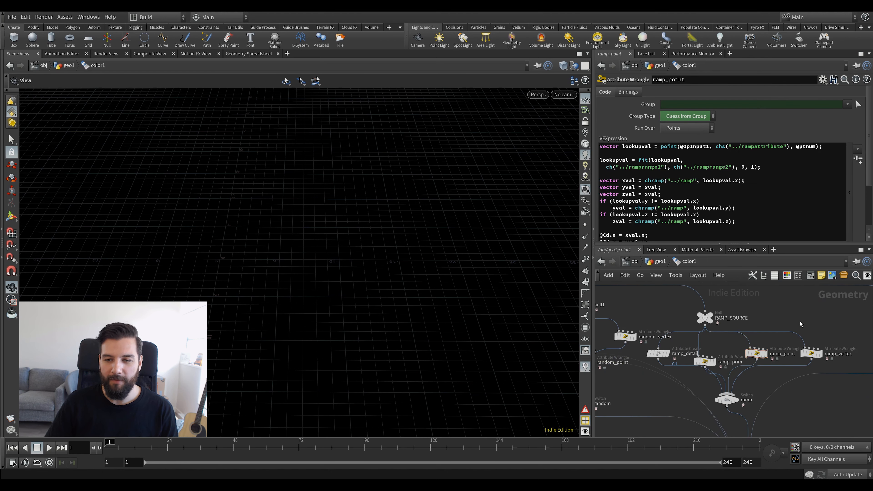
click(705, 361)
scroll(808, 321, down, 2)
scroll(808, 320, down, 1)
middle_drag(808, 320, 696, 340)
middle_drag(618, 324, 759, 338)
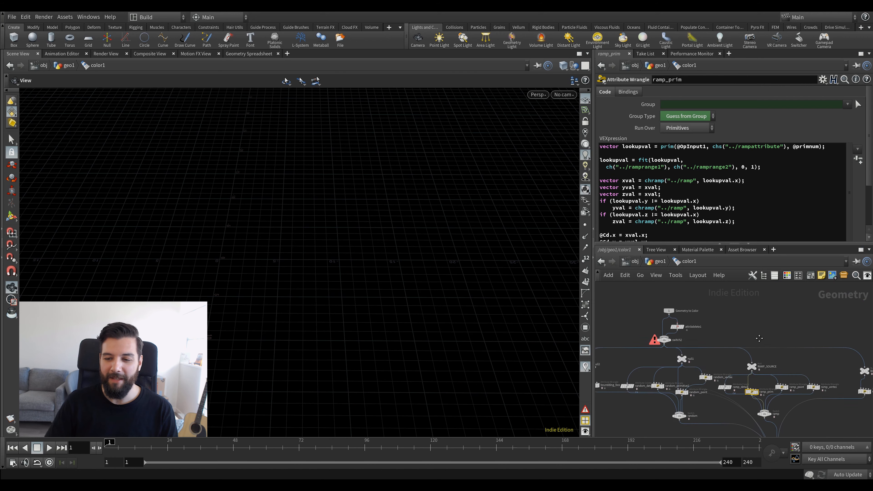
click(658, 262)
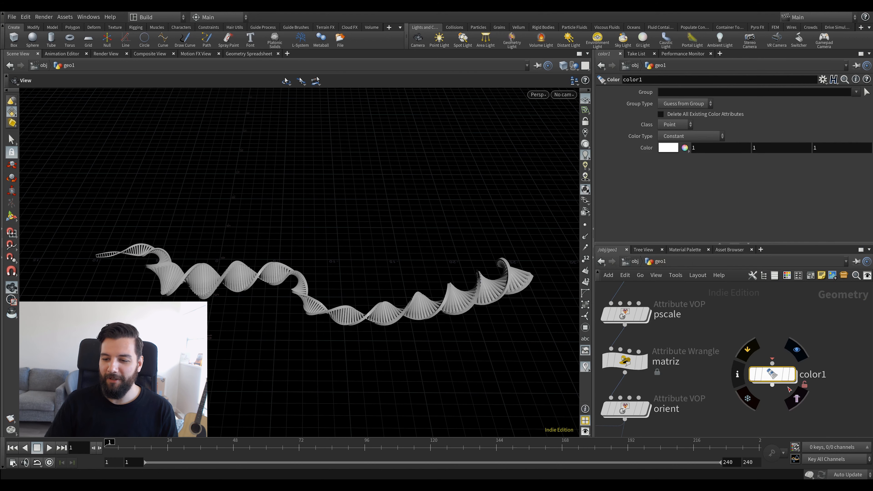
Relock color1 by matching it to its current definition, and delete the node.
right_click(770, 375)
click(765, 375)
right_click(765, 374)
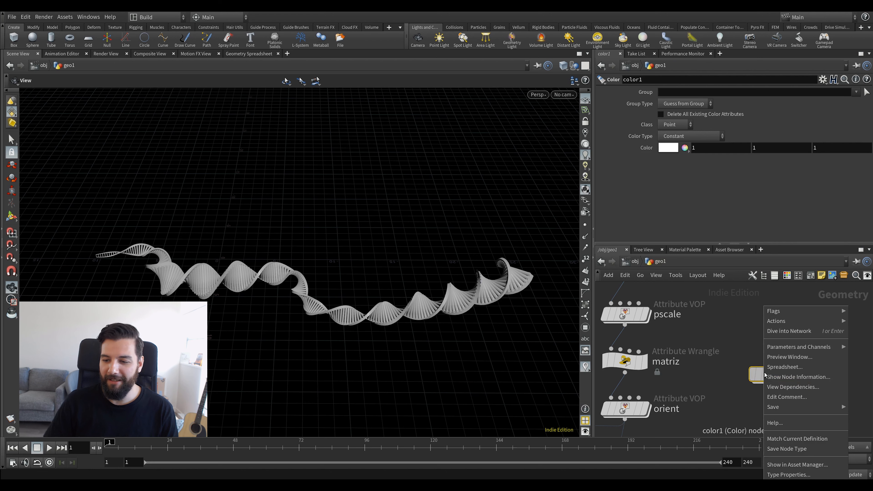
click(795, 439)
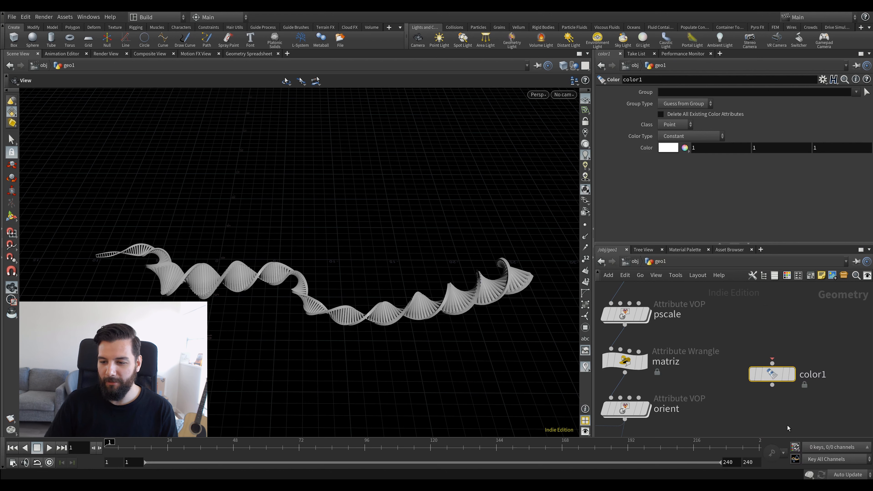
key(Delete)
Switch the network wires to the curved style and move drawcurve1 slightly away from its place directly above resample1.
scroll(757, 343, down, 5)
scroll(757, 343, down, 2)
key(shift+s)
mouse_move(709, 351)
middle_down()
mouse_move(695, 349)
mouse_move(706, 350)
middle_up()
scroll(686, 357, up, 2)
middle_drag(759, 308, 750, 348)
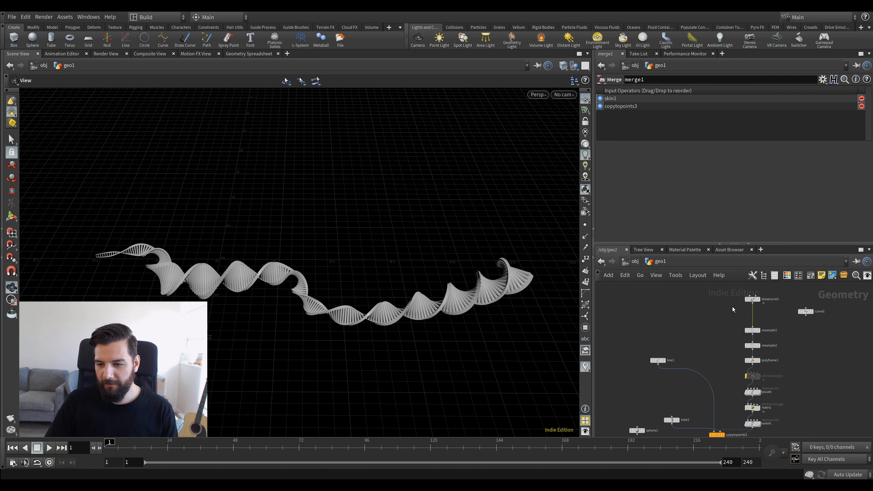
click(753, 298)
middle_drag(772, 313, 757, 352)
scroll(758, 352, up, 1)
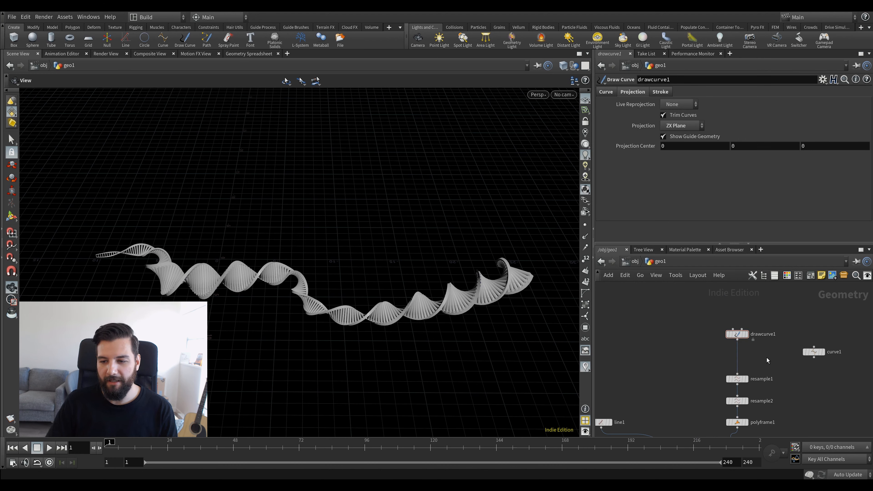
drag(745, 337, 721, 330)
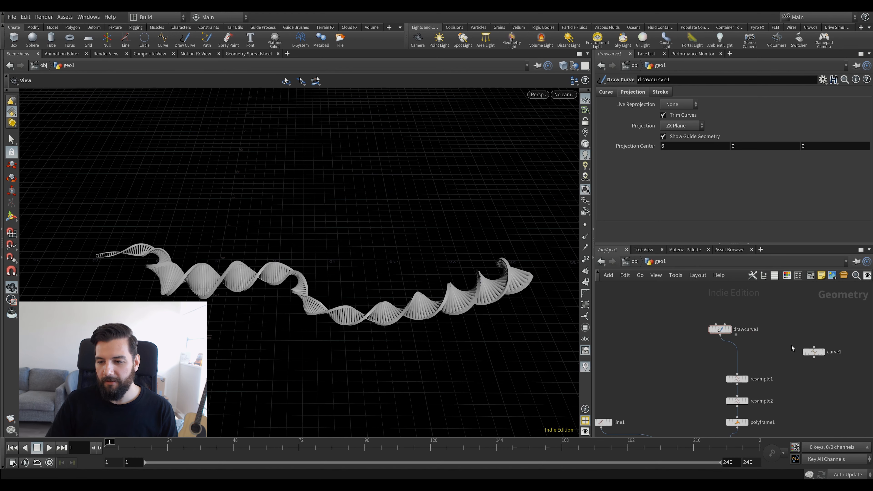
Select the chain of nodes from resample1 to orient together with line1 and copytopoints1.
click(814, 351)
scroll(788, 361, down, 3)
middle_drag(789, 363, 784, 324)
drag(780, 309, 730, 422)
middle_drag(766, 404, 775, 386)
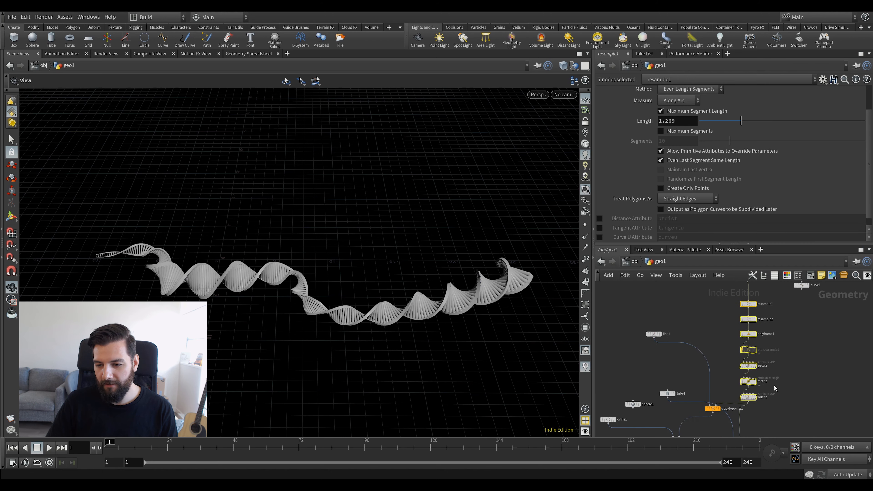
shift+click(654, 334)
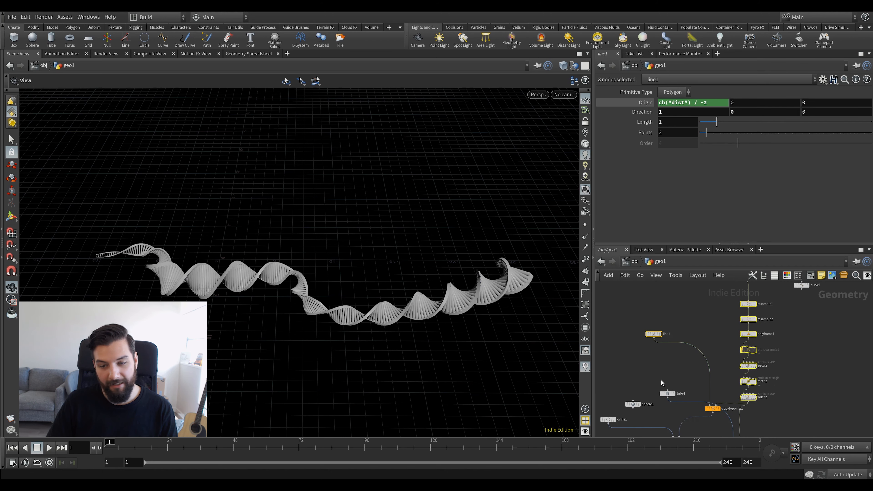
shift+drag(721, 414, 721, 416)
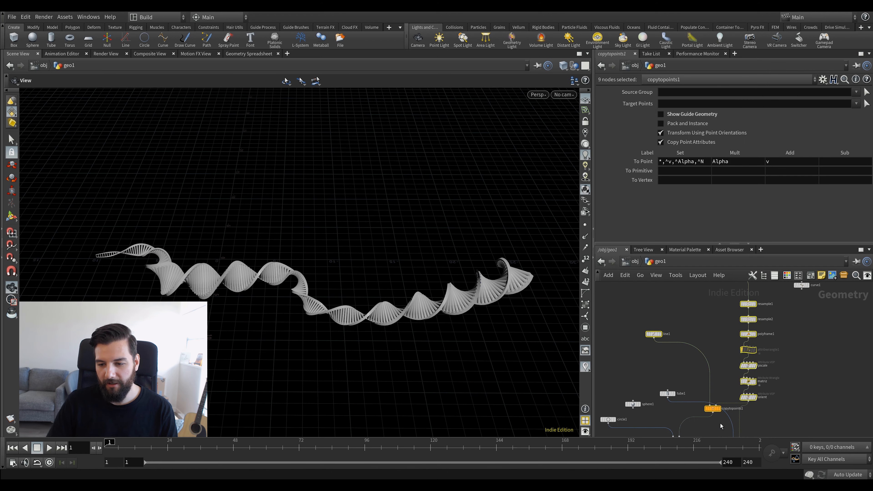
middle_drag(720, 423, 739, 349)
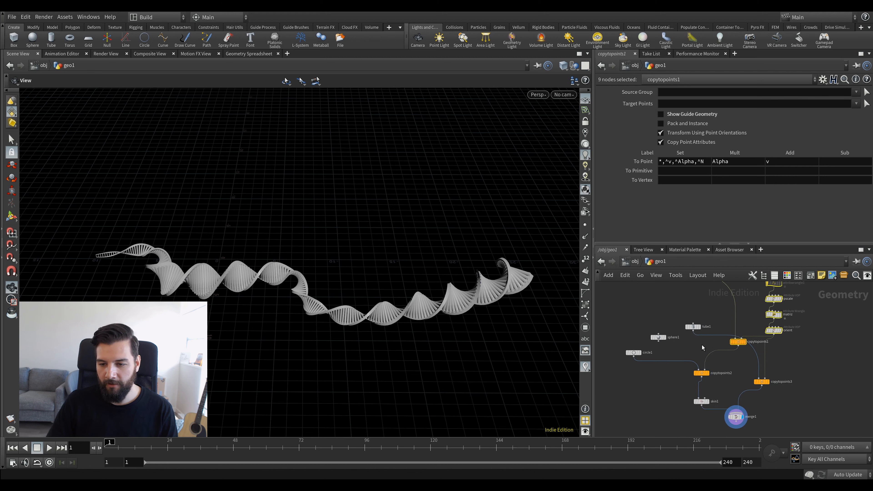
mouse_move(634, 353)
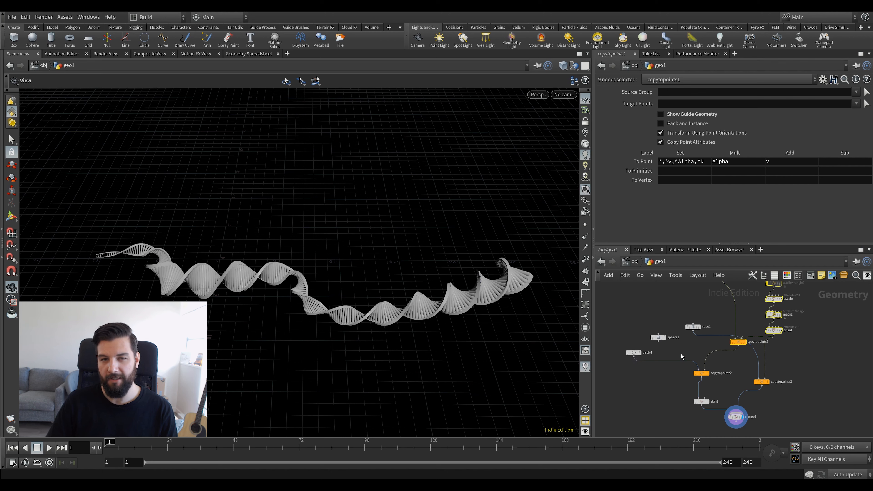
scroll(685, 354, up, 2)
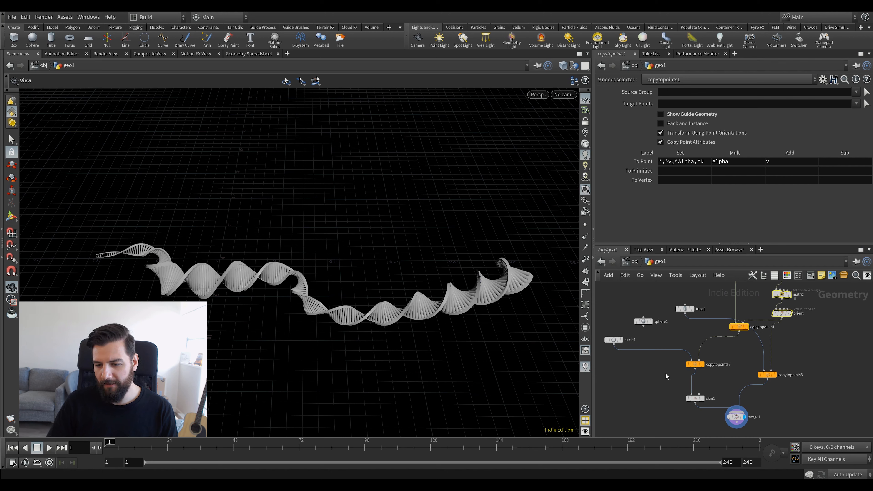
Add skin1, merge1, copytopoints3 and copytopoints2 to the selection and collapse the selected nodes into a subnetwork.
shift+drag(657, 382, 708, 414)
mouse_move(682, 408)
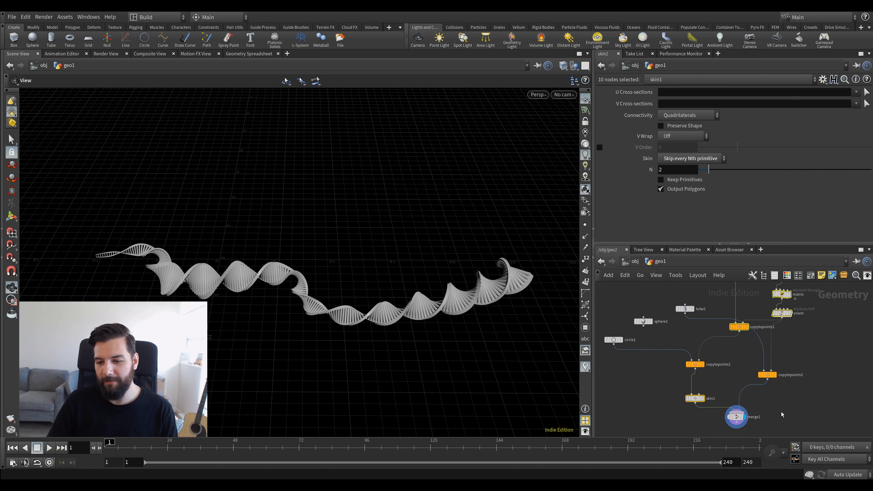
middle_drag(780, 411, 756, 387)
shift+drag(753, 380, 692, 409)
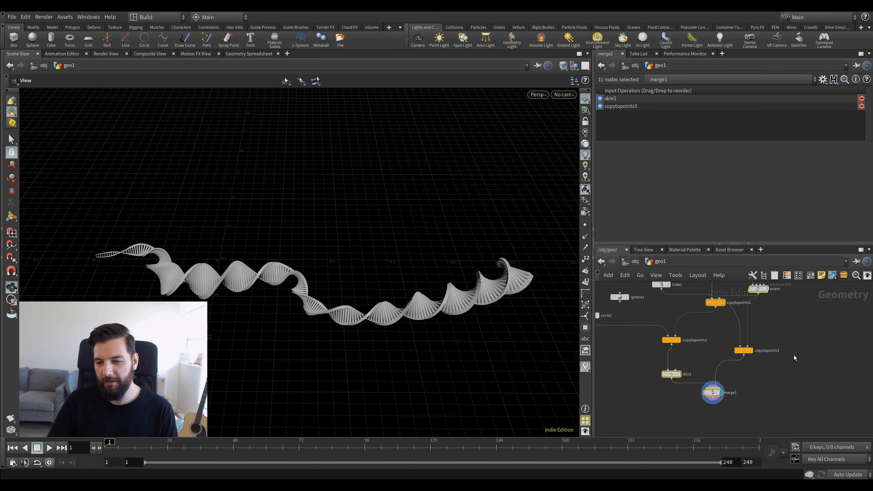
middle_drag(778, 365, 771, 396)
shift+drag(764, 362, 727, 396)
middle_drag(768, 355, 748, 375)
shift+drag(749, 376, 661, 397)
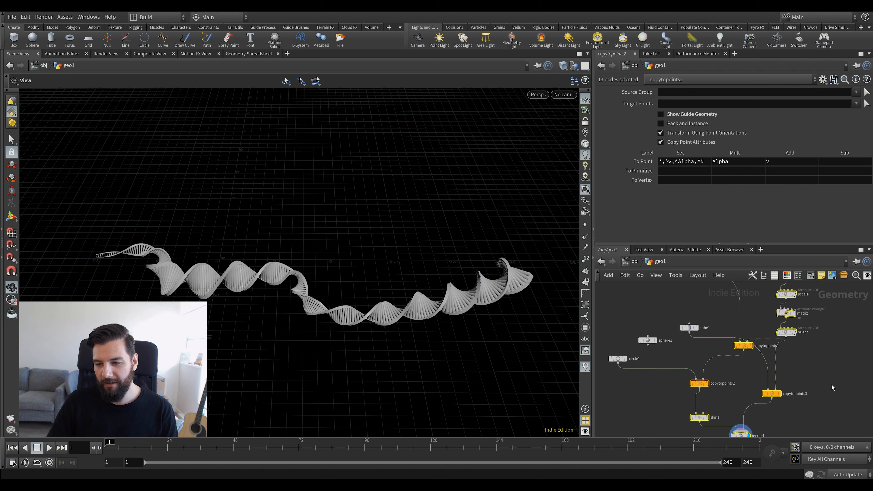
scroll(774, 398, down, 3)
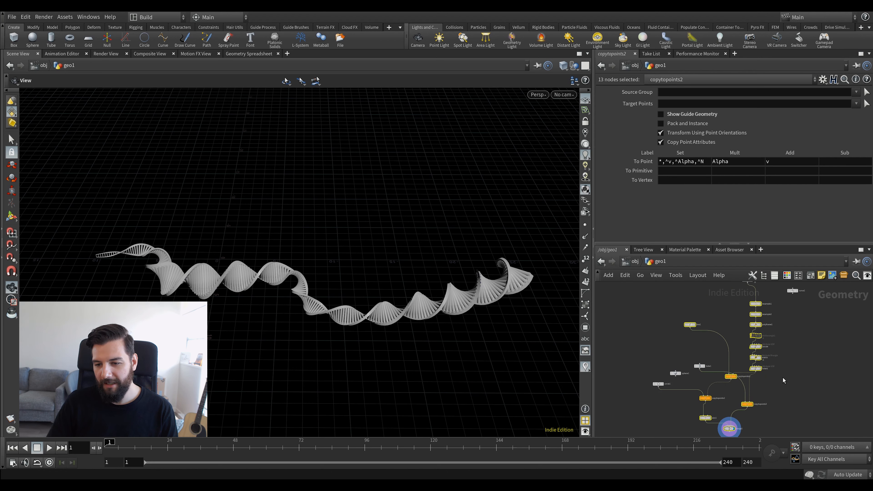
click(844, 275)
scroll(735, 396, up, 3)
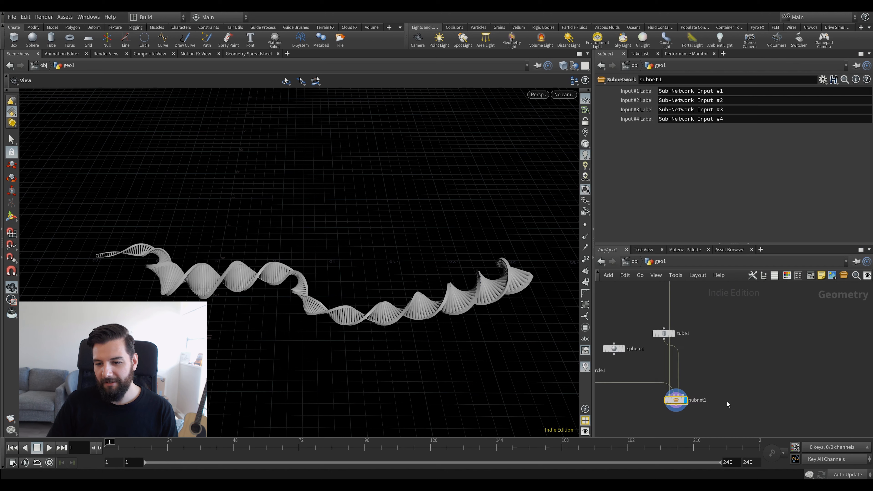
scroll(754, 399, up, 2)
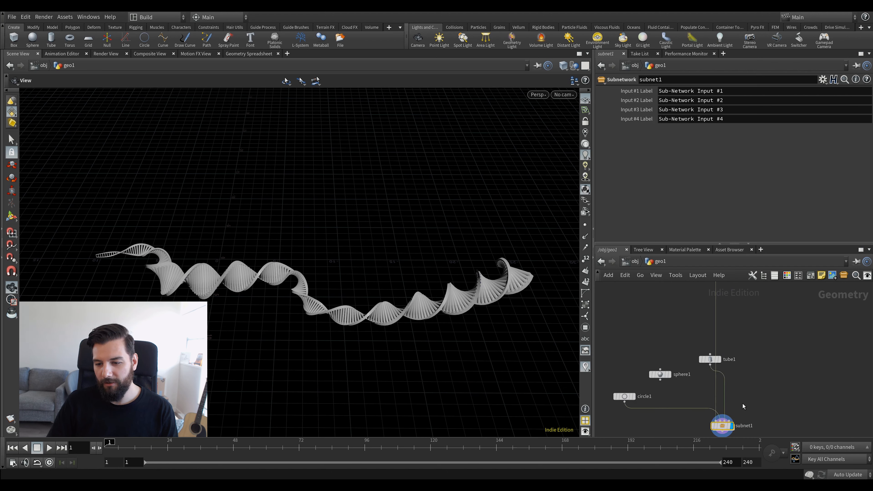
Spread tube1 and sphere1 away from subnet1 and cut all of the subnetwork's input wires.
drag(711, 359, 788, 340)
drag(664, 375, 656, 328)
mouse_move(636, 400)
mouse_down()
mouse_move(659, 365)
mouse_move(742, 386)
mouse_move(842, 389)
mouse_up()
key(y)
scroll(751, 366, up, 2)
mouse_move(742, 401)
middle_down()
mouse_move(752, 366)
mouse_move(752, 423)
middle_up()
click(715, 400)
key(Escape)
scroll(762, 390, down, 2)
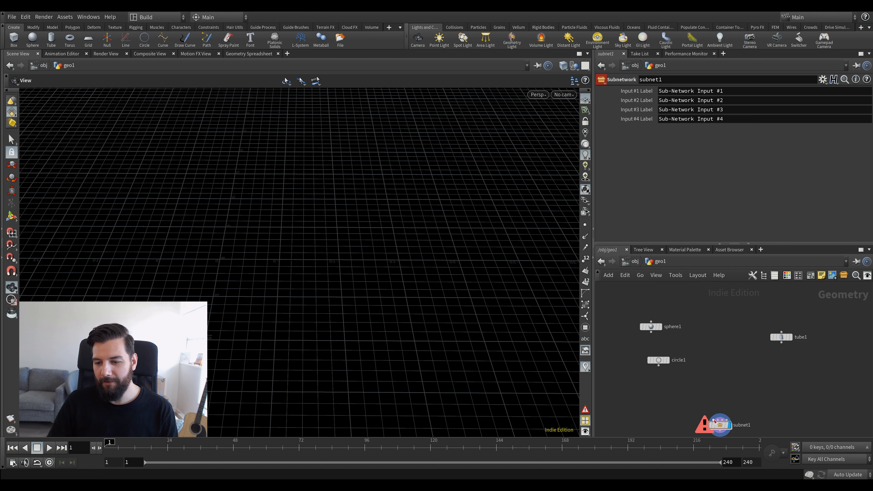
Rearrange the nodes by bringing subnet1 up beneath tube1 and shifting sphere1 and circle1 together.
drag(686, 318, 656, 375)
drag(720, 426, 731, 368)
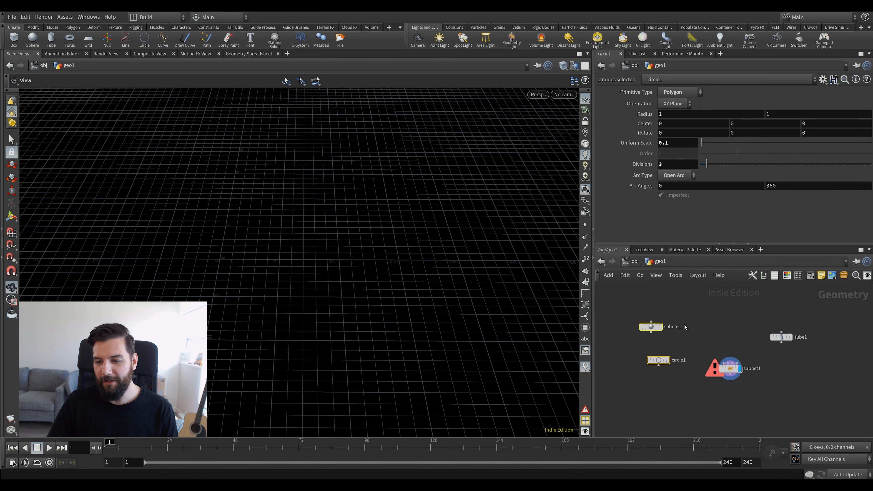
drag(655, 363, 664, 336)
Create a digital asset from subnet1 with the operator name DNA_TOOL, keeping the suggested label and library location.
click(730, 369)
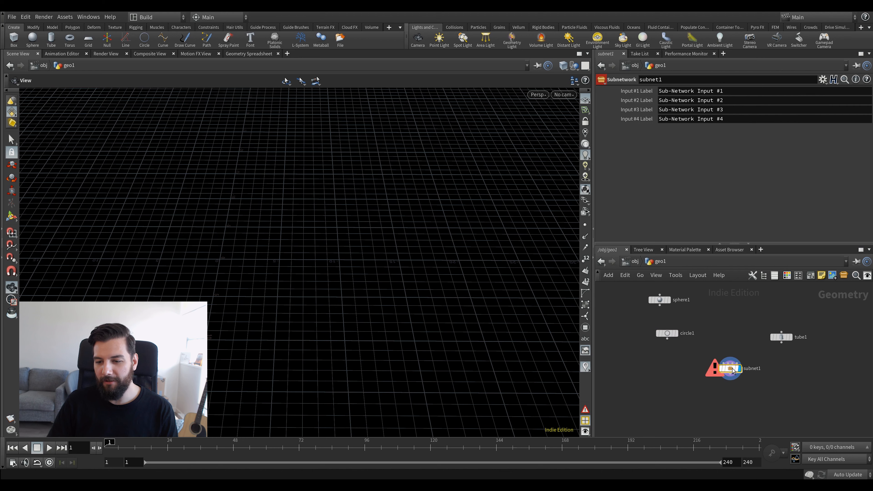
right_click(732, 370)
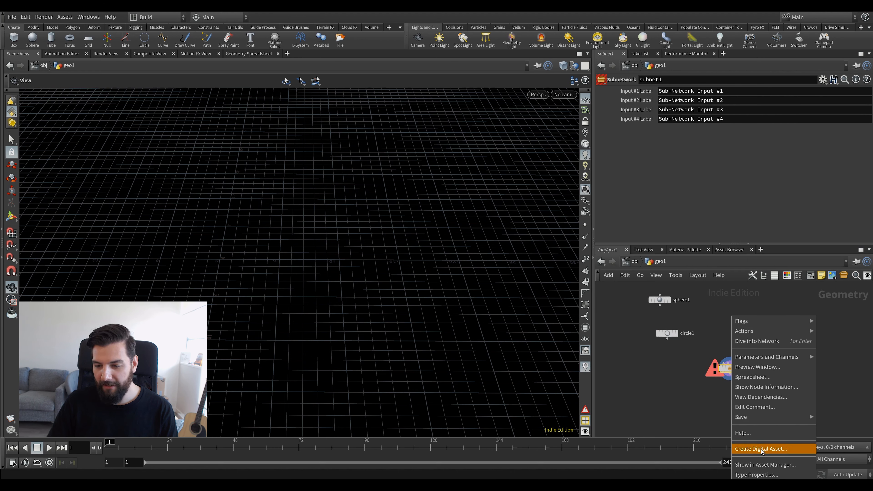
click(753, 449)
drag(748, 407, 700, 229)
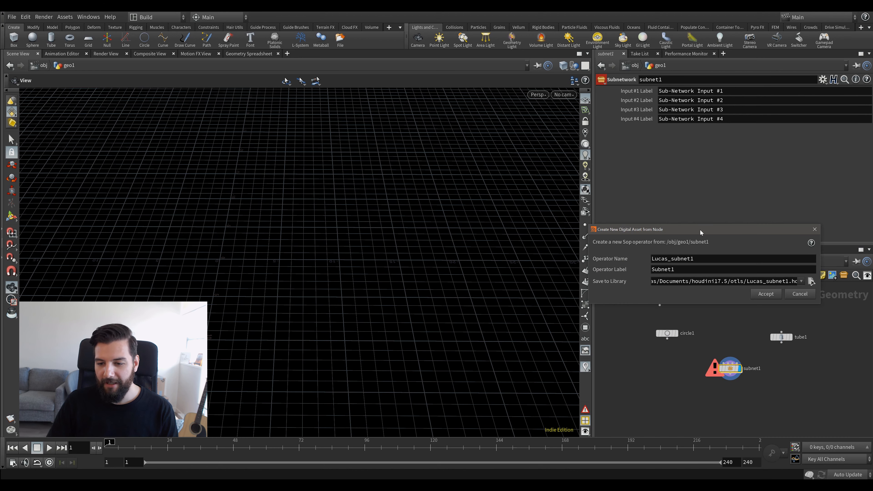
double_click(709, 261)
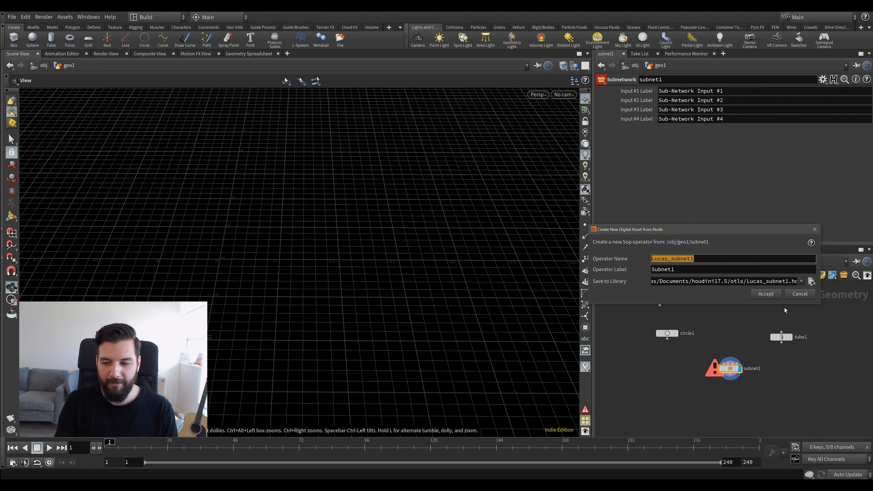
text(DNA_TOOL)
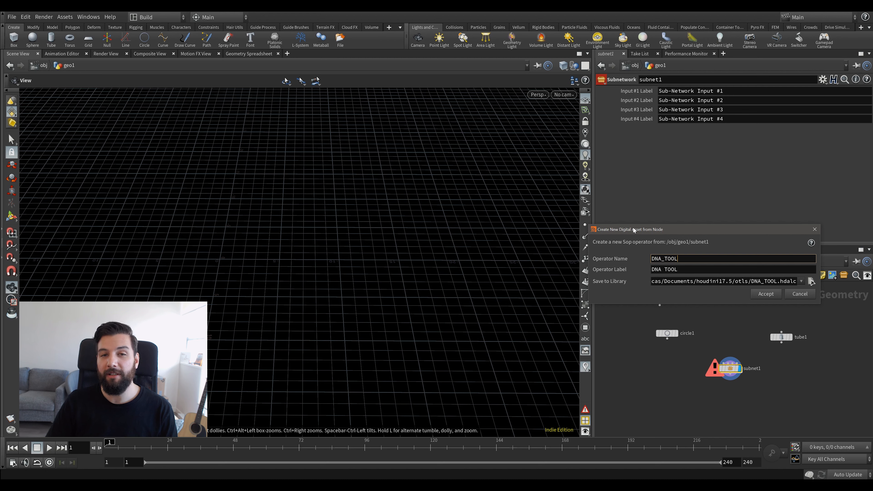
drag(639, 228, 624, 228)
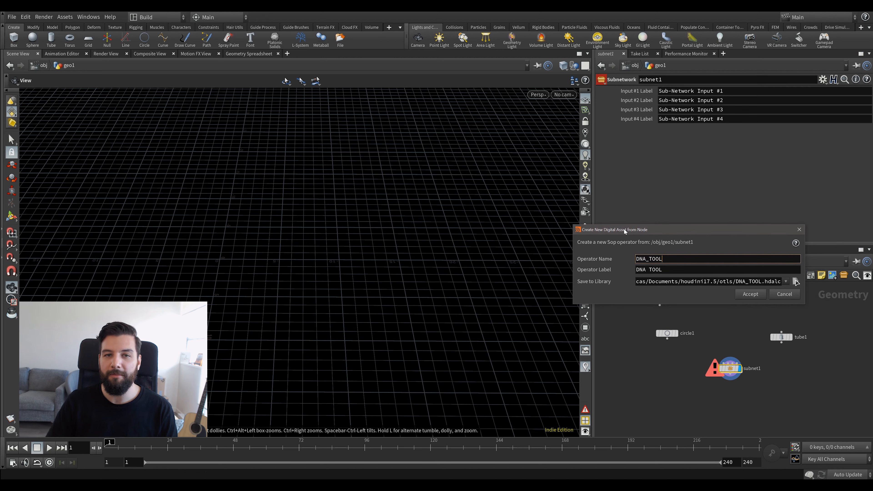
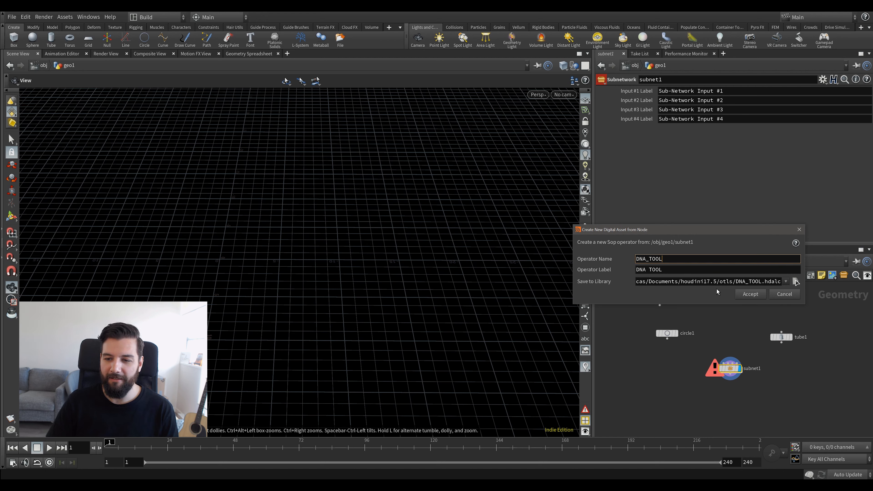
click(749, 294)
click(749, 295)
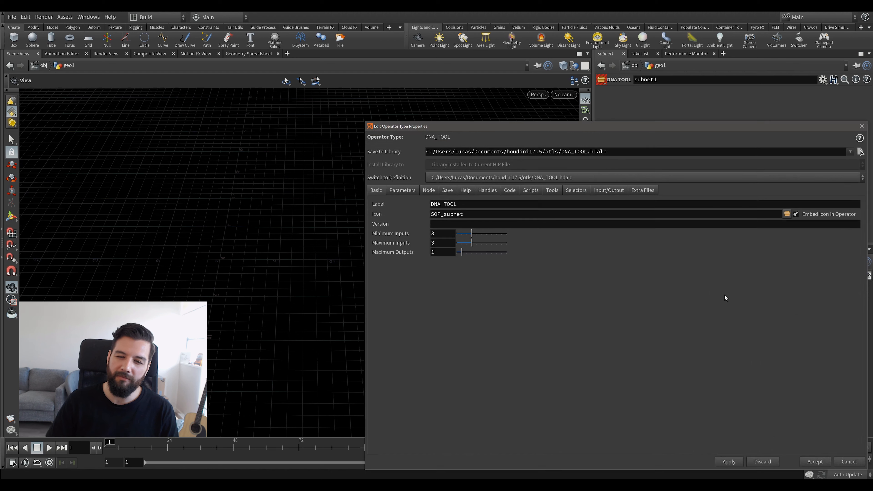
Set both the minimum and maximum inputs of the DNA_TOOL asset to 2.
drag(638, 128, 408, 54)
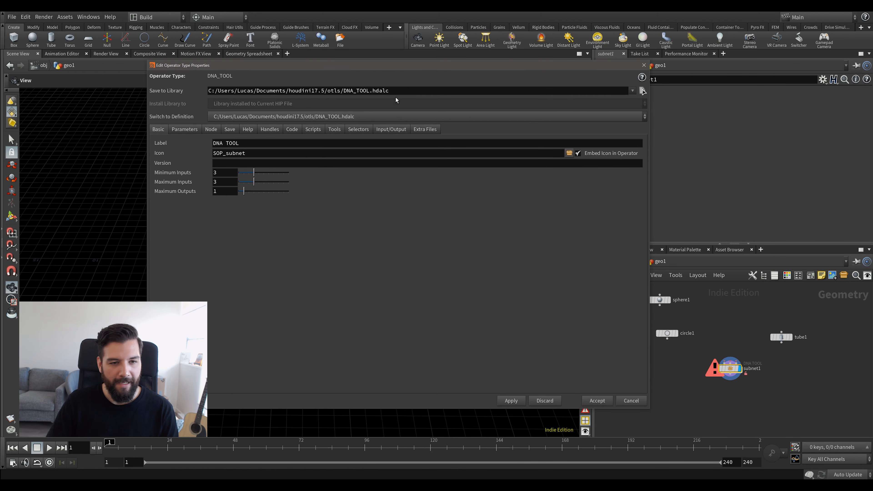
mouse_move(267, 62)
mouse_down()
mouse_move(269, 73)
mouse_move(271, 49)
mouse_up()
drag(275, 56, 292, 65)
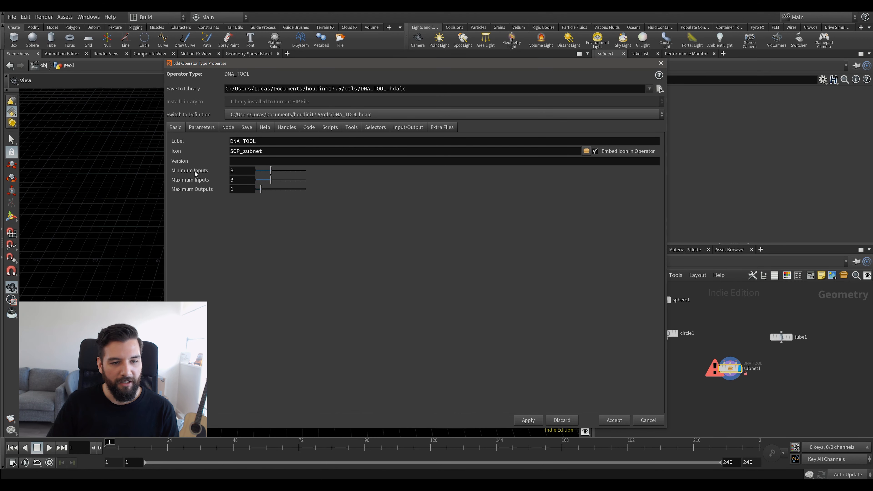
drag(268, 173, 268, 173)
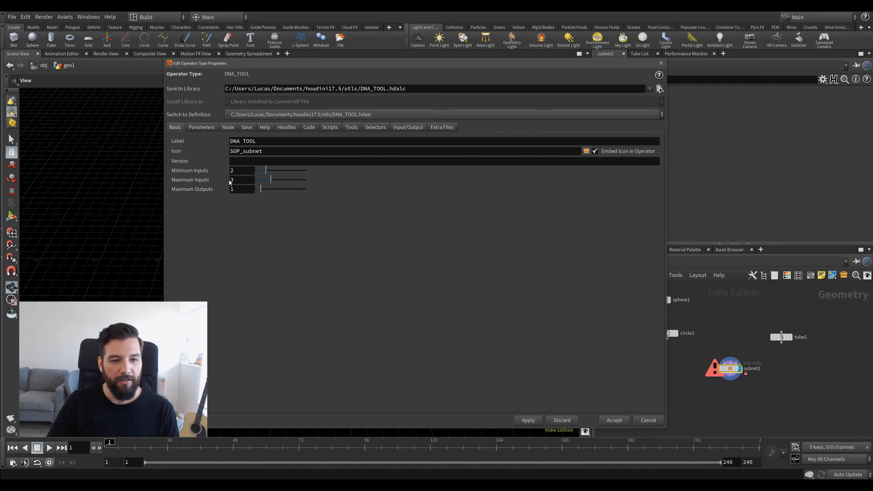
drag(266, 172, 268, 172)
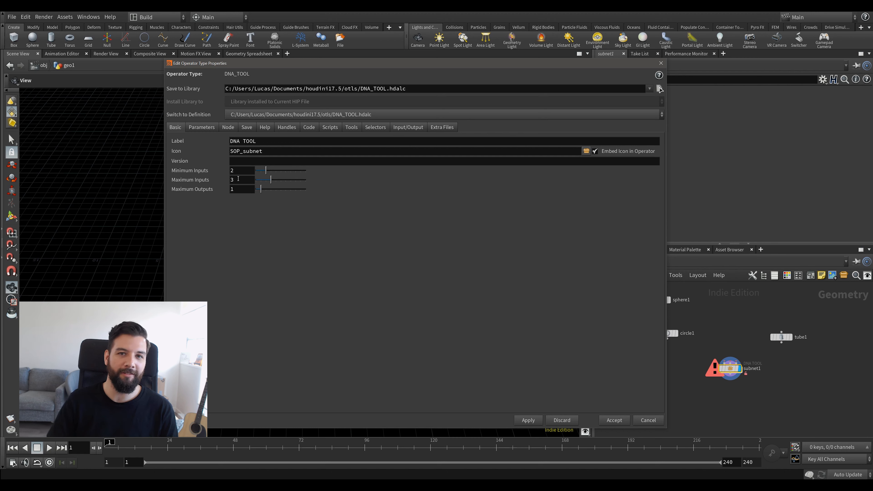
drag(271, 180, 267, 181)
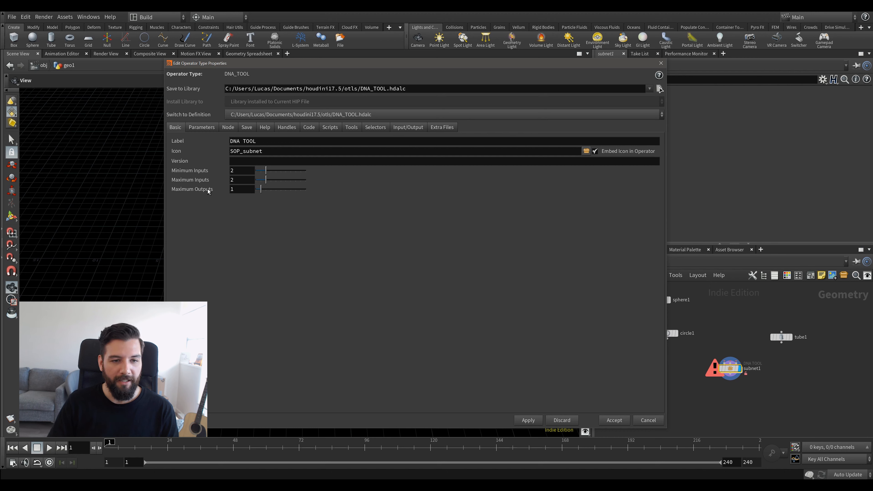
Bring up the asset's parameter settings, move the properties window clear of the network, and apply the asset changes.
click(239, 192)
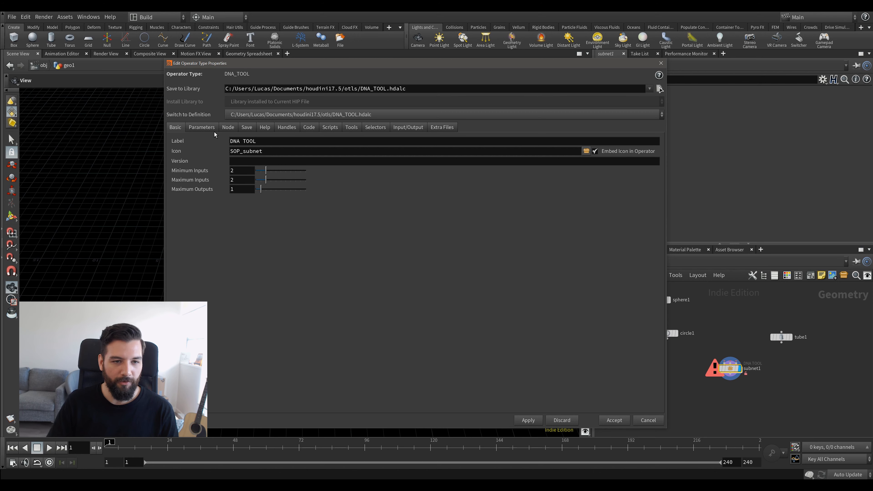
click(208, 127)
drag(271, 63, 236, 59)
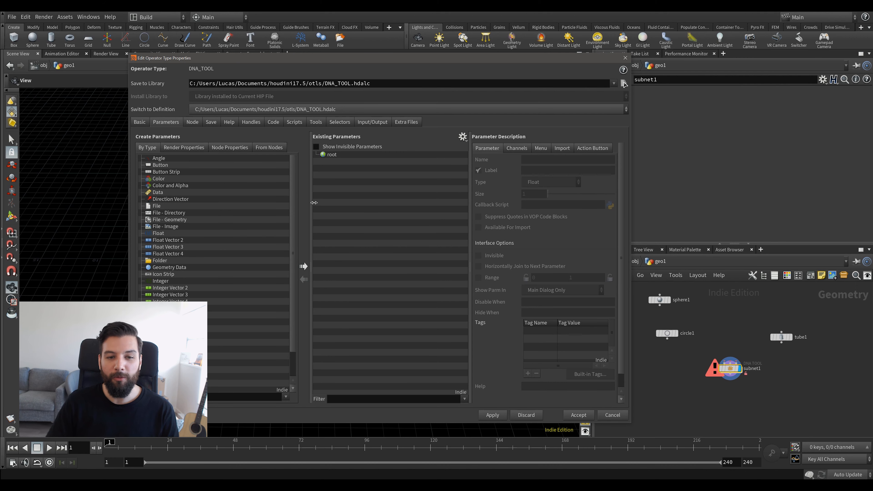
drag(375, 61, 343, 60)
scroll(741, 308, up, 2)
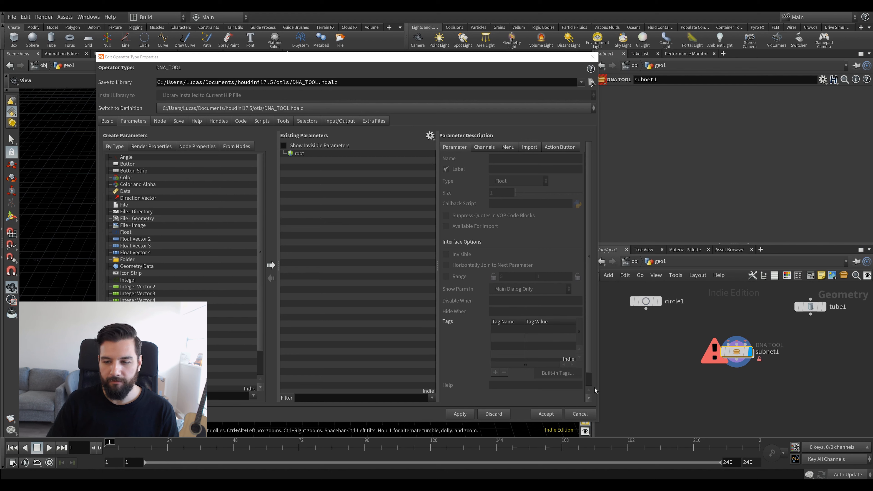
click(460, 414)
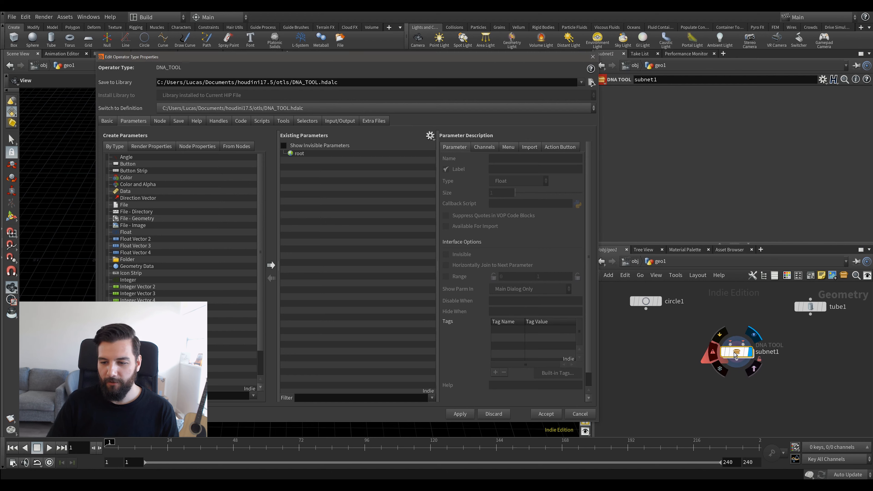
Inside subnet1, move the Sub-Network Input #1 node further up from resample1.
double_click(741, 359)
scroll(727, 388, up, 5)
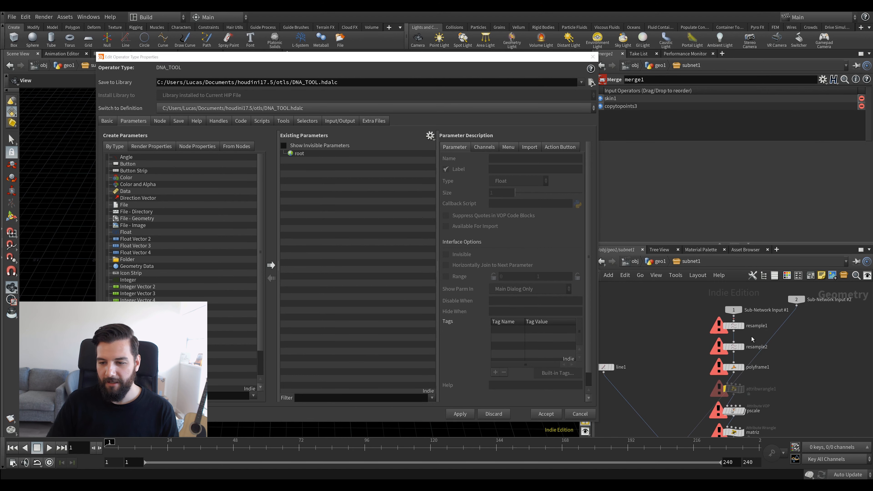
drag(735, 339, 723, 312)
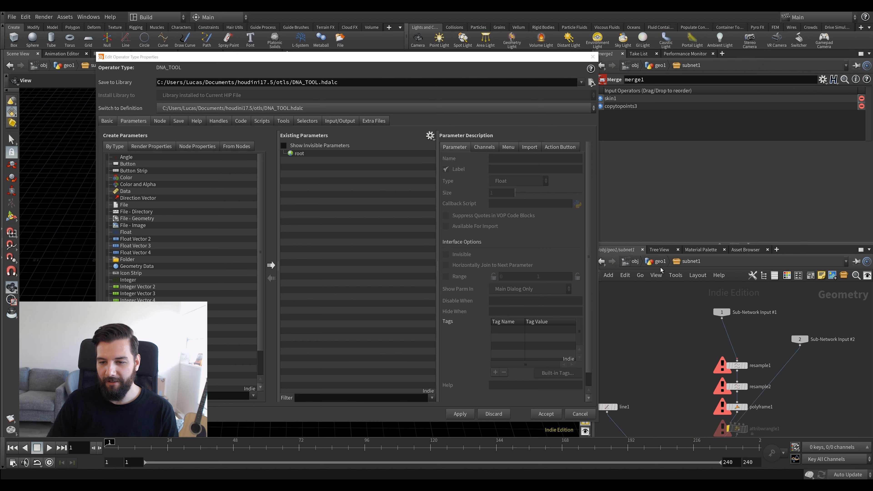
Return to the geo1 network and move drawcurve1 closer to the sphere1, circle1 and tube1 nodes.
key(u)
middle_drag(750, 380, 748, 389)
scroll(775, 353, down, 2)
middle_drag(775, 353, 745, 406)
drag(774, 314, 724, 370)
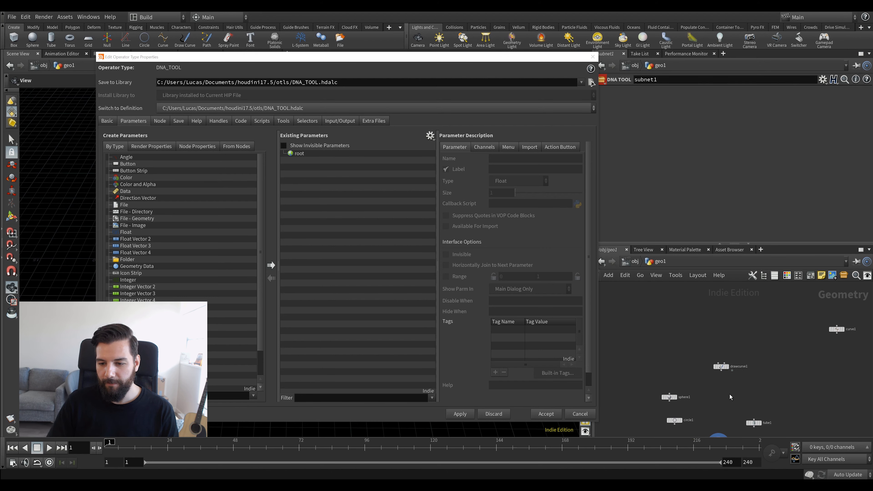
Connect the output of drawcurve1 to the first input of subnet1.
scroll(730, 394, up, 3)
middle_drag(730, 394, 728, 329)
click(715, 305)
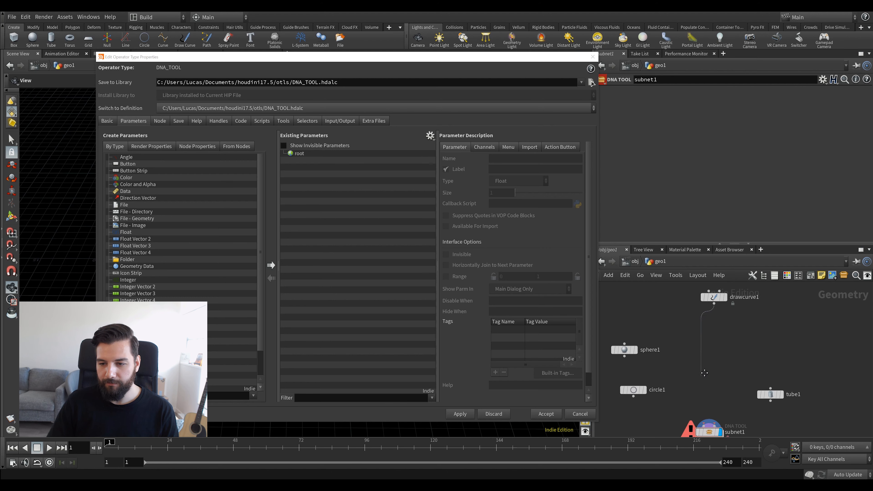
middle_drag(702, 412, 716, 357)
click(718, 366)
Move sphere1 above subnet1 and tube1 further aside, and wire sphere1 into subnet1's second input.
middle_drag(745, 330, 721, 351)
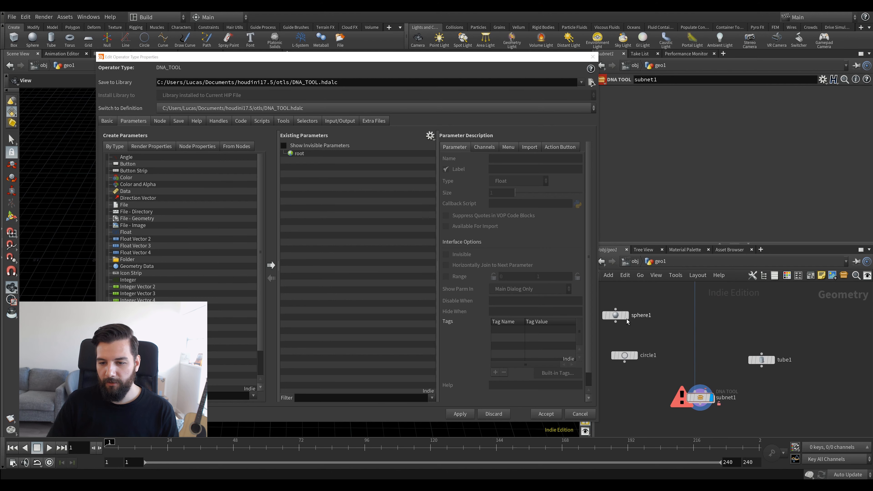
drag(615, 315, 745, 317)
drag(762, 360, 839, 361)
click(745, 324)
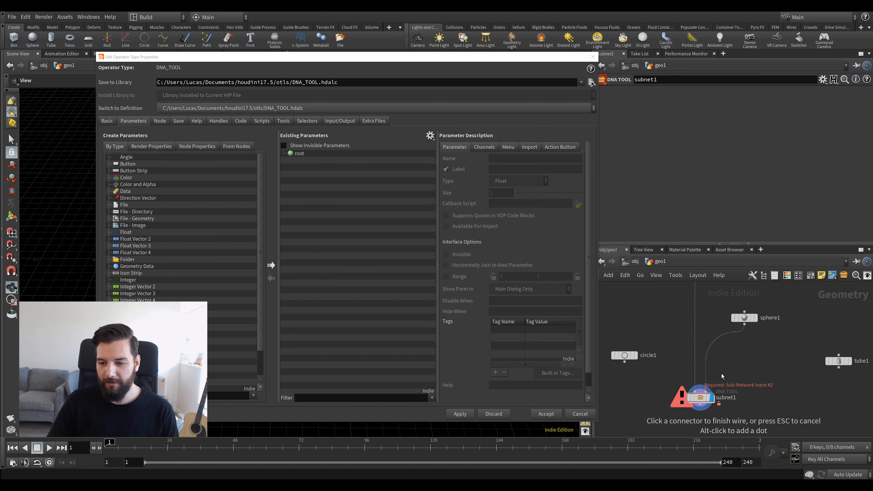
click(706, 391)
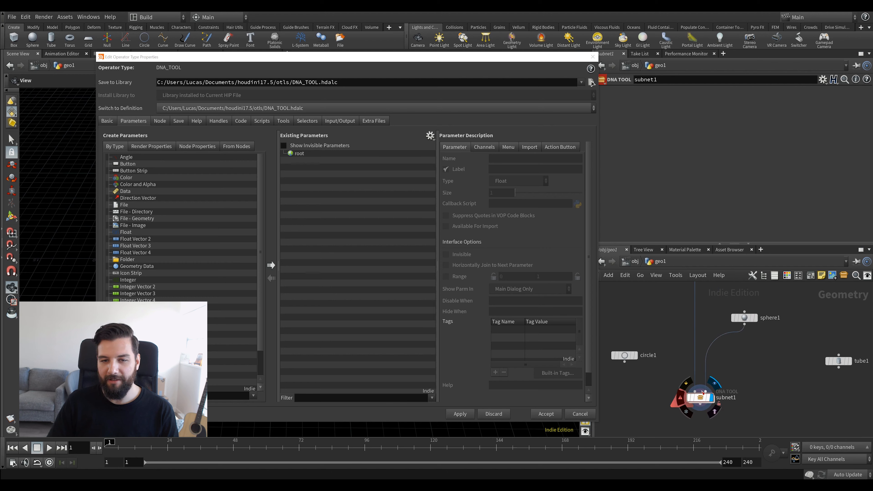
Inside subnet1, tidy the input nodes and move Sub-Network Input #2 down beside the copytopoints2 branch.
double_click(702, 400)
mouse_move(702, 380)
middle_down()
mouse_move(735, 336)
mouse_move(686, 376)
middle_up()
scroll(734, 336, down, 1)
scroll(735, 305, up, 3)
drag(677, 325, 691, 325)
middle_drag(724, 345, 691, 337)
drag(723, 360, 727, 362)
scroll(753, 386, down, 5)
middle_drag(755, 392, 800, 315)
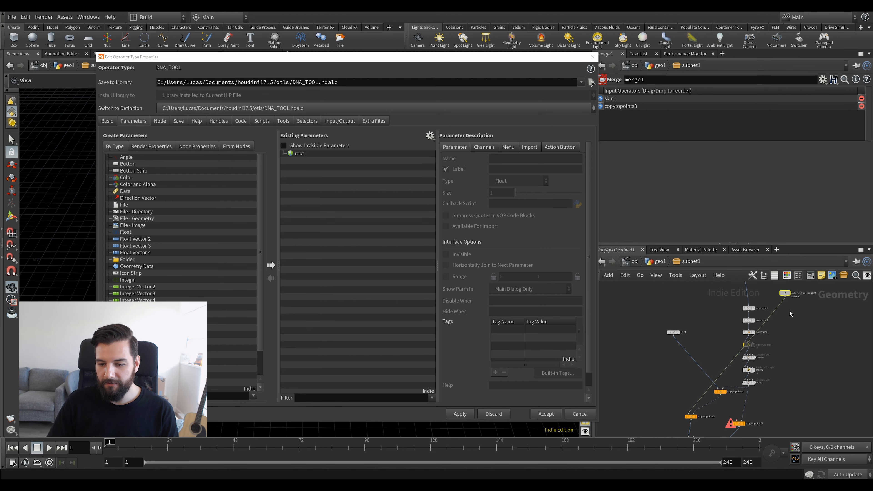
drag(787, 291, 657, 373)
scroll(694, 393, up, 3)
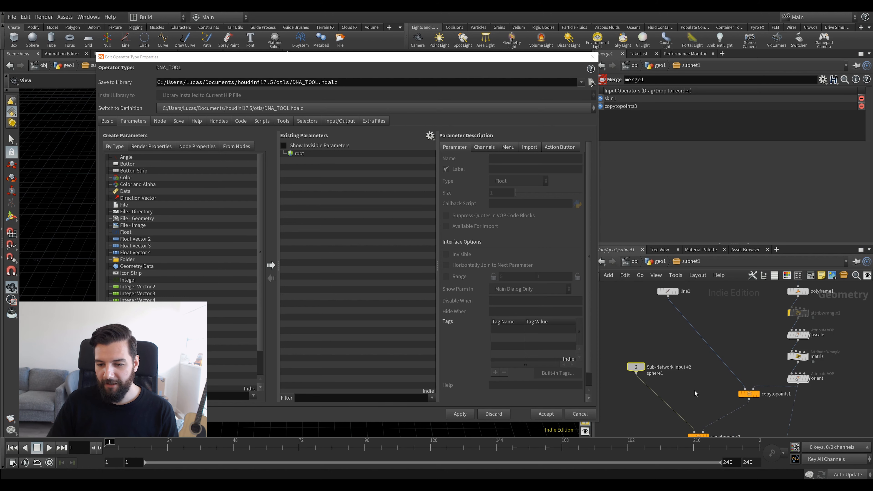
scroll(678, 344, up, 2)
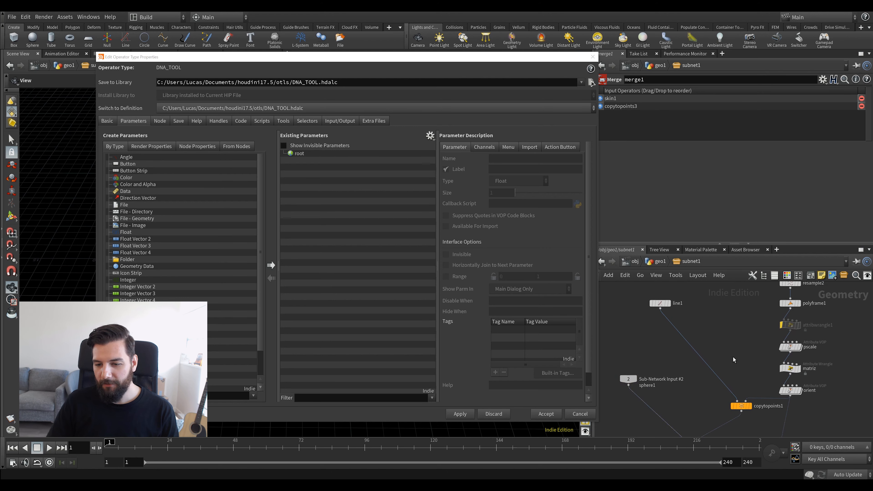
Add a Tube node inside subnet1, wired into the first input of copytopoints3.
middle_drag(733, 358, 704, 307)
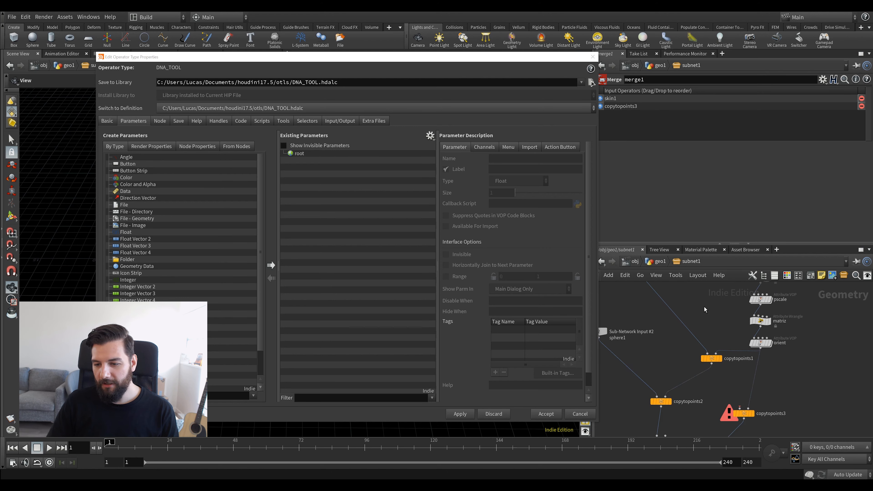
click(737, 408)
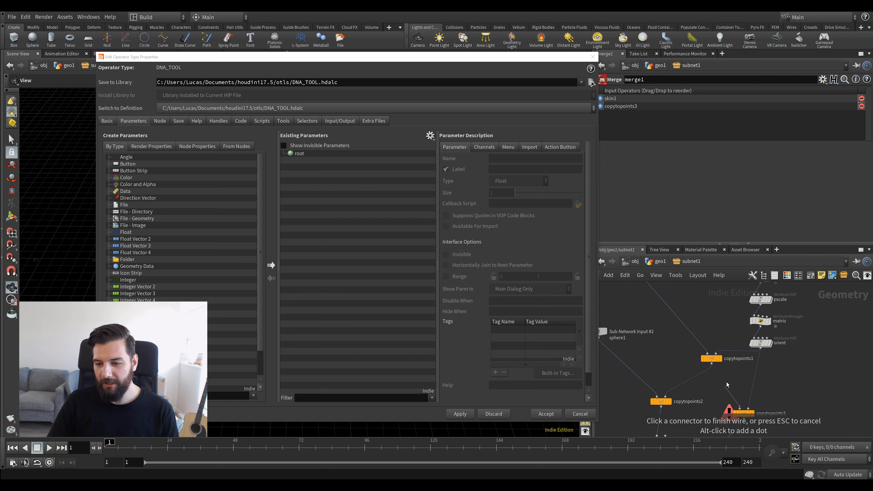
middle_drag(725, 372, 745, 373)
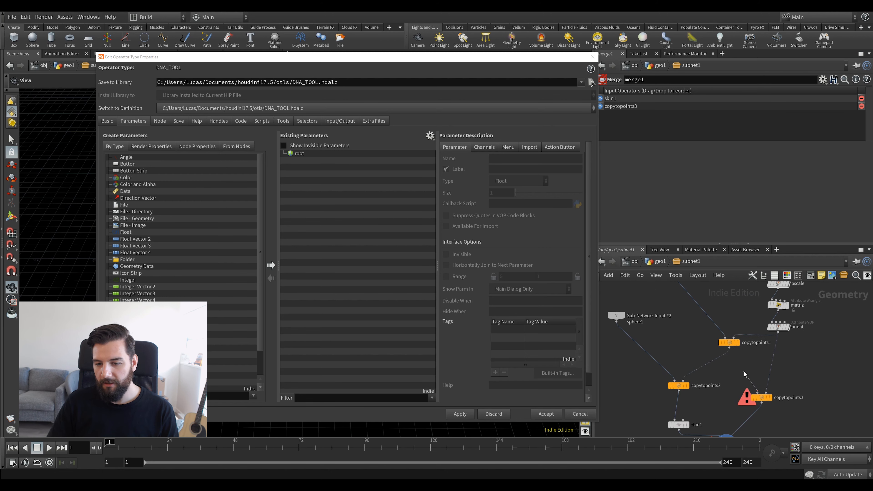
scroll(691, 343, down, 1)
middle_drag(691, 343, 697, 364)
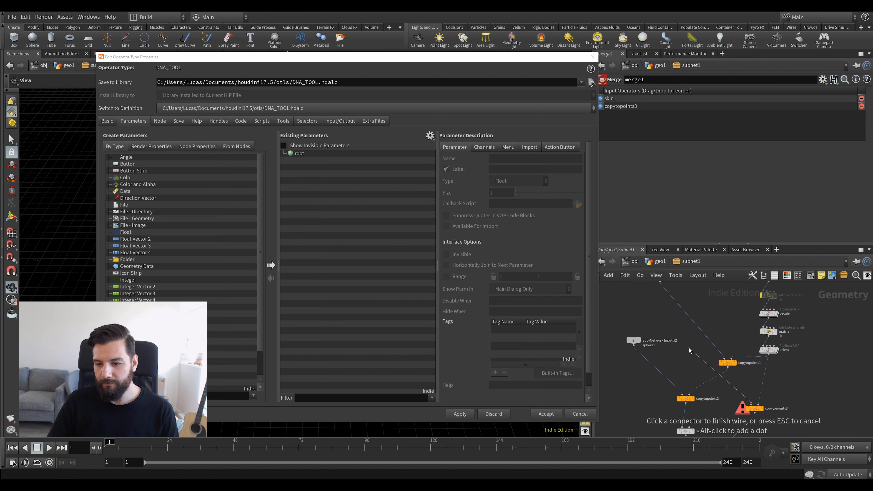
key(Tab)
text(tube)
key(Return)
click(693, 351)
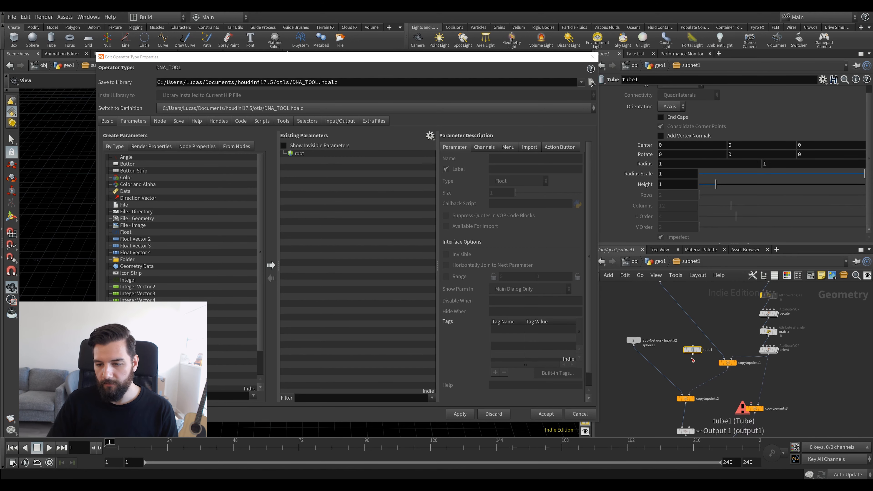
middle_drag(703, 307, 714, 339)
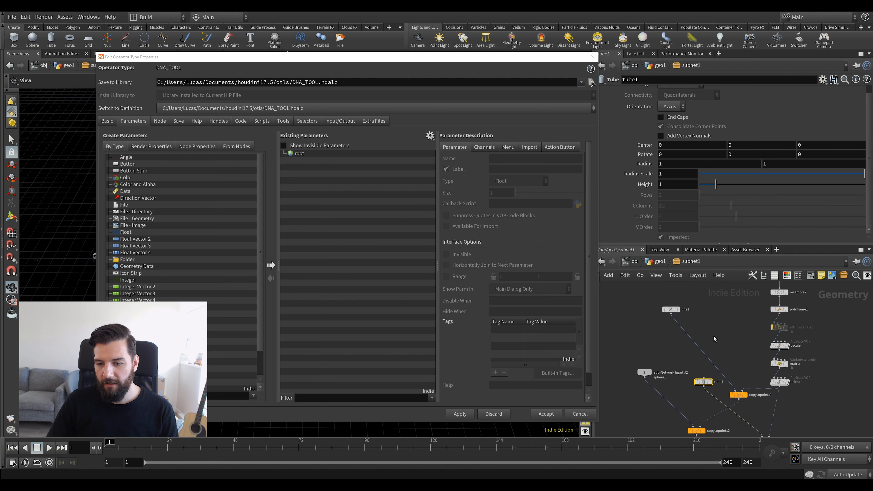
click(671, 309)
right_click(664, 111)
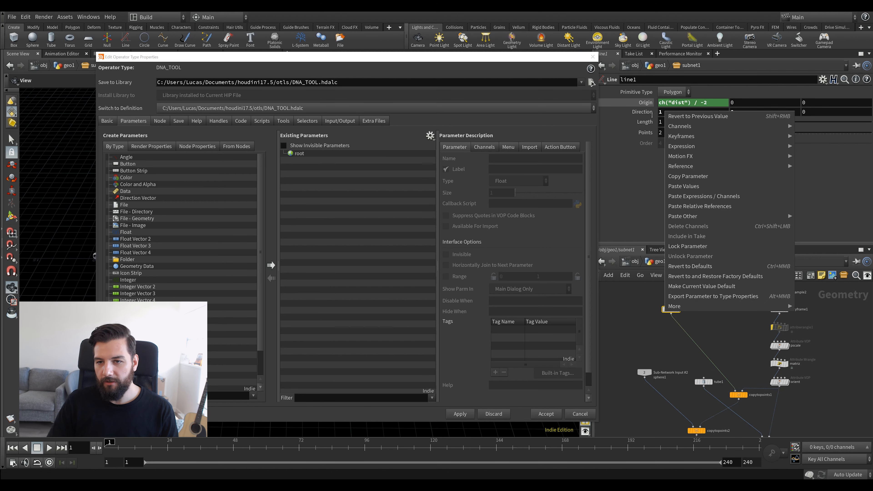
click(653, 132)
right_click(667, 120)
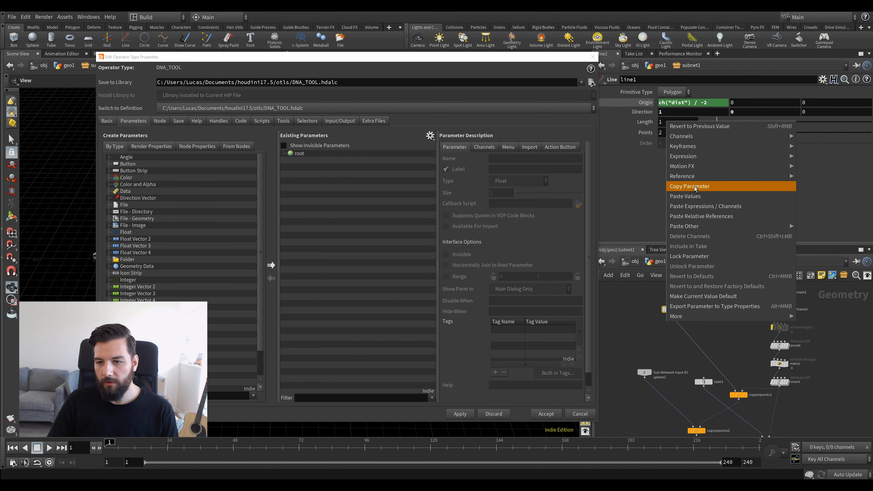
click(668, 359)
click(704, 402)
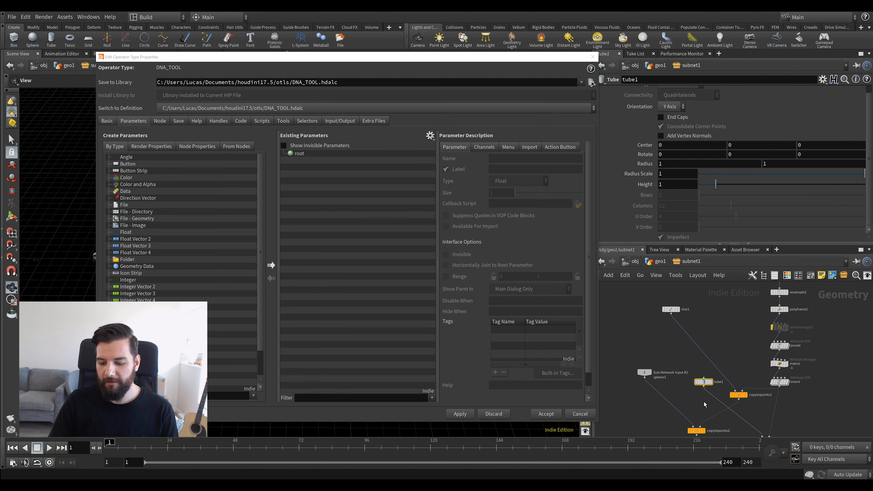
Go up to the geo1 network and copy its tube1 node.
click(666, 264)
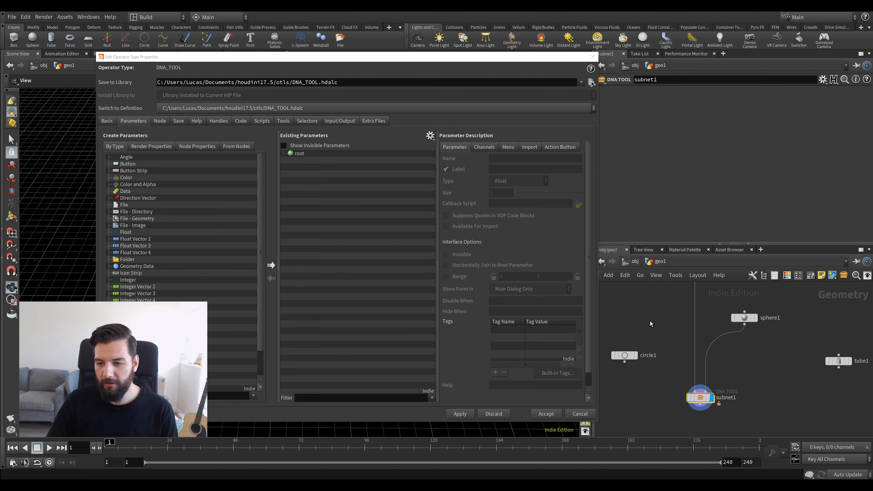
middle_drag(649, 312, 650, 349)
drag(799, 355, 860, 433)
key(ctrl+c)
middle_drag(780, 408, 793, 361)
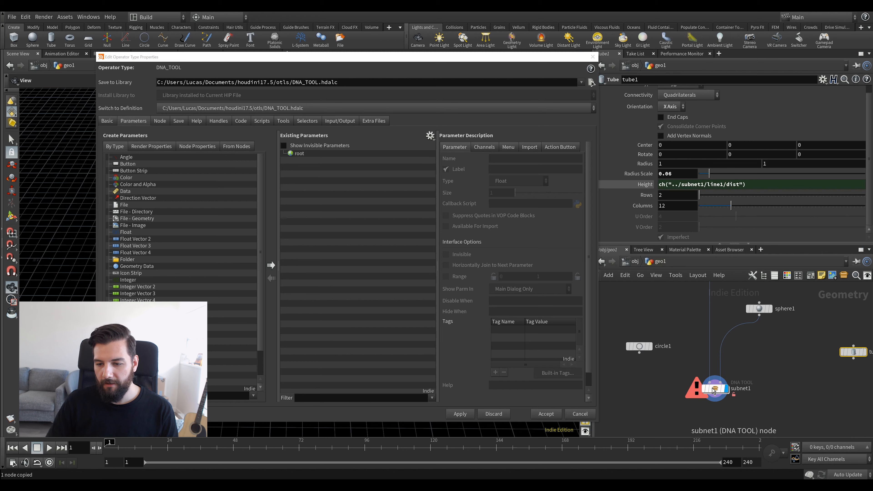
Paste the copied tube inside subnet1 in place of the default tube and wire it into copytopoints3.
double_click(716, 388)
middle_drag(735, 431, 732, 362)
key(ctrl+v)
click(733, 368)
click(756, 384)
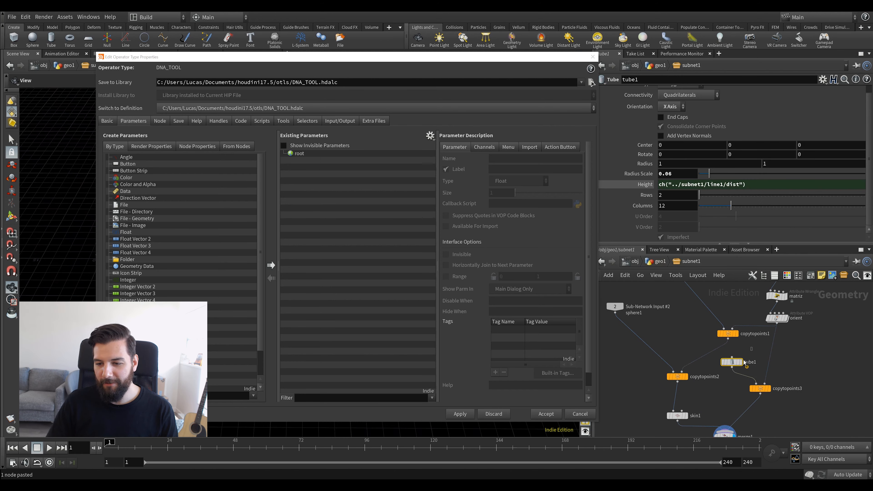
Copy the Length parameter of the line1 node inside subnet1.
click(643, 184)
click(643, 184)
middle_drag(692, 303, 669, 361)
click(655, 311)
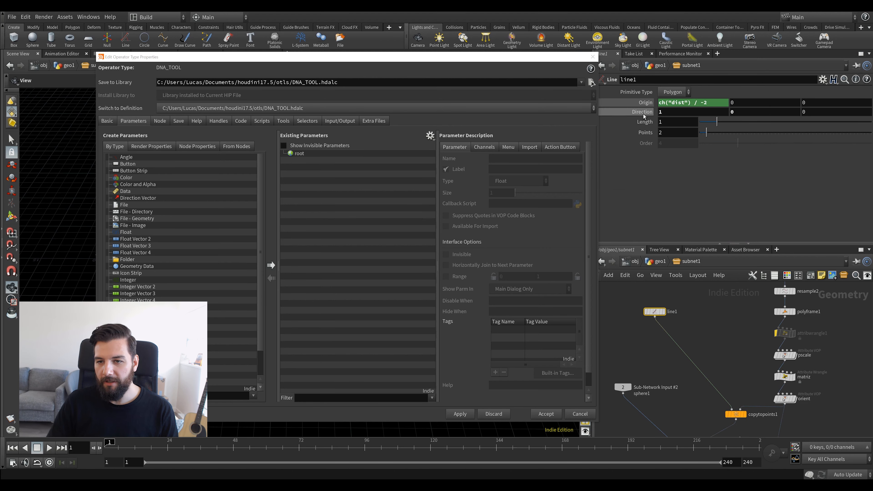
right_click(673, 122)
click(692, 193)
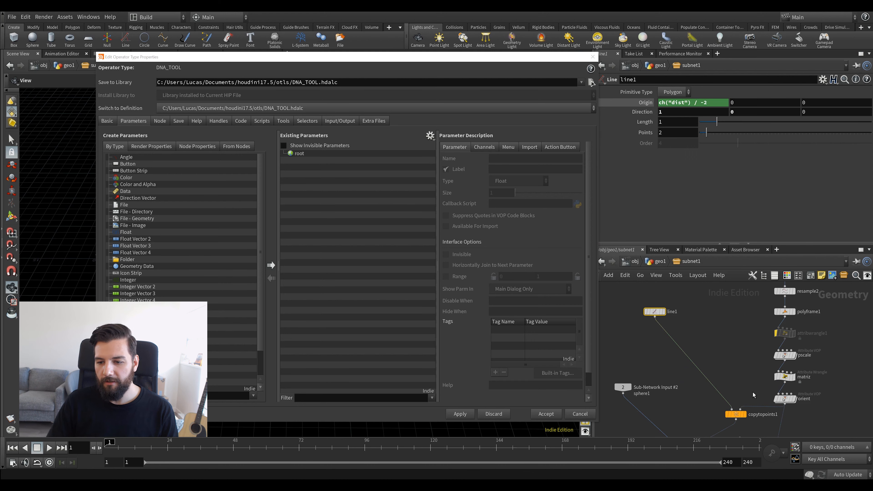
Paste the copied line length as a relative reference, ch("../line1/dist"), into tube1's Height.
click(734, 415)
middle_drag(735, 357, 721, 314)
scroll(721, 313, down, 1)
click(725, 386)
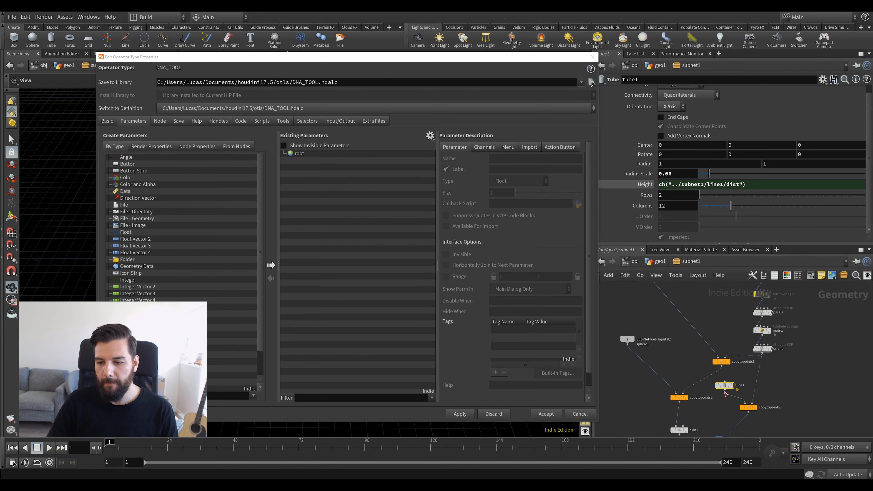
right_click(669, 185)
right_click(676, 185)
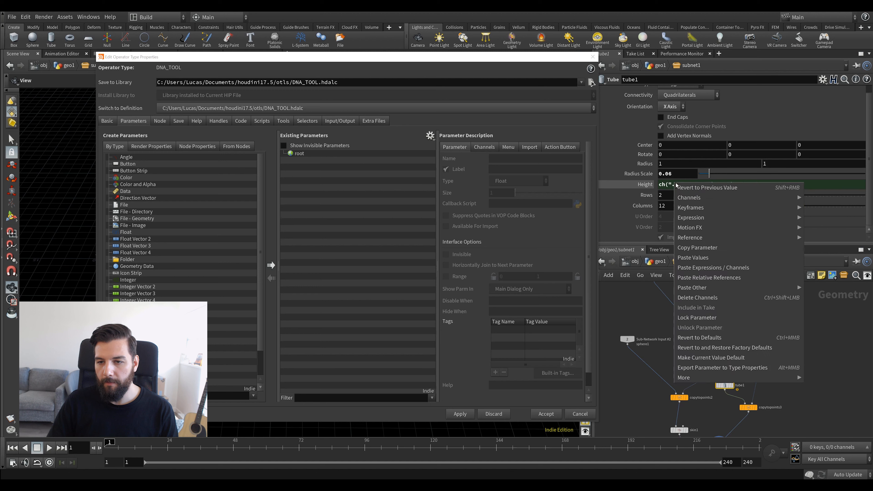
click(709, 278)
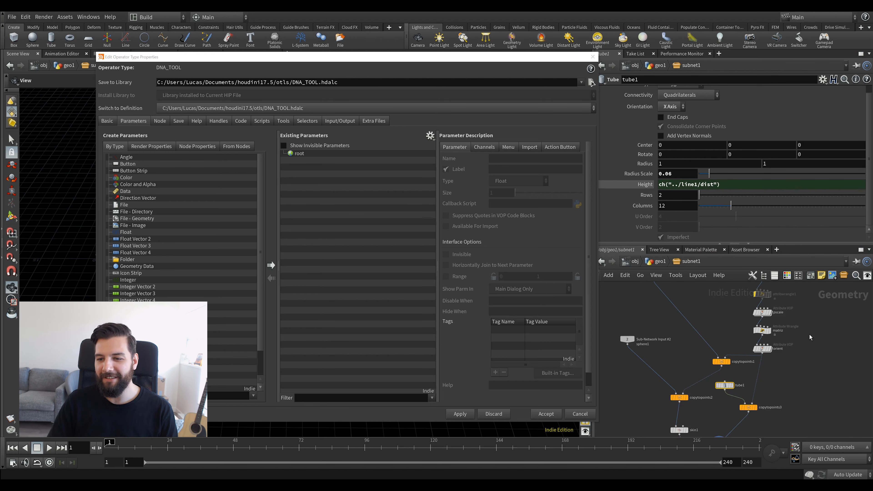
ctrl+middle_click(643, 184)
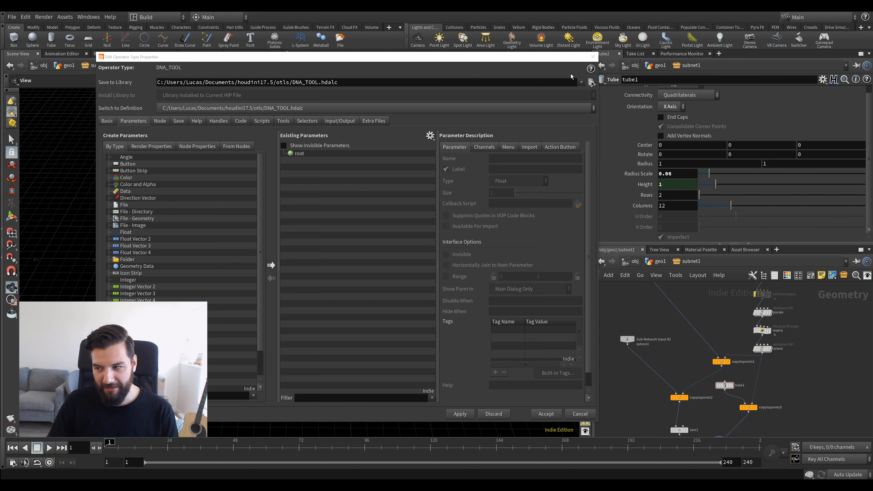
Add a null node named OUT wired below merge1, and delete it again.
middle_drag(772, 405, 810, 357)
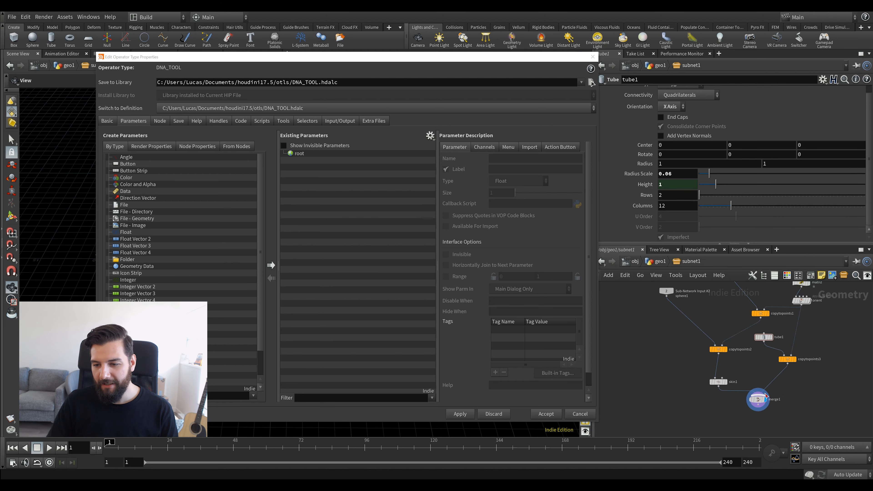
scroll(762, 392, up, 1)
middle_drag(788, 424, 791, 396)
key(Tab)
text(null)
key(Return)
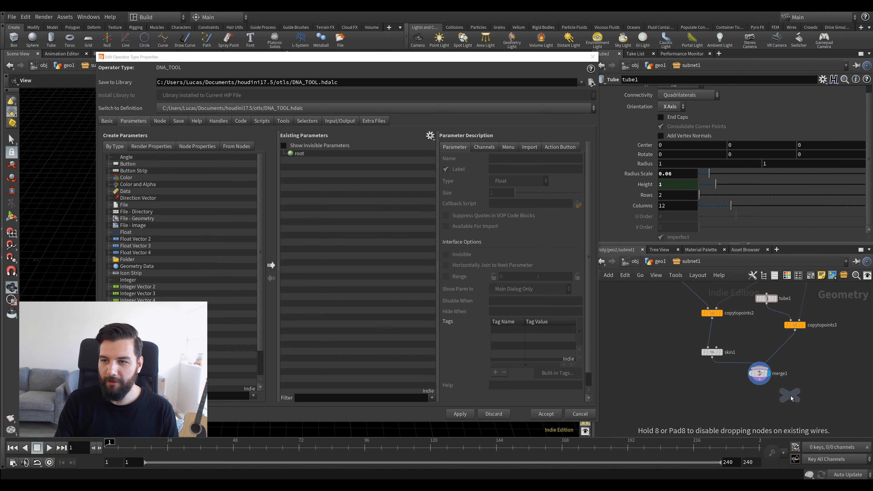
click(760, 411)
drag(769, 384, 763, 410)
double_click(772, 411)
text(OUT)
key(Return)
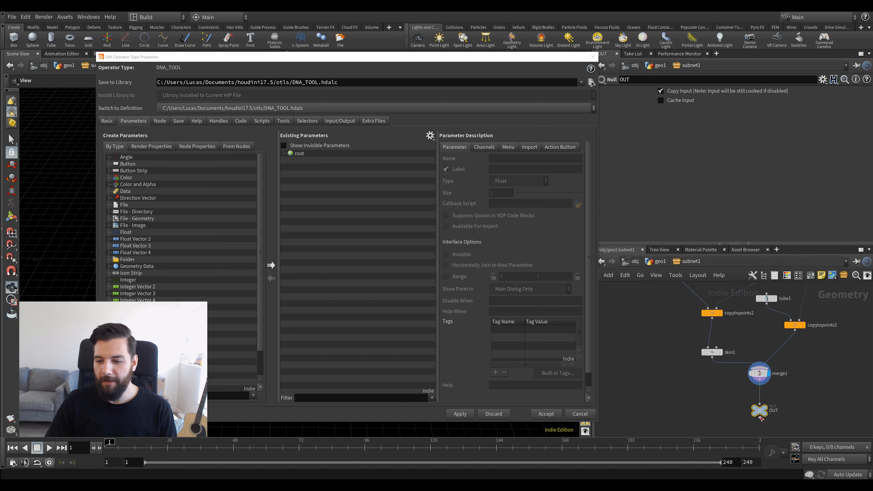
key(Delete)
Add an Output node fed by merge1, turn on its display flag and align it beneath merge1.
key(Tab)
text(output)
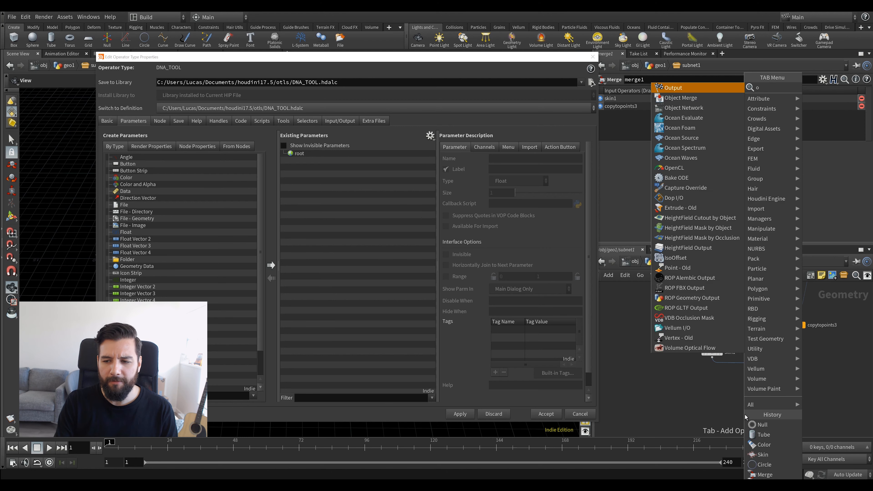
key(Return)
click(720, 407)
scroll(719, 407, up, 3)
click(778, 374)
click(807, 426)
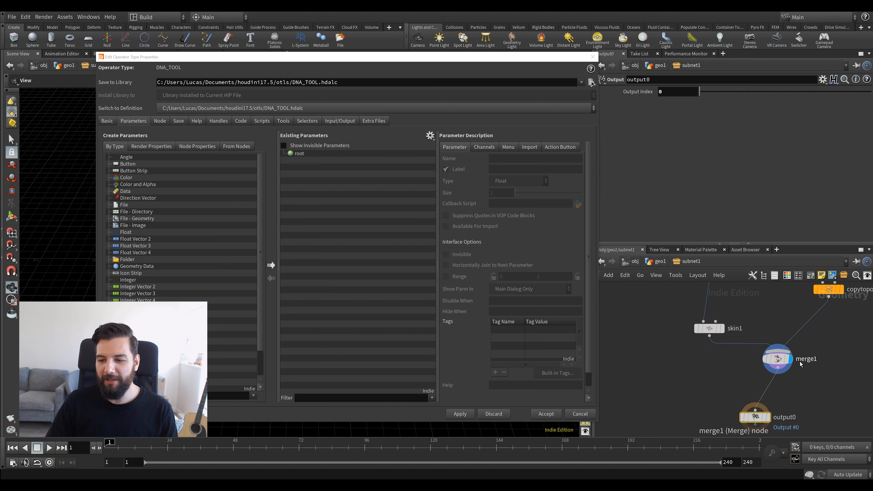
click(767, 417)
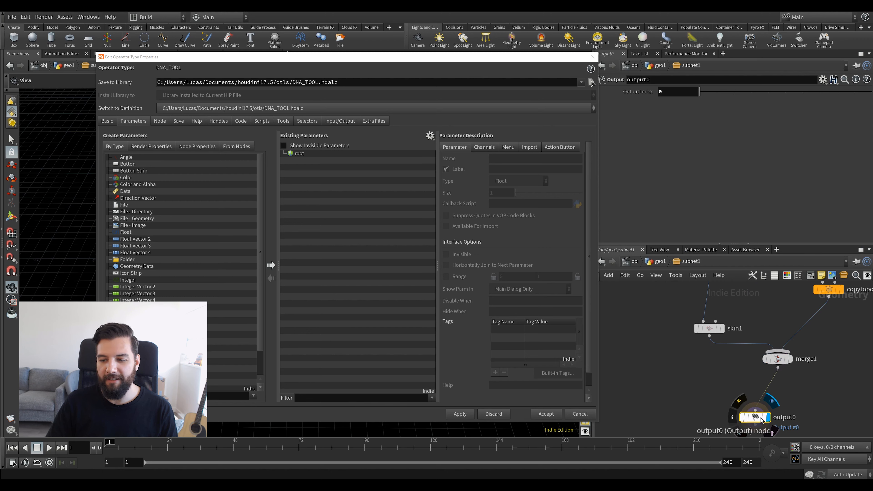
drag(765, 417, 780, 417)
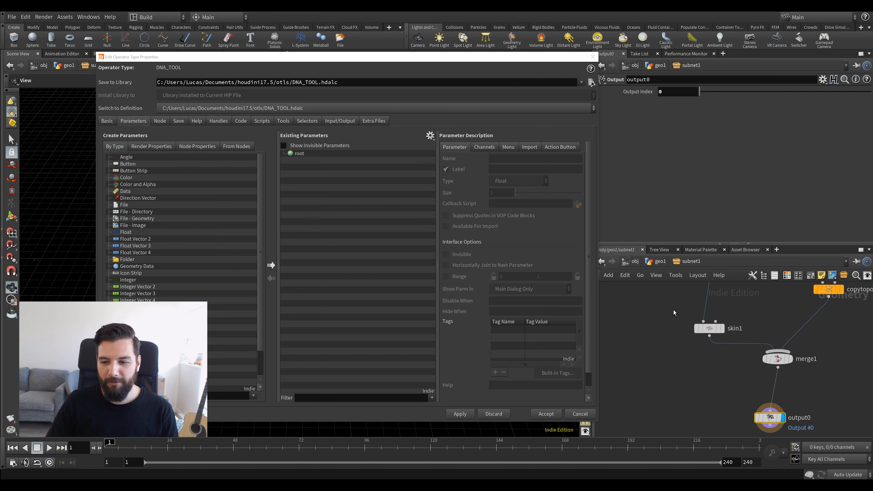
Move the operator type properties window aside to examine the DNA model, and review resample1's segment length setting.
drag(430, 54, 669, 56)
middle_drag(189, 202, 141, 183)
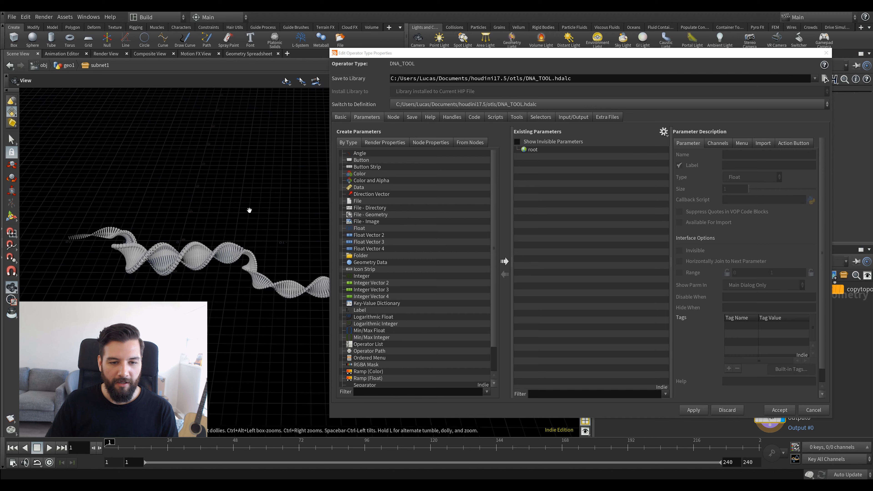
drag(501, 57, 520, 49)
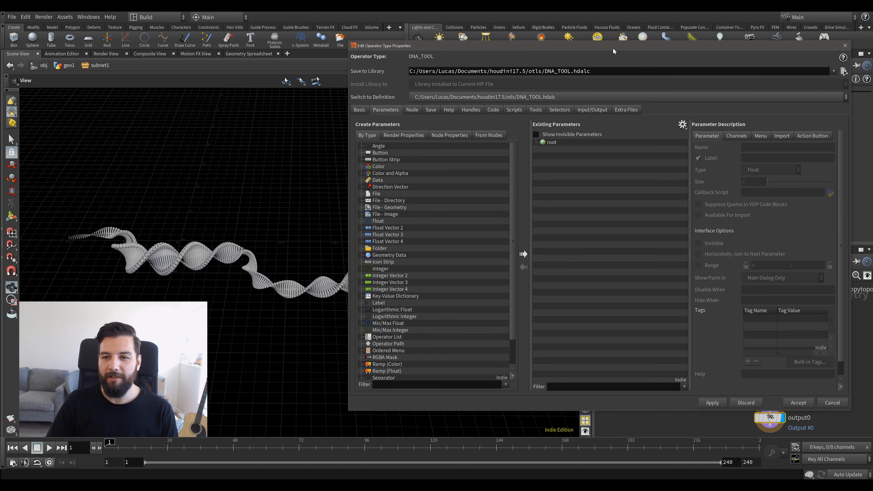
drag(613, 48, 384, 53)
scroll(741, 311, up, 5)
scroll(831, 321, up, 3)
click(761, 342)
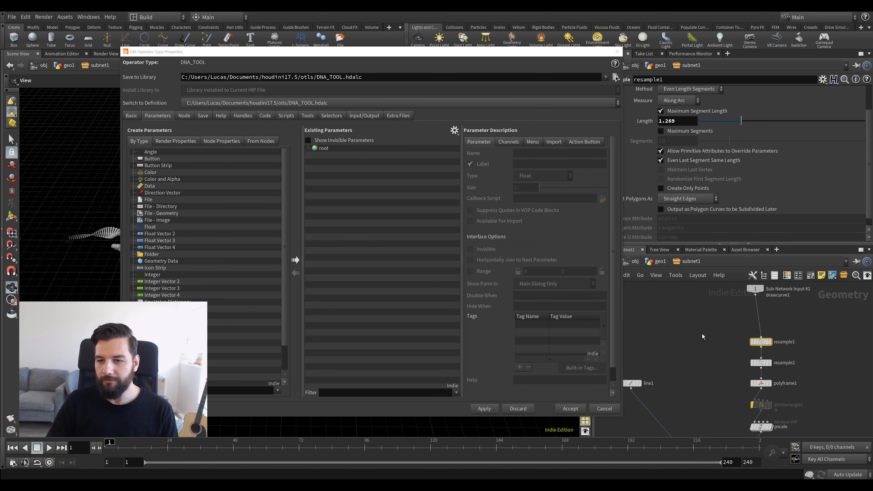
click(665, 121)
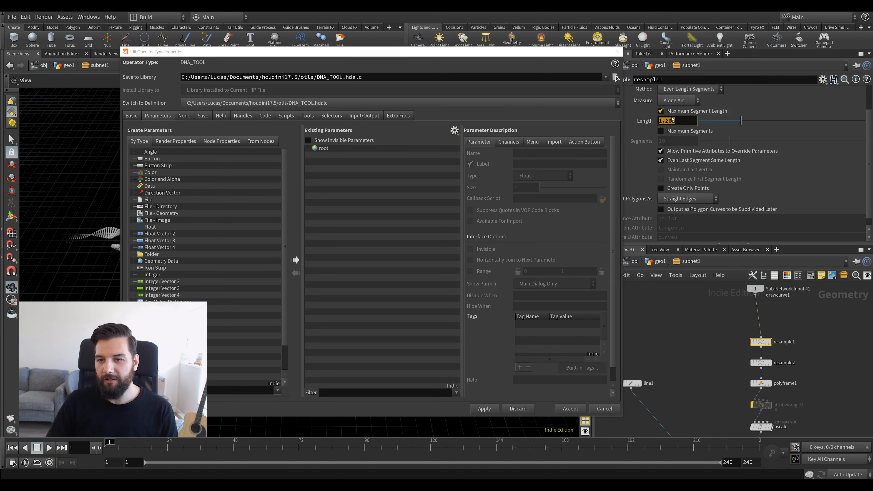
scroll(796, 327, up, 3)
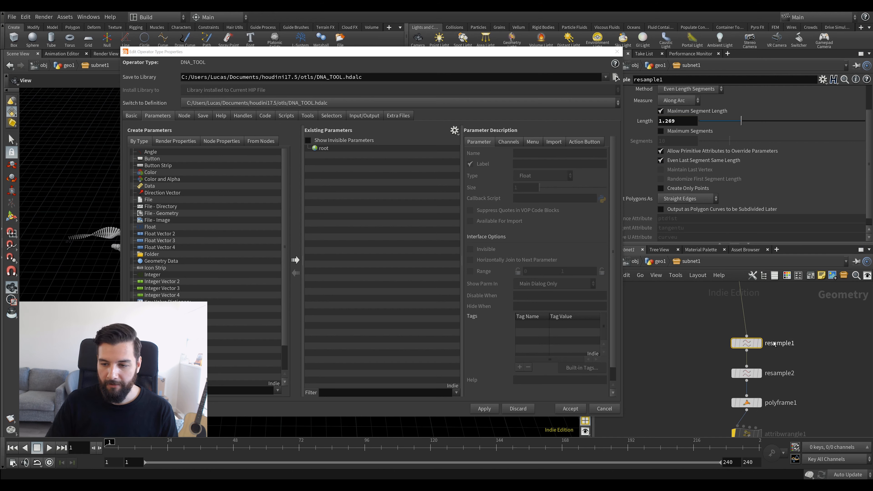
Set resample2's Length to 0.3, moving the operator type properties window clear of the node's parameters.
click(784, 373)
drag(451, 52, 672, 135)
mouse_move(672, 121)
middle_down()
mouse_move(641, 122)
mouse_move(673, 121)
middle_up()
drag(662, 121, 673, 121)
click(670, 122)
text(3)
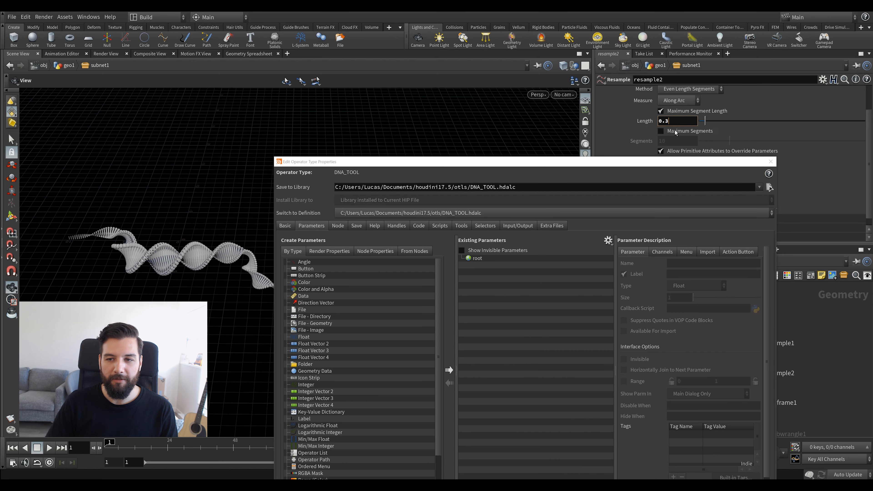
key(Return)
Add resample2's Length to the DNA_TOOL asset parameters under root, apply it, and display subnet1's parameters in geo1.
drag(644, 159, 508, 87)
drag(565, 88, 523, 79)
drag(560, 146, 364, 242)
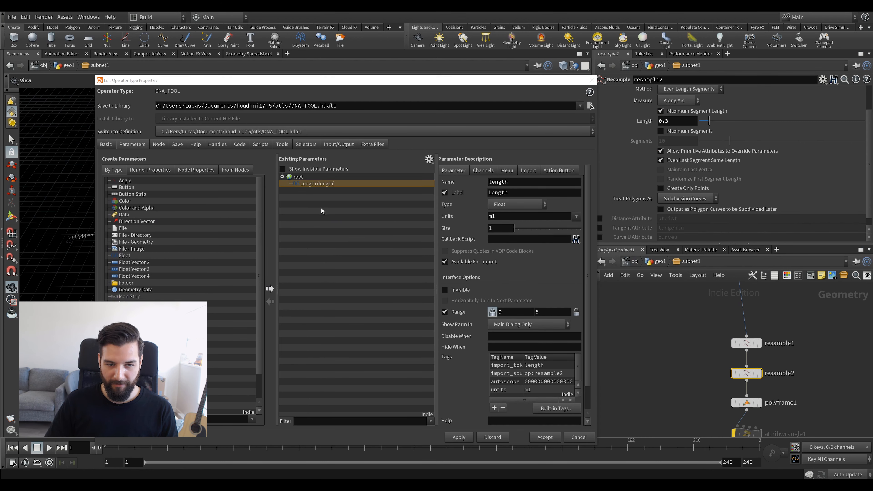
drag(392, 88, 442, 64)
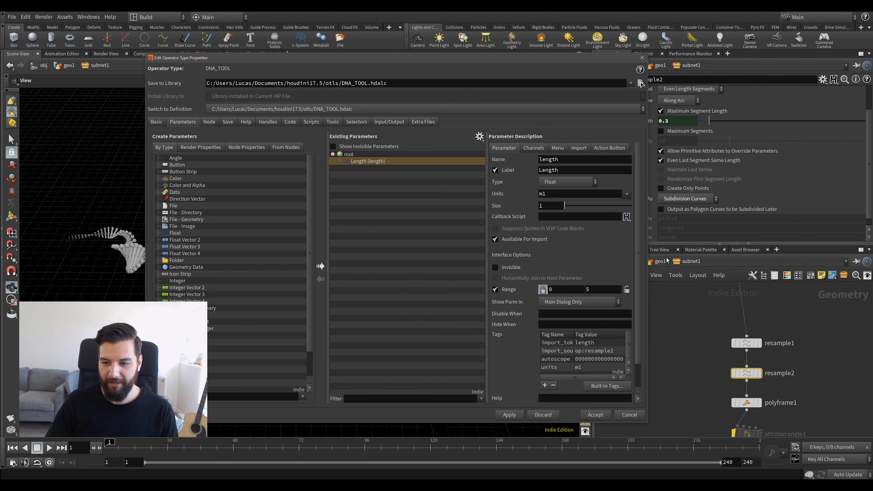
click(660, 261)
drag(774, 373, 702, 410)
drag(574, 59, 500, 64)
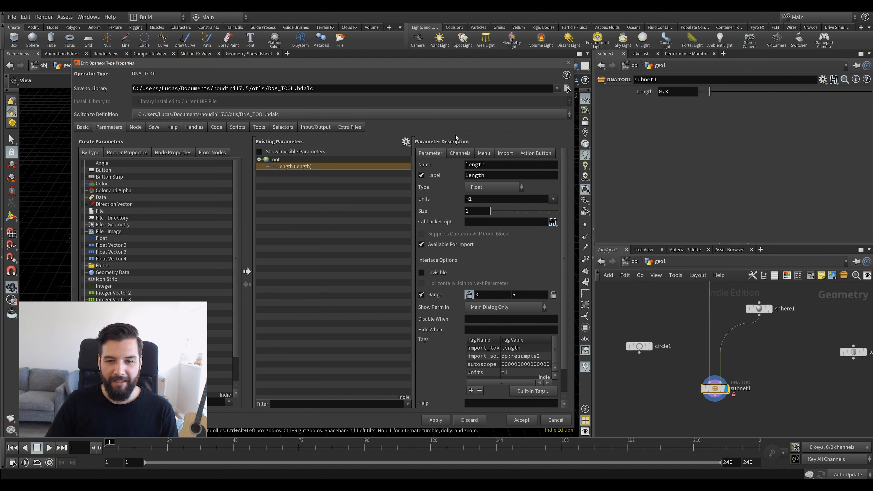
Change the internal name of the exposed Length parameter to resolucao.
double_click(504, 165)
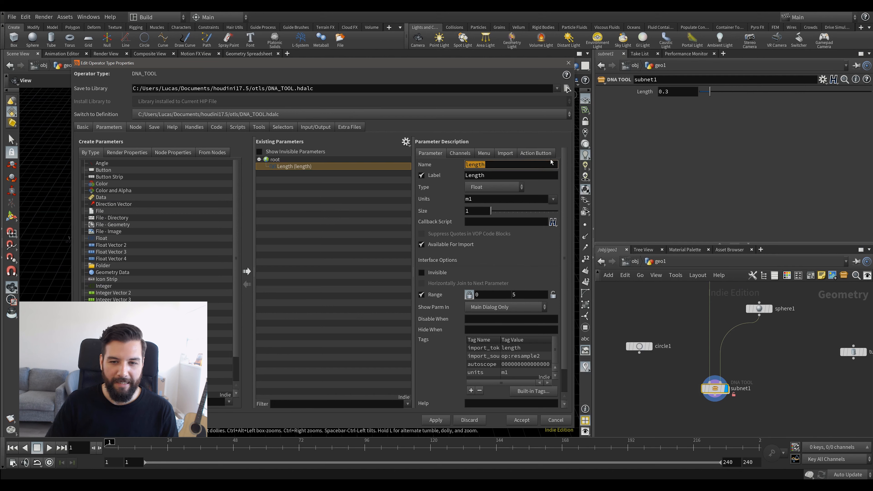
text(Res)
key(BackSpace)
key(BackSpace)
key(BackSpace)
text(reso)
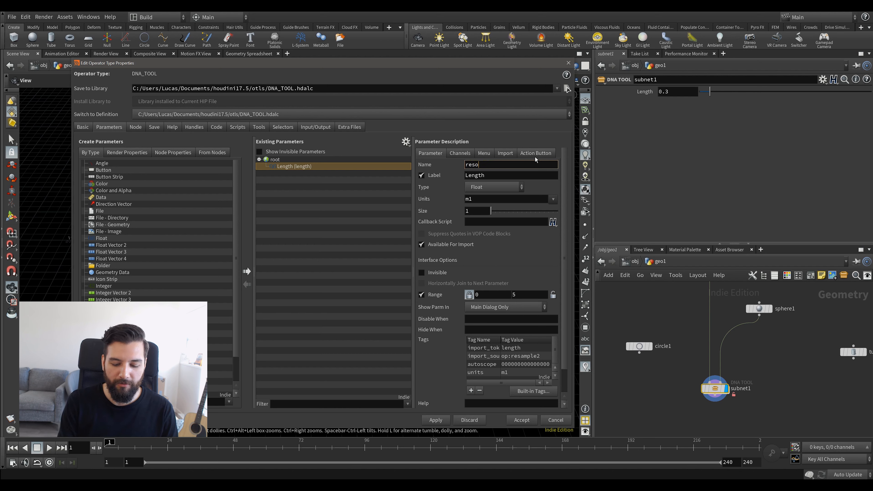
text(lucao)
Label the exposed resolucao parameter "Resolução" and apply the asset changes.
key(Tab)
text(Resoluçãio)
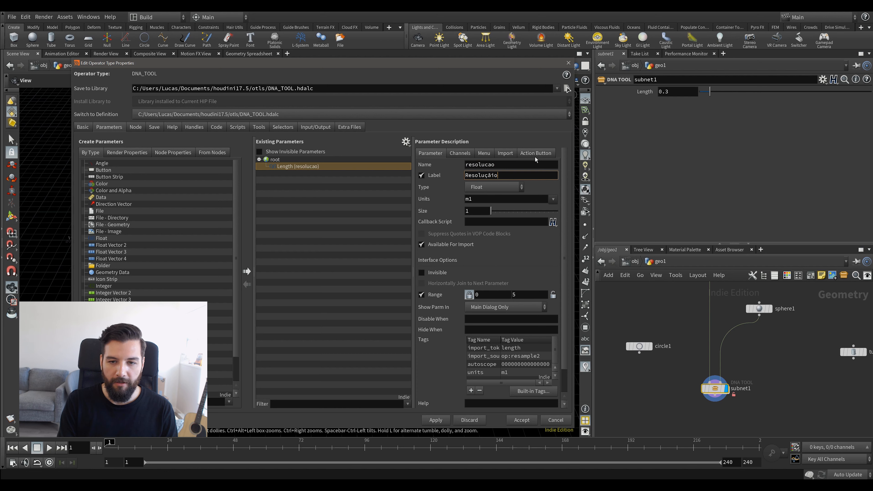
key(BackSpace)
key(BackSpace)
text(o)
key(Return)
click(436, 420)
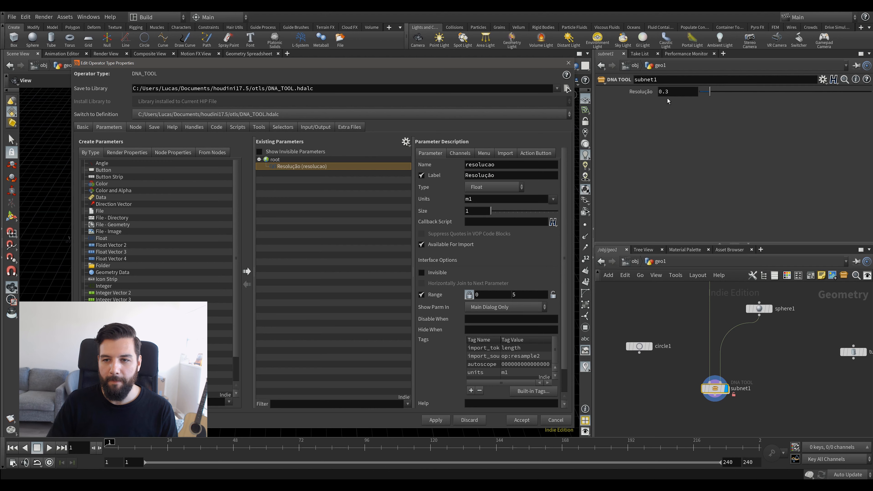
Enter subnet1 and add polyframe1's Style parameter to the DNA_TOOL asset parameters under root.
mouse_move(236, 65)
mouse_down()
mouse_move(265, 70)
mouse_move(245, 63)
mouse_up()
double_click(726, 389)
click(739, 372)
middle_drag(813, 367, 790, 360)
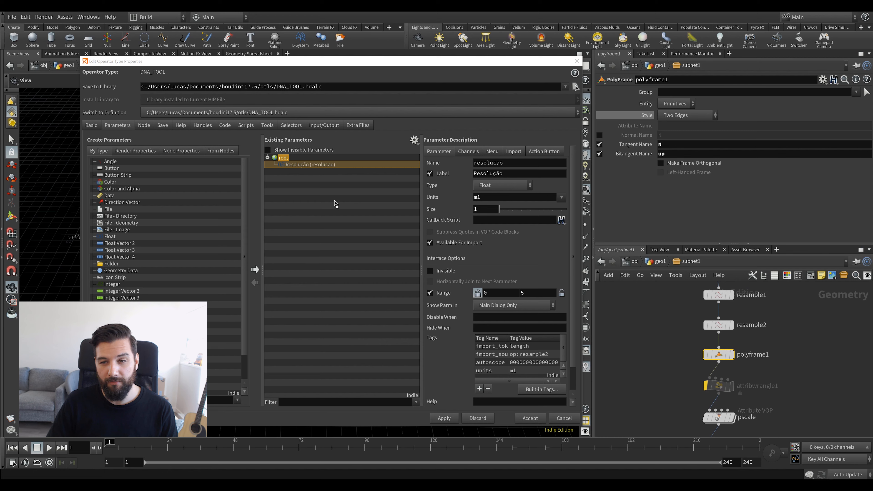
drag(335, 203, 335, 203)
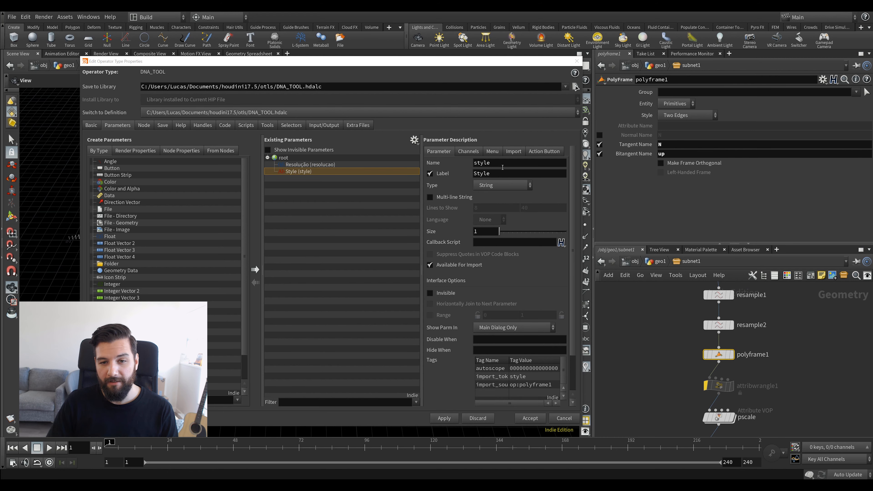
Delete the attribwrangle1 node between polyframe1 and pscale.
middle_drag(782, 361, 767, 336)
click(704, 362)
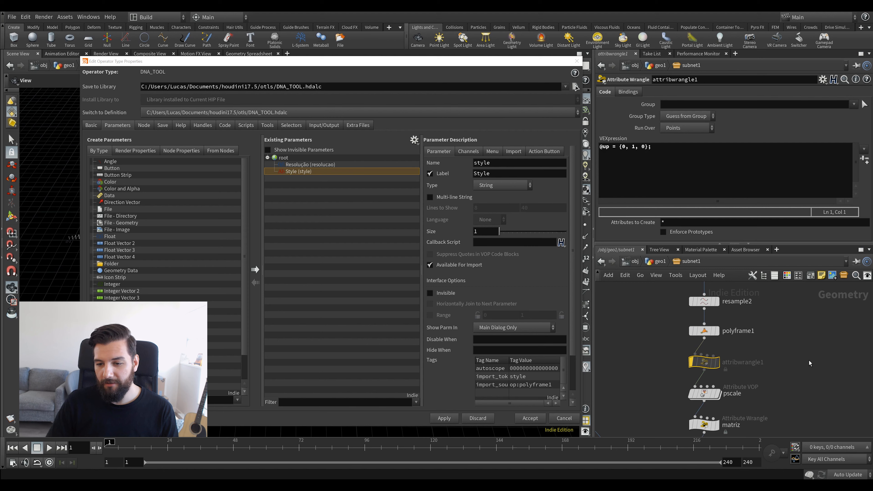
key(Delete)
Add pscale's ramp, Min and Max parameters to the DNA_TOOL asset parameters below Style.
drag(753, 435, 666, 392)
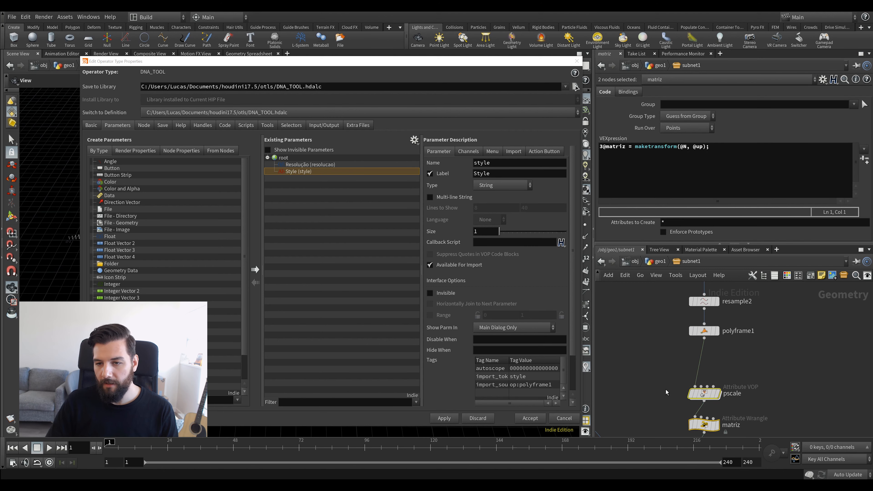
click(704, 394)
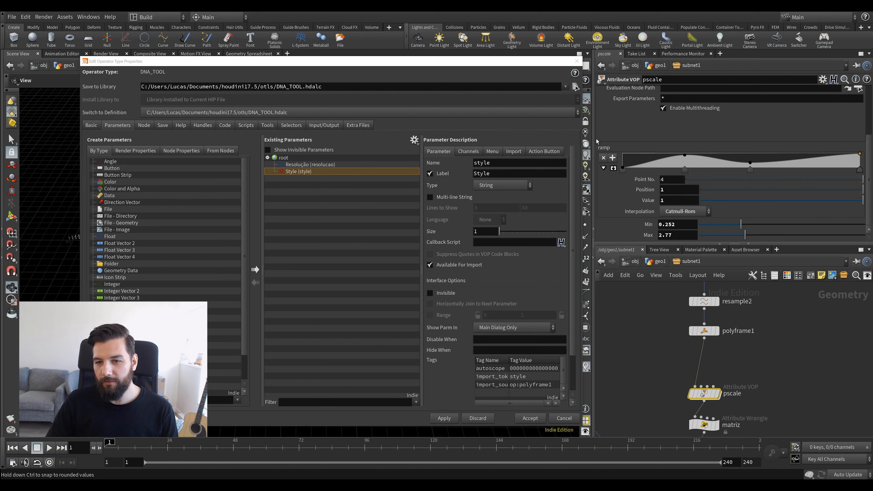
drag(604, 152, 395, 207)
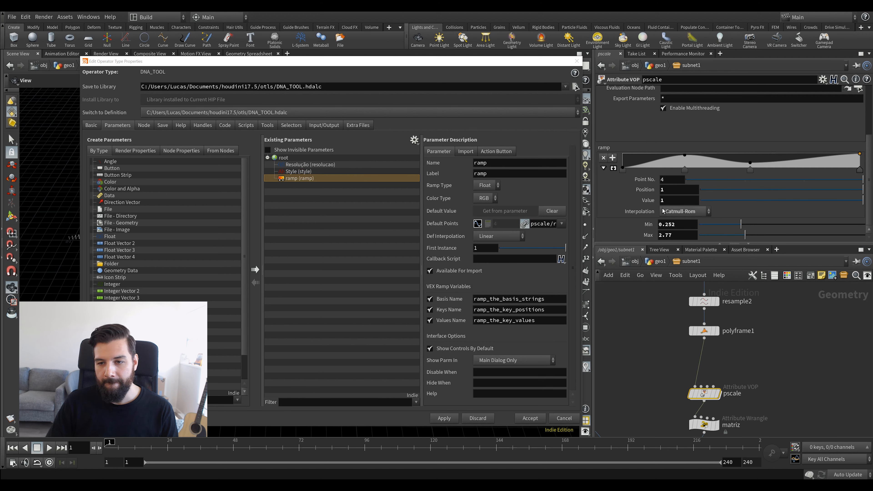
drag(648, 224, 301, 185)
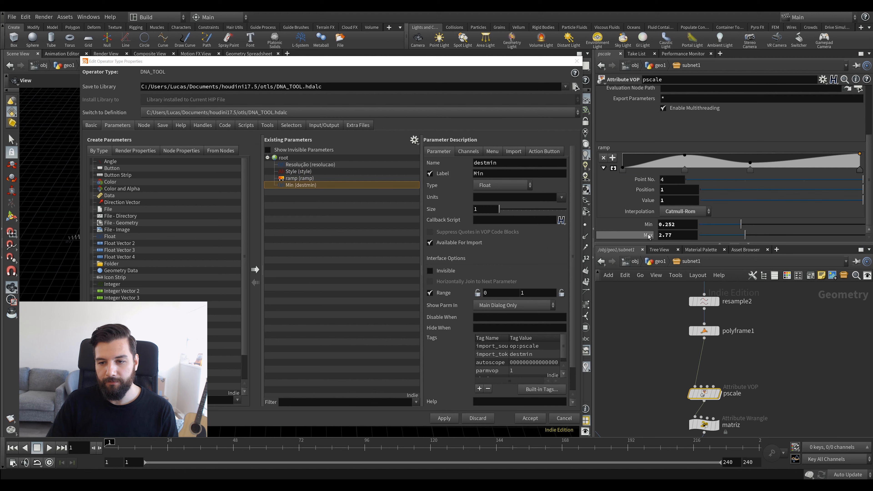
drag(648, 237, 296, 192)
Name the exposed ramp parameter escala and label it "Tamanho".
click(340, 178)
double_click(499, 162)
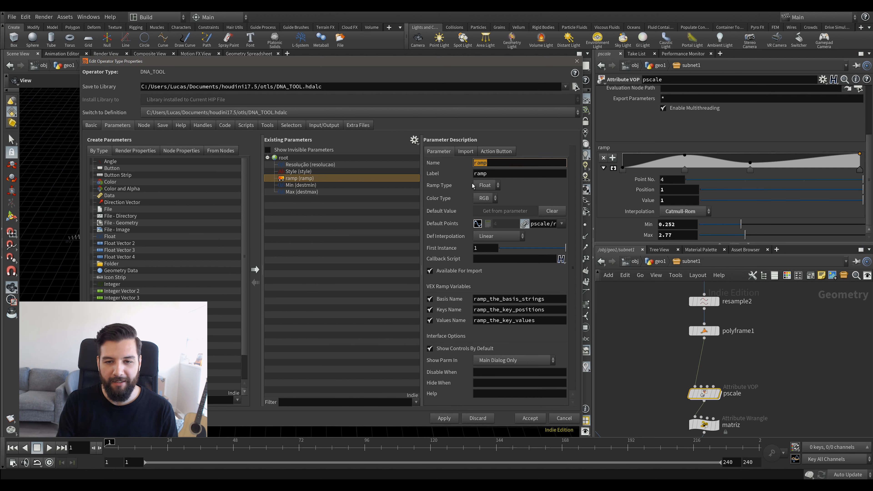
key(Tab)
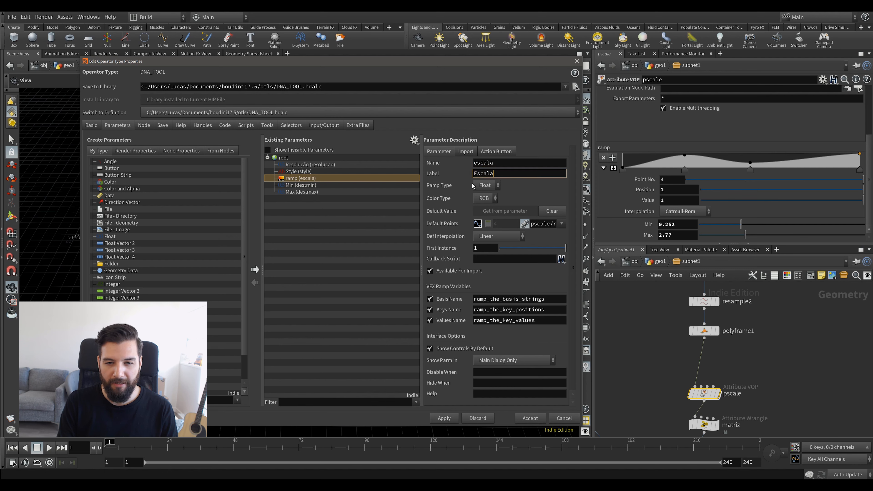
text(Tamanho)
key(shift+Tab)
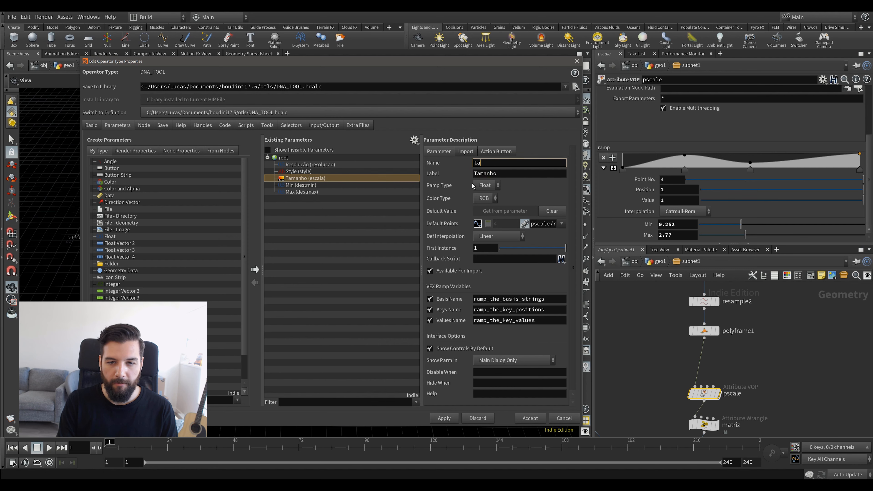
Name the exposed Min parameter tamMin and label it "Tamanho Mínimo".
click(342, 186)
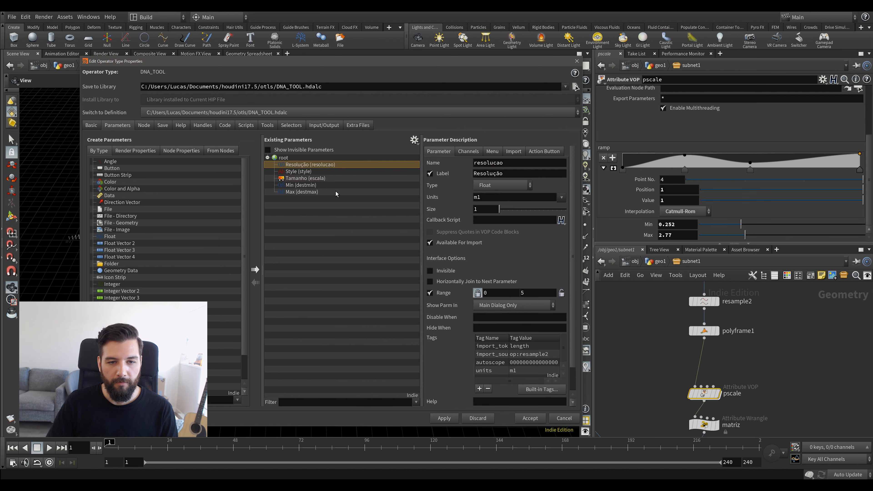
double_click(504, 163)
text(tamMin)
key(Tab)
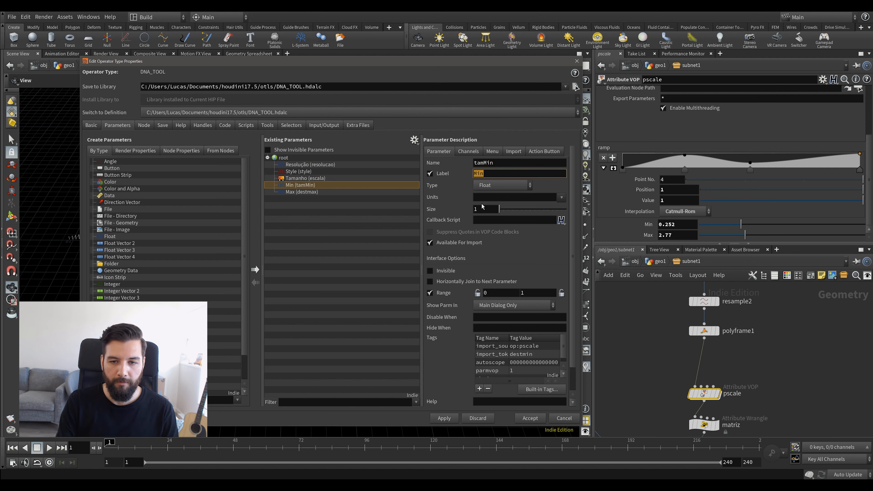
text(Tamanho)
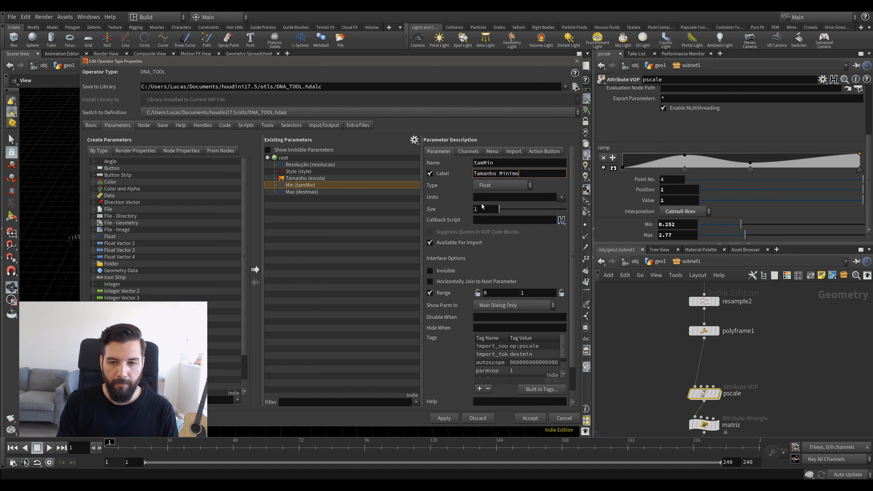
key(ctrl+a)
click(305, 188)
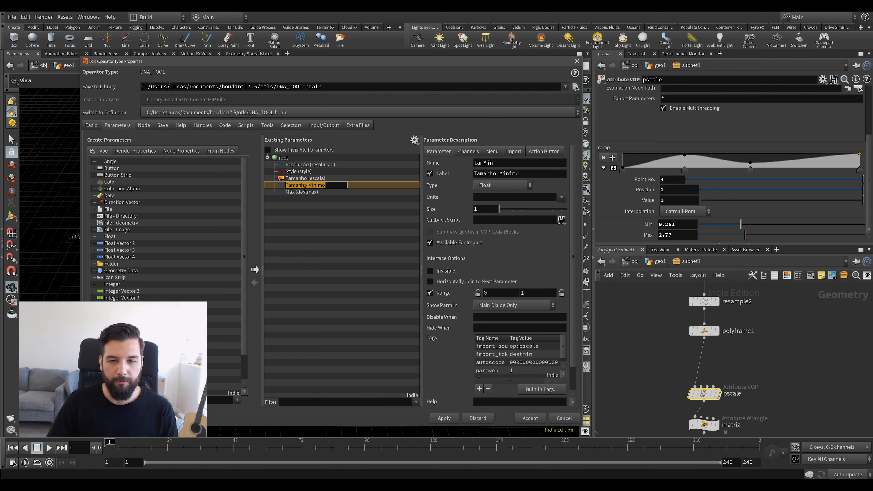
Name the exposed Max parameter tamMax, label it "Tamanho Máximo" and apply the asset changes.
click(324, 192)
double_click(502, 165)
text(tamMax)
key(Tab)
text(Tamanho Mini)
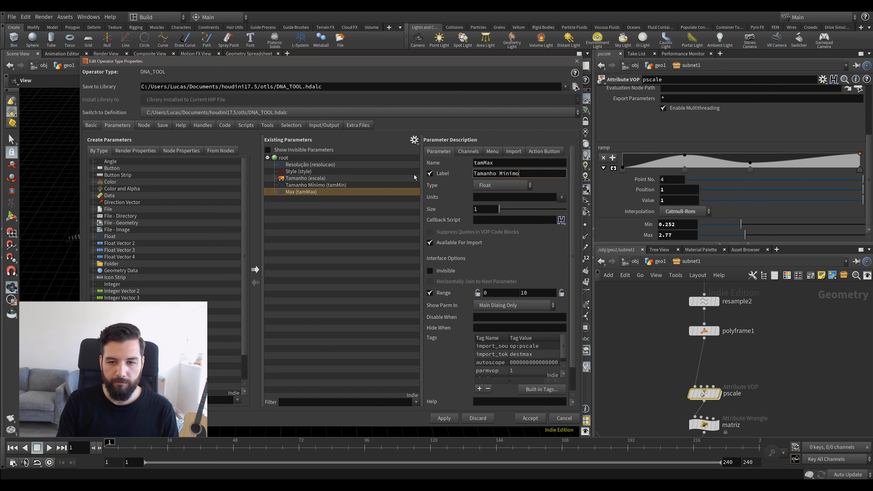
text(pax)
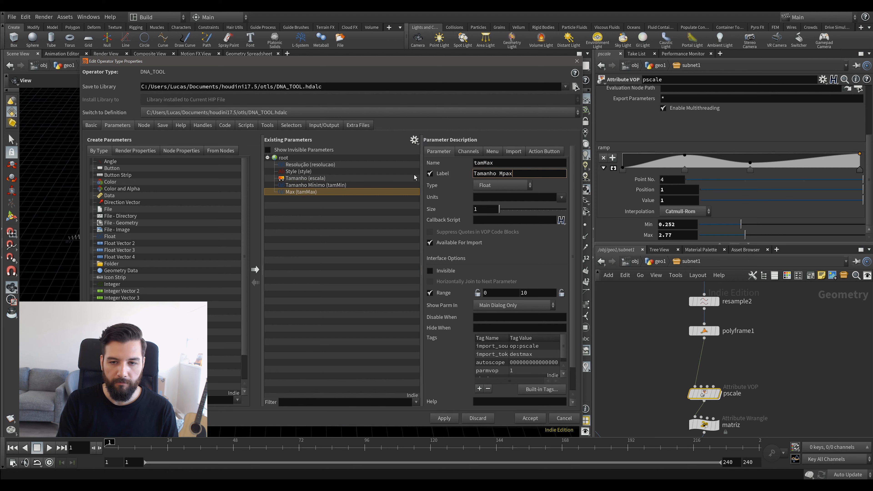
key(BackSpace)
key(BackSpace)
text(áximo)
key(Return)
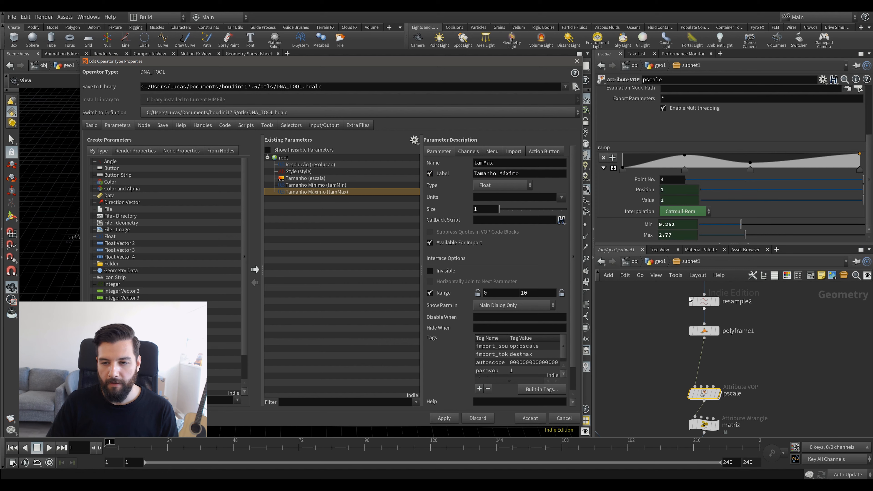
Check subnet1's exposed parameters in geo1 and the channel reference on the Position of pscale's ramp.
click(666, 274)
key(u)
double_click(723, 388)
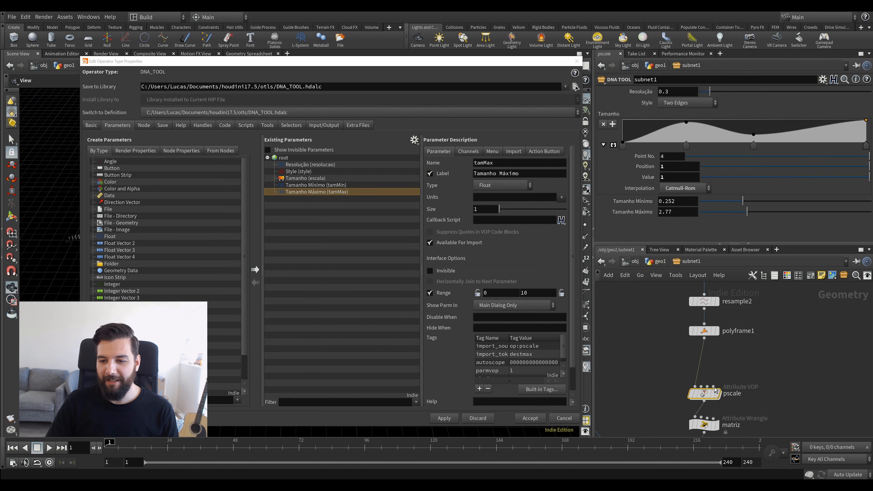
click(651, 193)
click(651, 200)
click(650, 192)
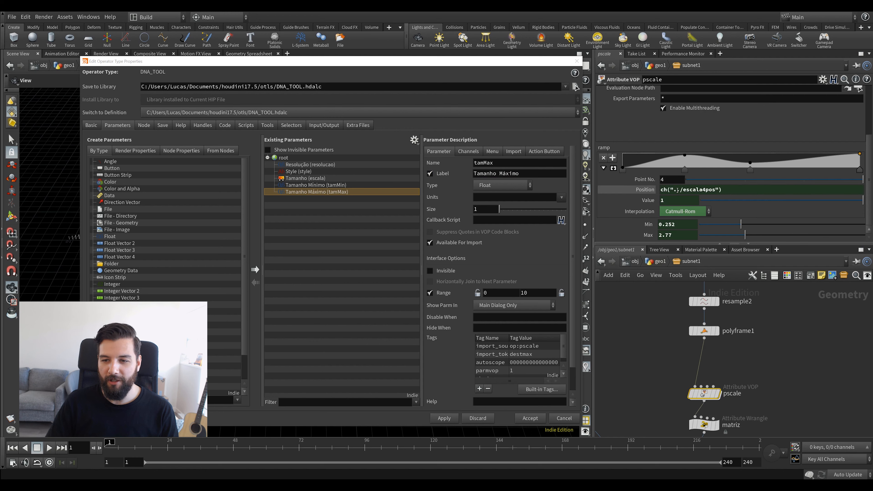
On subnet1, set Tamanho Mínimo to 0.189 and remove the intermediate points from the Tamanho ramp.
click(657, 265)
drag(735, 202, 732, 202)
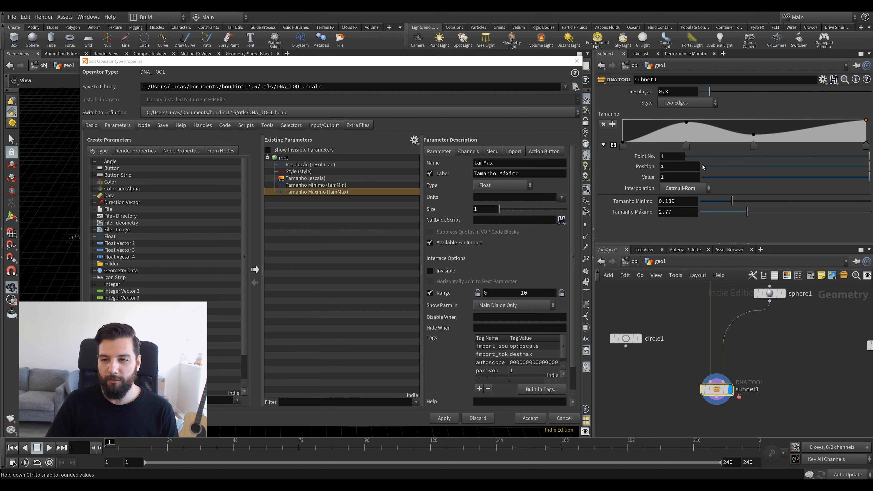
ctrl+click(754, 146)
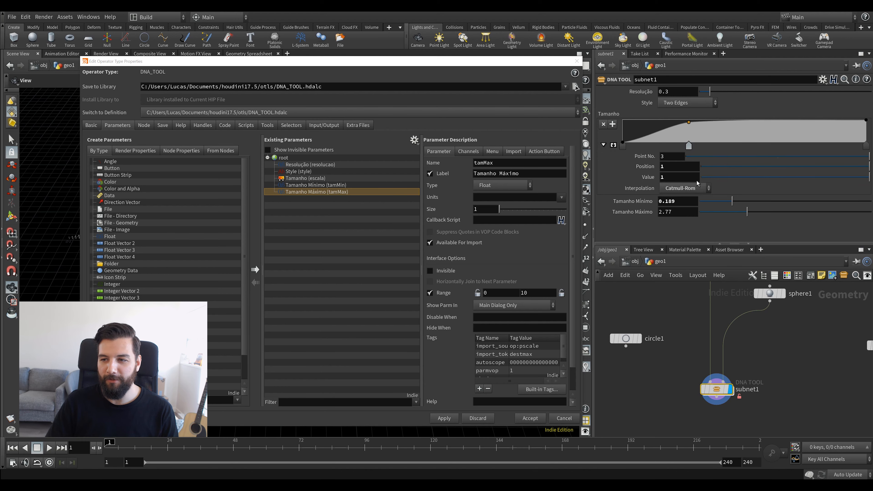
drag(697, 184, 701, 187)
mouse_move(440, 63)
mouse_down()
mouse_move(742, 267)
mouse_move(439, 88)
mouse_move(432, 71)
mouse_up()
Enter subnet1 and add the orient node's Voltas parameter to the DNA_TOOL asset parameters below Tamanho Máximo.
double_click(722, 388)
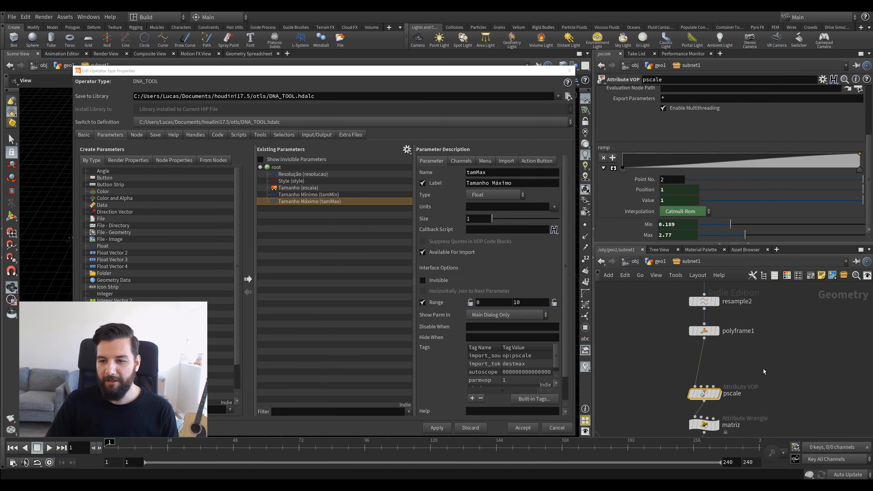
middle_drag(747, 323, 749, 265)
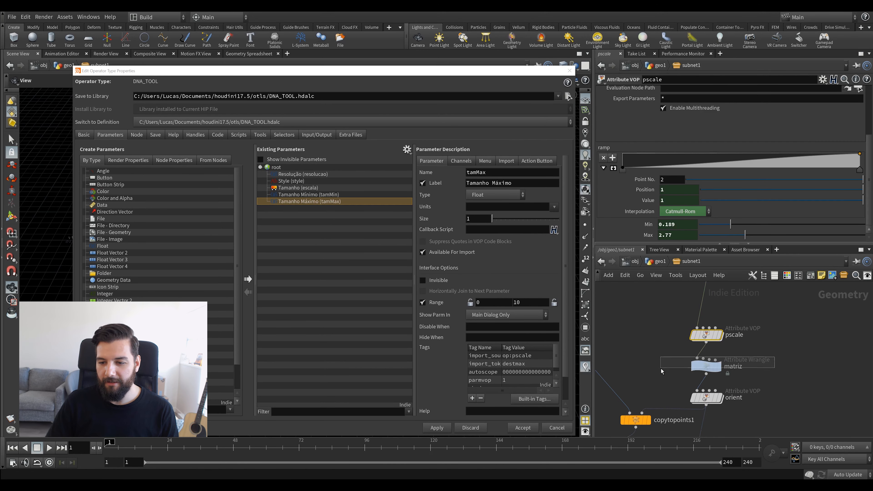
click(706, 367)
middle_drag(773, 365, 783, 341)
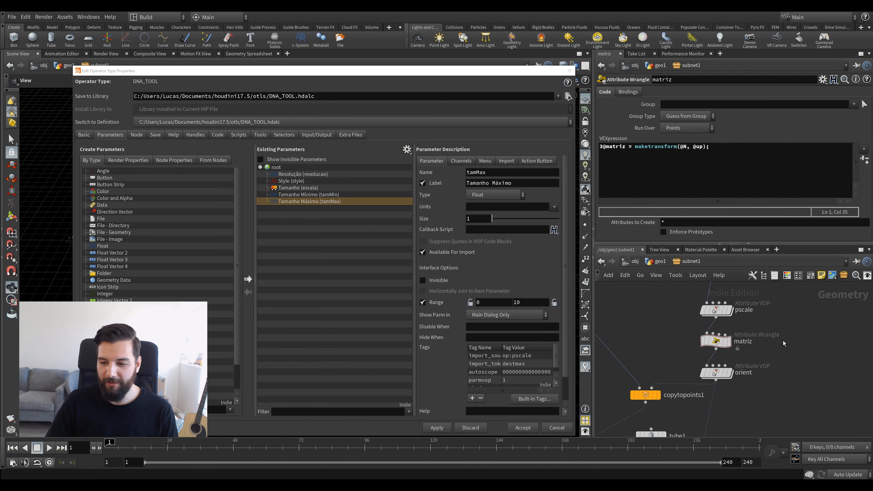
click(716, 373)
drag(646, 232, 284, 248)
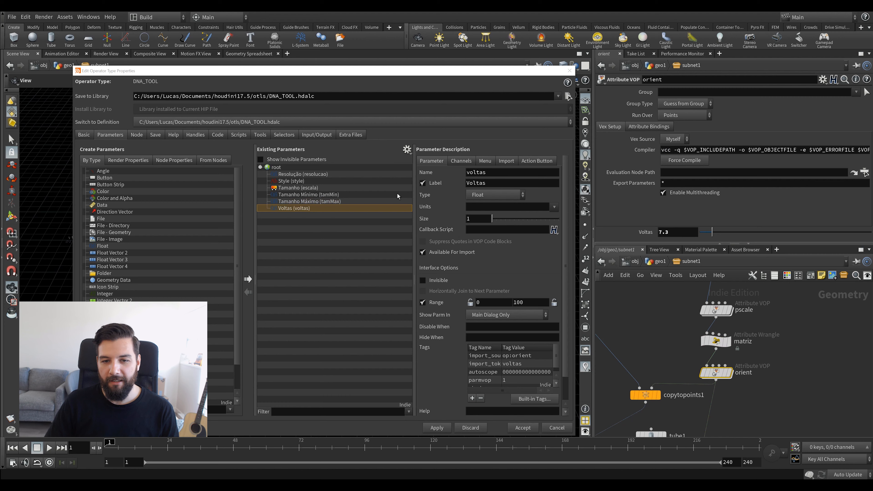
click(496, 183)
Display tube1's parameters and add a Separator below Voltas in the asset parameters.
click(784, 382)
scroll(786, 373, down, 1)
middle_drag(783, 383, 835, 369)
middle_drag(724, 321, 760, 333)
scroll(745, 340, down, 1)
scroll(764, 365, down, 1)
middle_drag(738, 377, 719, 333)
scroll(721, 359, up, 1)
middle_drag(759, 388, 738, 382)
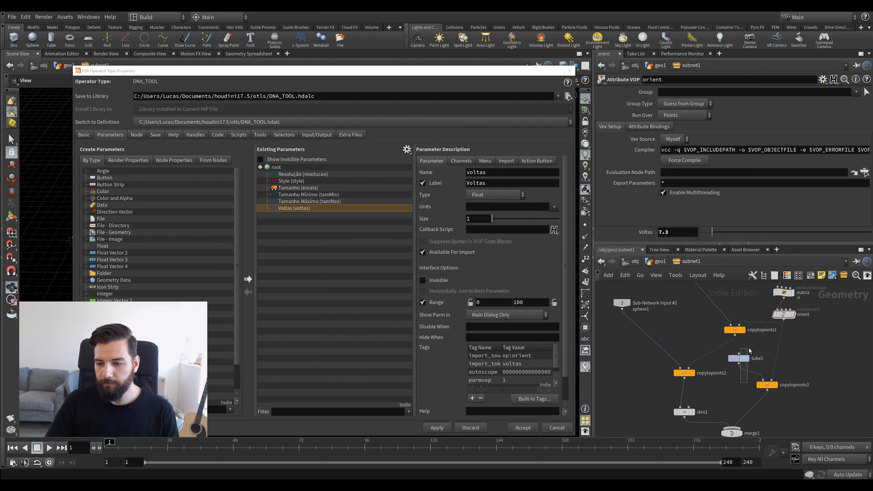
click(739, 359)
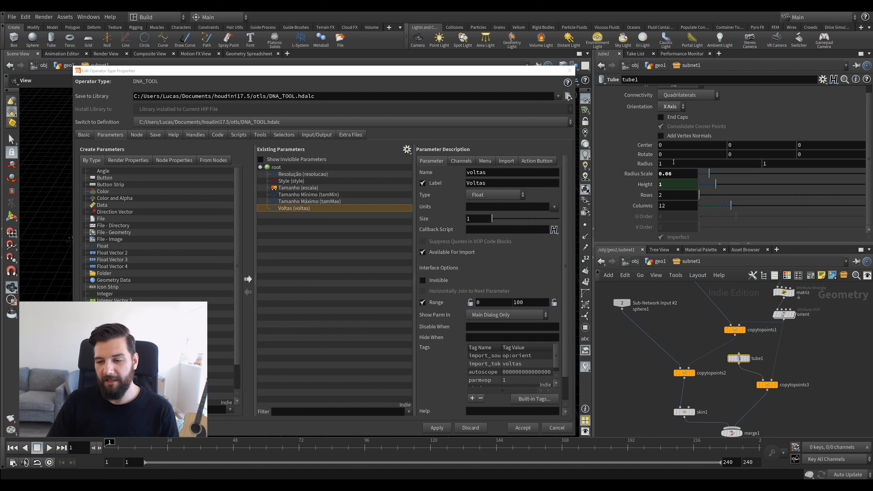
scroll(637, 157, up, 1)
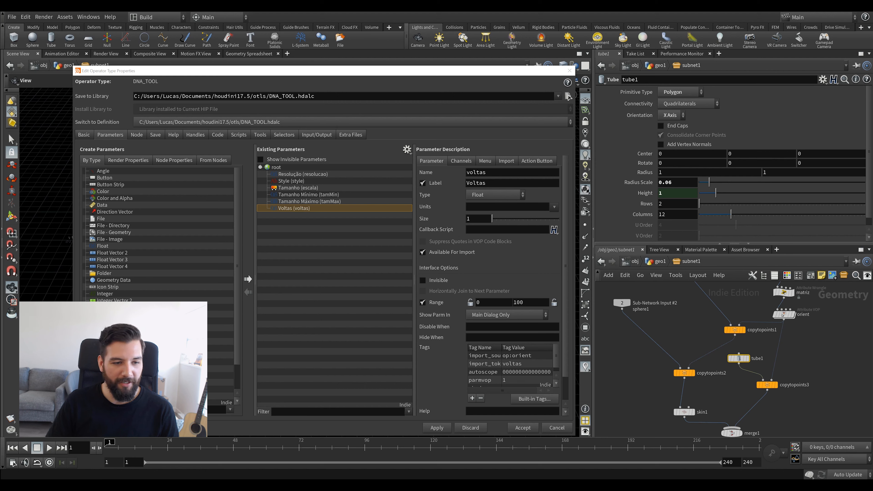
scroll(127, 296, down, 2)
drag(110, 367, 305, 275)
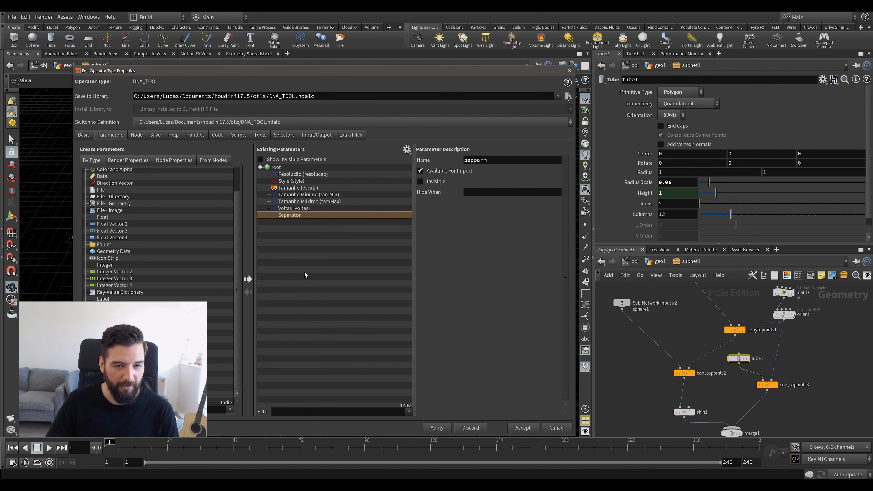
Add tube1's Radius Scale, Rows and Columns below the separator in that order and apply the asset changes.
scroll(649, 210, down, 1)
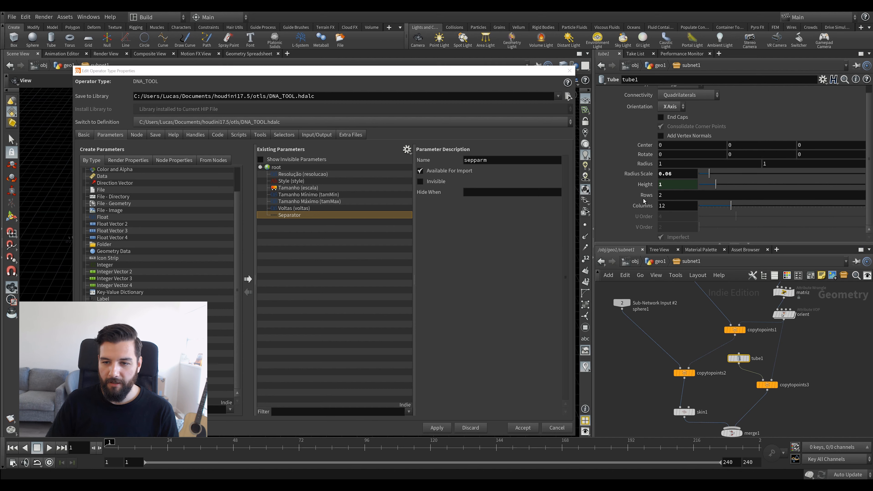
drag(567, 219, 276, 168)
drag(644, 206, 277, 168)
drag(654, 174, 282, 259)
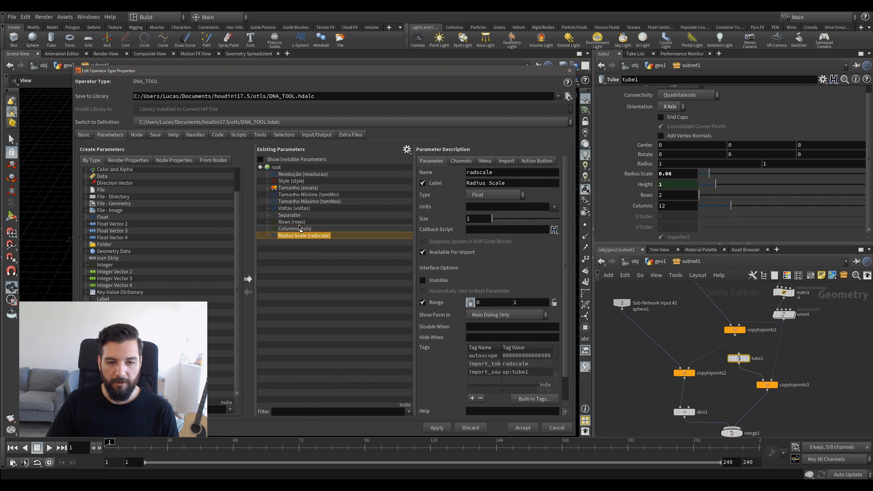
drag(300, 228, 299, 219)
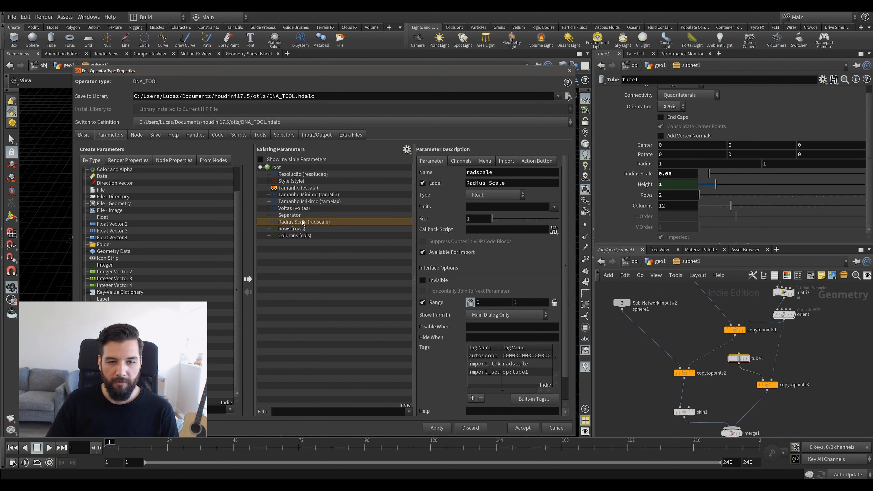
click(444, 428)
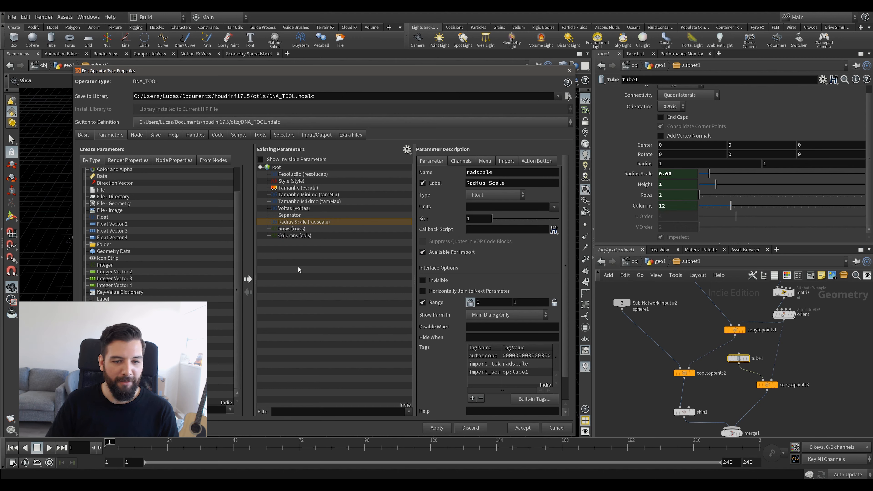
Add a Label parameter between the separator and Radius Scale, named tubo with the main label "Tubo".
click(104, 298)
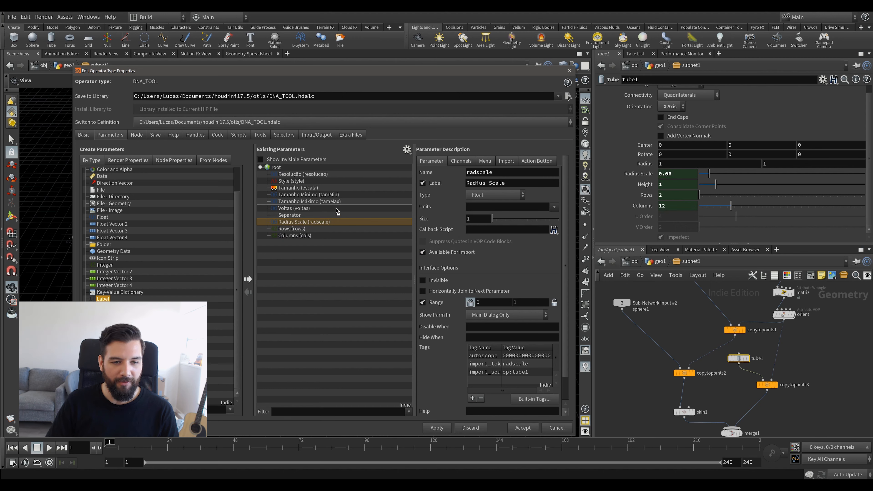
drag(336, 223, 335, 223)
double_click(505, 160)
text(Tubo)
key(Tab)
text(Tubo)
key(Return)
key(Delete)
text(t)
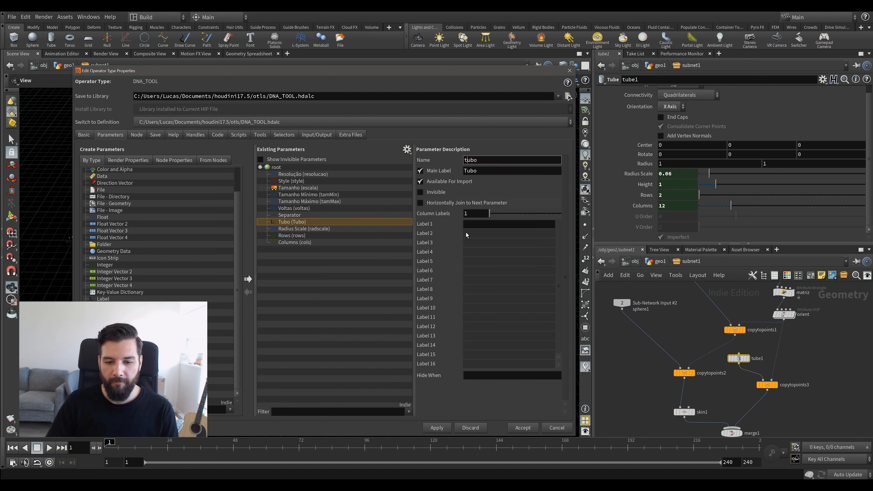
Apply the asset changes and review subnet1's exposed parameters in geo1.
click(448, 427)
click(660, 262)
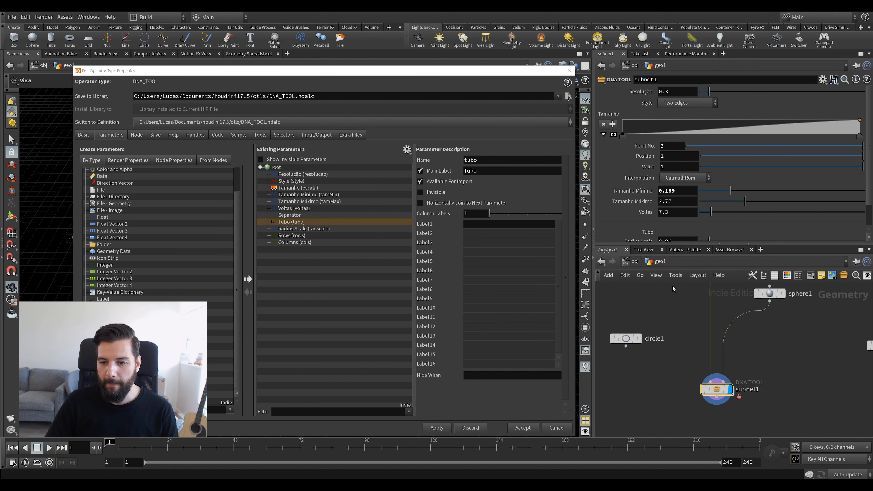
scroll(777, 130, down, 2)
scroll(777, 131, down, 1)
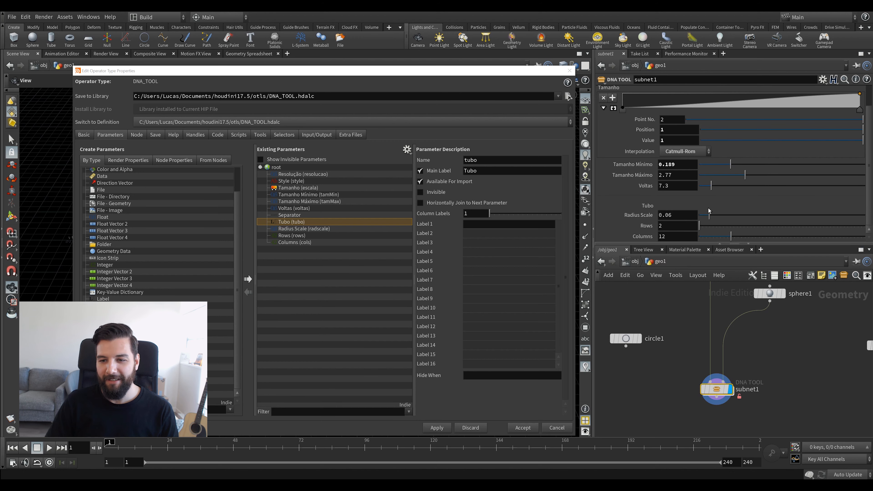
Set the DNA tool's tube Columns to 22 and Rows to 4 on subnet1.
drag(516, 74, 592, 355)
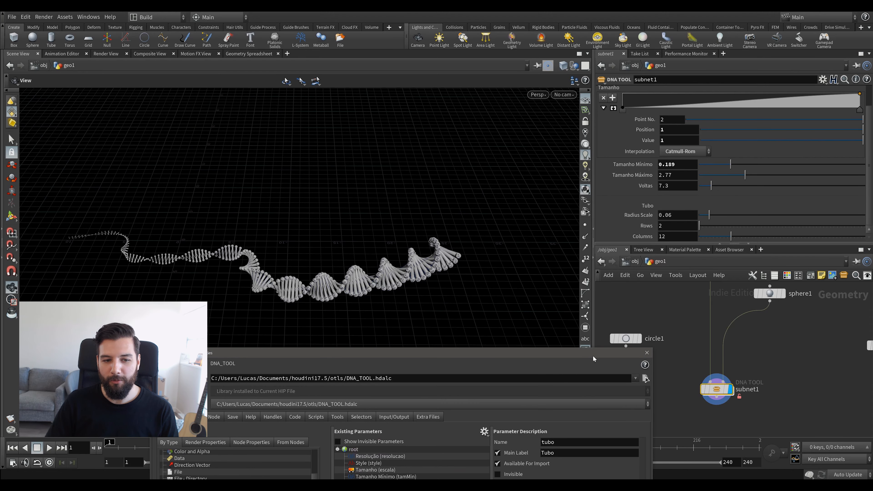
scroll(181, 291, up, 4)
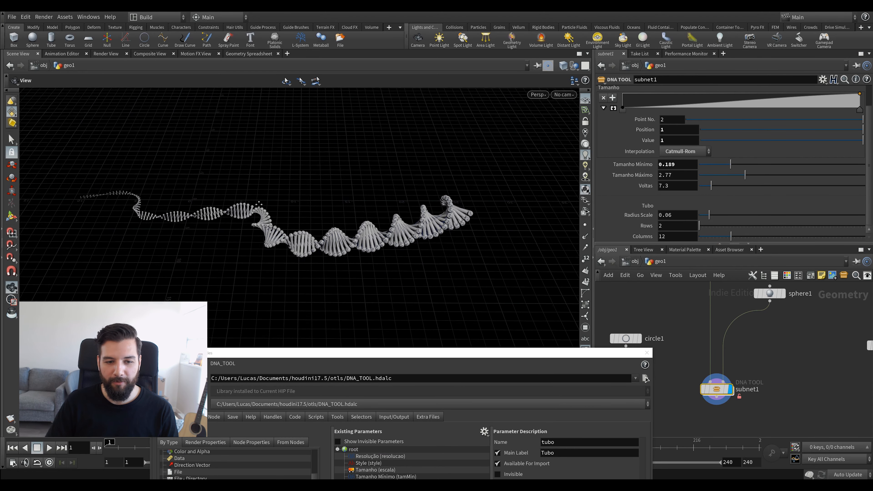
drag(734, 240, 766, 241)
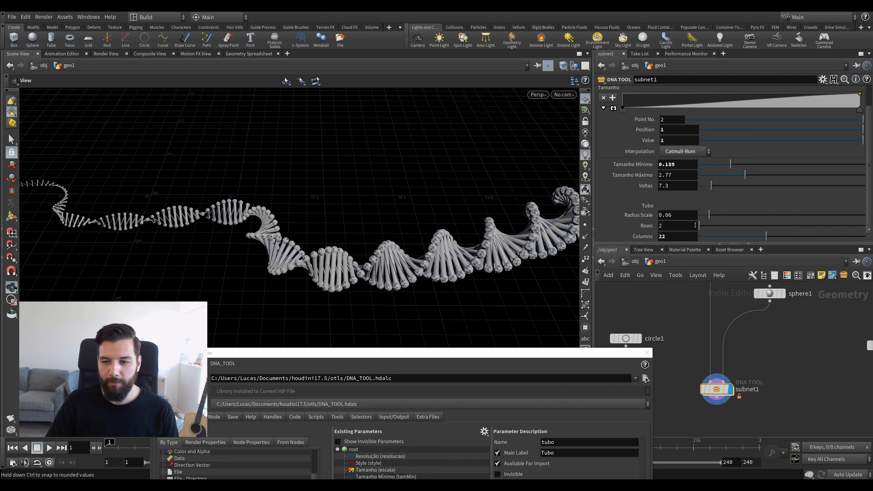
mouse_move(703, 226)
mouse_down()
mouse_move(729, 227)
mouse_move(706, 230)
mouse_up()
middle_drag(687, 215, 692, 235)
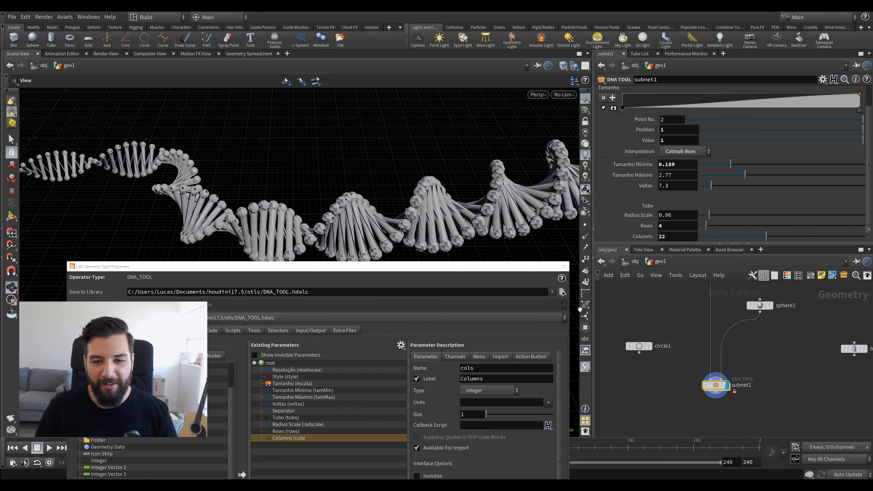
Enter subnet1 and examine skin1's parameters and how the sphere1 input and copytopoints2 feed it.
scroll(738, 375, up, 1)
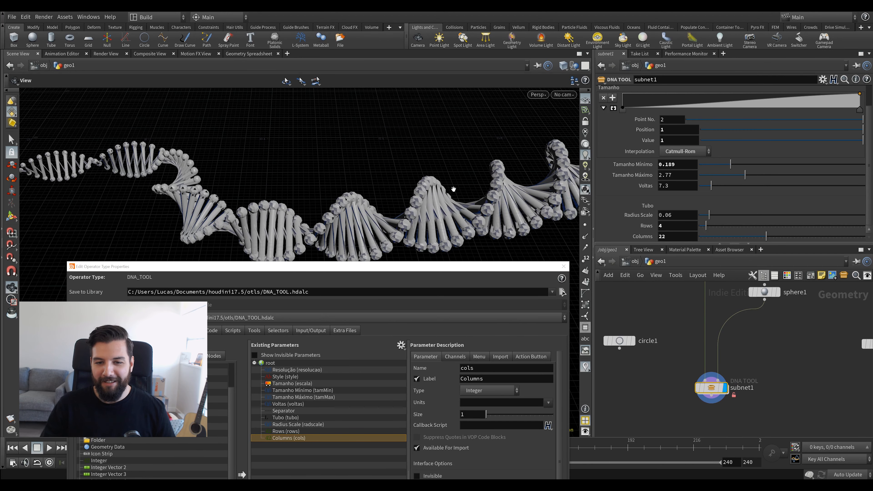
double_click(710, 388)
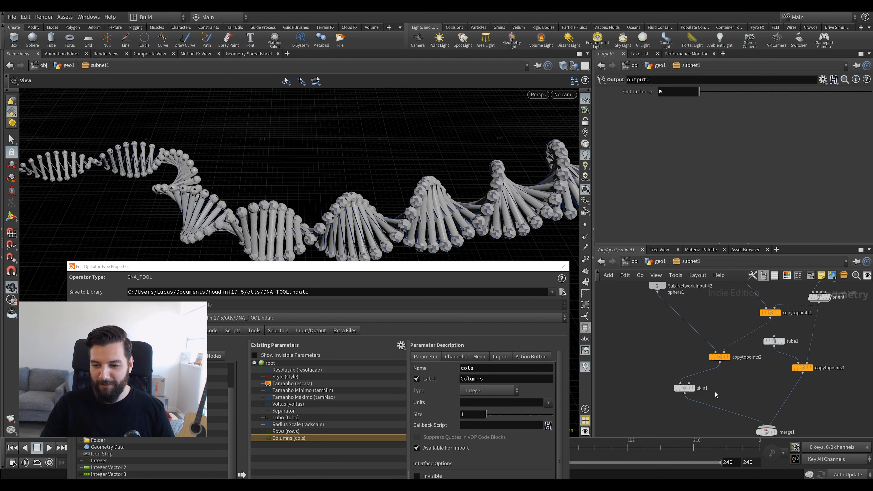
click(671, 404)
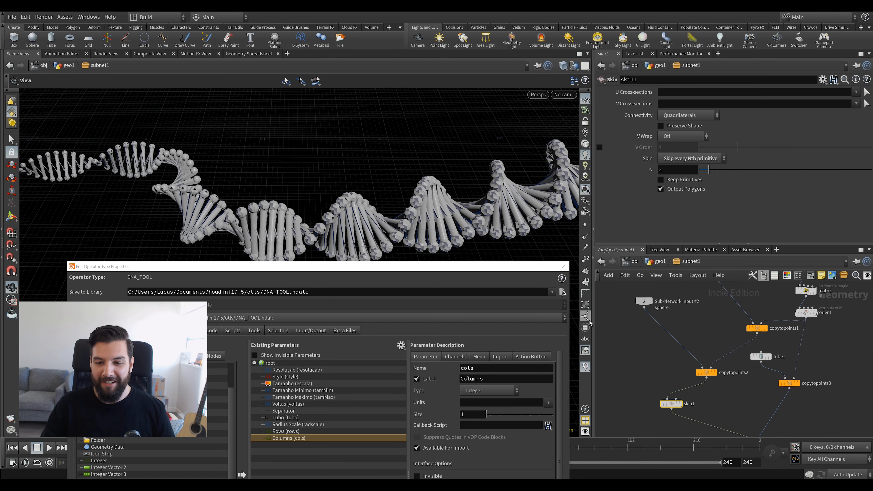
scroll(702, 375, up, 2)
middle_drag(657, 289, 692, 351)
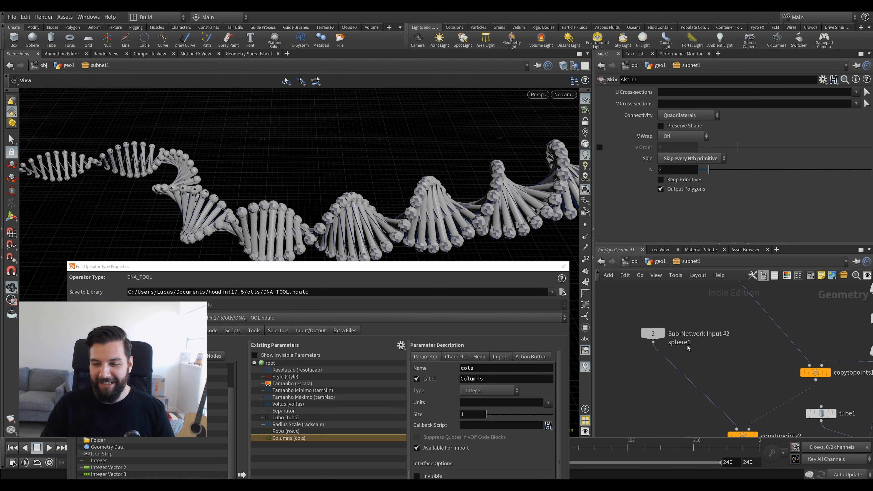
scroll(658, 344, down, 1)
middle_drag(733, 408, 720, 366)
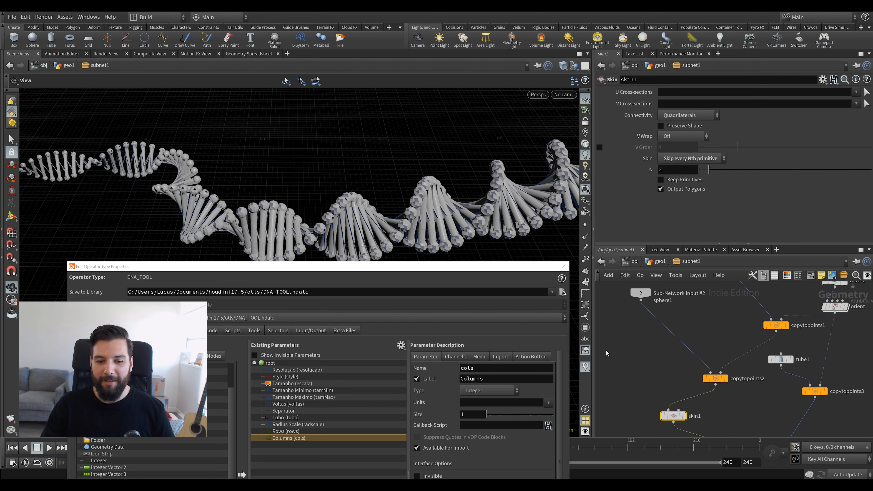
drag(516, 267, 504, 269)
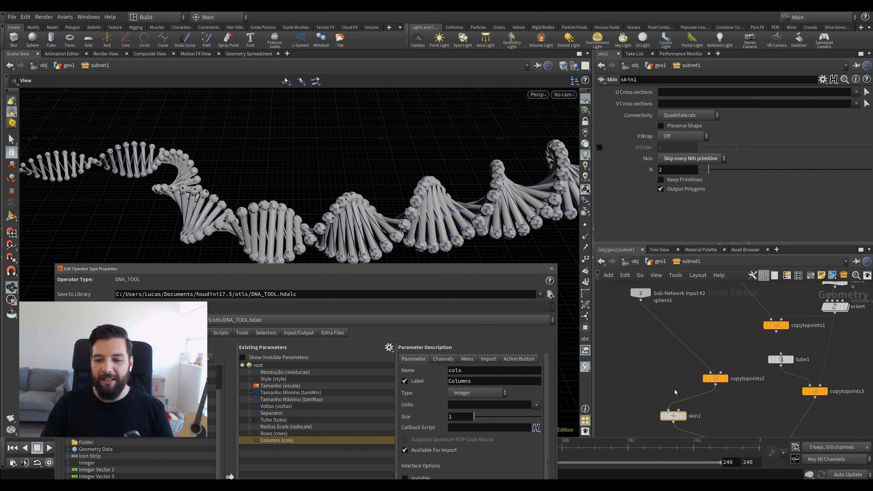
middle_drag(712, 401, 729, 384)
middle_drag(689, 323, 703, 356)
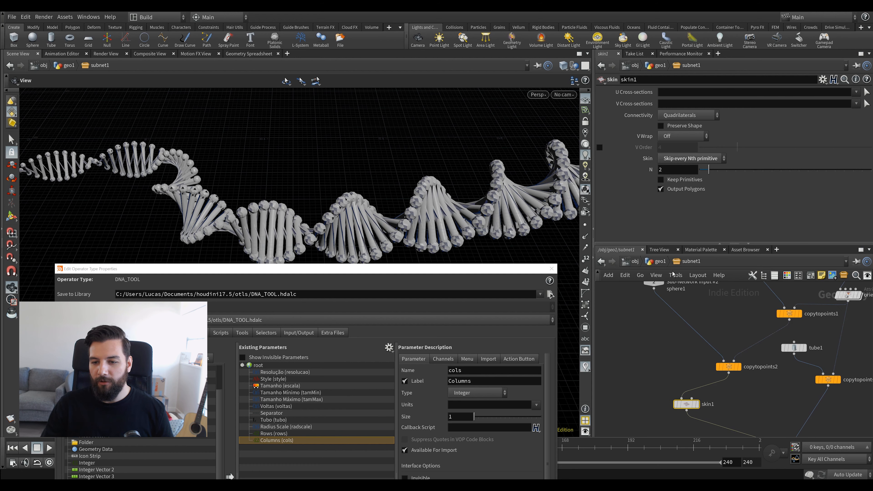
Move circle1 from geo1 into subnet1's internal network by cutting and pasting it.
key(u)
drag(669, 301, 603, 354)
middle_drag(637, 356, 663, 364)
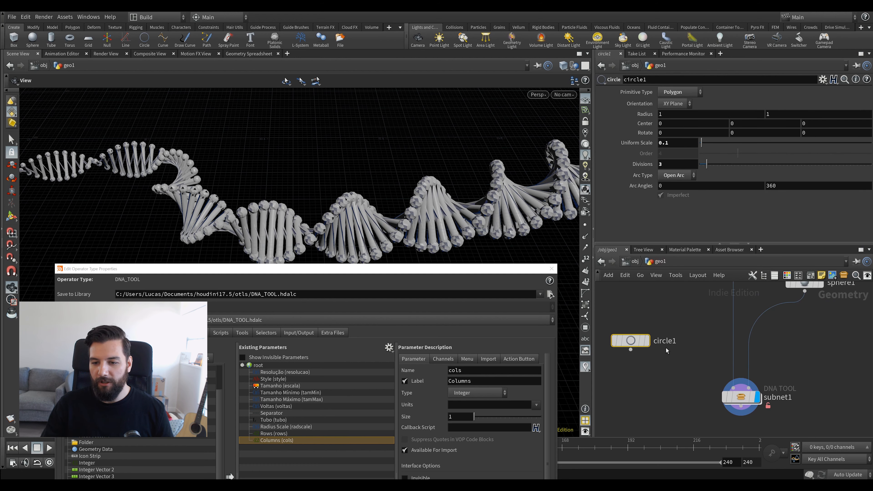
key(ctrl+x)
click(733, 389)
click(731, 398)
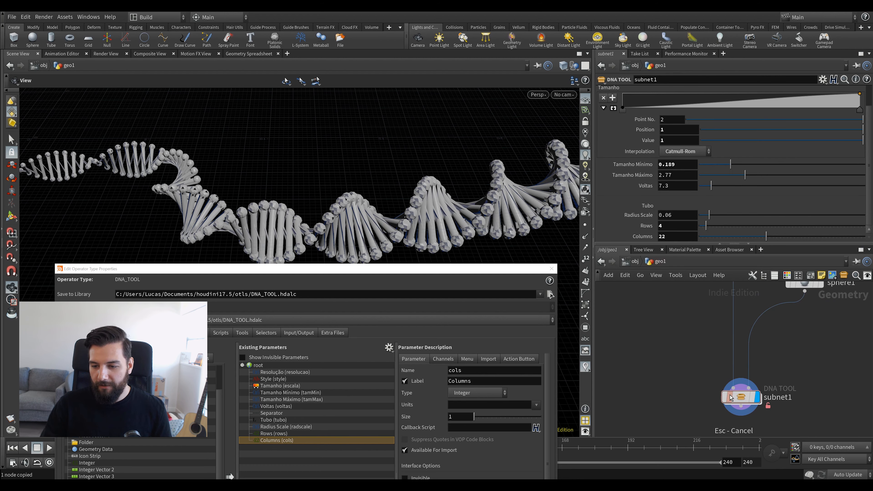
double_click(730, 397)
middle_drag(685, 369, 696, 354)
key(ctrl+v)
Connect circle1 to copytopoints2's first input in place of the sphere1 input, keeping copytopoints2 wired into skin1.
drag(661, 364, 695, 386)
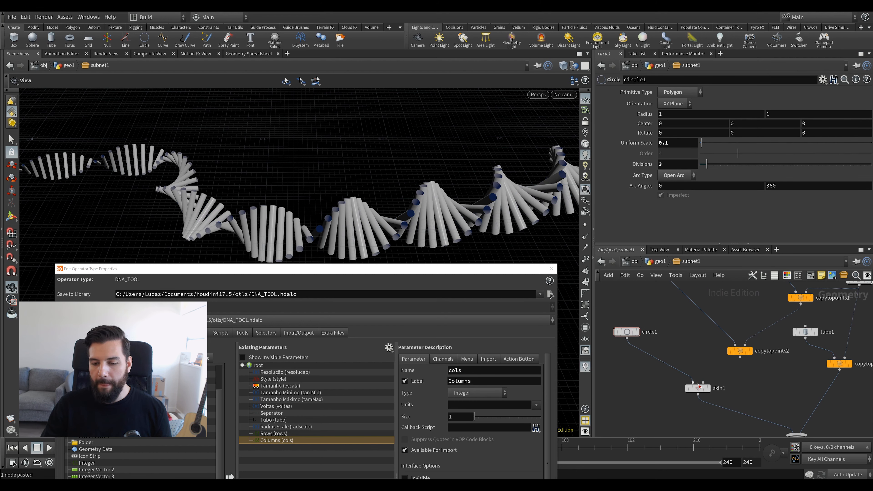
middle_drag(746, 384, 728, 367)
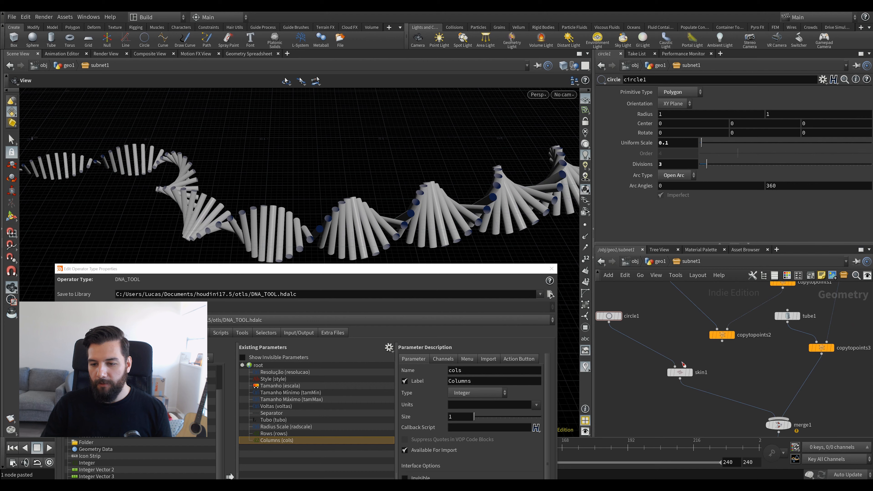
drag(723, 341, 676, 367)
middle_drag(626, 313, 637, 373)
drag(635, 375, 650, 330)
click(635, 338)
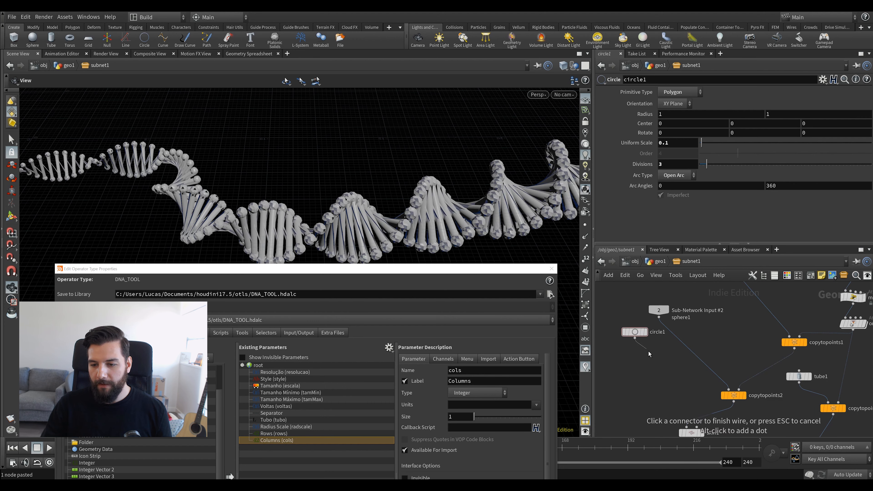
click(722, 388)
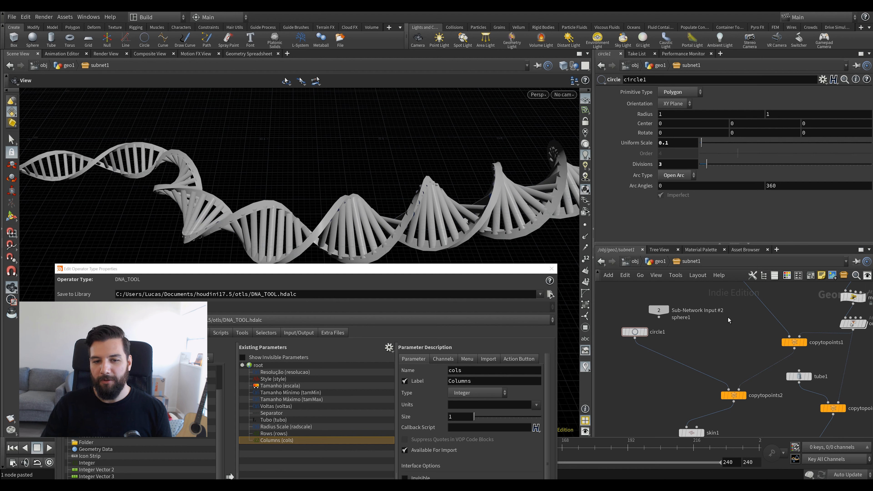
Set circle1's Uniform Scale to 0.13 and place the node to the left of Sub-Network Input #2.
click(635, 332)
middle_drag(678, 142, 701, 156)
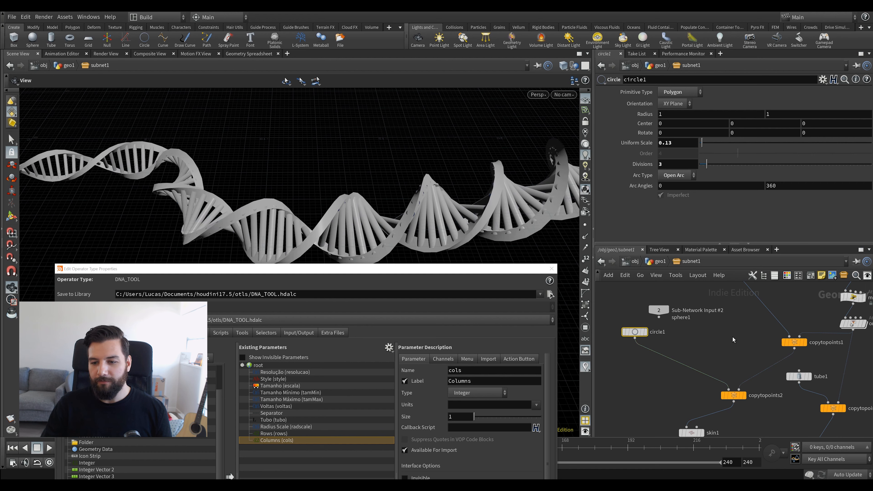
scroll(723, 344, down, 3)
scroll(697, 330, up, 3)
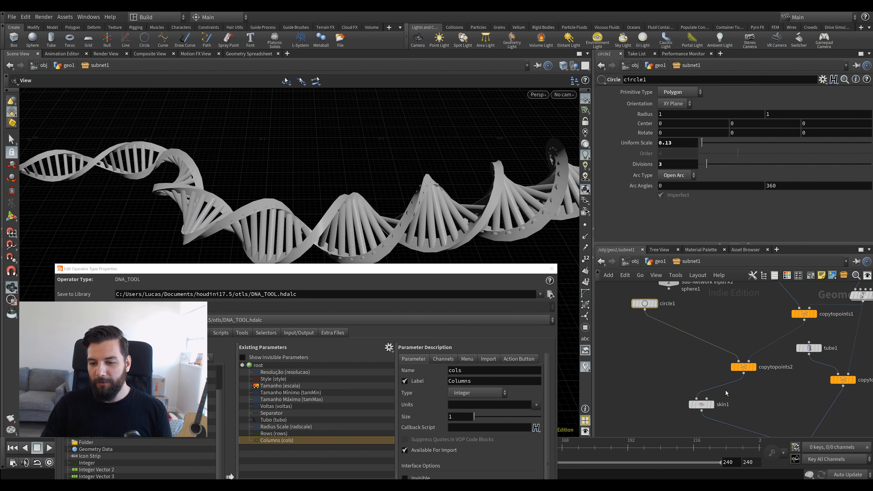
middle_drag(683, 312, 683, 325)
drag(645, 318, 626, 318)
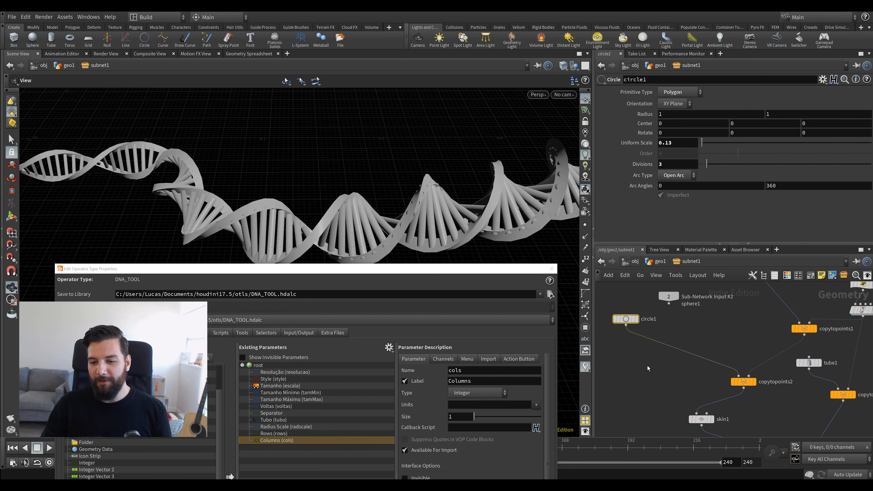
Insert a Switch between skin1 and merge1, wire copytopoints2 as its second input and set Select Input to 1.
middle_drag(672, 392, 652, 359)
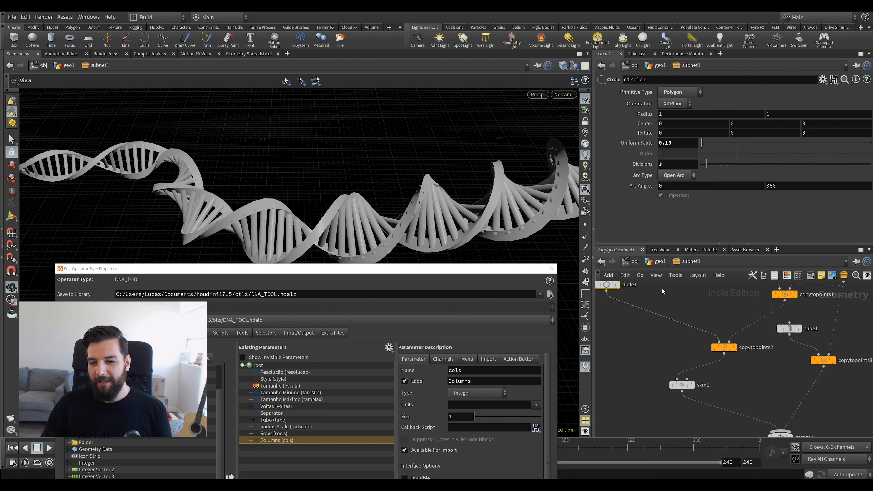
middle_drag(662, 292, 663, 325)
middle_drag(754, 418, 745, 384)
key(Tab)
text(sw)
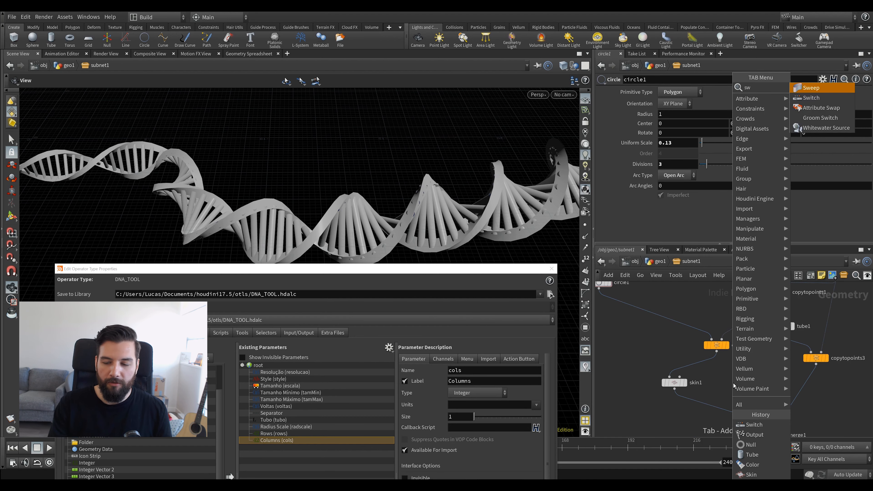
key(Return)
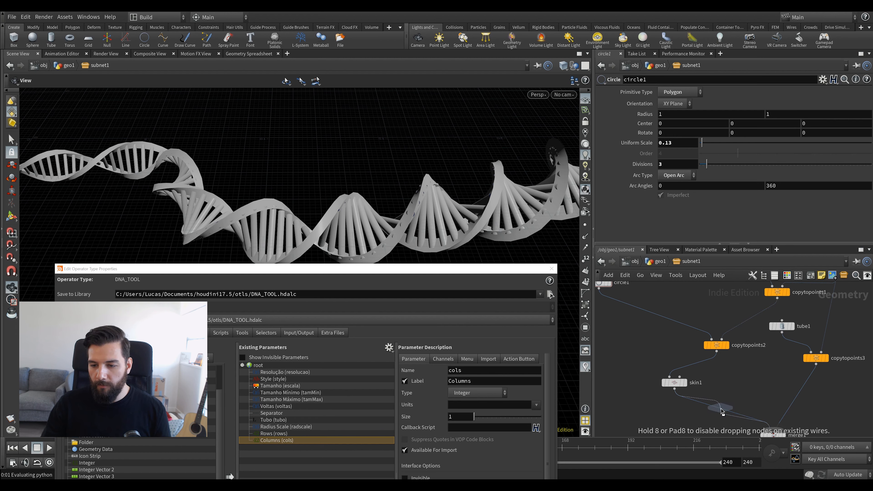
click(722, 412)
click(717, 351)
click(720, 403)
mouse_move(703, 94)
mouse_down()
mouse_move(729, 92)
mouse_move(693, 92)
mouse_move(715, 92)
mouse_up()
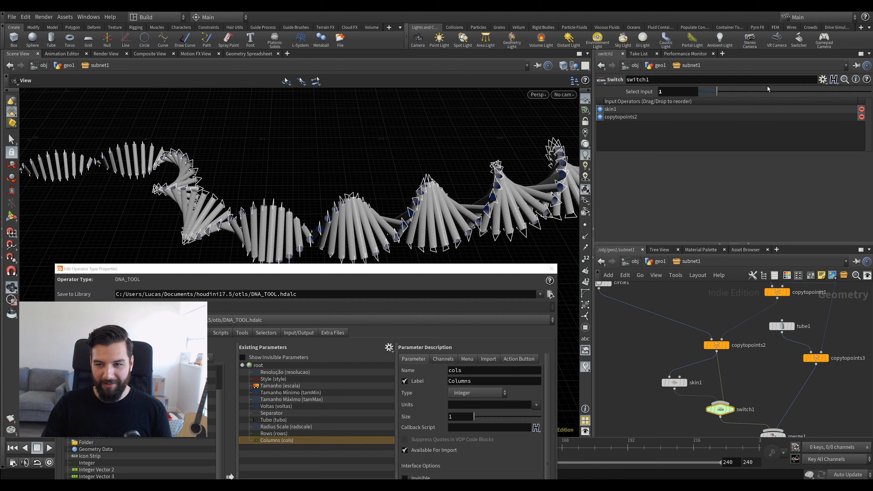
Duplicate switch1 and insert the copy on the wire between circle1 and copytopoints2.
middle_drag(704, 320, 734, 325)
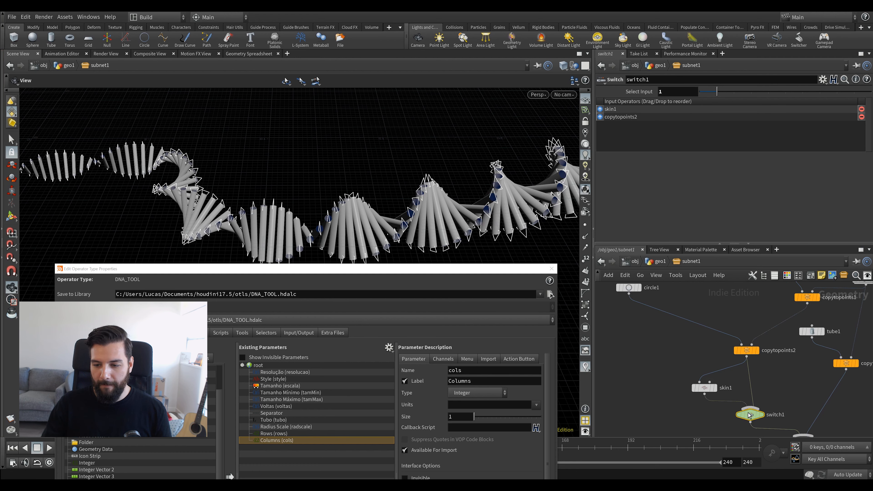
key(ctrl+c)
key(ctrl+v)
click(679, 346)
drag(680, 346, 664, 315)
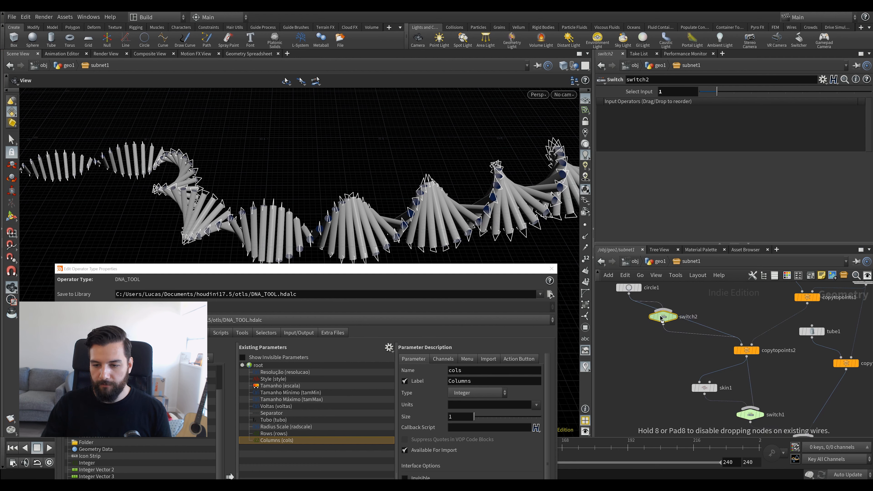
Wire Sub-Network Input #2 as switch2's second input, check Select Input at 1 and move circle1 farther from switch2.
middle_drag(692, 303, 698, 353)
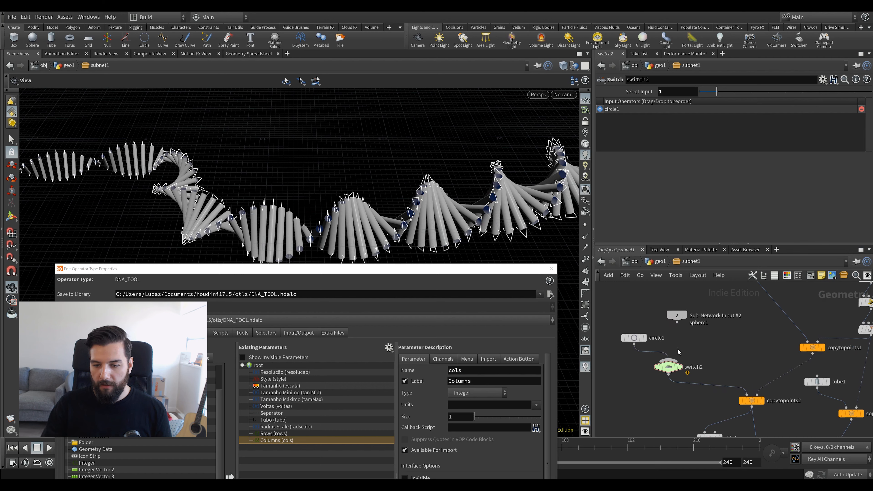
drag(678, 325, 668, 363)
drag(702, 91, 718, 96)
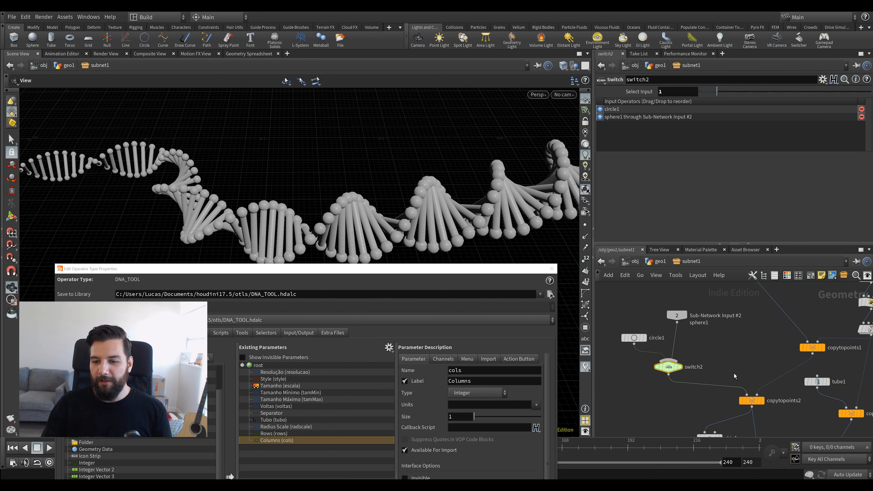
middle_drag(734, 370, 732, 345)
drag(645, 314, 622, 295)
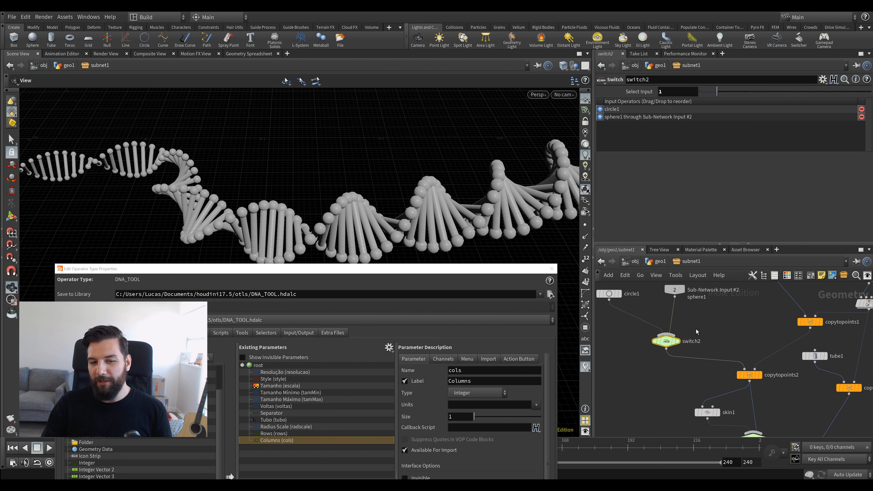
Link switch2's Select Input to switch1's Select Input with the relative reference ch("../switch1/input").
middle_drag(696, 328, 699, 296)
click(756, 406)
right_click(668, 91)
click(700, 156)
click(670, 308)
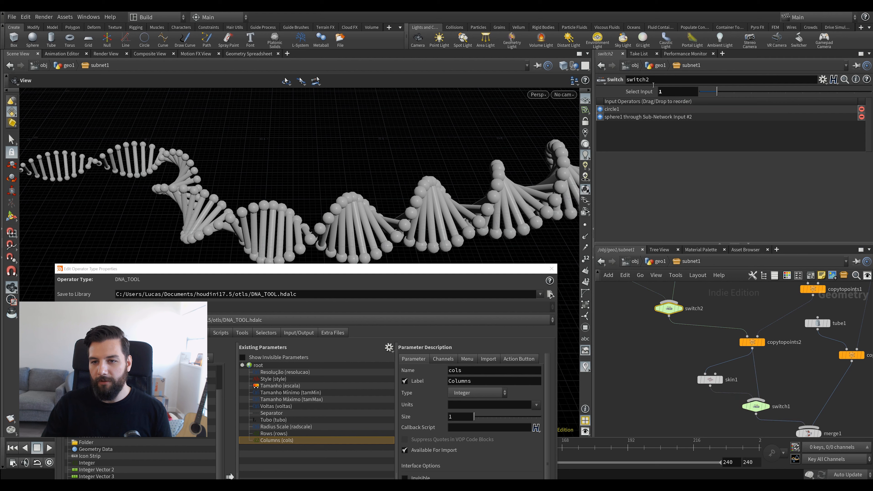
right_click(671, 93)
click(721, 188)
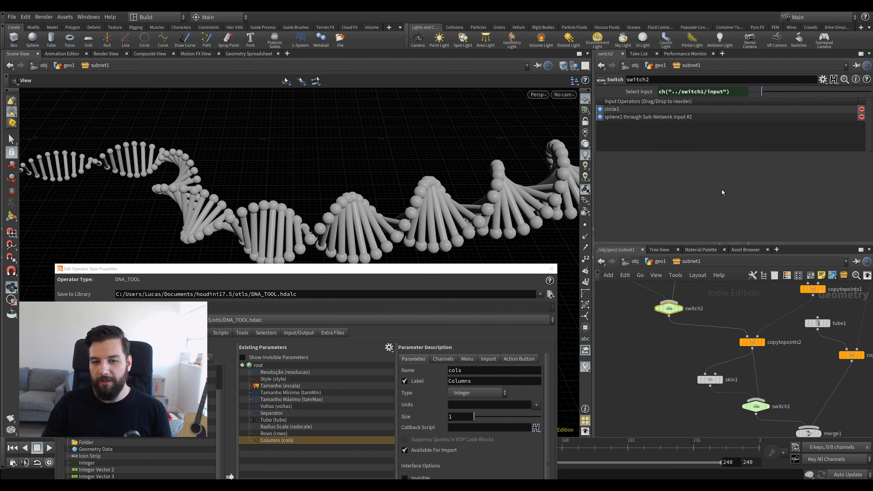
Test the linked switches by setting switch1's Select Input to 0 and back to 1.
click(756, 407)
click(702, 92)
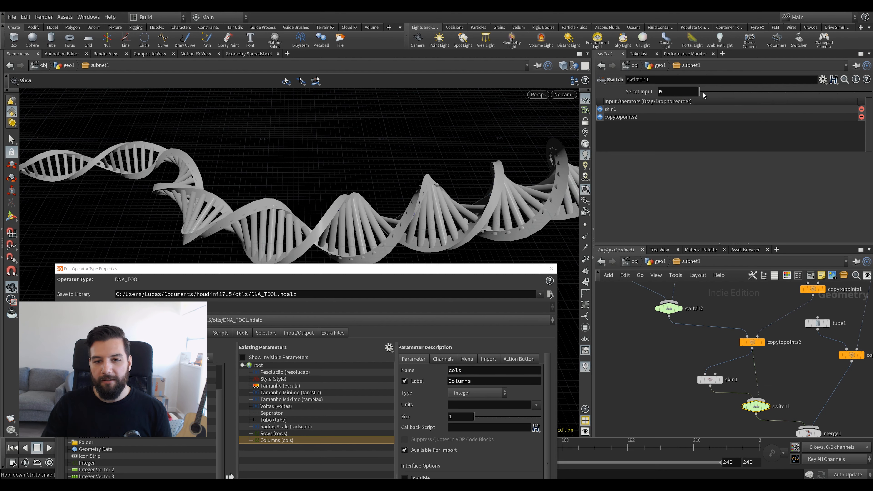
mouse_move(704, 96)
mouse_down()
mouse_move(796, 94)
mouse_move(705, 96)
mouse_move(720, 95)
mouse_up()
Add a Toggle parameter to the DNA_TOOL asset and move it to the top of the existing parameters, above Resolução.
drag(431, 268, 435, 233)
scroll(754, 372, down, 2)
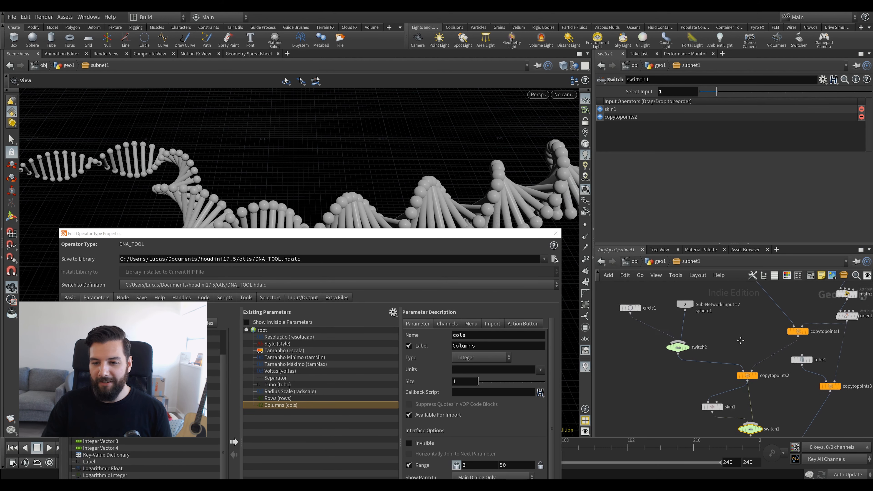
middle_drag(784, 405, 774, 381)
drag(286, 233, 261, 160)
drag(196, 162, 202, 86)
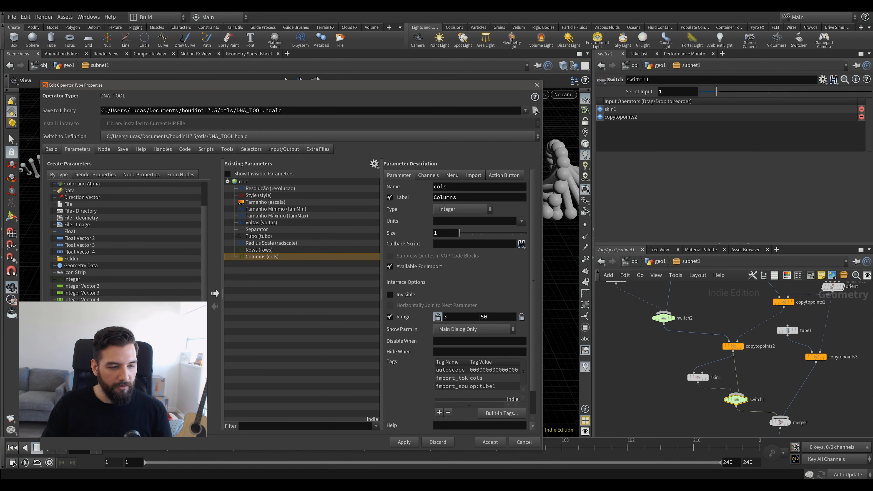
click(293, 344)
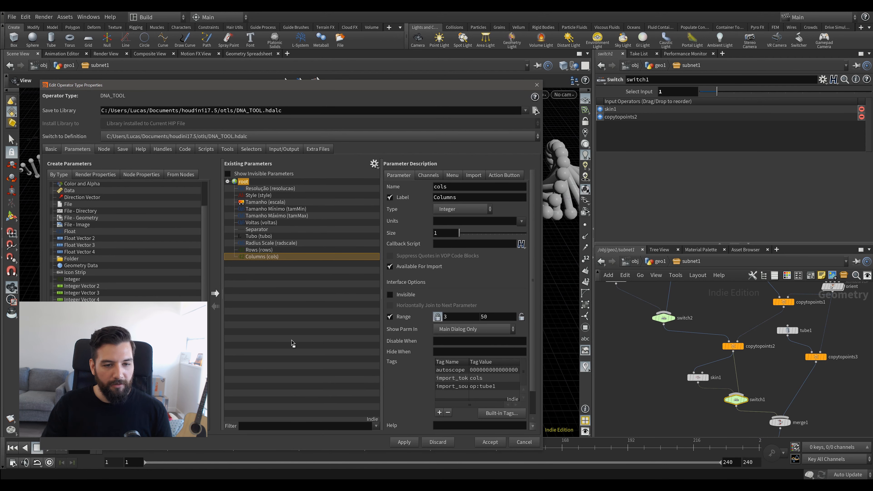
drag(293, 344, 244, 182)
drag(256, 268, 262, 186)
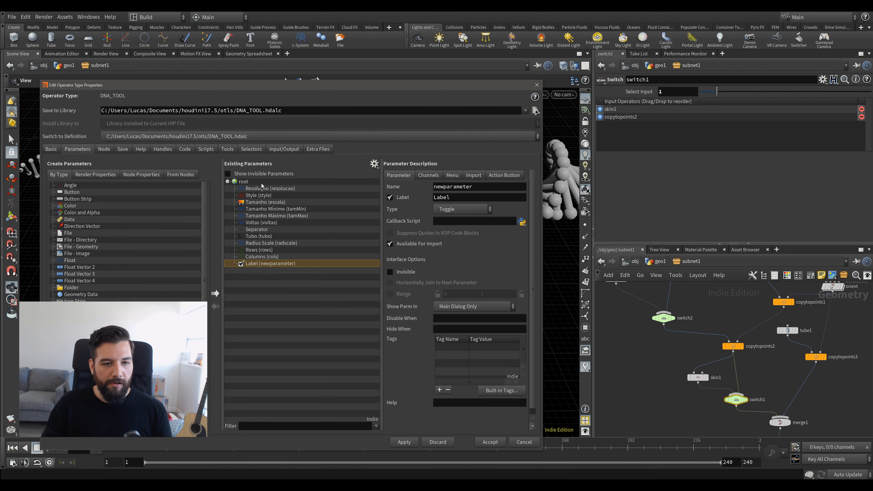
drag(263, 264, 276, 195)
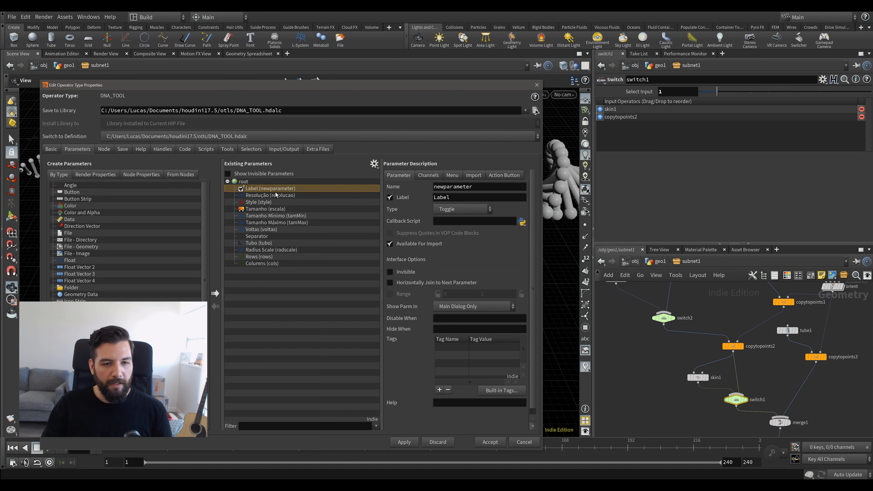
Name the new toggle parameter input2, label it Input2, and apply the change to the asset.
double_click(480, 190)
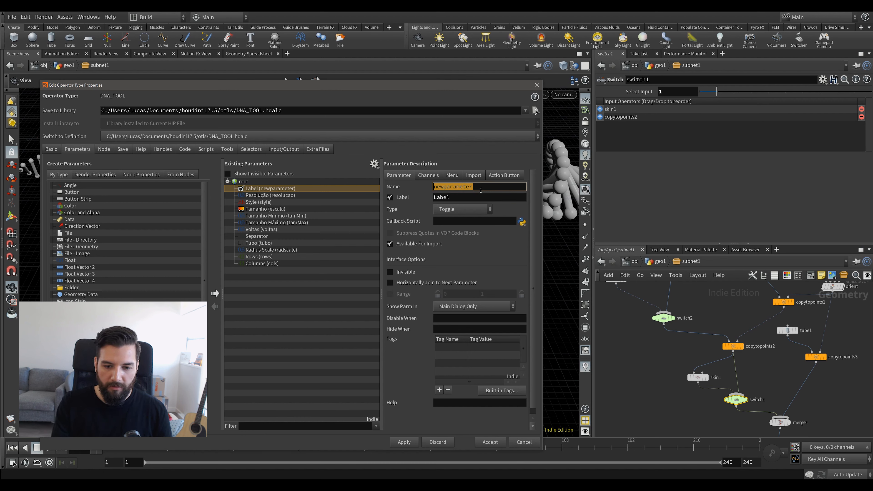
text(U)
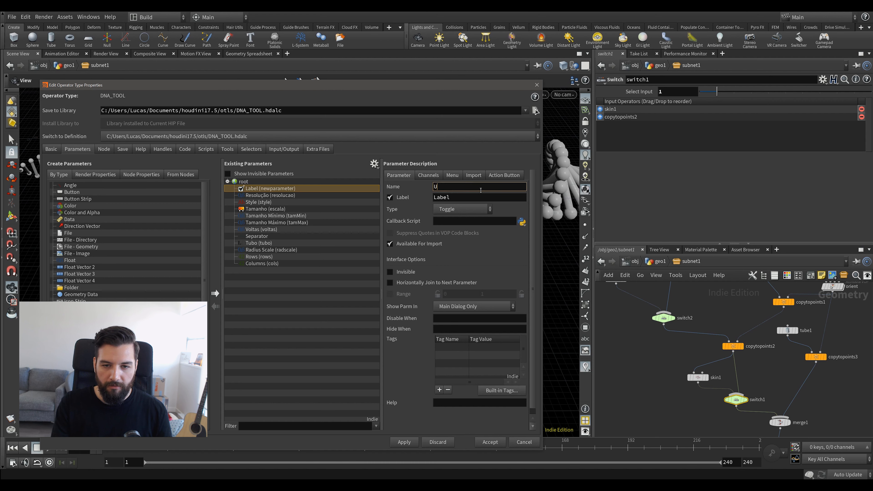
text(nput2)
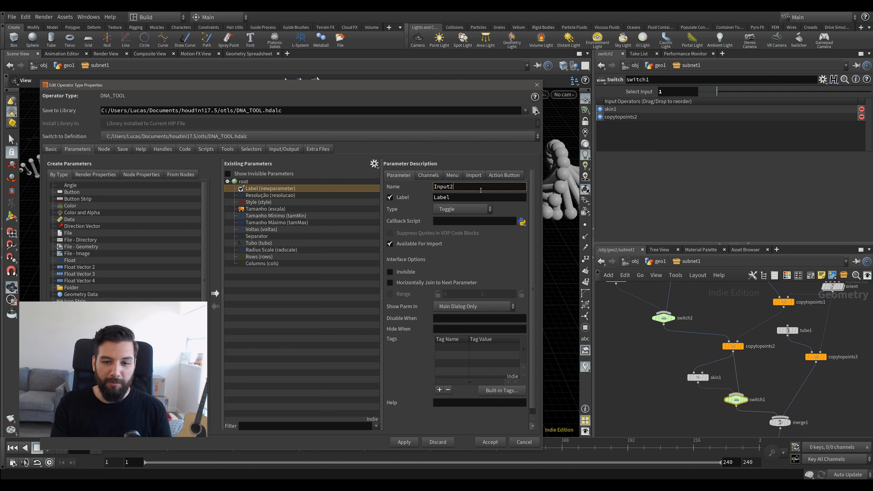
key(Tab)
text(I)
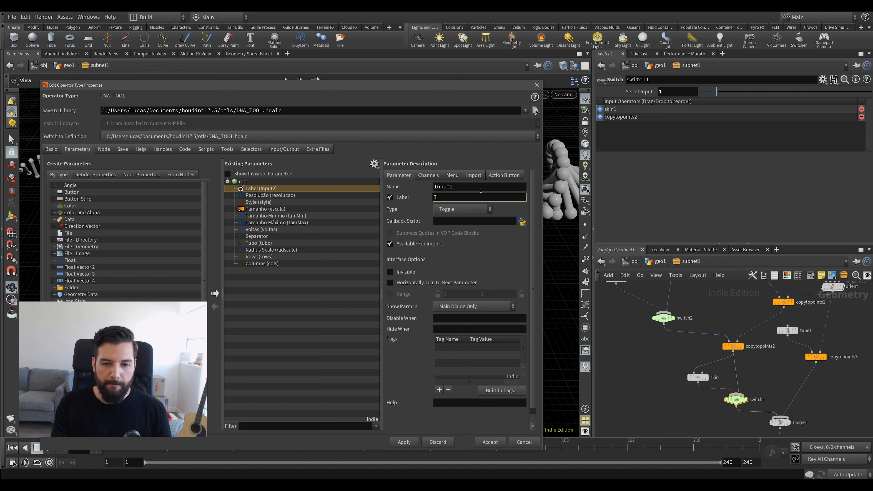
text(nput2)
click(481, 190)
text(i)
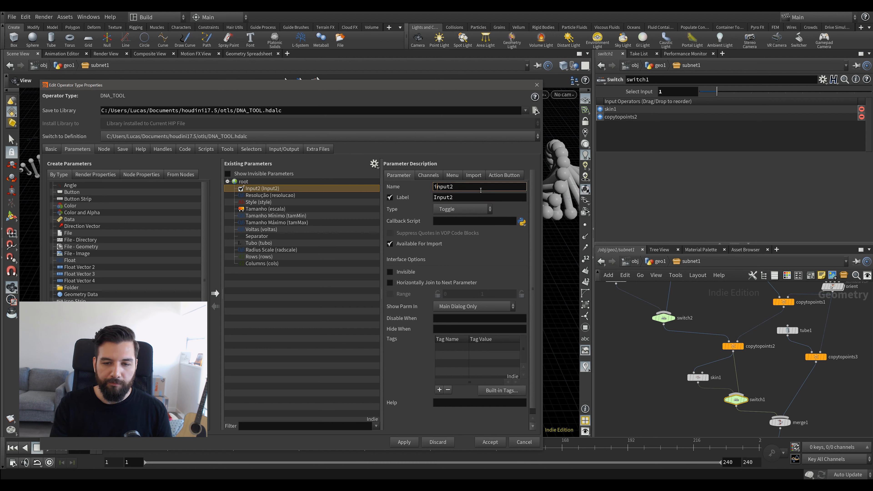
click(407, 444)
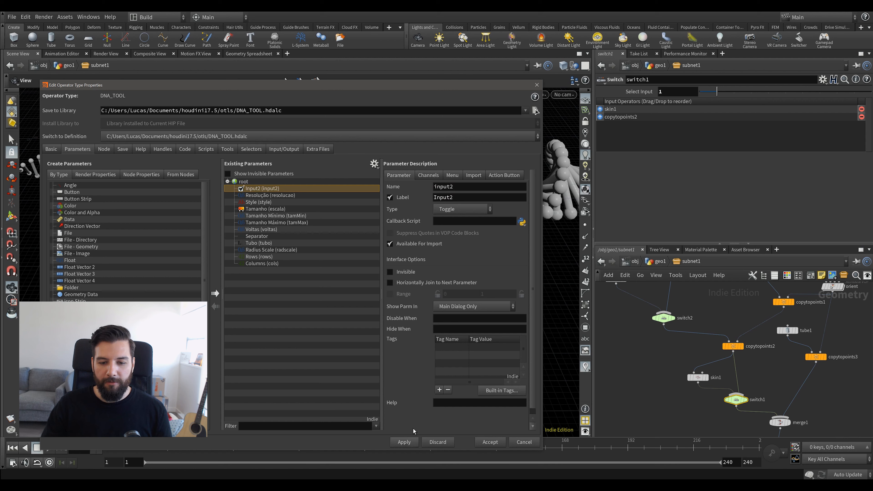
Return to the geo1 level and examine the Input2 toggle on the DNA TOOL node and its default channel settings.
click(657, 262)
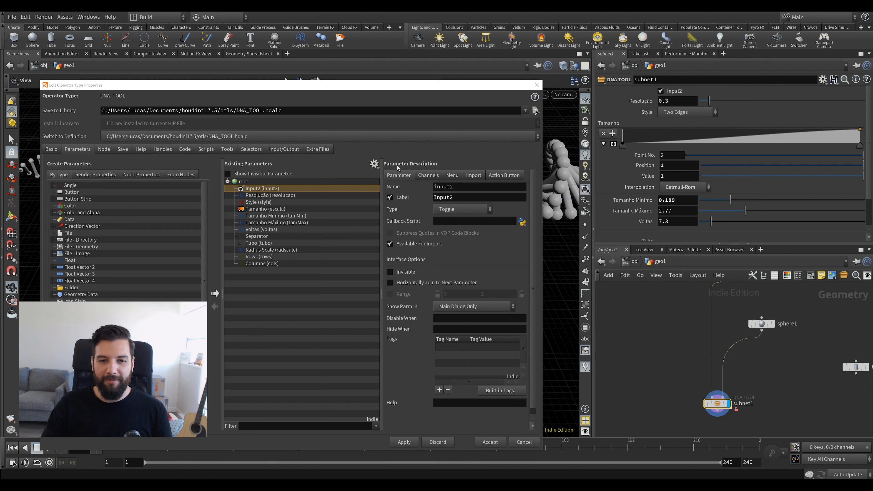
click(428, 175)
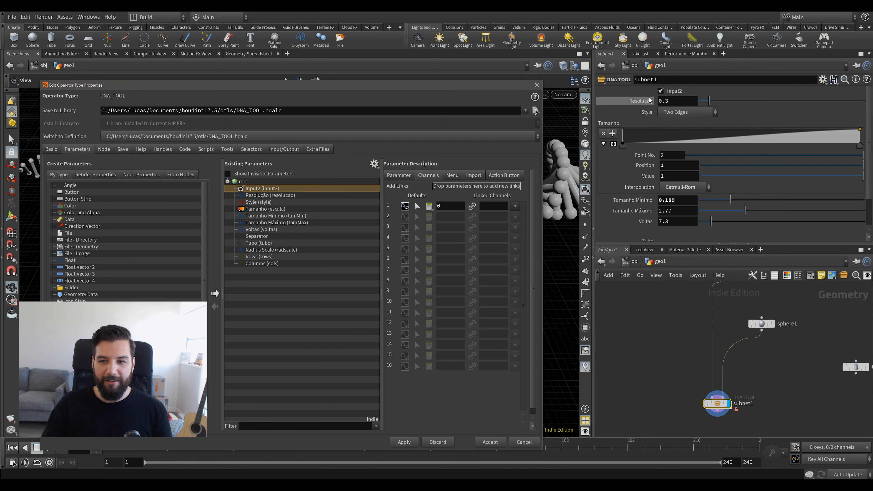
click(455, 217)
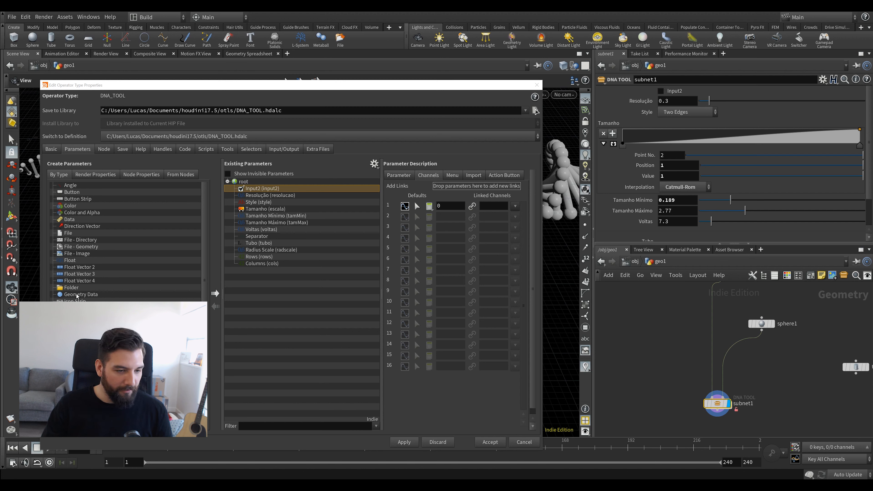
scroll(76, 289, down, 1)
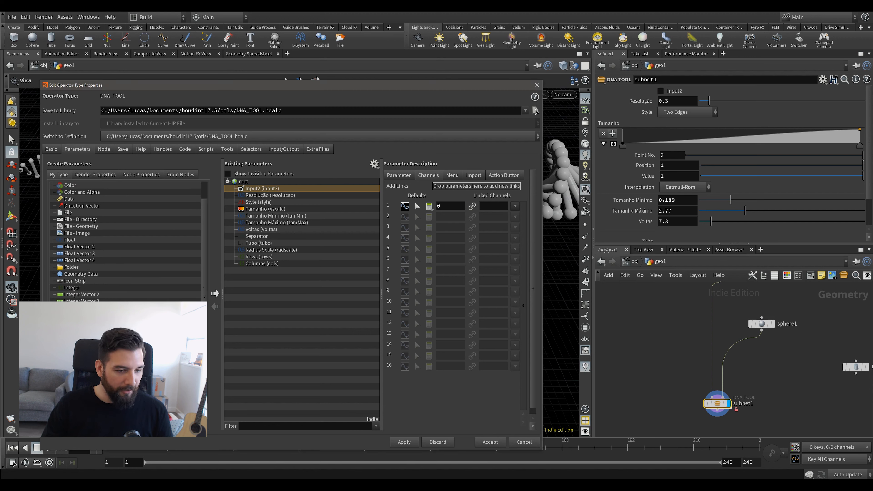
scroll(125, 241, up, 1)
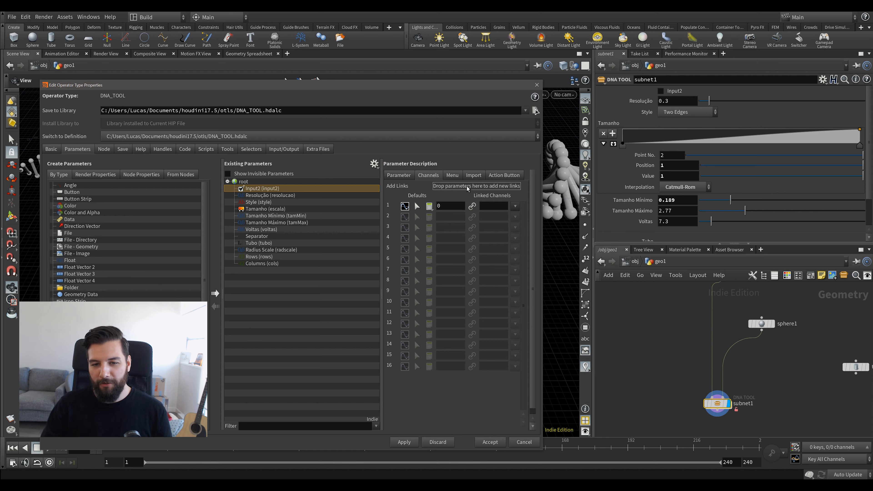
click(399, 175)
Review the asset's basic settings for minimum and maximum inputs, and return to its parameter list.
drag(436, 88, 436, 197)
middle_drag(775, 366, 757, 386)
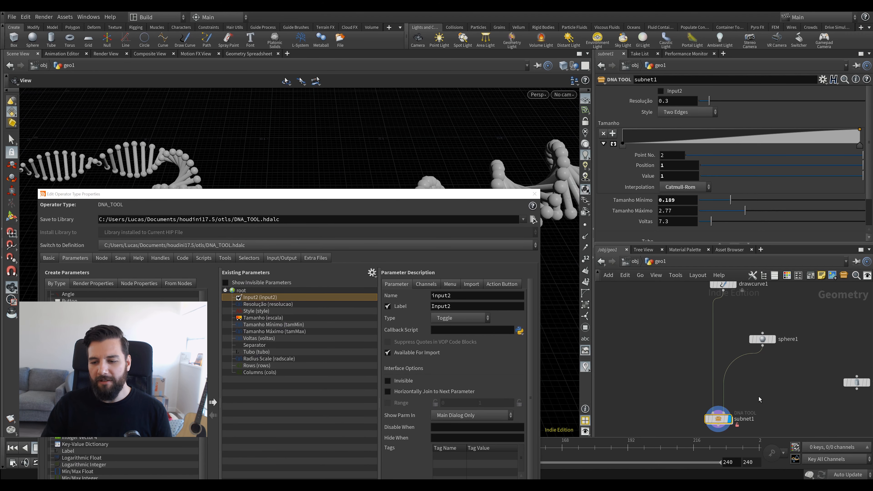
drag(273, 195, 302, 223)
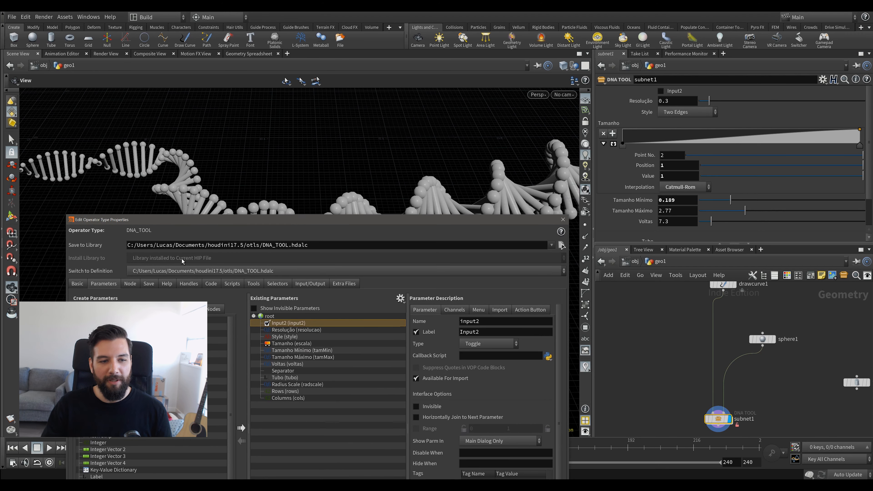
click(77, 284)
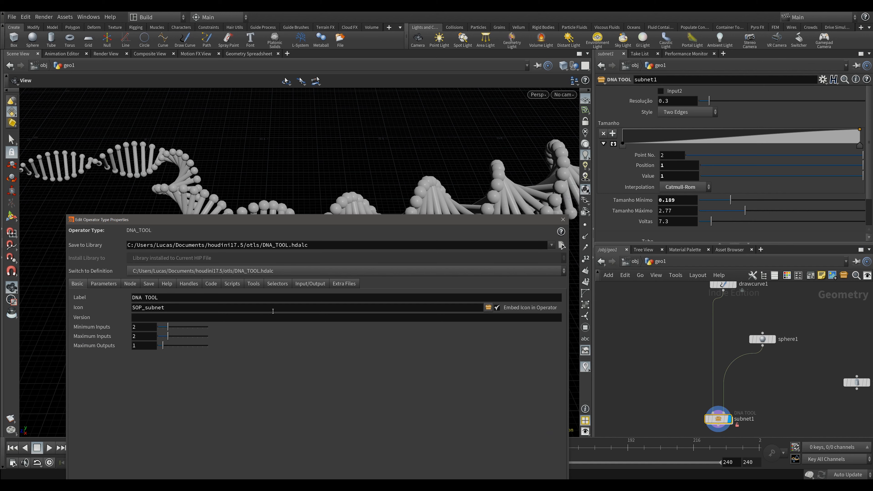
click(164, 327)
drag(380, 220, 365, 106)
click(82, 169)
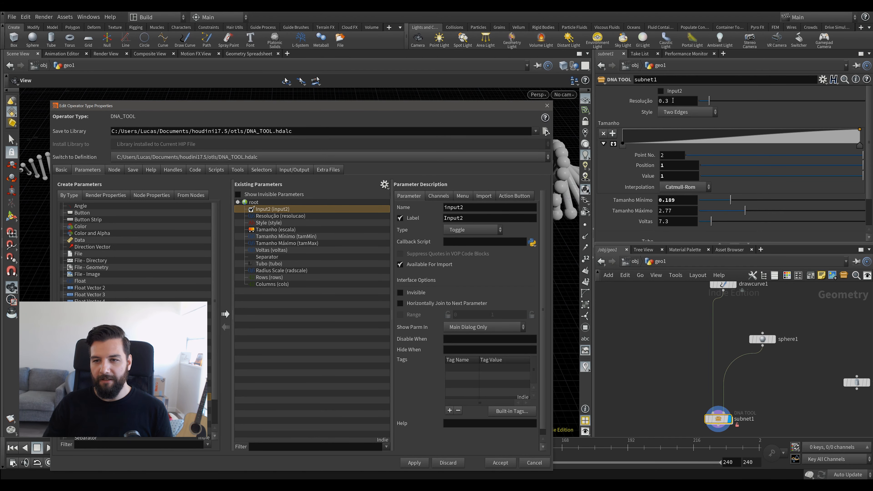
Enter the DNA TOOL subnet and check switch1's Select Input against the internal name of the asset's Input2 toggle.
right_click(665, 91)
key(Escape)
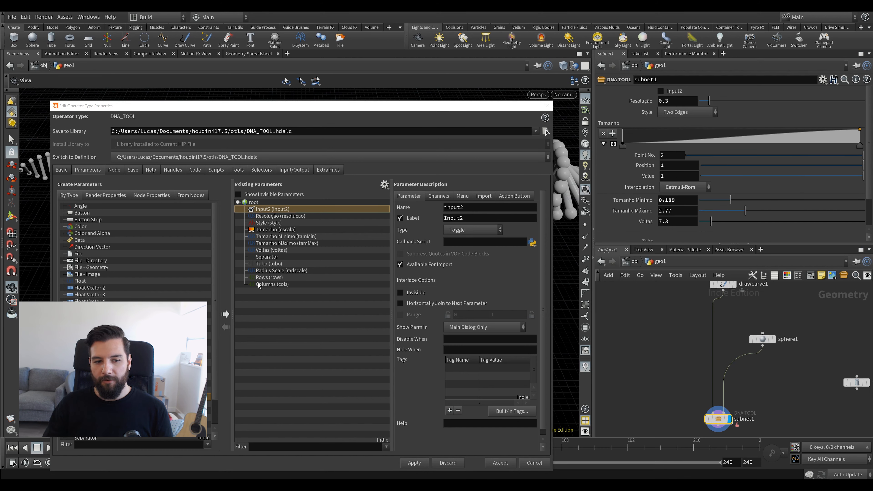
click(271, 284)
click(271, 209)
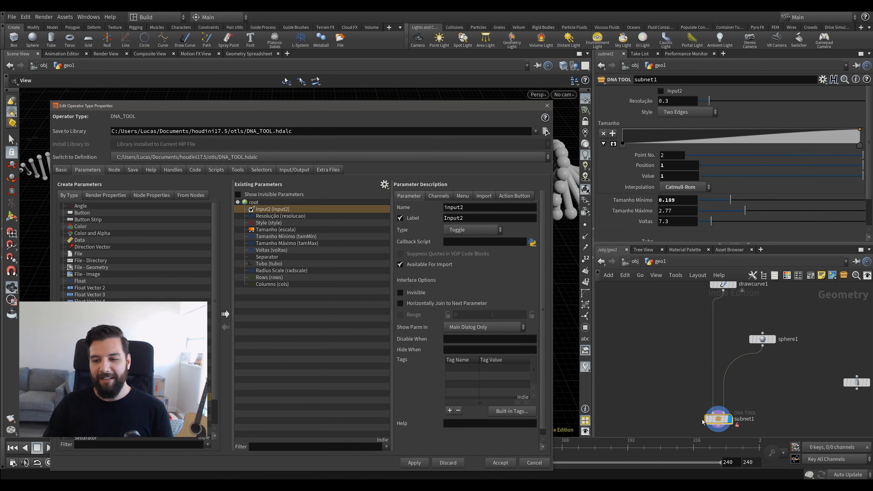
click(717, 419)
double_click(717, 419)
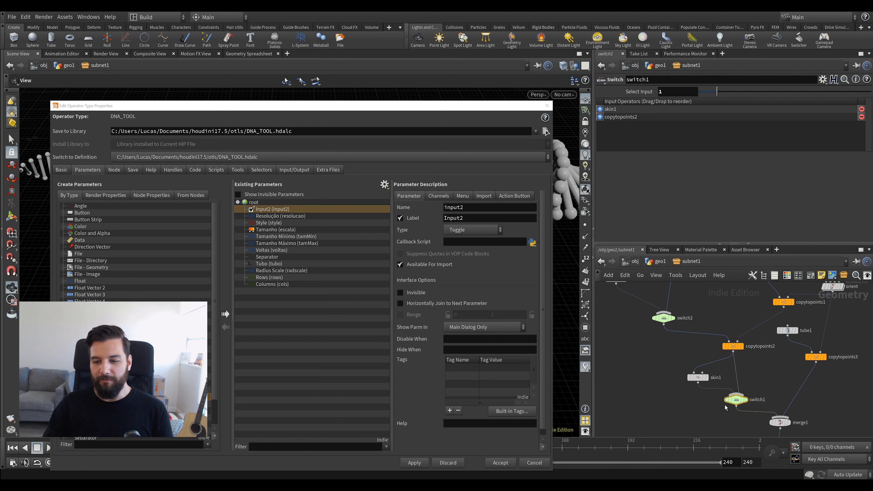
drag(673, 92, 643, 92)
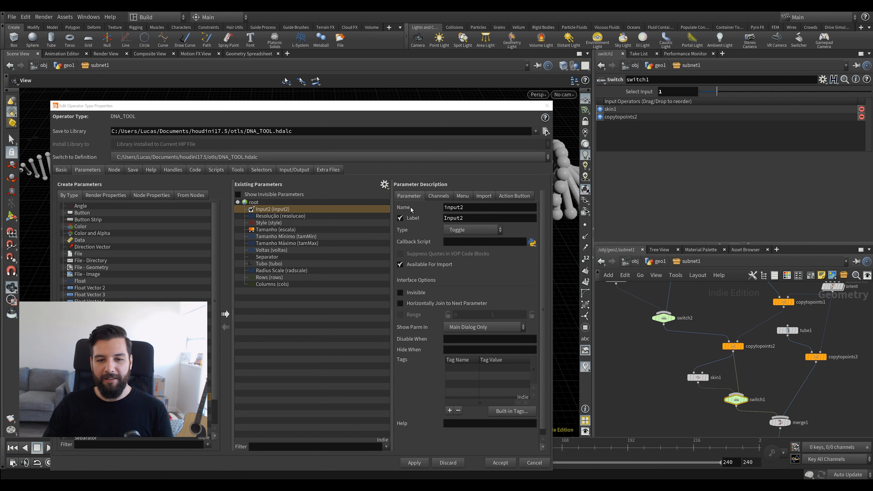
double_click(454, 208)
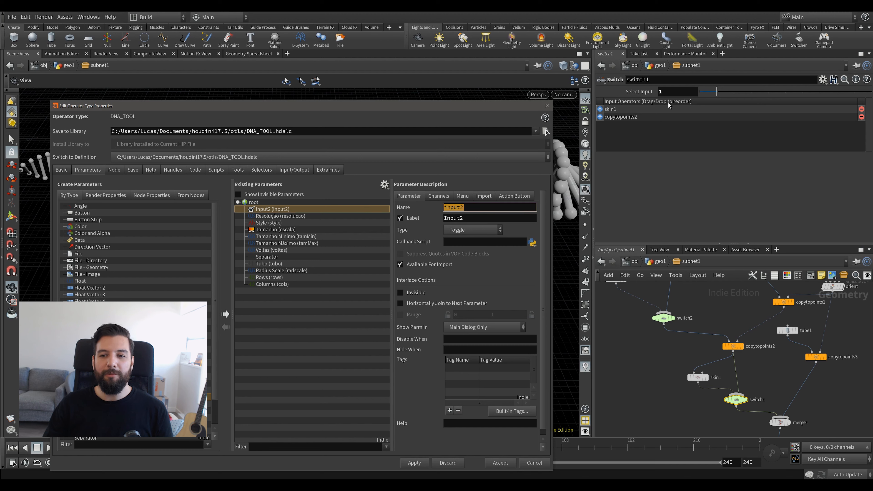
Examine how tube1's Radius Scale, Height and Rows reference other channels, switching between their expressions and values.
middle_drag(756, 335, 729, 349)
click(760, 344)
click(639, 174)
click(643, 184)
click(646, 195)
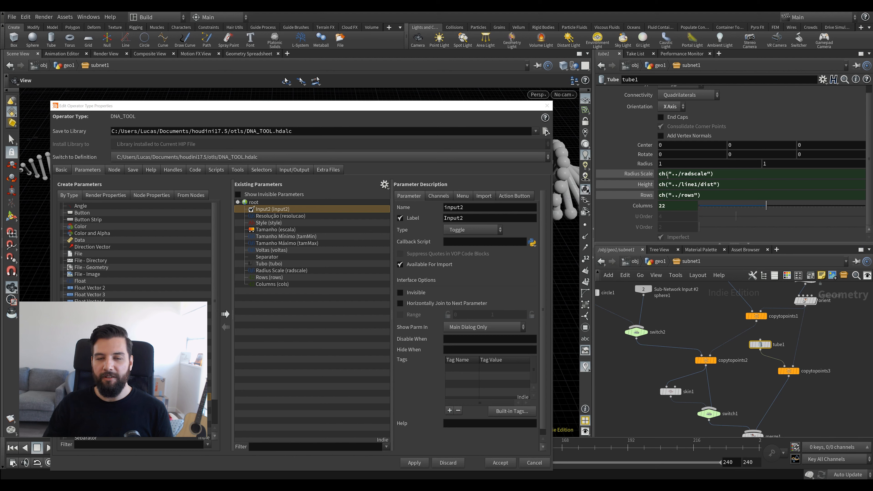
double_click(676, 174)
click(639, 174)
click(643, 185)
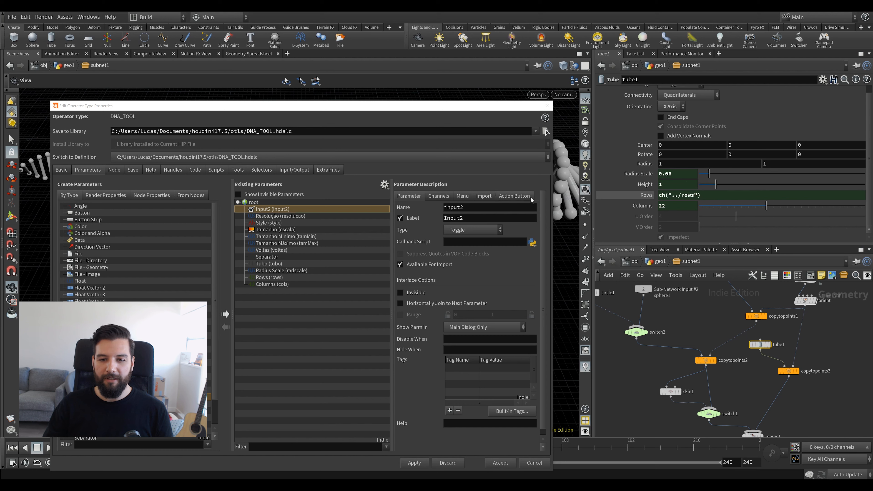
Link switch1's Select Input to the asset's toggle with ch("../input2") and return to the geo1 level.
click(708, 414)
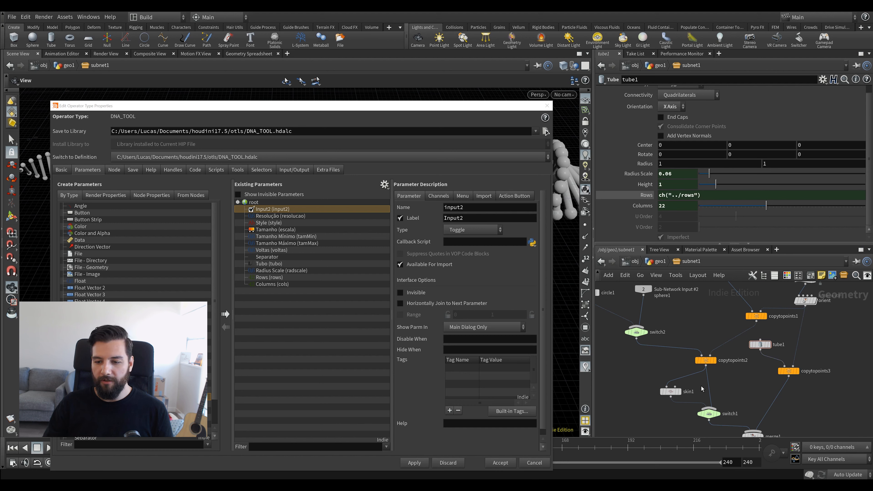
drag(669, 92, 637, 107)
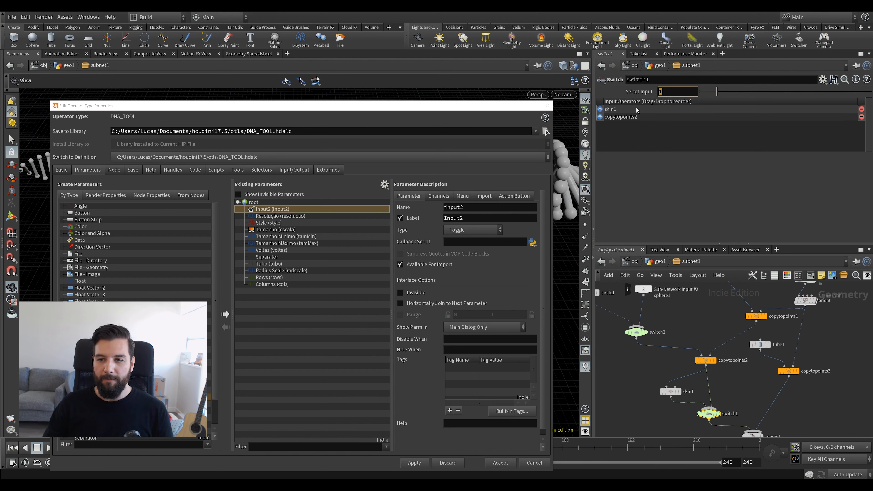
text(ch(")
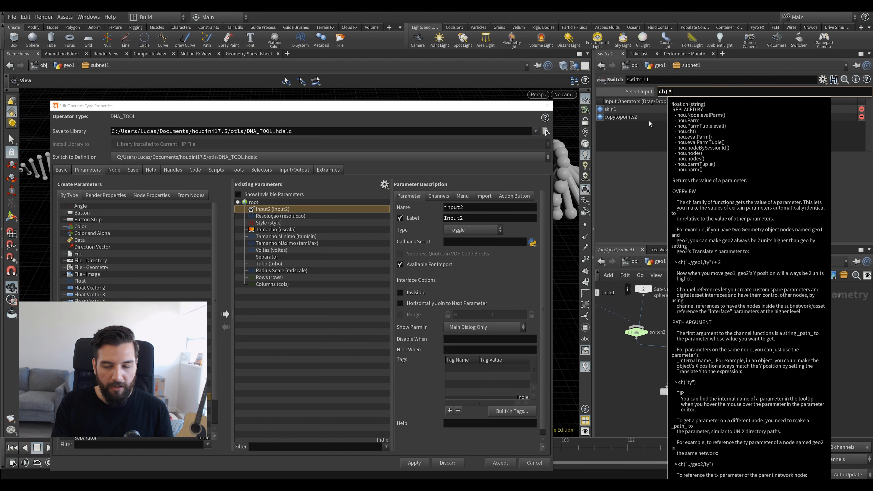
text(../)
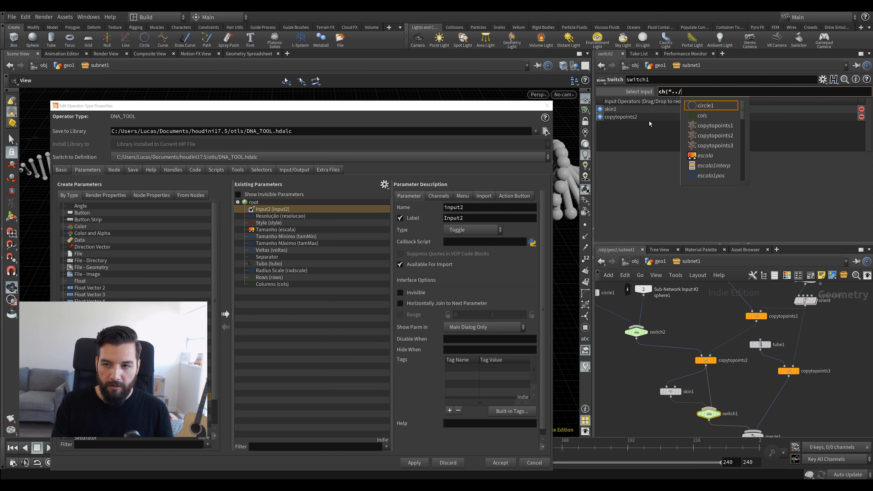
text(inp)
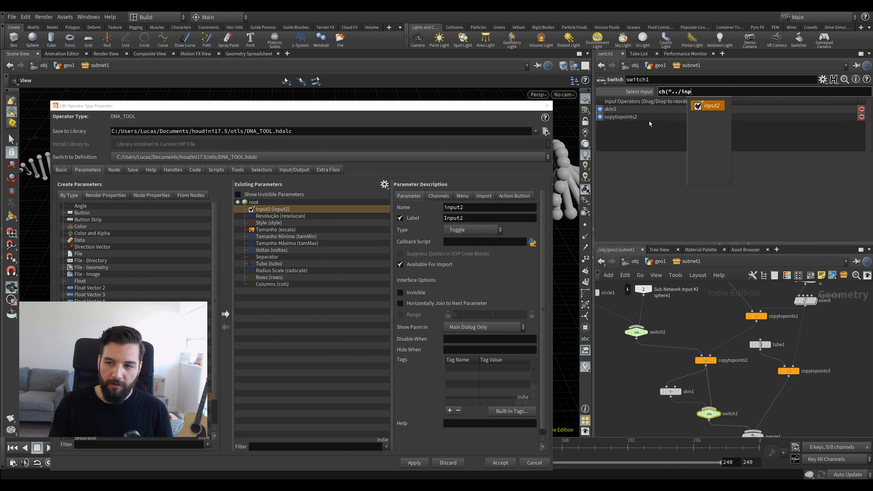
text(ut2"))
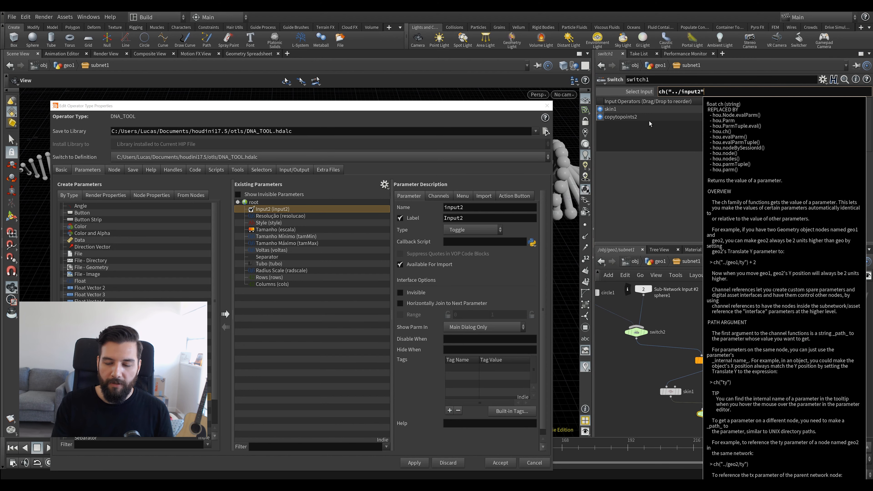
key(Return)
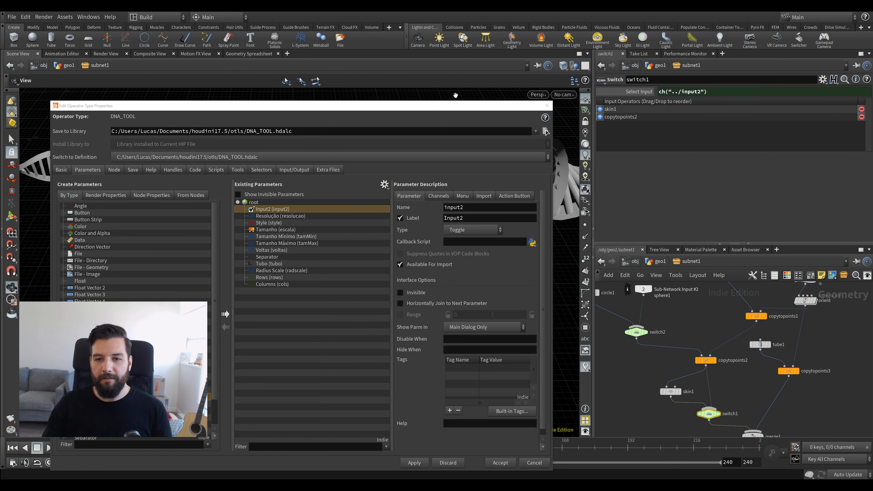
drag(489, 115, 485, 253)
key(u)
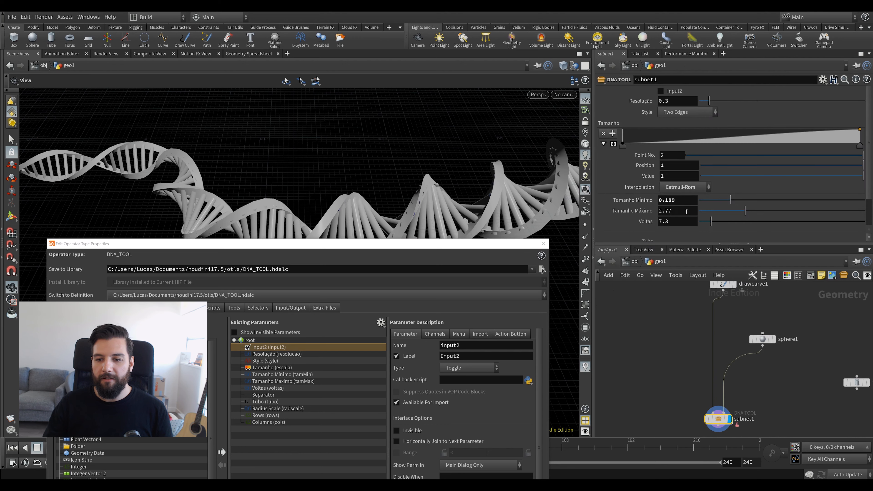
Test the asset's Input2 toggle by switching it on and off repeatedly.
click(670, 93)
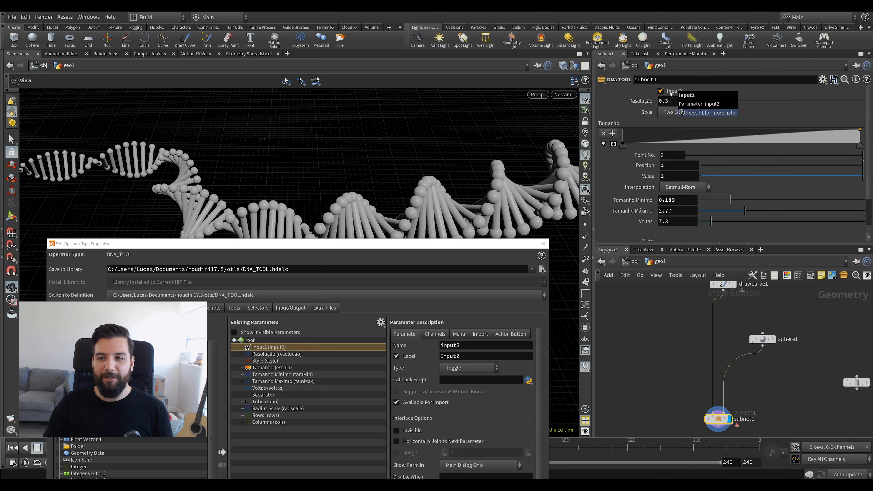
click(671, 93)
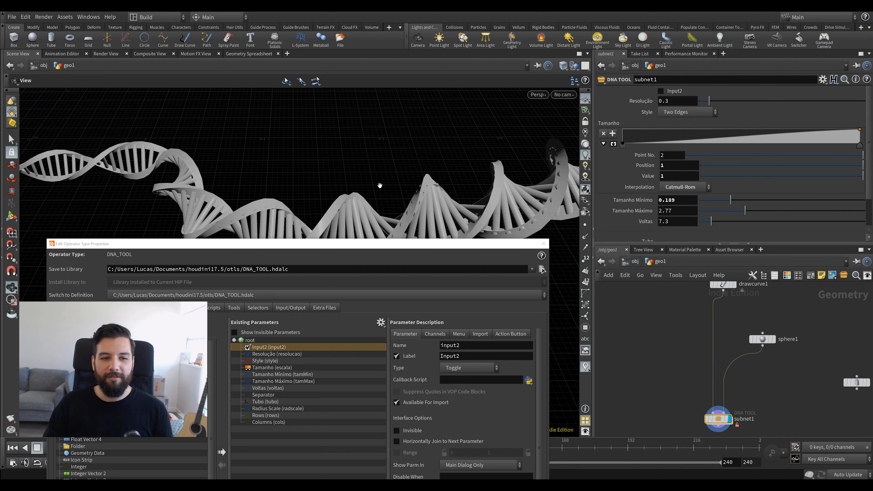
click(673, 93)
click(673, 92)
click(673, 92)
click(673, 92)
click(673, 92)
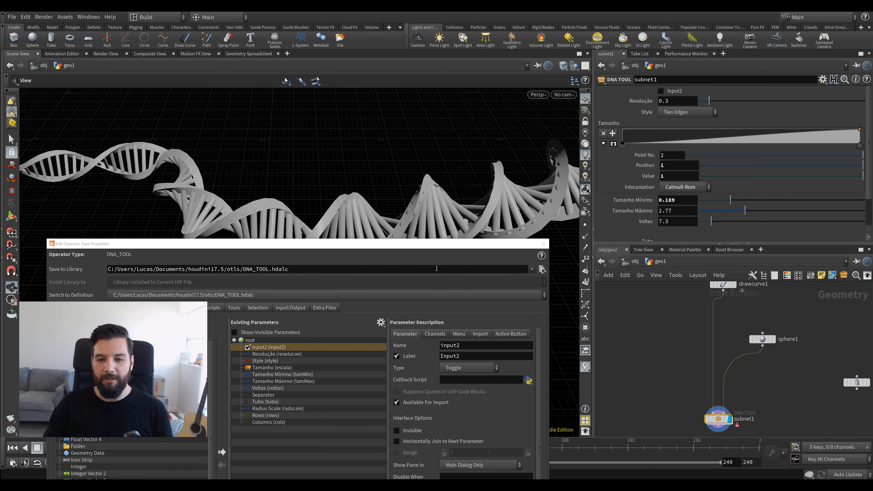
Enter the DNA TOOL subnet and review its node network, including line1's settings.
drag(468, 243, 472, 78)
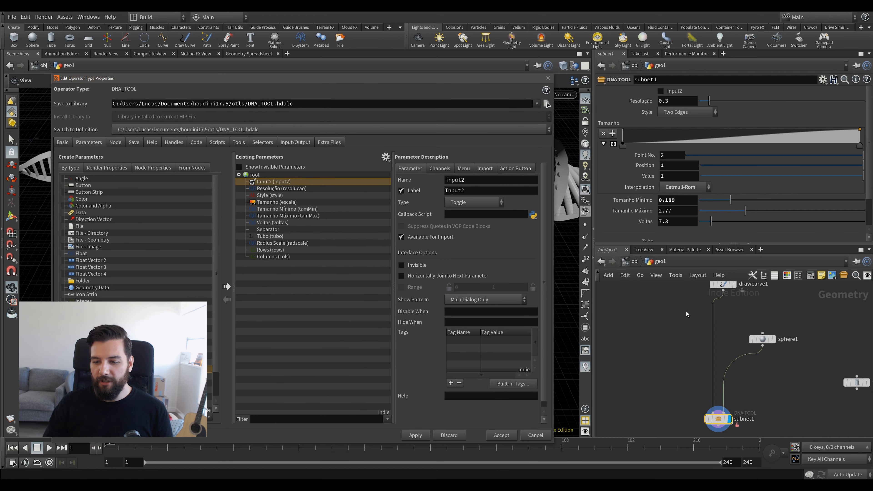
double_click(719, 419)
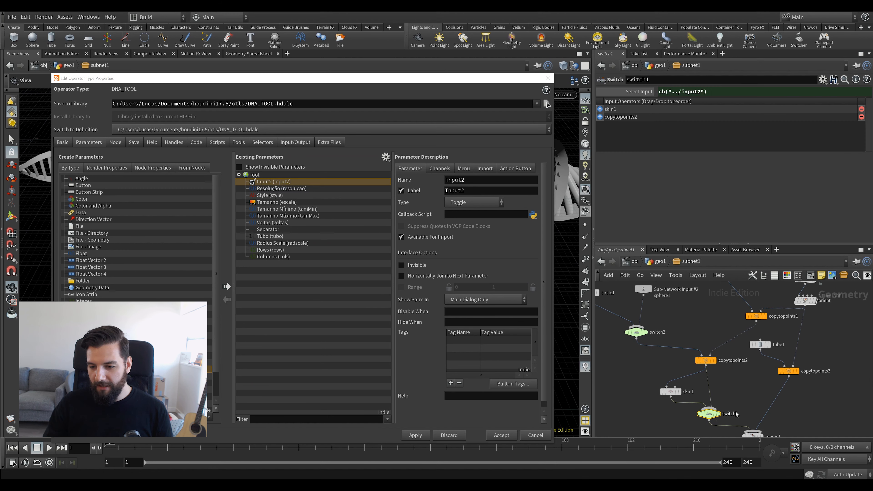
scroll(777, 386, up, 5)
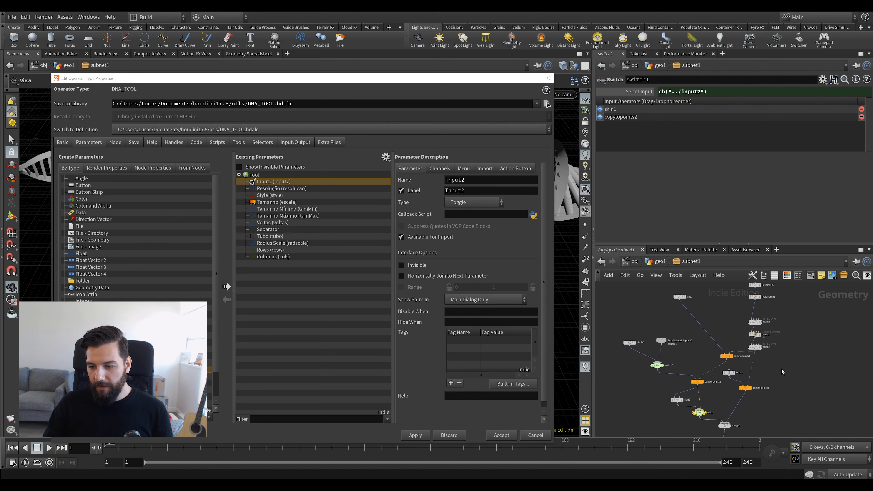
drag(774, 314, 742, 383)
click(795, 407)
scroll(794, 411, down, 2)
middle_drag(791, 432, 801, 349)
scroll(790, 358, up, 1)
middle_drag(712, 293, 732, 338)
scroll(786, 347, up, 2)
click(649, 299)
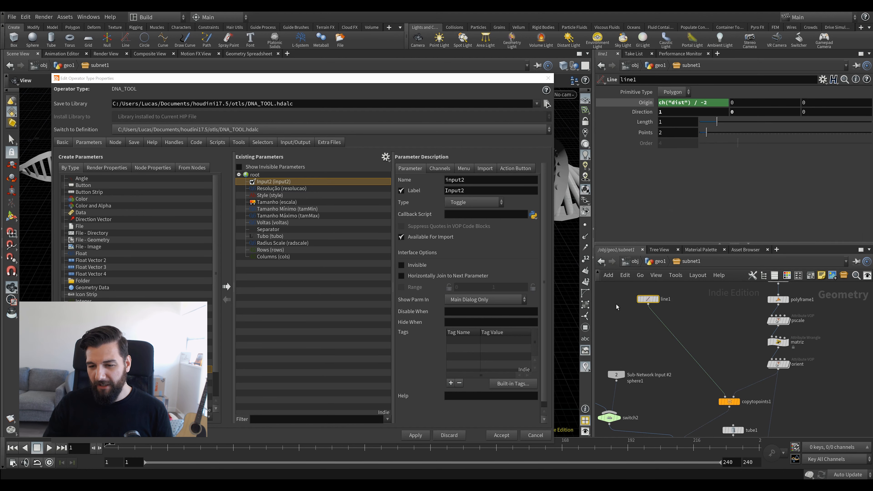
Change the network's connection wires to the rounded style and return to the geo1 level.
key(shift+s)
scroll(730, 359, down, 2)
middle_drag(730, 360, 682, 310)
scroll(730, 334, up, 1)
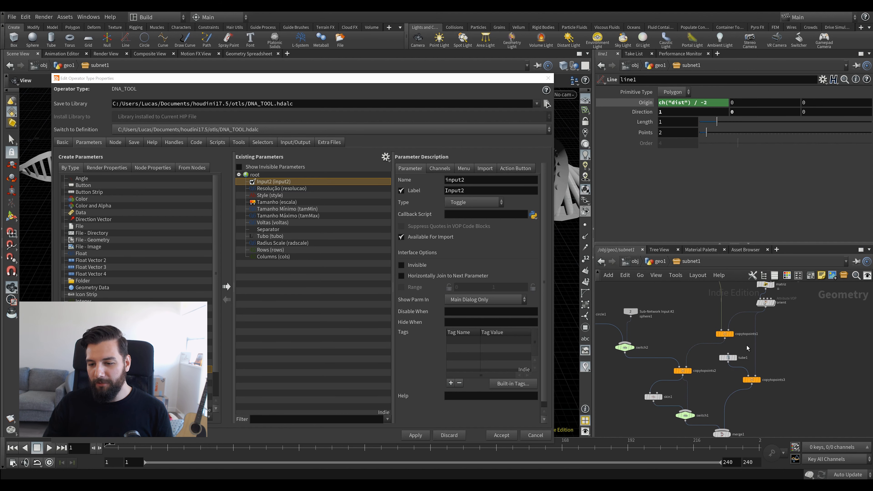
click(664, 262)
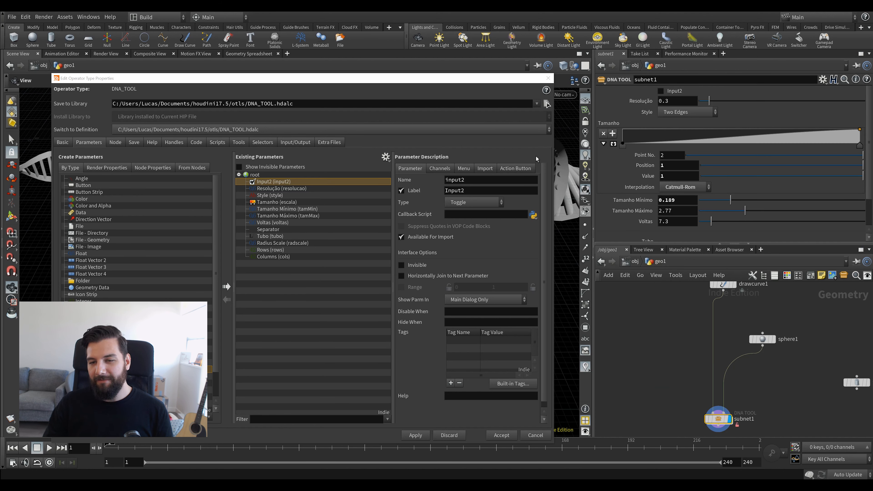
Save subnet1's node type, and lock the node by matching it to the current definition.
right_click(719, 426)
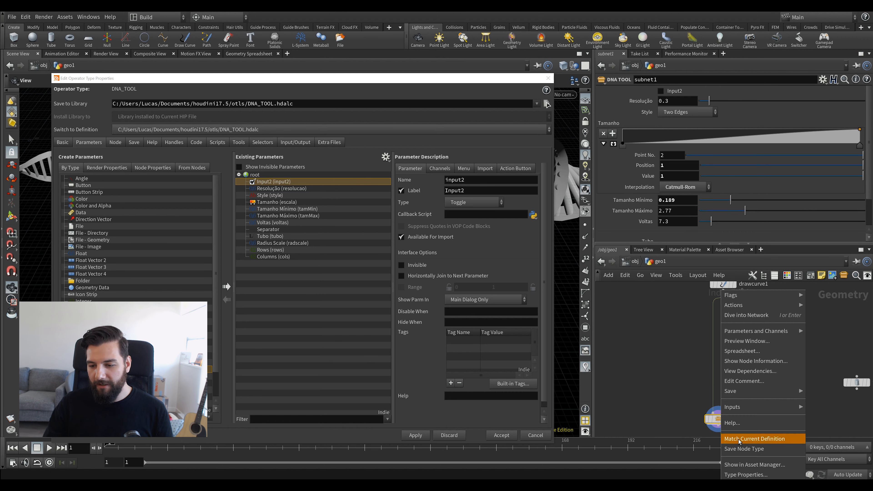
click(747, 448)
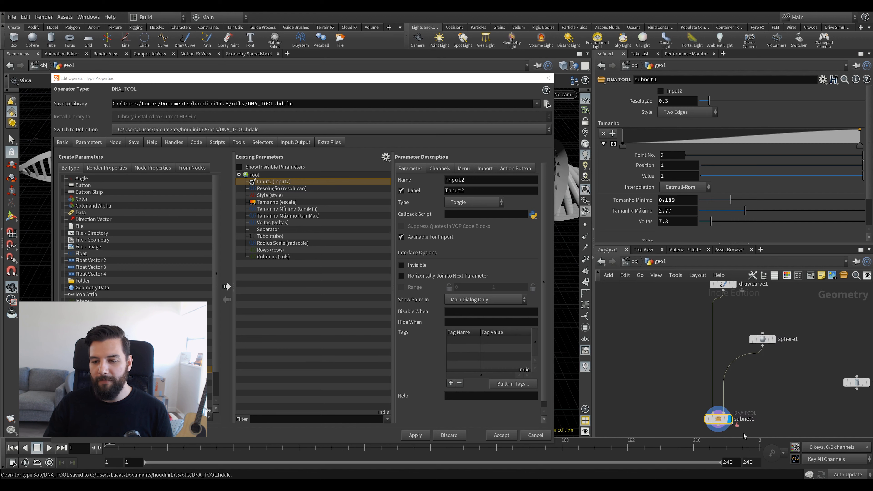
right_click(716, 420)
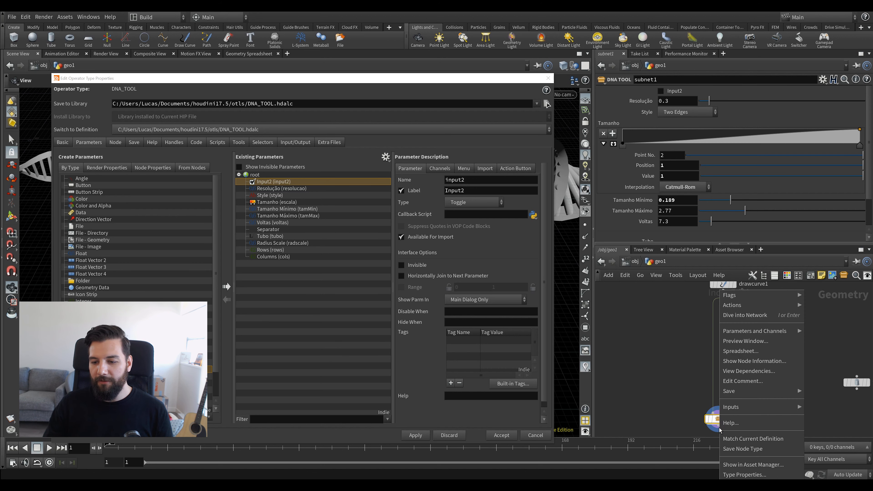
click(742, 439)
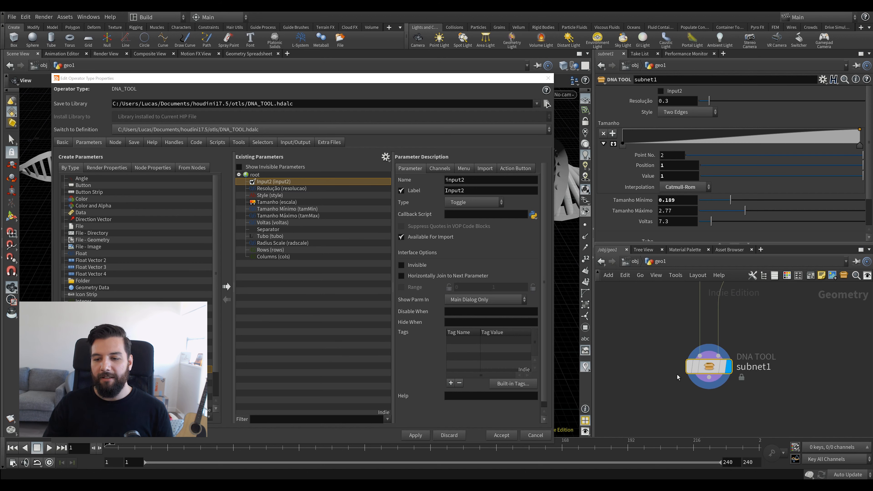
scroll(710, 372, down, 3)
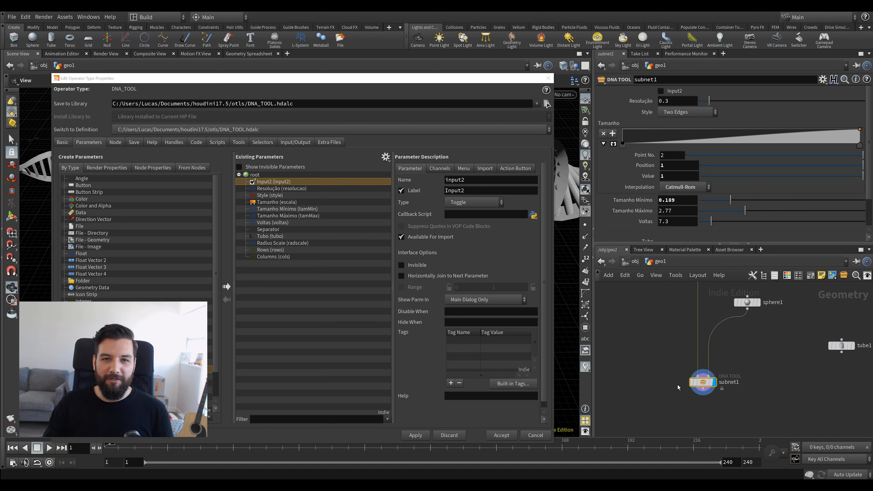
Accept the DNA_TOOL type properties with Unlock and Save, and match subnet1 to the current definition again.
click(501, 435)
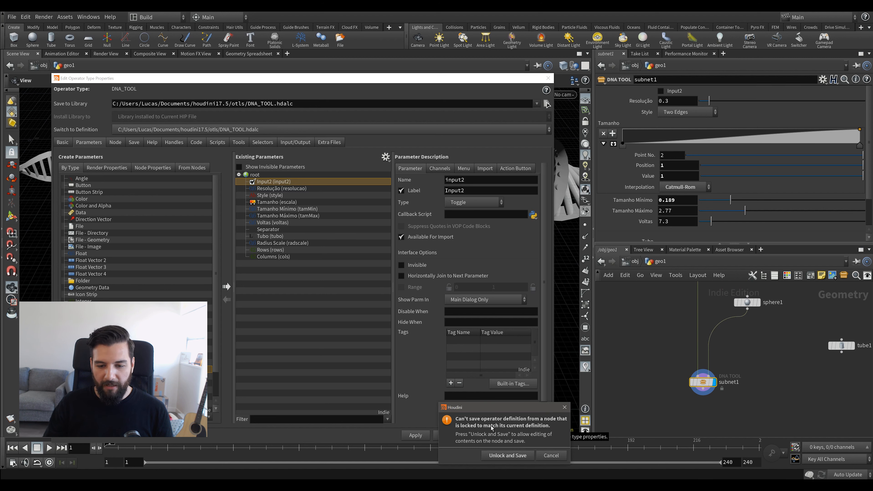
drag(507, 413, 532, 366)
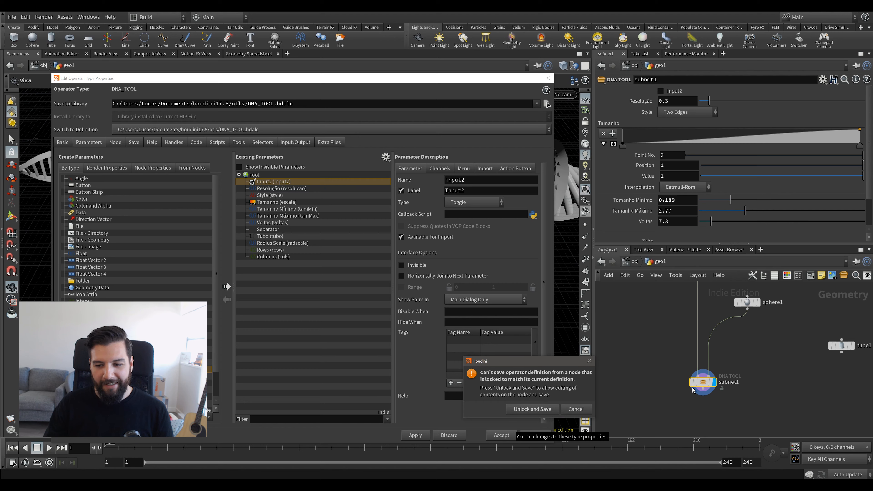
click(531, 409)
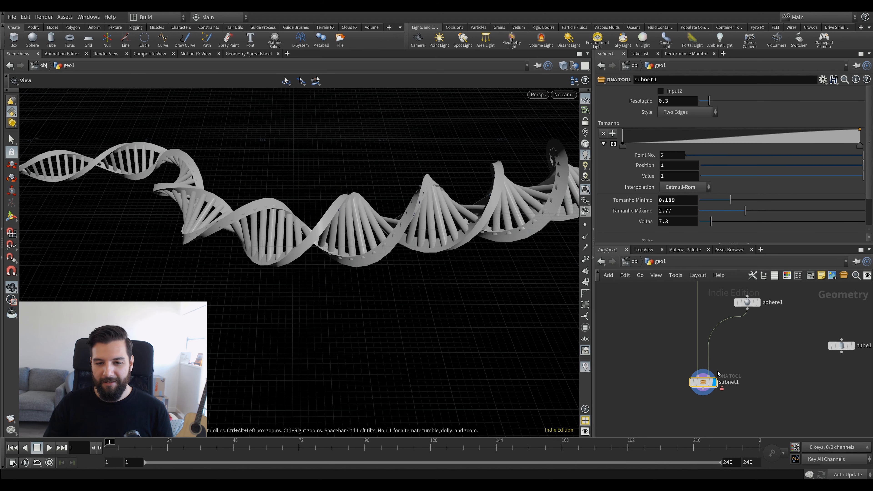
right_click(708, 386)
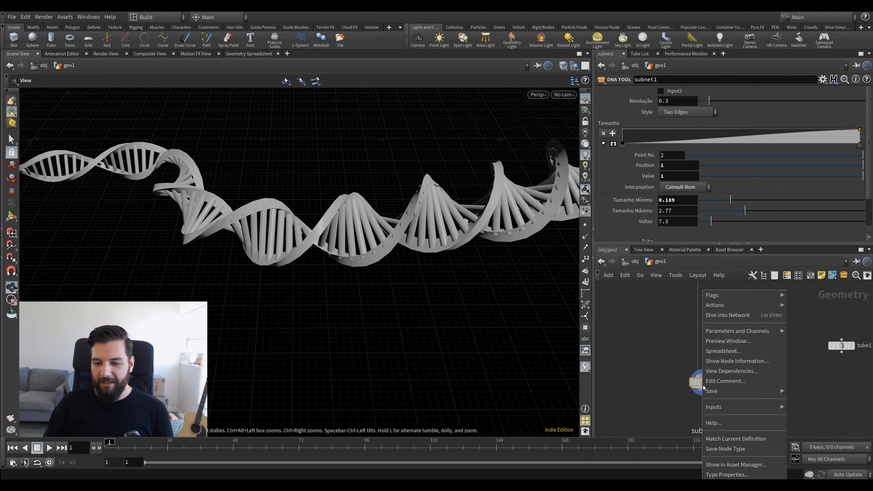
click(732, 441)
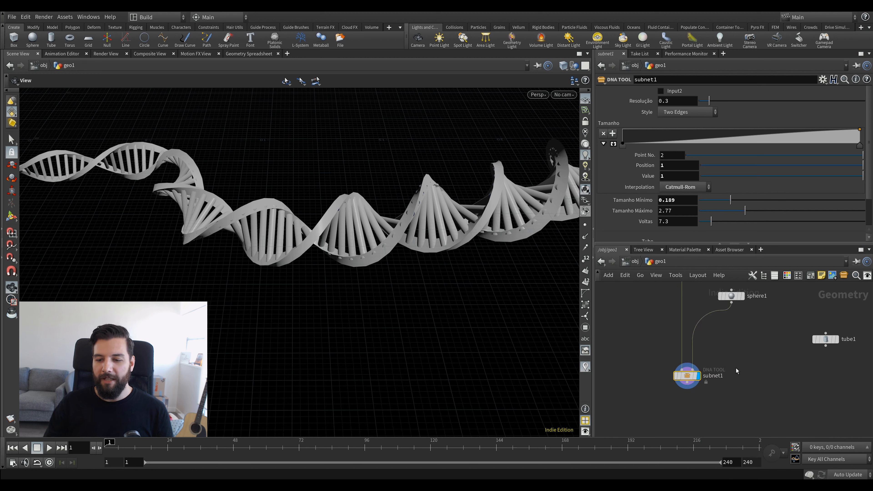
key(Tab)
mouse_move(769, 128)
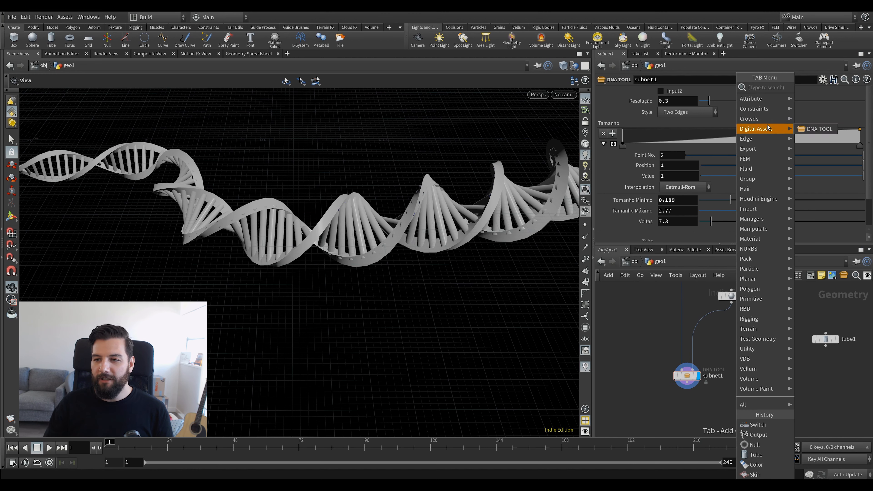
key(Escape)
key(h)
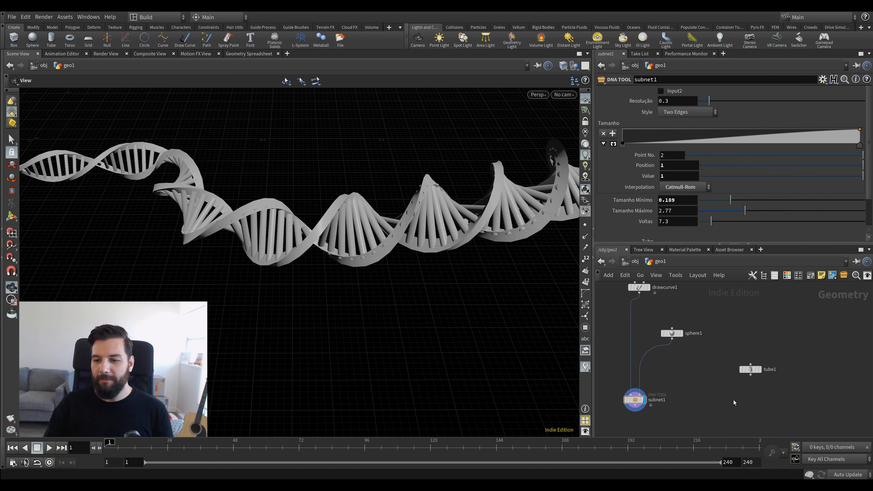
key(Tab)
key(Escape)
Place a new DNA TOOL digital asset node in geo1, between sphere1 and tube1.
key(Tab)
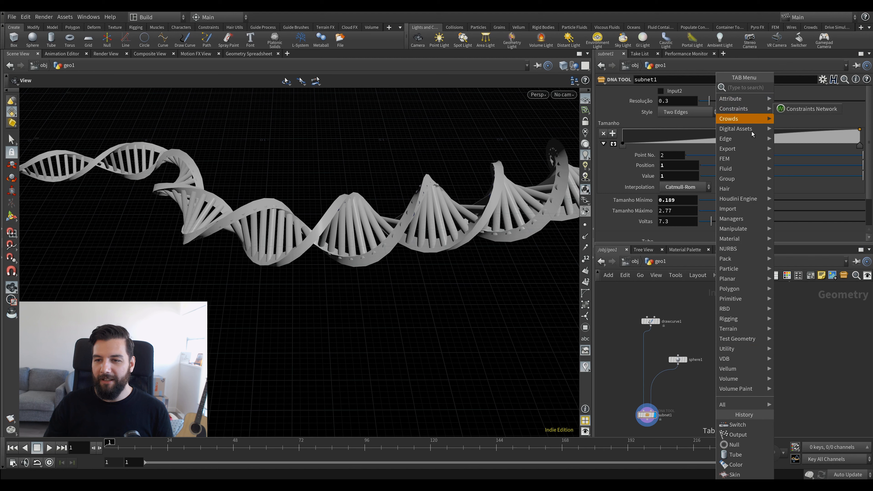
click(795, 128)
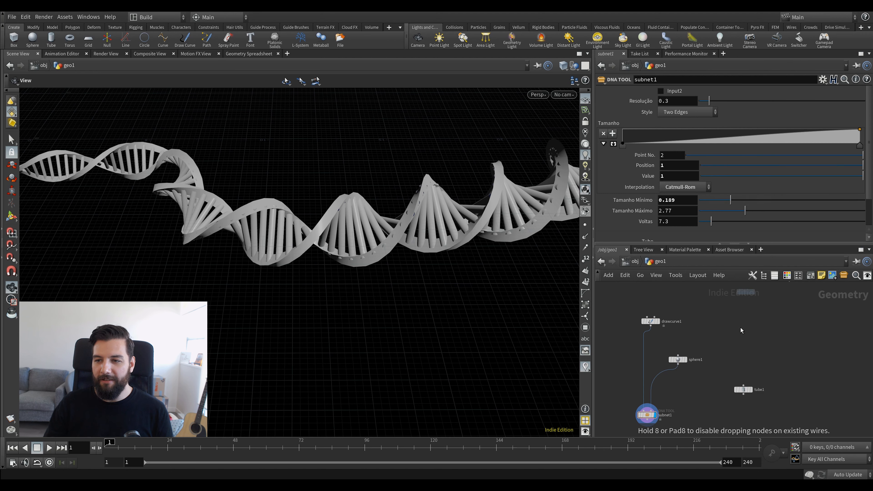
click(740, 360)
scroll(770, 354, up, 2)
scroll(738, 358, up, 1)
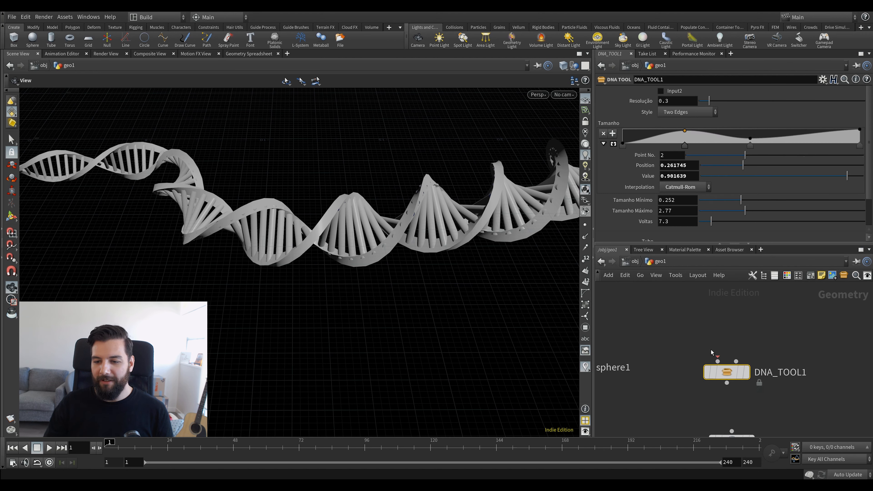
scroll(750, 370, up, 1)
scroll(750, 373, down, 3)
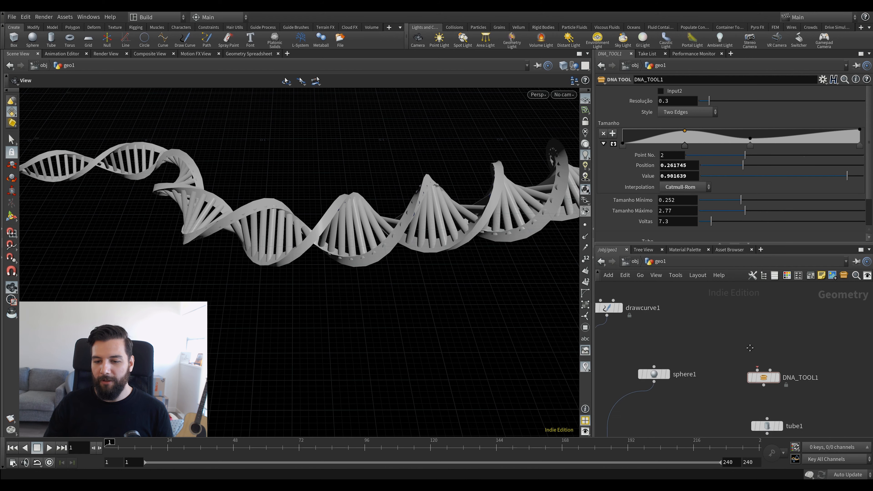
Display DNA_TOOL1, and wire drawcurve1 into its first input and sphere1 into its second.
click(762, 388)
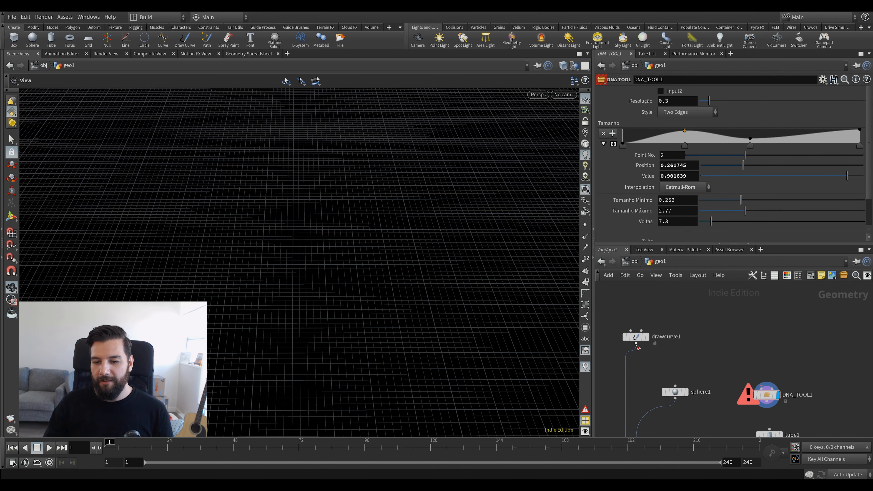
click(762, 387)
drag(679, 392, 784, 332)
click(780, 340)
key(Escape)
click(780, 340)
click(772, 389)
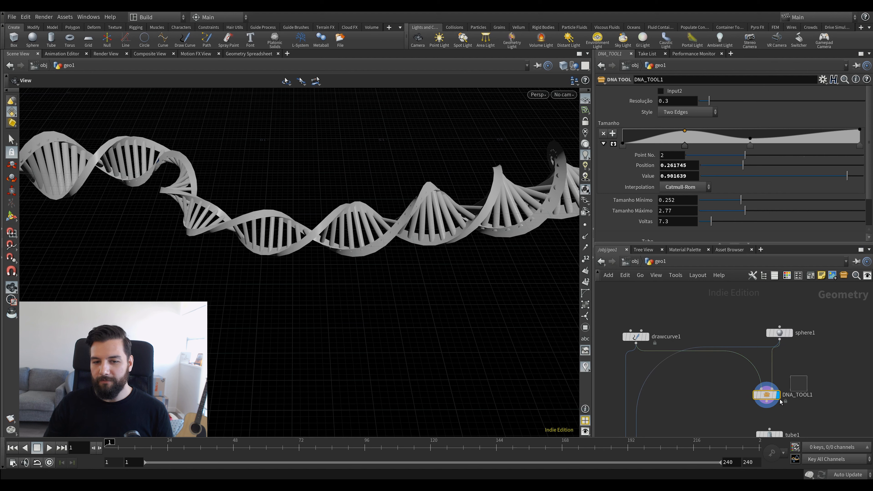
Adjust DNA_TOOL1 to Tamanho Mínimo 0.569, Tamanho Máximo 2.19, Voltas 5.2 and Resolução 0.432.
drag(742, 200, 708, 222)
drag(709, 101, 717, 101)
drag(447, 179, 519, 178)
drag(717, 100, 714, 100)
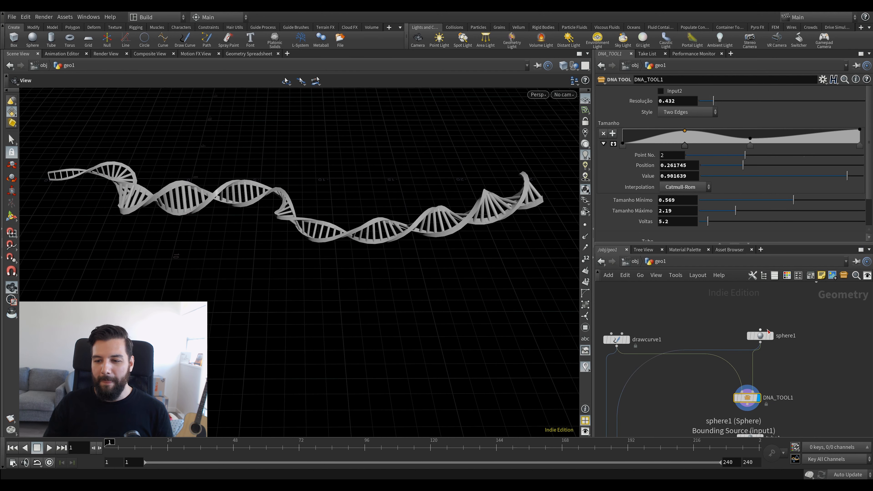
Add a Platonic Solids node as DNA_TOOL1's second input in place of sphere1, and enable the Input2 toggle.
key(Tab)
text(plat)
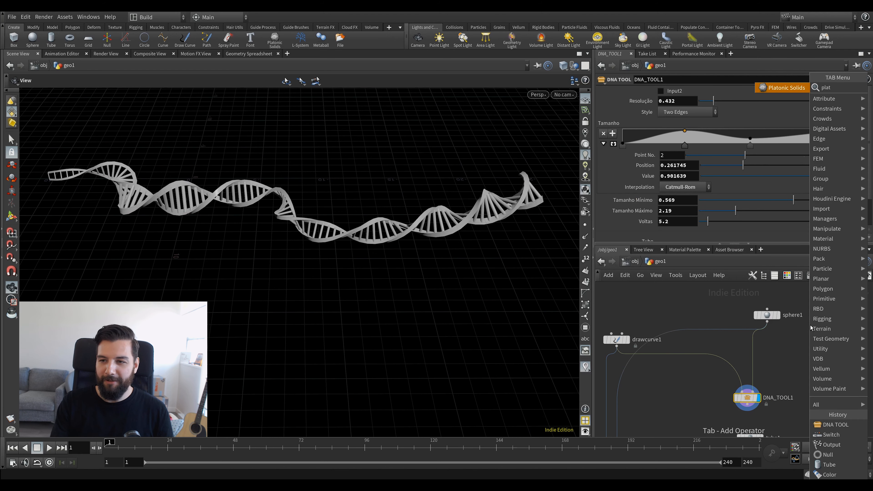
key(Return)
click(810, 325)
drag(809, 333, 753, 391)
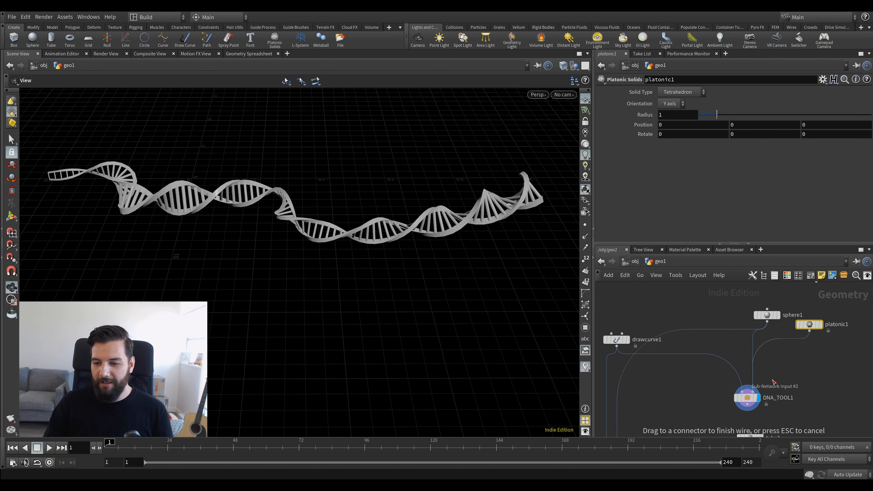
drag(804, 325, 803, 335)
click(747, 398)
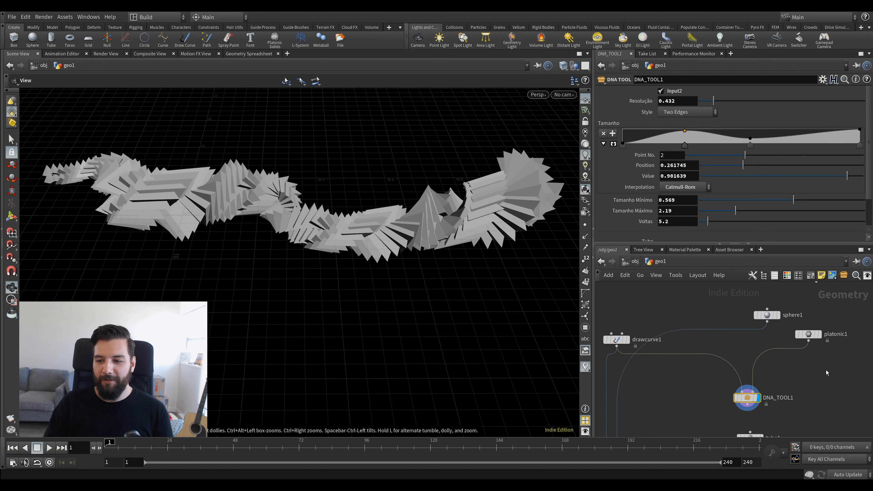
Set platonic1's Radius to 0.2 and its Solid Type to Utah Teapot, and inspect the strand up close.
click(809, 335)
middle_drag(686, 114, 648, 114)
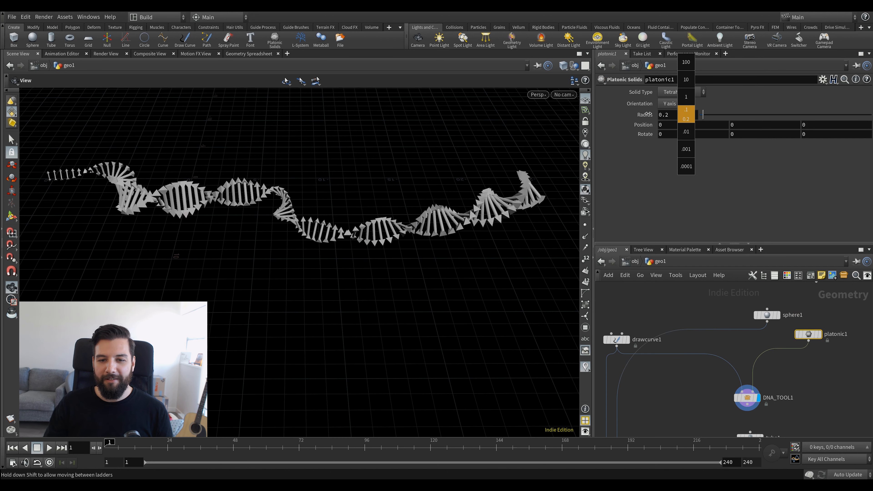
click(679, 92)
click(680, 161)
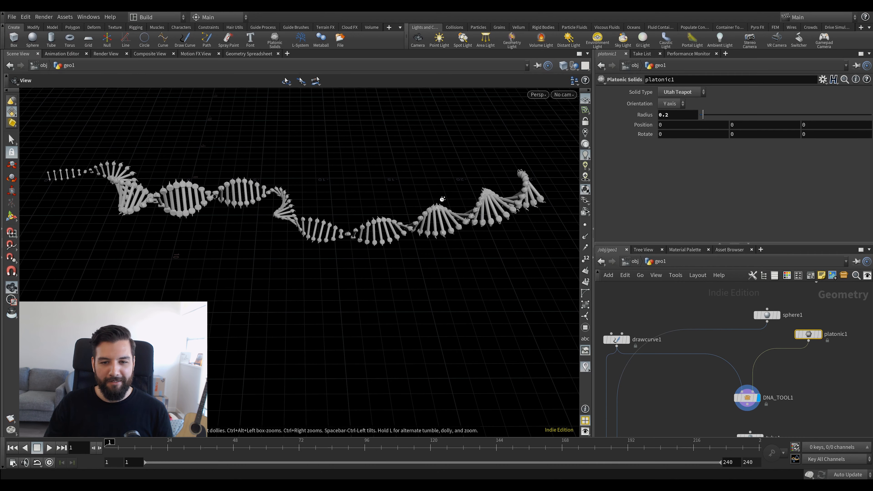
middle_drag(358, 223, 400, 199)
scroll(395, 201, up, 1)
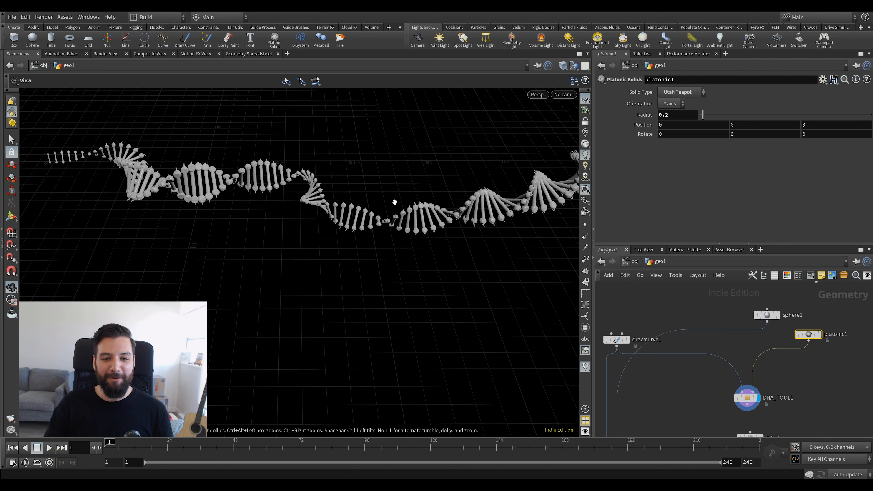
right_drag(395, 202, 448, 175)
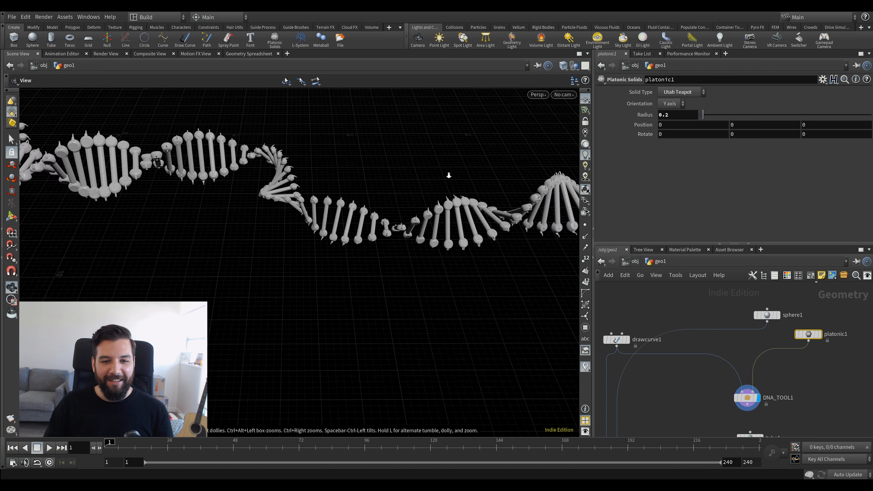
Set platonic1's Radius to 0.5 and view the strand with the larger teapots.
right_click(448, 174)
click(361, 202)
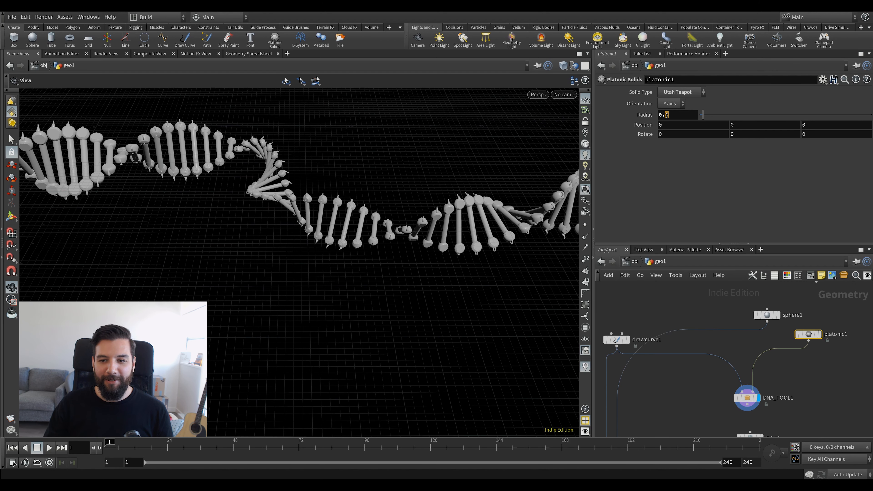
text(5)
key(Return)
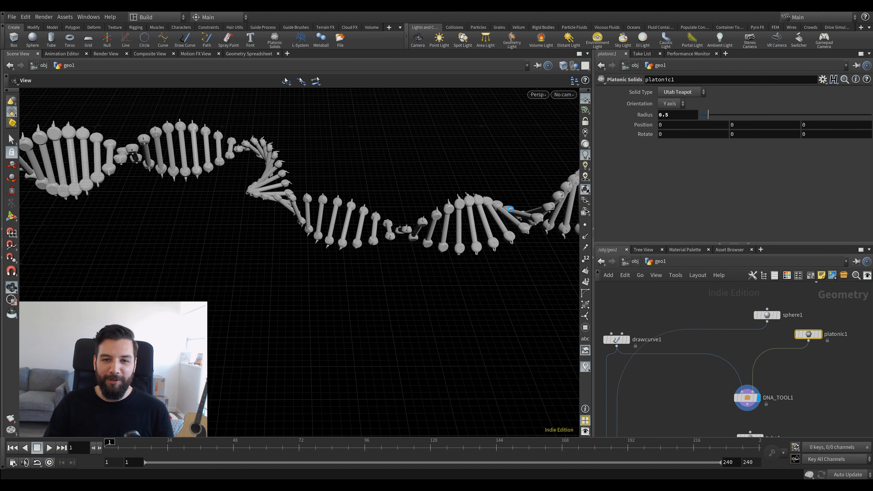
drag(494, 213, 442, 232)
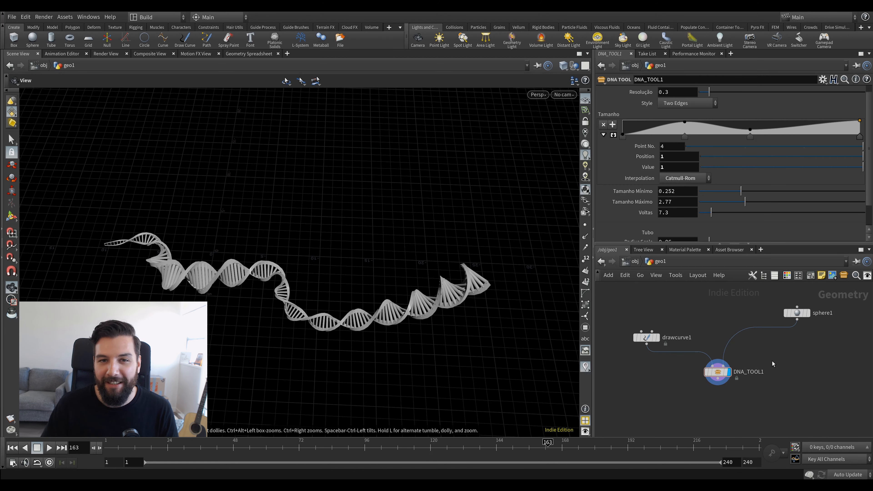
Review DNA_TOOL1's existing parameters, including Resolução and Rows, in the Edit Parameter Interface window, and close it.
middle_drag(772, 361, 782, 363)
middle_drag(724, 378, 728, 360)
right_click(727, 359)
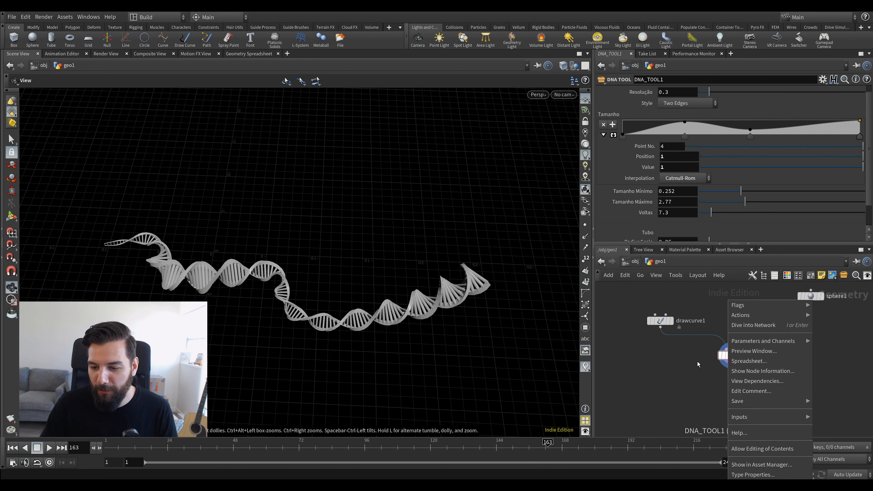
click(687, 362)
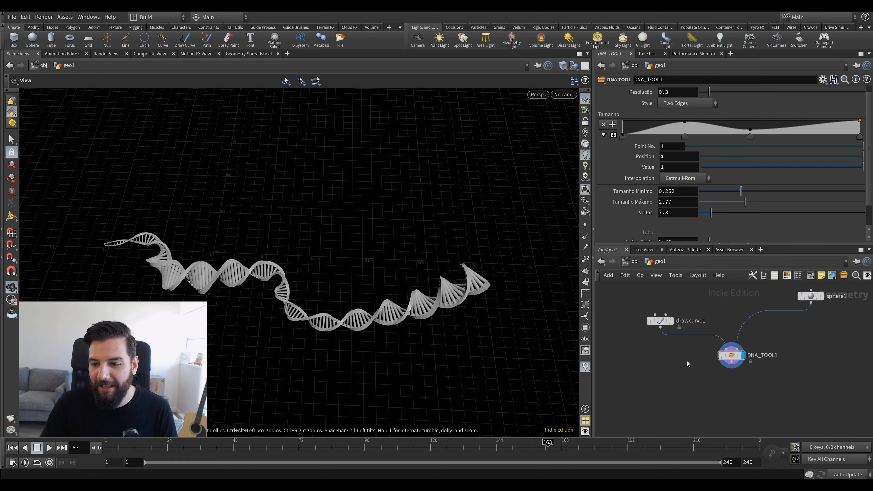
click(823, 78)
click(788, 90)
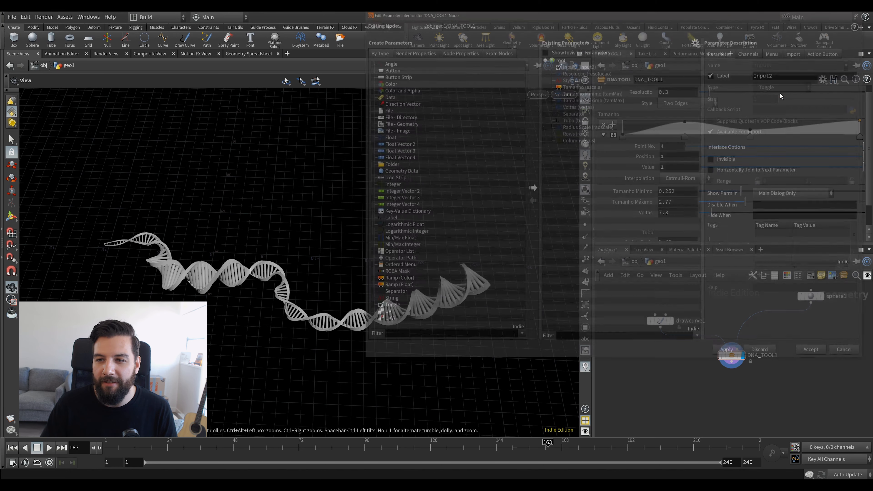
drag(504, 18, 382, 91)
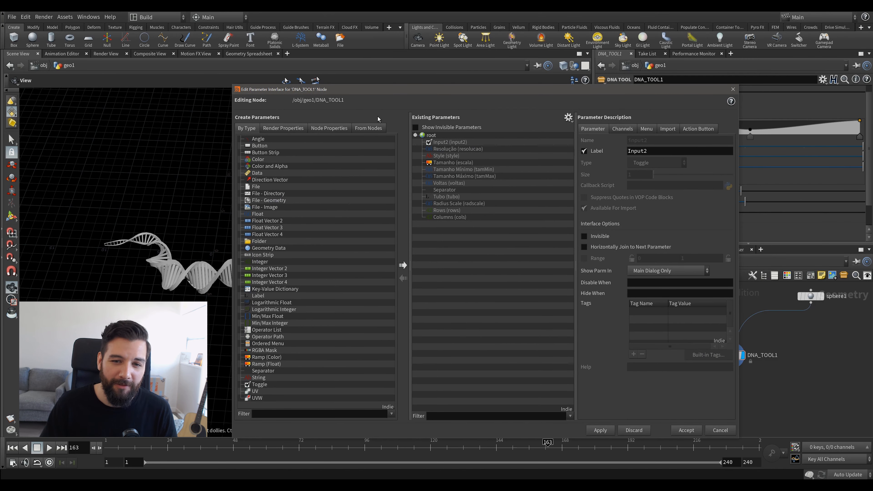
click(447, 197)
click(474, 148)
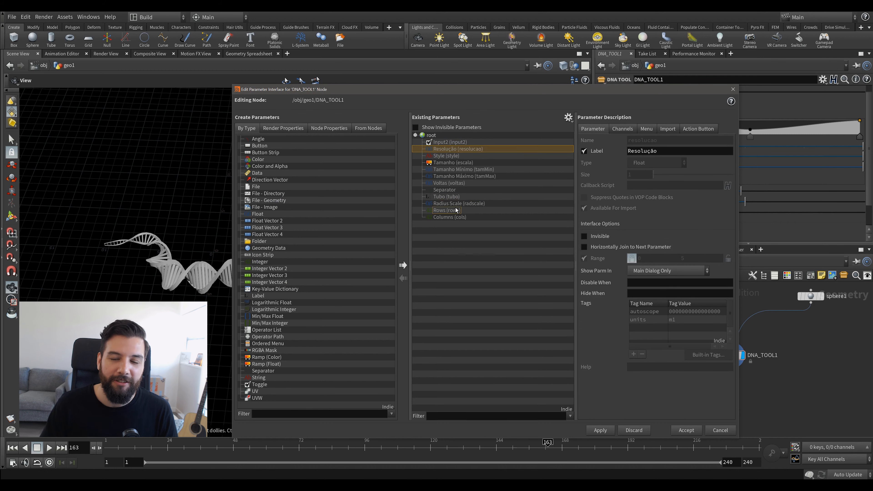
click(447, 210)
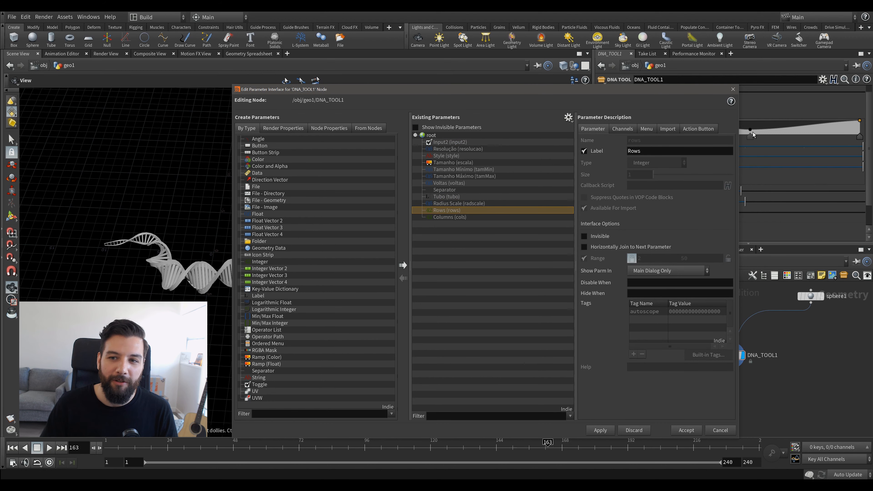
click(734, 90)
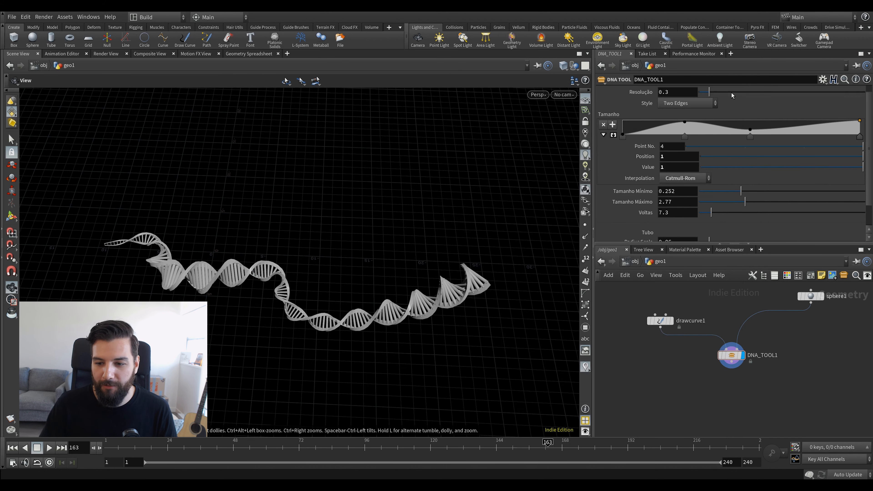
Open DNA_TOOL1's Type Properties and look through its sections, from Node and Save to Code, Scripts and Extra Files.
right_click(732, 363)
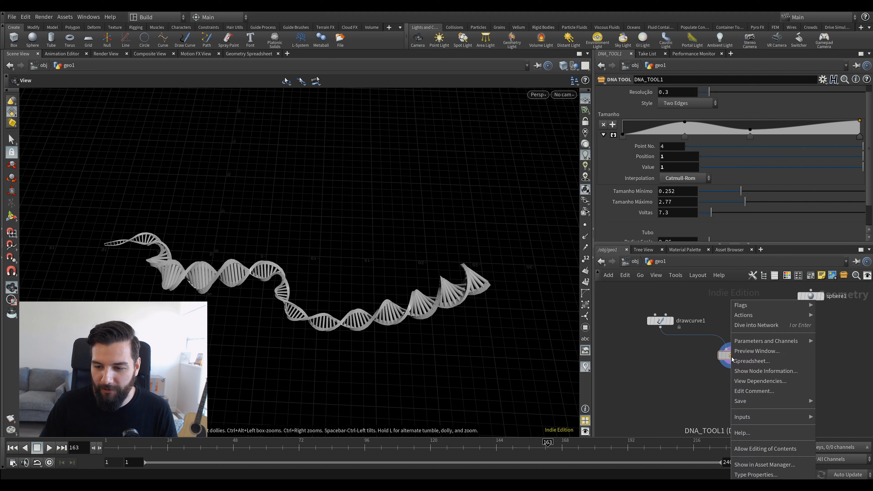
click(759, 476)
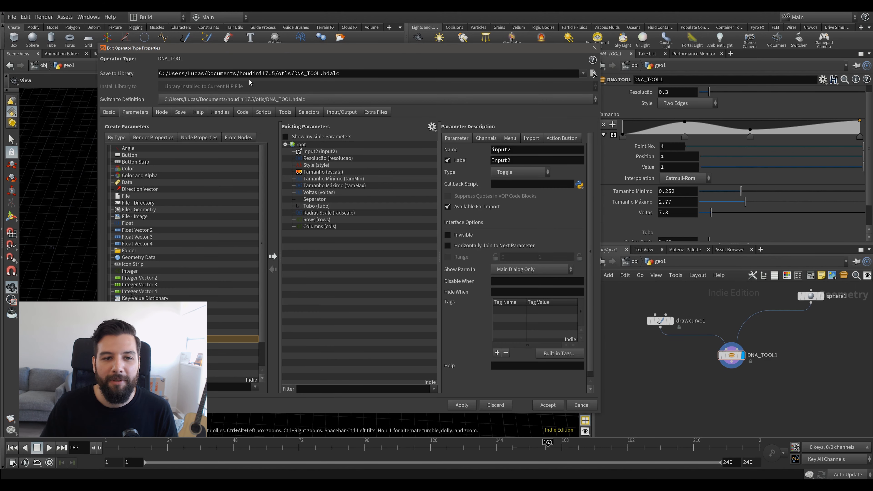
drag(348, 57, 380, 57)
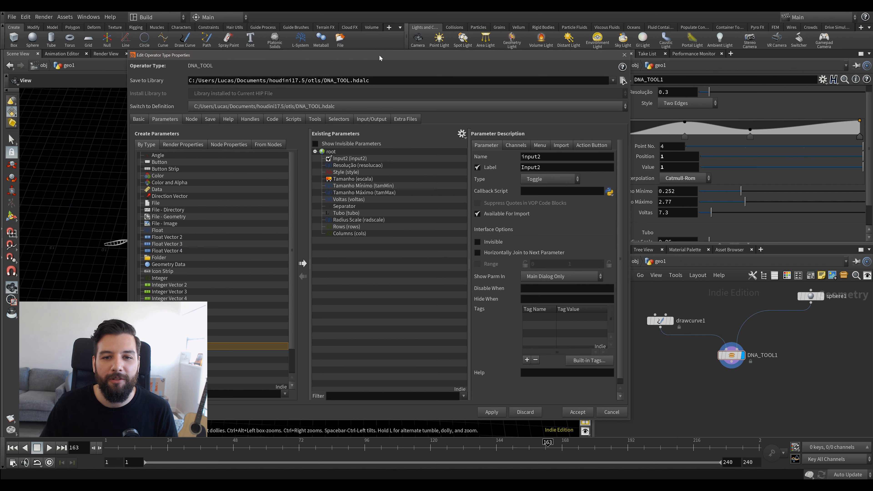
click(185, 119)
click(208, 119)
click(271, 120)
click(256, 119)
click(271, 119)
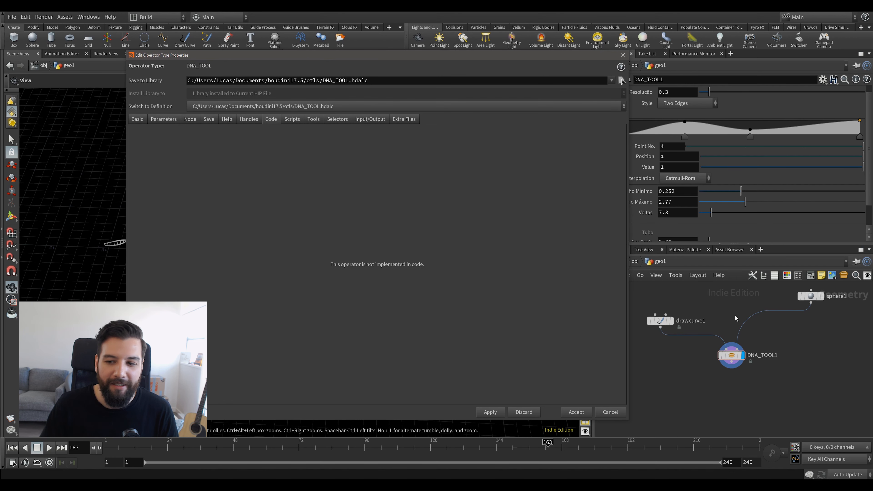
click(290, 119)
click(339, 120)
click(368, 120)
click(402, 119)
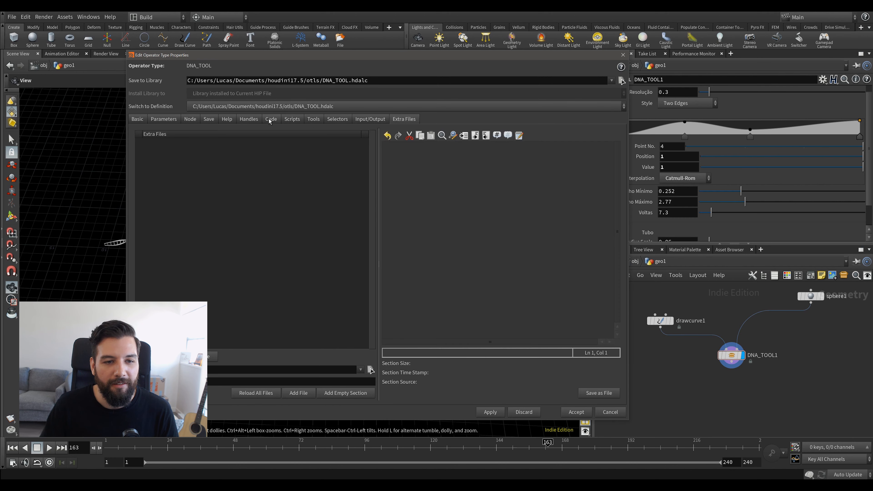
Set the asset's Input 1 Label to Curva and apply the change.
click(370, 119)
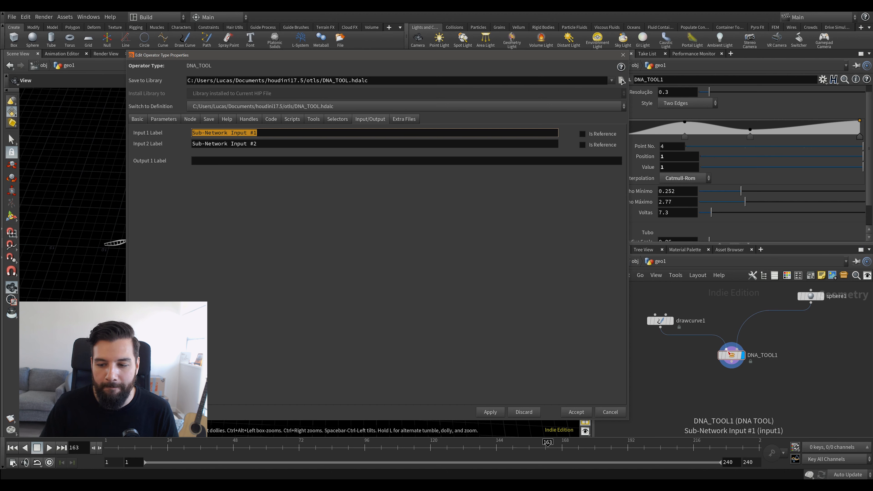
text(Curva)
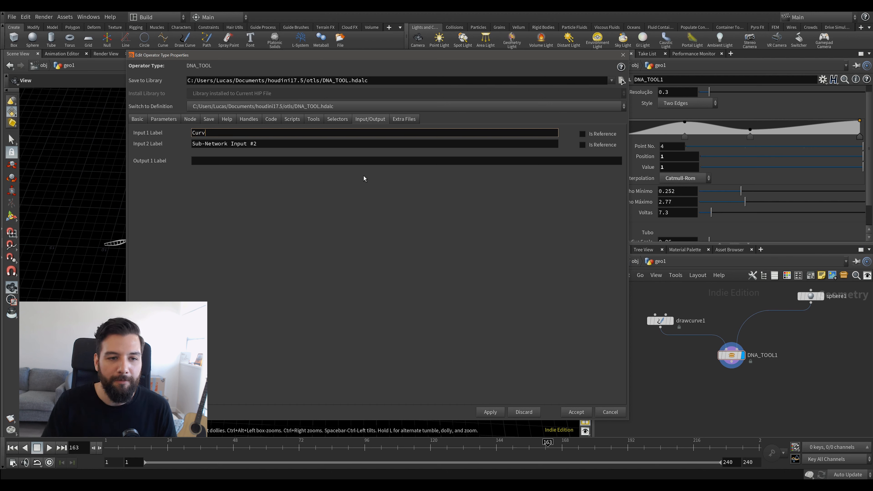
key(Return)
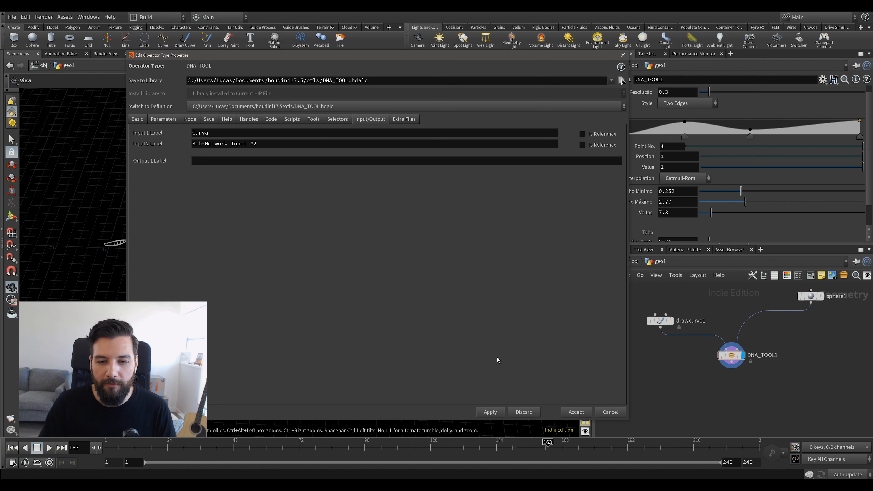
click(491, 412)
click(491, 434)
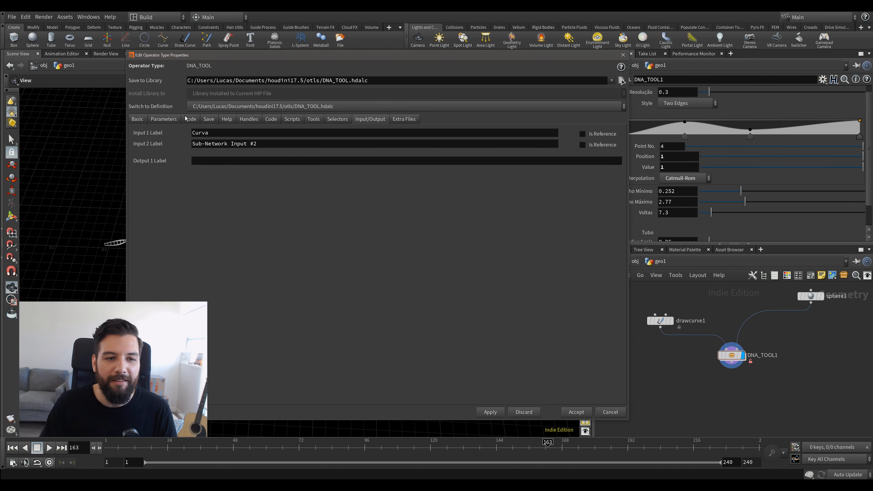
Examine the defaults of Resolução, Style, Tamanho, Tamanho Mínimo and Tamanho Máximo, and accept the type properties.
click(163, 119)
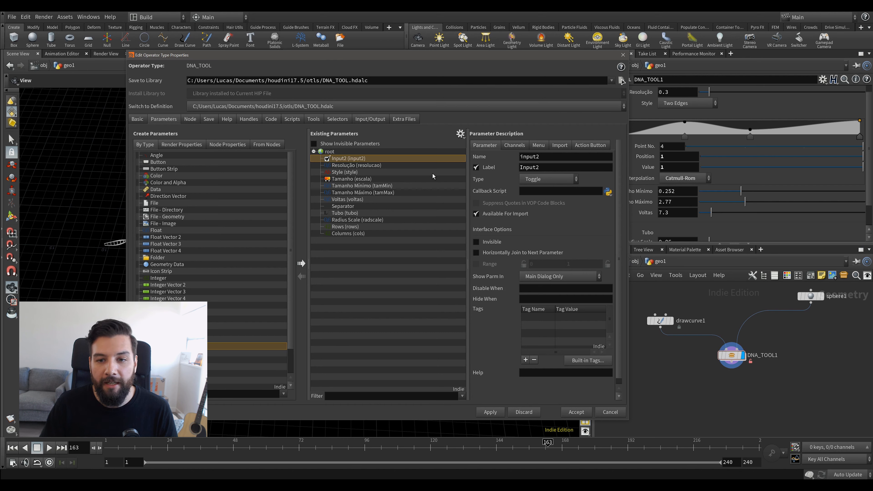
click(513, 145)
click(357, 166)
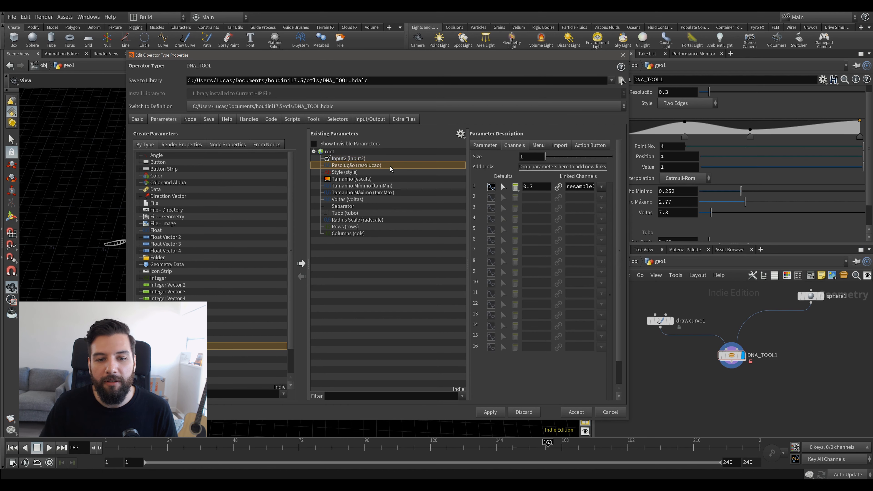
click(390, 173)
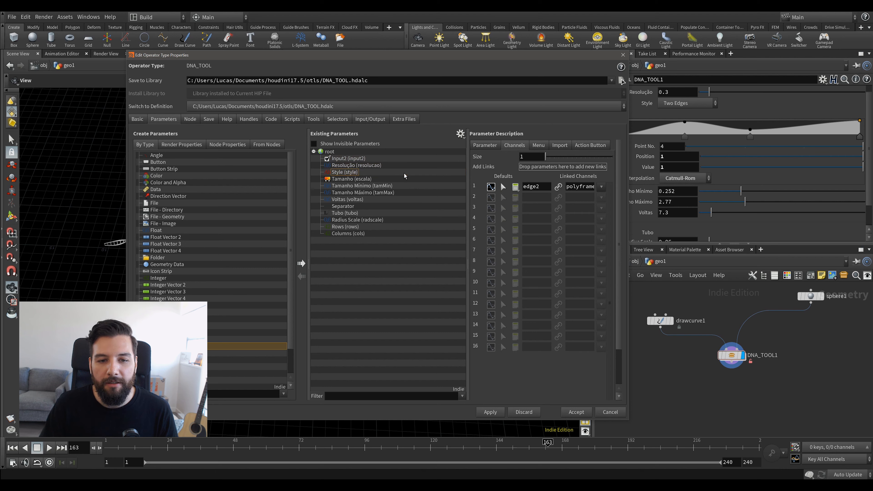
click(437, 179)
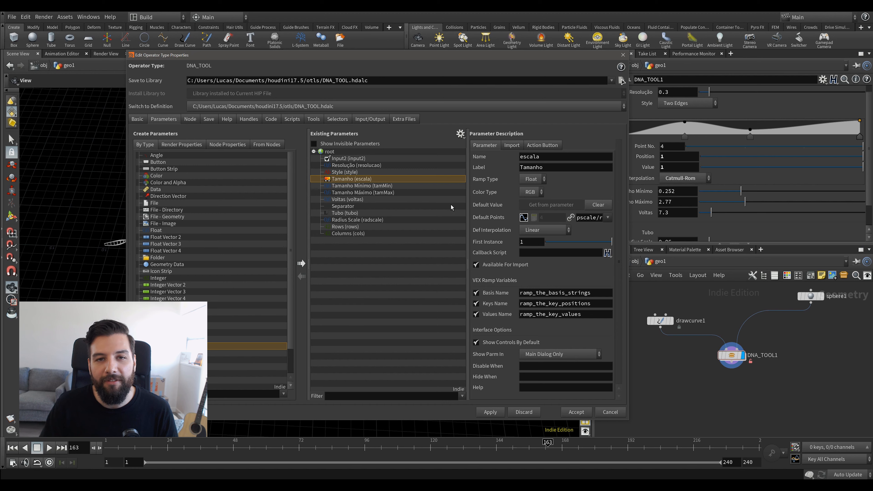
click(395, 186)
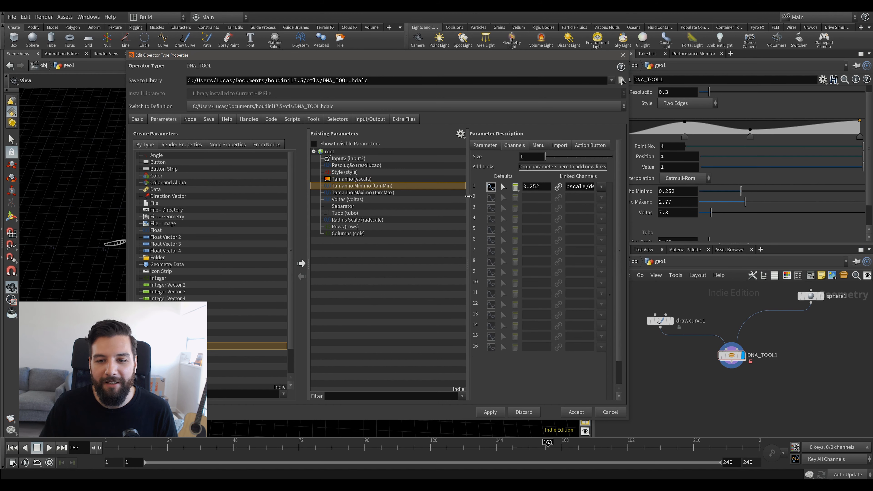
click(407, 193)
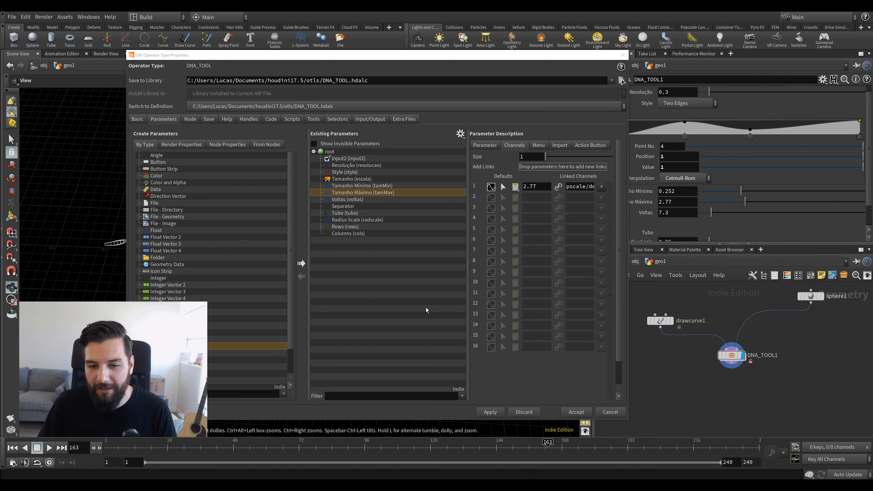
click(573, 413)
mouse_move(385, 256)
mouse_down()
mouse_move(359, 275)
mouse_move(389, 256)
mouse_up()
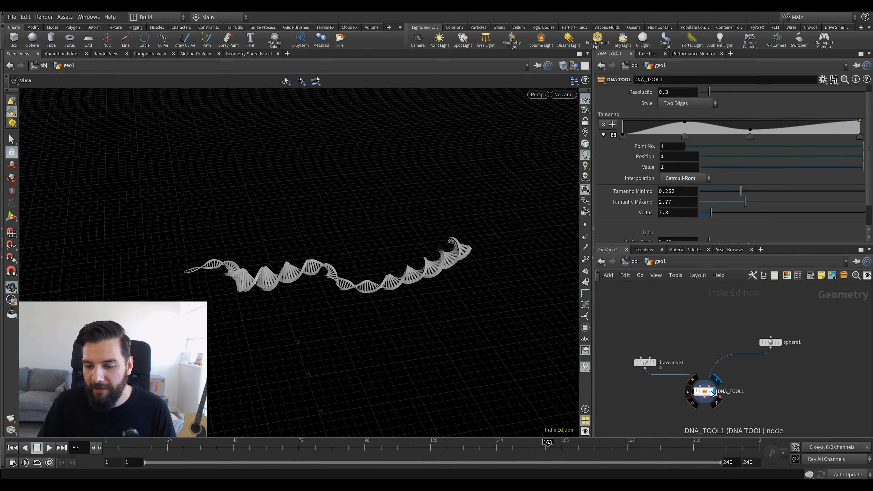
Add a Test Geometry: Pig Head node above drawcurve1 and display it.
key(Tab)
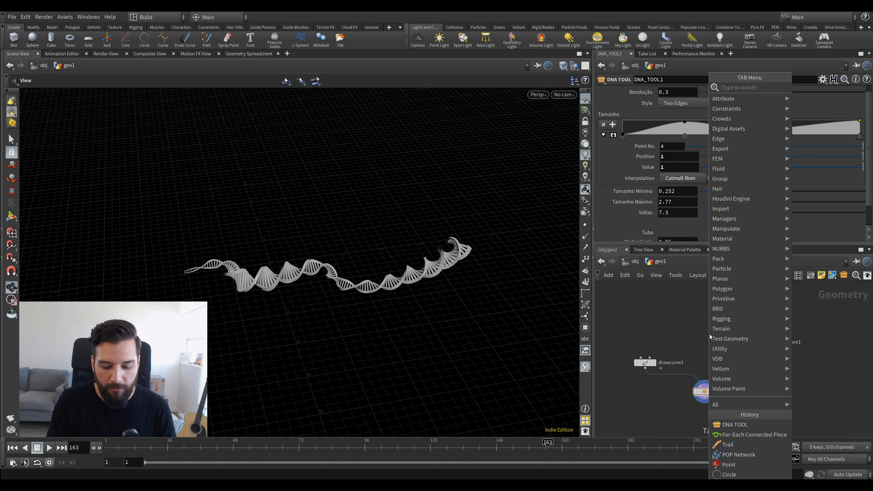
text(pig)
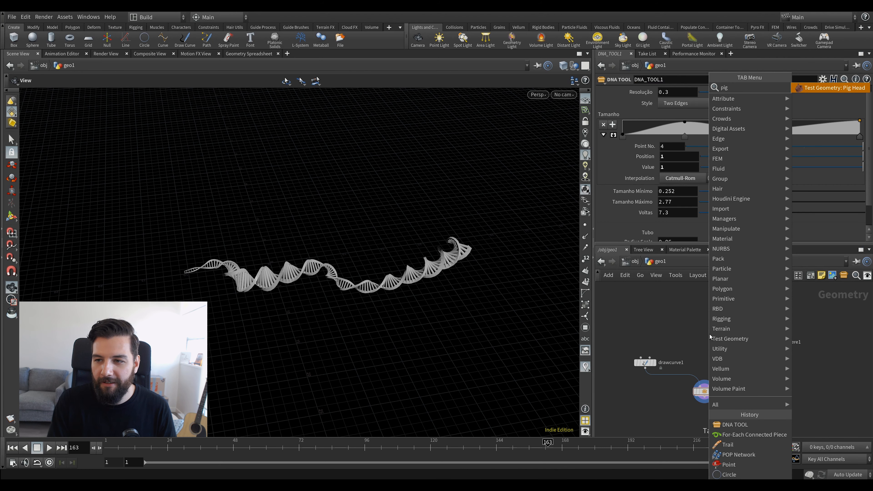
key(Return)
key(Return)
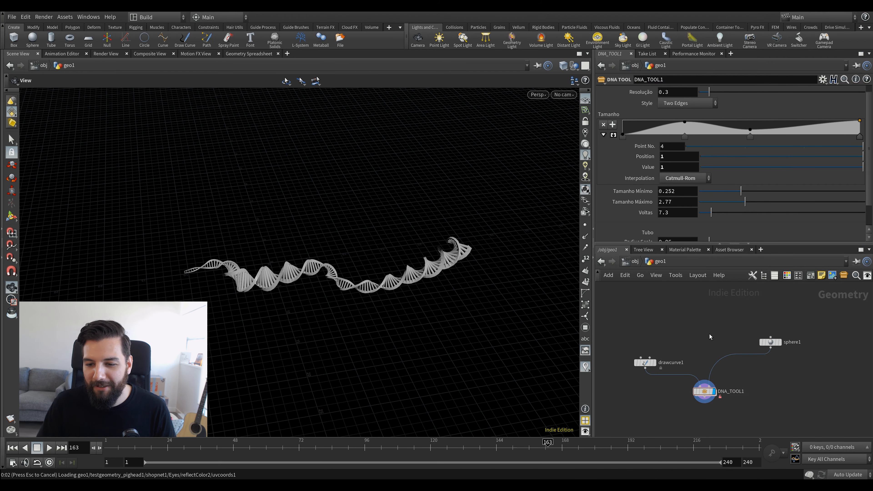
drag(709, 333, 670, 298)
click(678, 298)
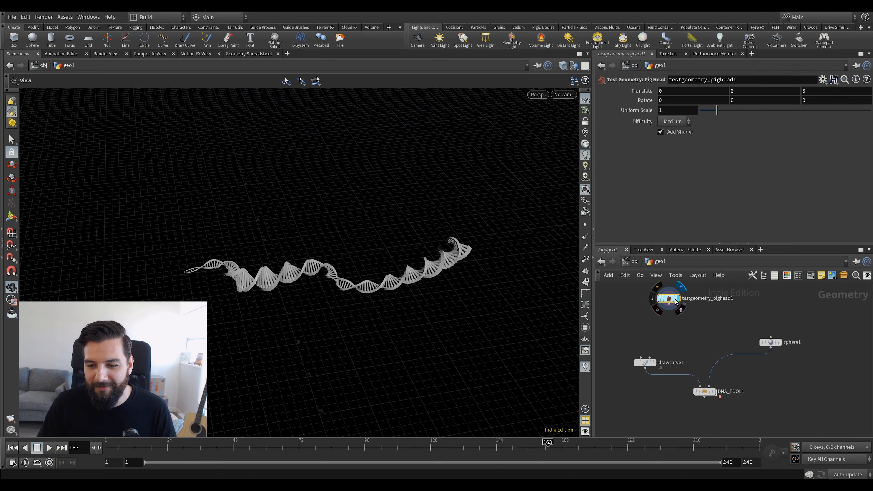
Set testgeometry_pighead1's Uniform Scale to 10 and hide the reference grid in the viewport.
click(672, 113)
text(0)
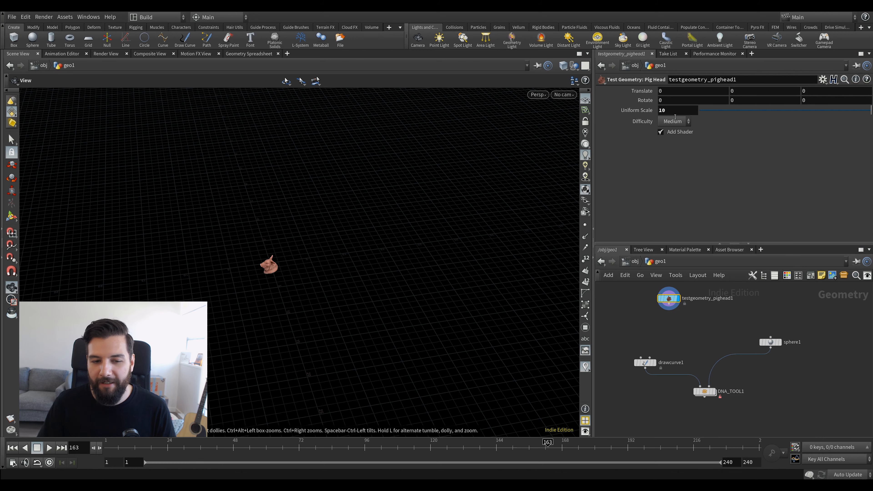
key(Return)
right_click(671, 114)
click(254, 298)
drag(253, 298, 344, 213)
click(586, 100)
middle_drag(226, 221, 246, 214)
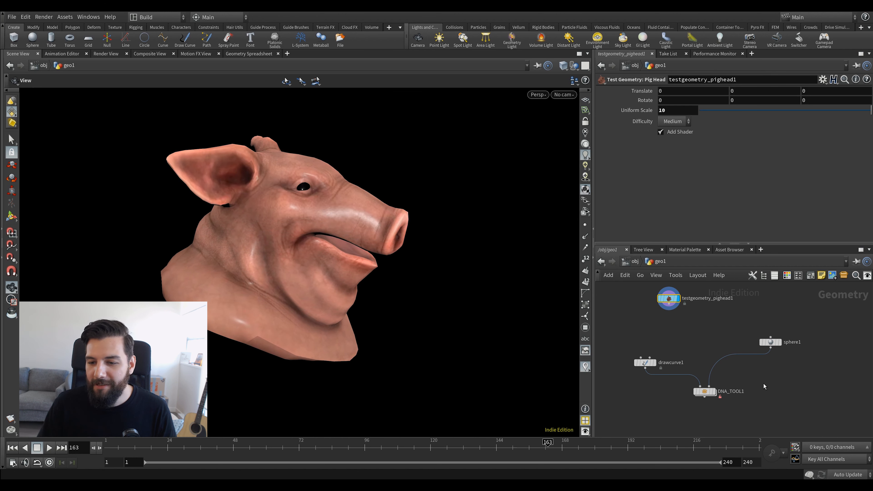
Add and display a Curve node beside the pig head, with testgeometry_pighead1 shown as a template.
middle_drag(725, 334, 737, 343)
drag(687, 311, 717, 315)
key(Tab)
text(curve)
key(Return)
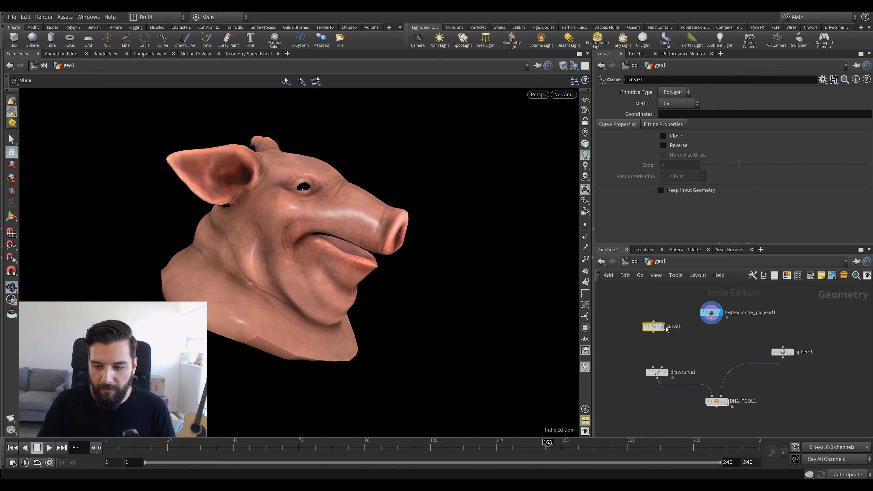
click(655, 327)
scroll(715, 325, up, 2)
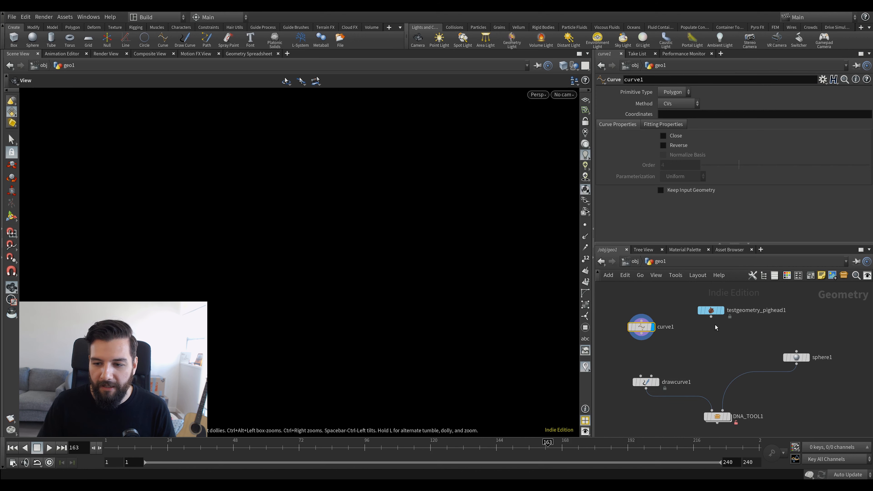
click(720, 309)
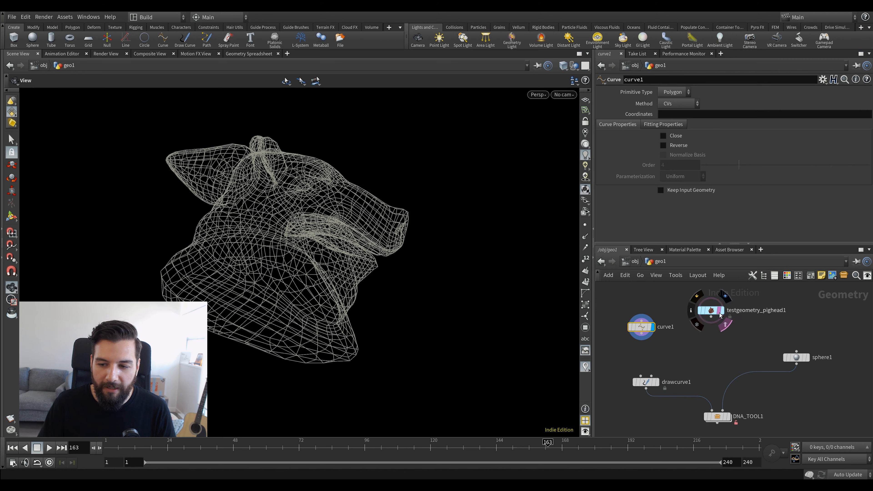
Show testgeometry_pighead1 as a shaded template, start editing curve1 in the viewport and enable primitive snapping.
click(720, 313)
drag(286, 221, 340, 269)
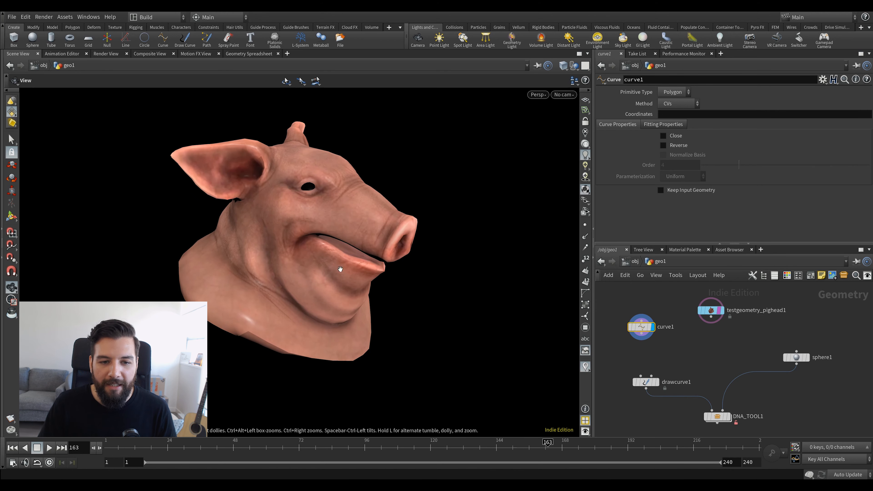
key(Return)
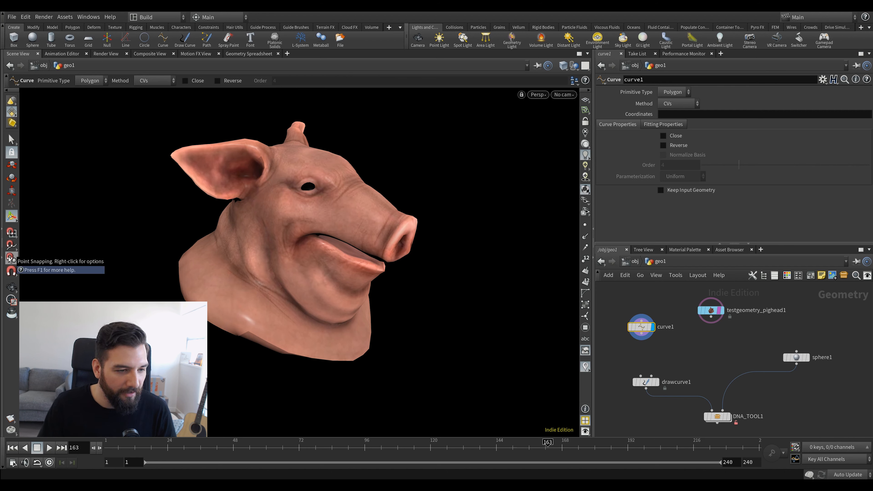
click(15, 245)
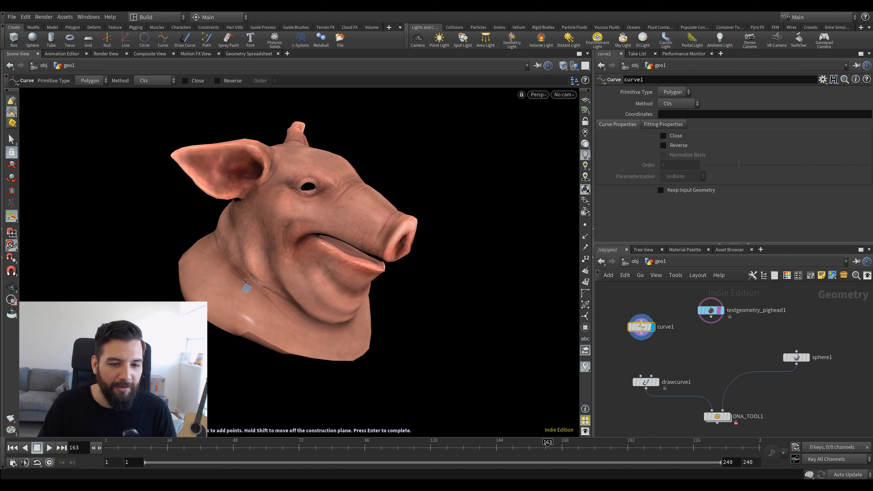
Draw curve1 as a chain of points snapped to the pig head, from the neck over the head to the opposite side.
alt+drag(341, 203, 374, 222)
alt+drag(332, 199, 223, 376)
alt+drag(227, 326, 246, 225)
key(Return)
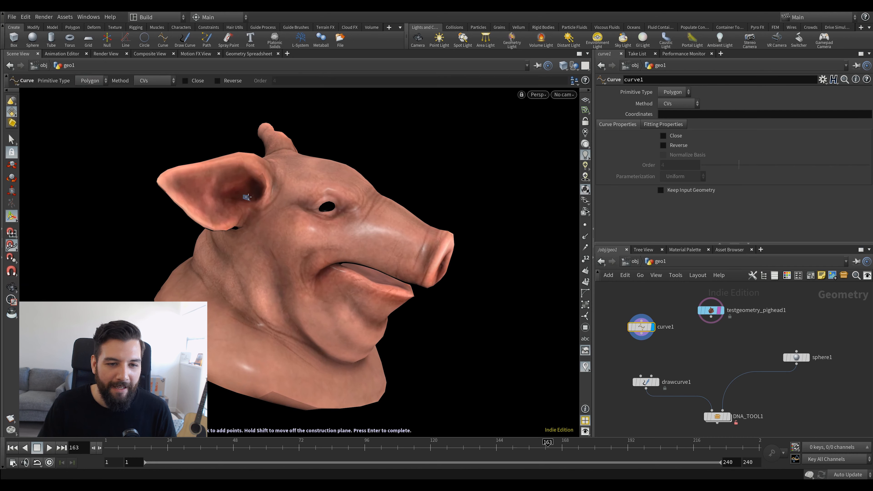
click(211, 343)
click(226, 321)
click(249, 288)
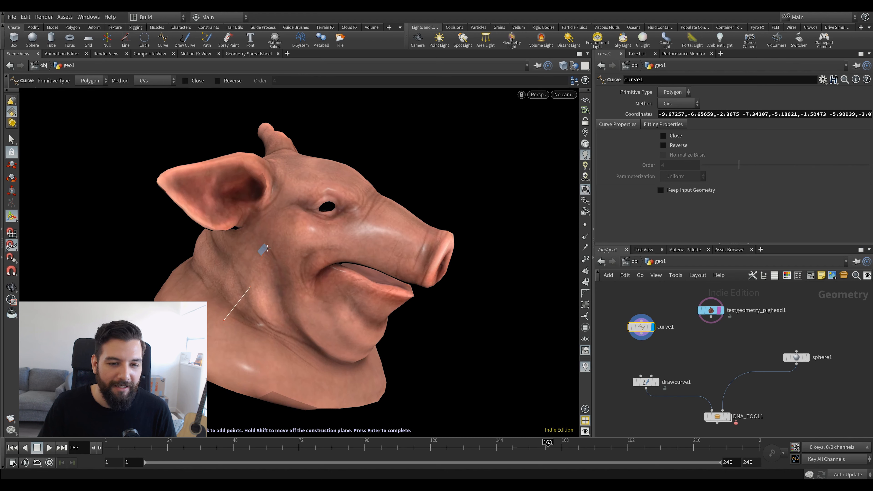
alt+drag(294, 170, 343, 189)
click(233, 167)
alt+drag(221, 181, 288, 196)
click(162, 225)
key(Return)
key(Escape)
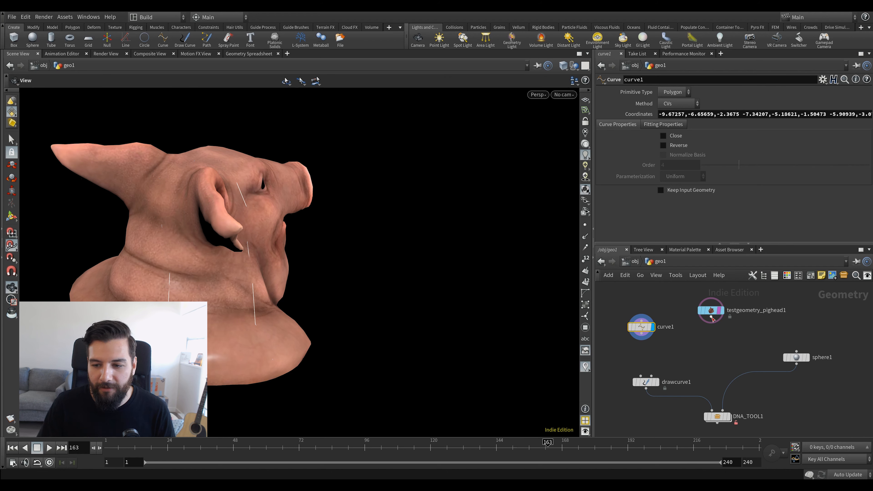
Turn off the pig head template and set curve1's Primitive Type to NURBS.
click(718, 310)
drag(247, 250, 156, 258)
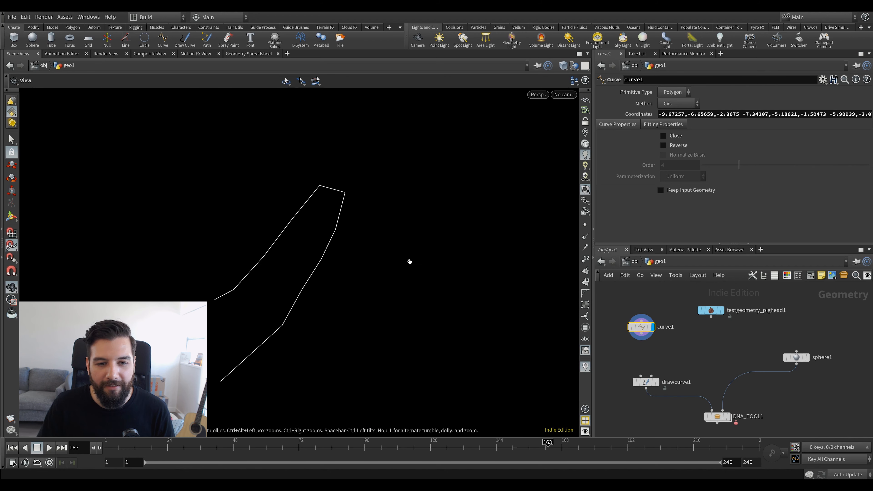
click(683, 93)
click(680, 114)
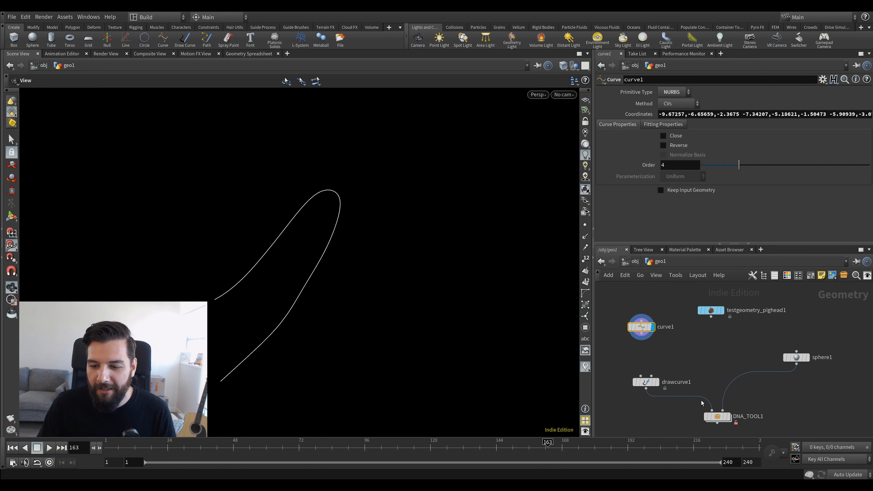
Display DNA_TOOL1 and replace drawcurve1 with curve1 as its first input.
click(729, 417)
click(712, 411)
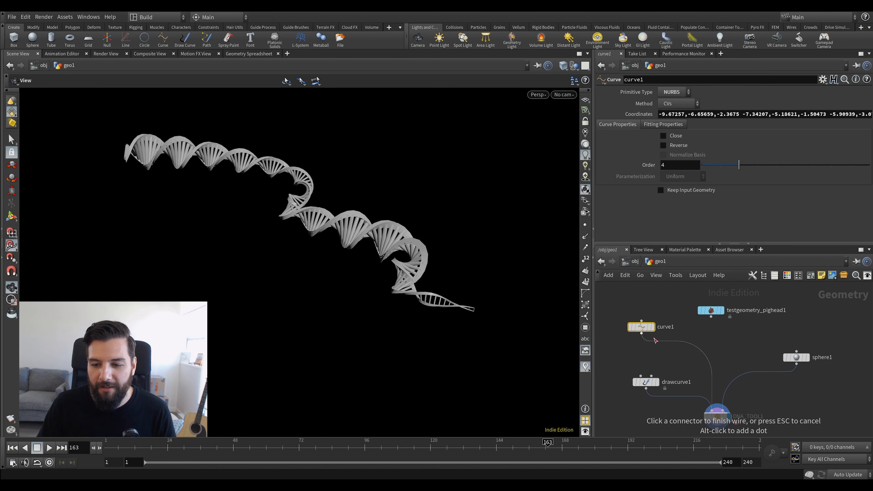
click(641, 334)
drag(501, 250, 556, 198)
Show testgeometry_pighead1 as a template and remove the middle point from DNA_TOOL1's Tamanho ramp.
click(720, 311)
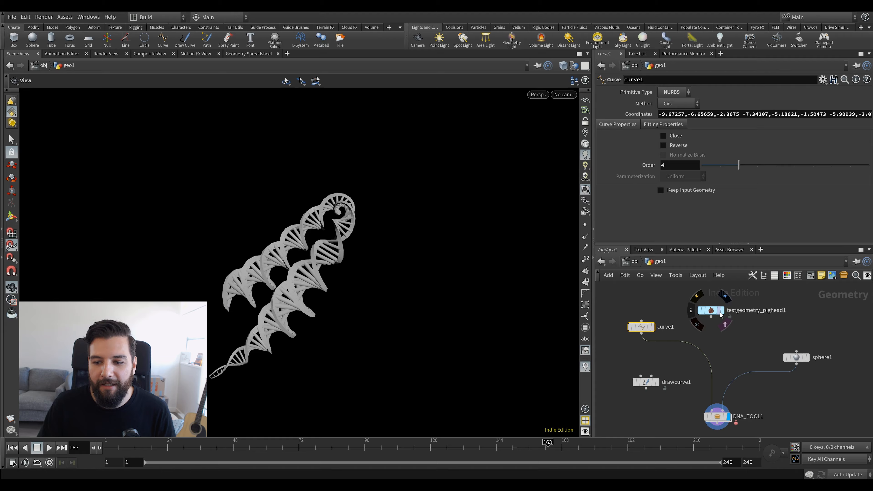
drag(368, 255, 414, 223)
scroll(374, 219, down, 4)
drag(752, 393, 702, 430)
drag(750, 139, 766, 165)
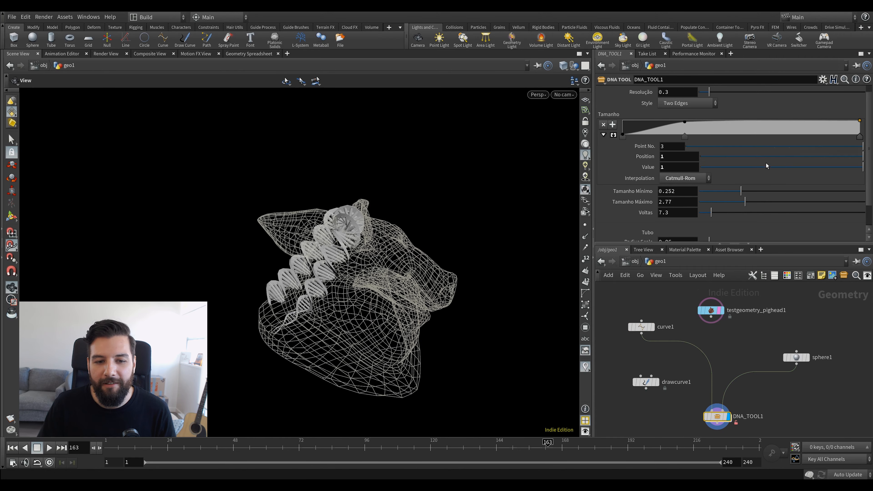
drag(686, 138, 861, 121)
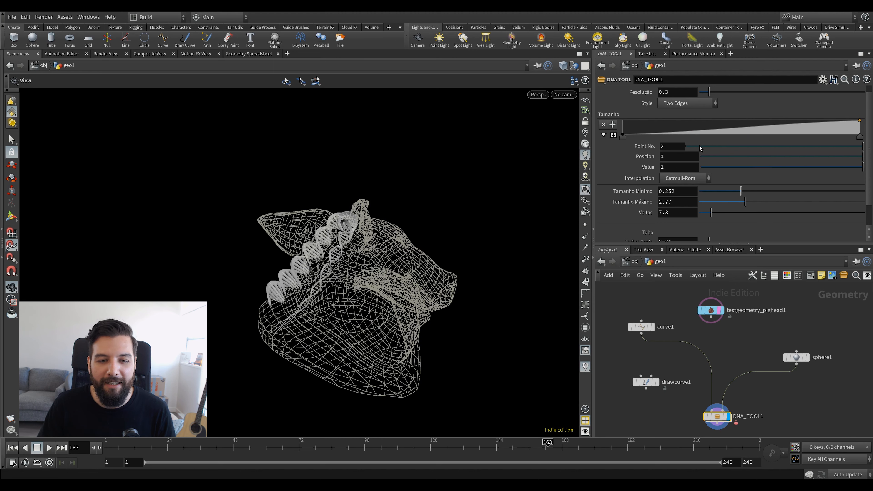
drag(331, 229, 258, 350)
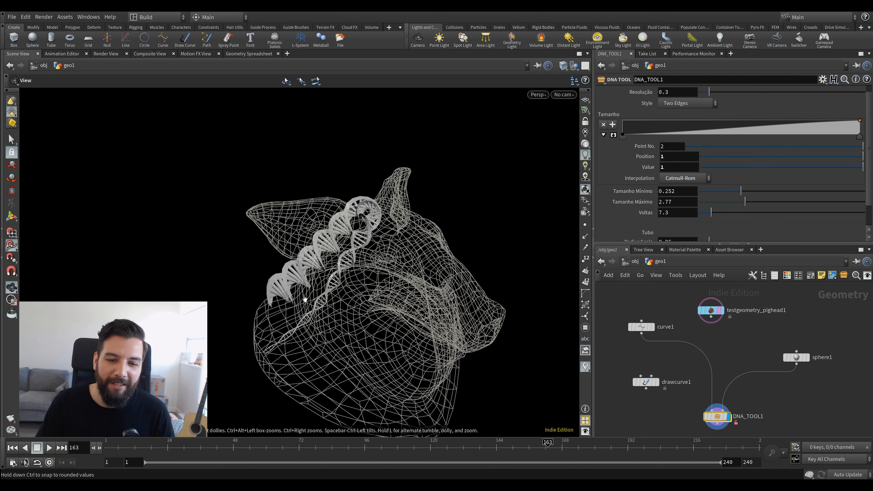
Move testgeometry_pighead1 aside, add a Draw Curve node near it and wire that node into DNA_TOOL1's first input.
drag(711, 310, 755, 304)
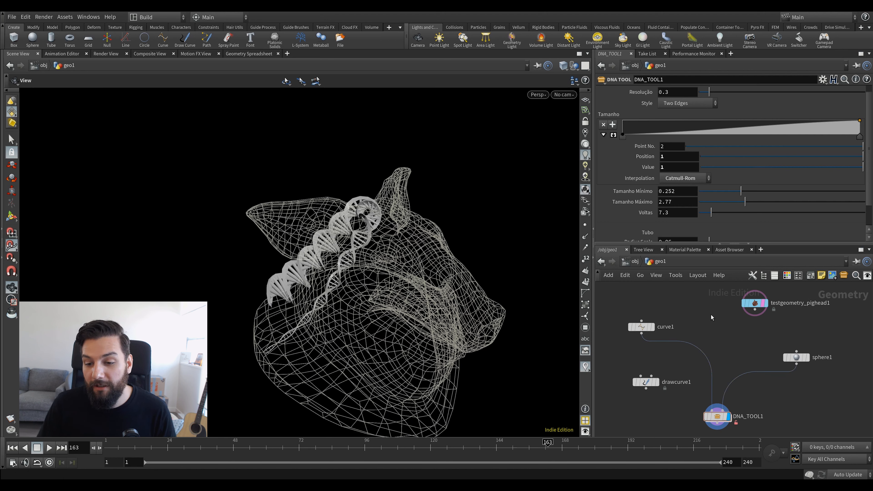
key(Tab)
key(Escape)
key(Tab)
text(d)
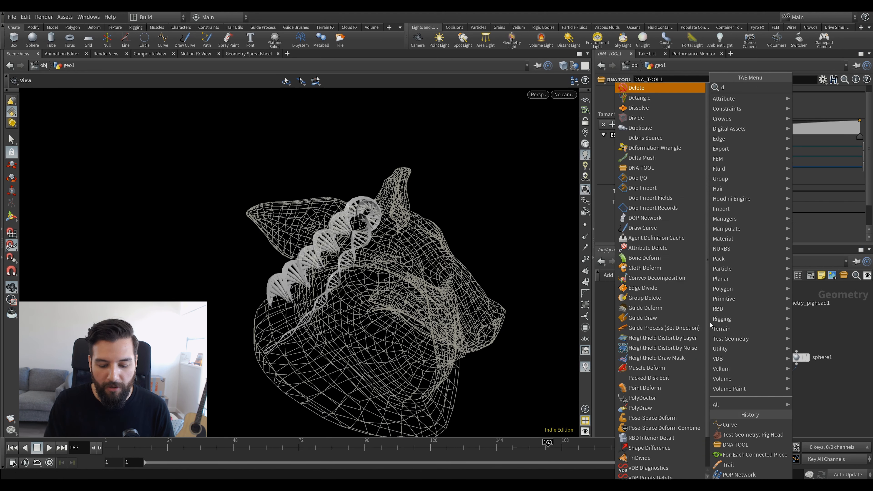
text(ra)
key(Return)
click(710, 323)
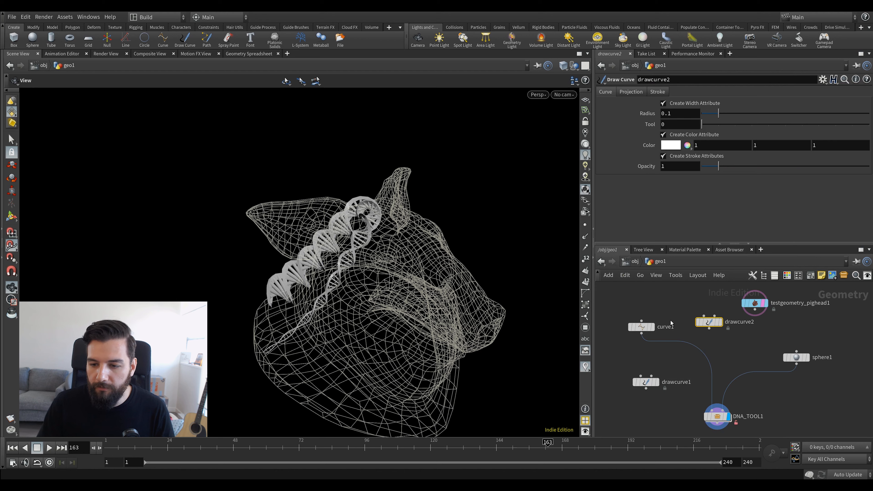
click(710, 329)
click(712, 411)
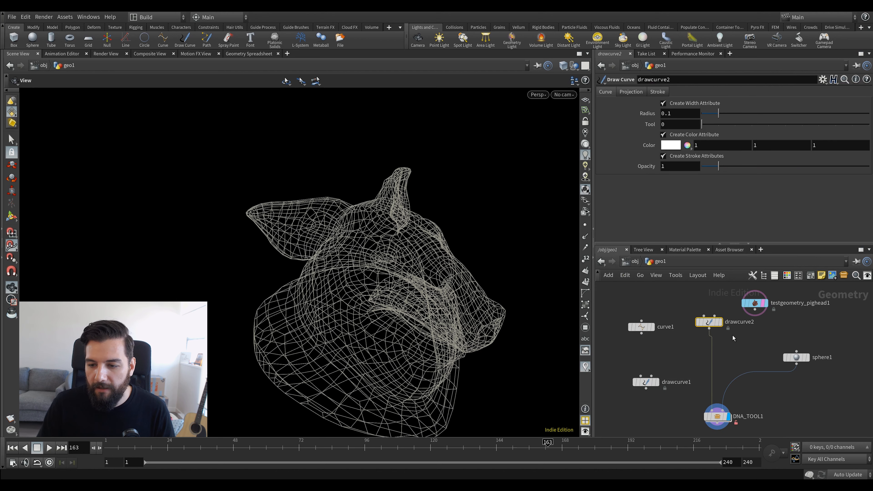
Display drawcurve2 and disable its Create Width Attribute and Create Color Attribute options.
click(719, 323)
click(718, 324)
click(718, 325)
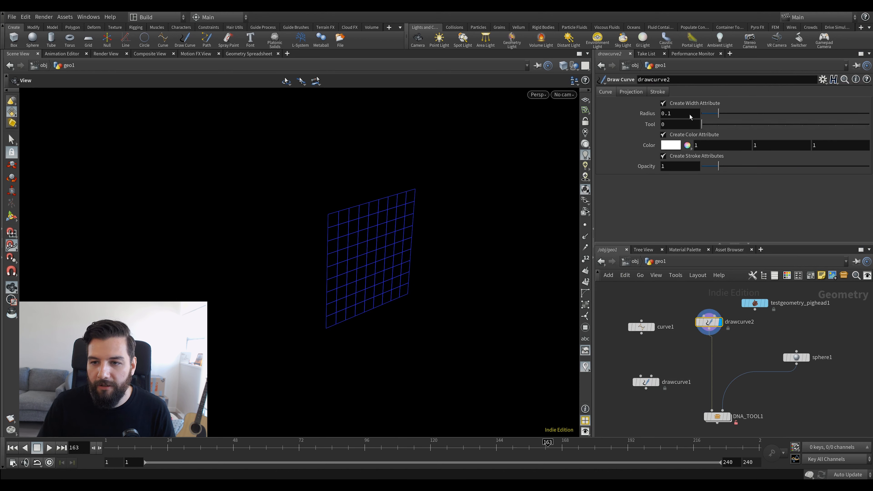
click(674, 103)
click(675, 135)
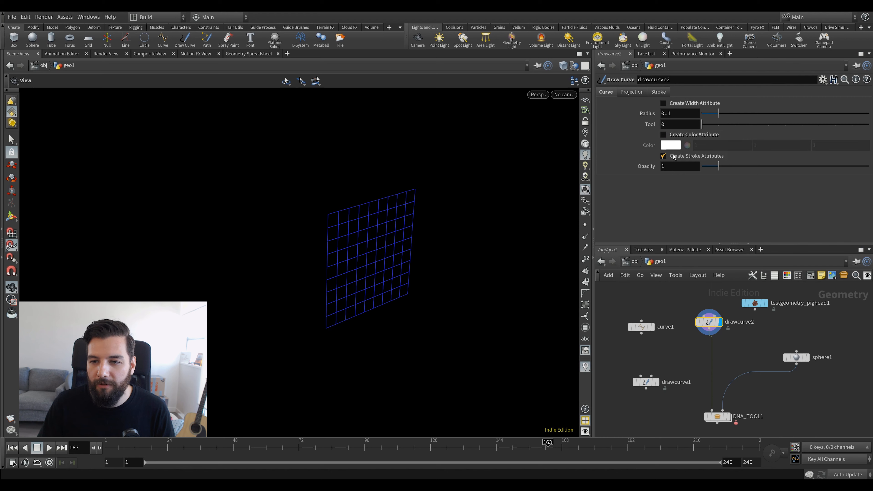
Set drawcurve2's Projection to Geometry and wire testgeometry_pighead1 into its first input.
click(635, 91)
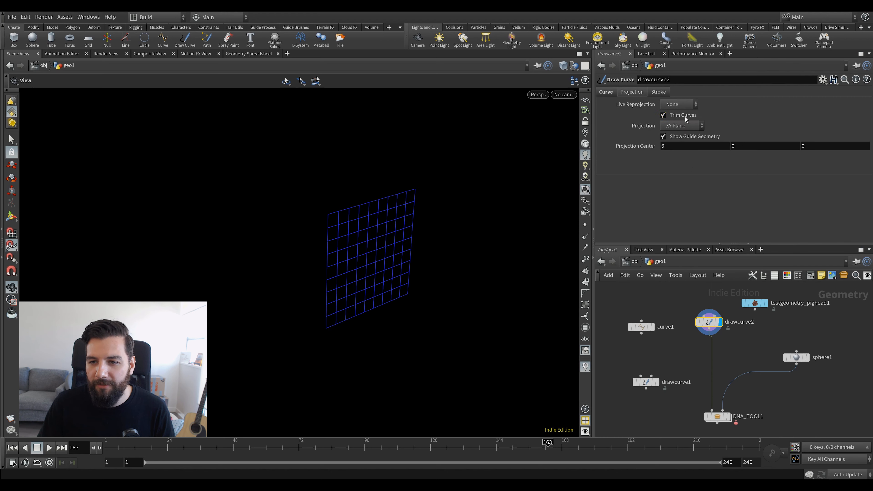
click(682, 126)
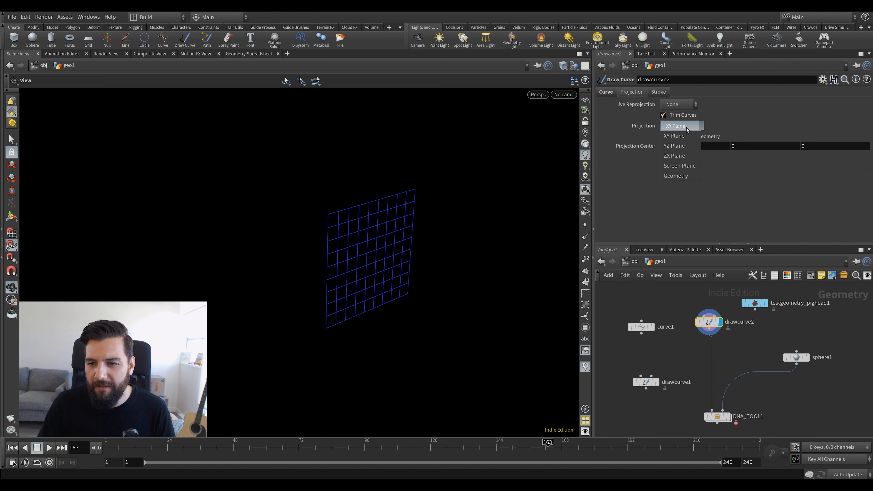
click(685, 176)
drag(709, 328, 716, 336)
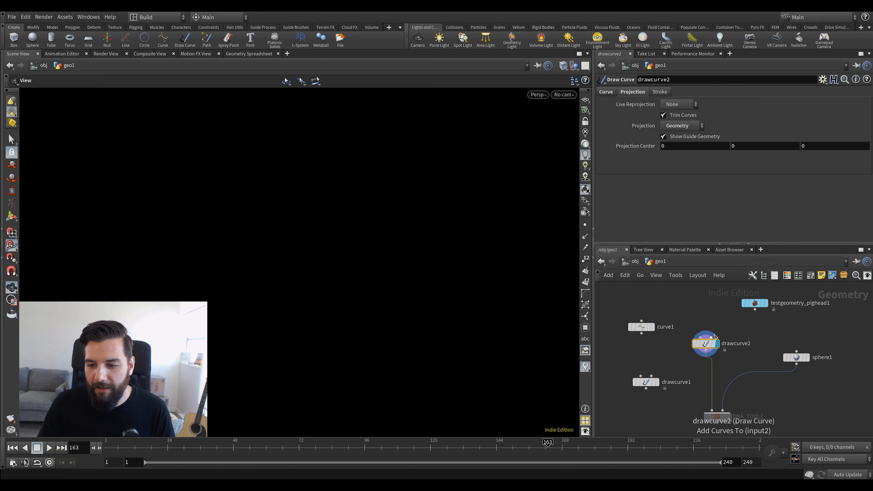
click(700, 338)
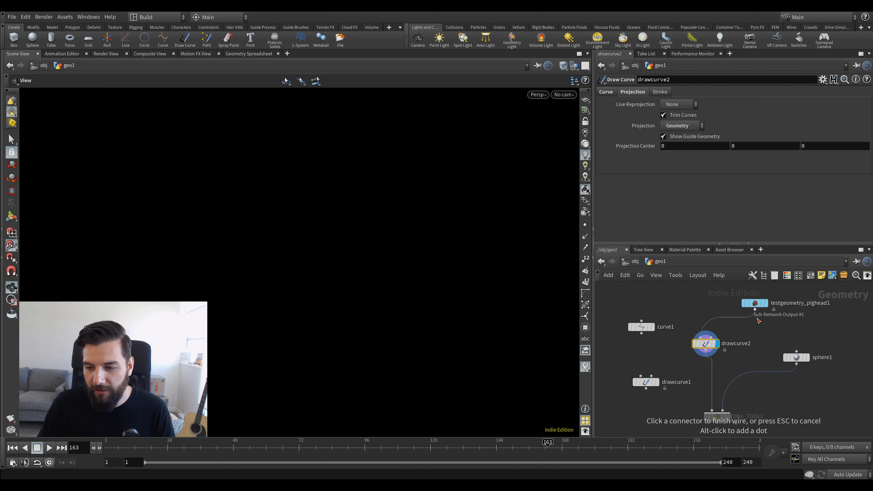
click(756, 310)
alt+drag(437, 282, 429, 238)
scroll(693, 350, up, 2)
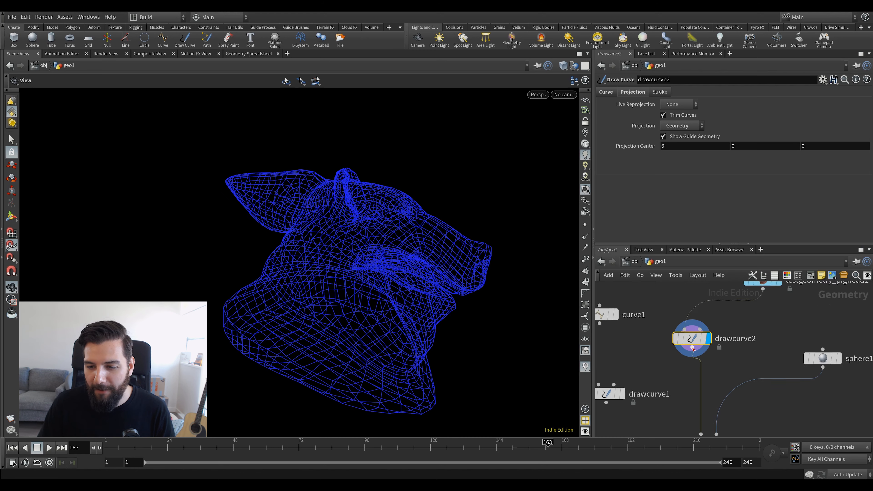
Look at the network inside drawcurve2 and return to the geo1 level.
double_click(692, 338)
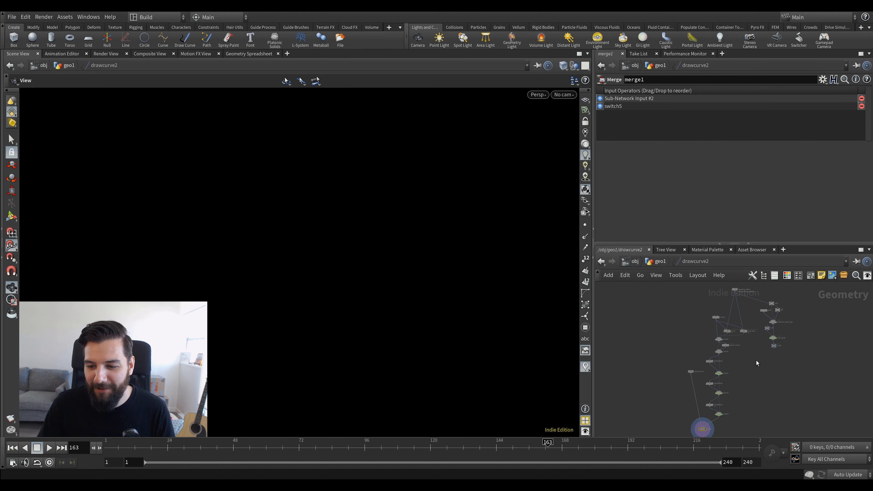
scroll(742, 360, up, 4)
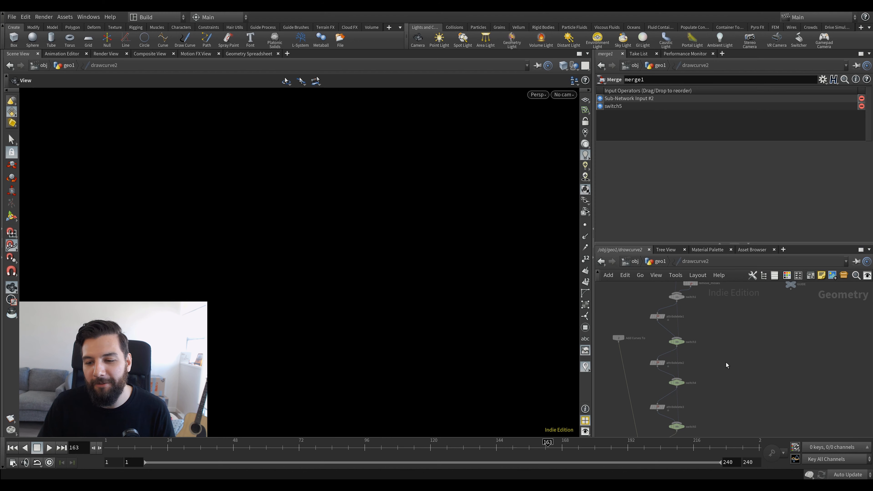
click(658, 262)
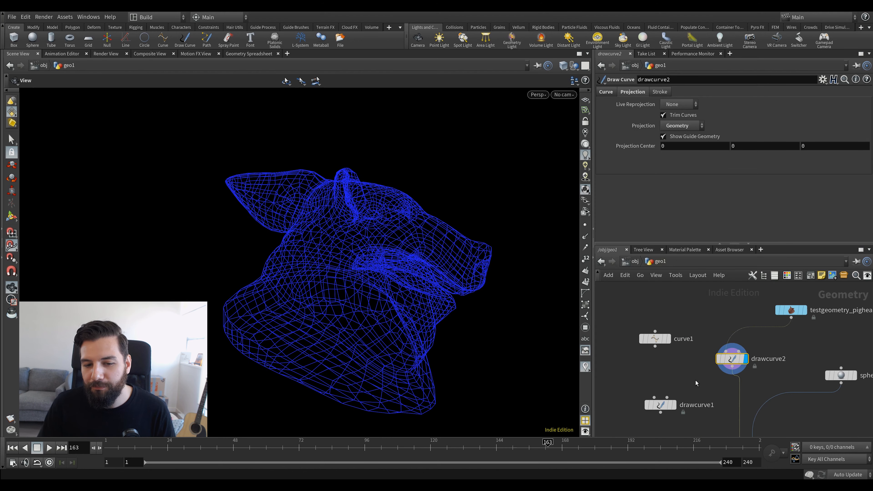
Activate drawcurve2's stroke tool in the viewport and enlarge its brush radius to about 1.37.
key(Return)
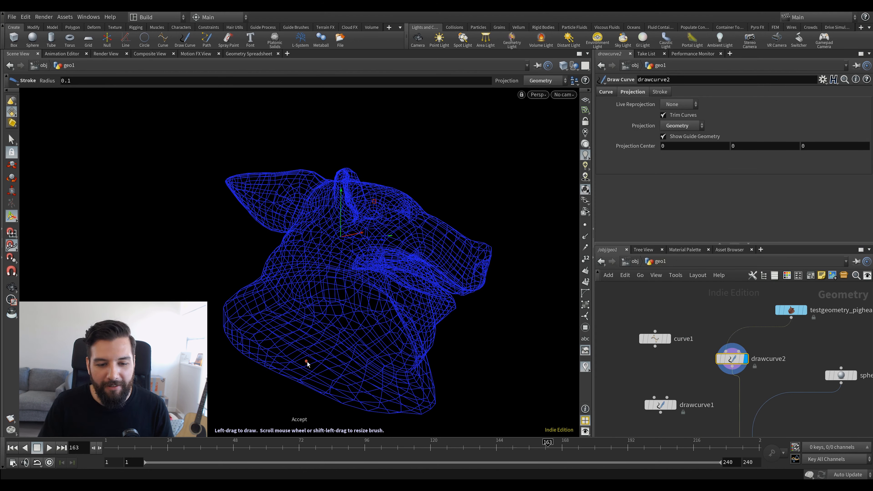
mouse_move(340, 358)
shift+mouse_down()
mouse_move(372, 348)
mouse_move(360, 351)
shift+mouse_up()
mouse_move(310, 364)
mouse_down()
mouse_move(344, 302)
mouse_move(357, 206)
mouse_up()
alt+drag(364, 234, 306, 239)
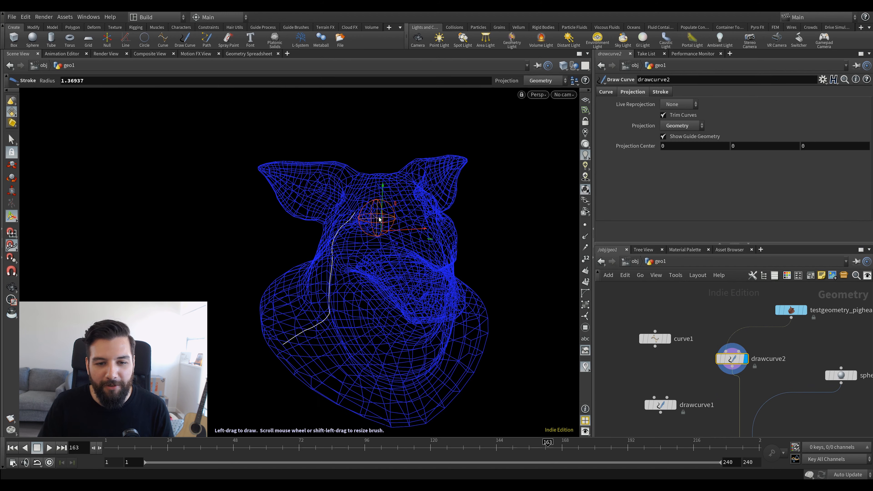
mouse_move(370, 267)
alt+mouse_down()
mouse_move(429, 250)
mouse_move(370, 312)
alt+mouse_up()
key(ctrl+z)
Draw a stroke on the pig head from the neck up the side to the forehead, and display DNA_TOOL1.
mouse_move(300, 359)
mouse_down()
mouse_move(335, 228)
mouse_move(370, 195)
mouse_move(346, 248)
mouse_move(427, 227)
mouse_up()
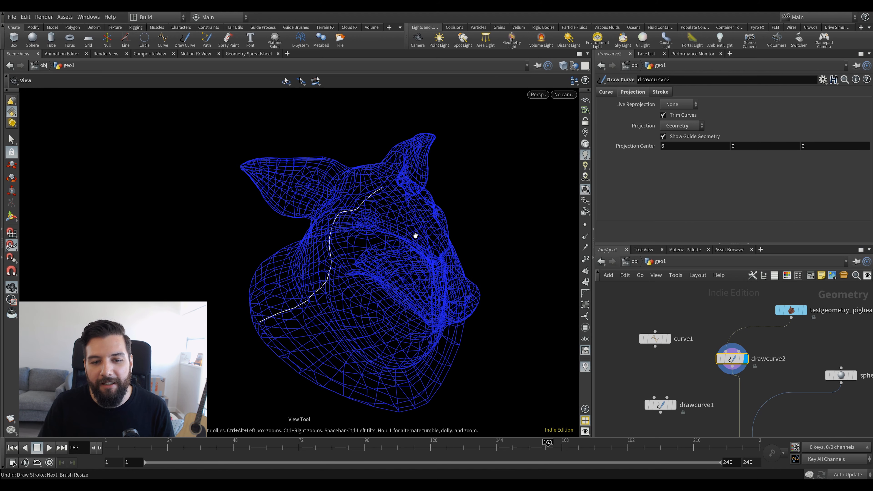
middle_drag(726, 385, 688, 319)
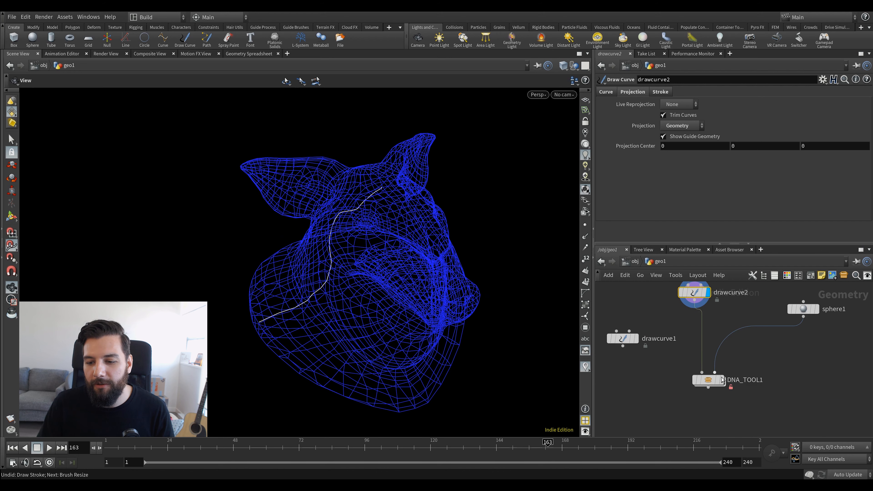
click(723, 381)
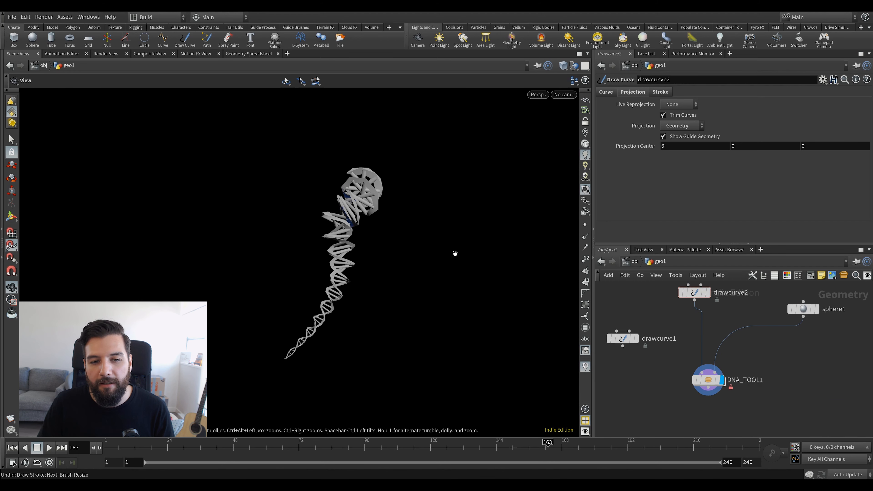
Try a different Radius Scale on DNA_TOOL1 and undo the change.
click(724, 381)
scroll(726, 225, down, 3)
drag(720, 225, 717, 224)
key(ctrl+z)
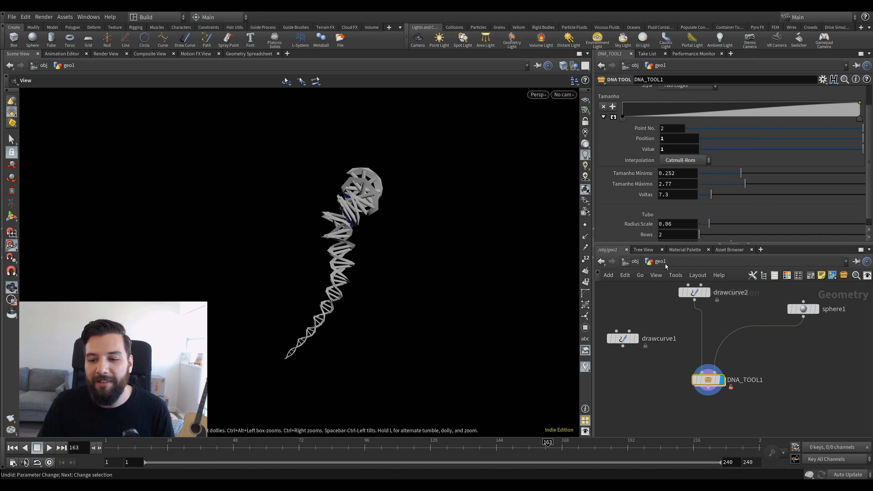
drag(462, 207, 326, 223)
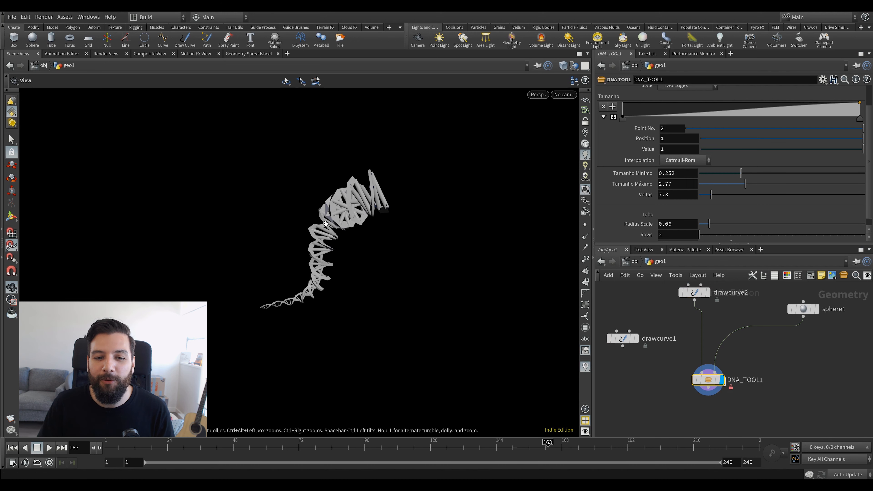
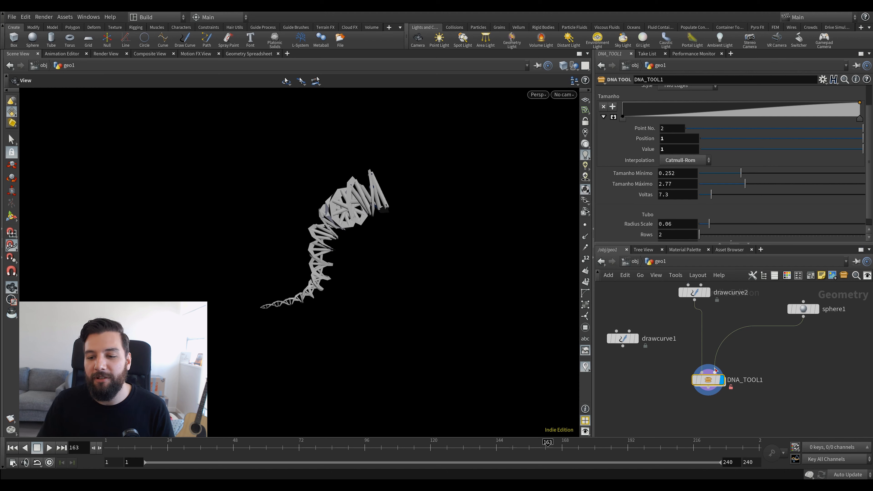
alt+drag(708, 384, 824, 399)
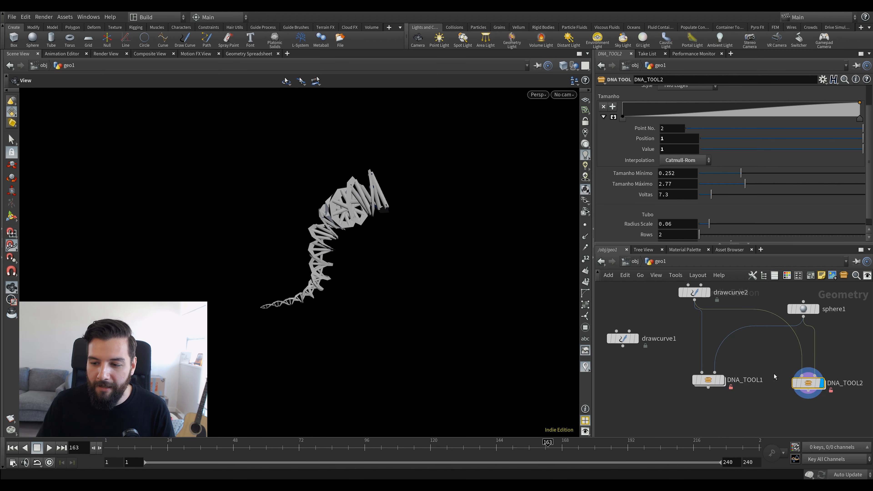
key(Delete)
click(722, 380)
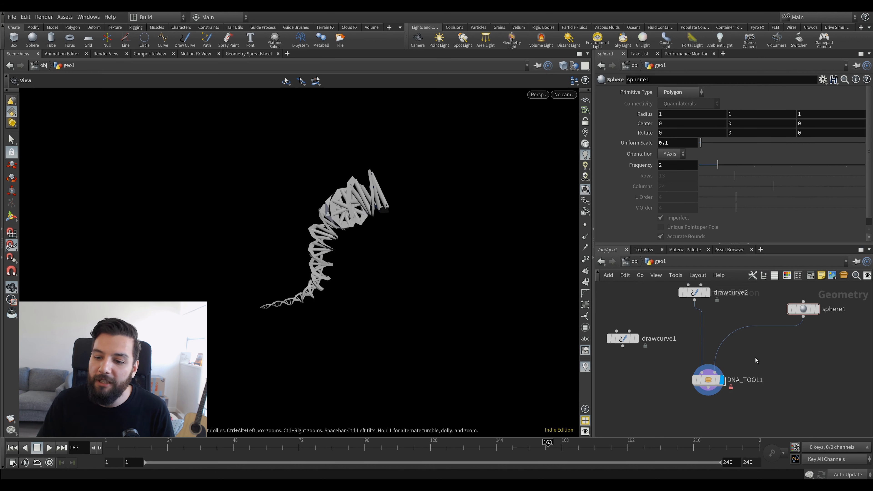
scroll(735, 357, down, 2)
middle_drag(763, 365, 732, 383)
middle_drag(844, 378, 774, 377)
key(Tab)
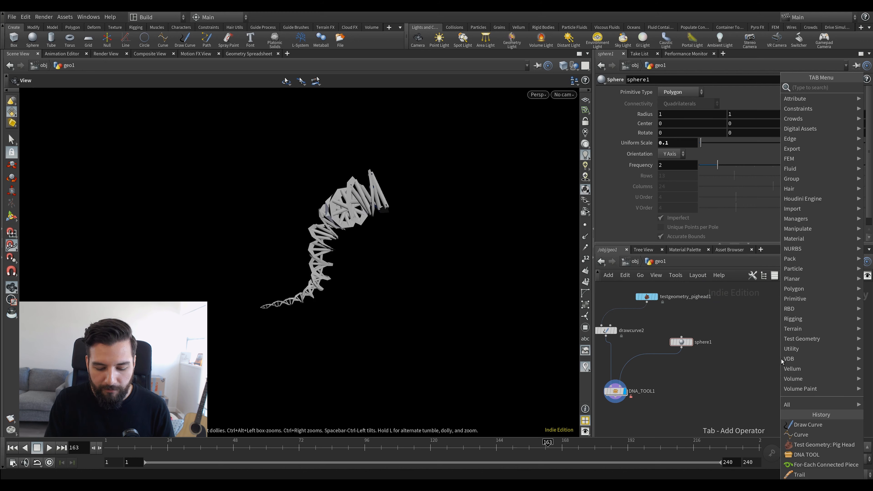
key(Escape)
key(Tab)
text(cur)
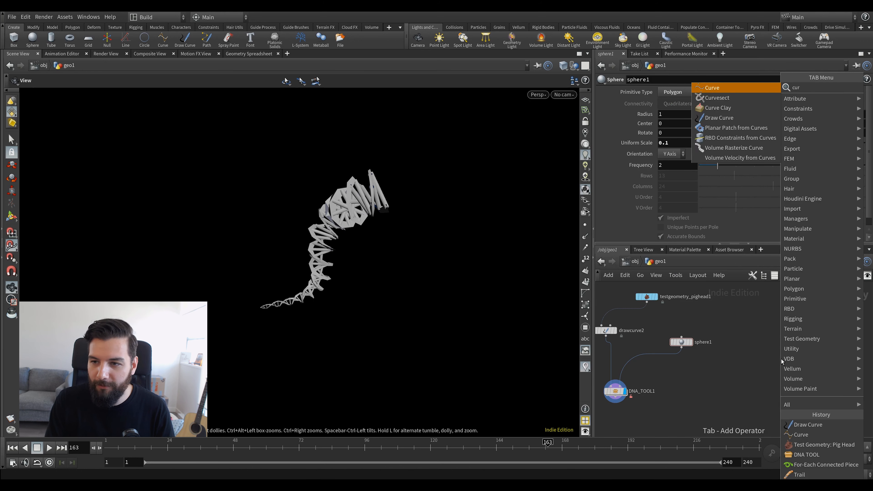
key(Return)
click(782, 359)
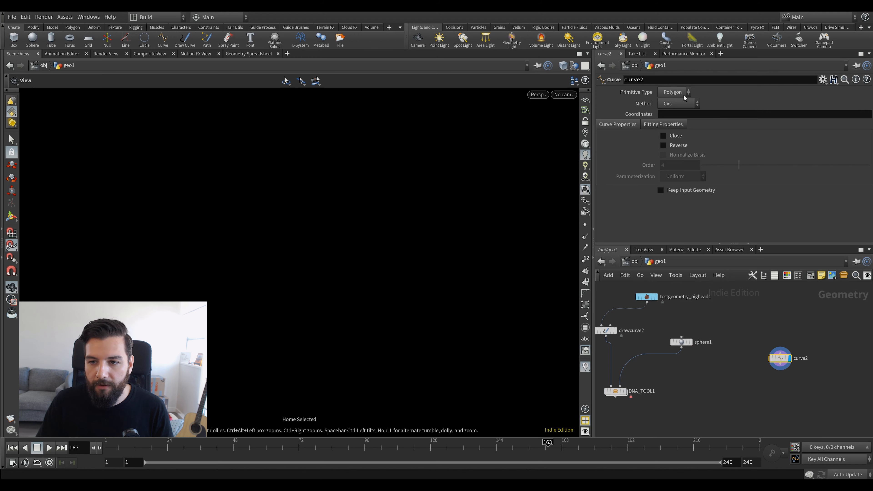
key(Delete)
Add a Circle node beside sphere1 in geo1, display it, and set its orientation to ZX Plane.
key(Tab)
text(cir)
key(Return)
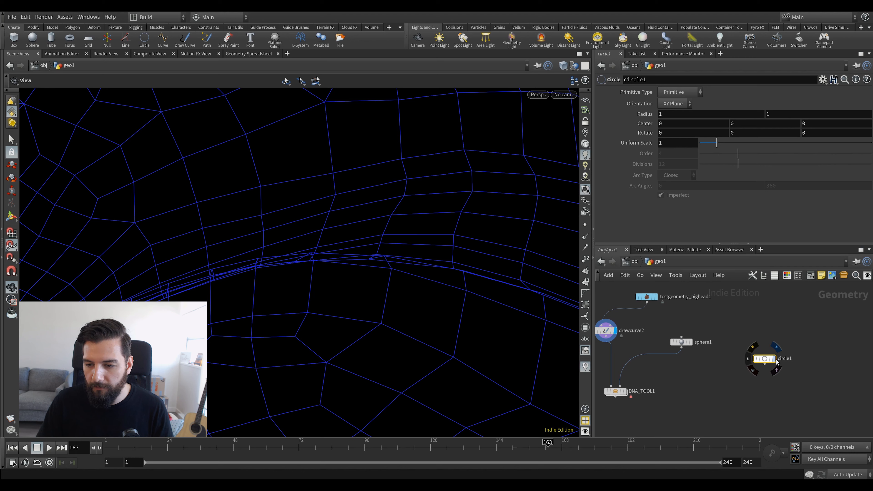
click(765, 358)
click(675, 104)
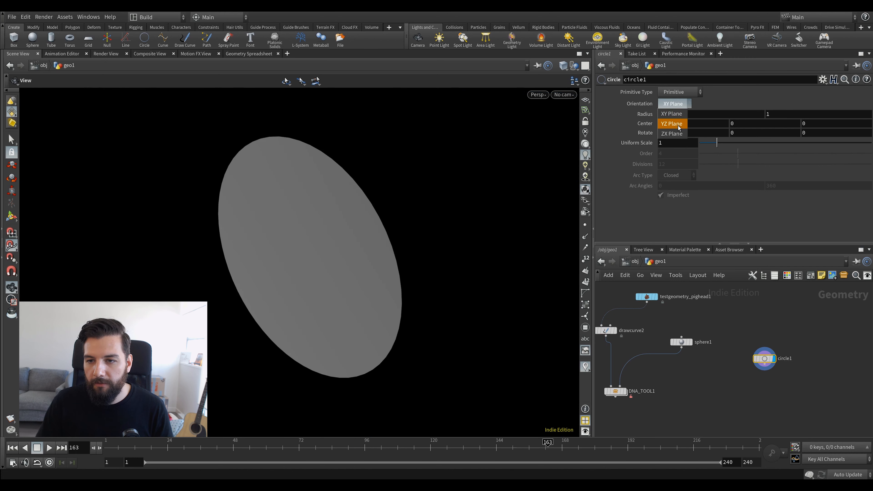
click(672, 133)
Add a POP Network below circle1, with the circle wired into its first input, and display it.
scroll(262, 289, down, 5)
key(Tab)
text(powr)
key(Return)
scroll(802, 392, up, 2)
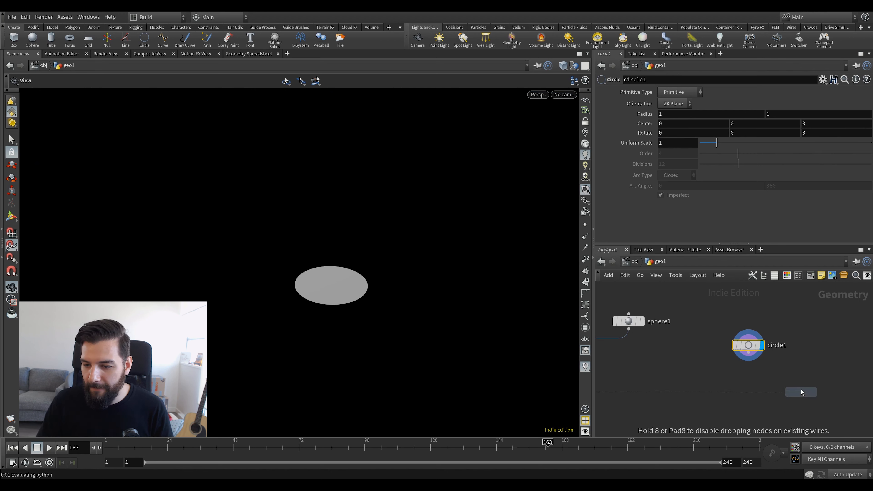
click(749, 348)
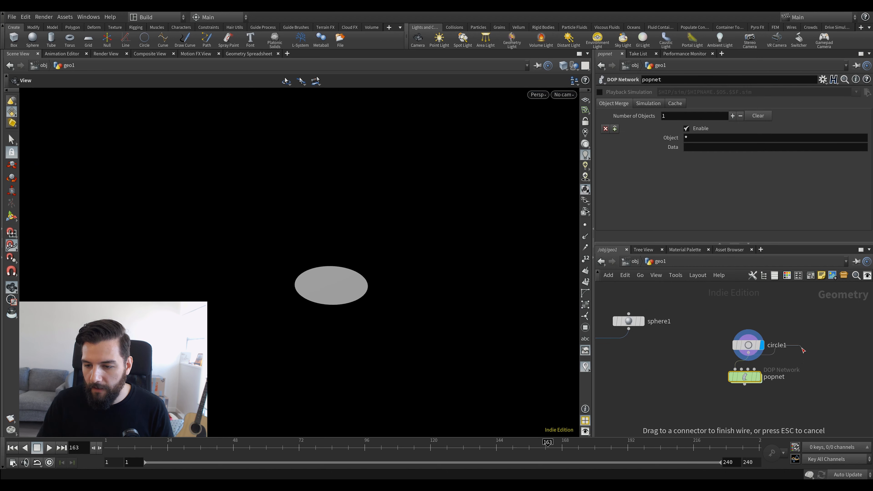
key(Escape)
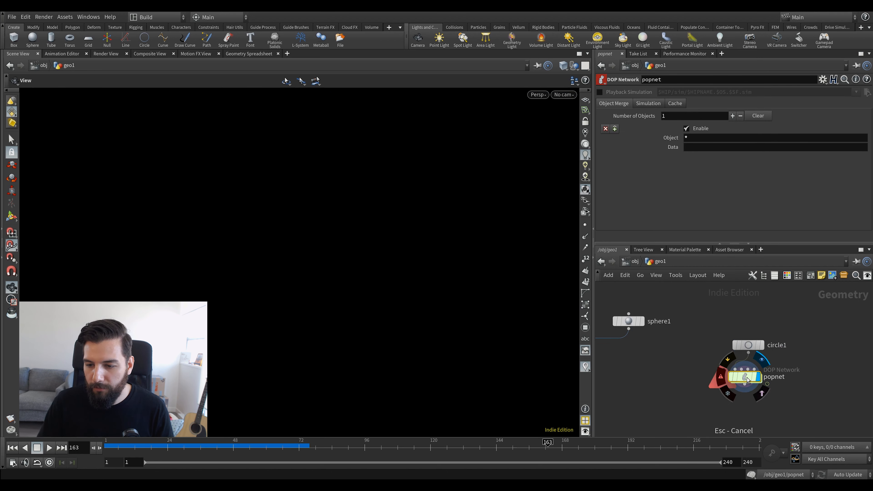
Inside popnet, set the source_first_input node's Const. Birth Rate to 10.
double_click(749, 378)
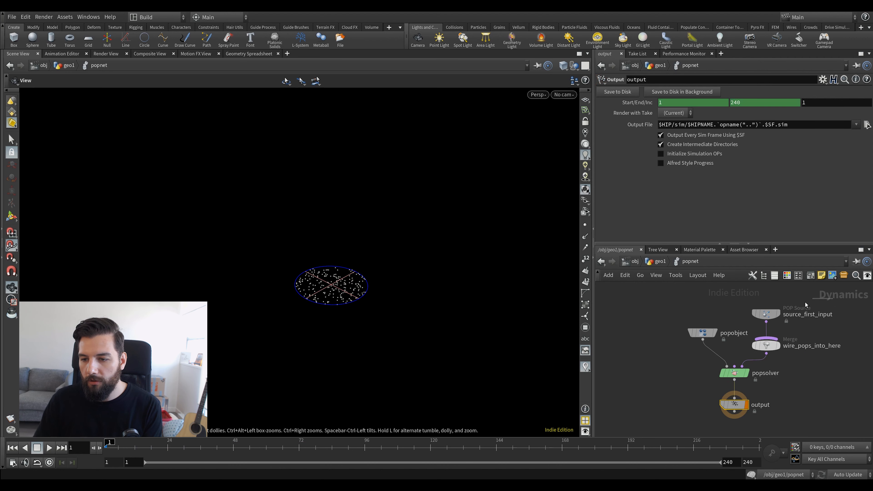
click(766, 314)
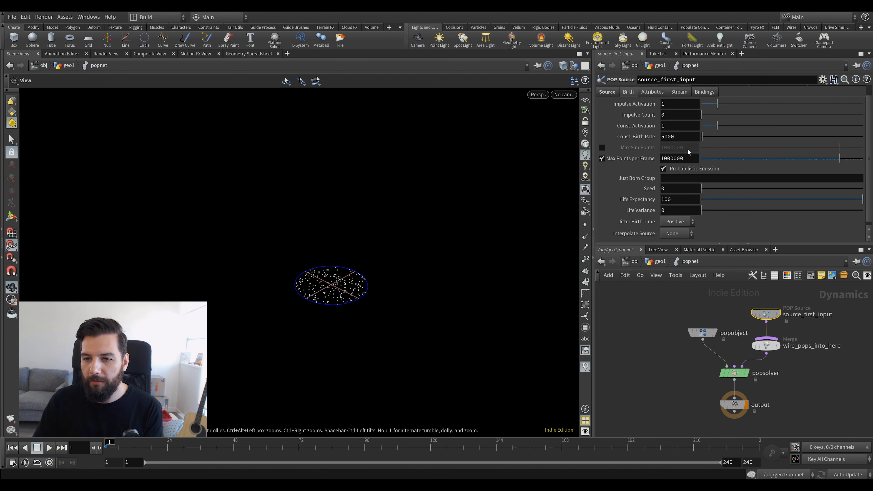
double_click(686, 138)
text(10)
key(Return)
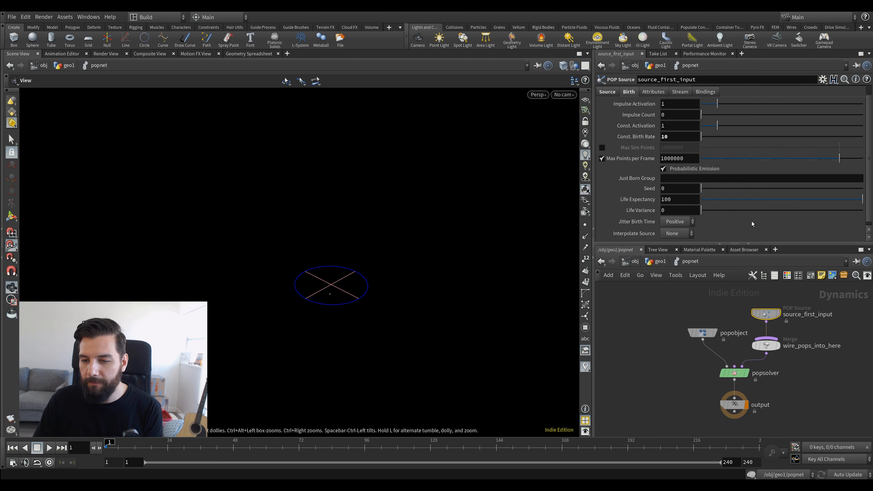
Set the source's Initial Velocity to Add to inherited velocity with a Y velocity of 6, and play the simulation.
click(653, 91)
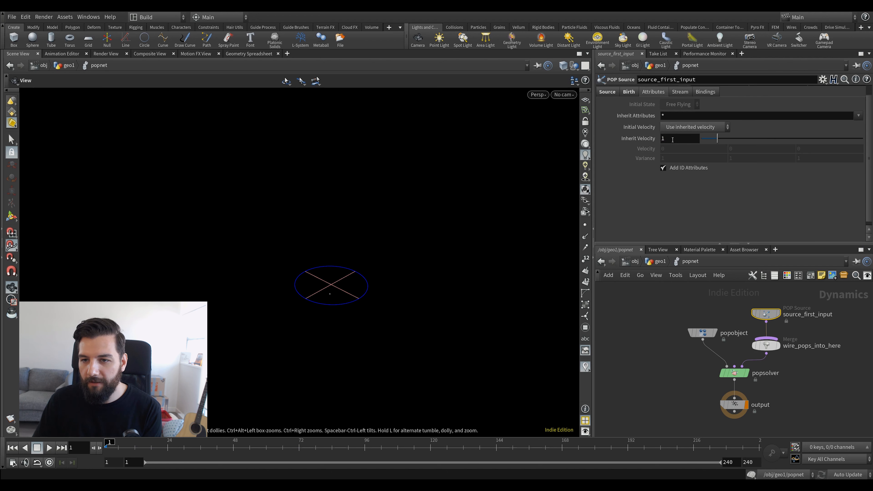
click(683, 129)
click(691, 146)
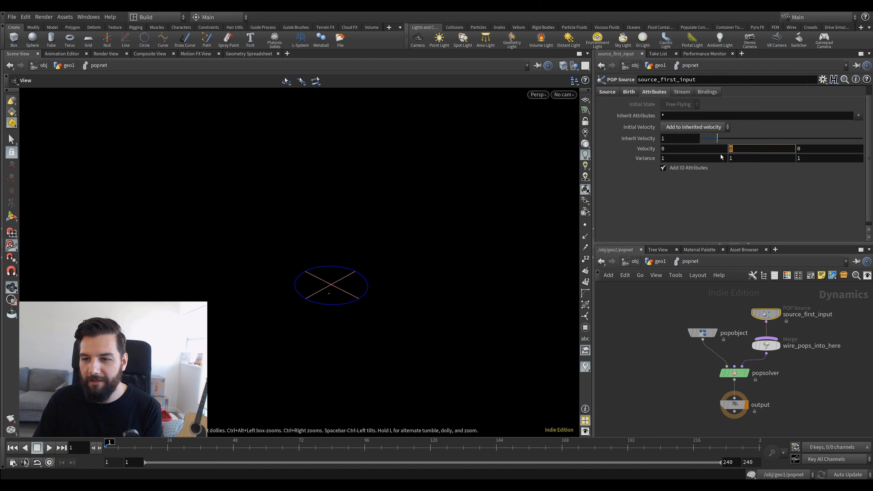
key(Return)
scroll(536, 219, down, 3)
key(Up)
drag(555, 235, 450, 257)
key(ctrl+Up)
key(Up)
key(Up)
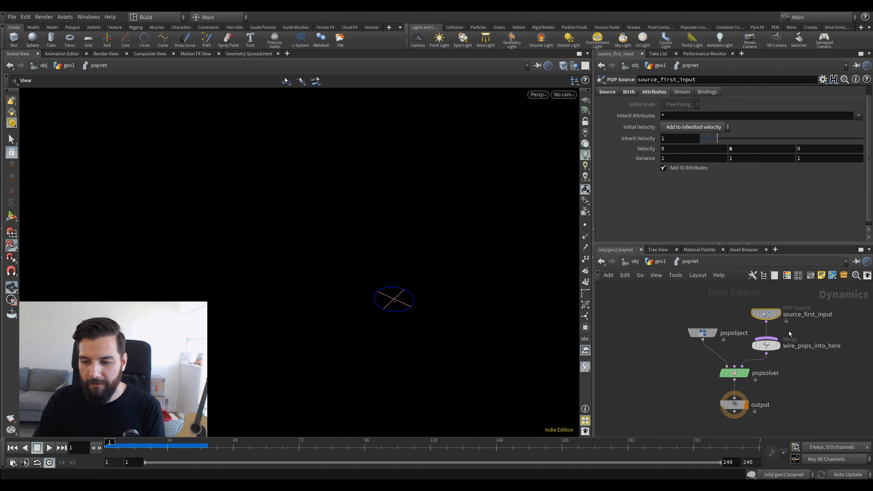
Insert a POP Force between source_first_input and the merge, set its noise Amplitude to 10, and play the simulation.
key(Tab)
text(popfo)
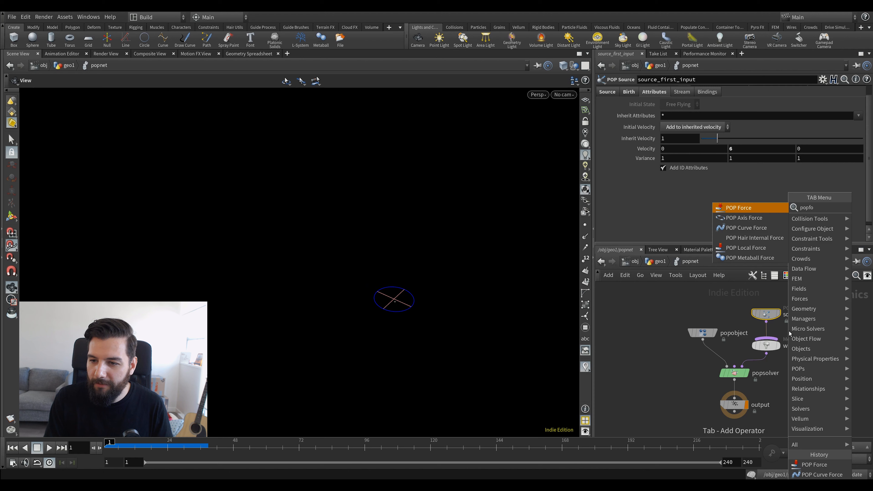
key(Return)
click(768, 330)
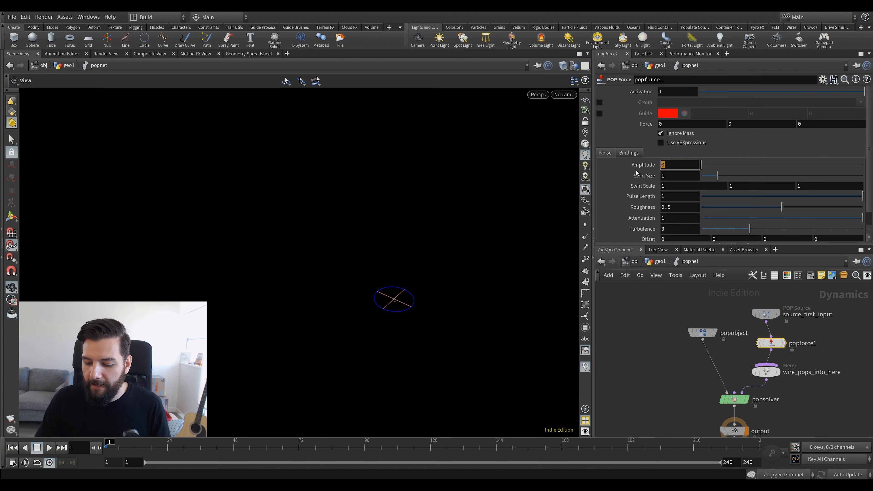
text(10)
key(Return)
key(Up)
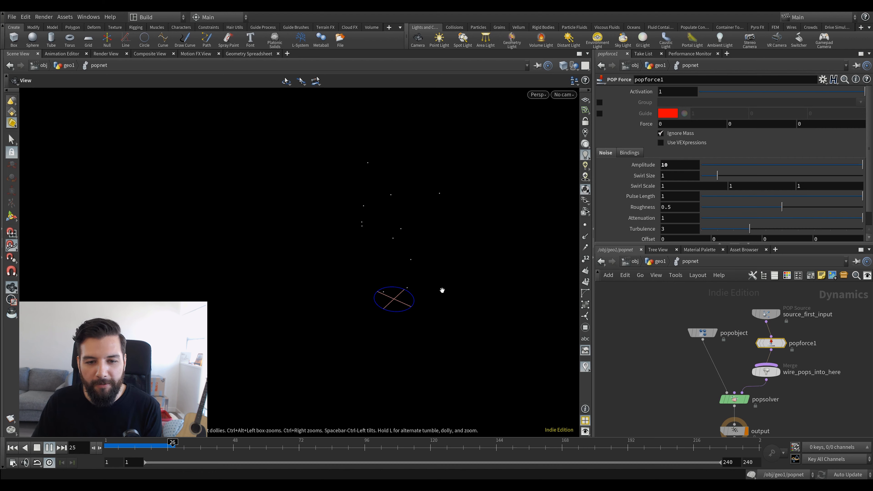
key(Up)
middle_drag(413, 222, 395, 255)
scroll(397, 256, down, 1)
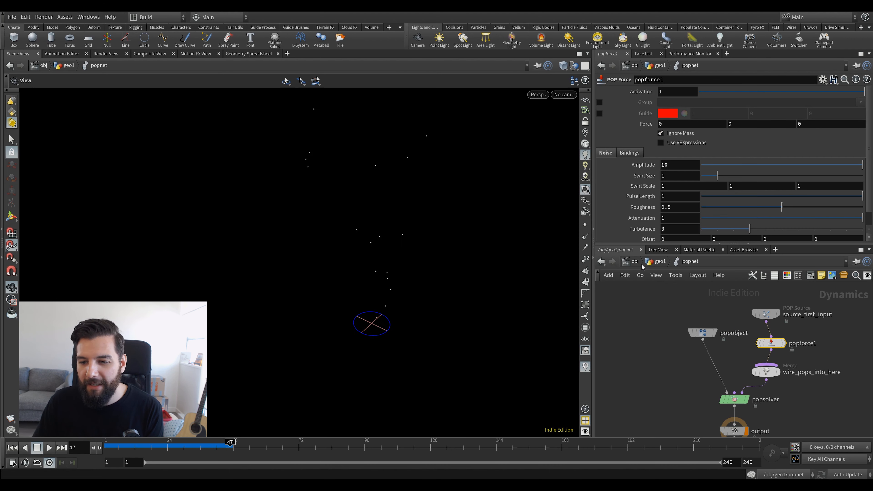
Return to geo1, add a Trail node after popnet, and set its Trail Length to 20.
click(658, 262)
key(Tab)
text(trail)
key(Return)
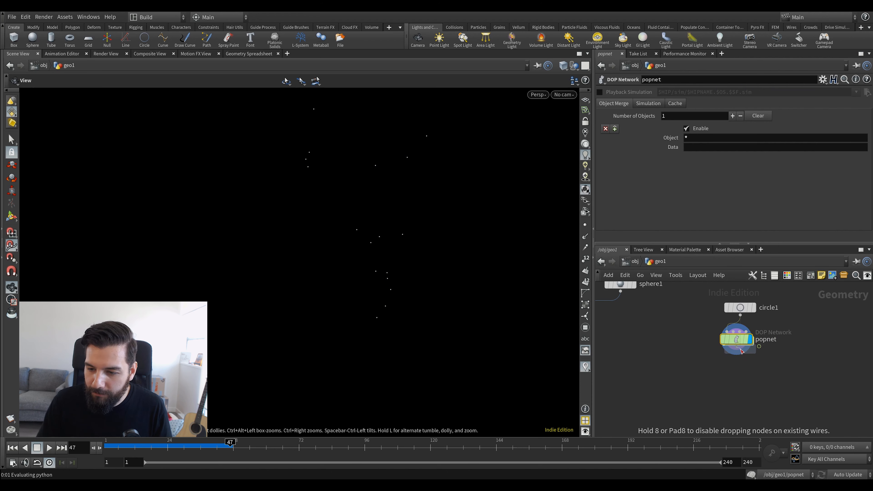
click(742, 351)
click(678, 105)
text(20)
key(Return)
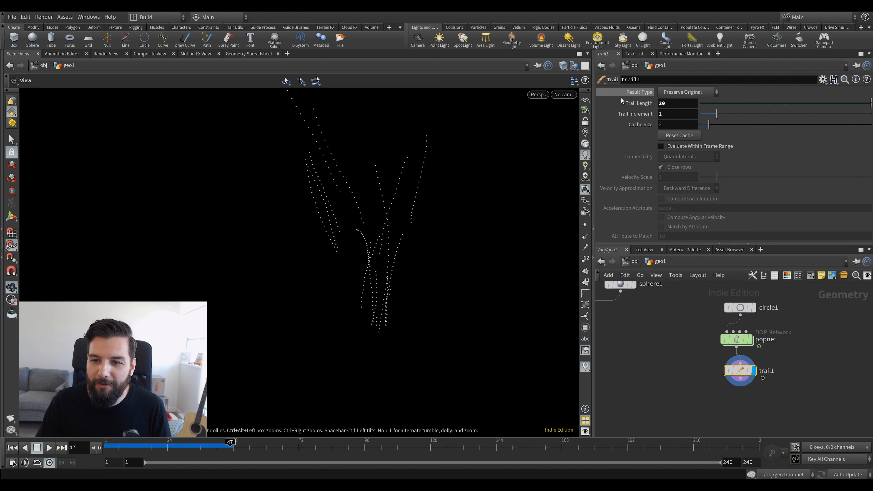
Set trail1's Result Type to Connect as Polygons, turn off Close rows, and inspect the trails at frame 74.
click(683, 92)
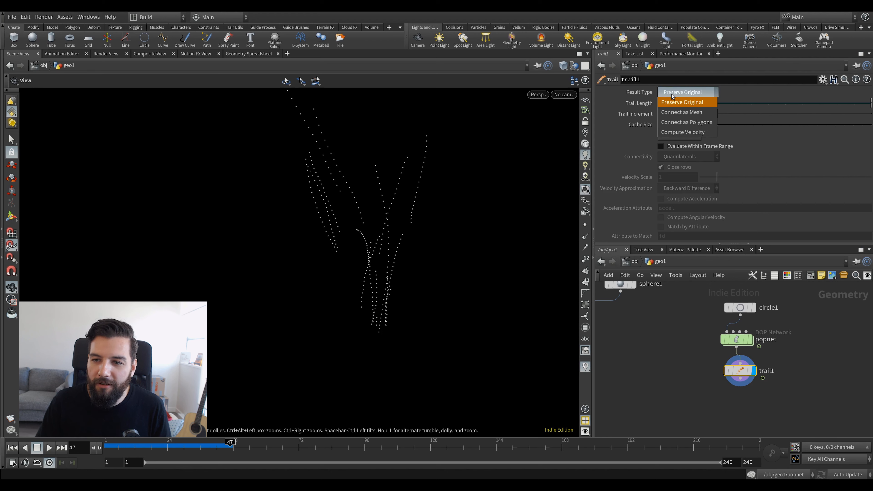
click(691, 123)
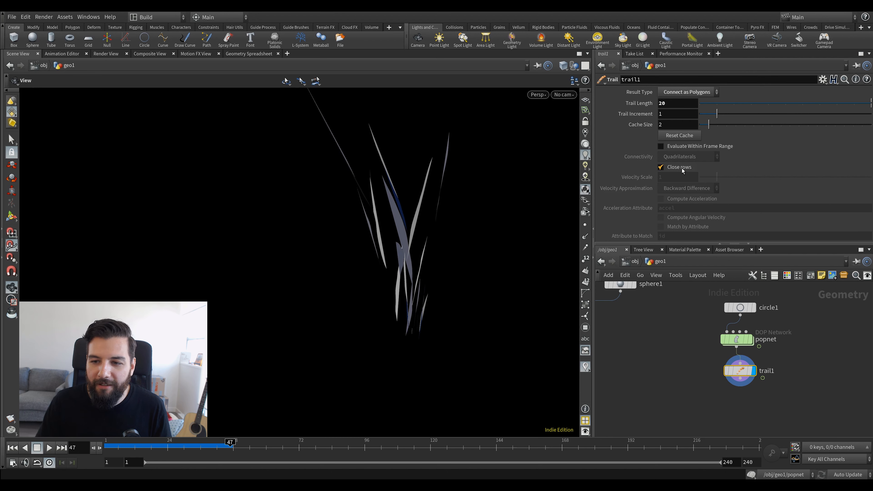
click(661, 167)
drag(474, 220, 448, 228)
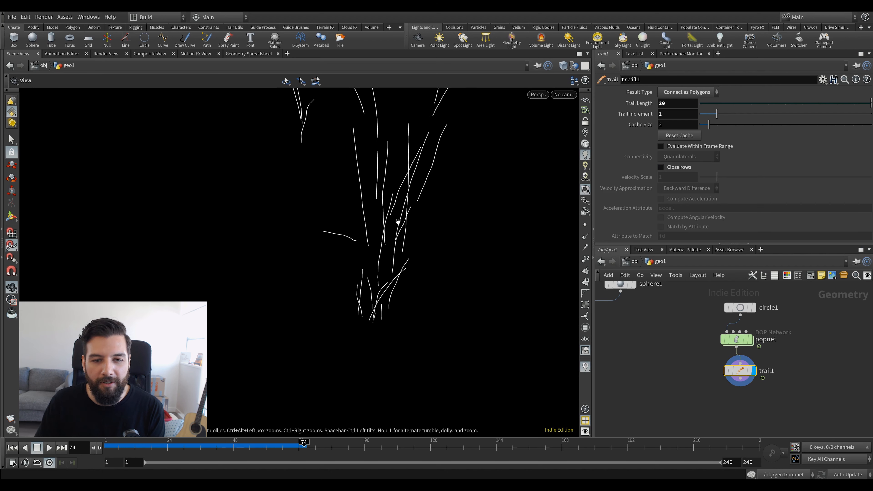
drag(421, 287, 530, 335)
Add a second DNA TOOL node below trail1, wire the trail into its first input, and display it.
drag(692, 400, 776, 299)
key(l)
click(701, 389)
middle_drag(685, 415, 738, 371)
key(Tab)
text(d)
mouse_move(770, 130)
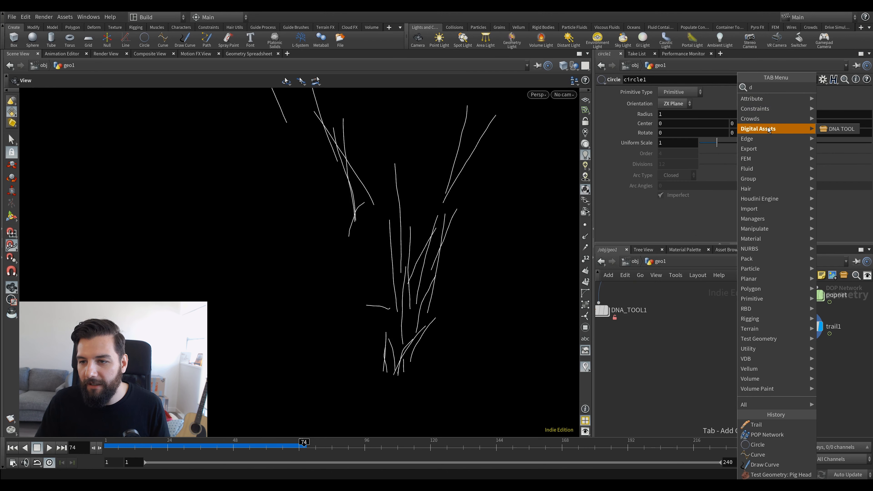
click(840, 129)
click(802, 377)
click(793, 370)
click(807, 334)
click(813, 377)
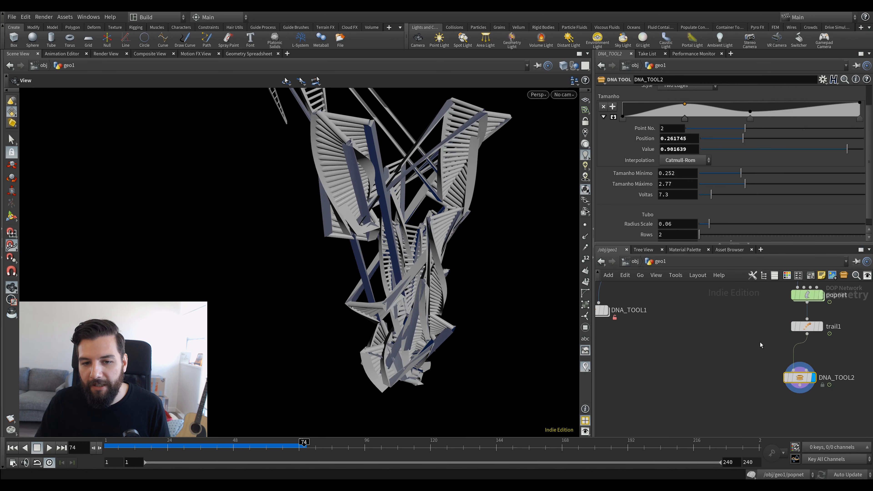
Wire sphere1 into DNA_TOOL2's second input and turn on Input2.
click(604, 303)
click(706, 324)
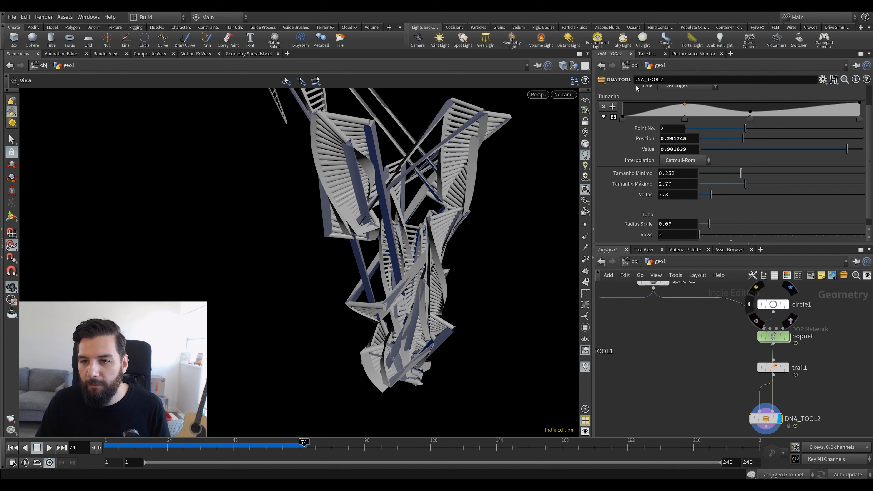
scroll(655, 99, up, 3)
drag(449, 170, 396, 208)
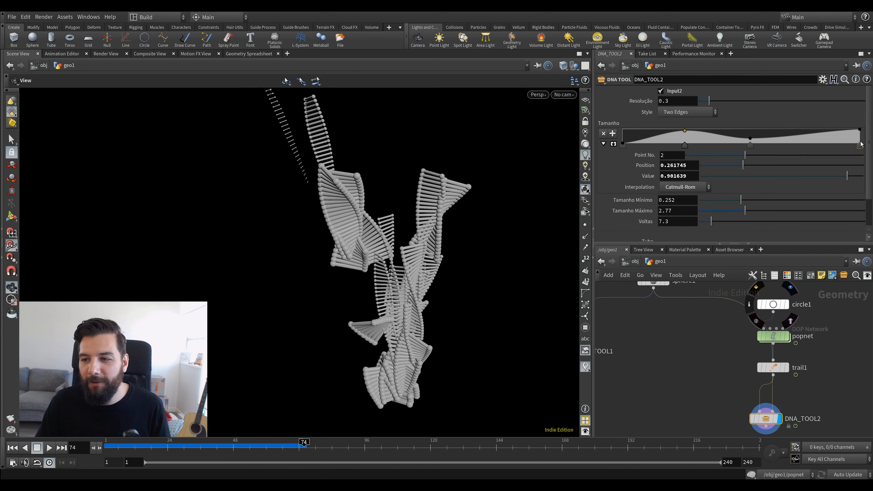
Reshape DNA_TOOL2's Tamanho ramp to zero at both ends, with a single peak of value 1 at position 0.536913.
drag(861, 130, 859, 145)
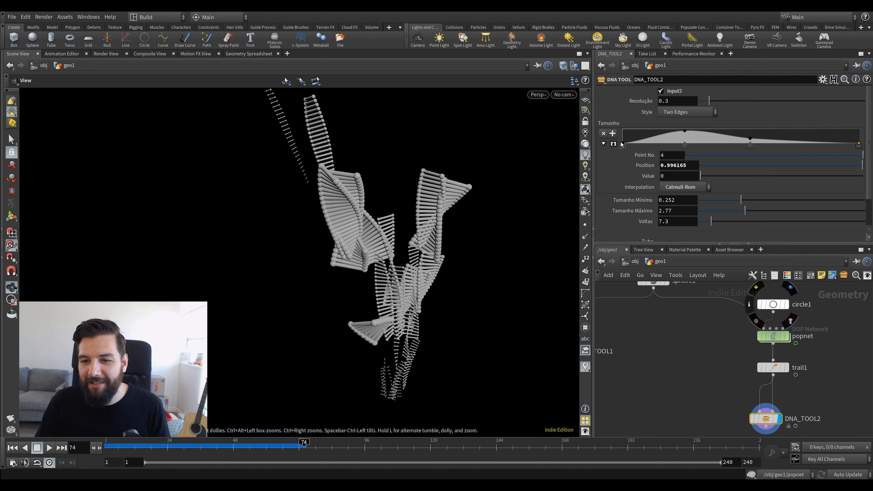
drag(751, 146, 755, 171)
drag(686, 146, 858, 144)
scroll(671, 209, down, 2)
drag(750, 125, 749, 111)
drag(360, 284, 376, 295)
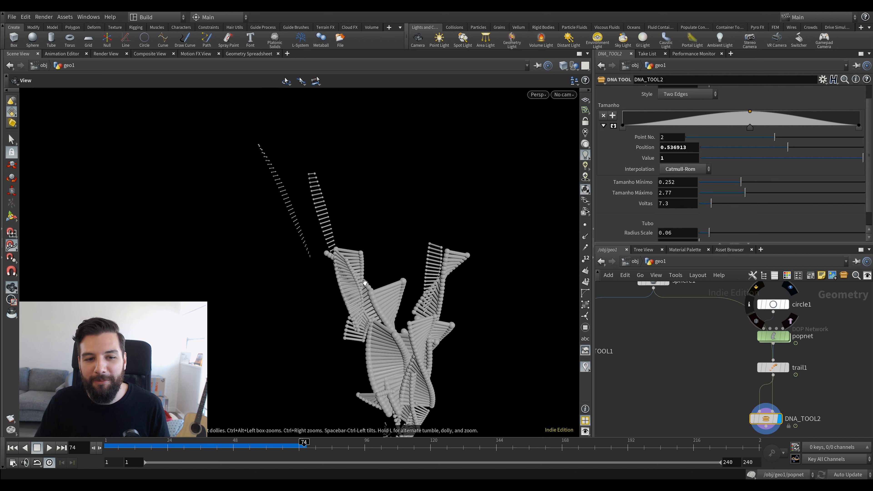
Try DNA_TOOL2's Voltas at 10, and set it to 20.
scroll(678, 233, down, 2)
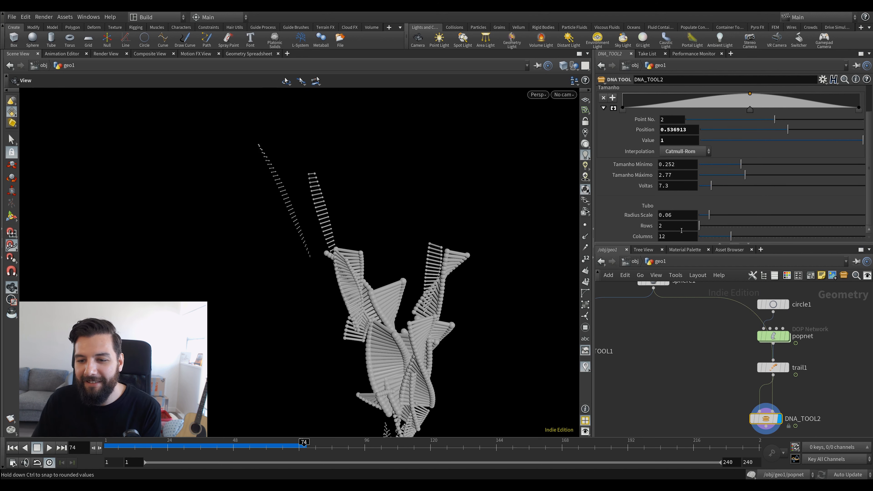
double_click(686, 186)
text(10)
key(Return)
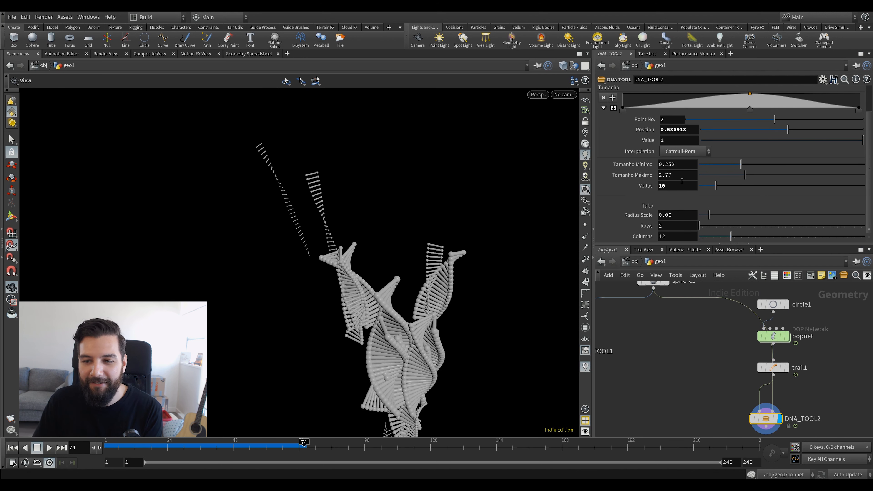
text(20)
key(Return)
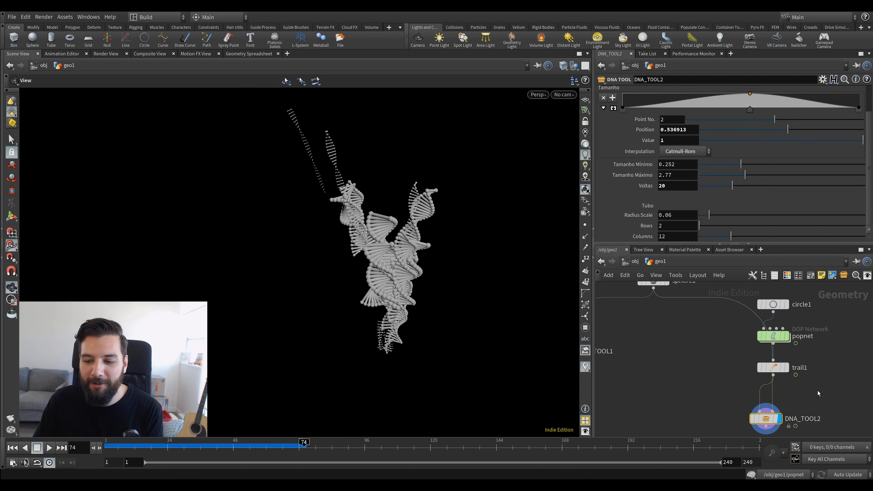
Add a For-Each Connected Piece block beside DNA_TOOL2 and wire trail1 into its connectivity1 node.
scroll(778, 406, up, 2)
key(Tab)
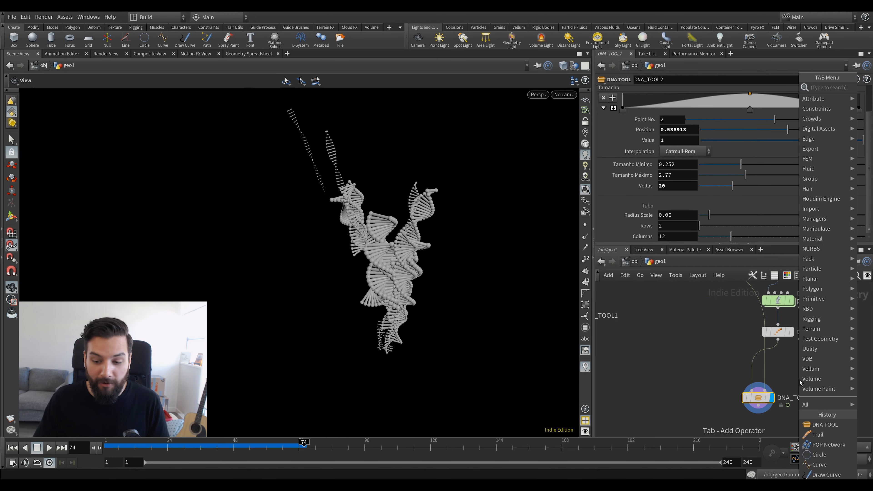
text(for)
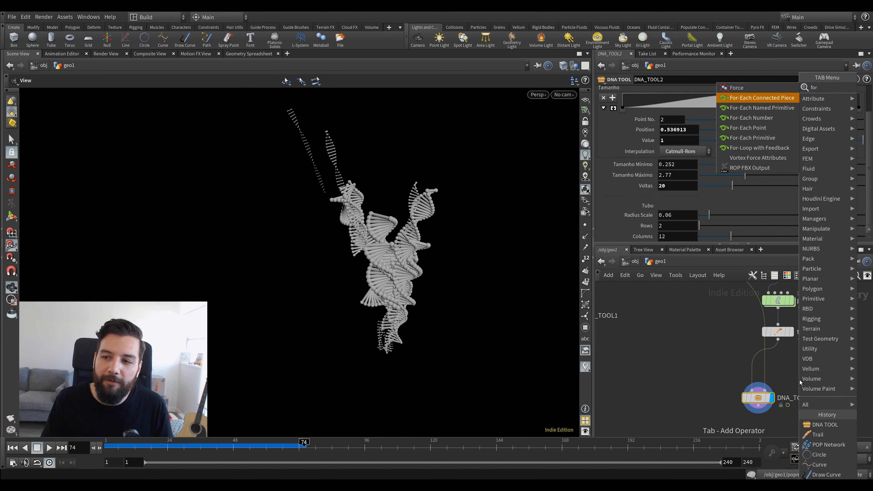
key(Return)
click(800, 378)
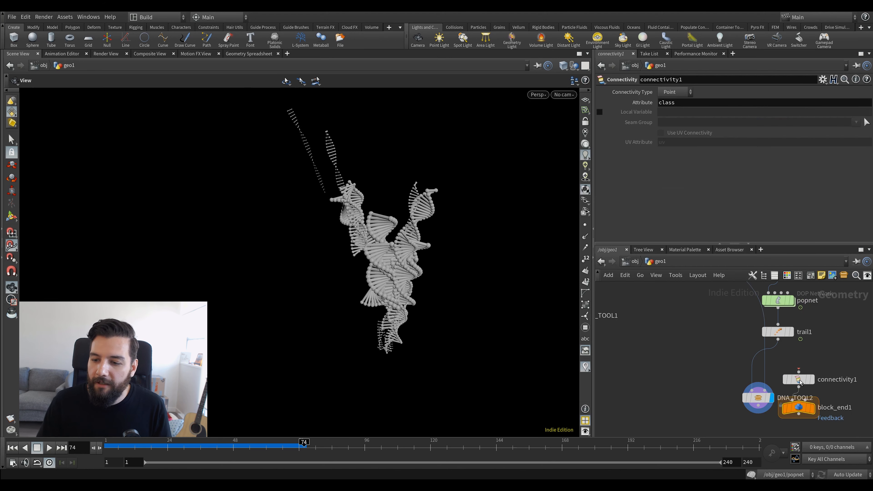
click(799, 379)
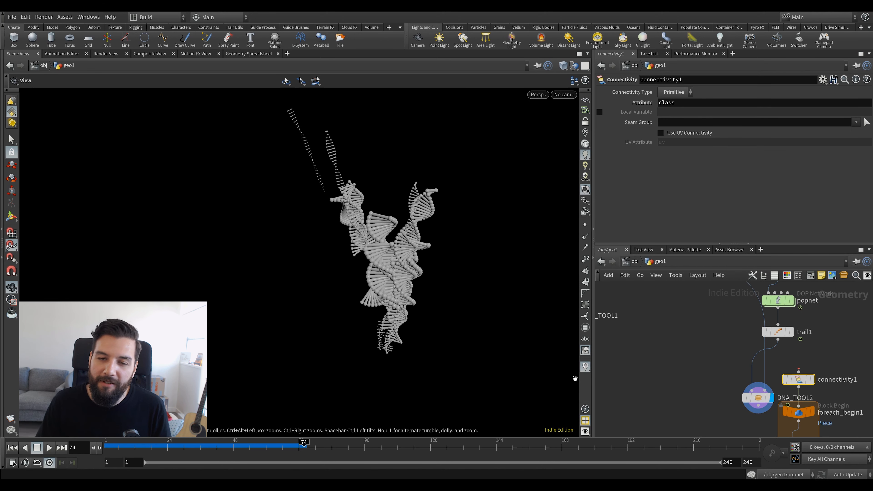
drag(422, 260, 415, 242)
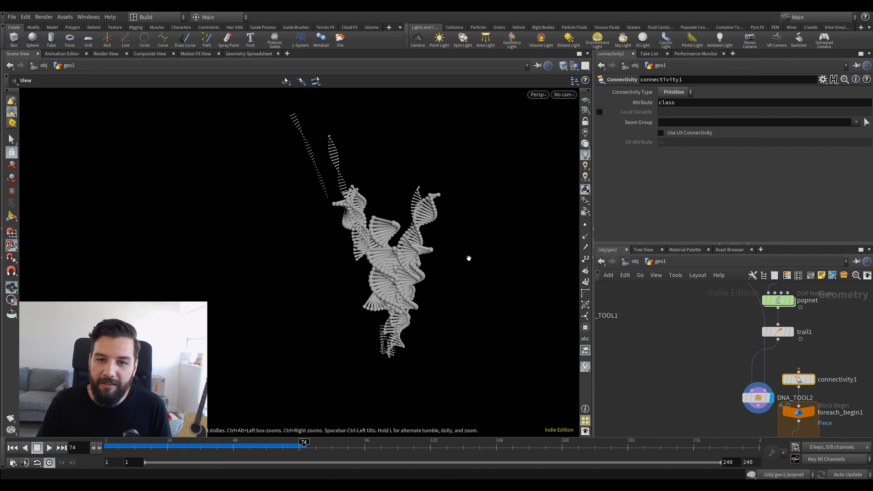
middle_drag(801, 389, 779, 384)
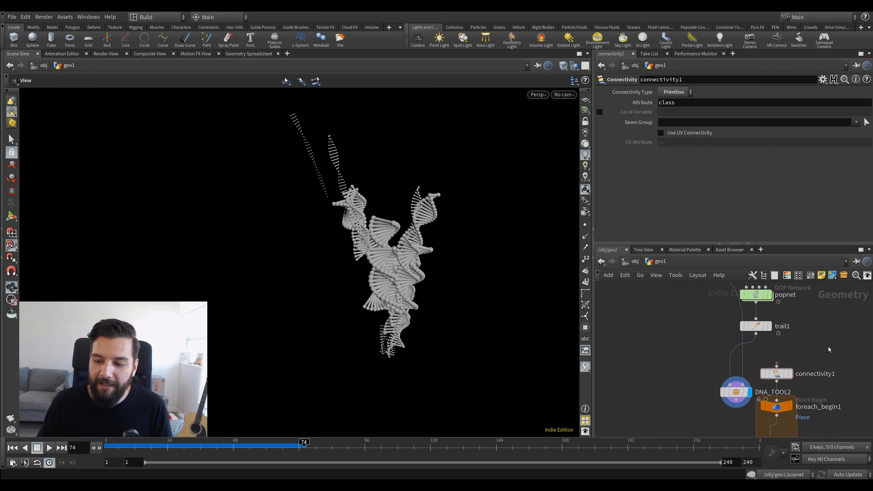
click(817, 351)
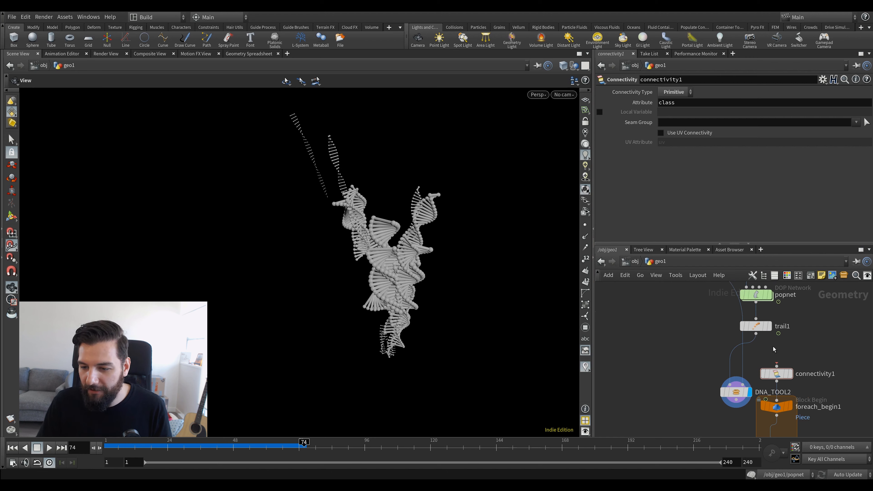
click(756, 333)
click(776, 365)
Place DNA_TOOL2 inside the loop between foreach_begin1 and foreach_end1, and display foreach_end1.
middle_drag(812, 347, 816, 282)
drag(743, 328, 773, 383)
click(786, 379)
scroll(785, 380, down, 4)
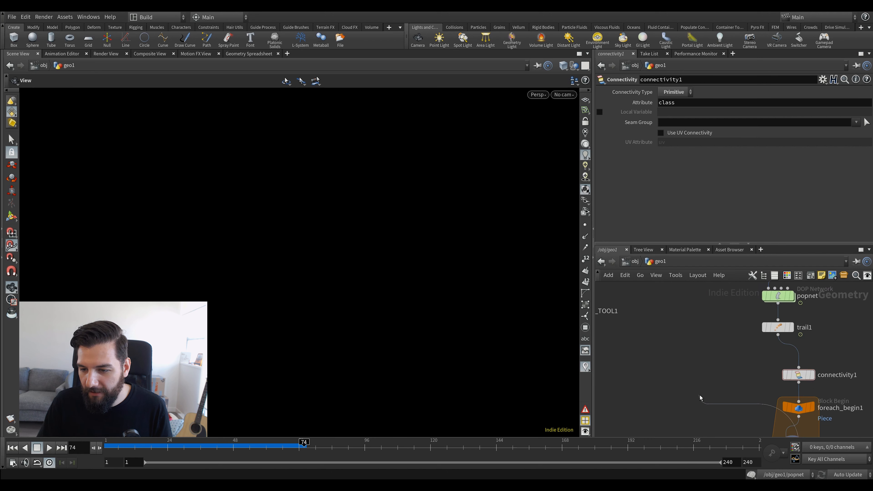
click(682, 291)
key(f)
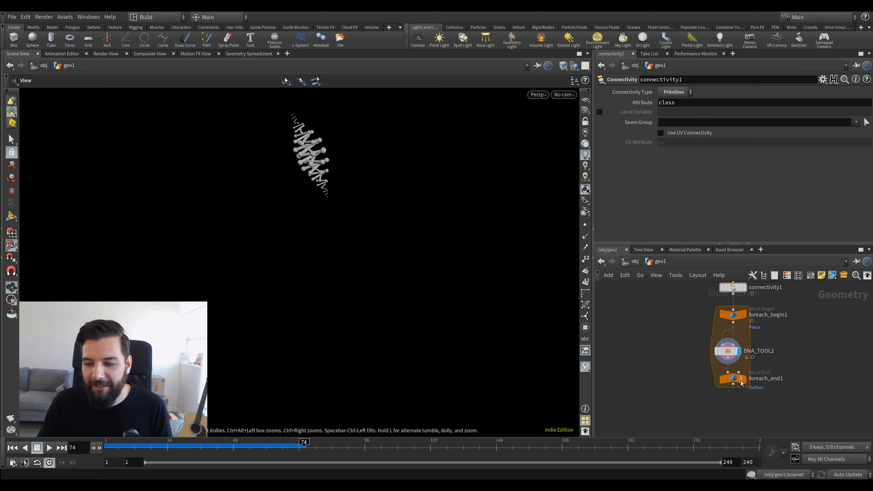
click(743, 380)
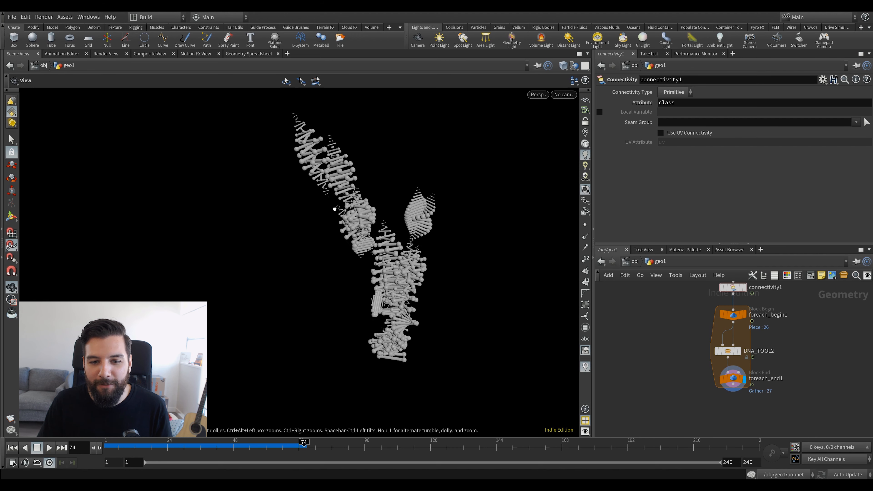
Set DNA_TOOL2's Voltas to 5 and lower its Resolução to 0.048.
click(716, 351)
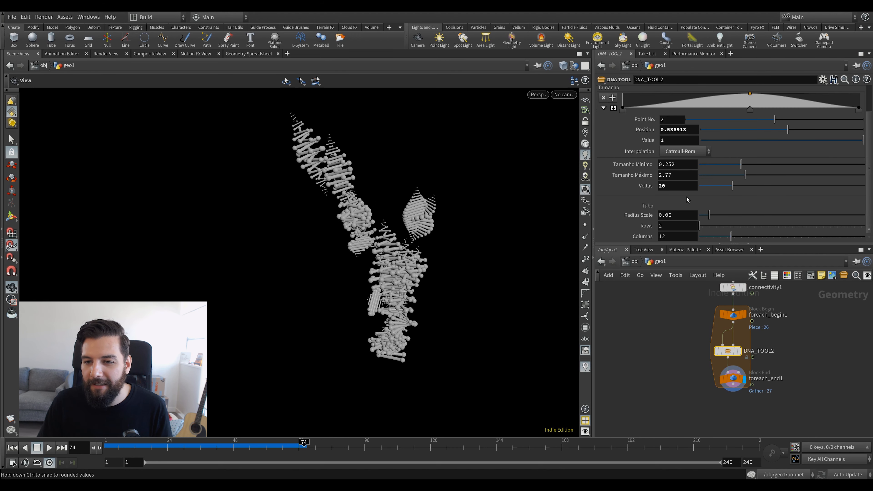
mouse_move(682, 188)
middle_down()
mouse_move(671, 195)
mouse_move(680, 198)
middle_up()
drag(677, 186, 612, 198)
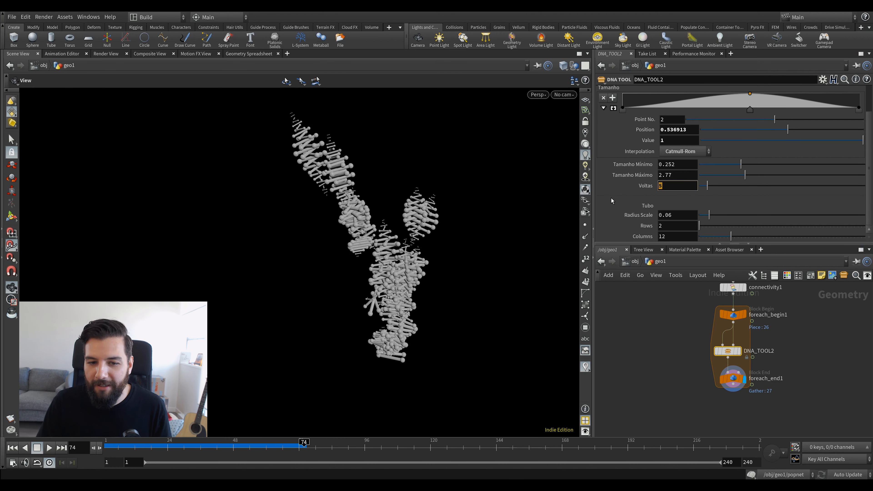
scroll(686, 137, up, 2)
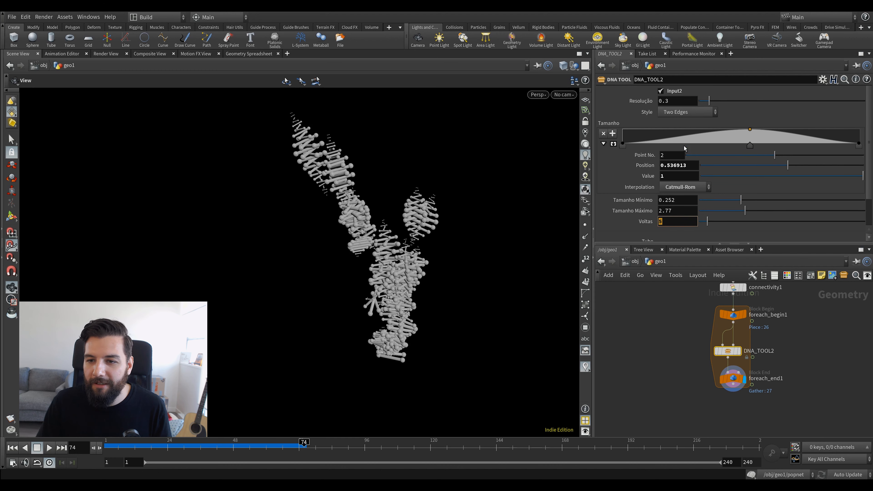
mouse_move(703, 105)
mouse_down()
mouse_move(740, 101)
mouse_move(704, 109)
mouse_up()
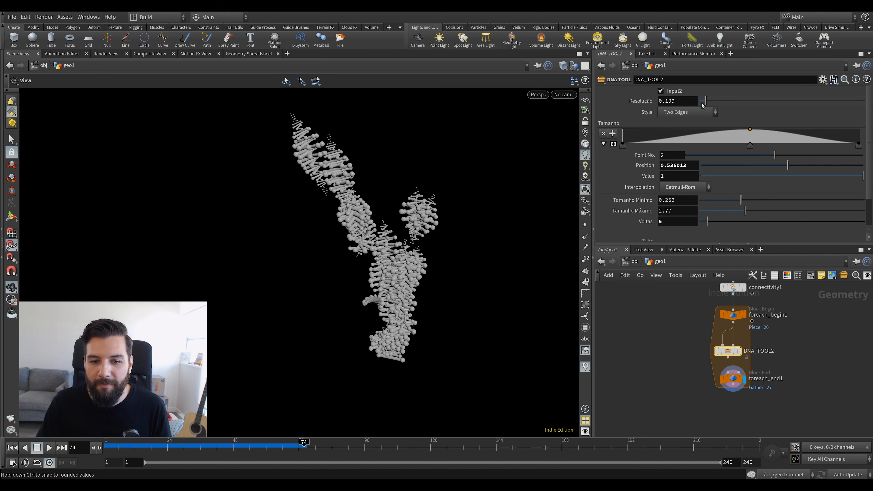
Add a point to DNA_TOOL2's Tamanho ramp at position 0.511026 with value 0.57377, and reduce Tamanho Máximo to 1.36.
click(744, 135)
drag(723, 212, 716, 213)
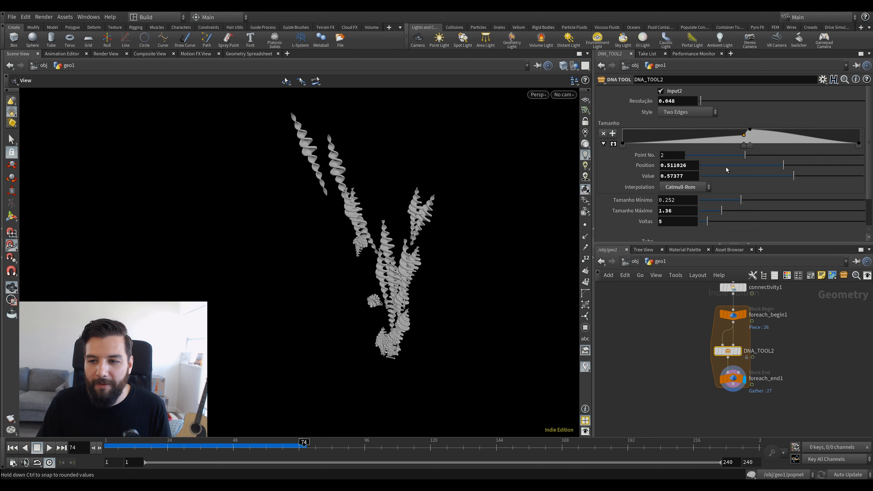
Set DNA_TOOL2's Resolução to 0.1.
click(670, 100)
text(0.1)
key(Return)
Step back to frame 73 and inspect the looped DNA strands and the complete node network.
drag(450, 210, 409, 221)
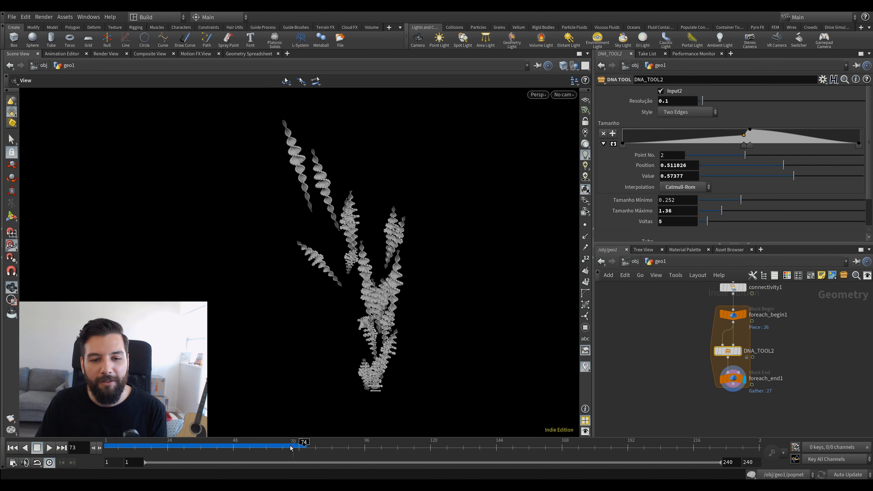
key(Left)
drag(326, 228, 304, 266)
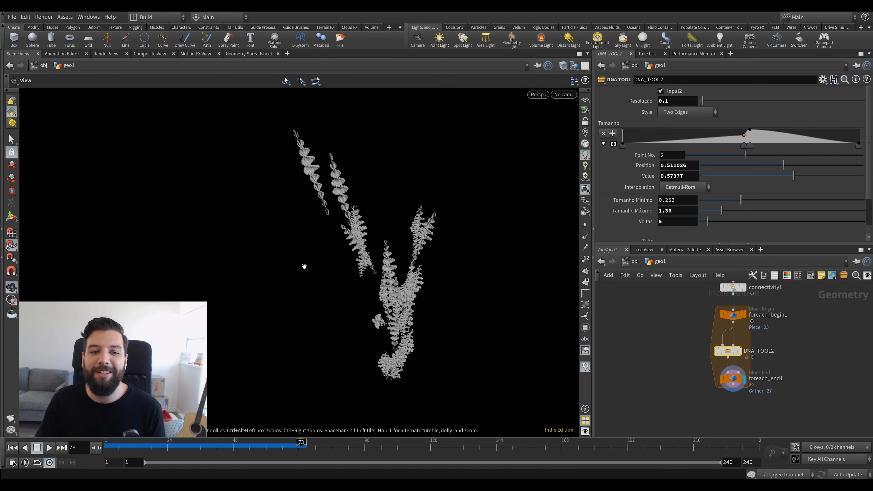
middle_drag(680, 356, 699, 407)
scroll(690, 390, down, 2)
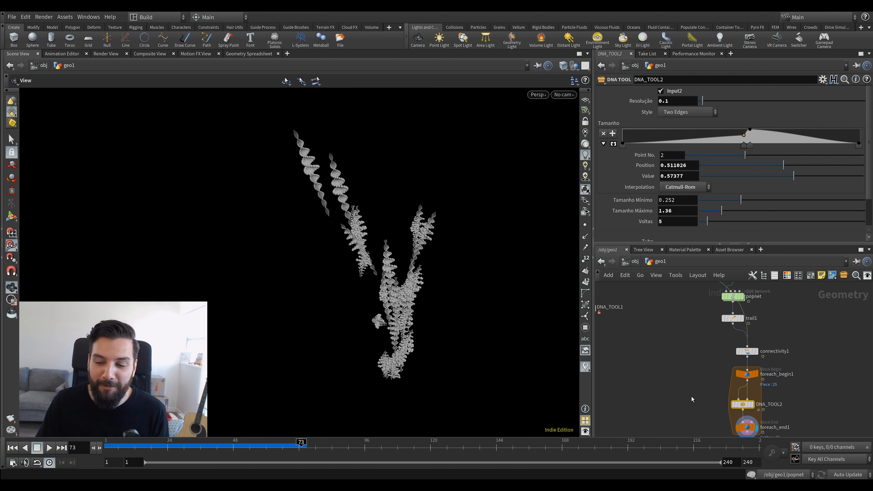
scroll(689, 394, down, 3)
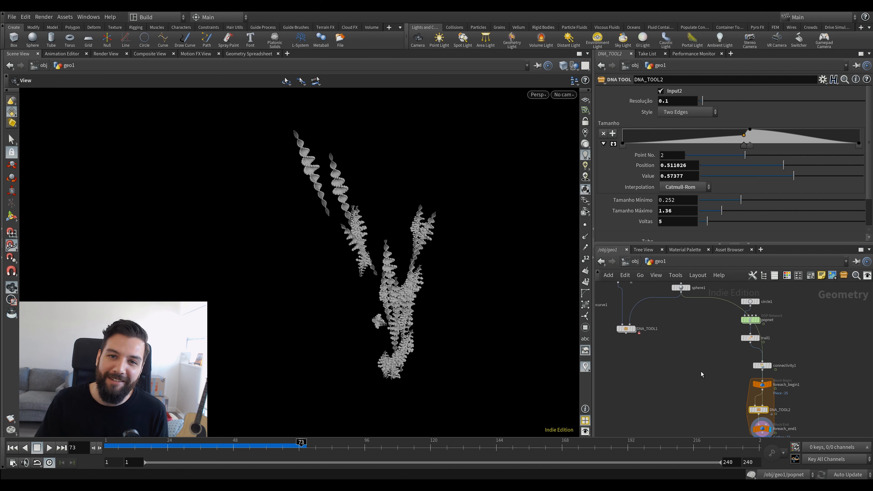
scroll(695, 376, down, 1)
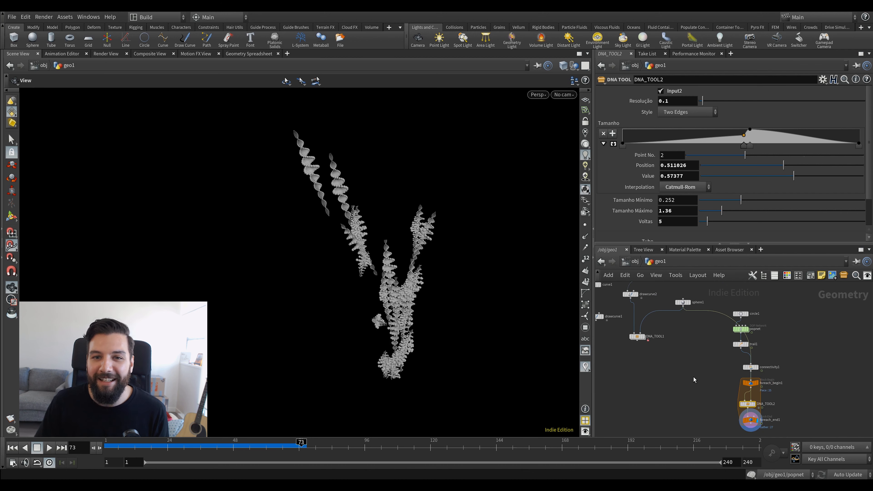